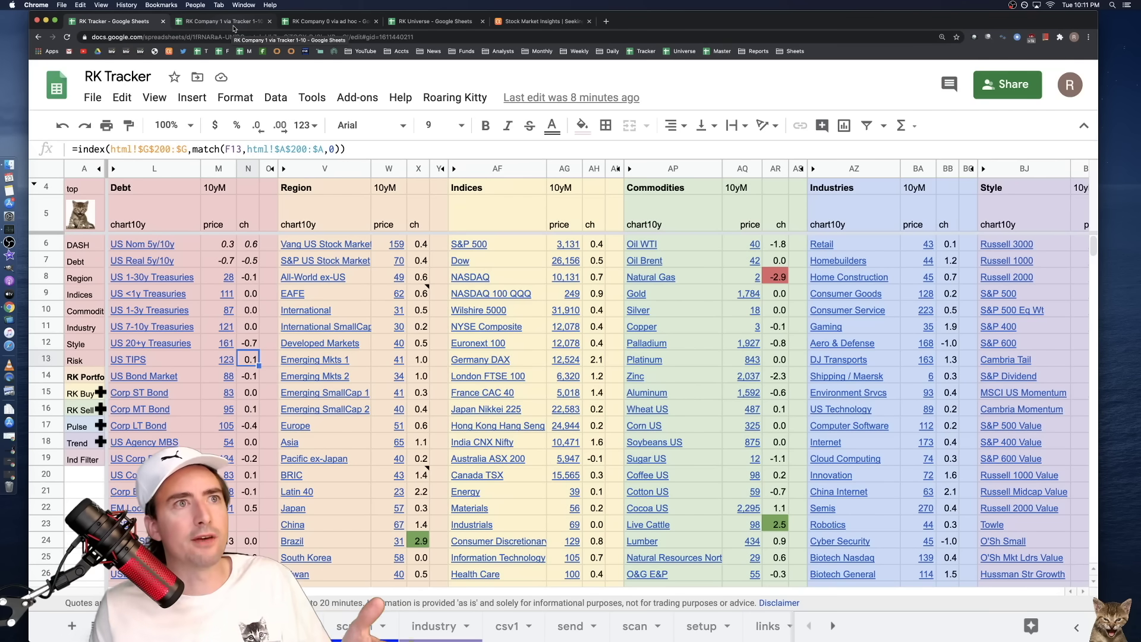
- Look over the Weekly bookmarks and switch to the RK Company 1 via Tracker 1-10 spreadsheet
click(753, 52)
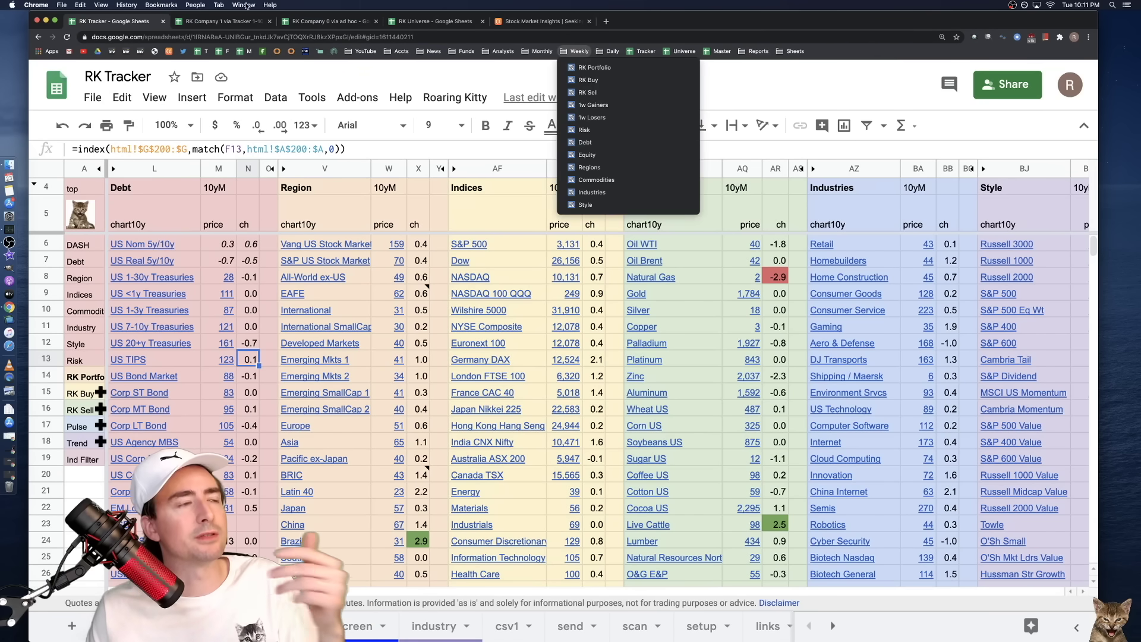
click(232, 22)
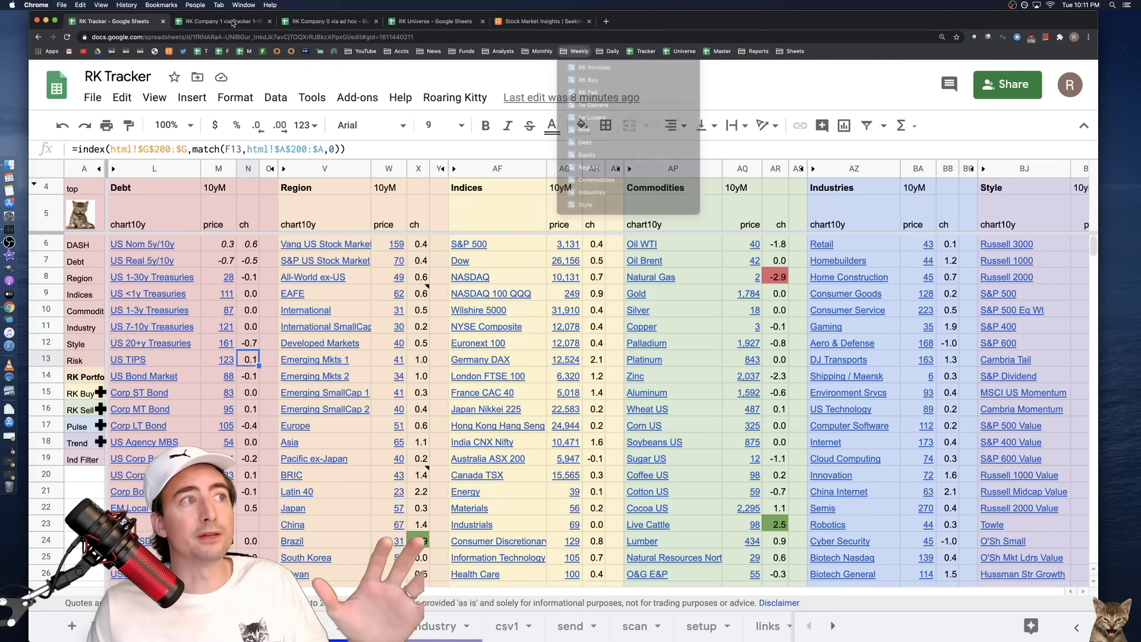
click(231, 21)
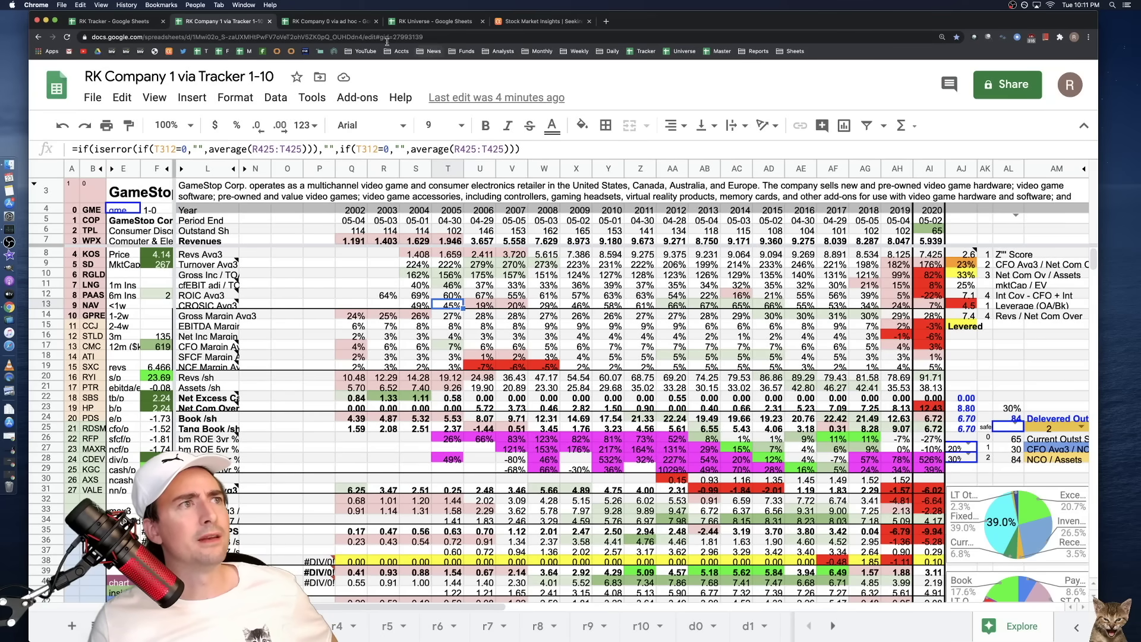
- Switch to the RK Universe spreadsheet and review its universe sheet down to the last company rows
click(433, 22)
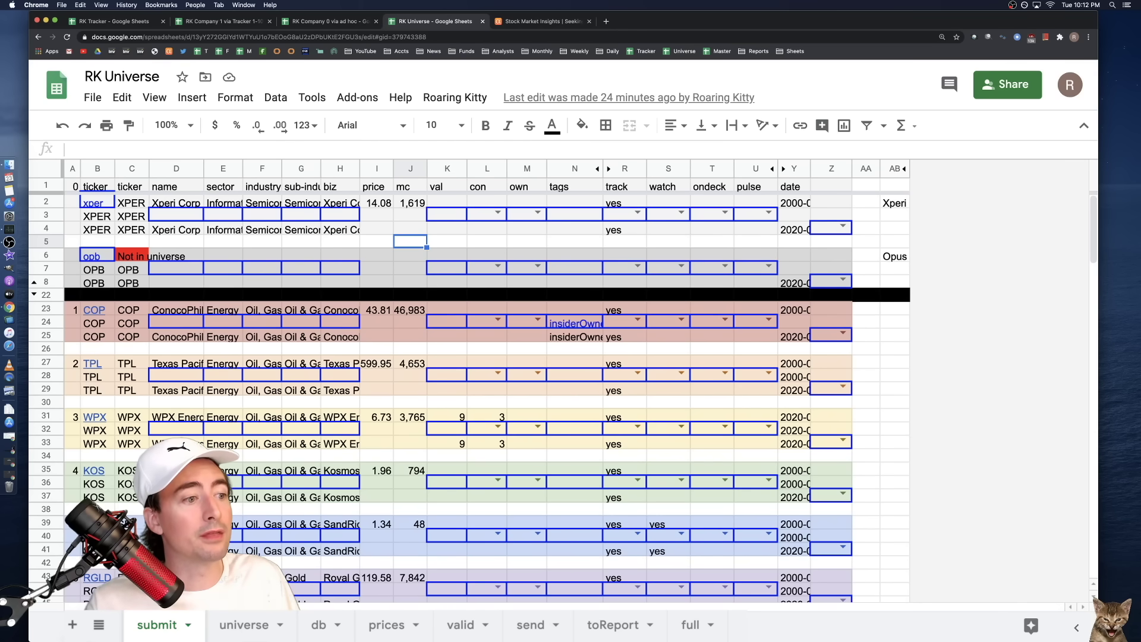
click(244, 625)
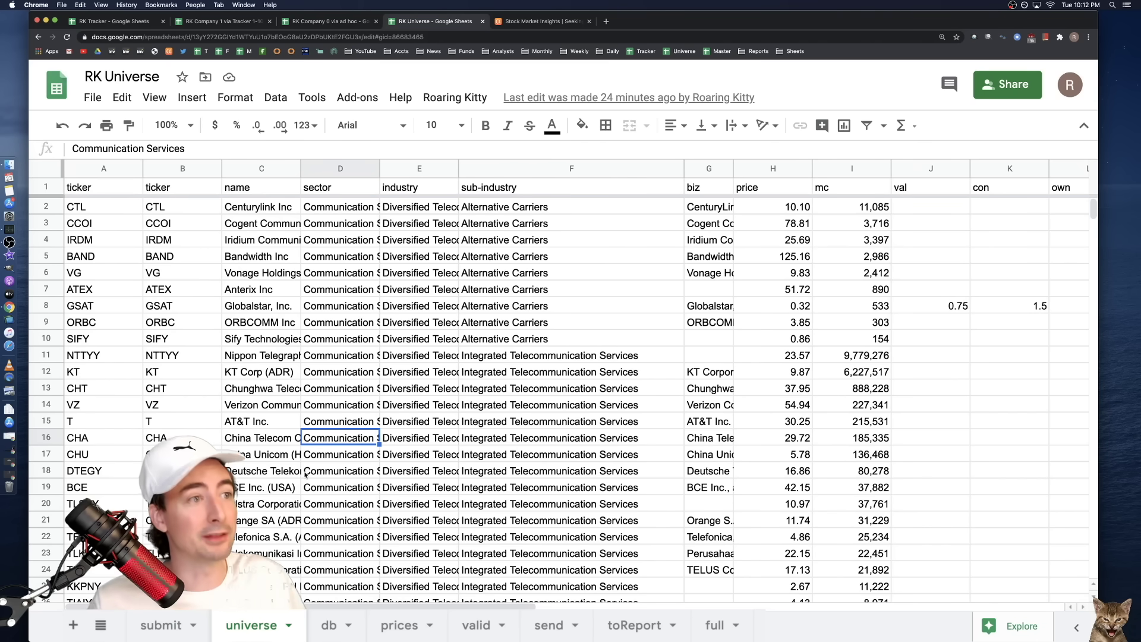
key(super+Down)
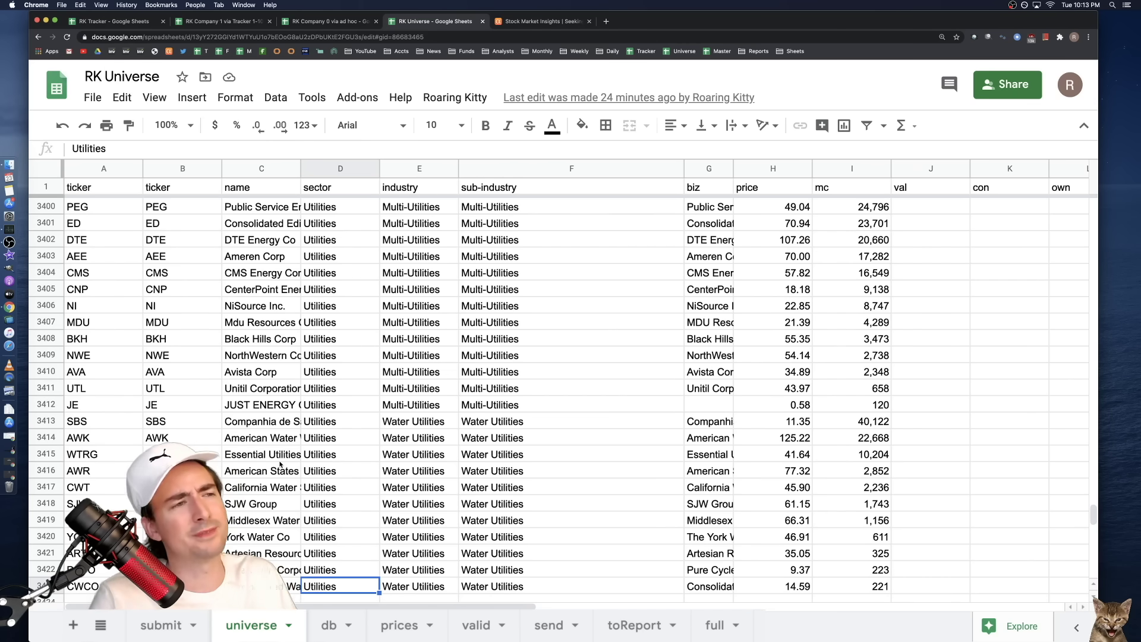
click(277, 456)
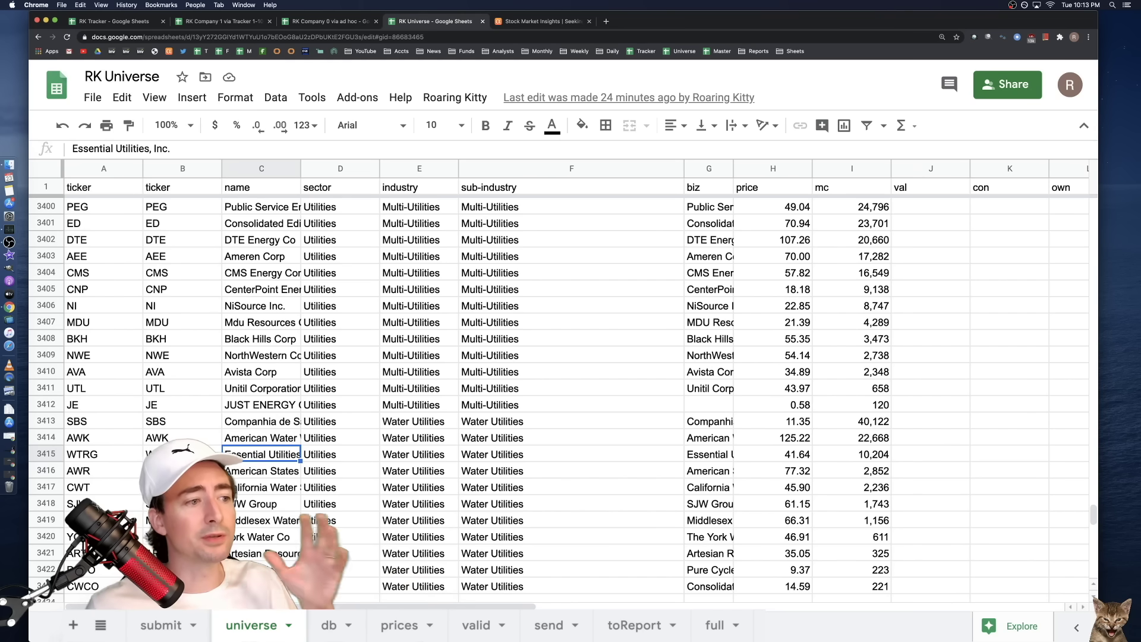
- Show the db sheet and go to the most recently added entries at its end
click(330, 625)
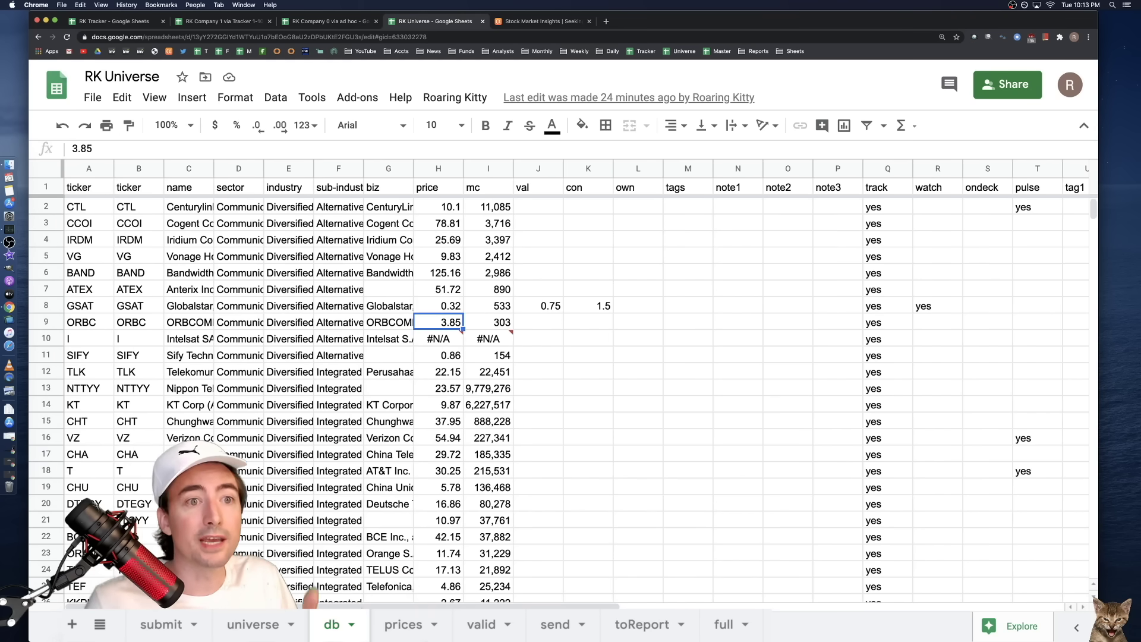
click(326, 456)
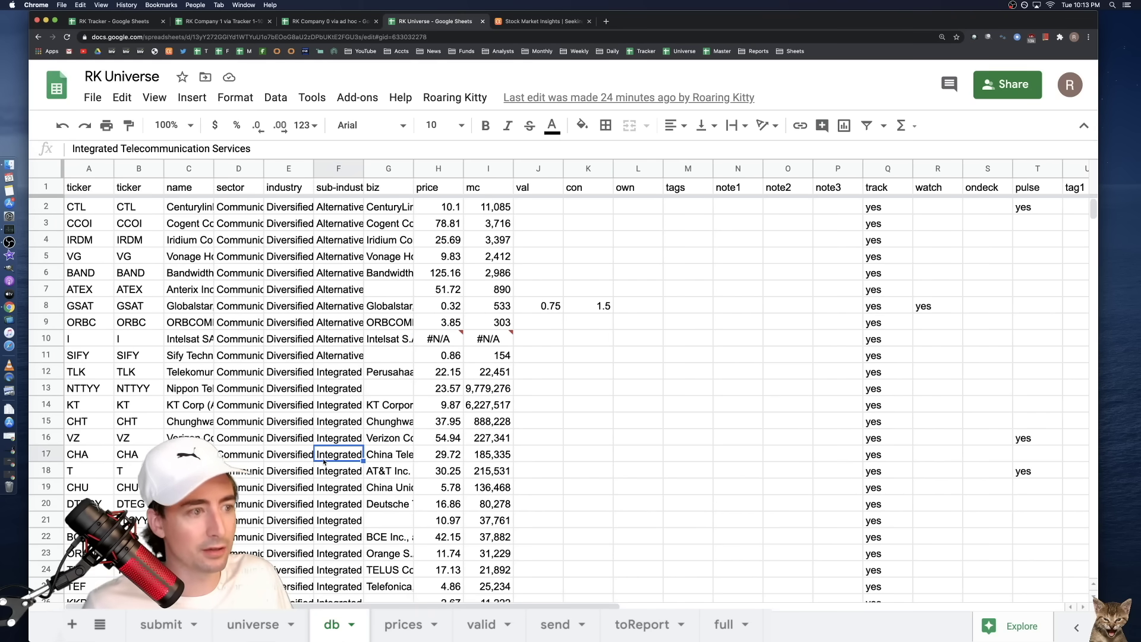
key(super+Down)
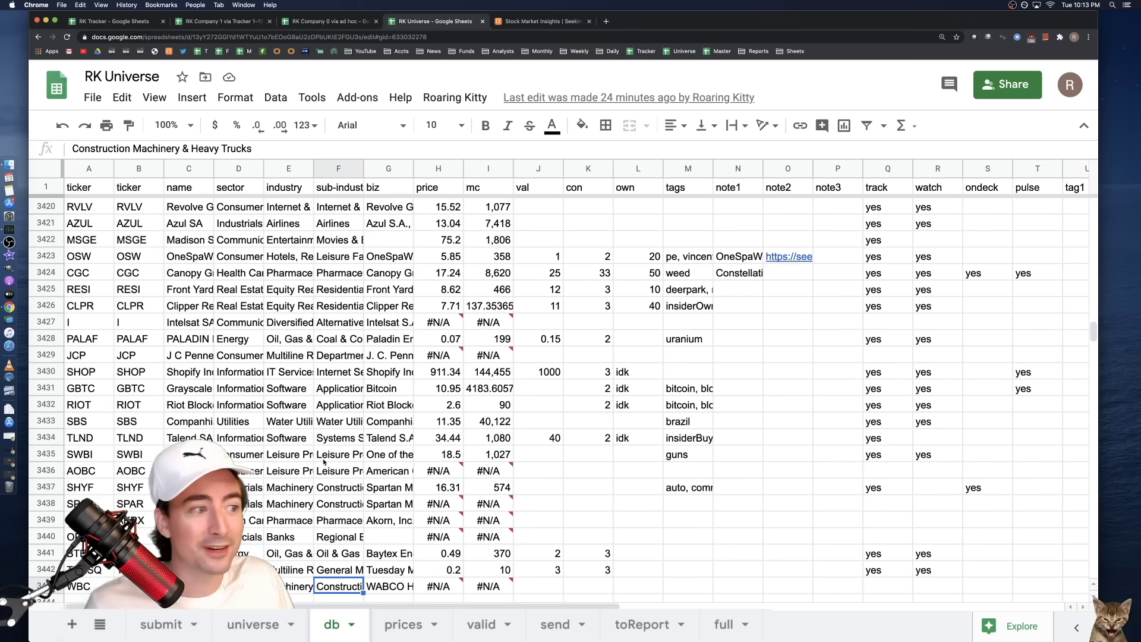
scroll(350, 460, down, 1)
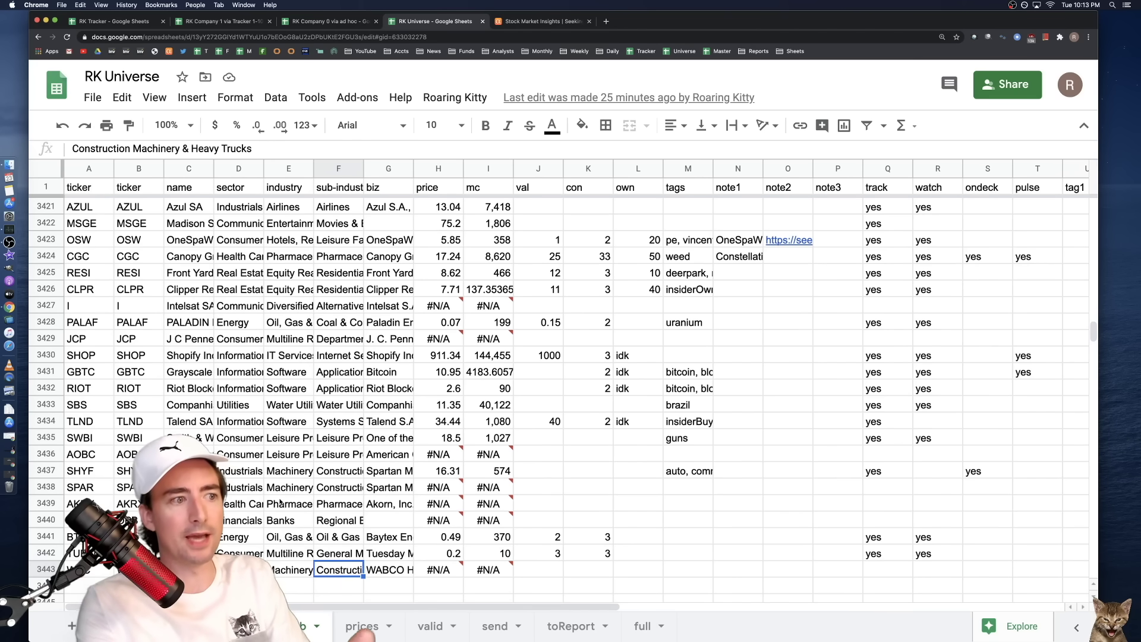
scroll(196, 554, down, 1)
click(196, 553)
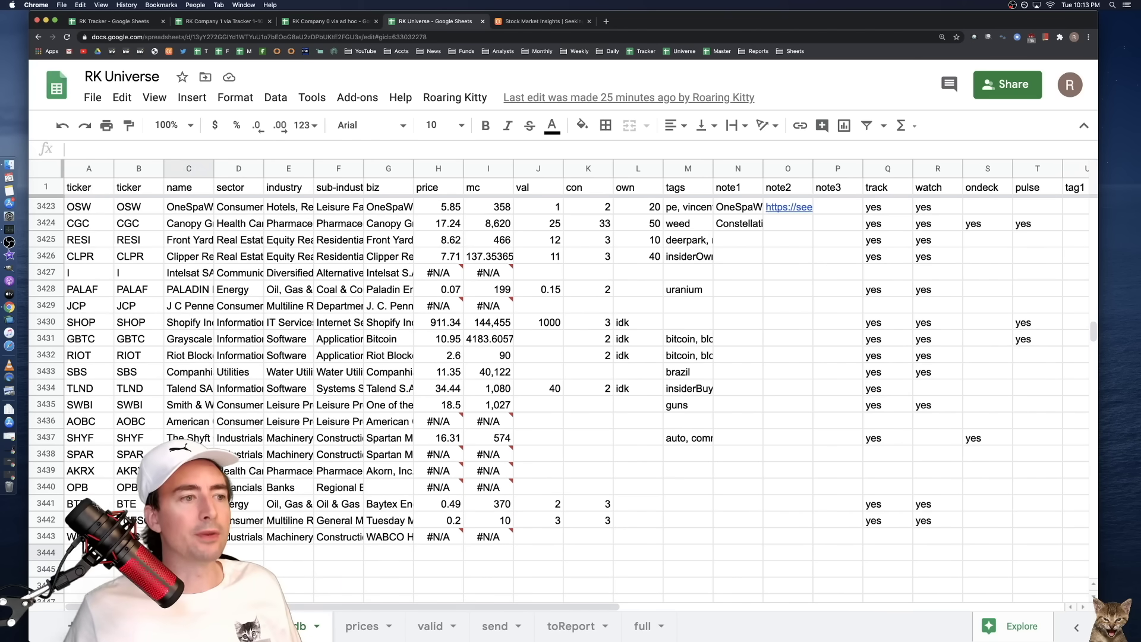
- Examine the latest db entries across all columns, from ticker through price, tags and watch flags to the date
scroll(652, 488, right, 5)
scroll(652, 488, right, 2)
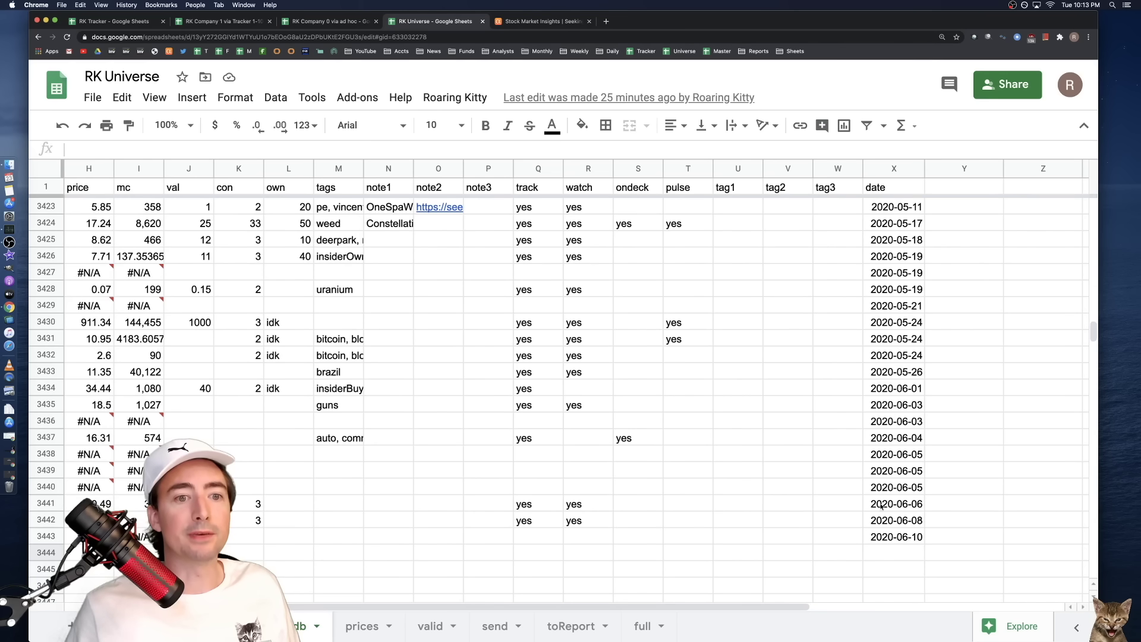
click(900, 541)
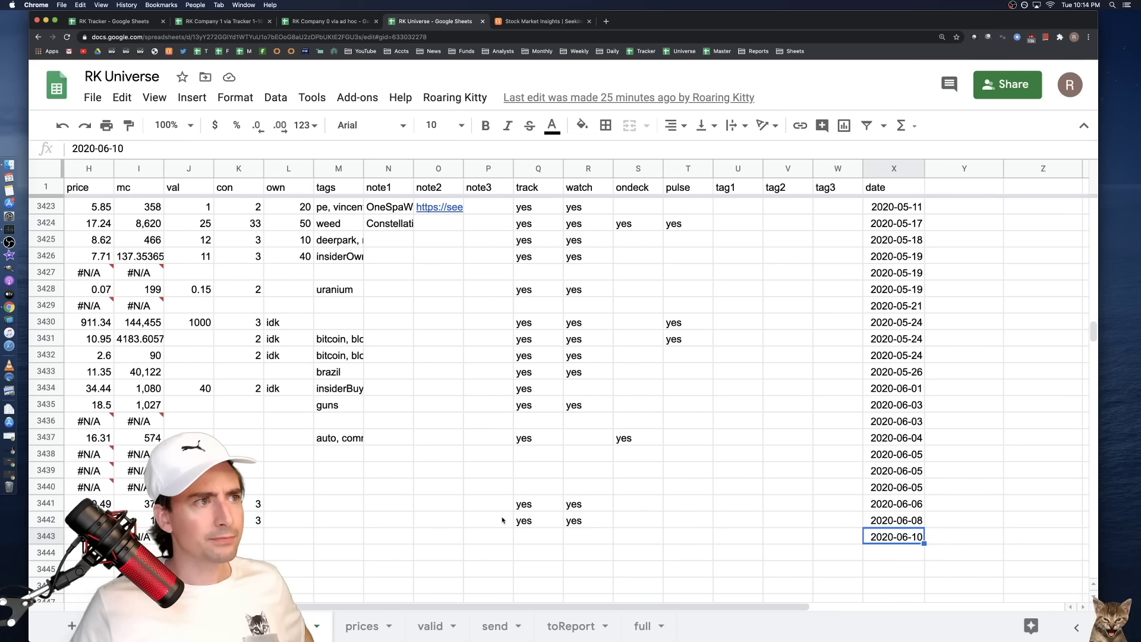
scroll(505, 520, left, 5)
scroll(504, 520, left, 2)
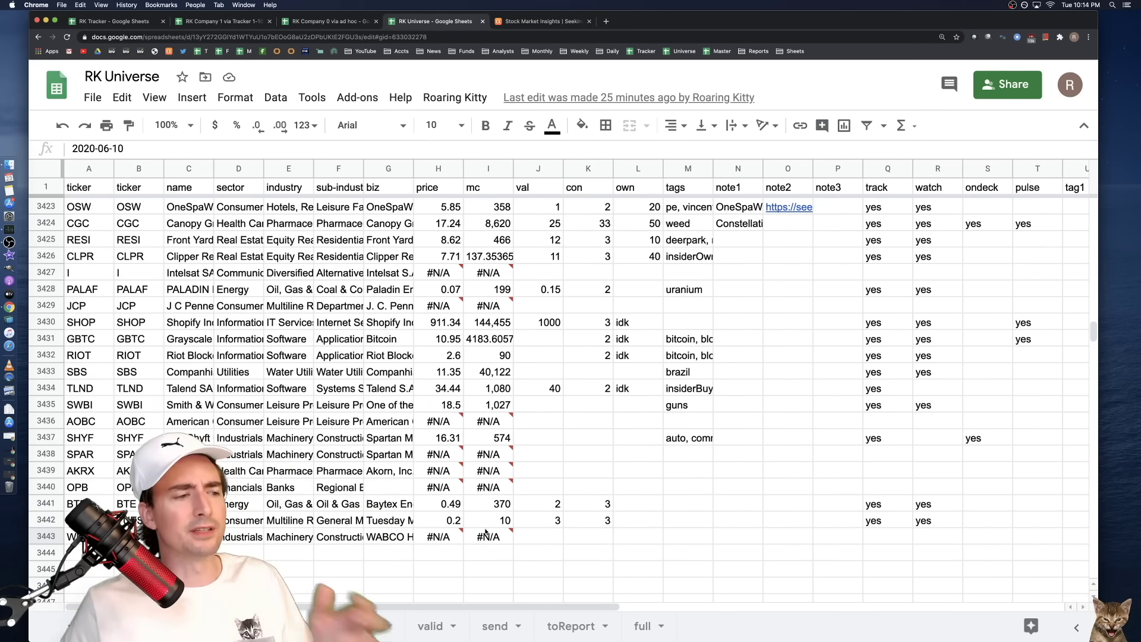
scroll(416, 521, right, 5)
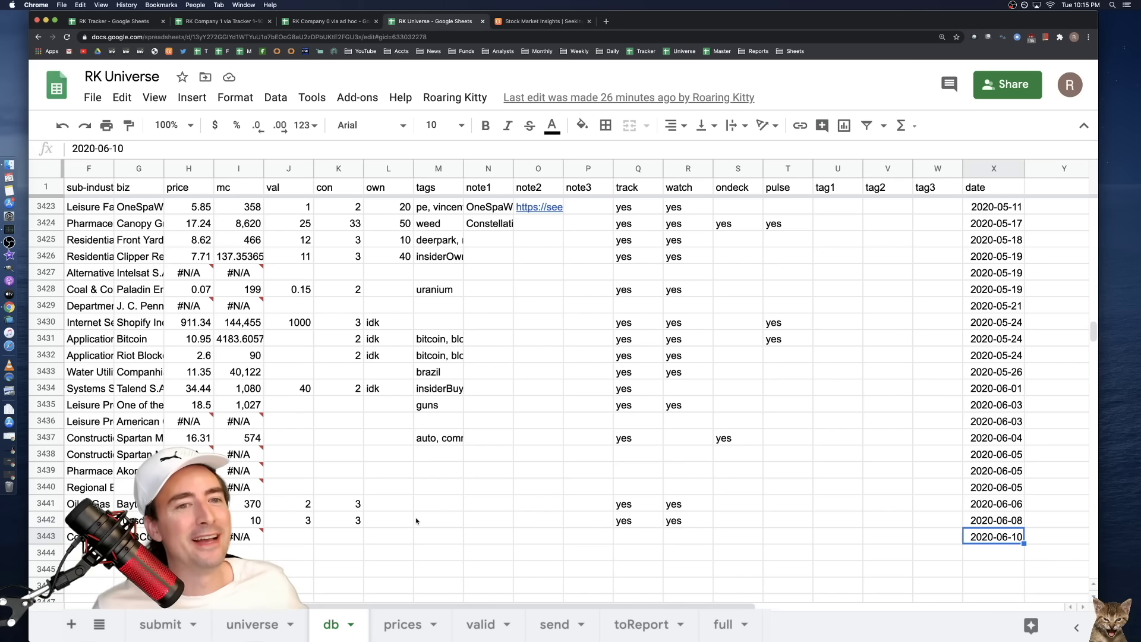
scroll(236, 527, left, 3)
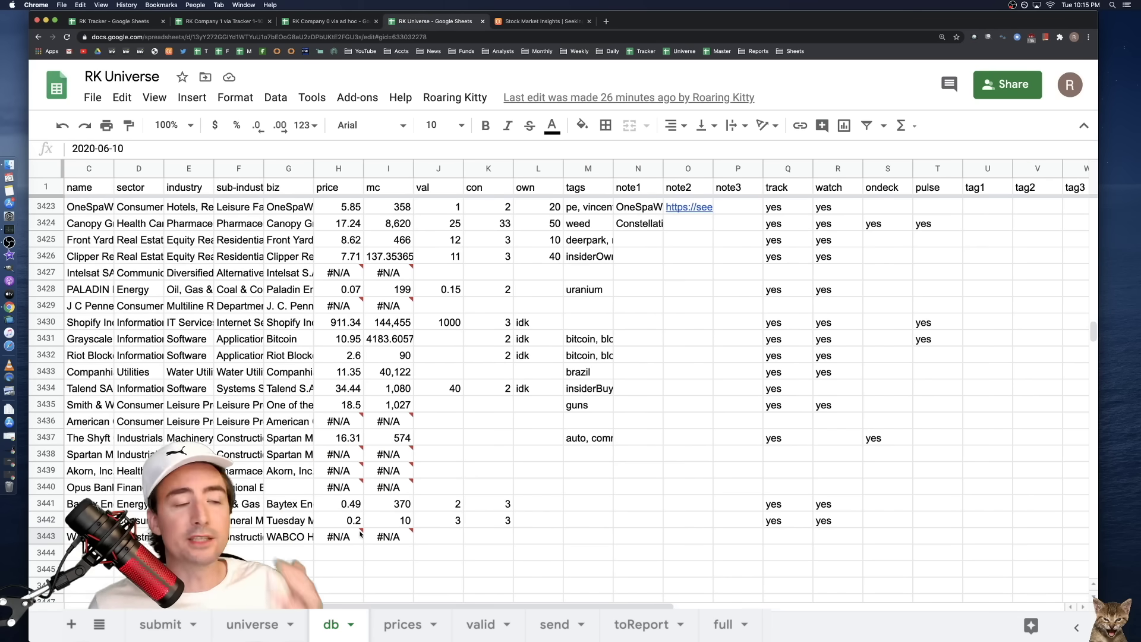
scroll(360, 534, left, 2)
- Return to the submit sheet and look through its numbered ticker blocks down to the empty ones
key(alt+Up)
key(alt+Up)
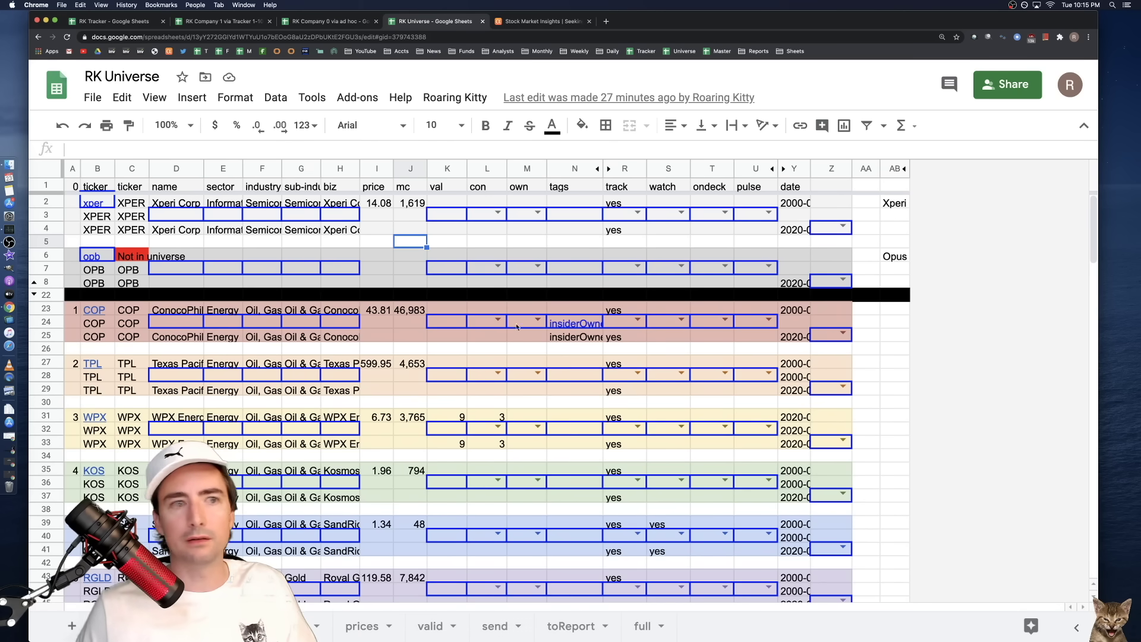
click(153, 296)
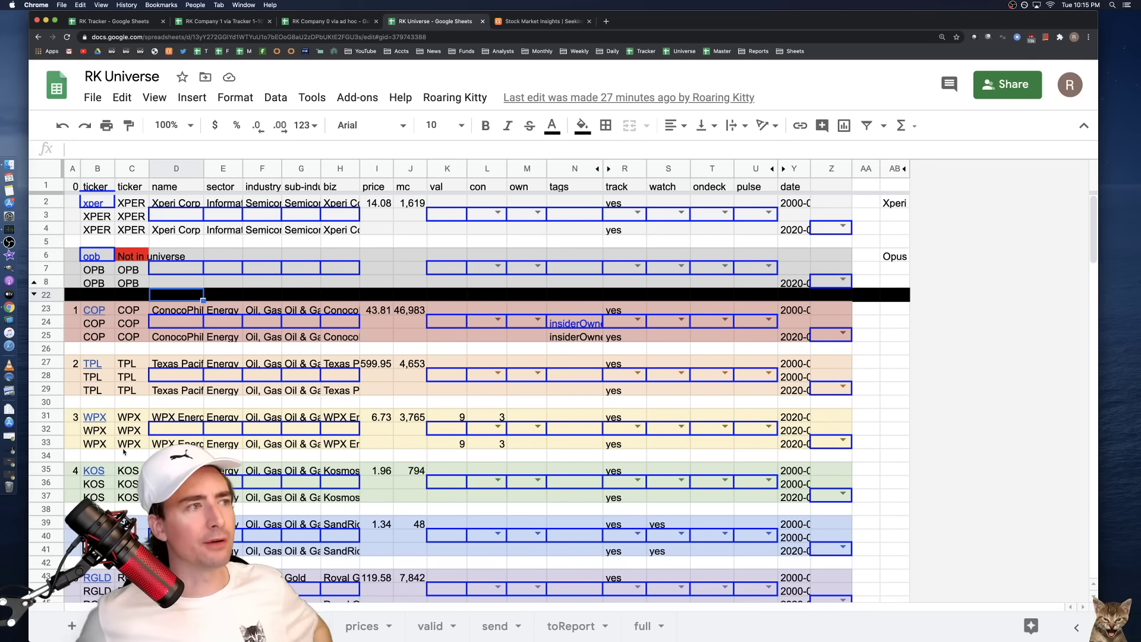
scroll(245, 436, down, 20)
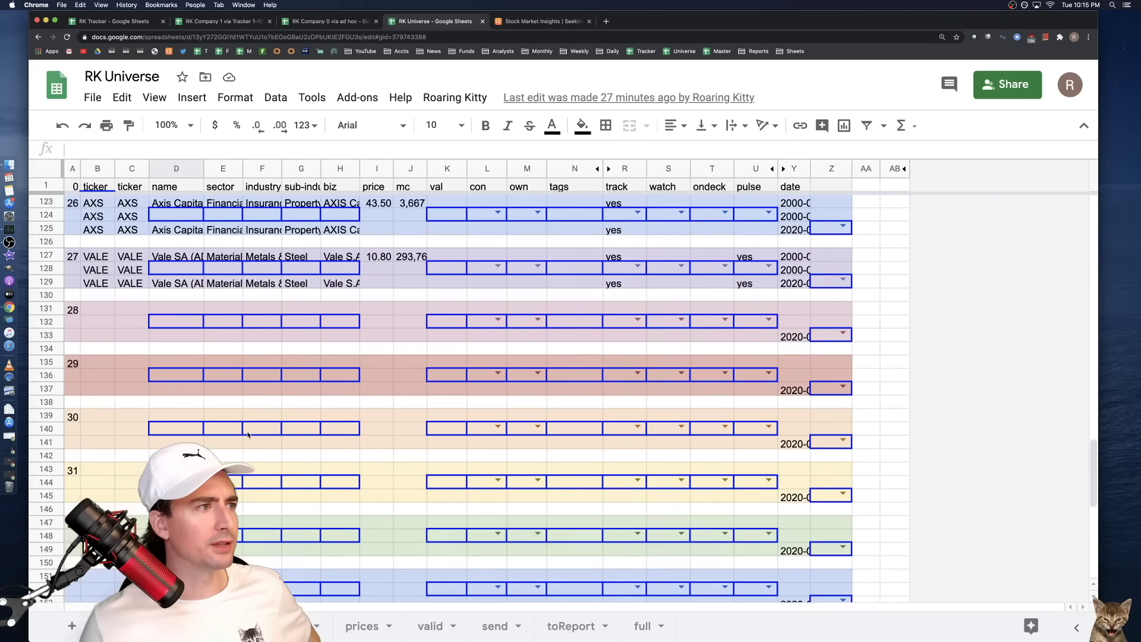
scroll(248, 434, up, 20)
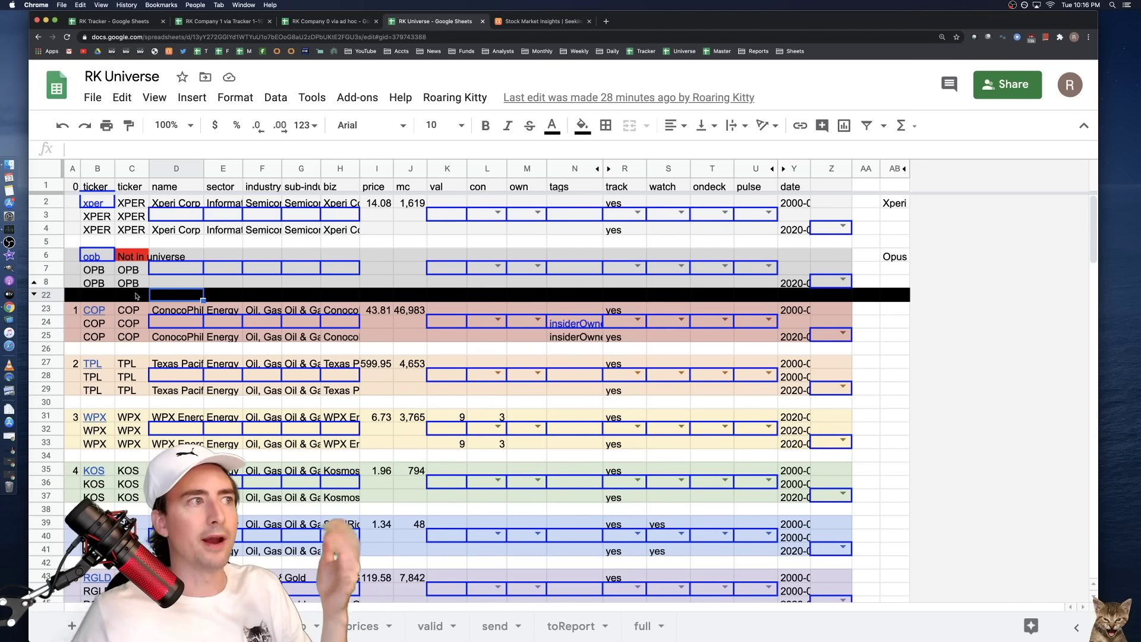
- Inspect the XPER block on the submit sheet: the ticker entry cell, the lookup formula in AB2 and the reference in C3
click(104, 208)
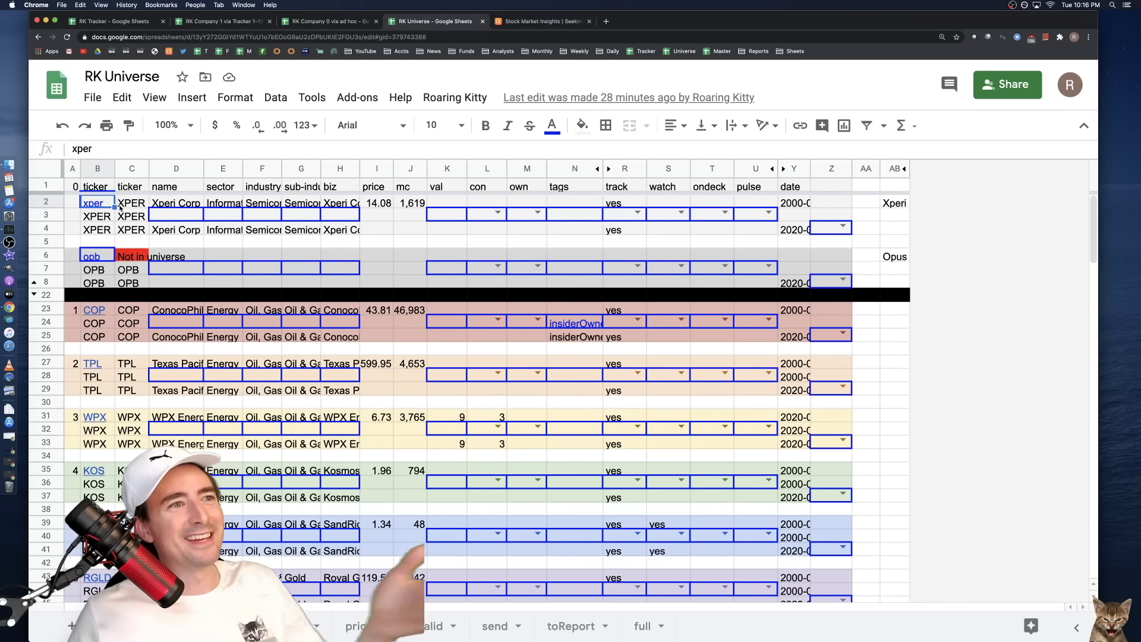
click(904, 204)
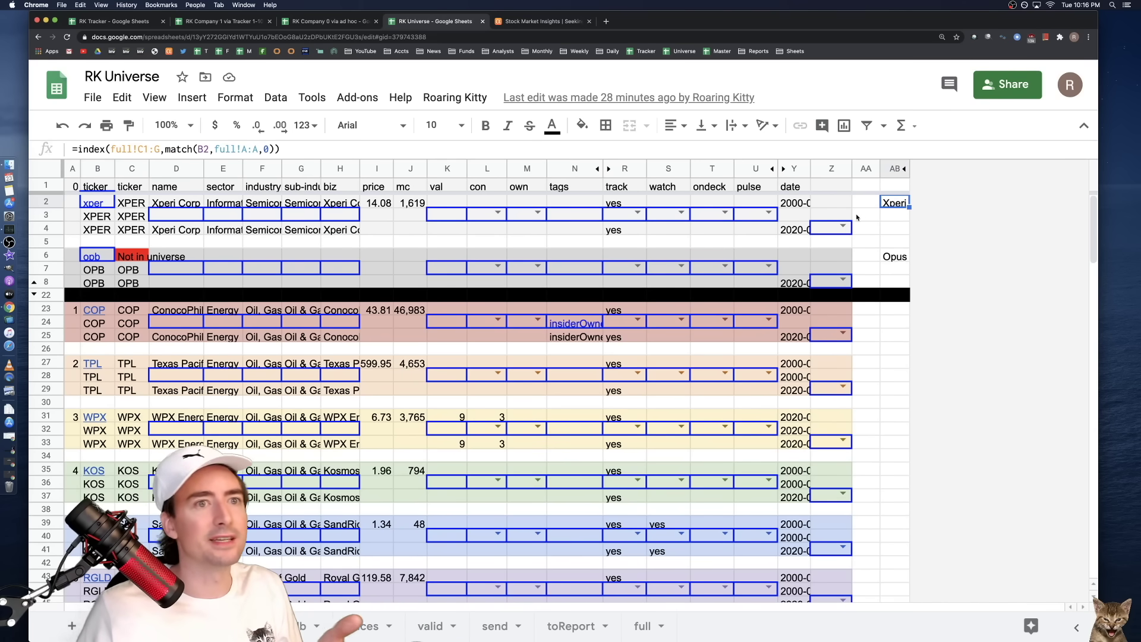
click(131, 217)
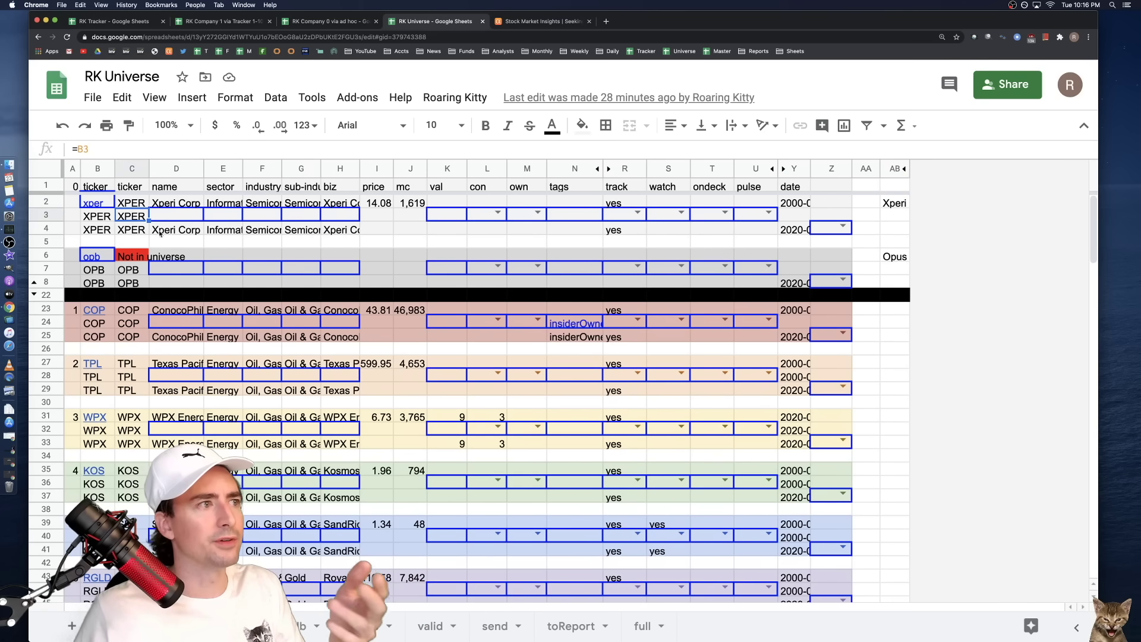
- Inspect the COP block's row 23: the ticker's source reference, the universe filter formula, name, sector and business description
click(105, 314)
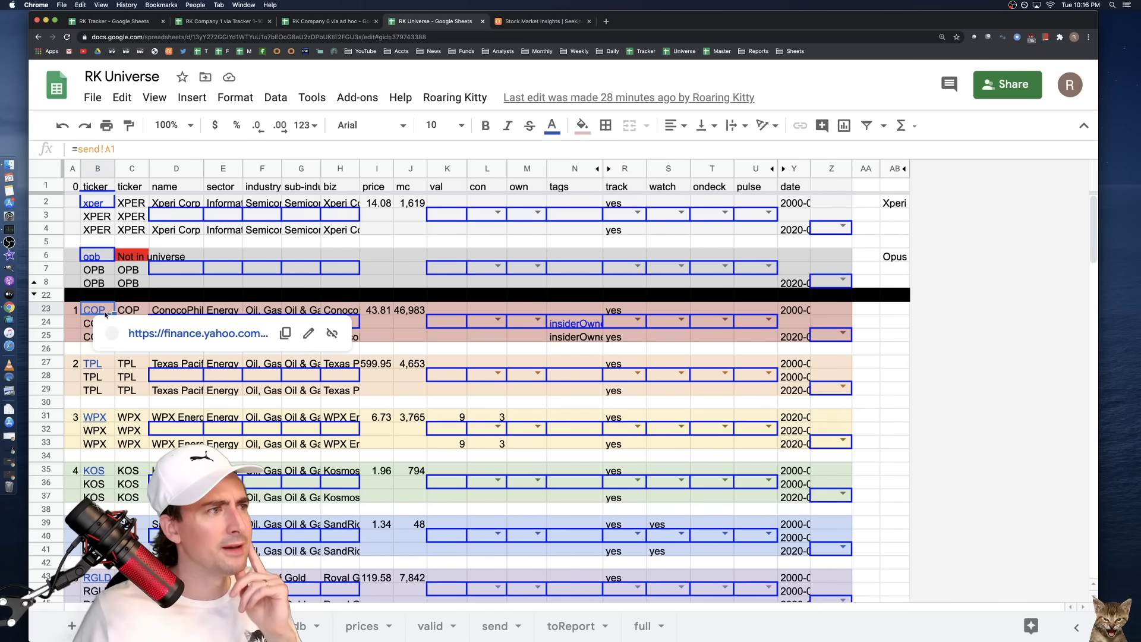
click(208, 313)
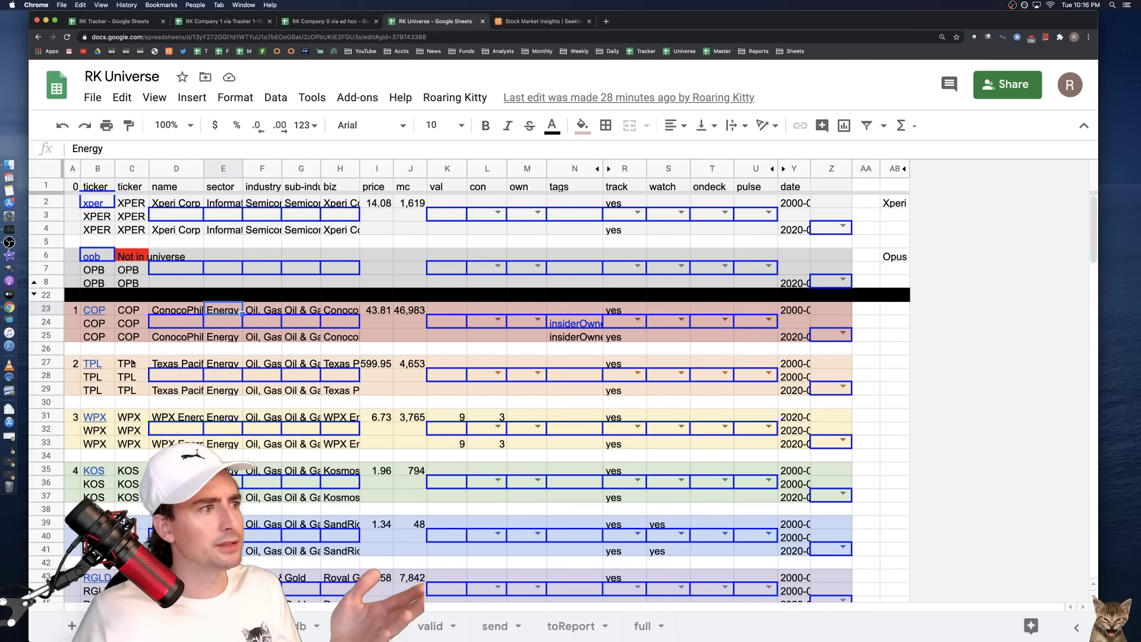
click(113, 314)
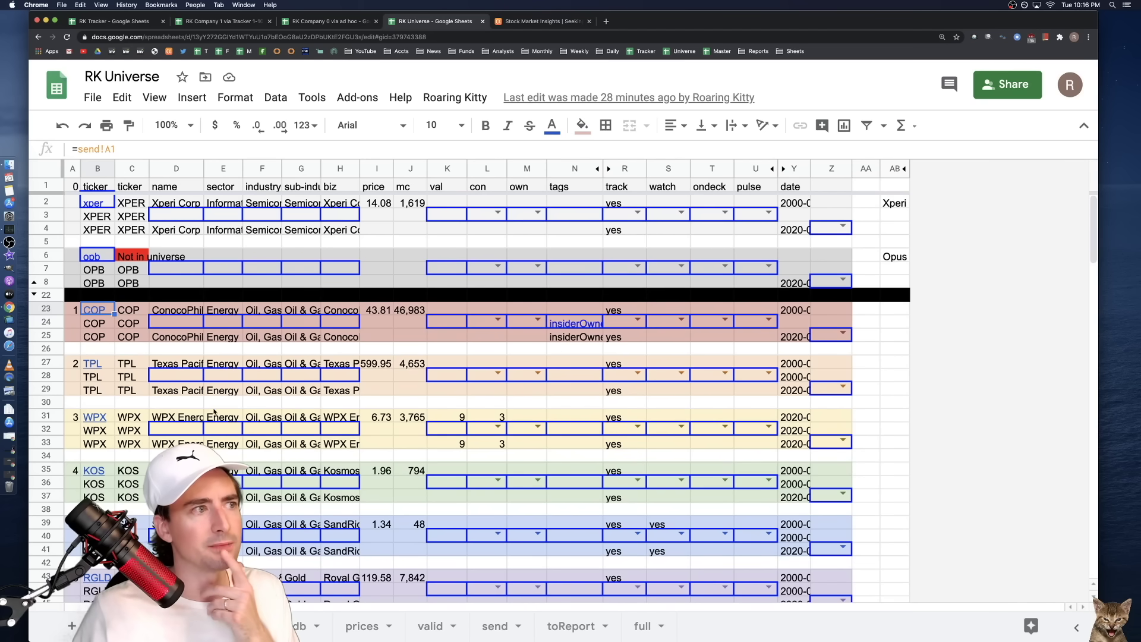
click(133, 313)
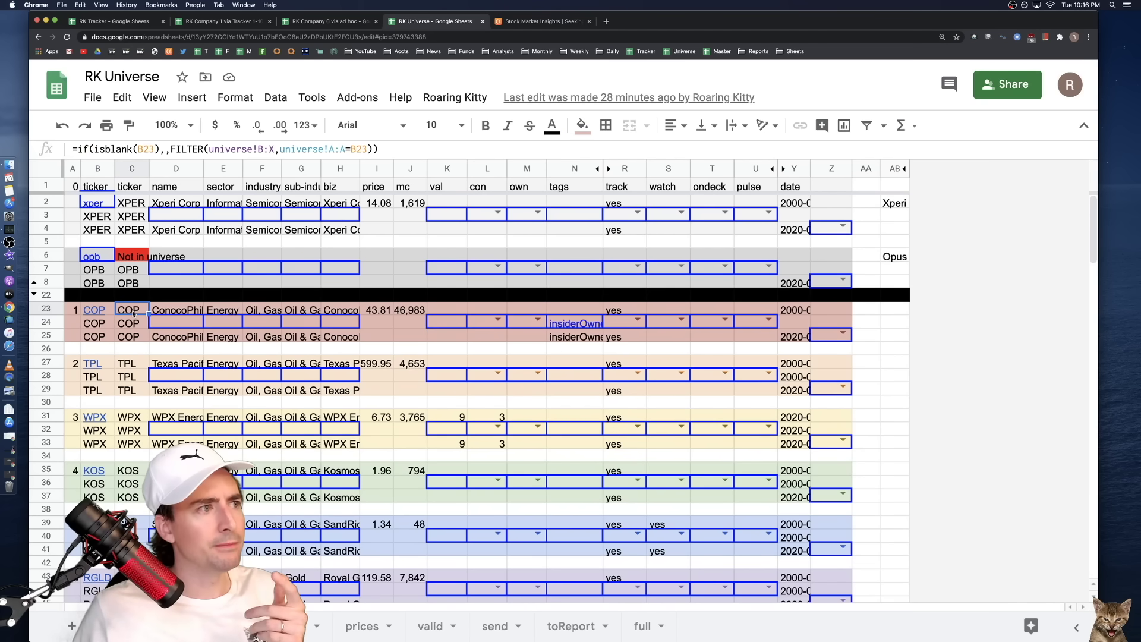
key(Right)
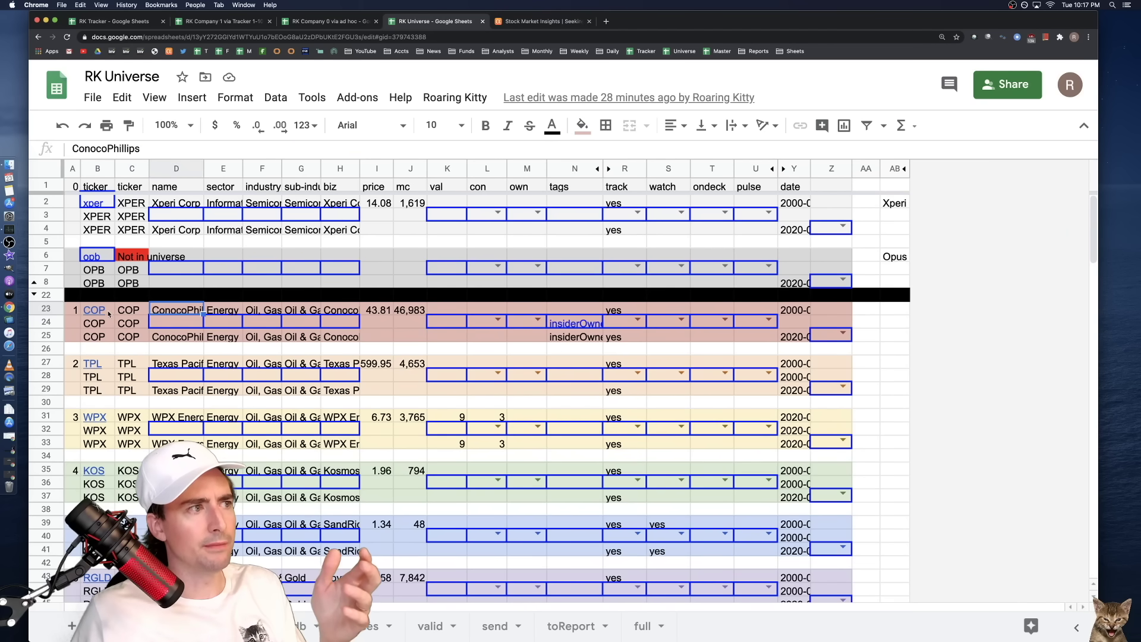
mouse_move(109, 314)
click(347, 313)
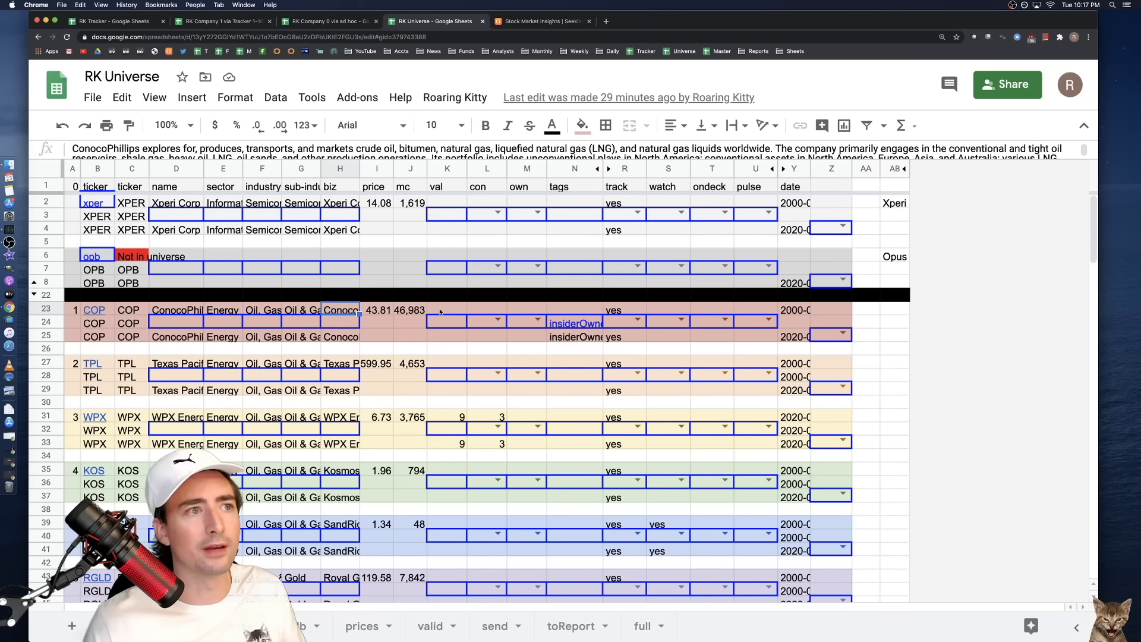
- Examine COP's val and con entry cells in row 24 and view the con rating choices without picking one
click(437, 325)
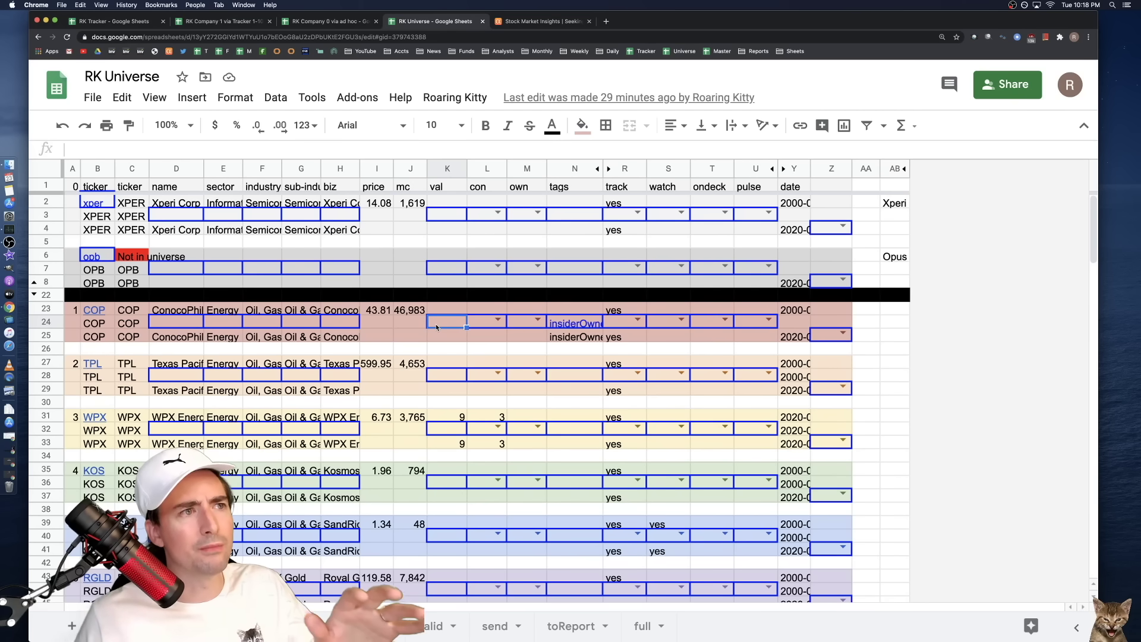
click(481, 324)
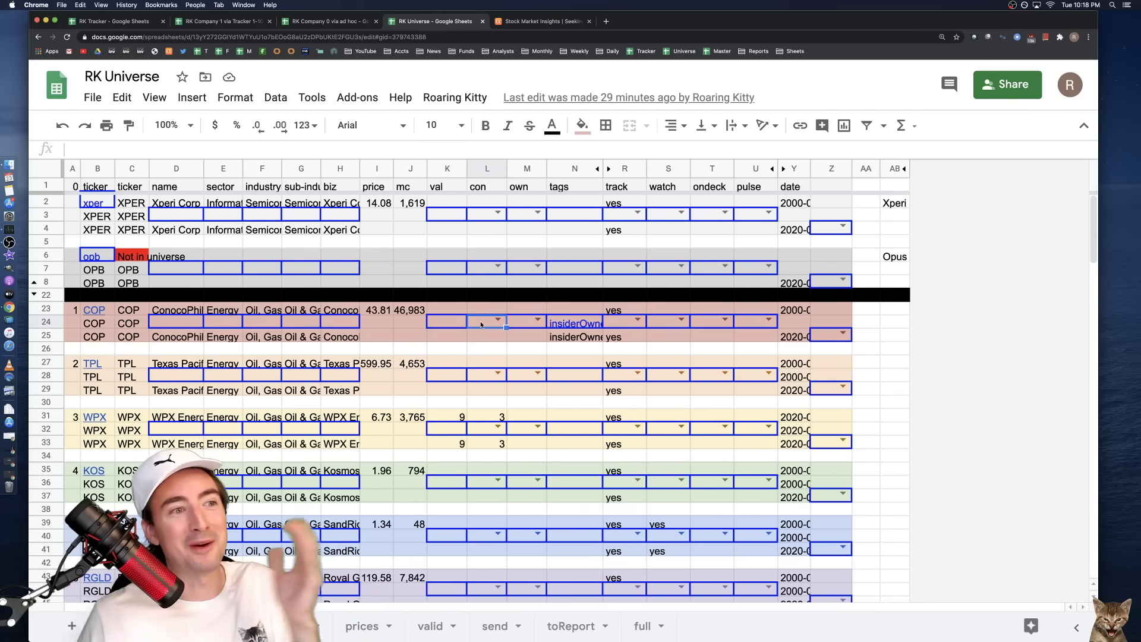
double_click(491, 324)
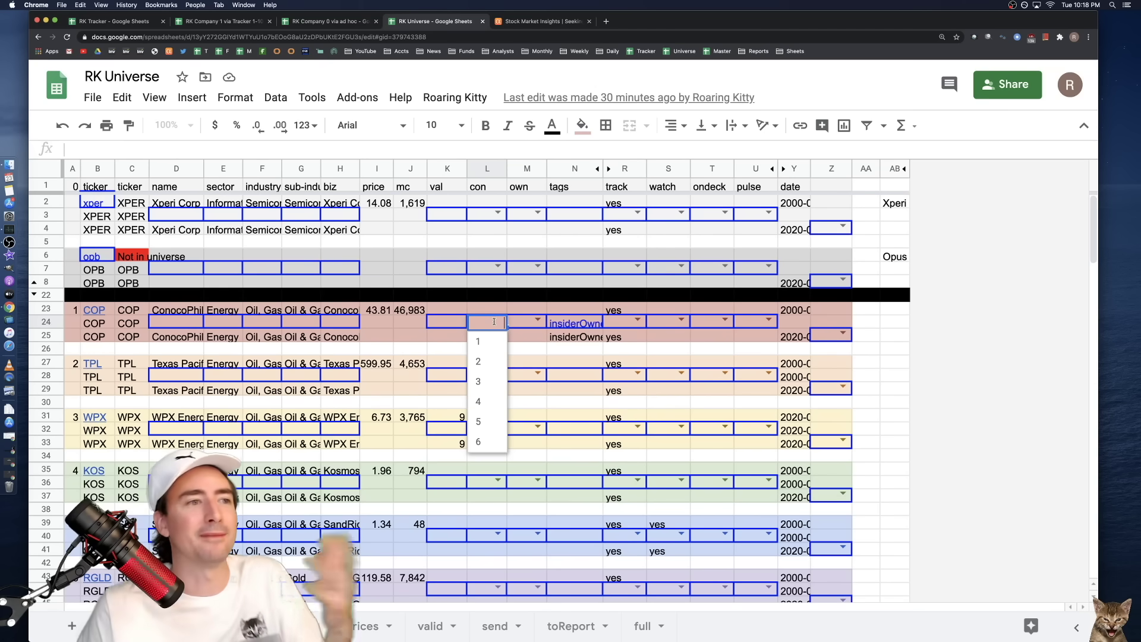
click(514, 318)
click(497, 321)
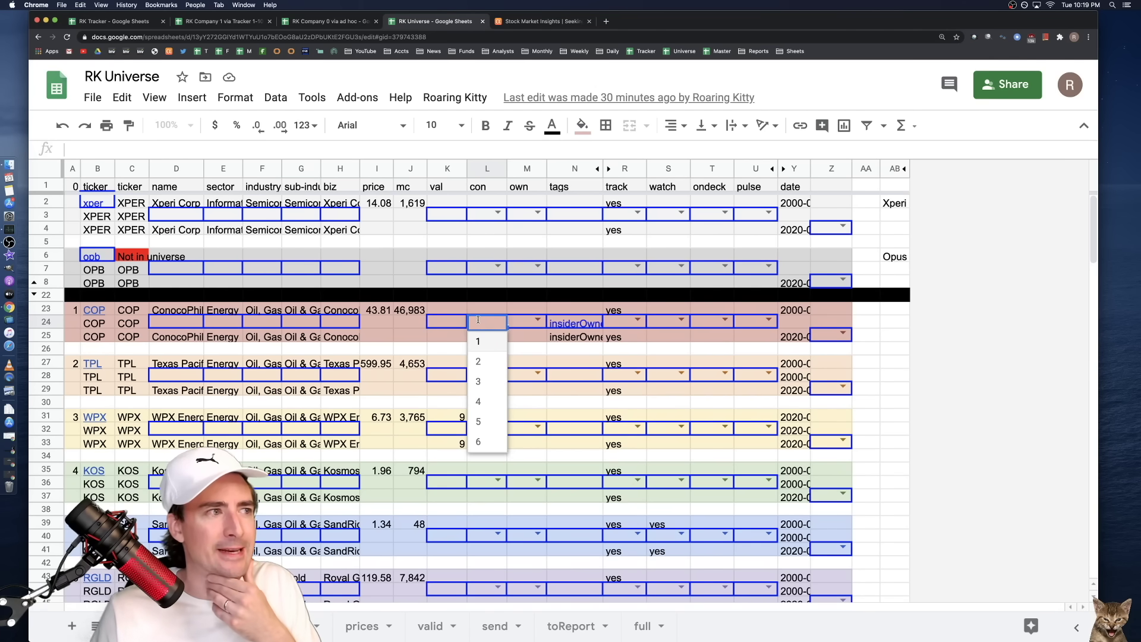
click(533, 308)
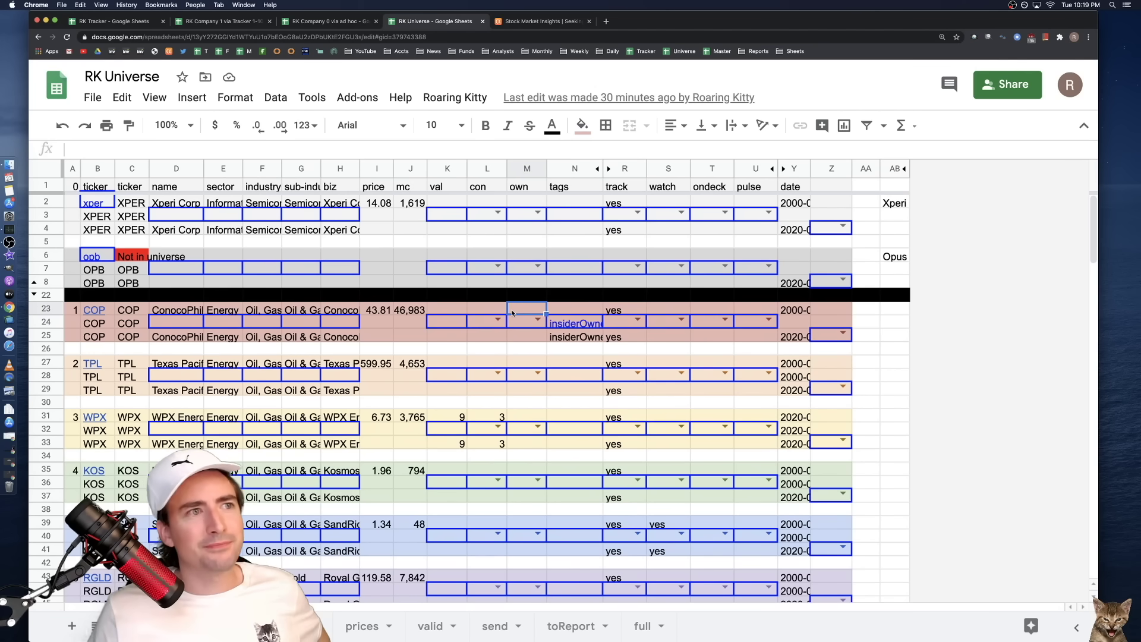
- View the own choices for COP in row 24 without picking one, and clear the tags in cell N24
click(536, 321)
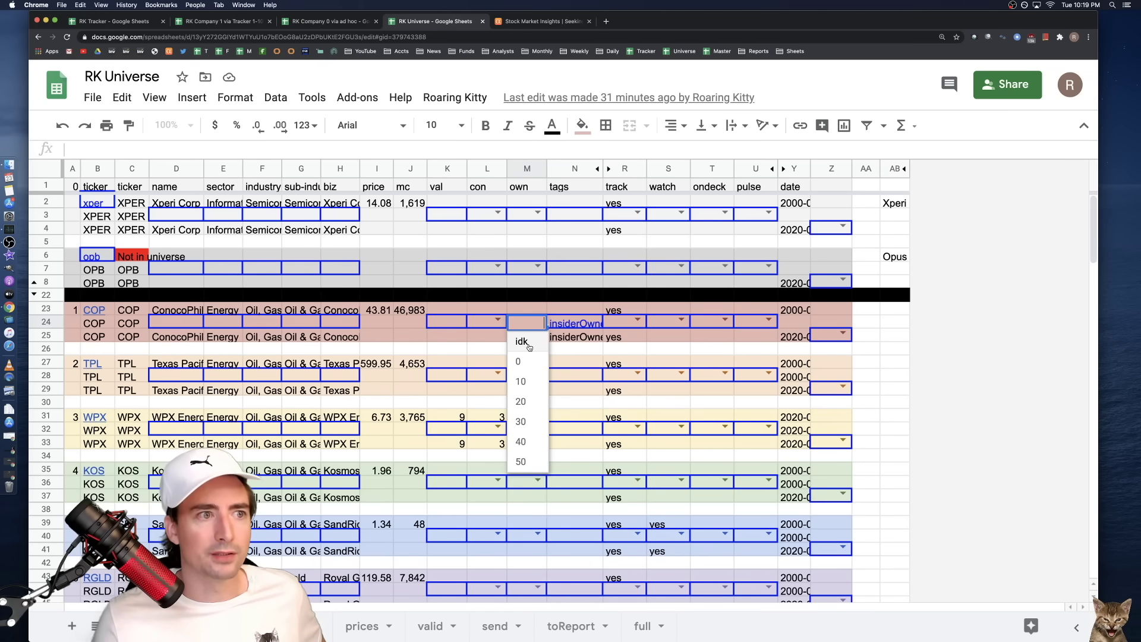
click(565, 326)
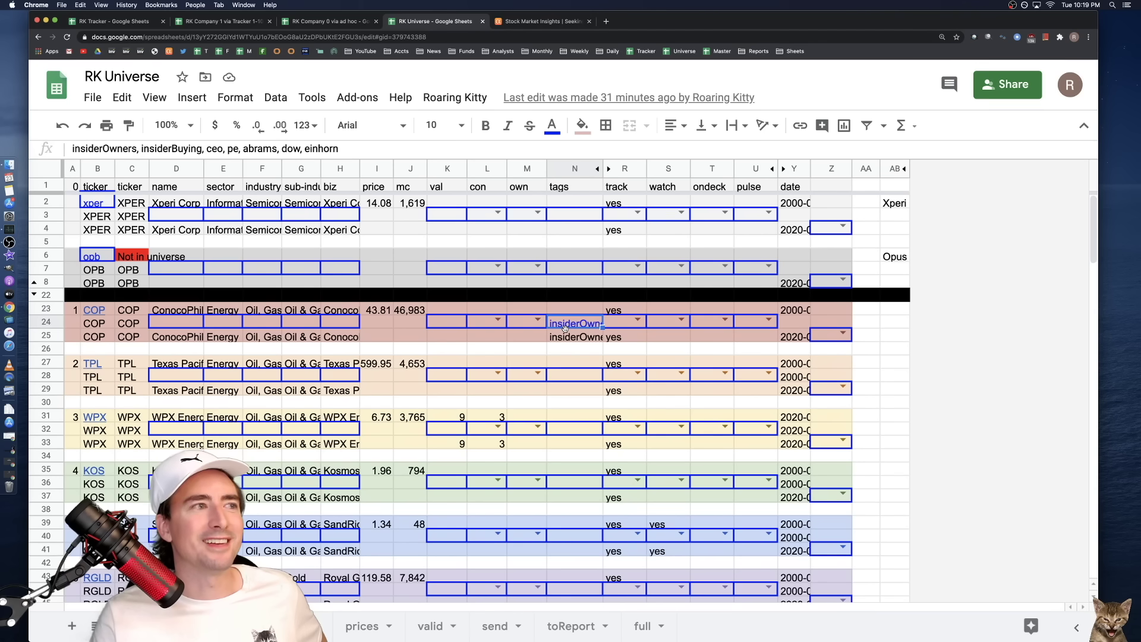
key(Delete)
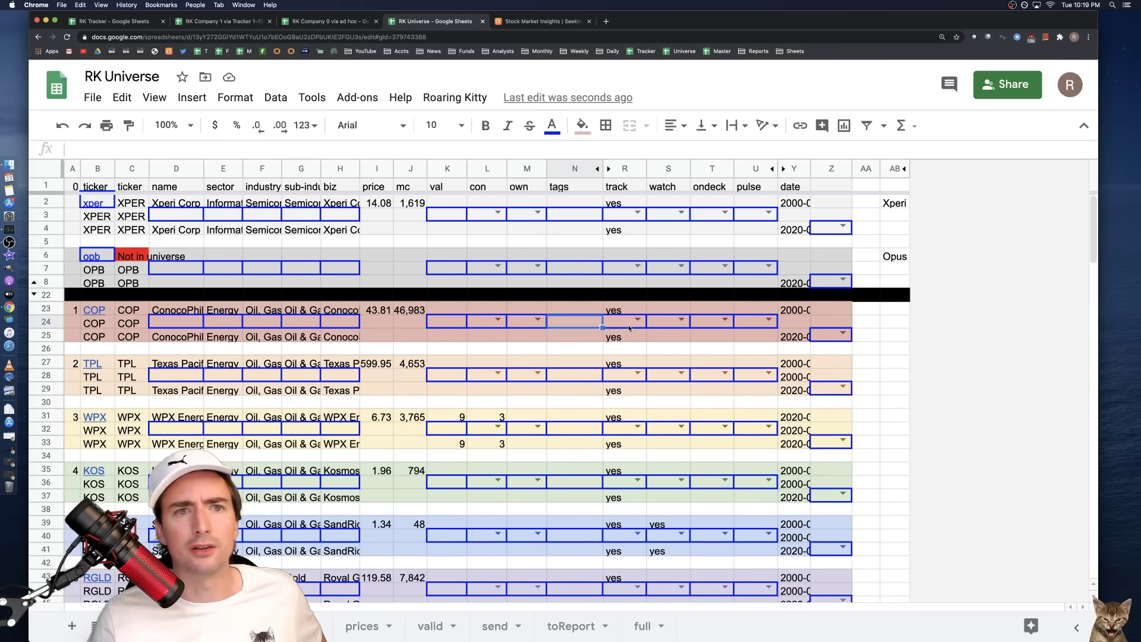
- Examine COP's track, watch and ondeck entry cells in row 24, viewing the track and ondeck choices without picking any
click(629, 326)
click(638, 321)
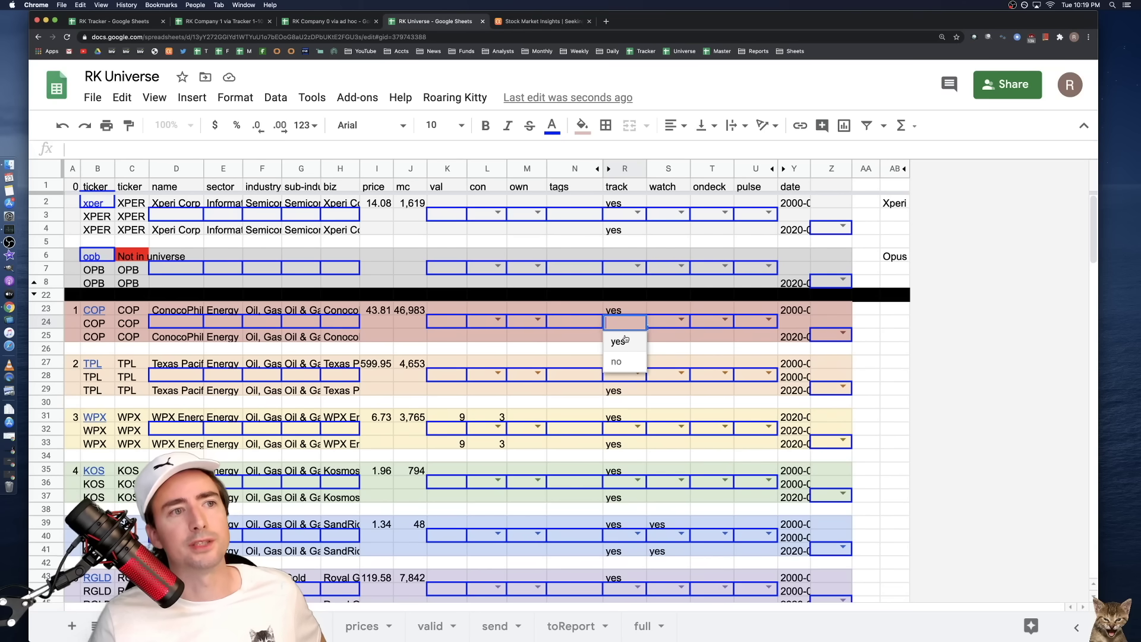
click(663, 324)
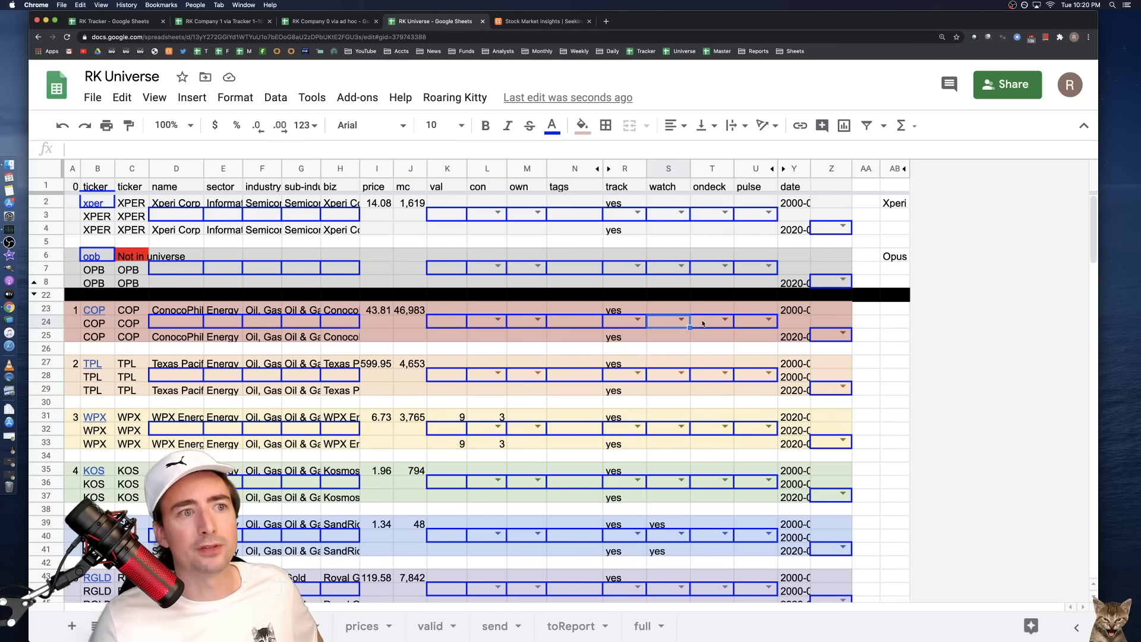
click(703, 322)
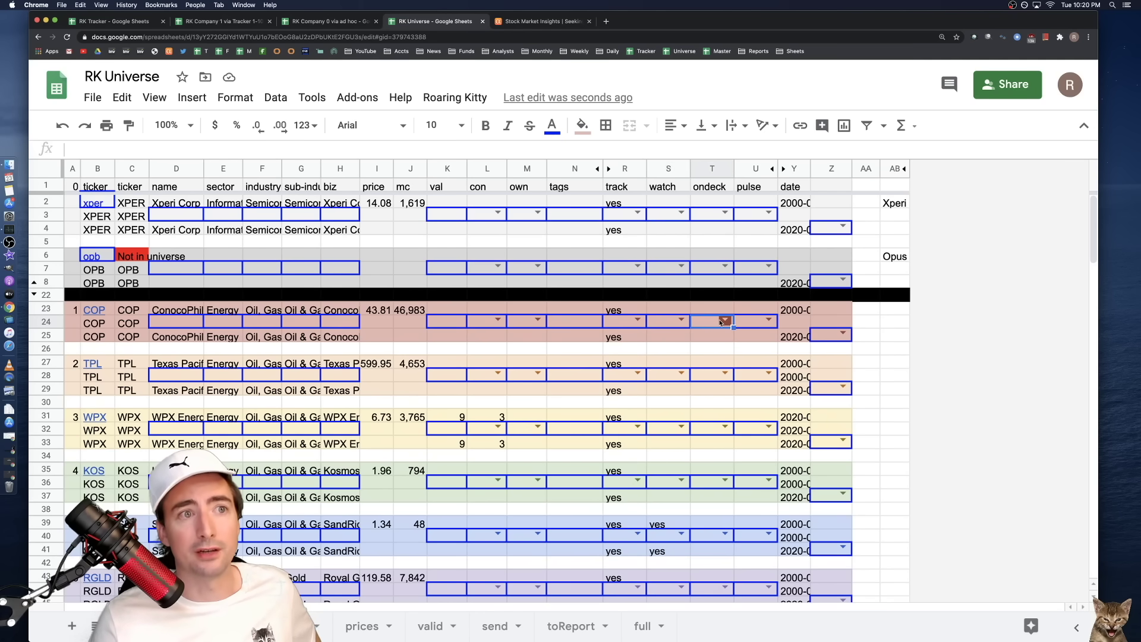
click(722, 321)
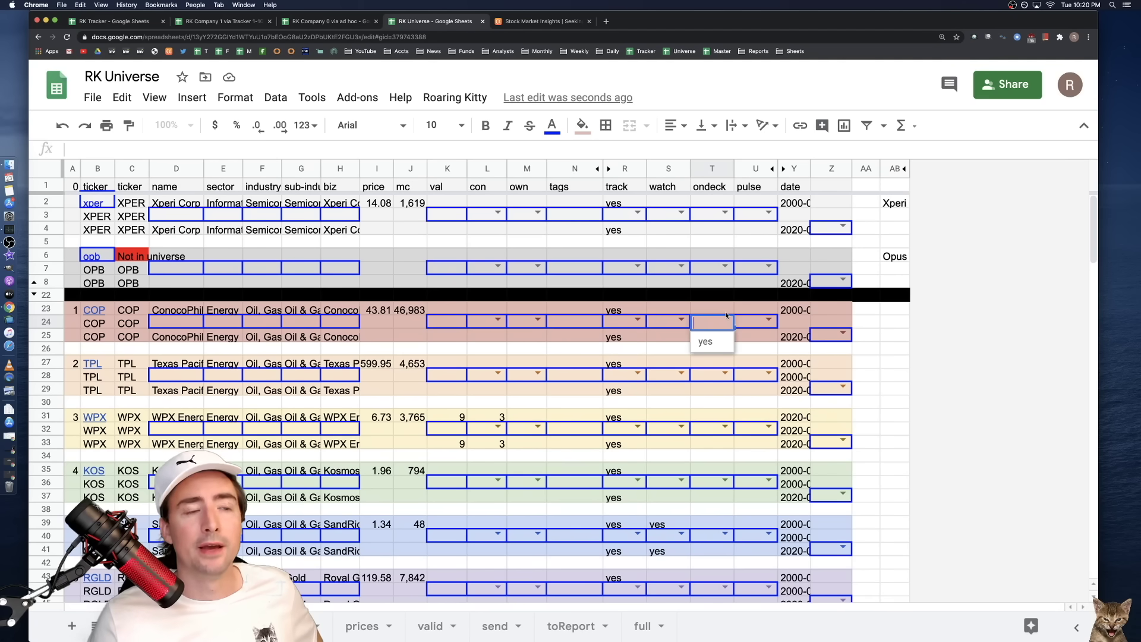
click(725, 312)
click(725, 319)
click(713, 311)
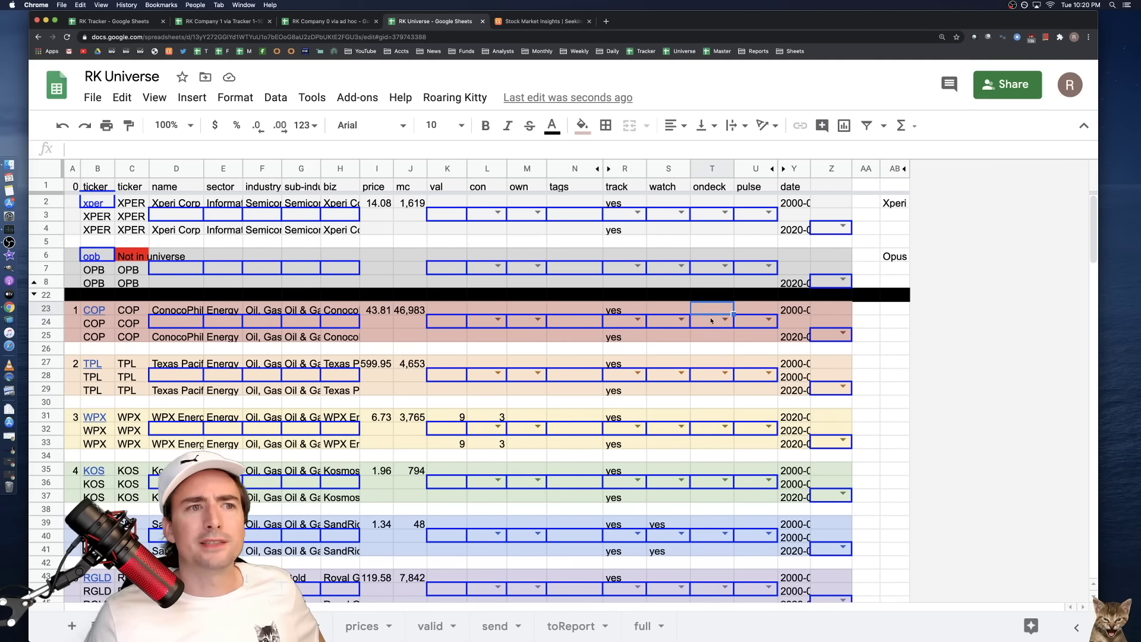
click(710, 321)
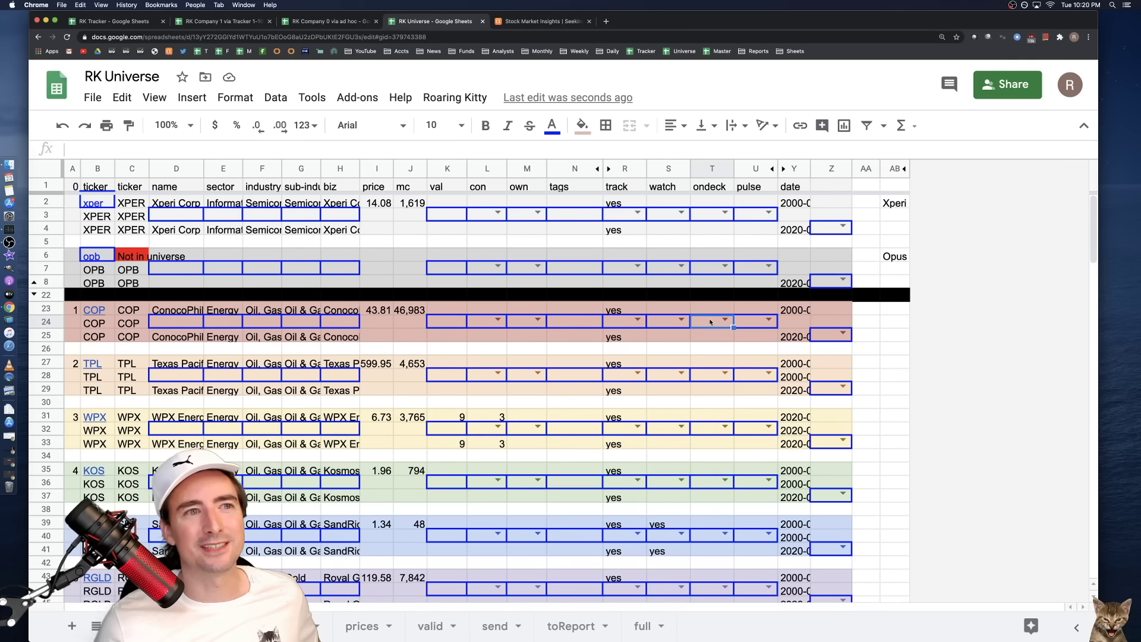
- Inspect COP's pulse entry cell in row 24 and the date formula in Y25
click(753, 322)
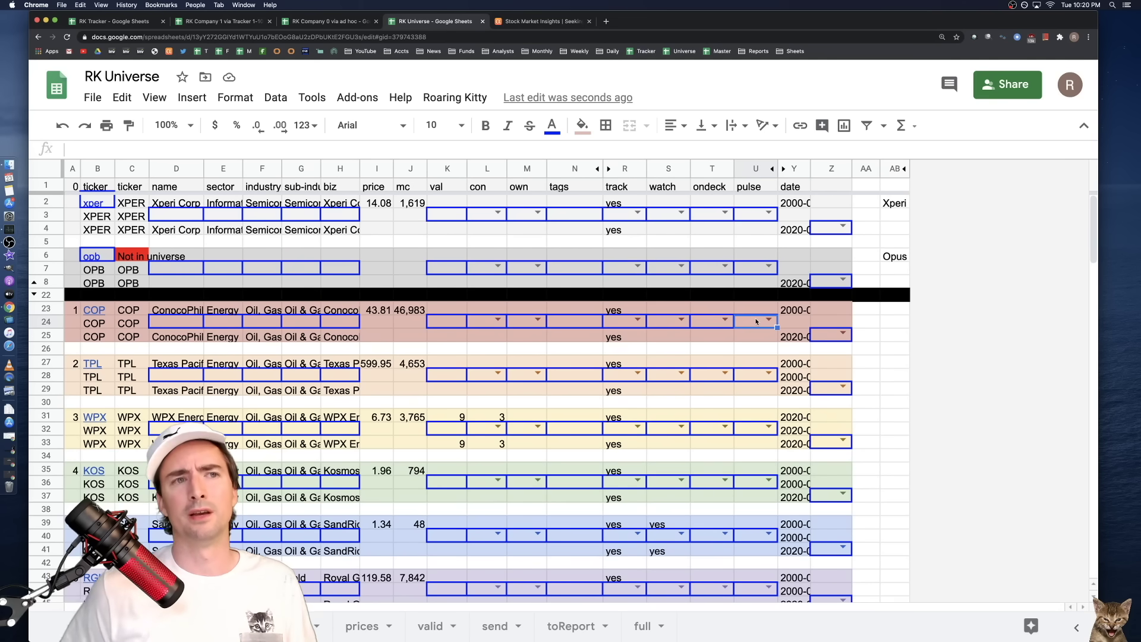
click(795, 323)
click(796, 341)
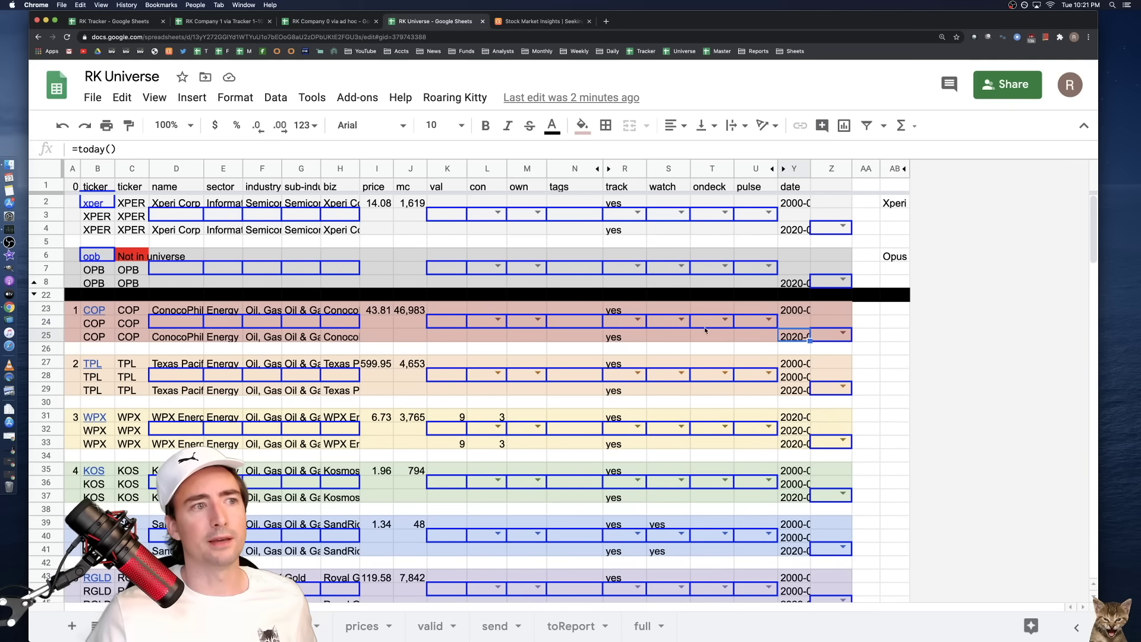
- Enter 65 as COP's val and choose 5 as its con rating in row 24
click(452, 325)
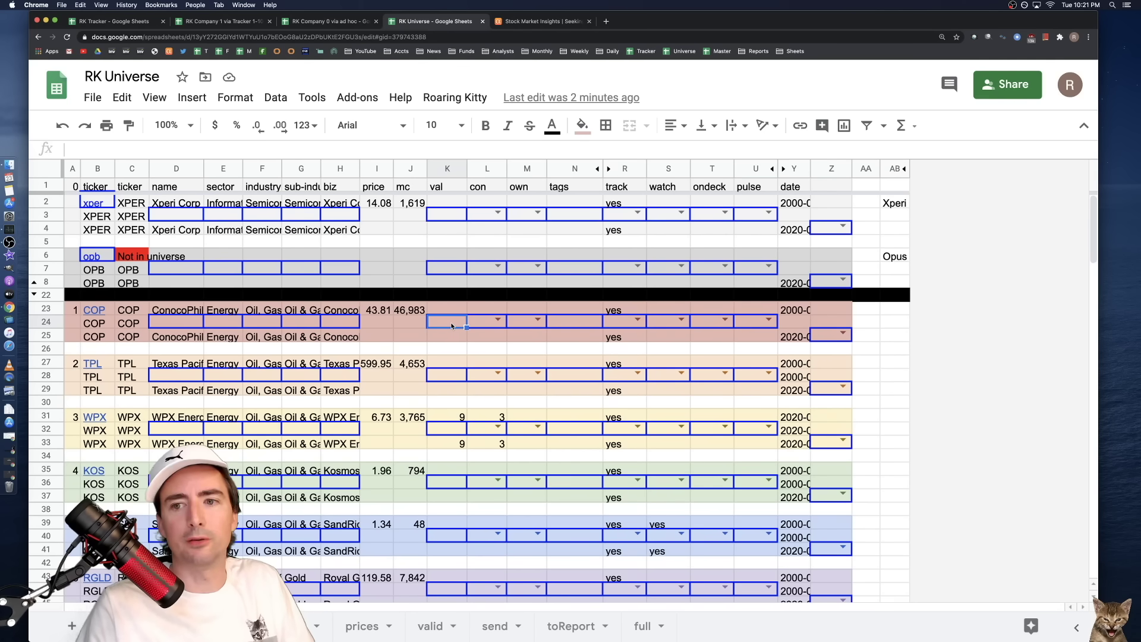
text(65)
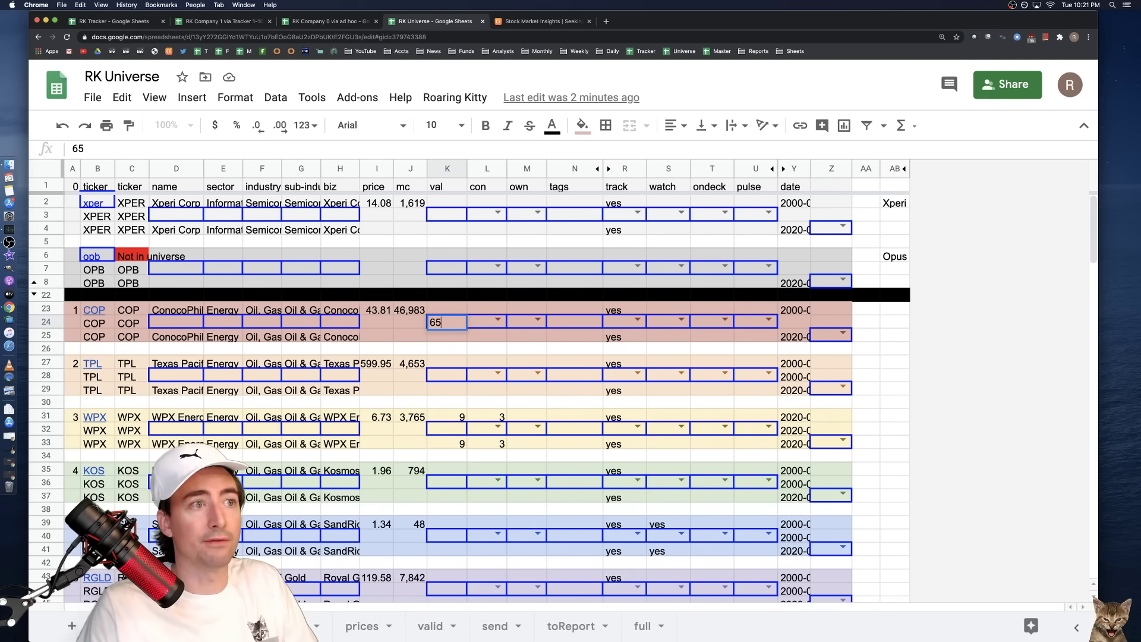
key(Tab)
click(497, 321)
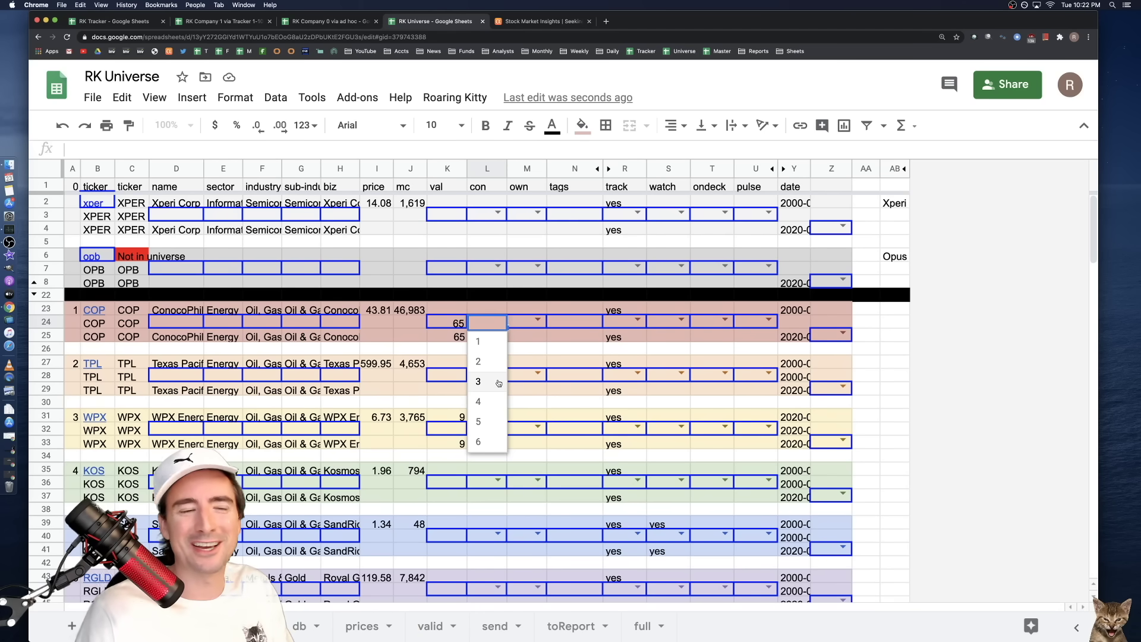
click(490, 422)
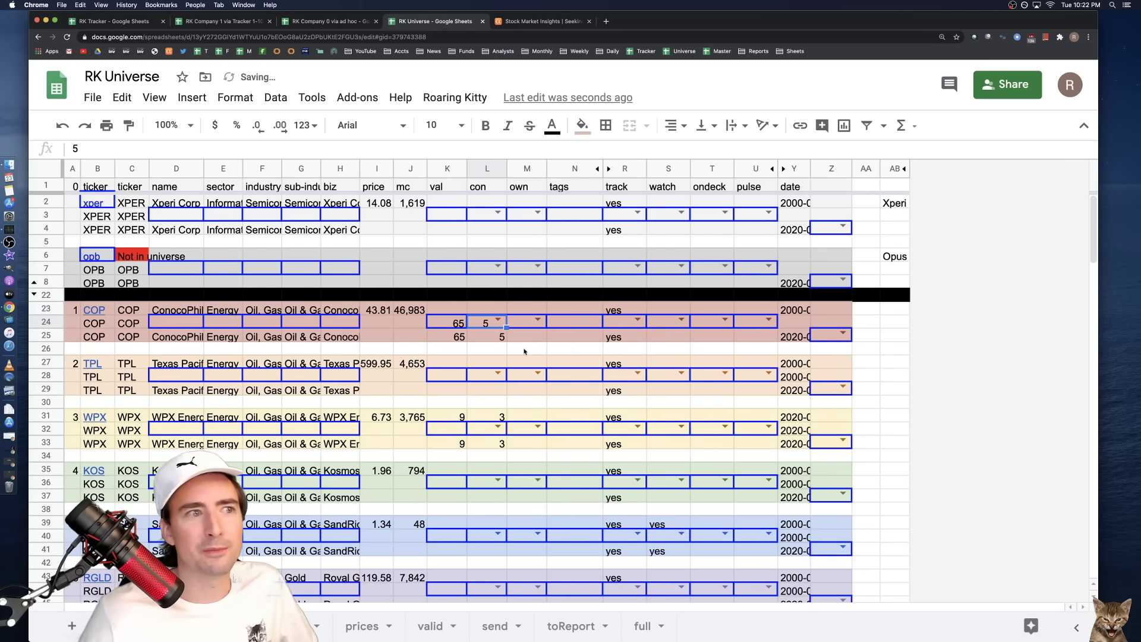
- Set COP's own entry to idk and its track entry to yes in row 24
click(537, 320)
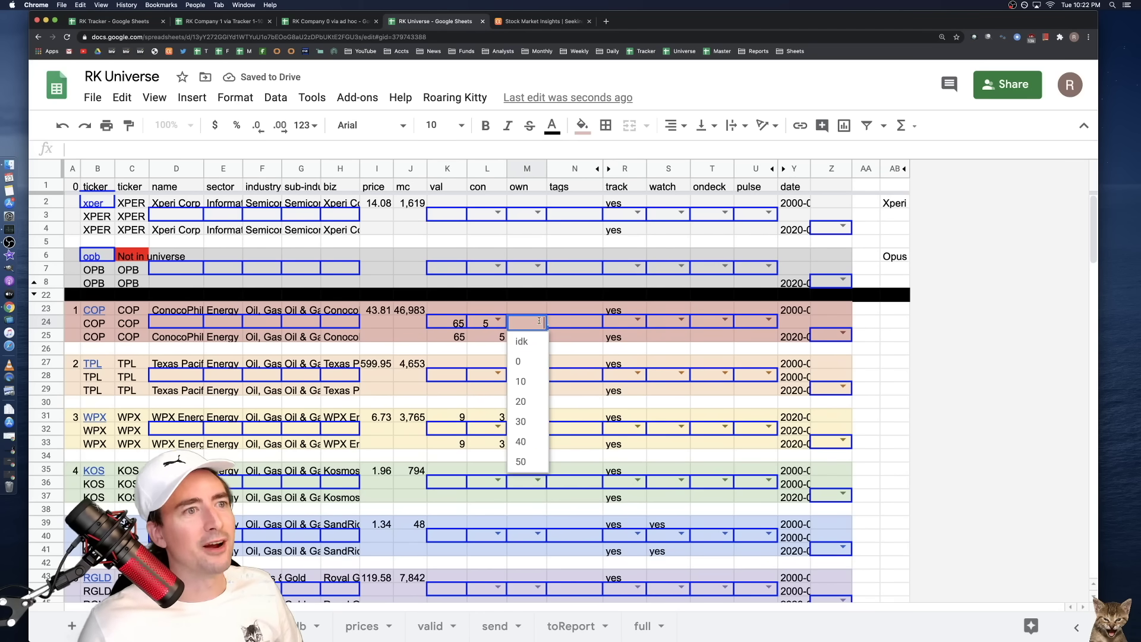
click(522, 342)
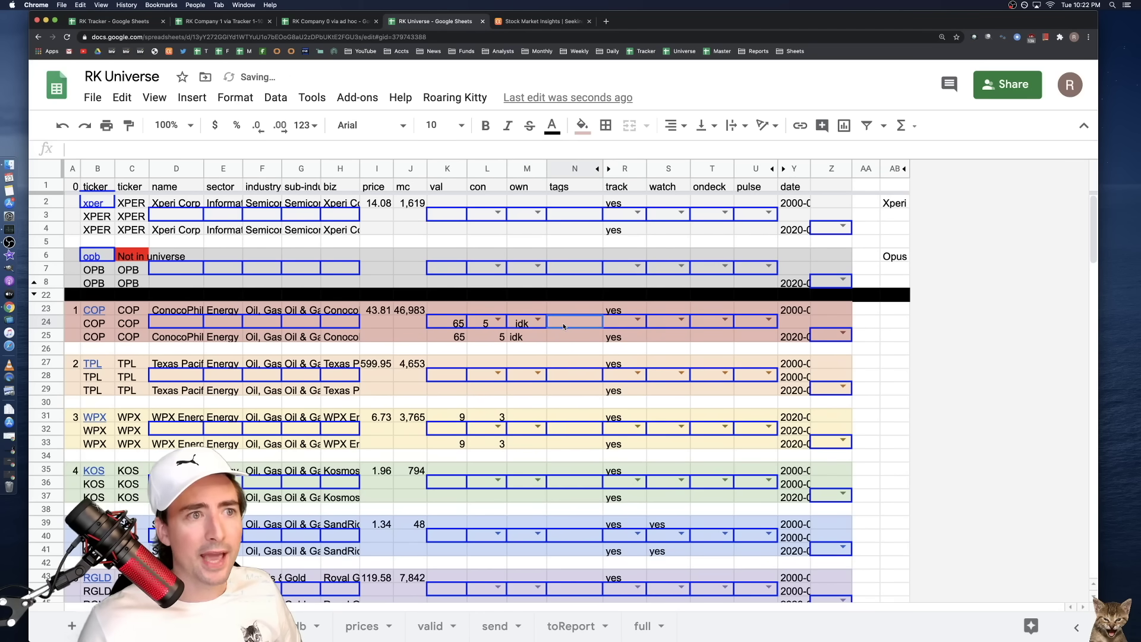
key(Right)
click(638, 320)
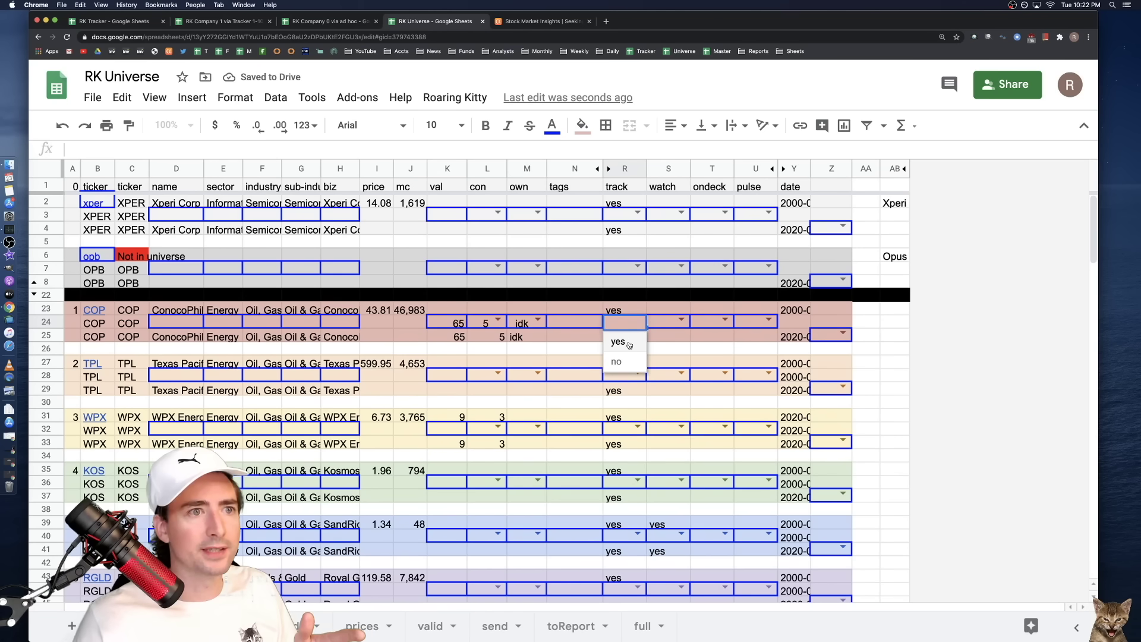
click(618, 339)
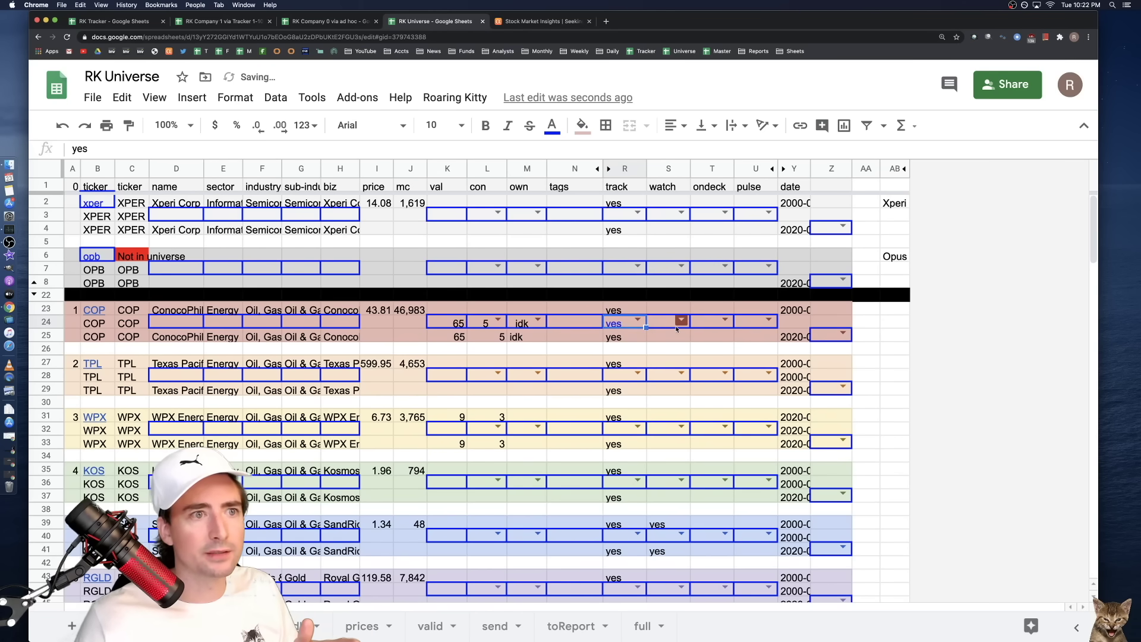
- Show the Roaring Kitty tag selector for COP's tags cell N24 and check insiderOwners, insiderBuying, ceo, pe and abrams
click(585, 321)
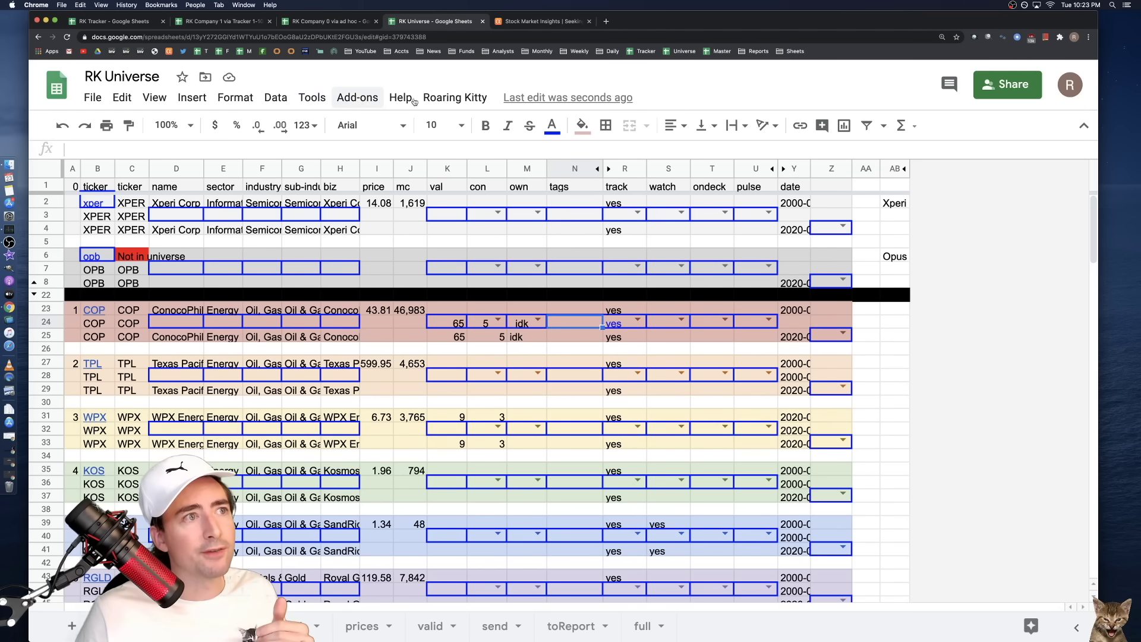
click(445, 98)
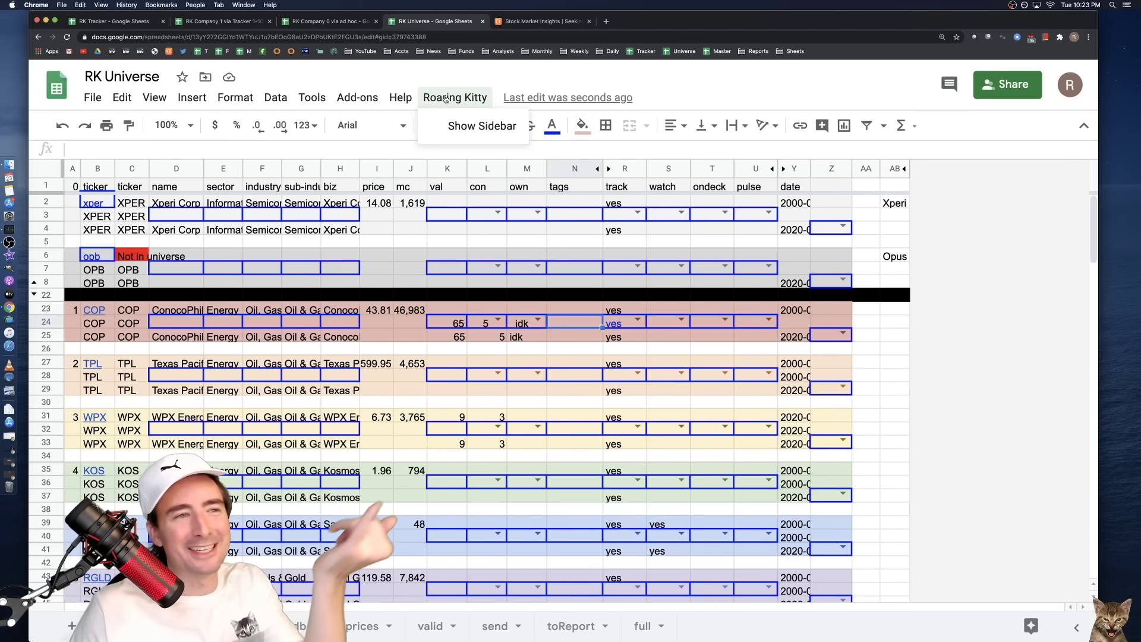
click(462, 126)
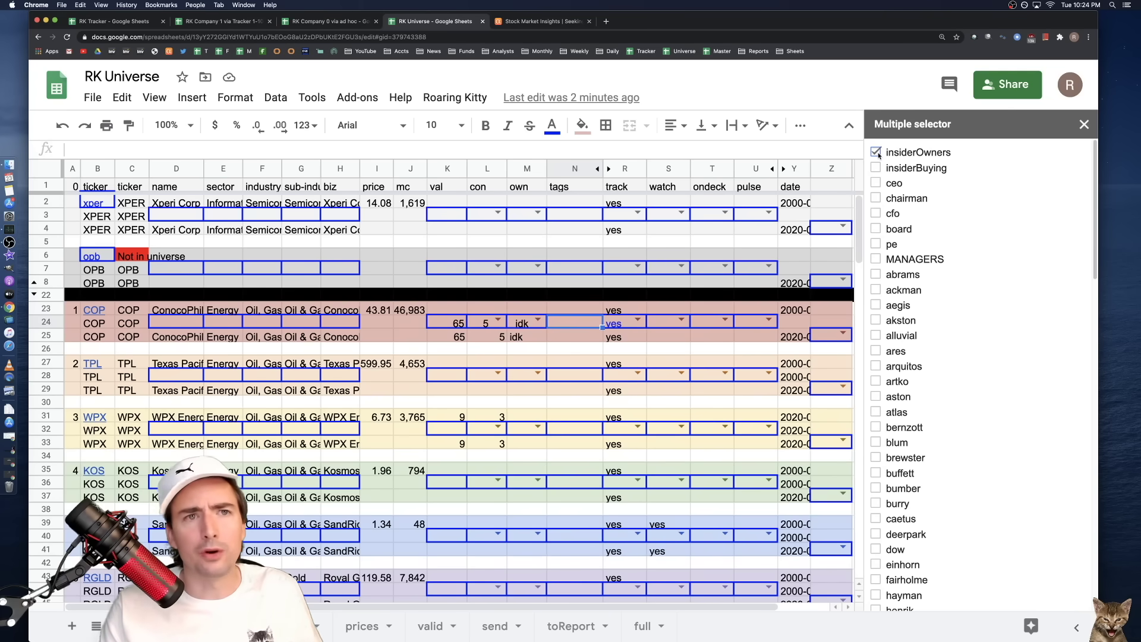
click(877, 168)
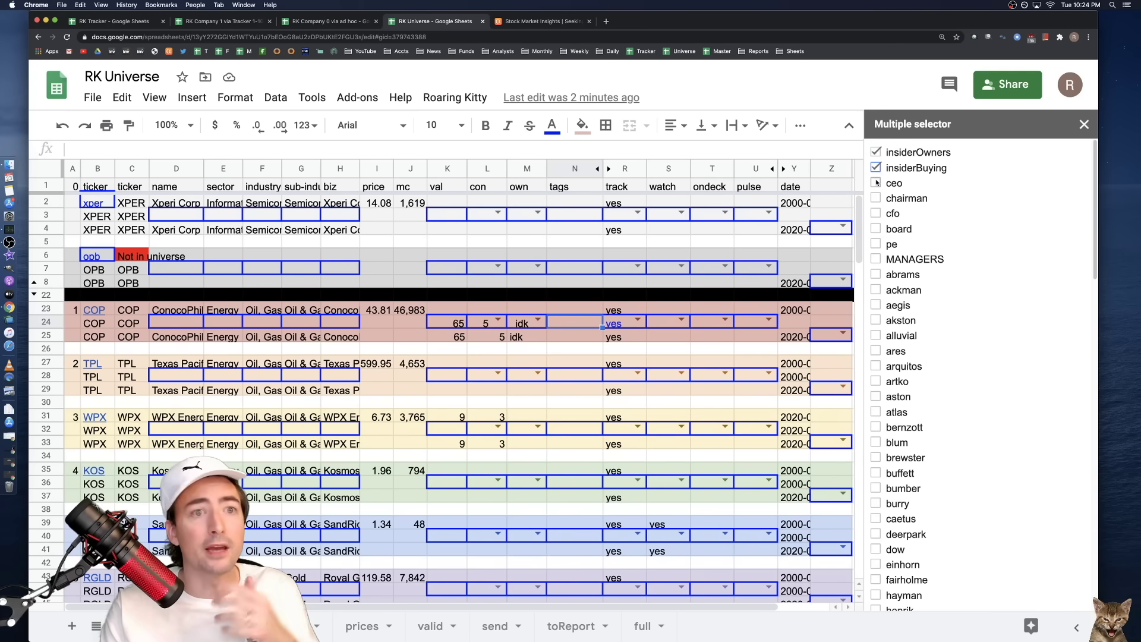
click(877, 182)
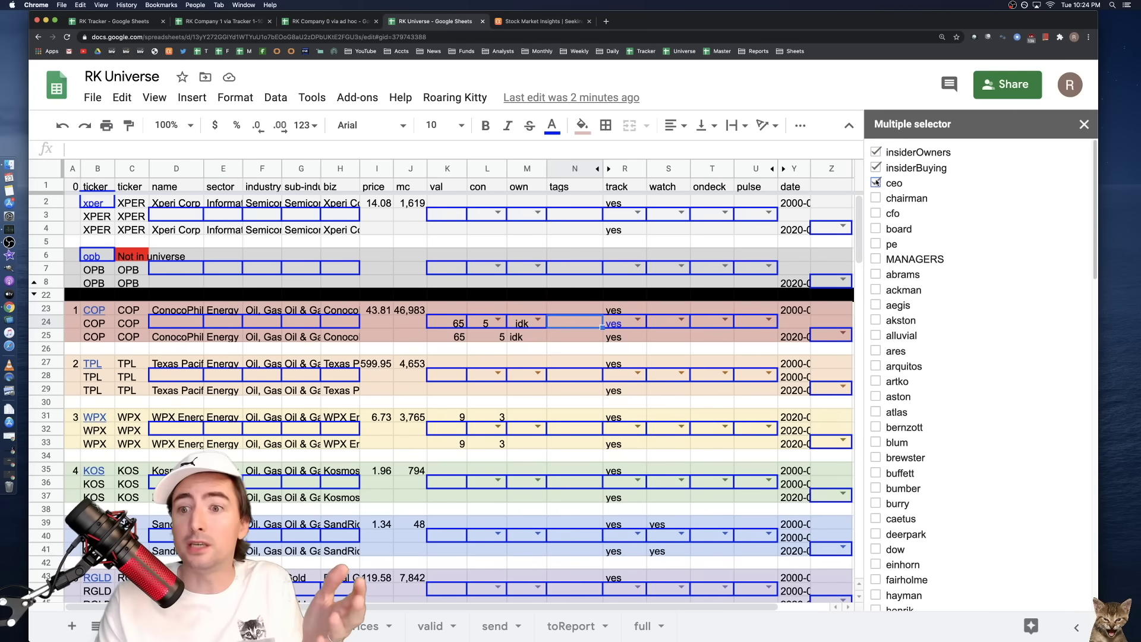
click(877, 244)
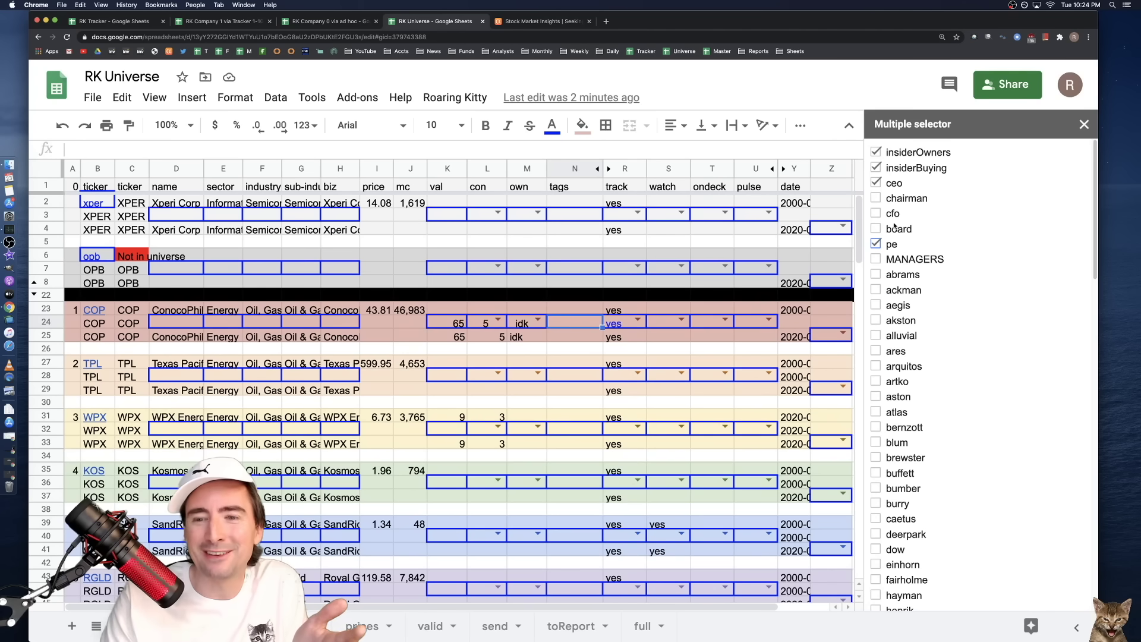
scroll(895, 226, down, 1)
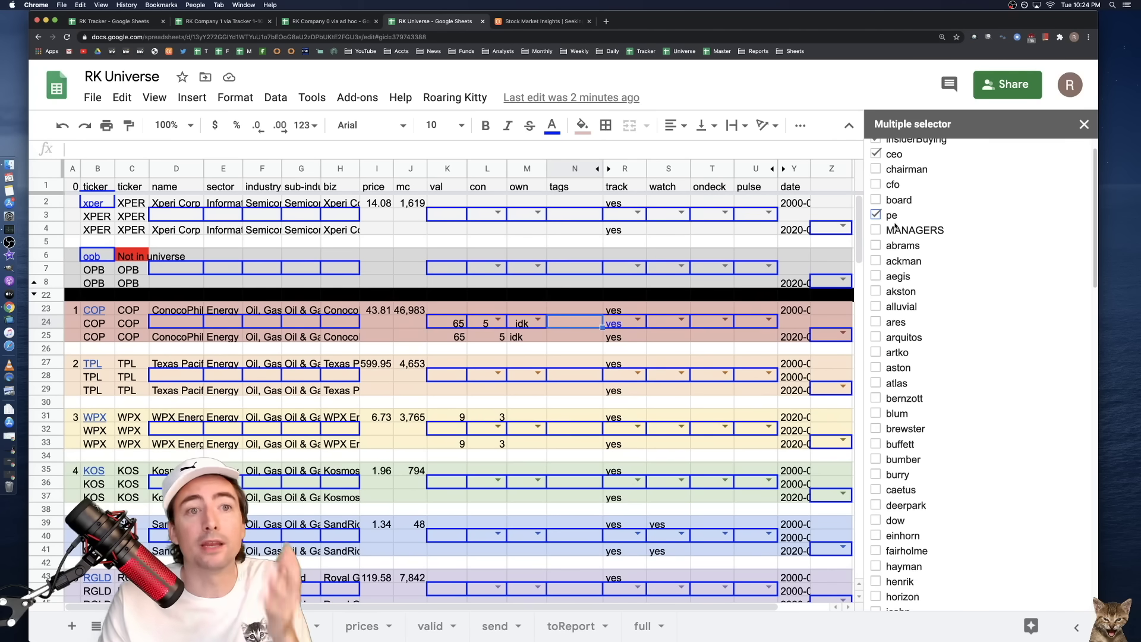
click(876, 245)
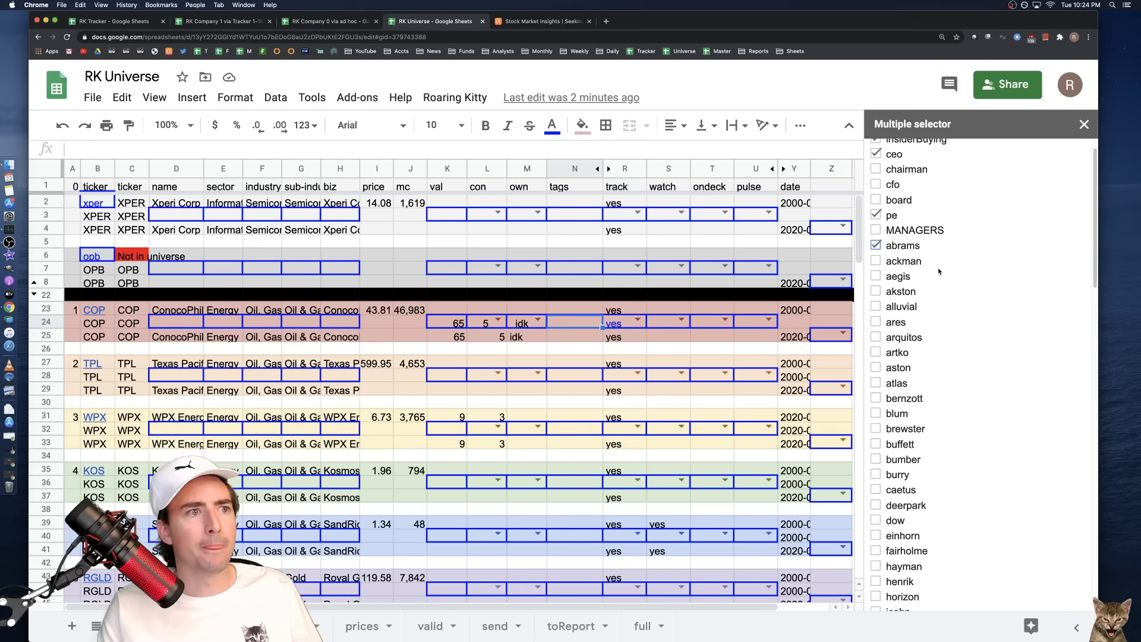
- Look through the investment manager tags listed in the Multiple selector without checking any more
scroll(939, 272, down, 2)
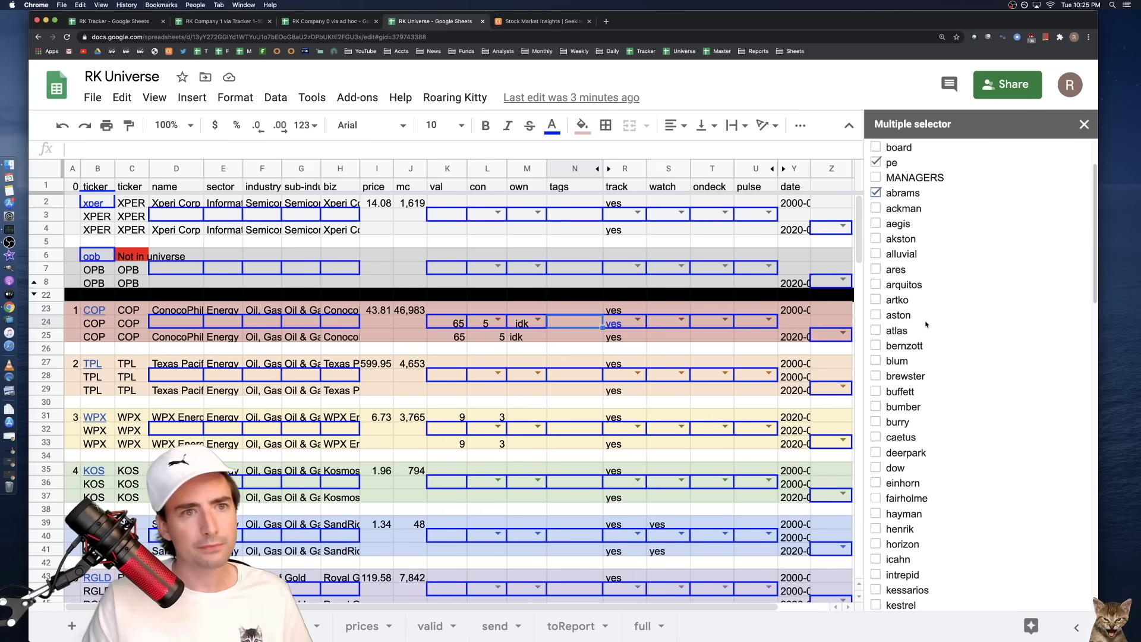
scroll(898, 246, down, 1)
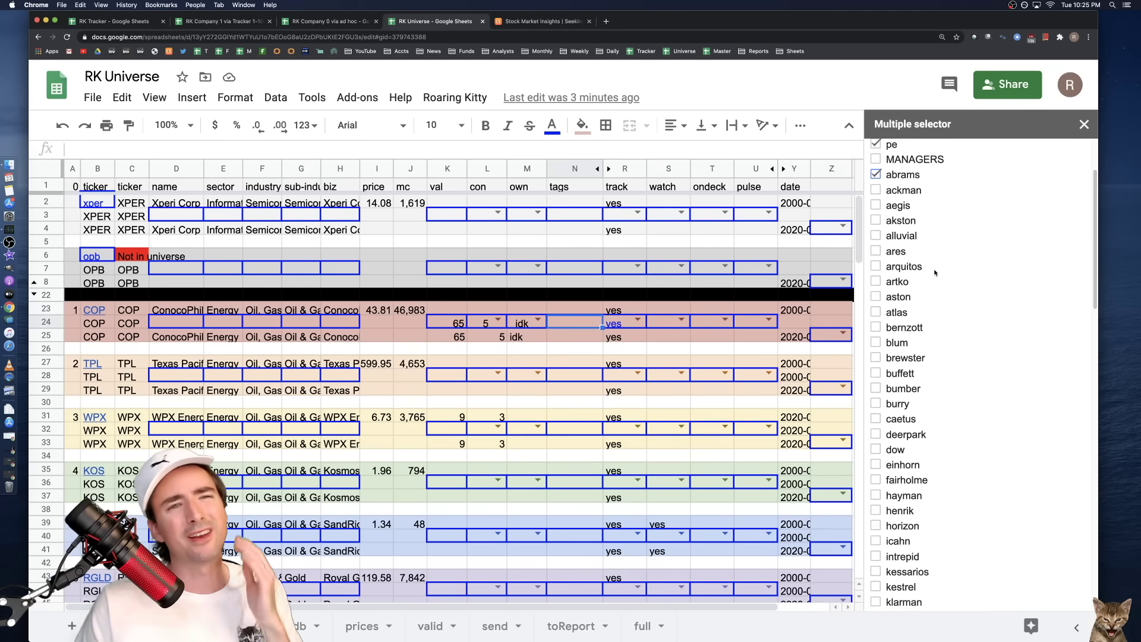
scroll(934, 273, down, 5)
scroll(977, 394, down, 3)
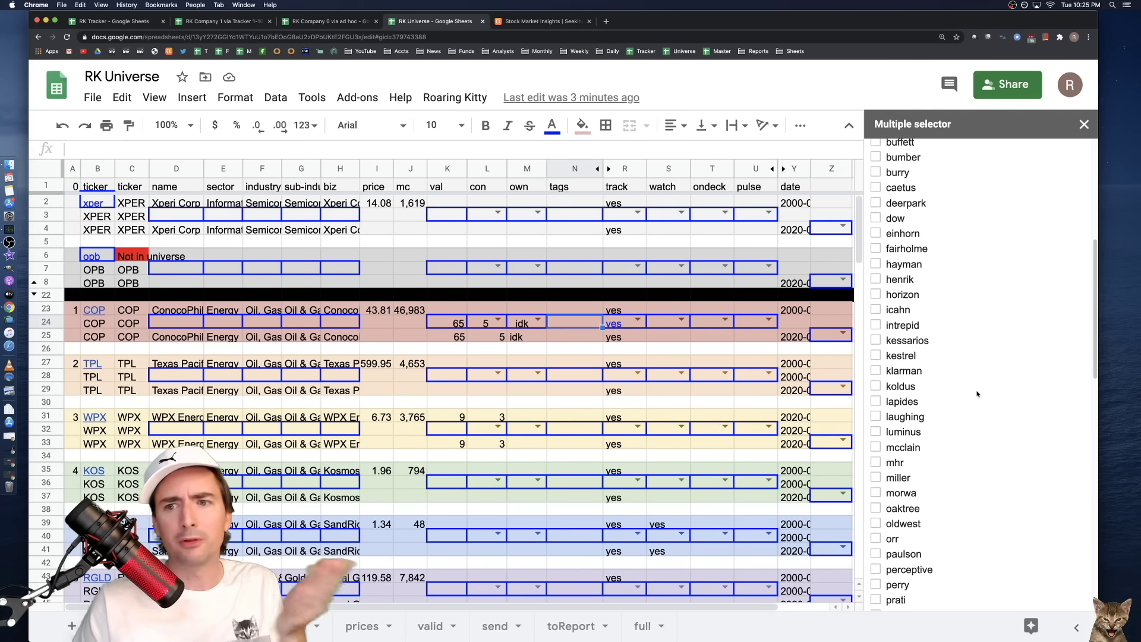
scroll(979, 393, up, 1)
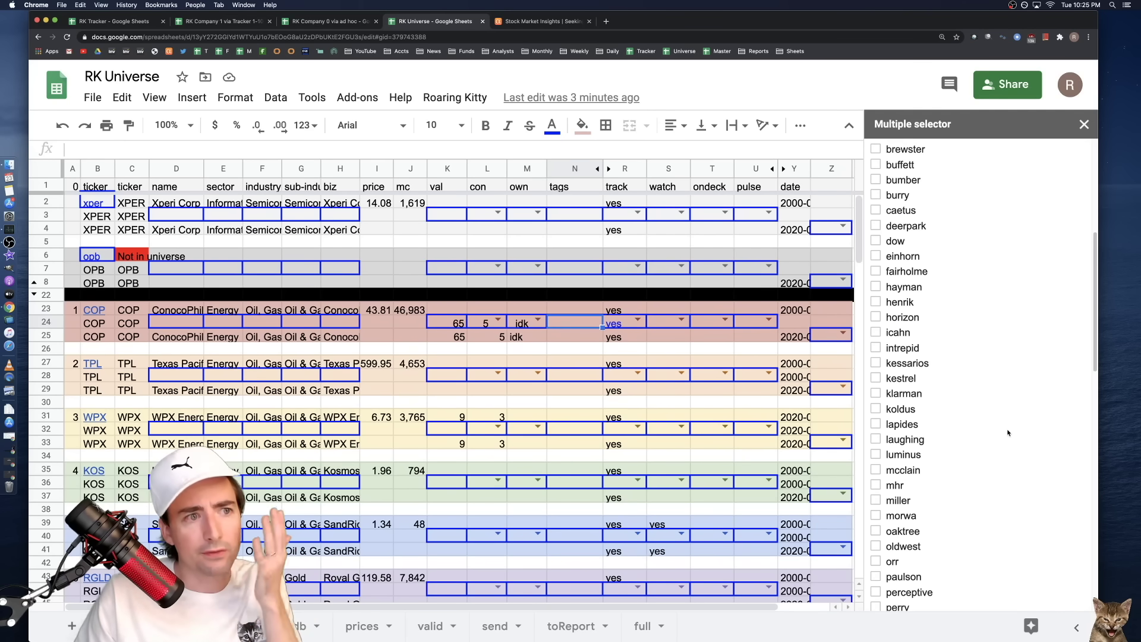
scroll(1009, 433, down, 1)
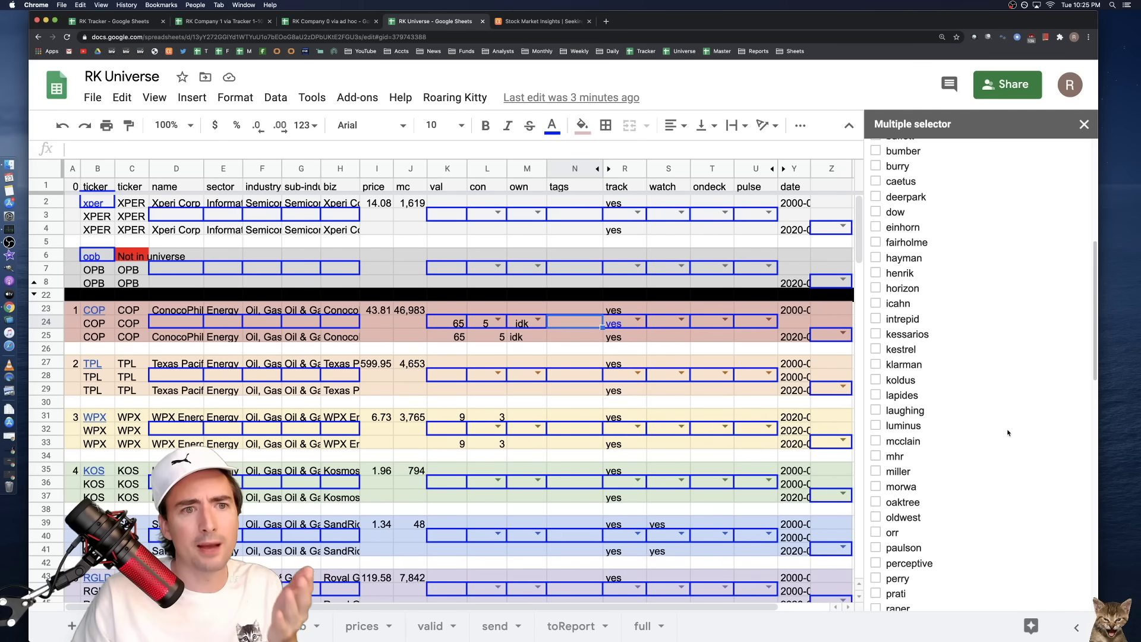
scroll(1009, 433, down, 1)
scroll(1009, 434, up, 10)
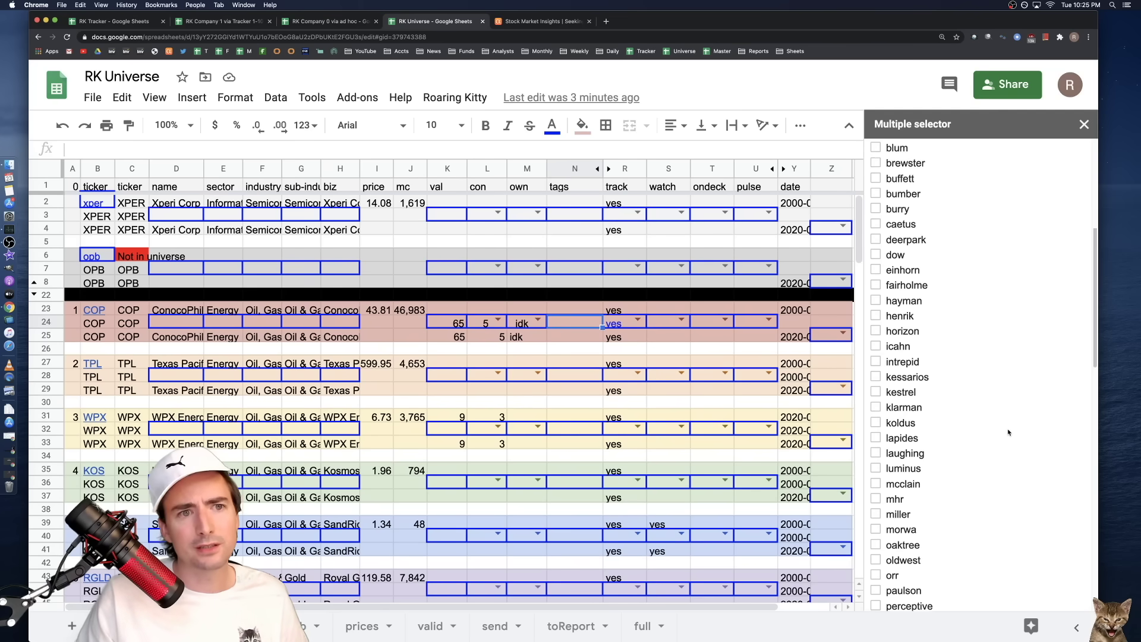
scroll(1008, 434, down, 2)
scroll(1009, 433, down, 3)
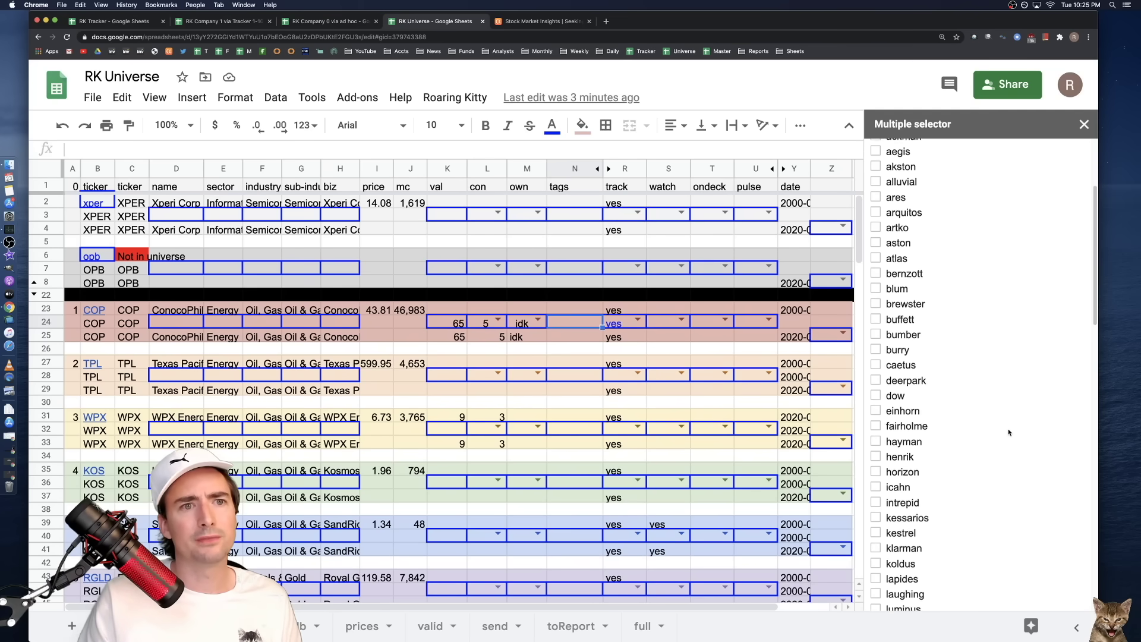
scroll(1022, 415, down, 5)
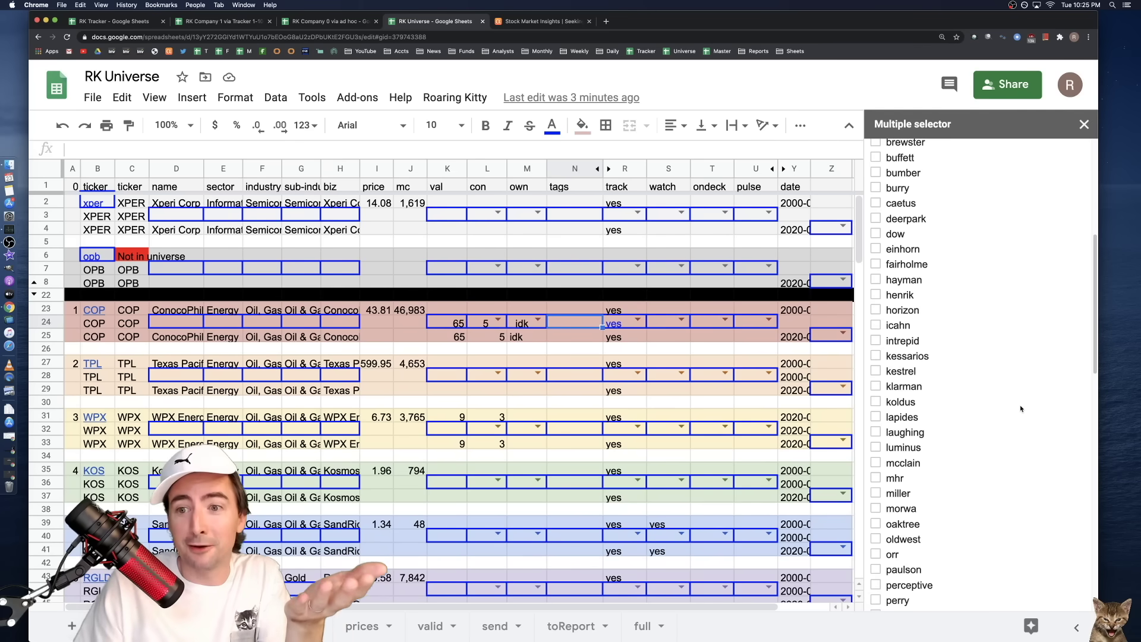
- Check the towle and dow investor tags for COP in the Multiple selector
scroll(1021, 409, down, 2)
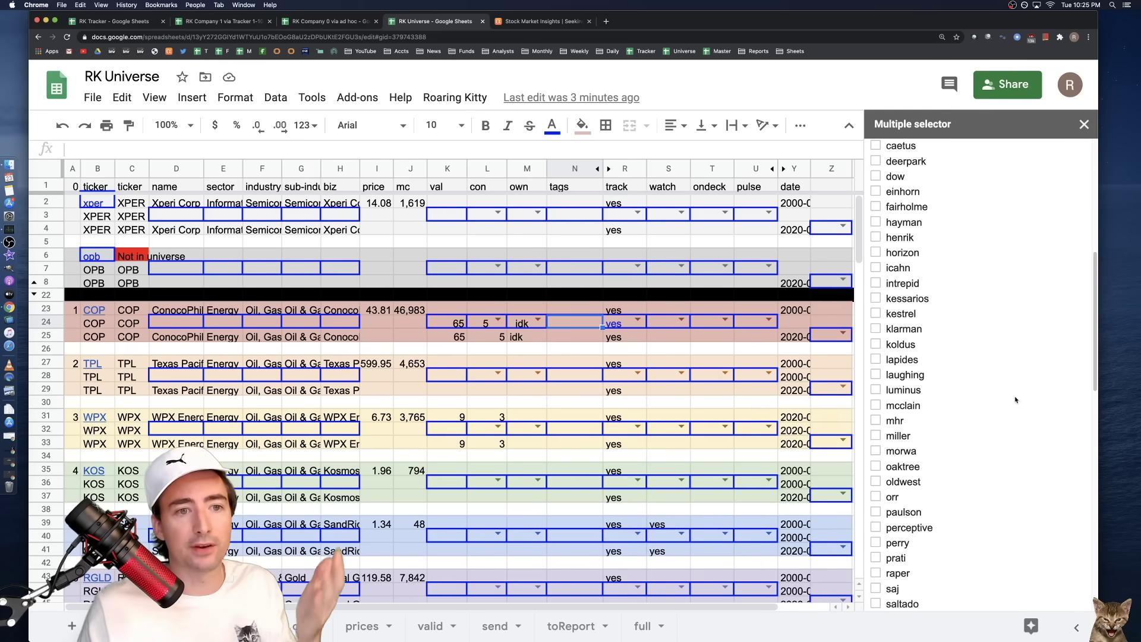
scroll(1014, 397, down, 1)
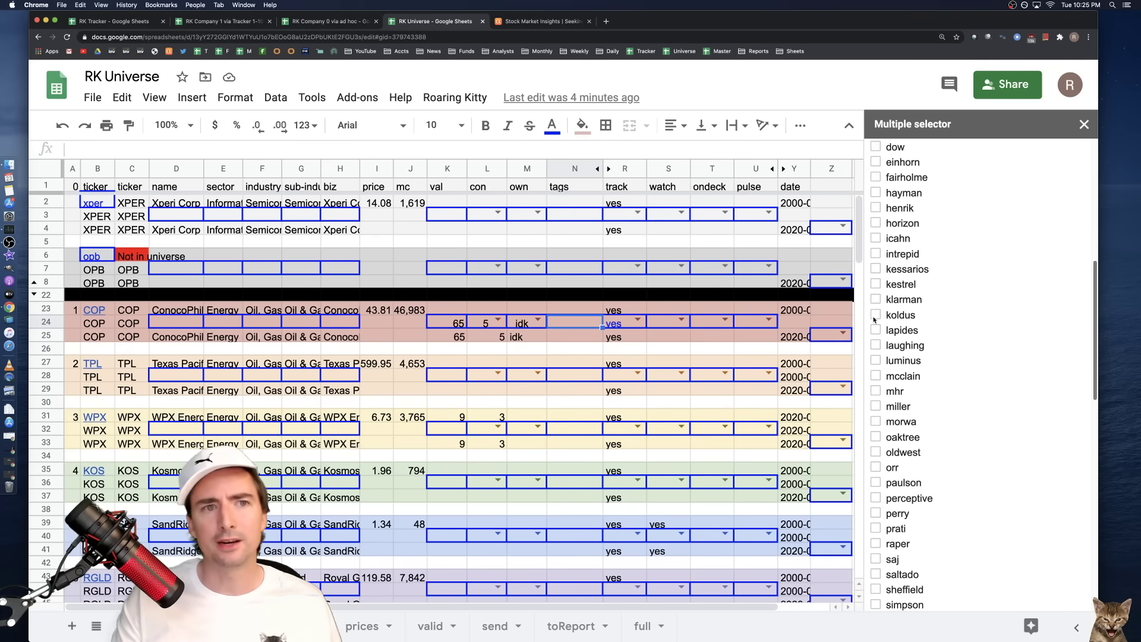
scroll(958, 331, down, 3)
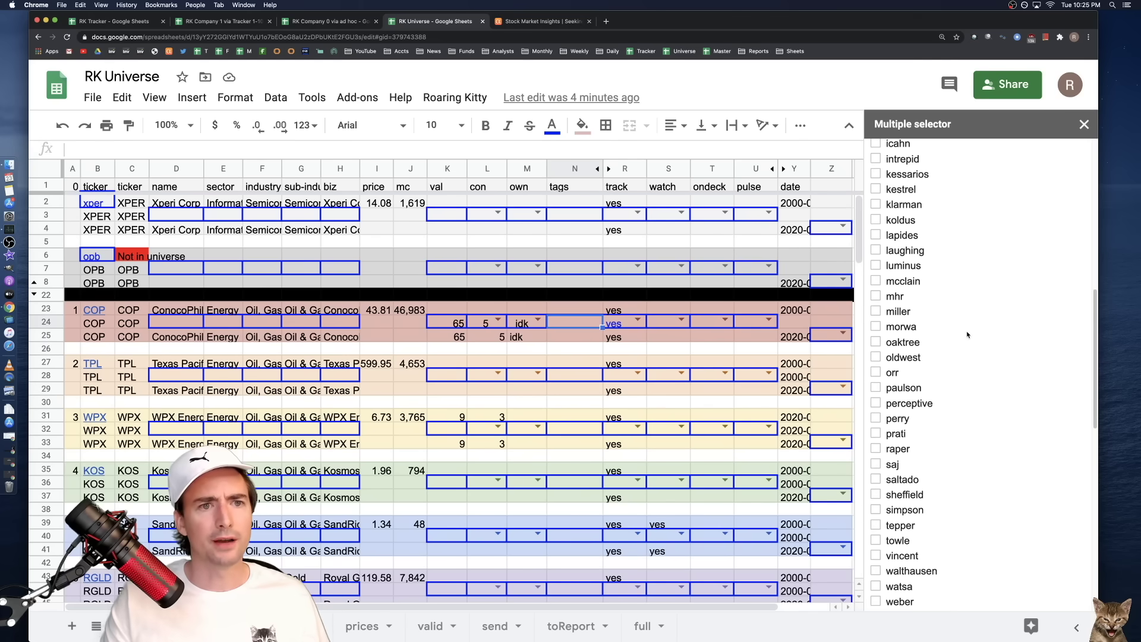
scroll(979, 313, down, 3)
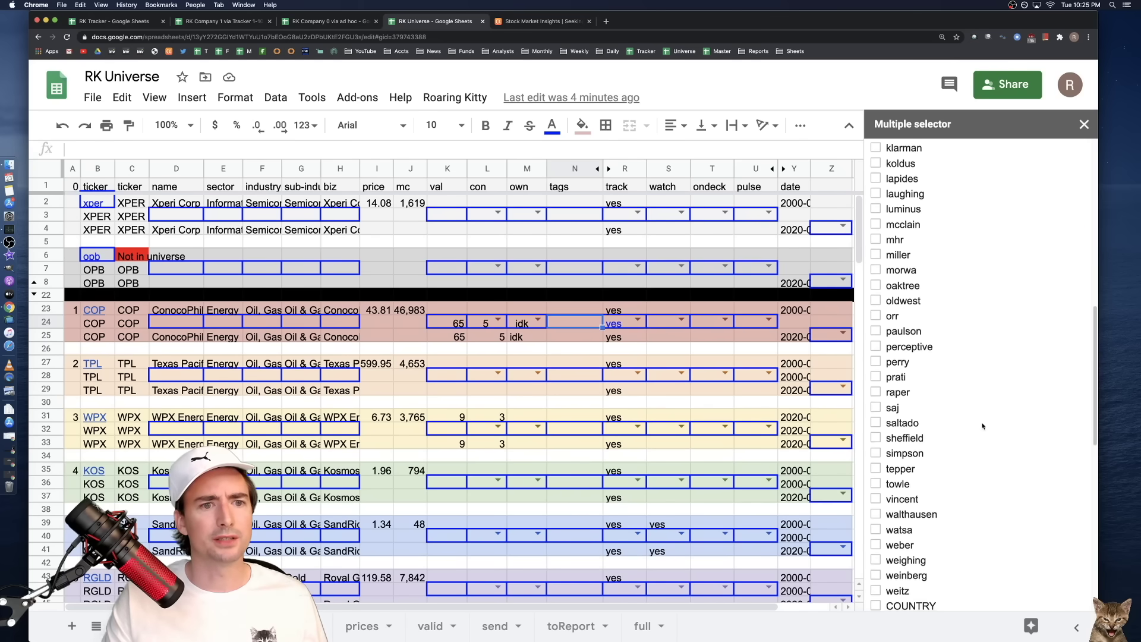
click(877, 421)
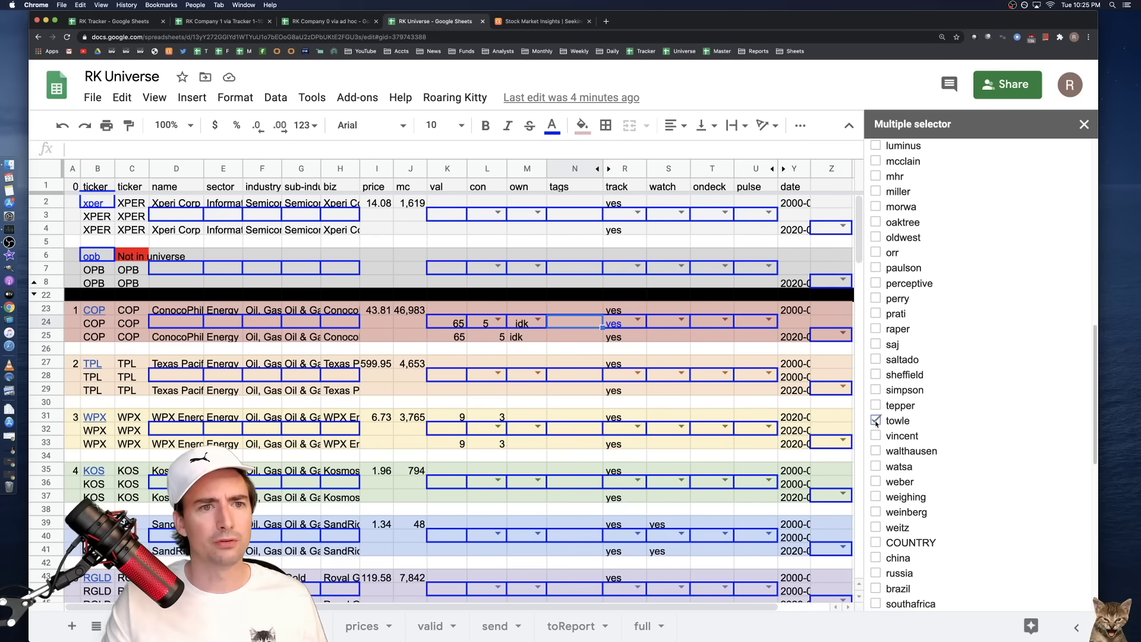
scroll(986, 426, up, 6)
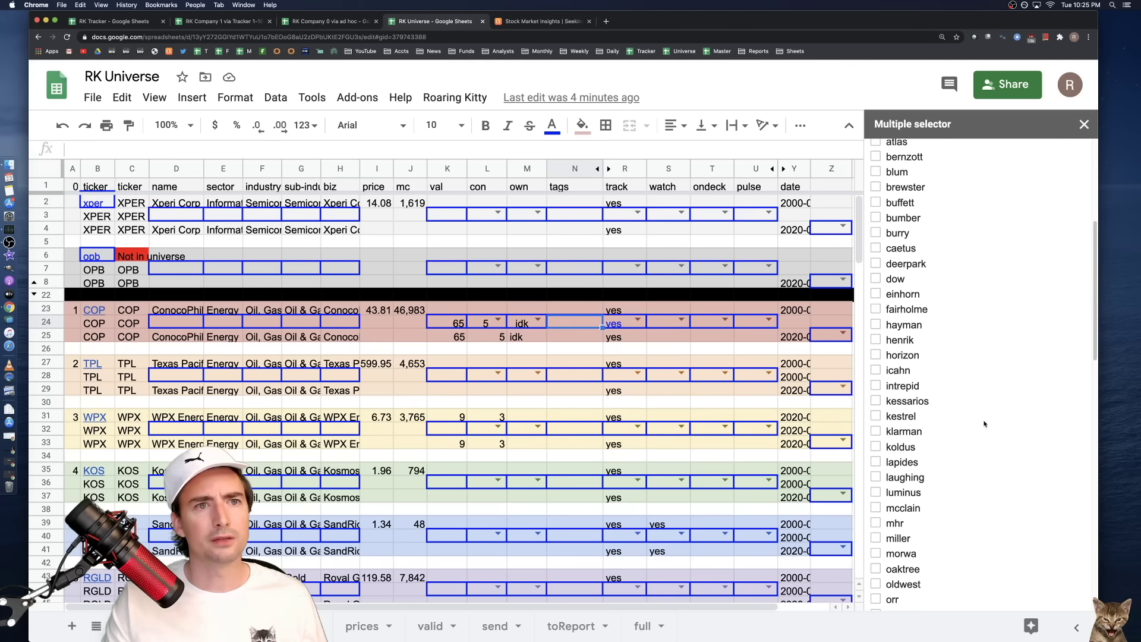
click(876, 278)
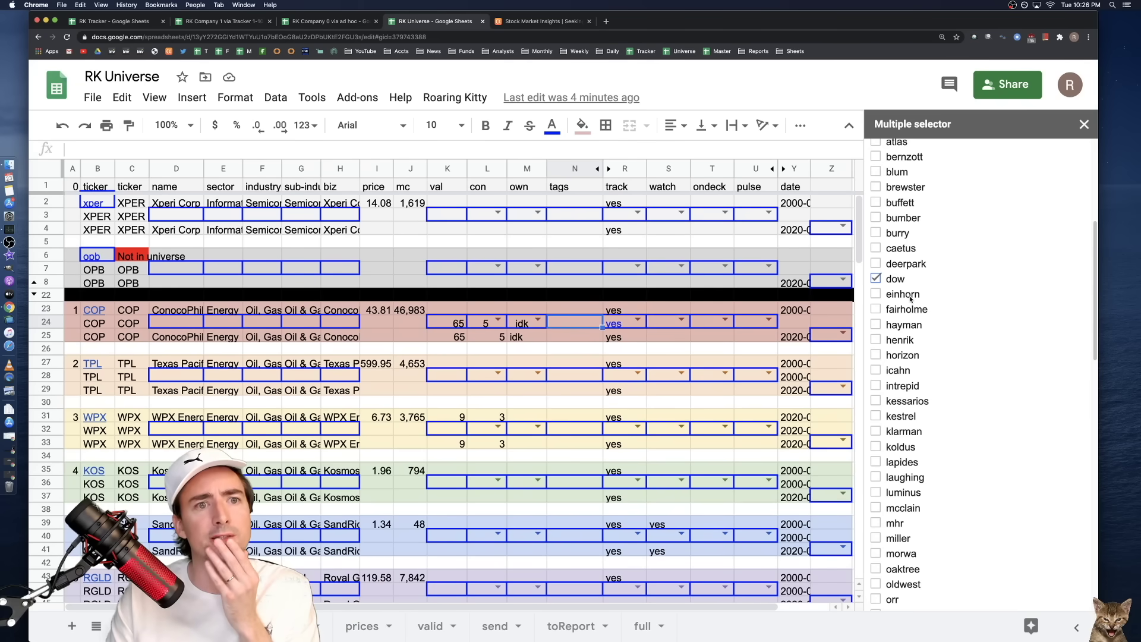
- Look through the remaining investor tags and the COUNTRY and CHARACTERISTICS tags in the Multiple selector
scroll(912, 302, down, 1)
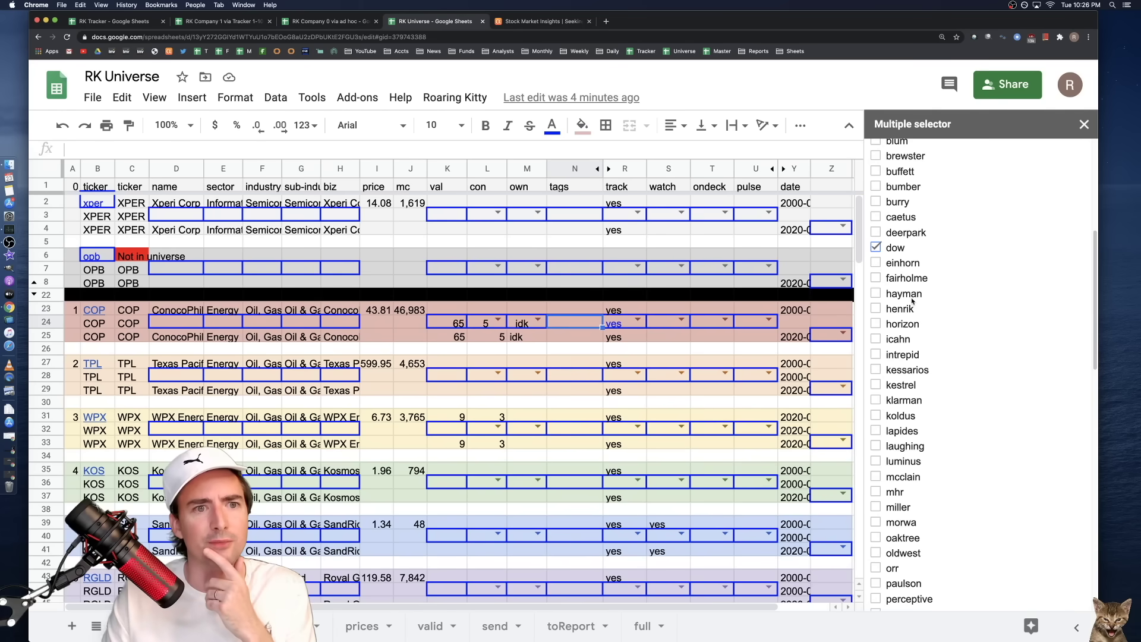
scroll(912, 302, down, 2)
scroll(912, 302, down, 5)
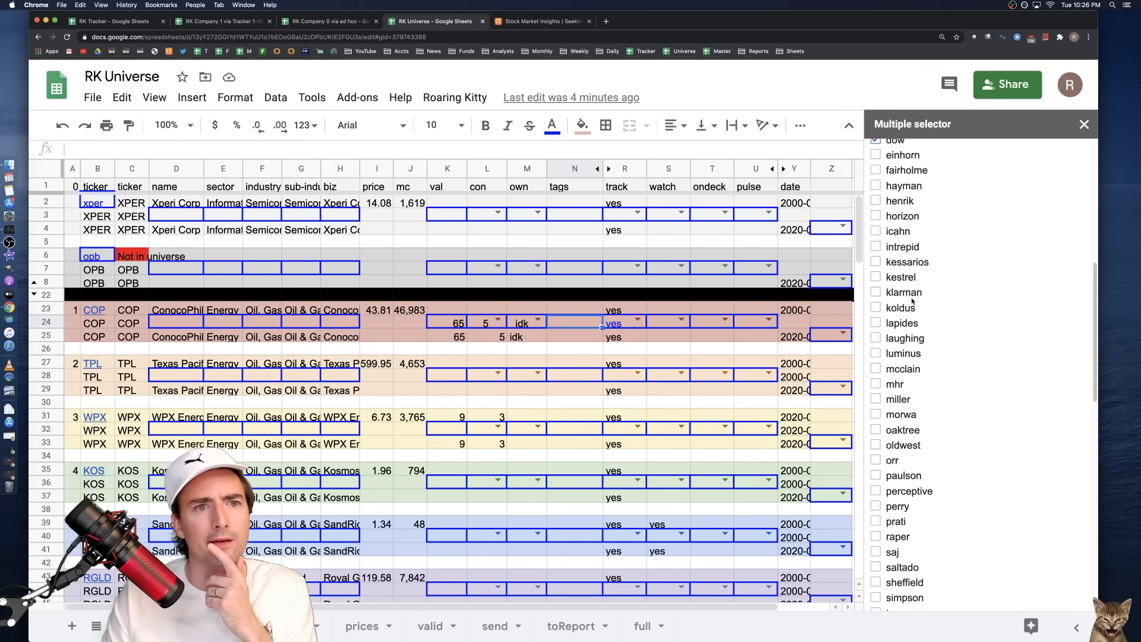
scroll(912, 302, down, 9)
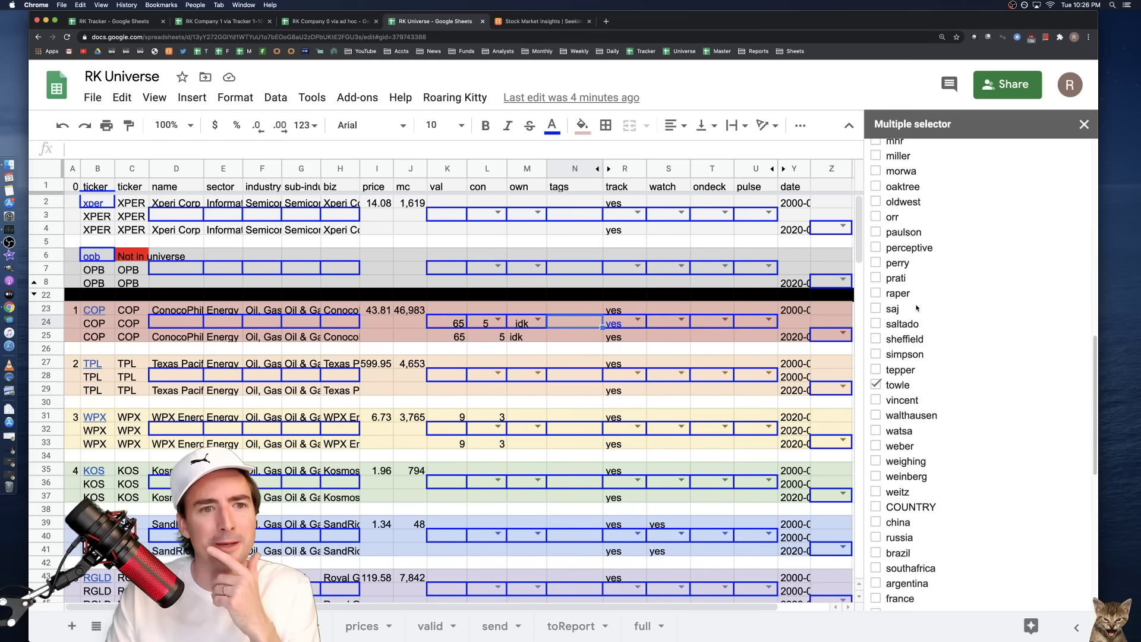
scroll(933, 390, down, 2)
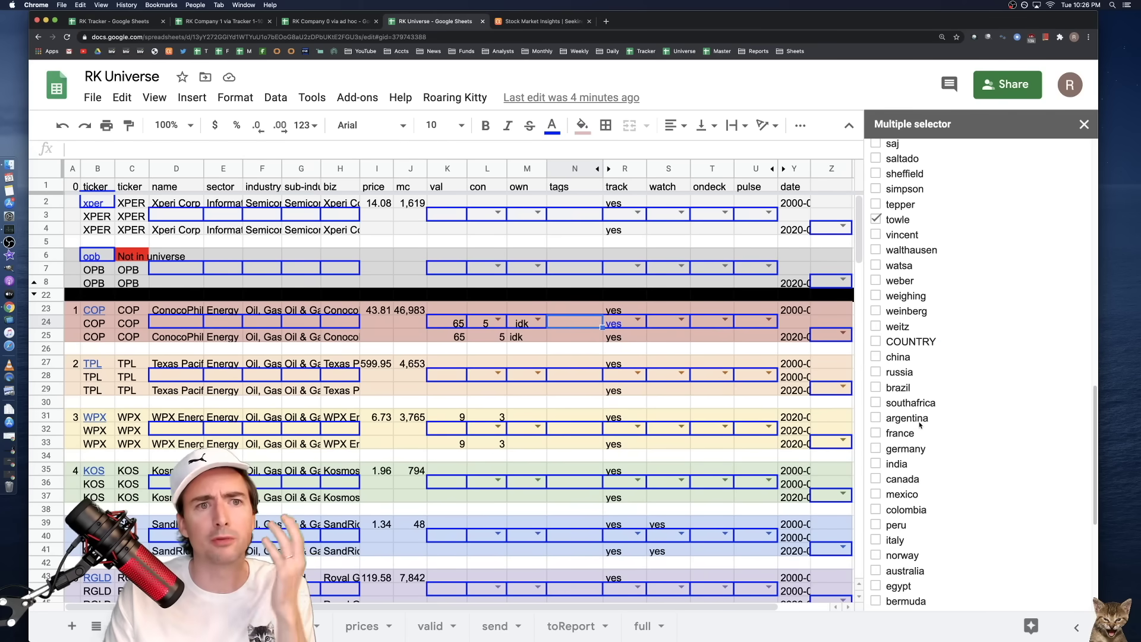
scroll(920, 424, down, 2)
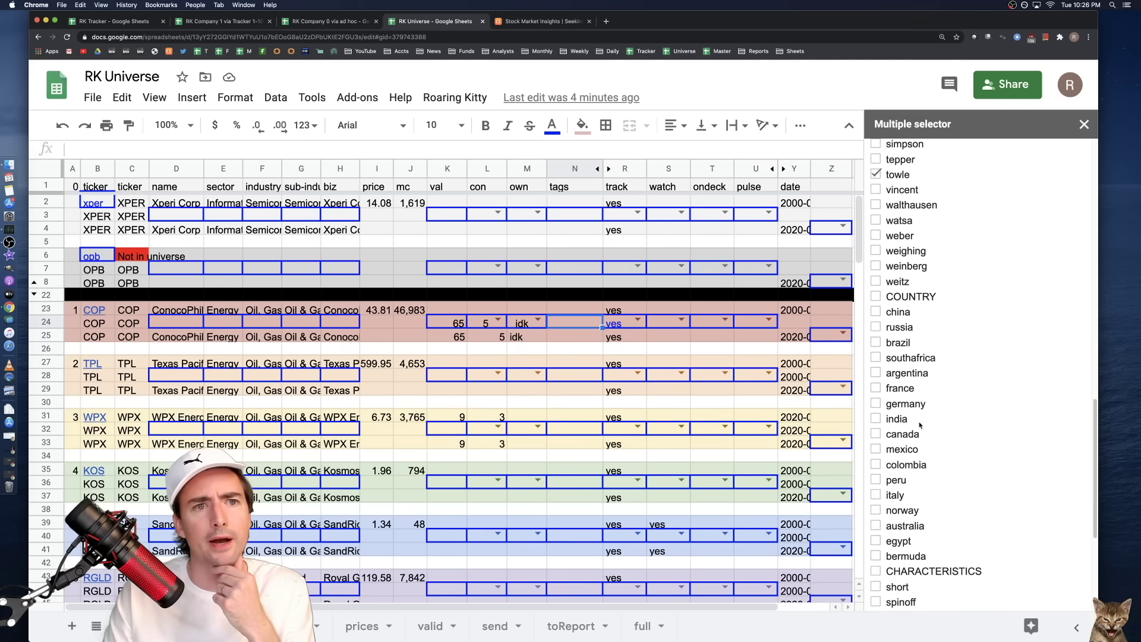
scroll(920, 424, down, 1)
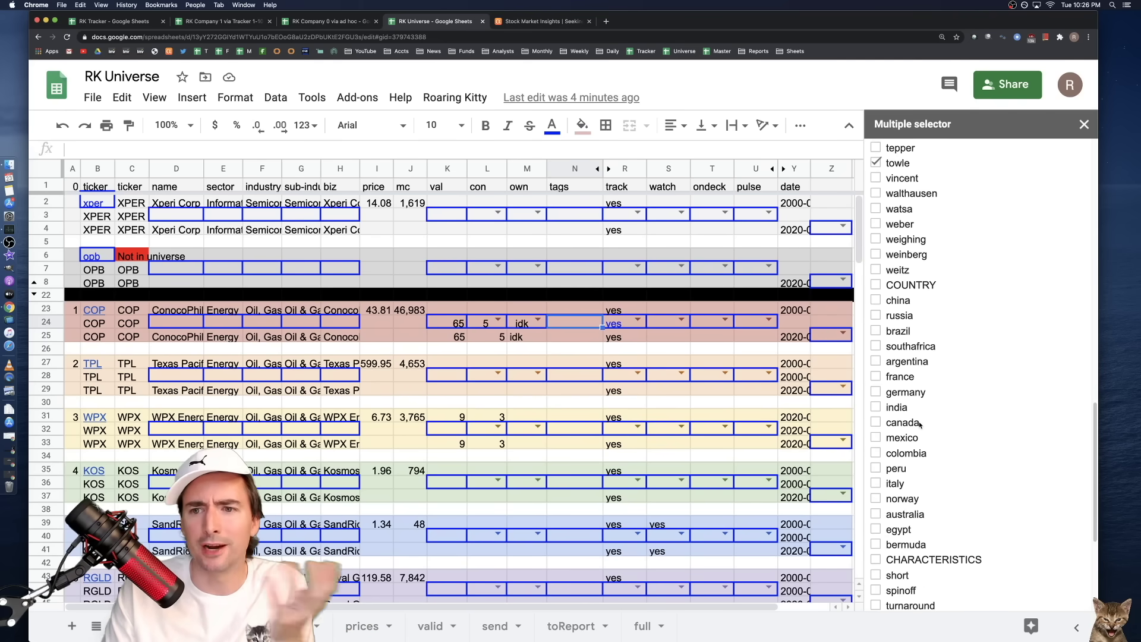
scroll(920, 424, down, 3)
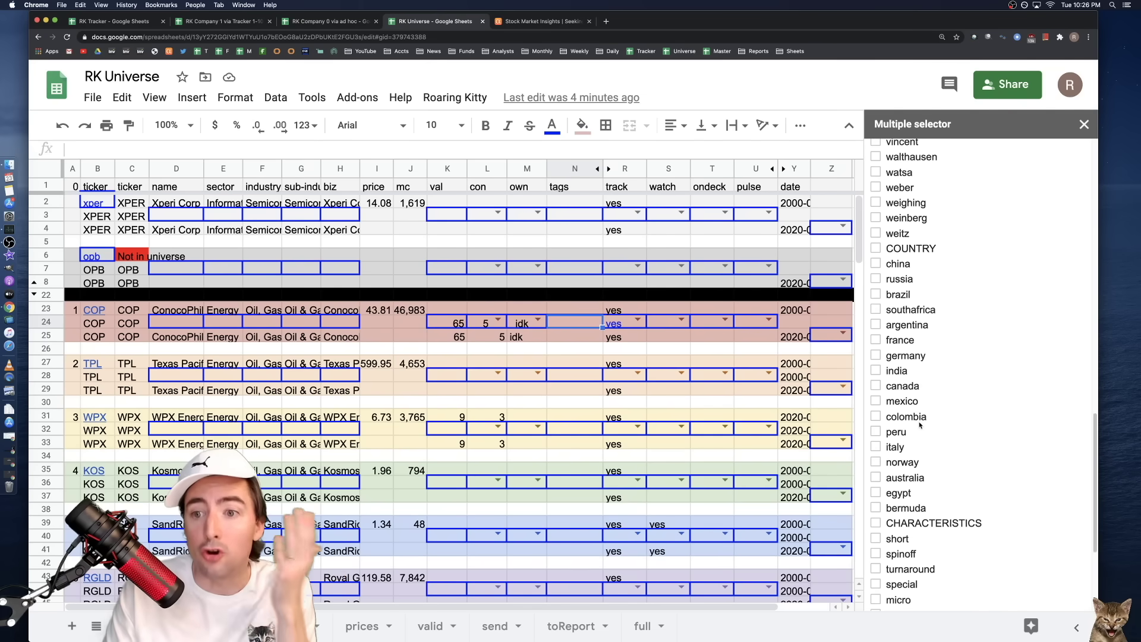
scroll(920, 424, down, 10)
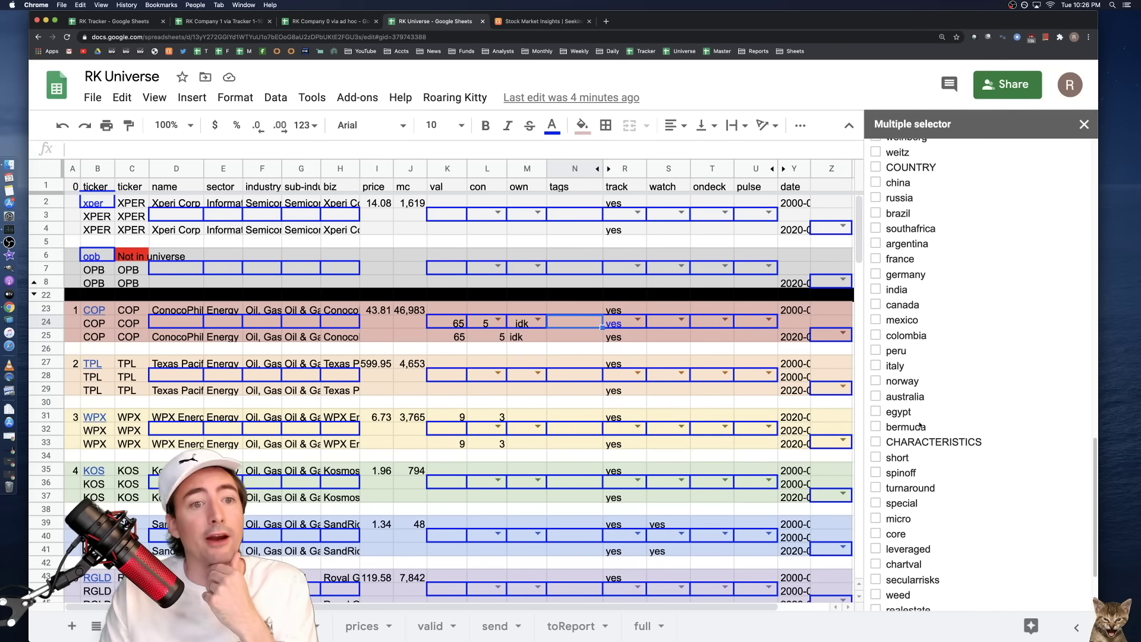
scroll(921, 424, down, 3)
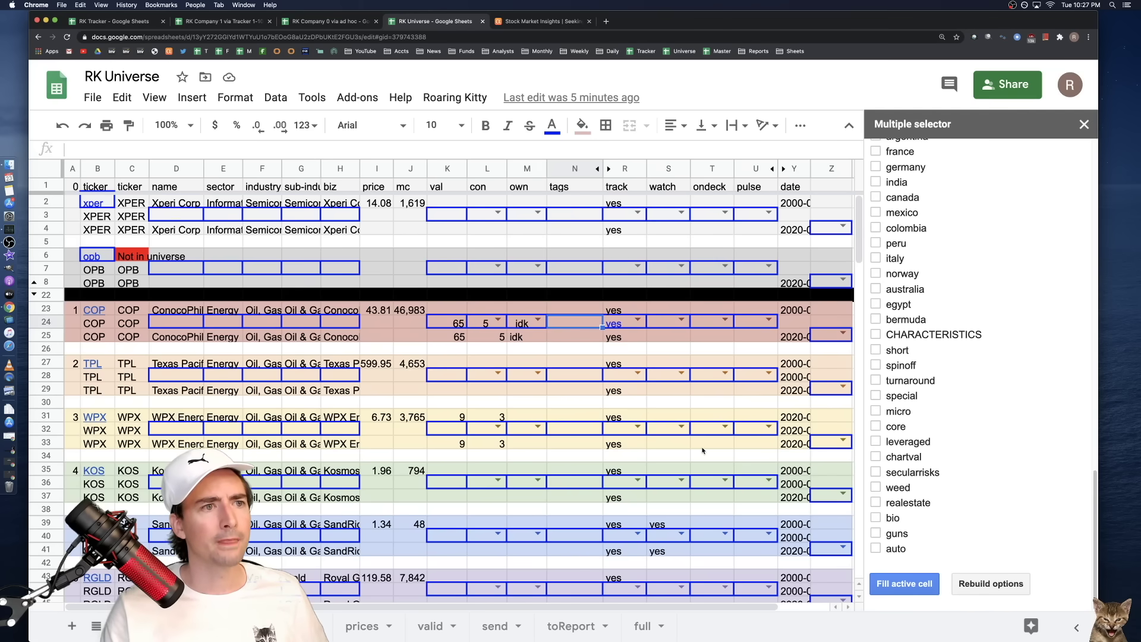
- Check the bio tag and fill COP's tags cell N24 with all the checked tags
click(877, 517)
click(903, 576)
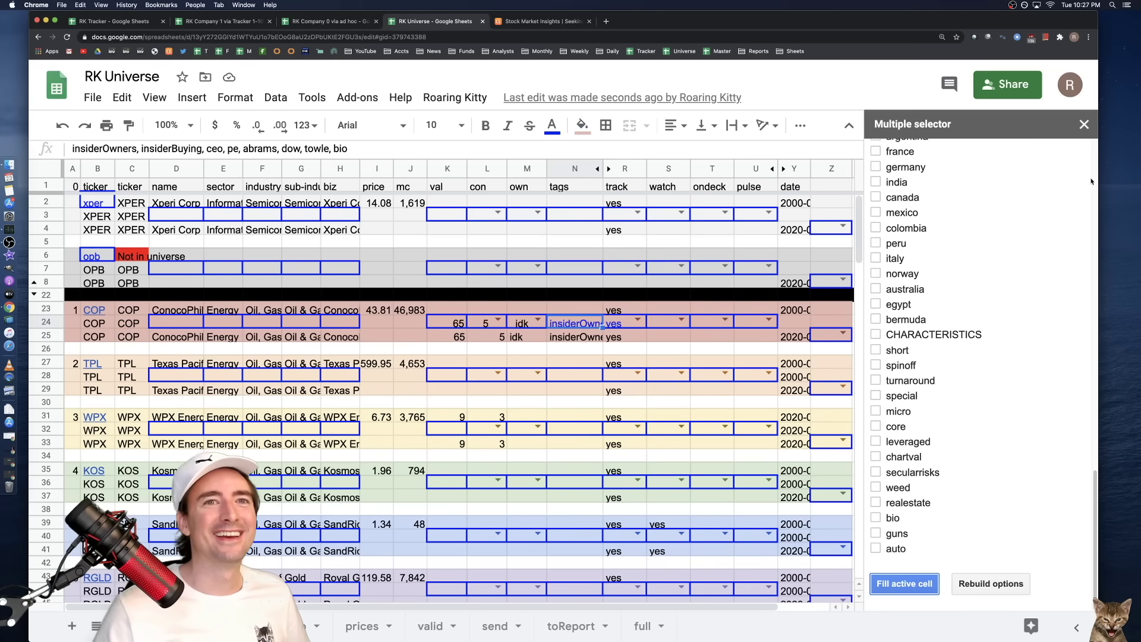
scroll(731, 288, right, 3)
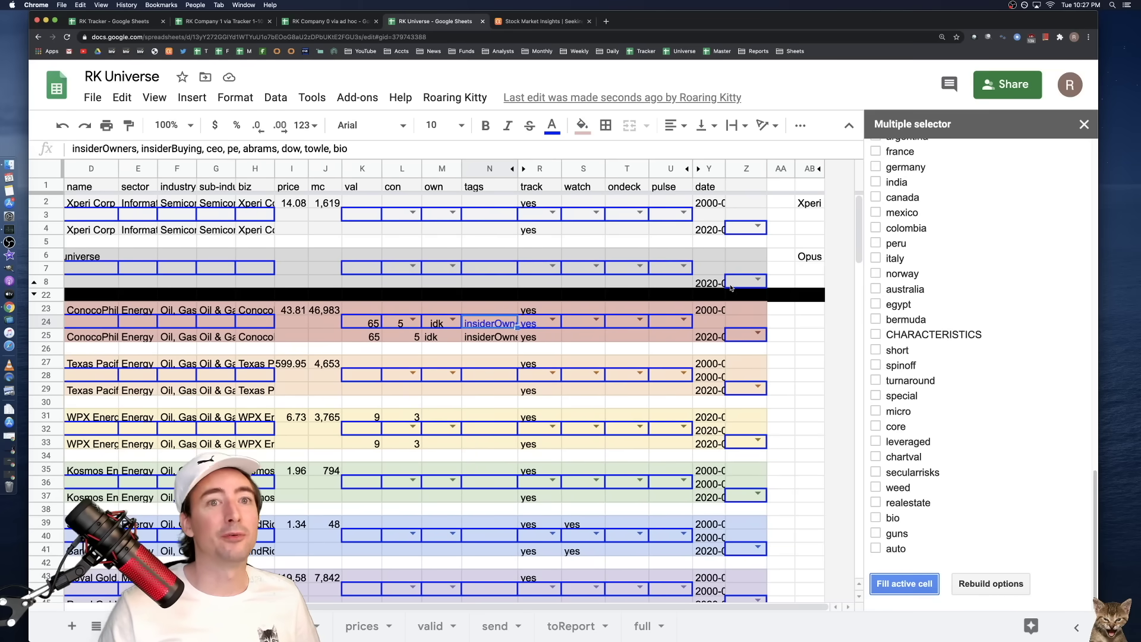
scroll(731, 288, left, 3)
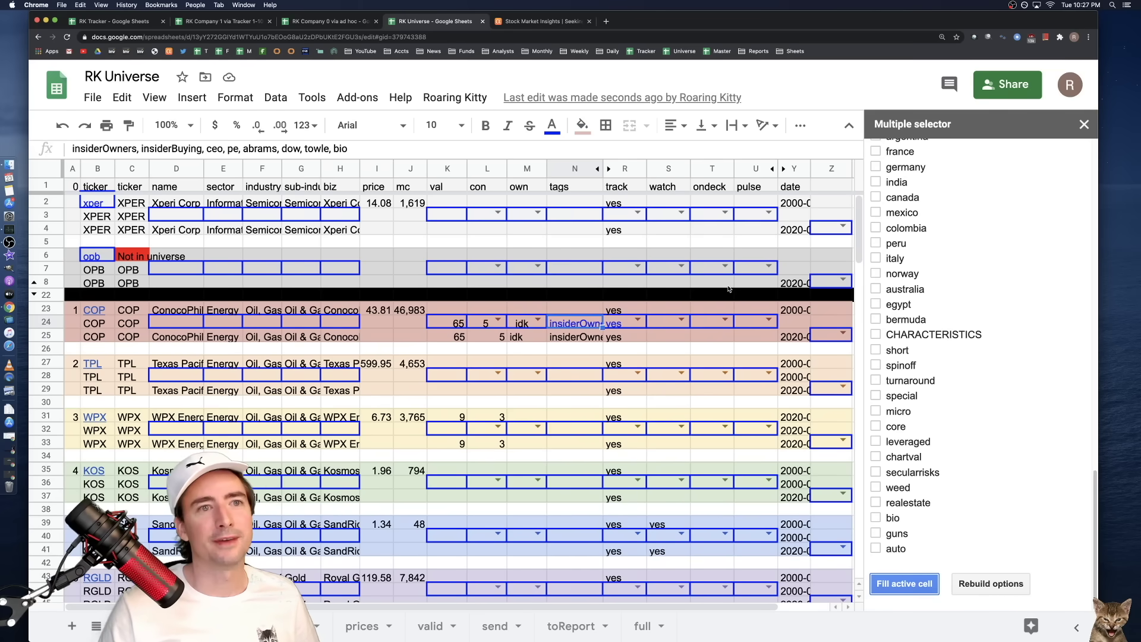
- Close the Multiple selector and submit COP's completed entry through the dropdown in cell Z25
click(1081, 129)
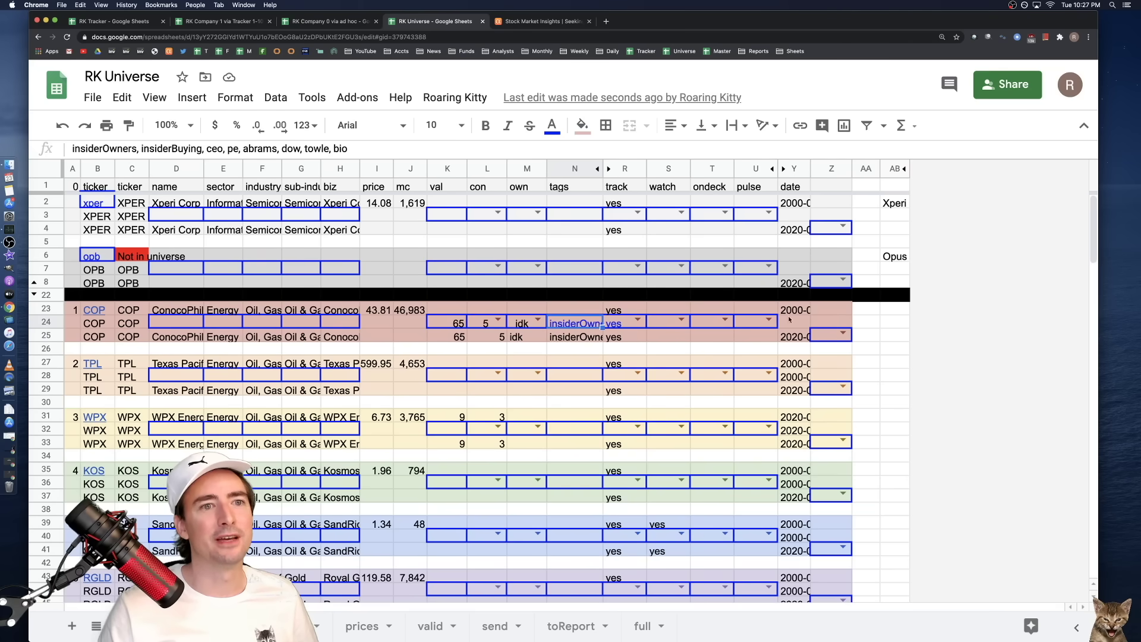
click(842, 333)
click(849, 355)
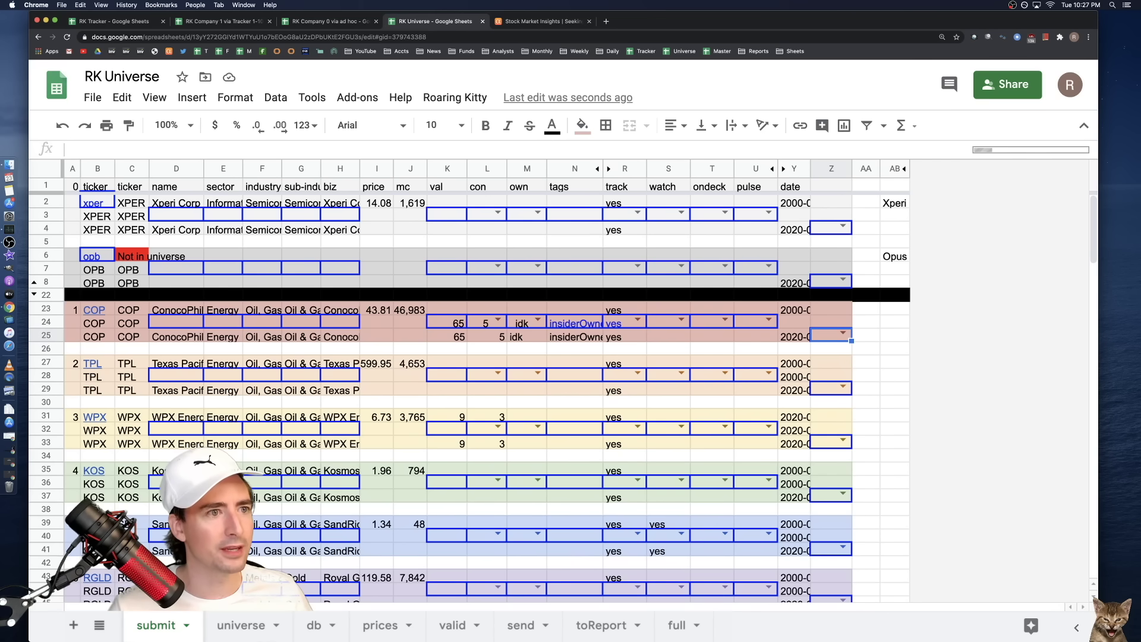
- Examine COP's submitted record in row 3444 of the db sheet, including its tags, track entry and date
click(314, 626)
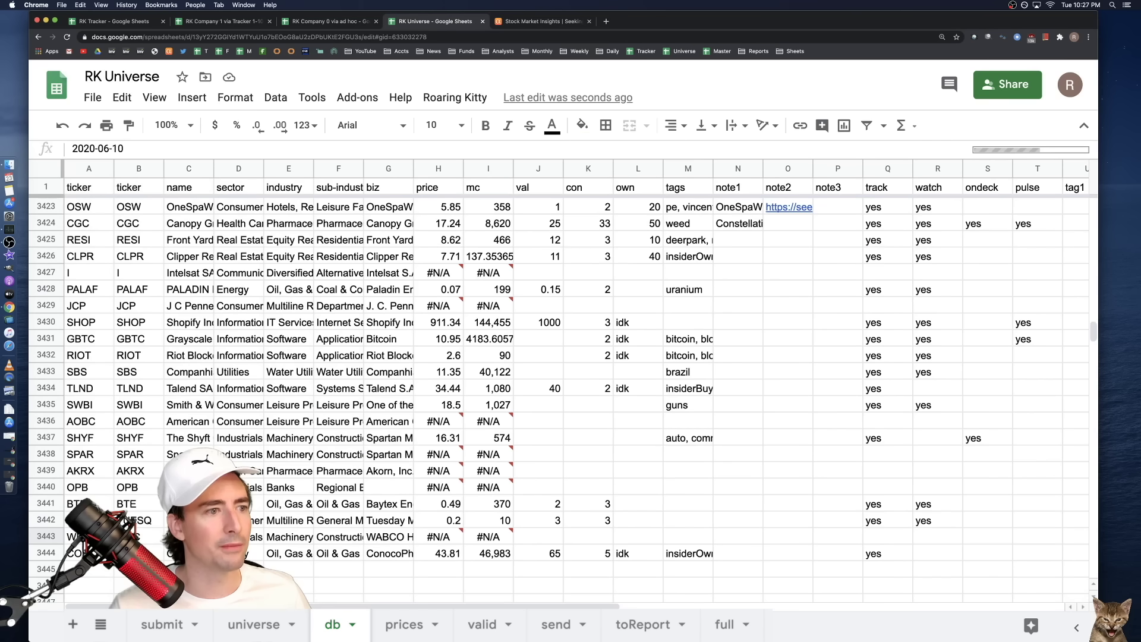
scroll(535, 386, down, 1)
click(607, 522)
click(686, 520)
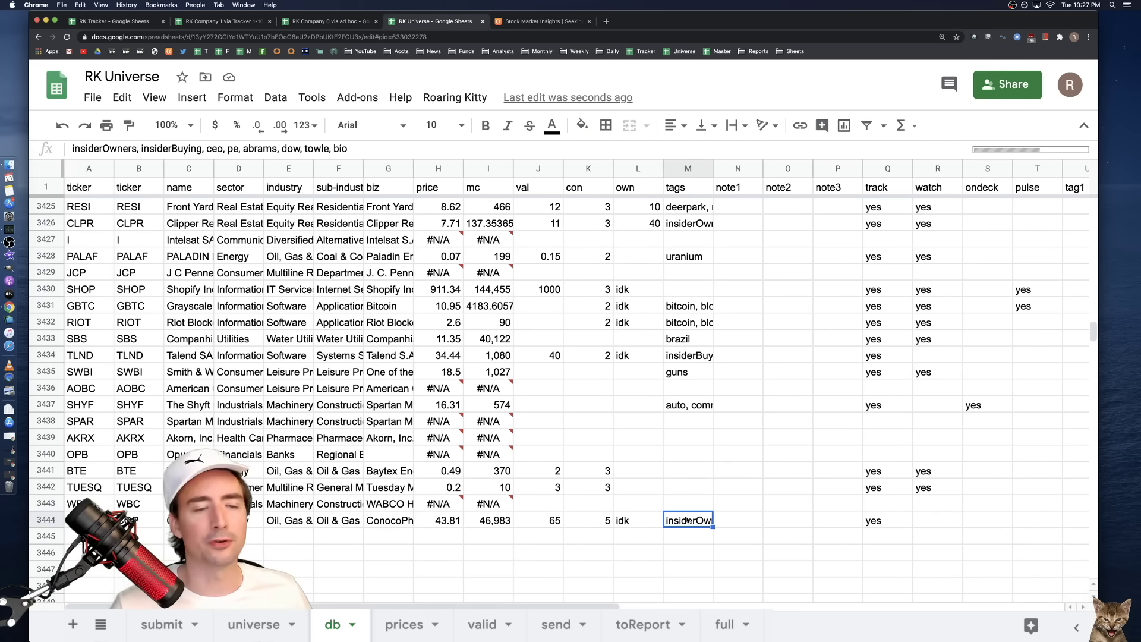
click(885, 521)
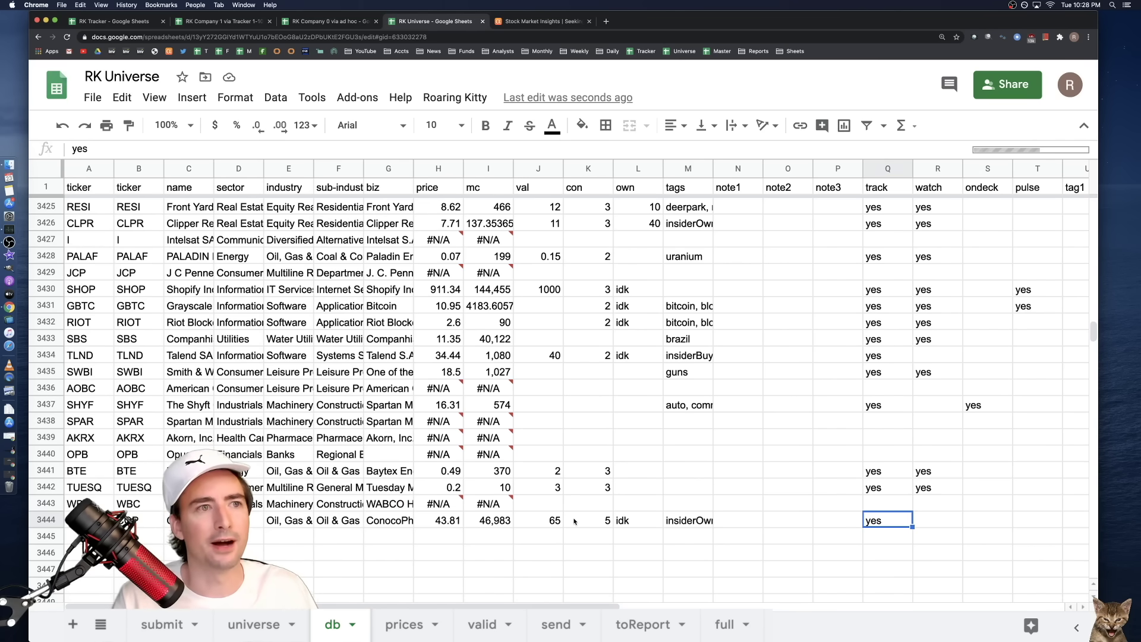
scroll(667, 503, right, 7)
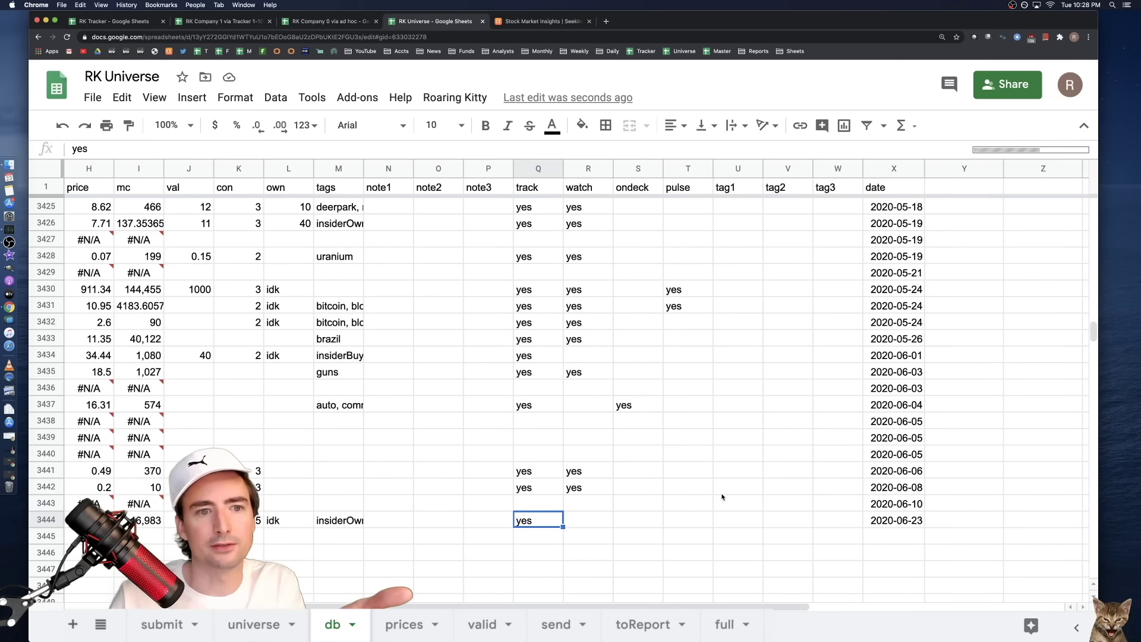
scroll(723, 497, left, 7)
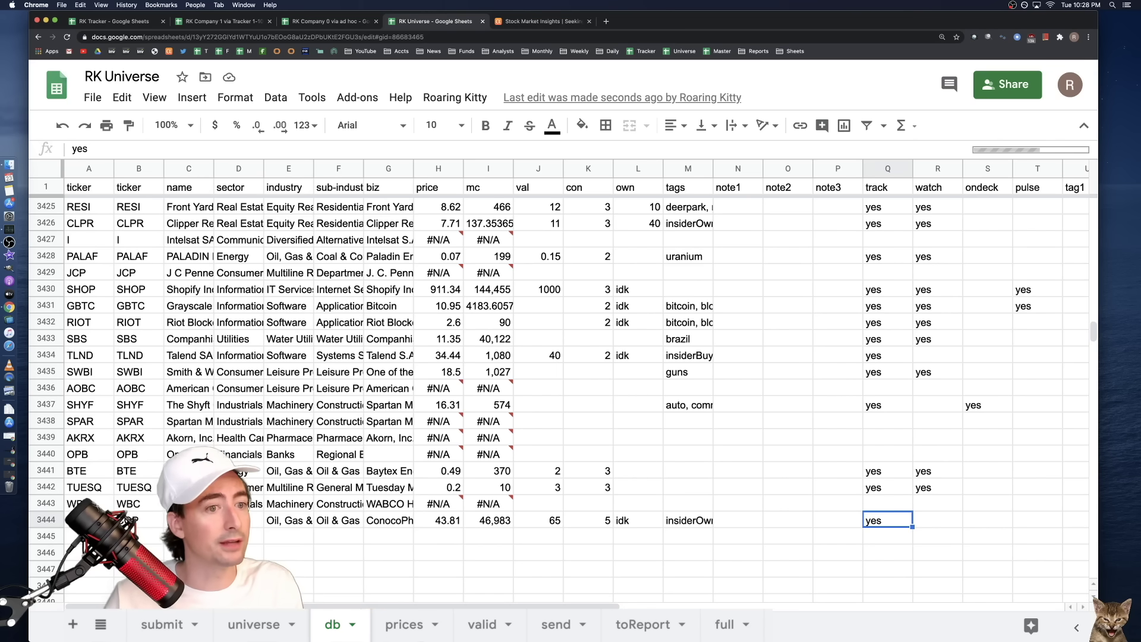
- Search the universe sheet for conoco and inspect the ConocoPhillips row across to its date column
click(254, 625)
click(261, 405)
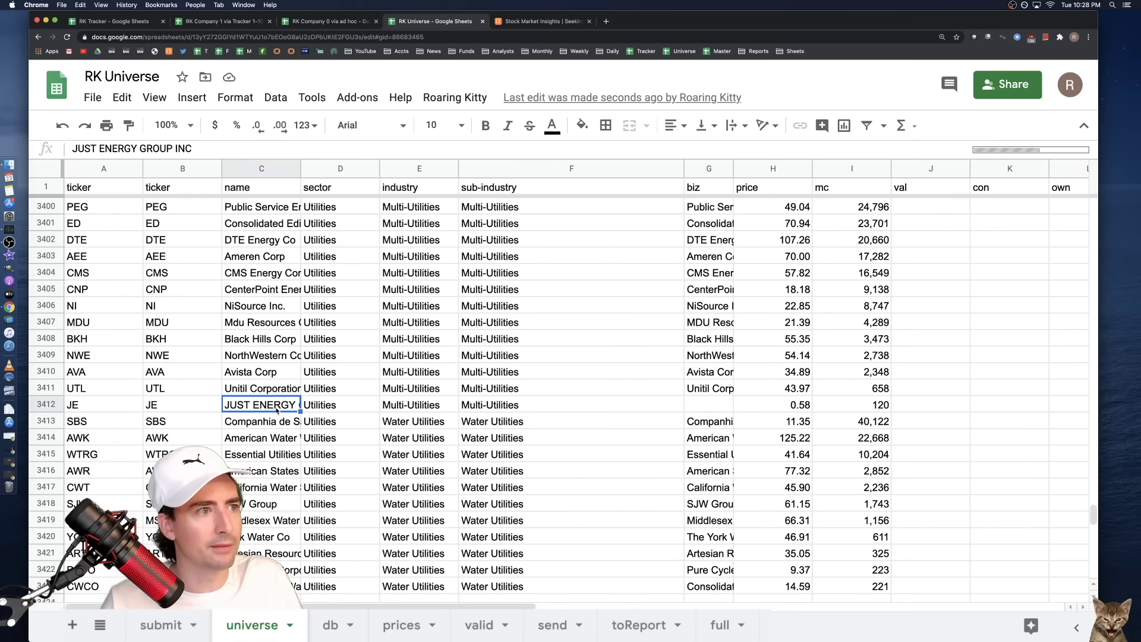
click(261, 169)
key(super+f)
text(conoco)
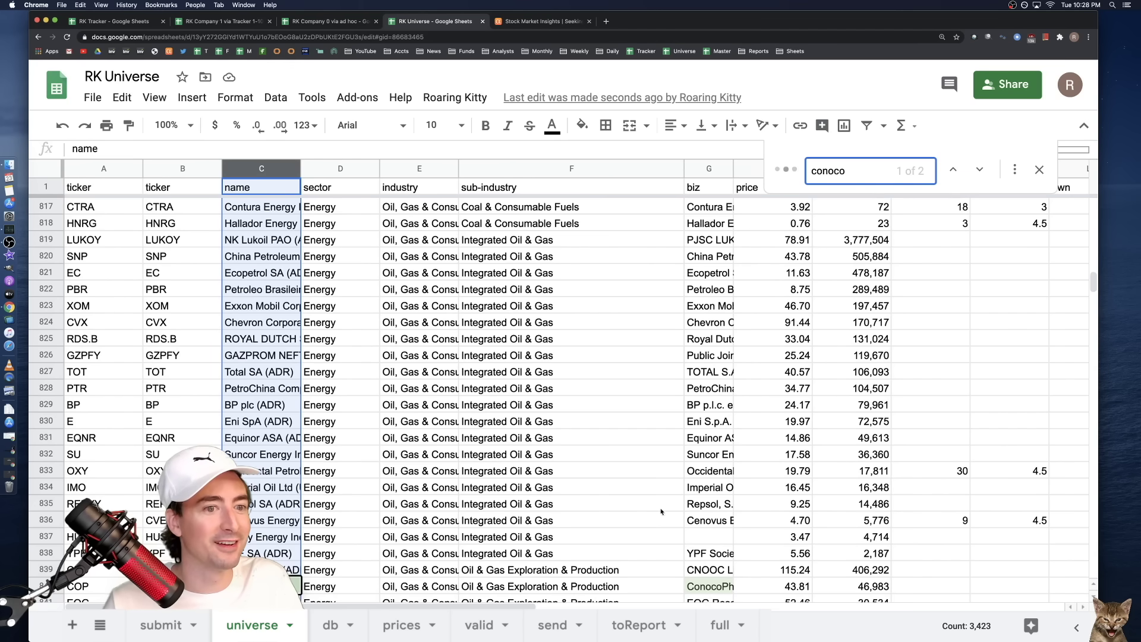
scroll(744, 528, right, 10)
scroll(719, 547, right, 5)
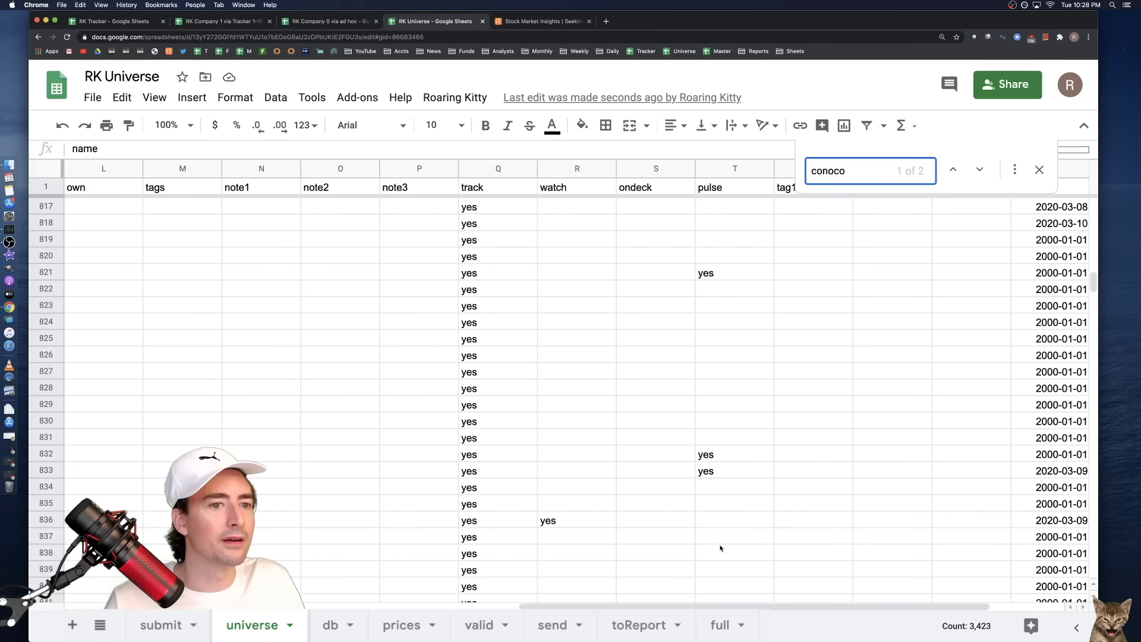
scroll(724, 547, right, 3)
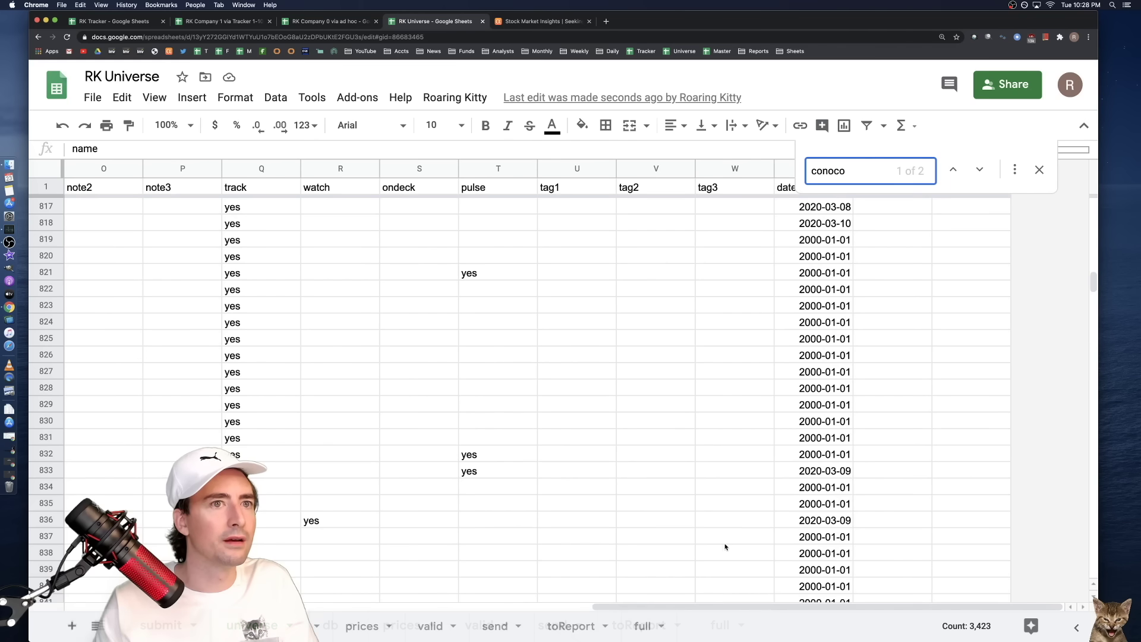
click(46, 586)
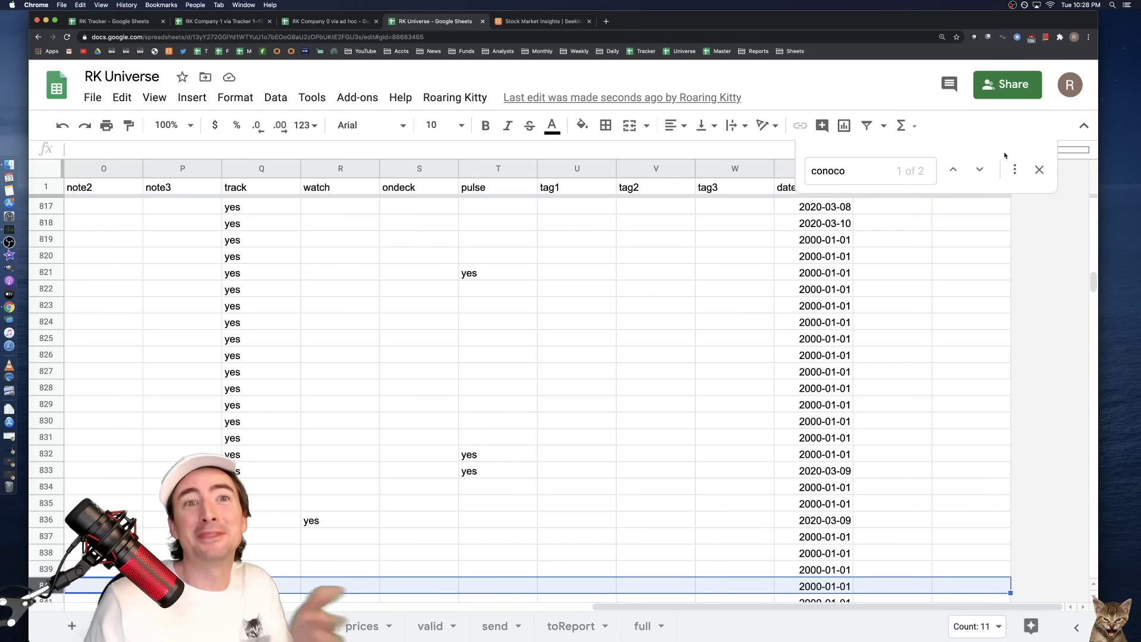
click(1039, 170)
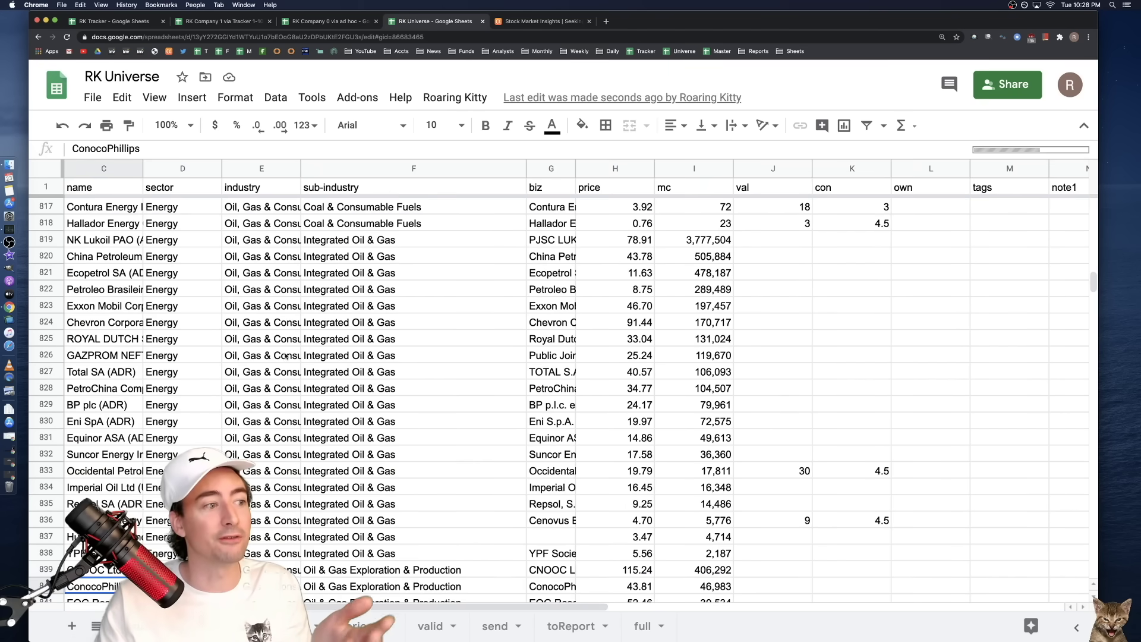
- Open the query formula in cell A2 of the universe sheet to examine how it pulls tickers from db
scroll(285, 357, left, 3)
click(88, 188)
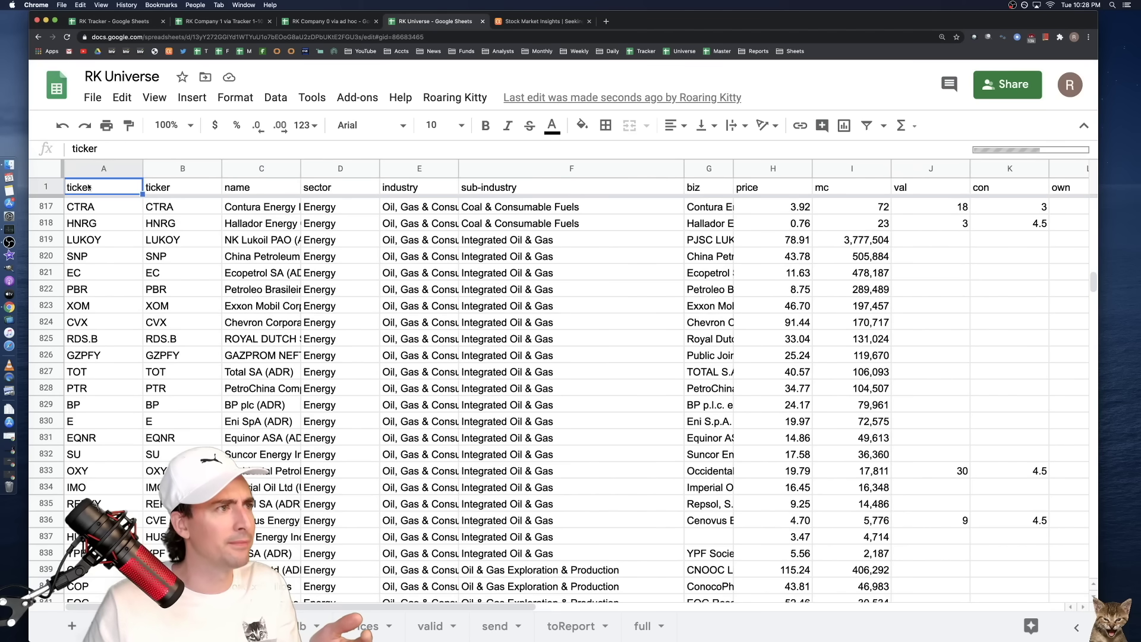
key(Down)
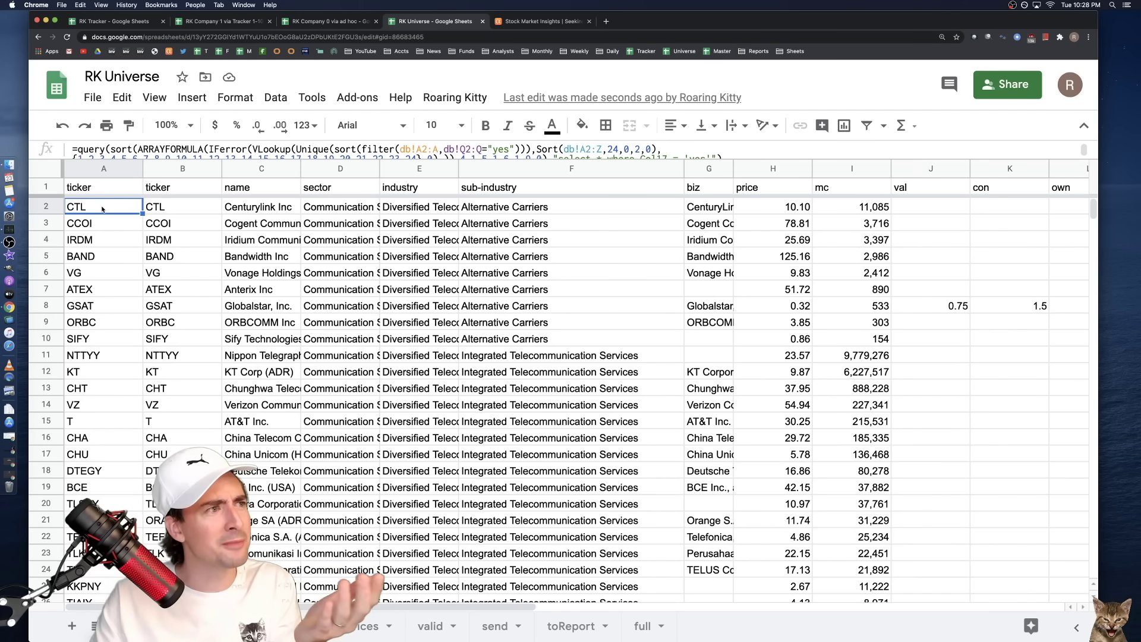
double_click(102, 208)
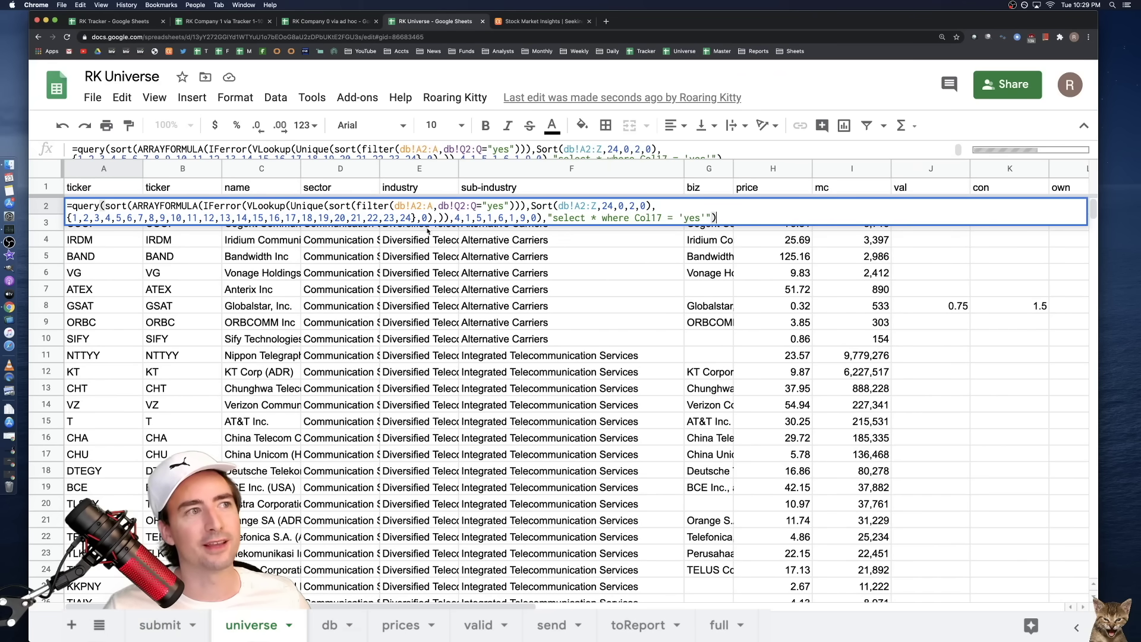
- Close the universe formula, return to the submit sheet and look over the RK Company workbooks in the Reports bookmarks
click(415, 304)
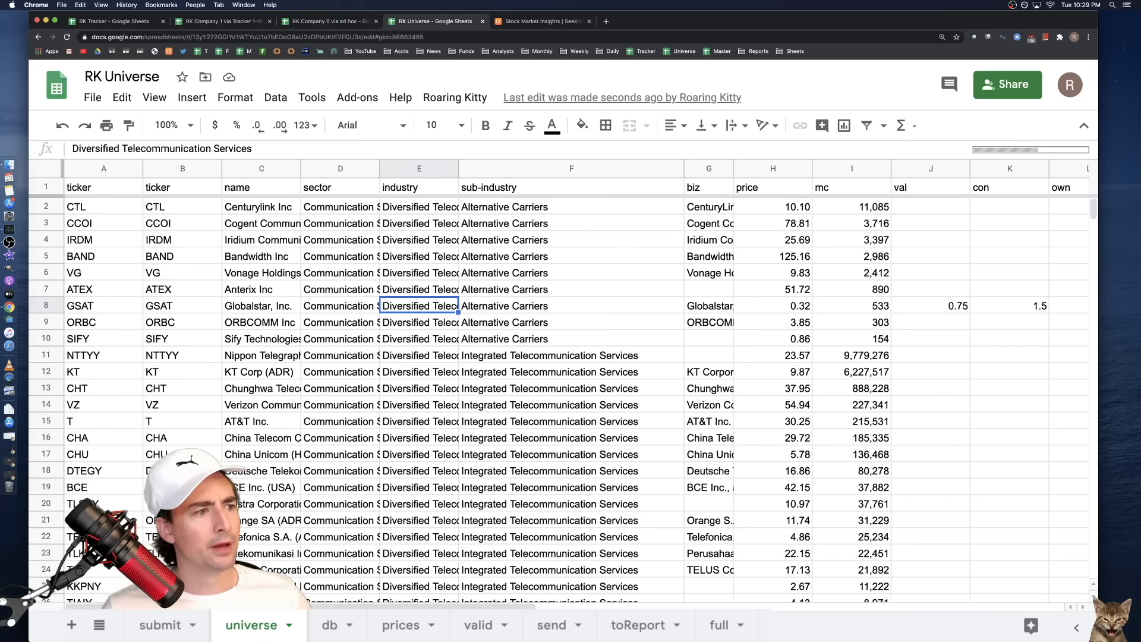
click(161, 625)
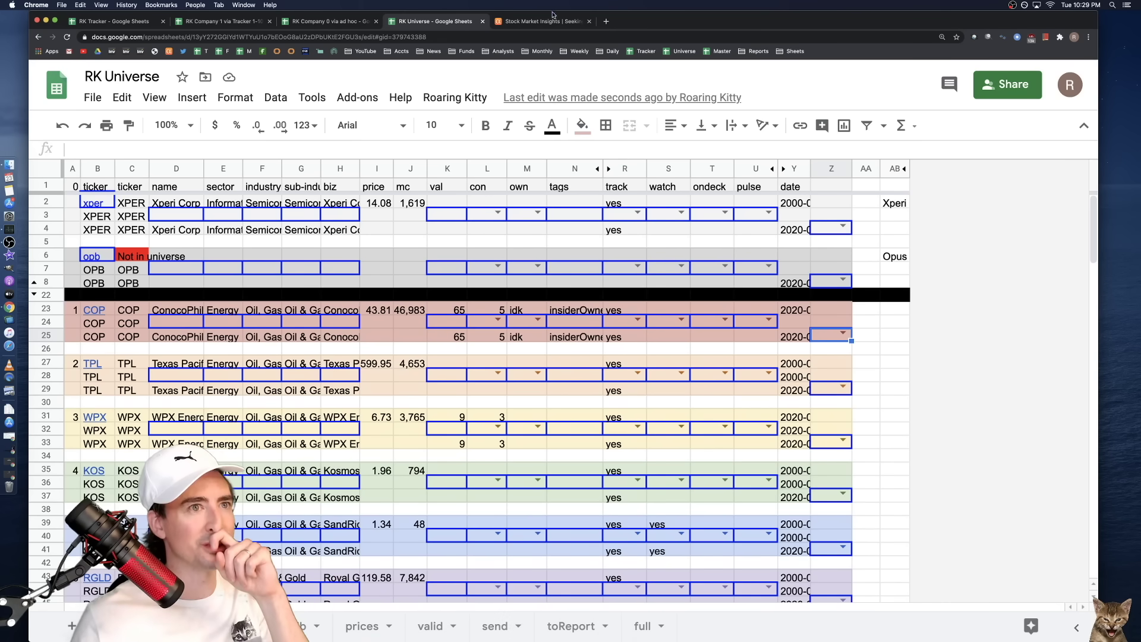
click(758, 51)
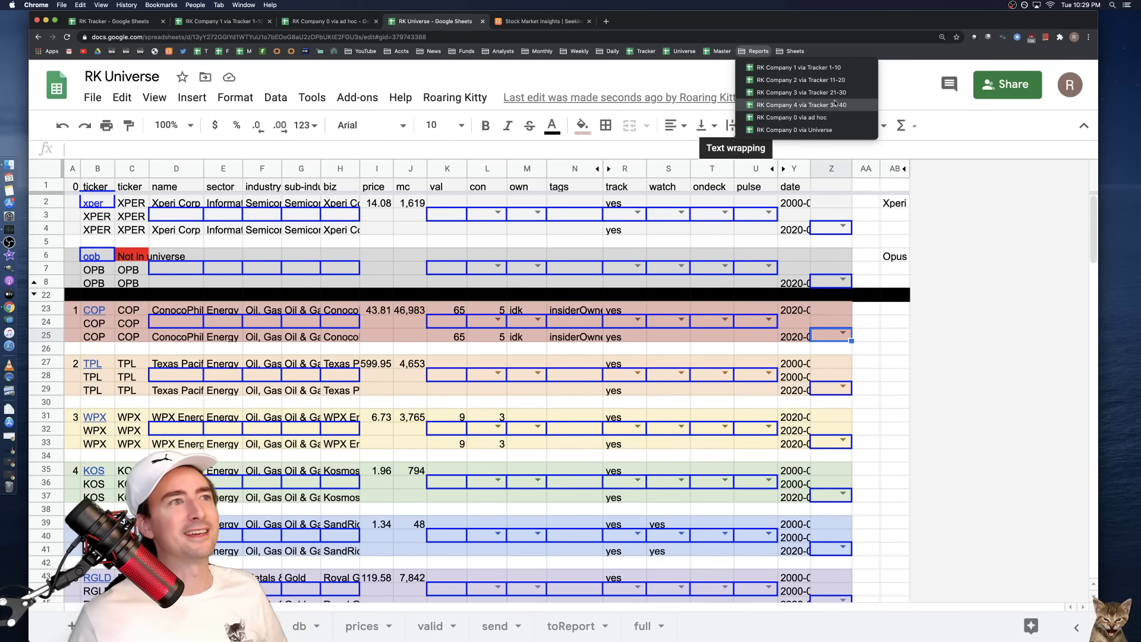
click(661, 78)
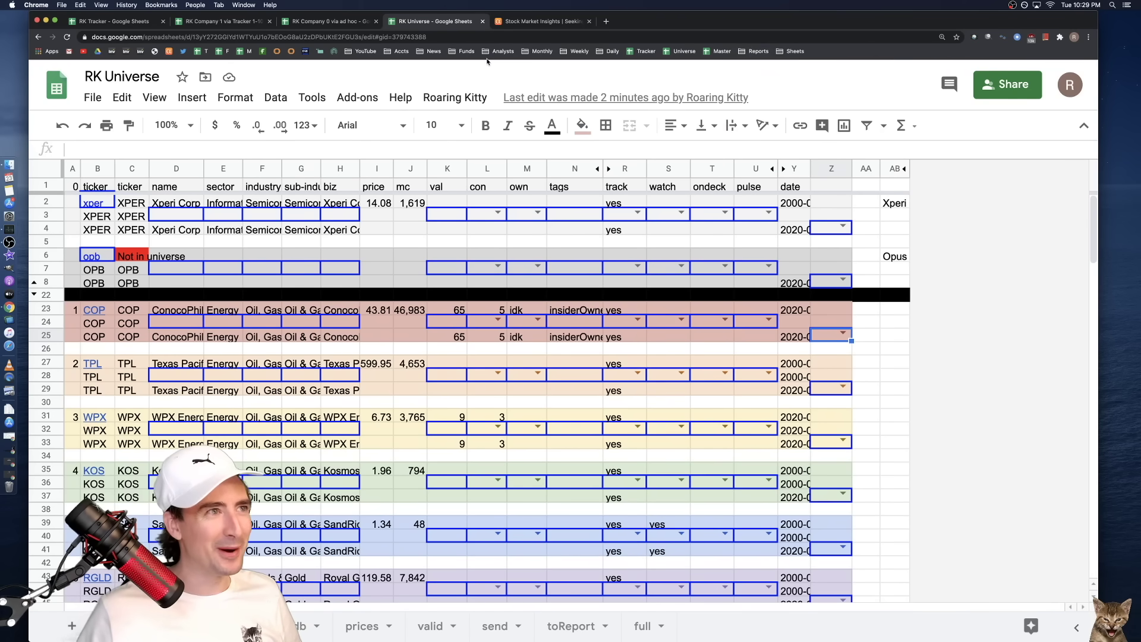
- Switch to the RK Company 1 via Tracker 1-10 spreadsheet and inspect formulas in GameStop's Turnover Avg3 and ROIC Avg3 rows
click(242, 22)
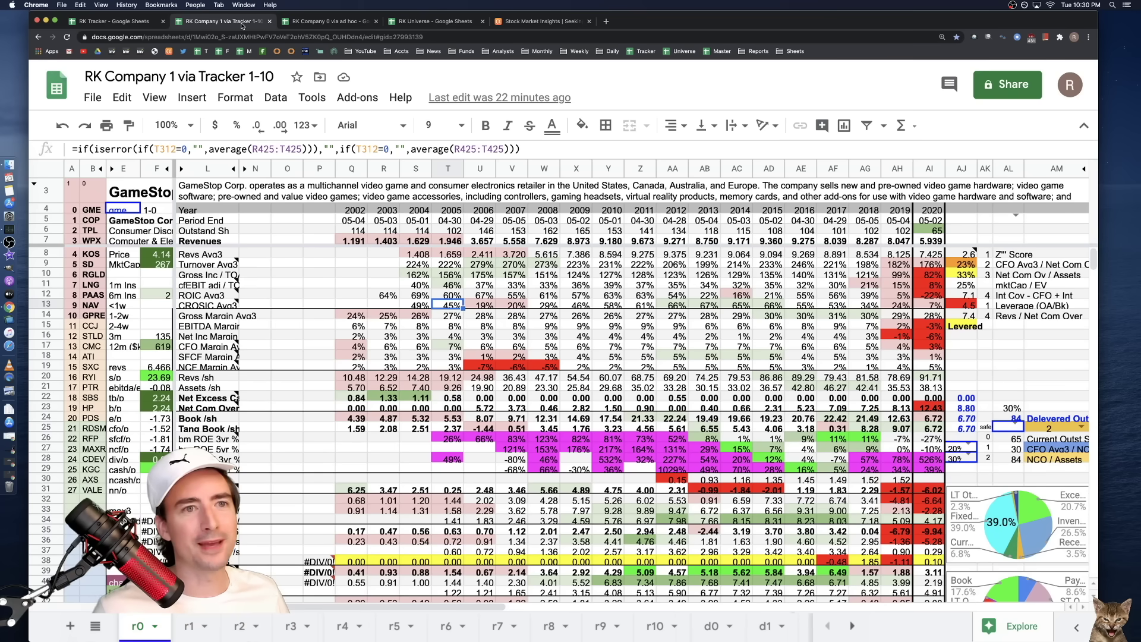
click(621, 263)
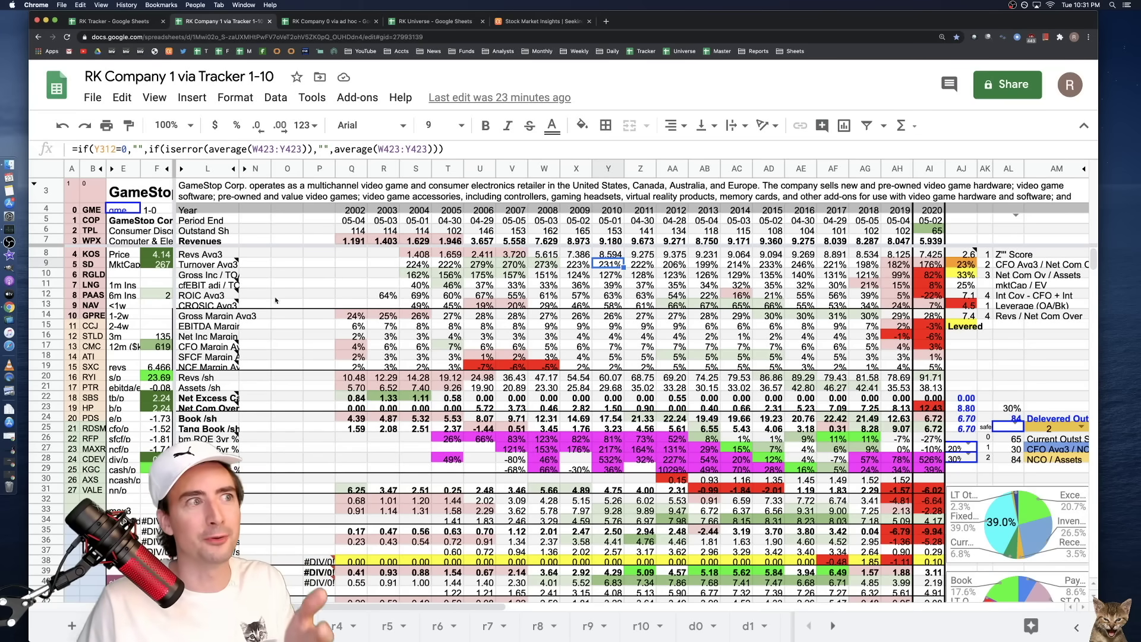
click(345, 266)
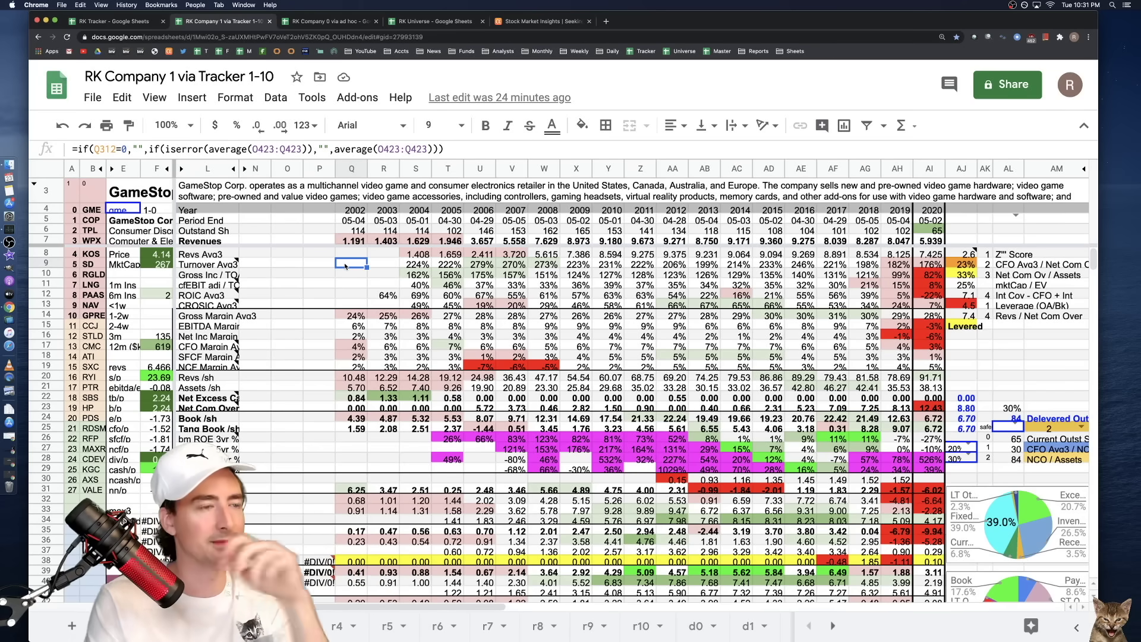
click(461, 295)
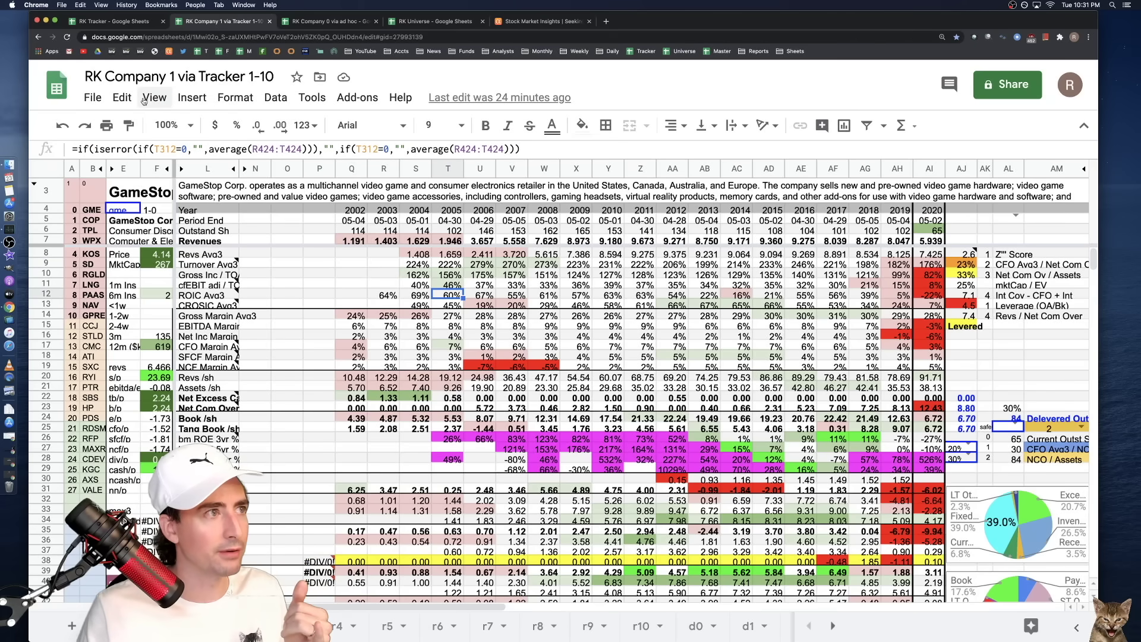
- Hide the formula bar and collapse the menus to give the GameStop report more room
click(1083, 126)
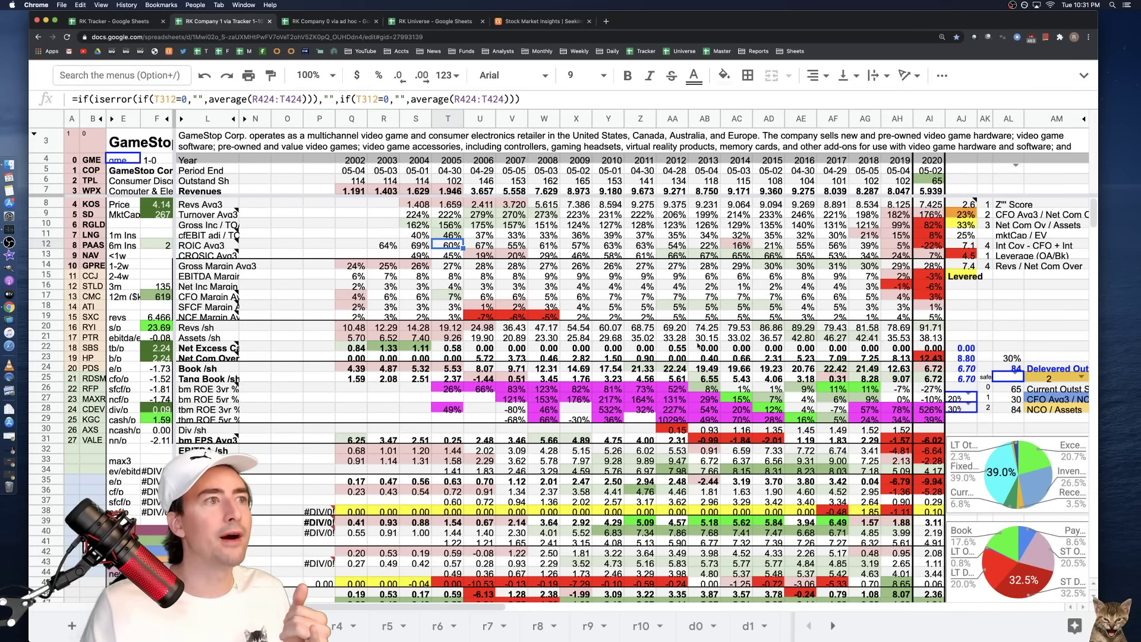
click(1084, 75)
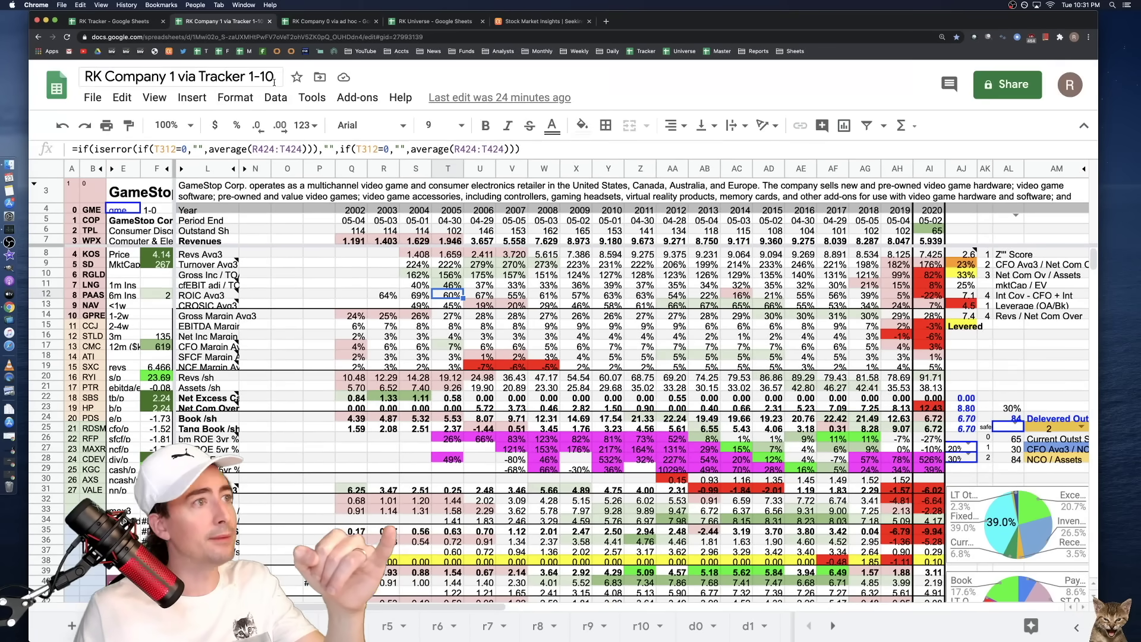
click(152, 101)
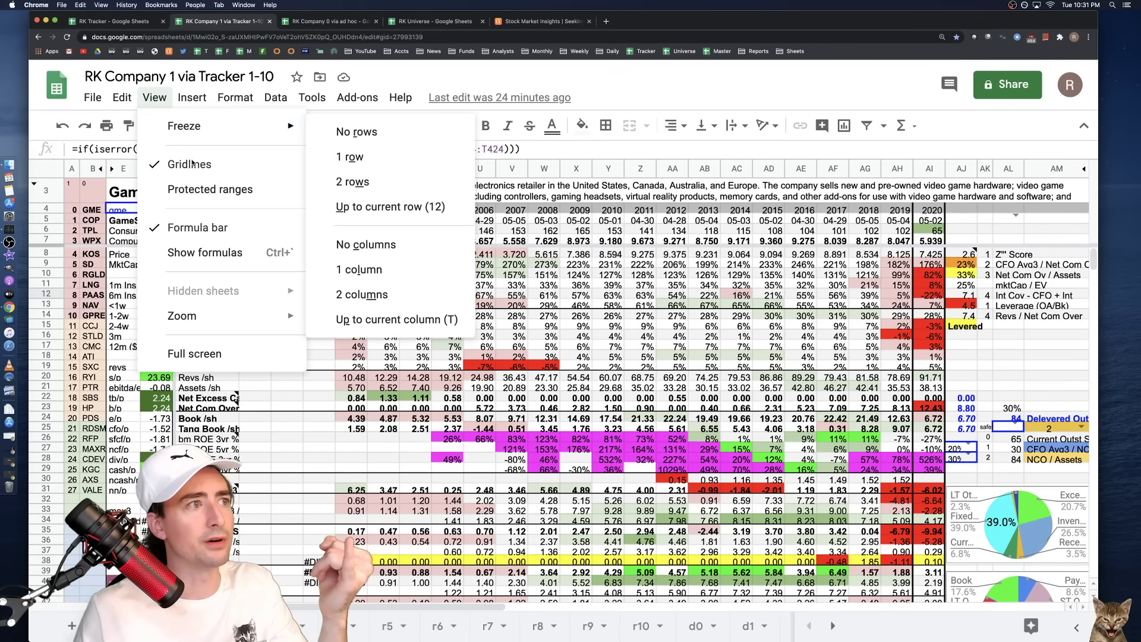
click(240, 226)
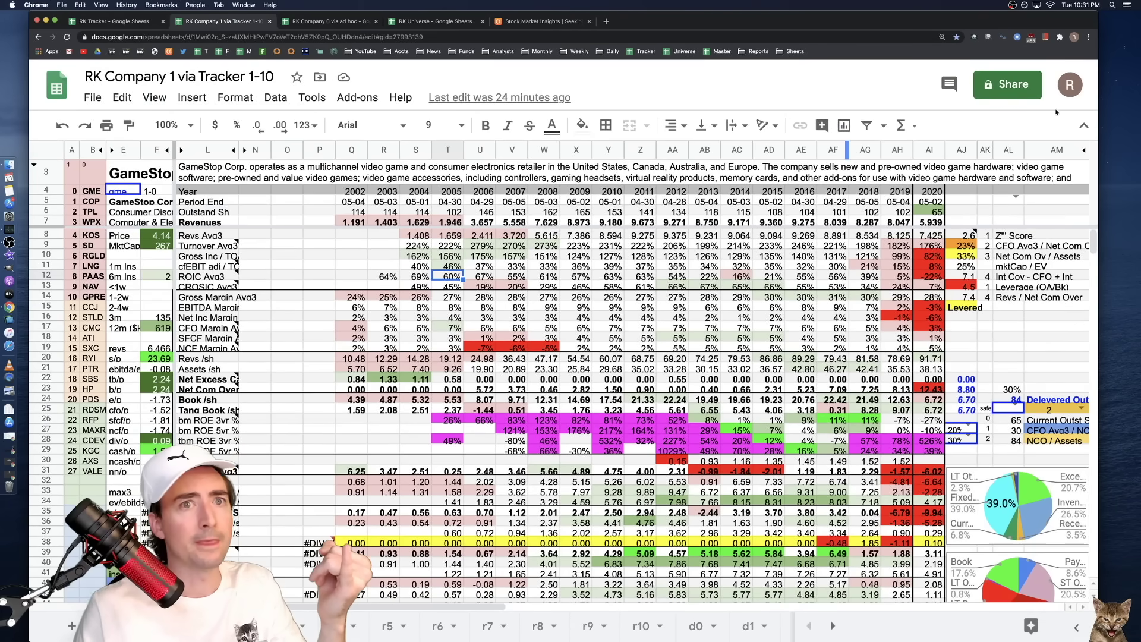
click(1084, 125)
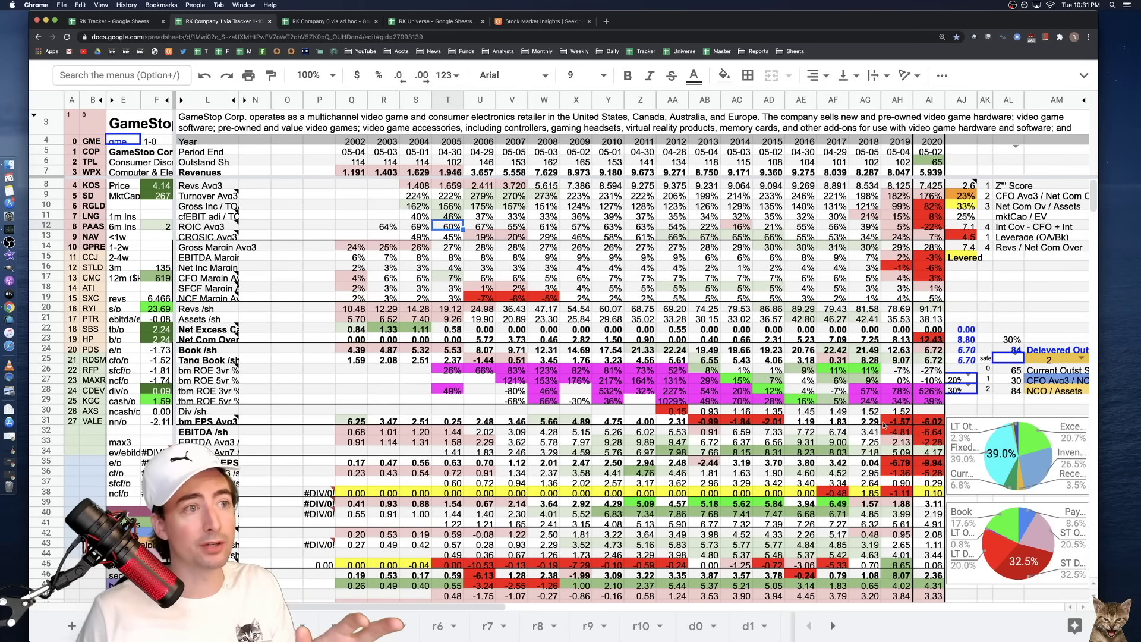
- Look across GameStop's report to the pie charts and margin columns, and return to the yearly figures
scroll(541, 396, right, 10)
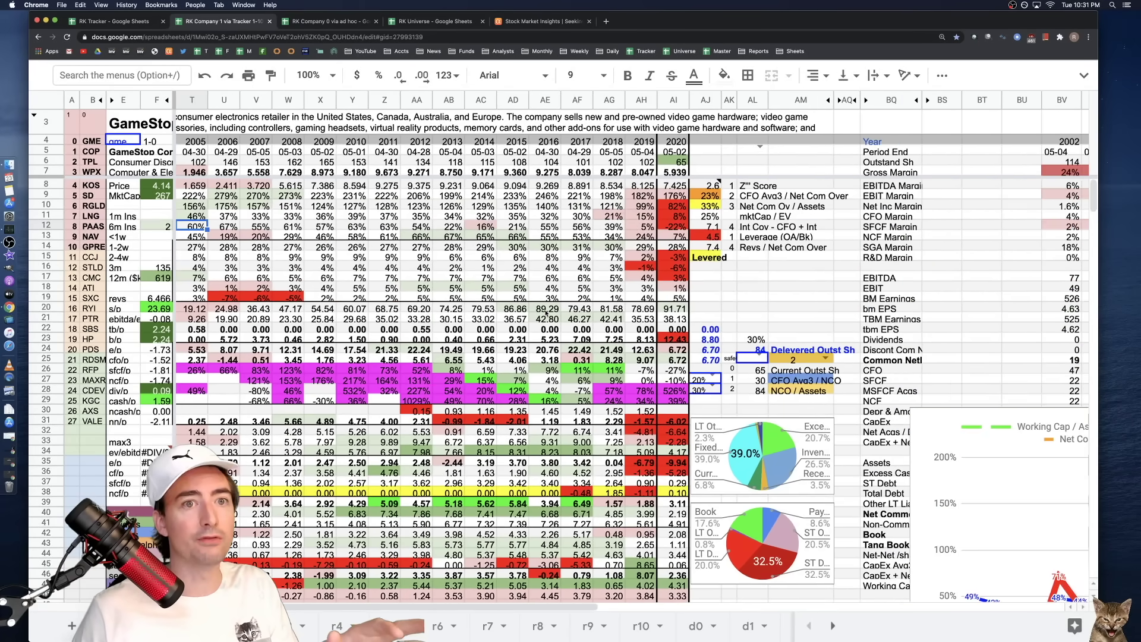
scroll(549, 312, left, 10)
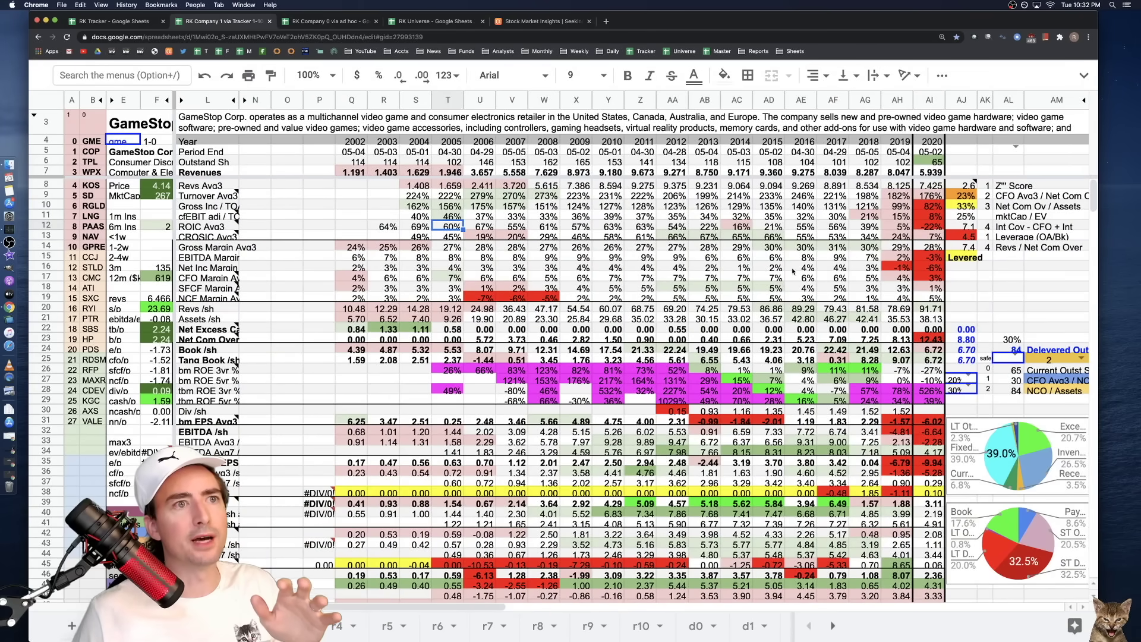
click(769, 278)
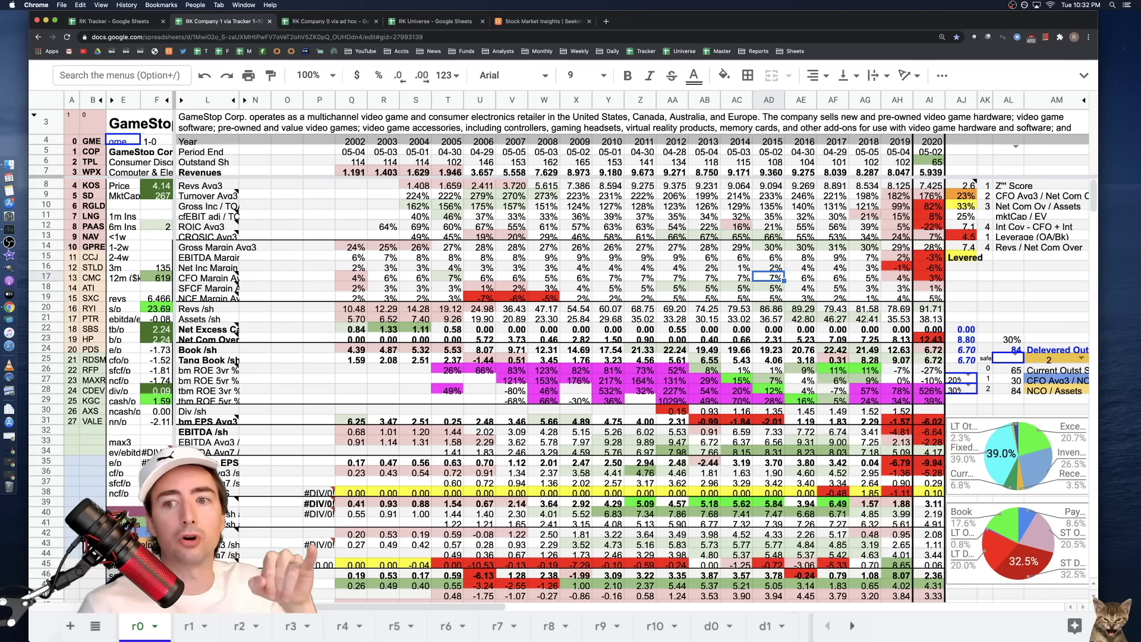
- Review the RK Company 1 to 4 and Company 0 workbooks in the Reports bookmarks
mouse_move(156, 519)
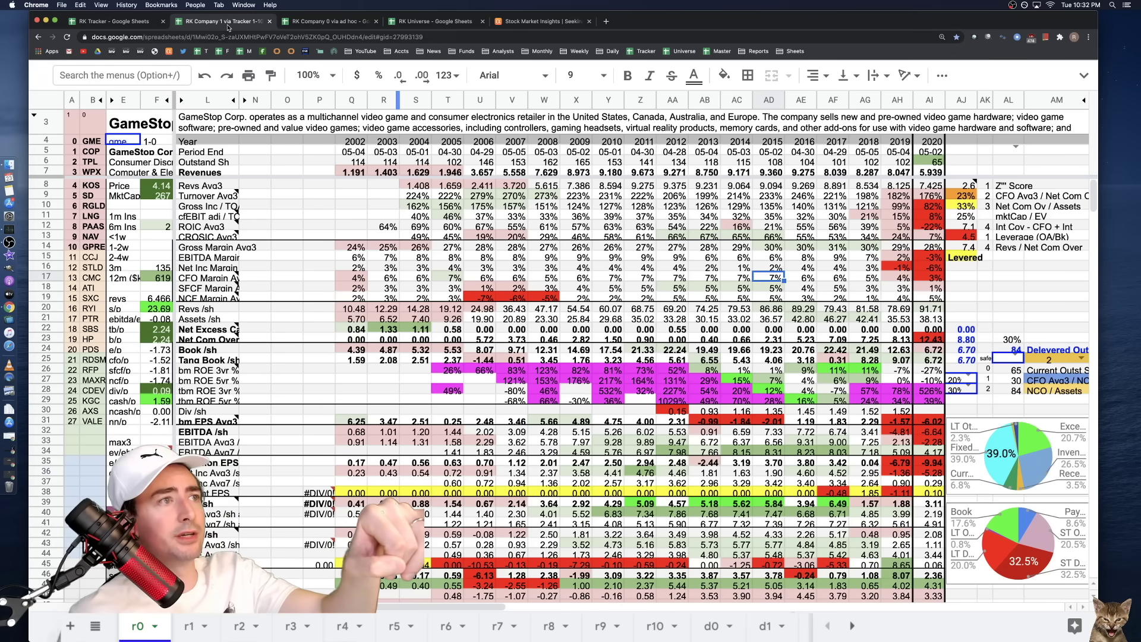
click(755, 51)
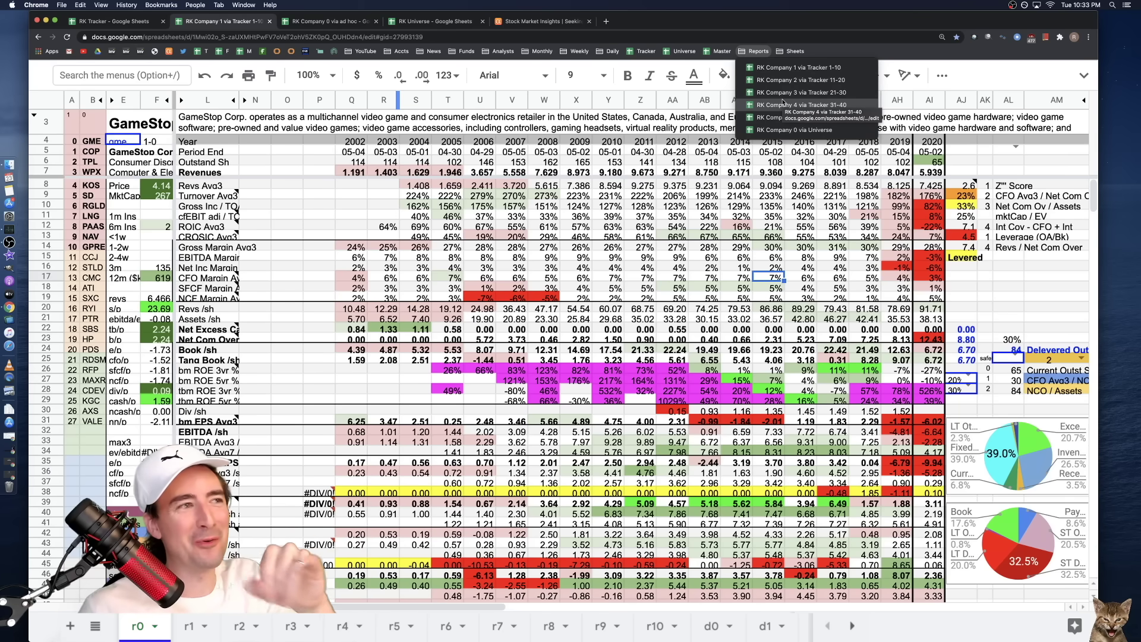
click(625, 291)
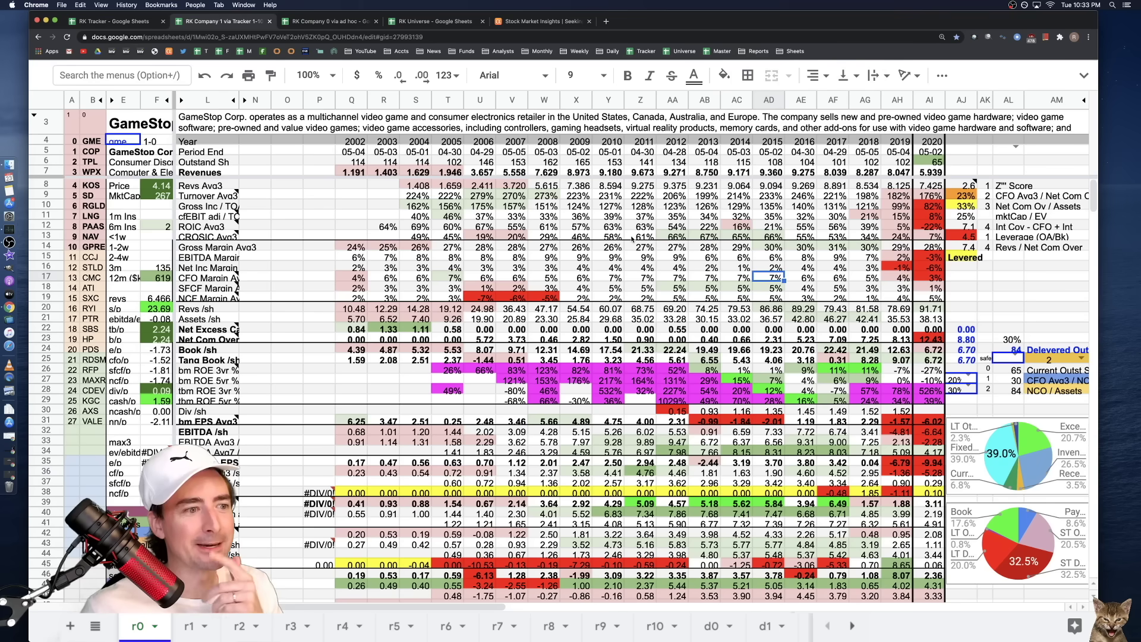
- Highlight the ticker list in columns A and B, check LNG's sheet link, and highlight just tickers 0 to 10
drag(74, 143, 97, 437)
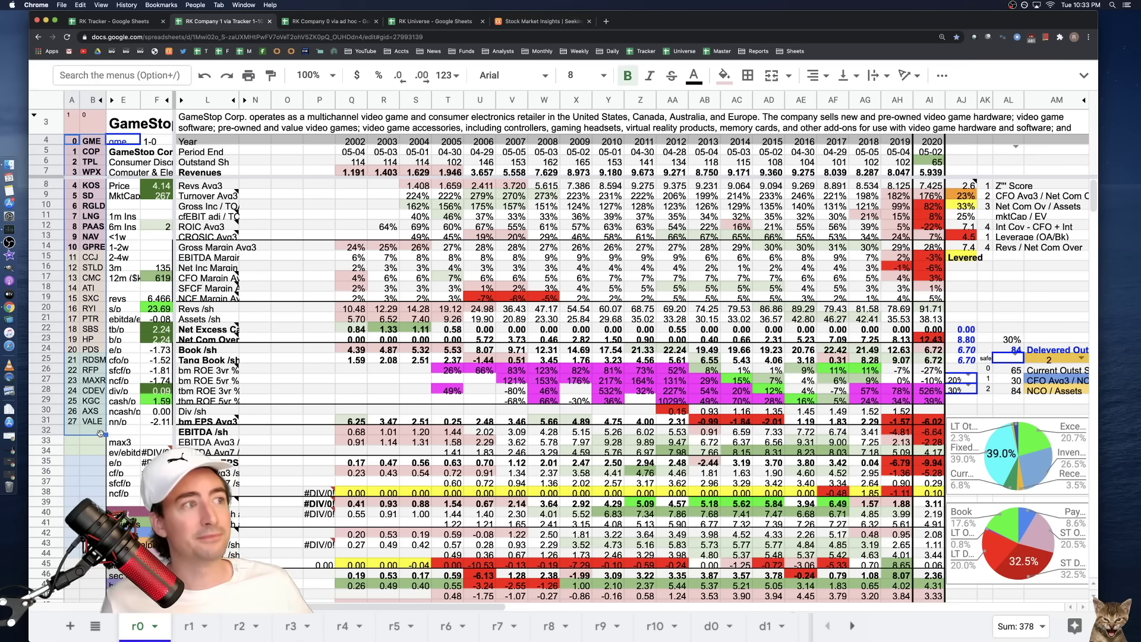
click(95, 217)
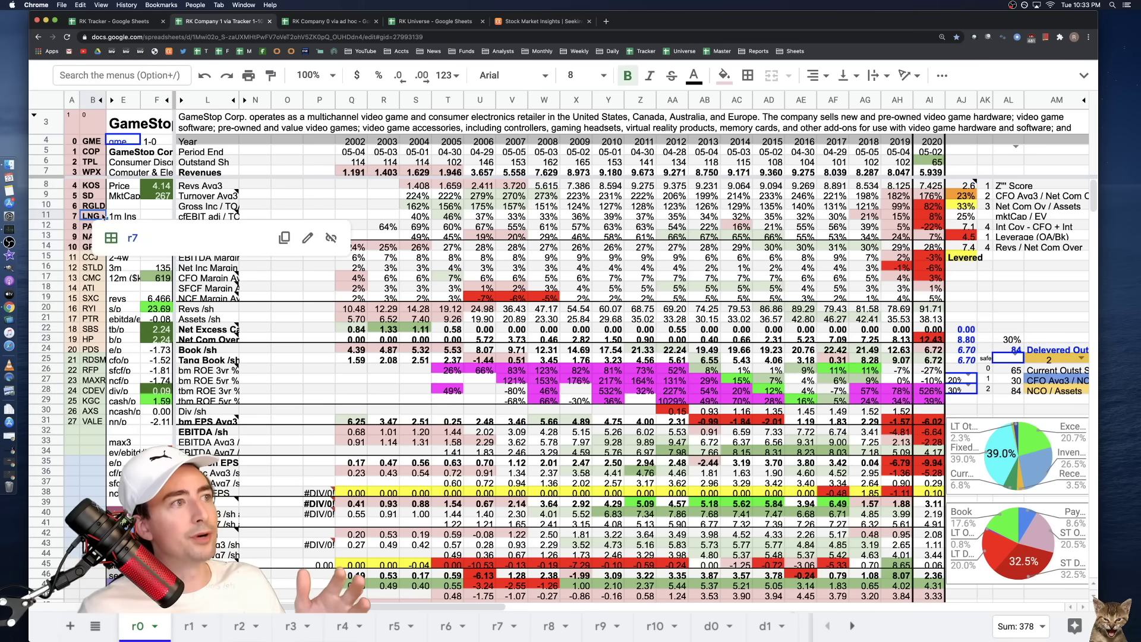
drag(73, 141, 95, 246)
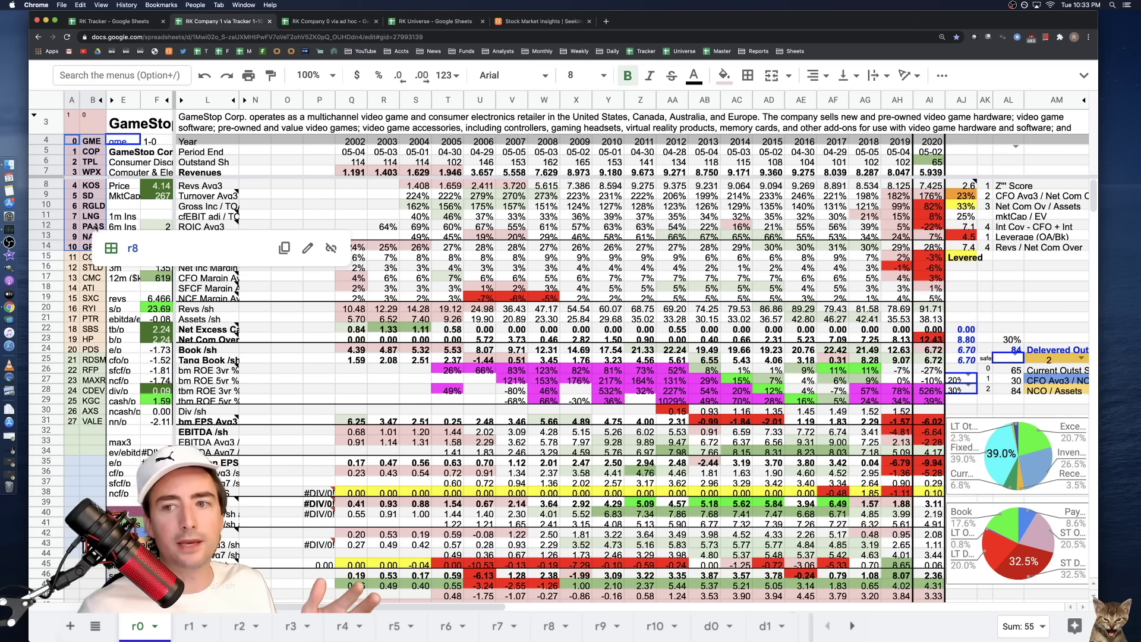
- Follow the PAAS link to Pan American Silver's r8 report and return to the r0 sheet
click(96, 227)
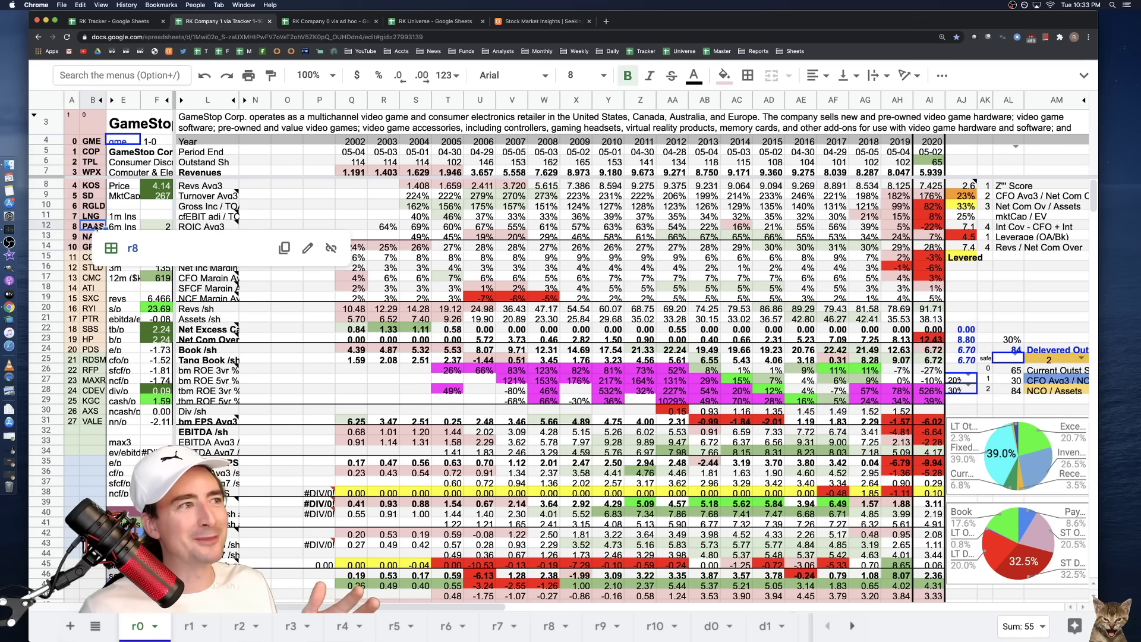
click(132, 249)
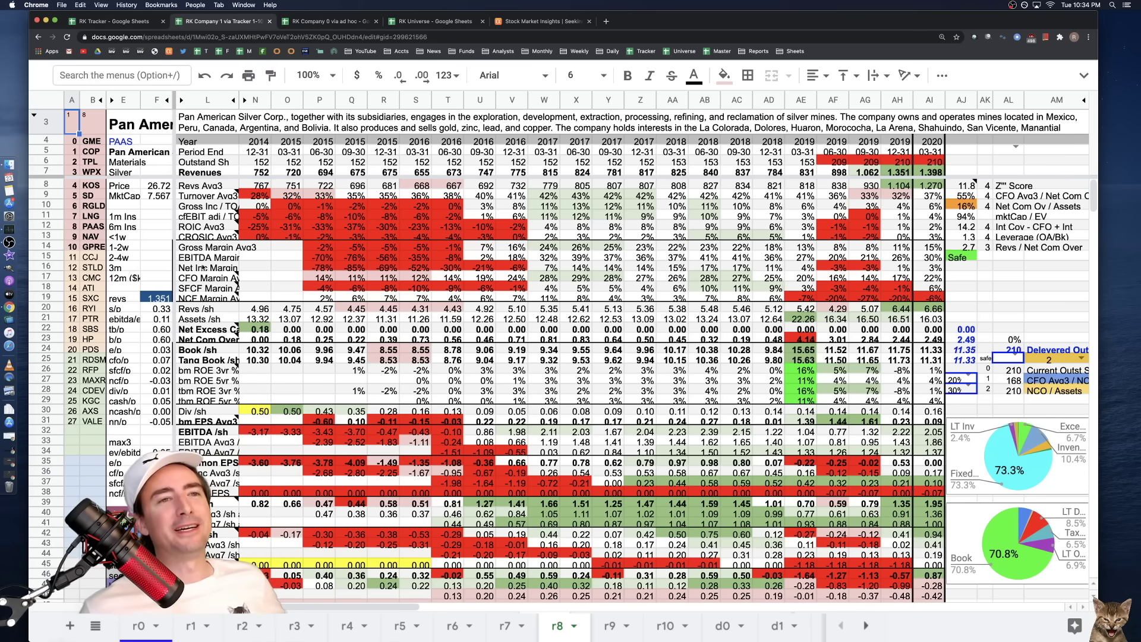
click(482, 228)
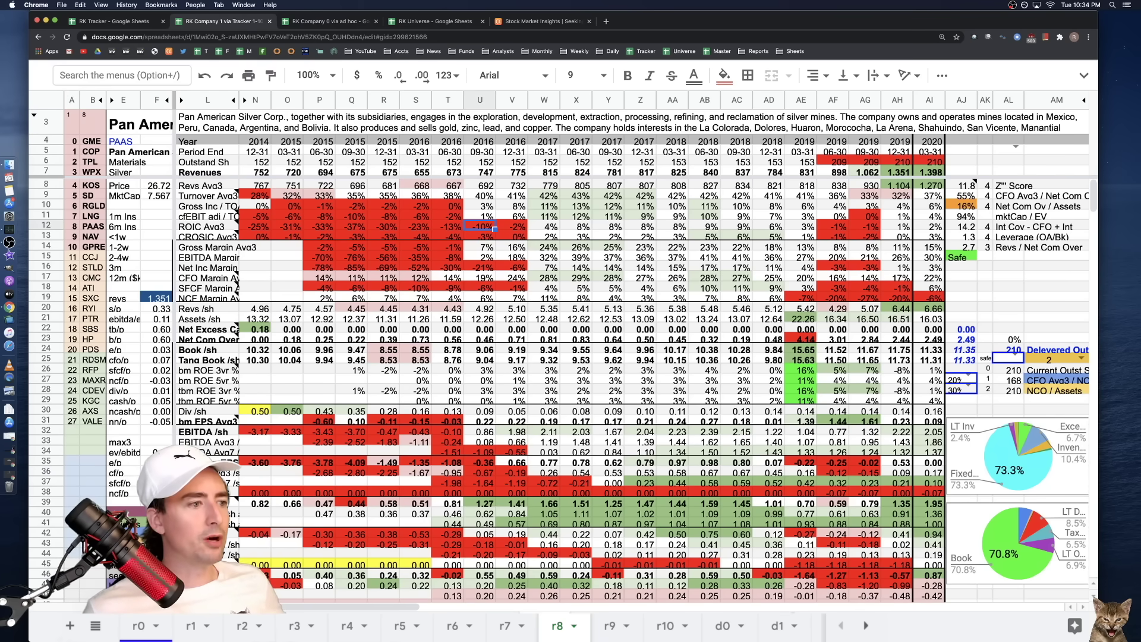
click(139, 625)
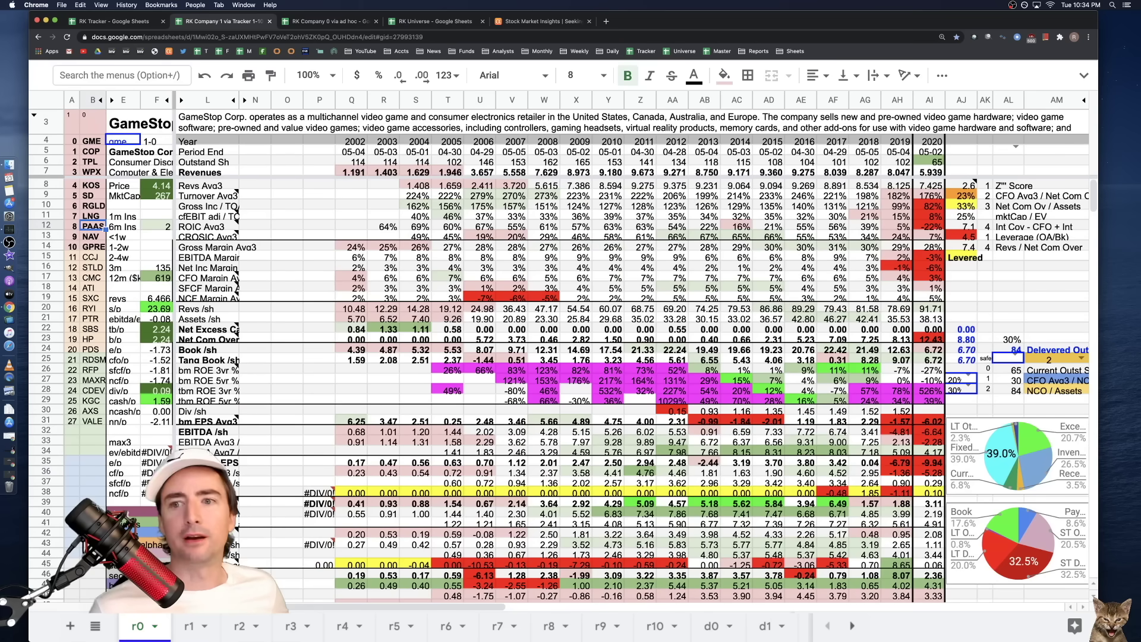
- View the ConocoPhillips report in the r1 sheet and return to GameStop's r0 report
click(709, 429)
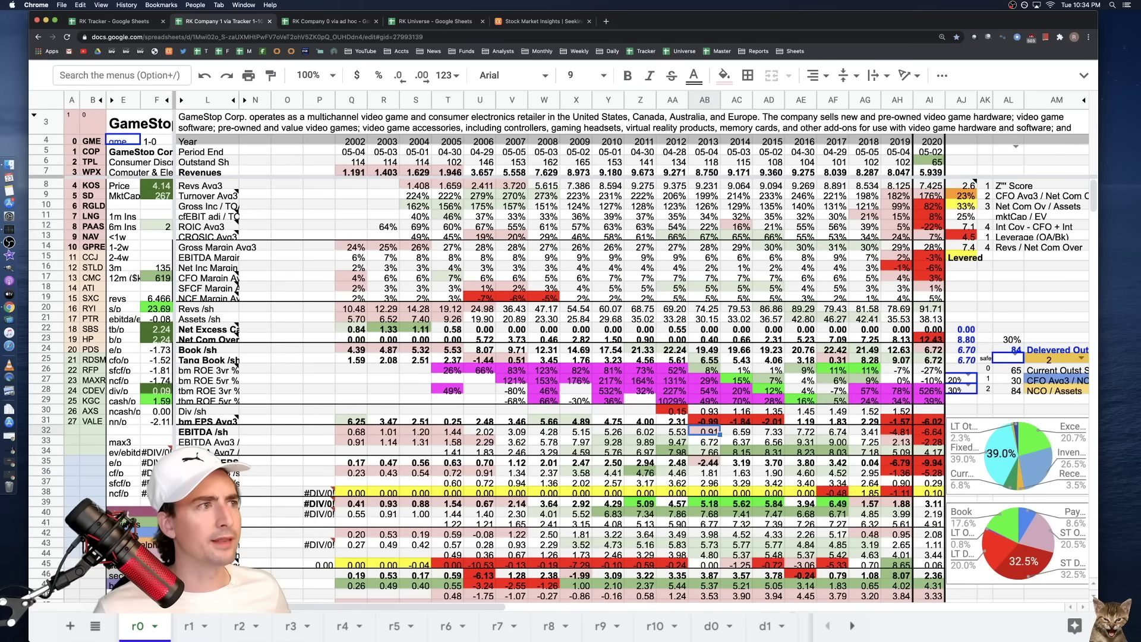
key(alt+Down)
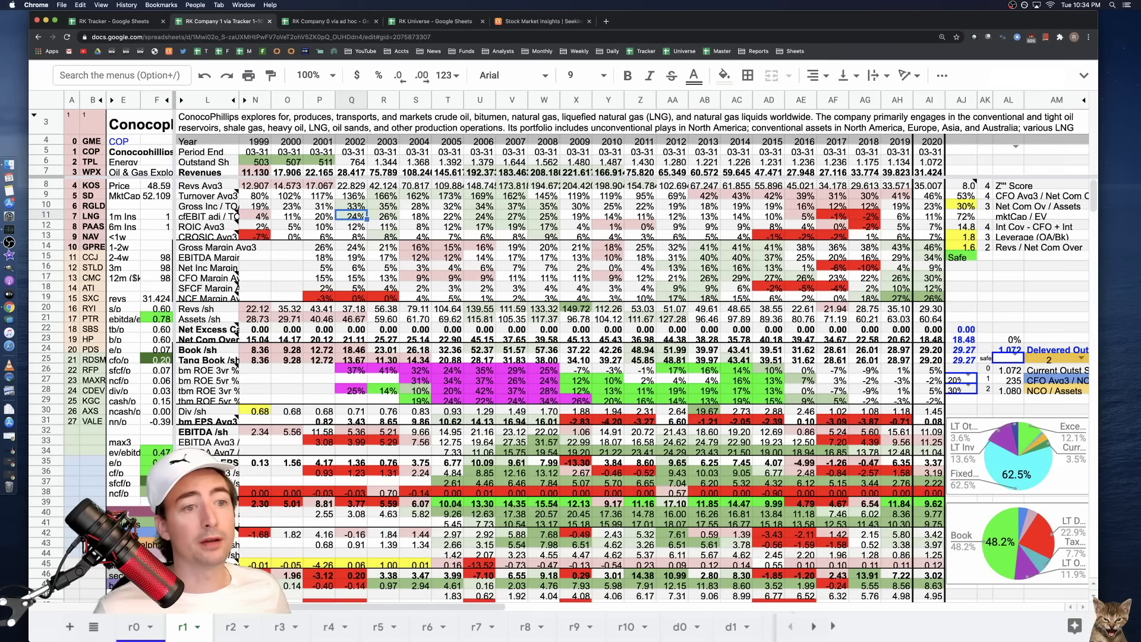
mouse_move(312, 477)
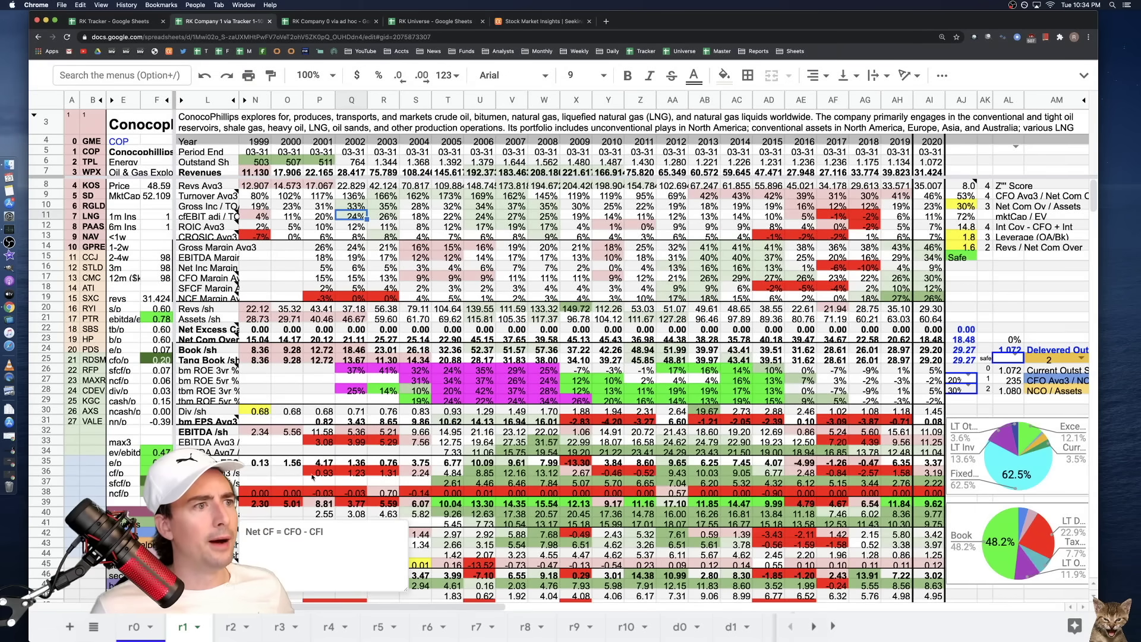
click(289, 462)
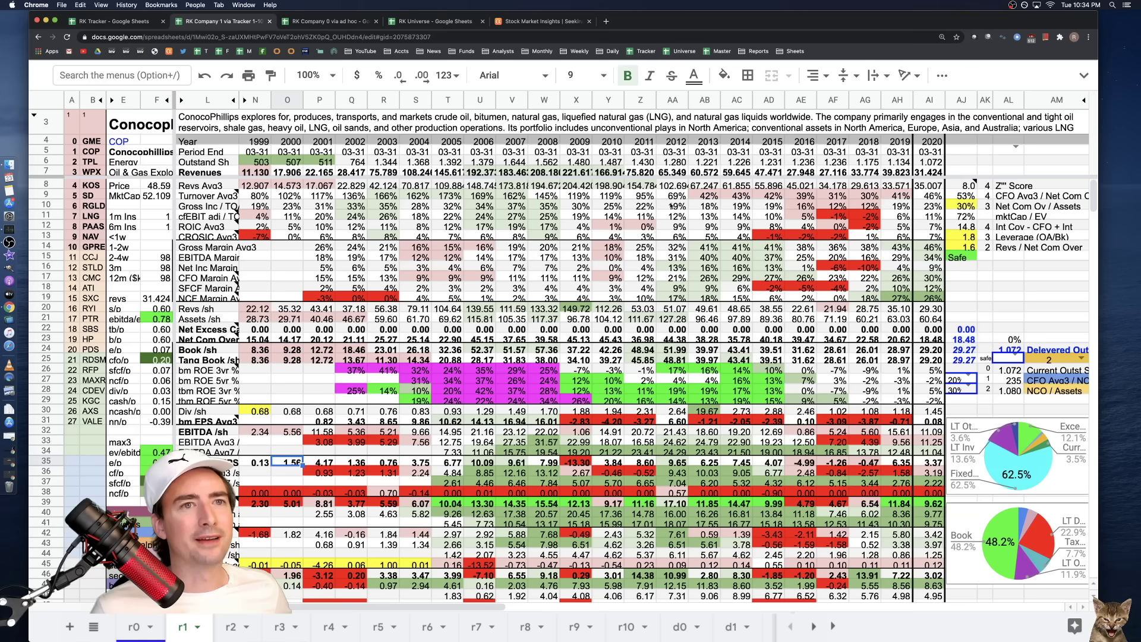
click(606, 172)
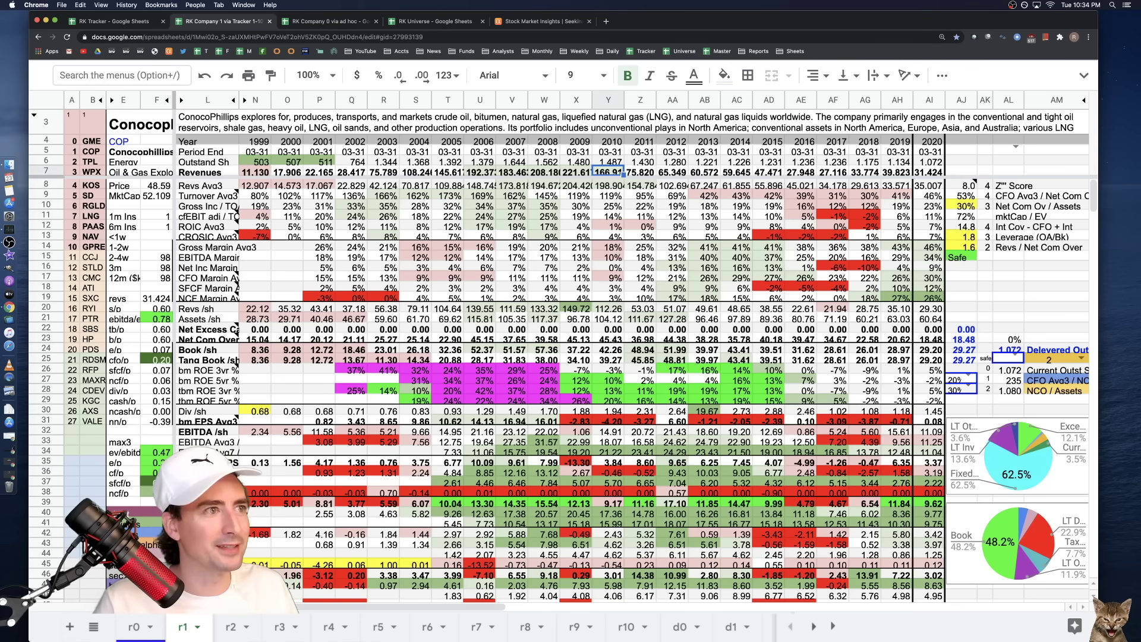
key(alt+Up)
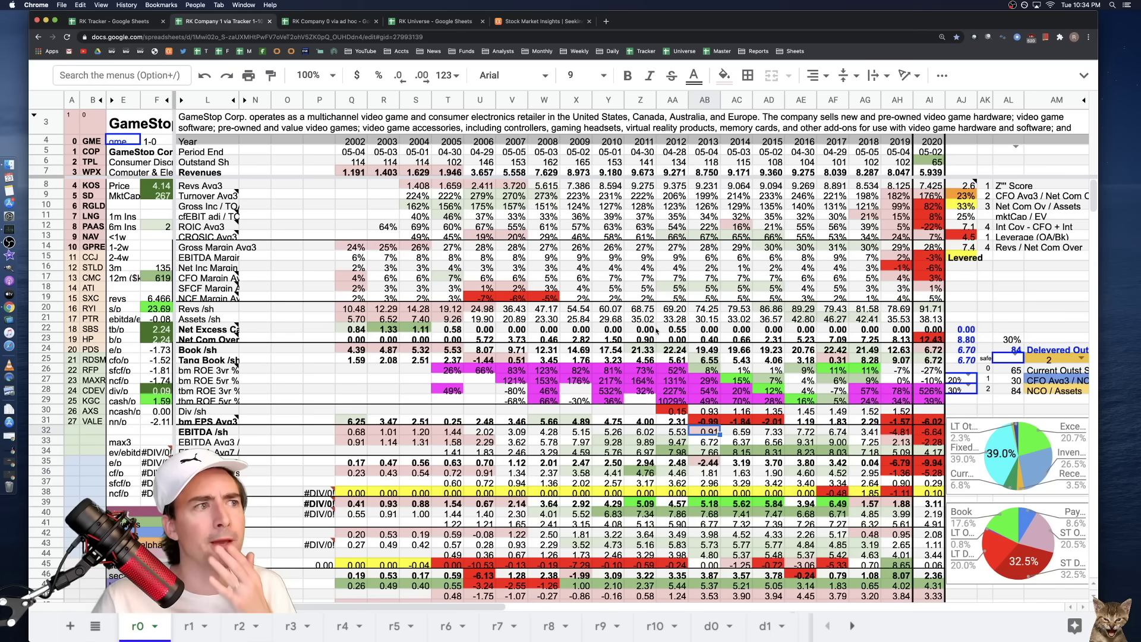
- Check the ticker list's links beyond number 10, showing the preview of PTR's link to the RK Company 2 workbook
click(636, 319)
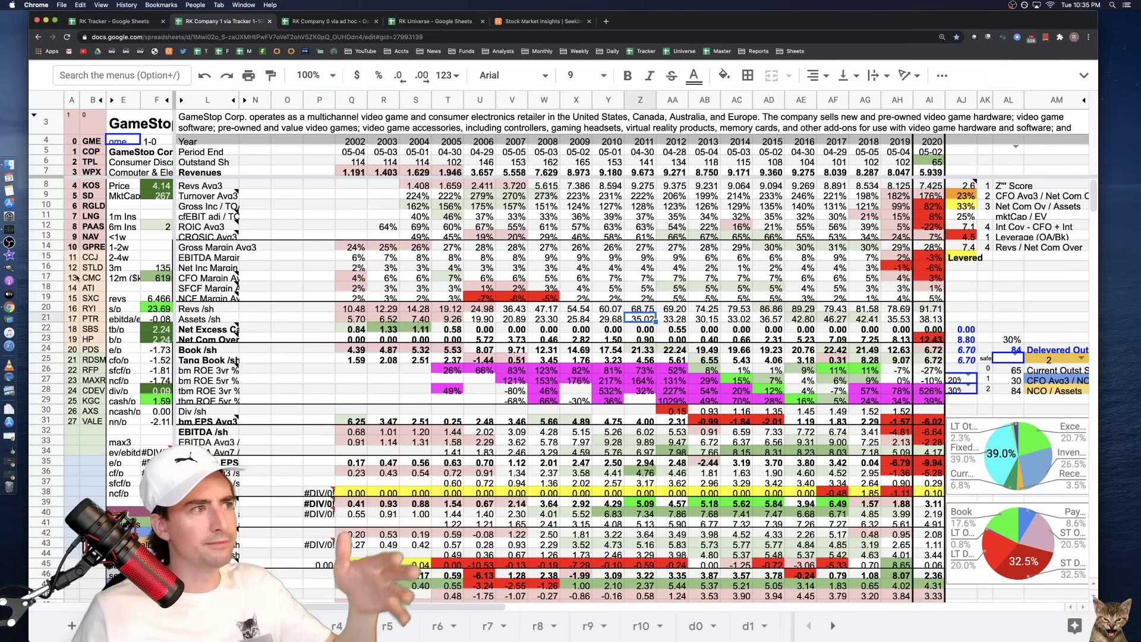
mouse_move(93, 254)
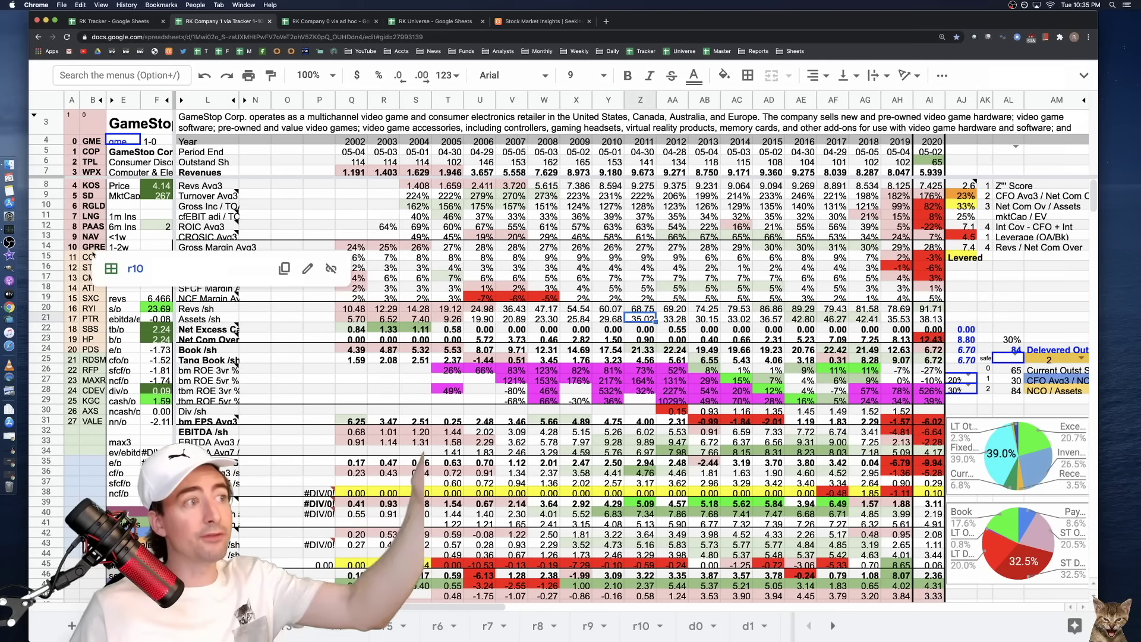
click(92, 319)
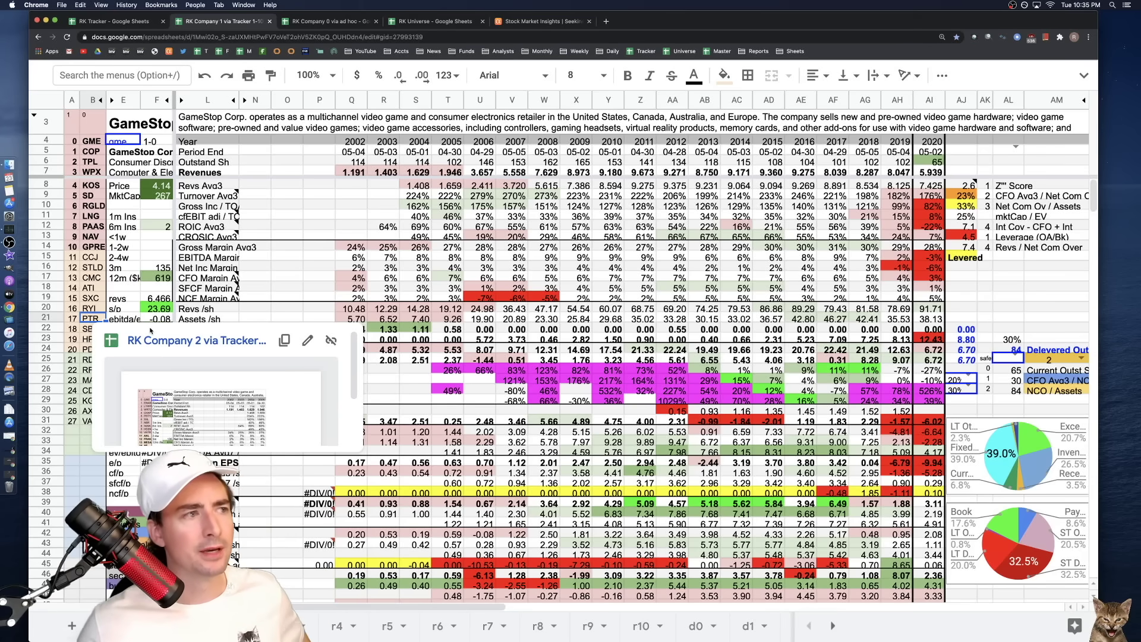
- Close the PTR link preview and highlight GameStop's summary columns E and F, the insider rows, and the valuation multiples from revs down
click(239, 310)
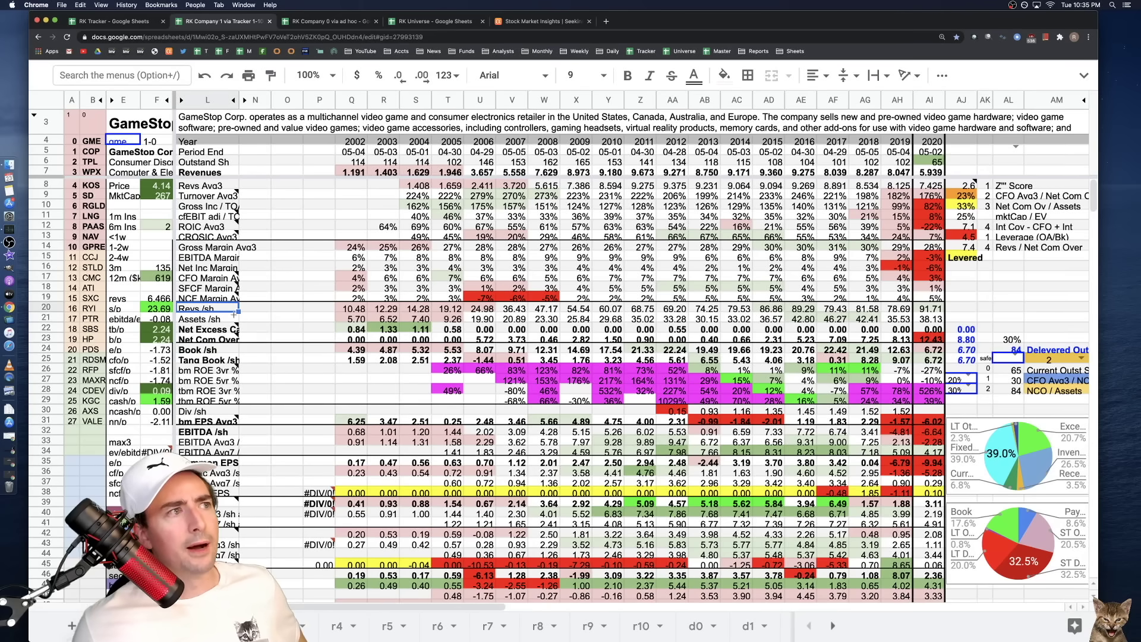
drag(146, 104, 132, 102)
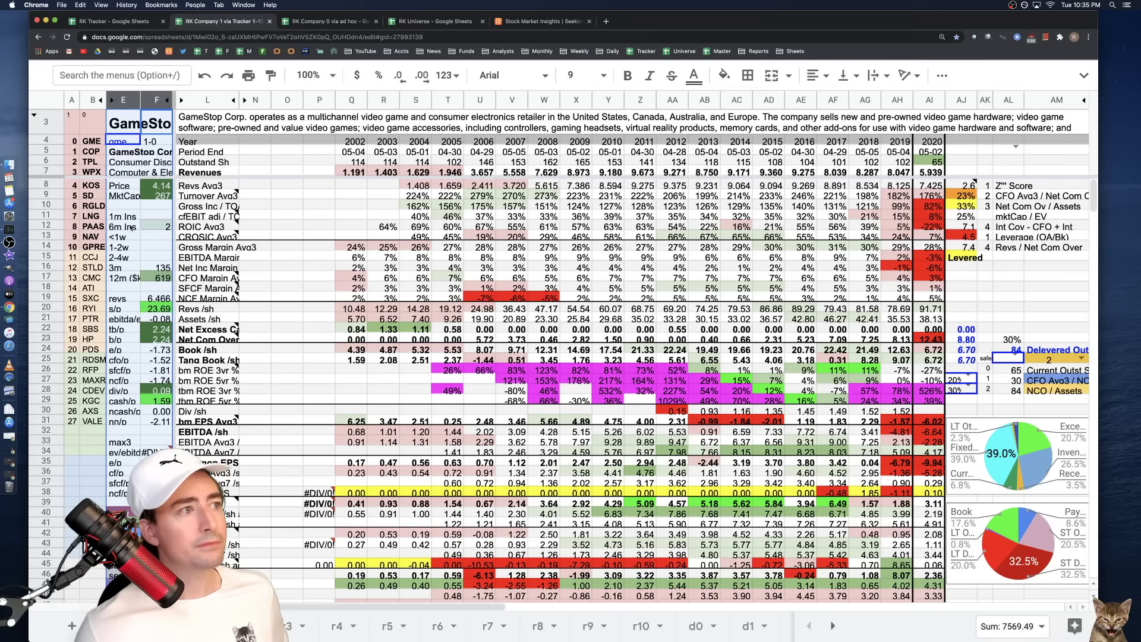
click(128, 216)
shift+click(153, 277)
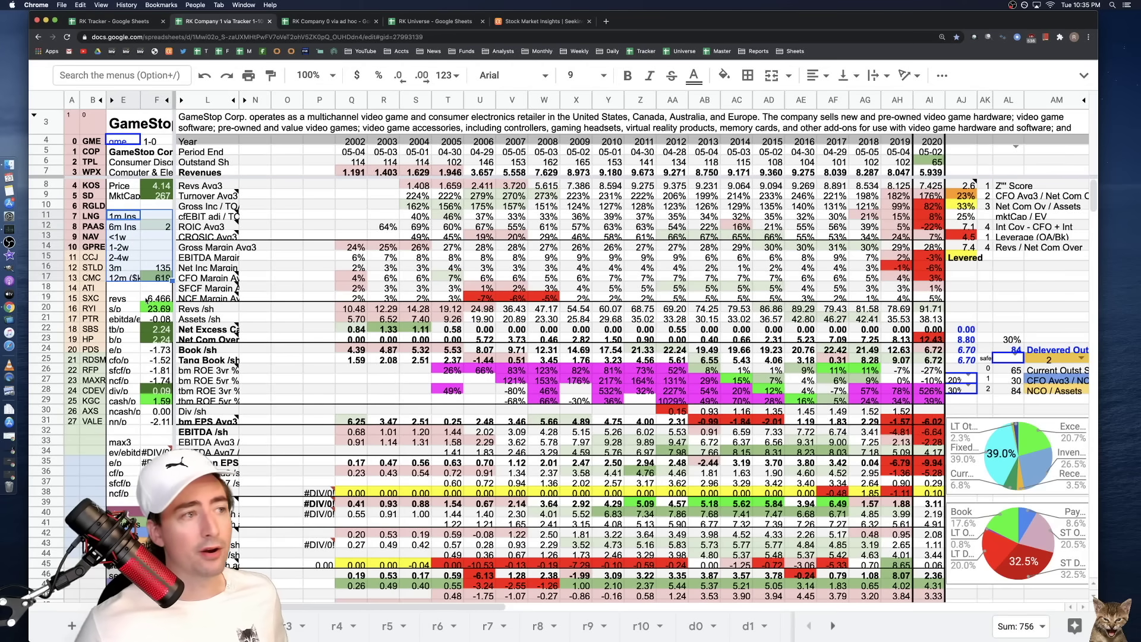
drag(138, 299, 166, 424)
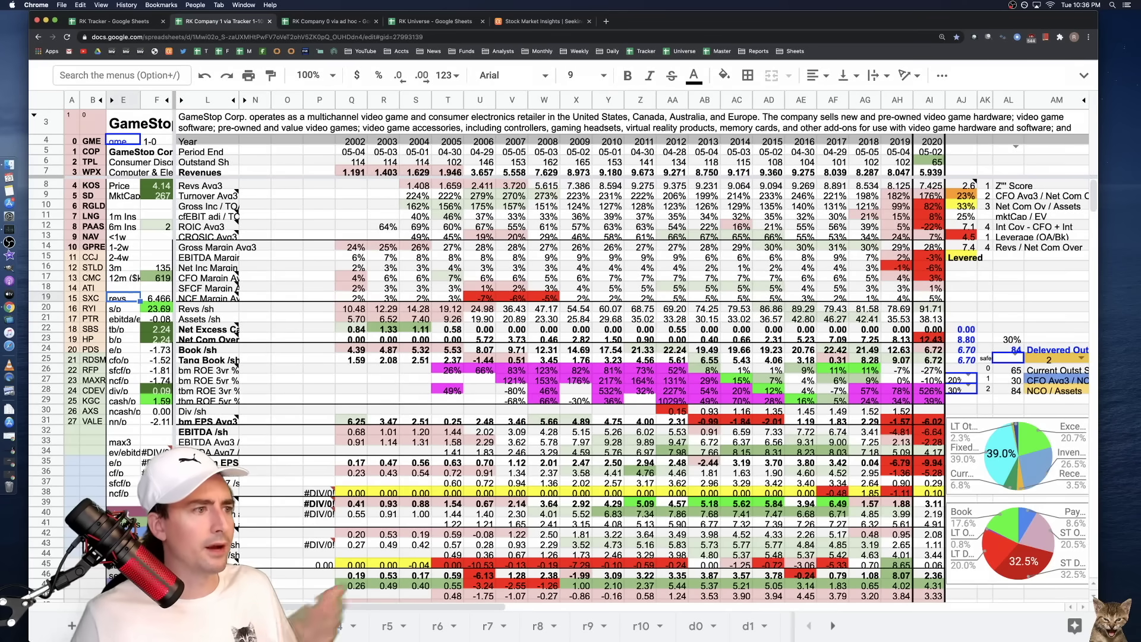
- Inspect the formula and error note behind the max3 ev/ebitda multiple in column F
double_click(157, 453)
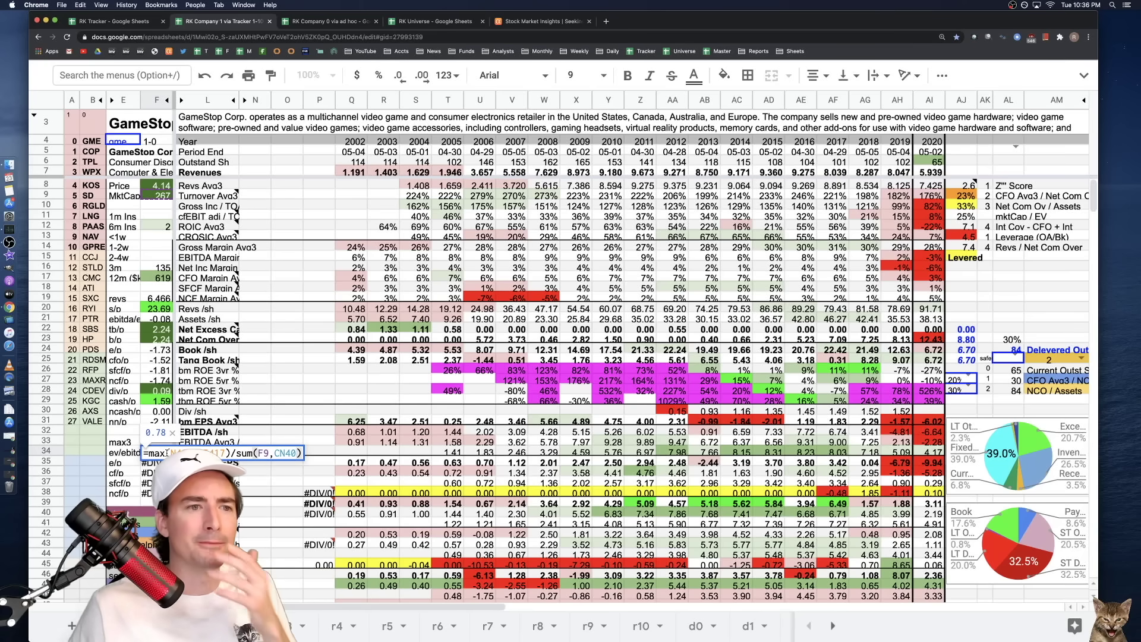
click(130, 453)
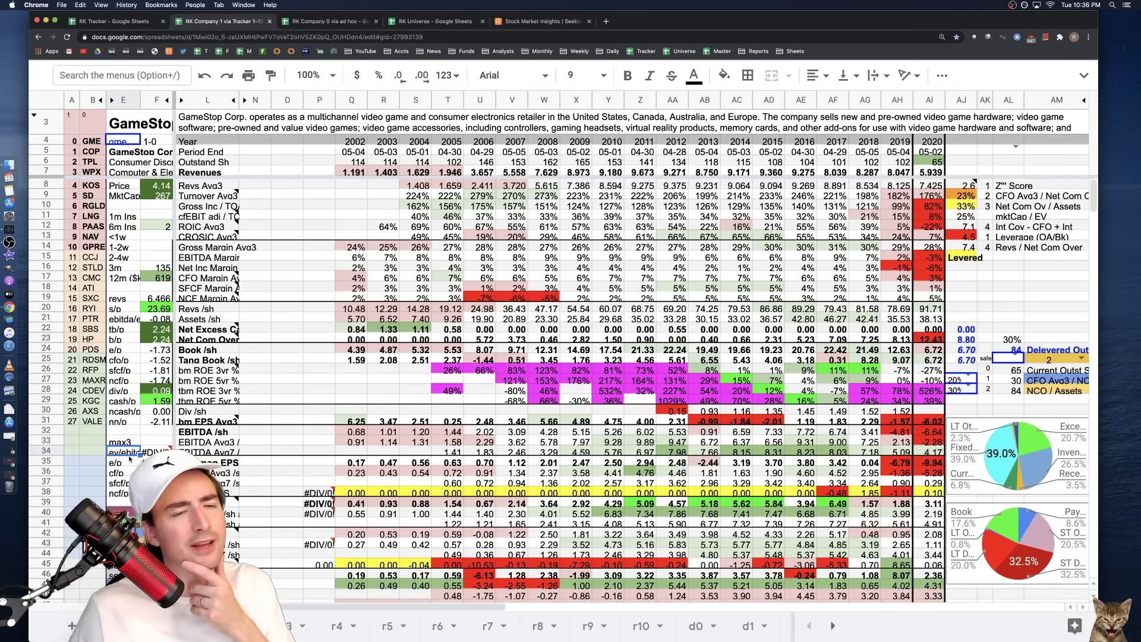
mouse_move(164, 453)
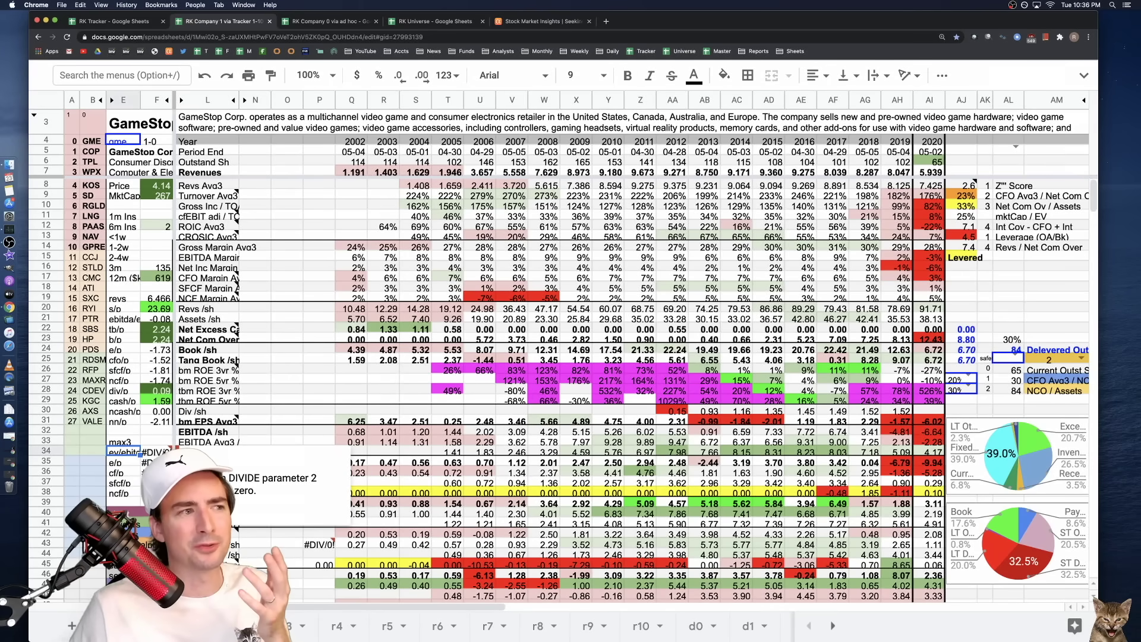
scroll(164, 453, down, 1)
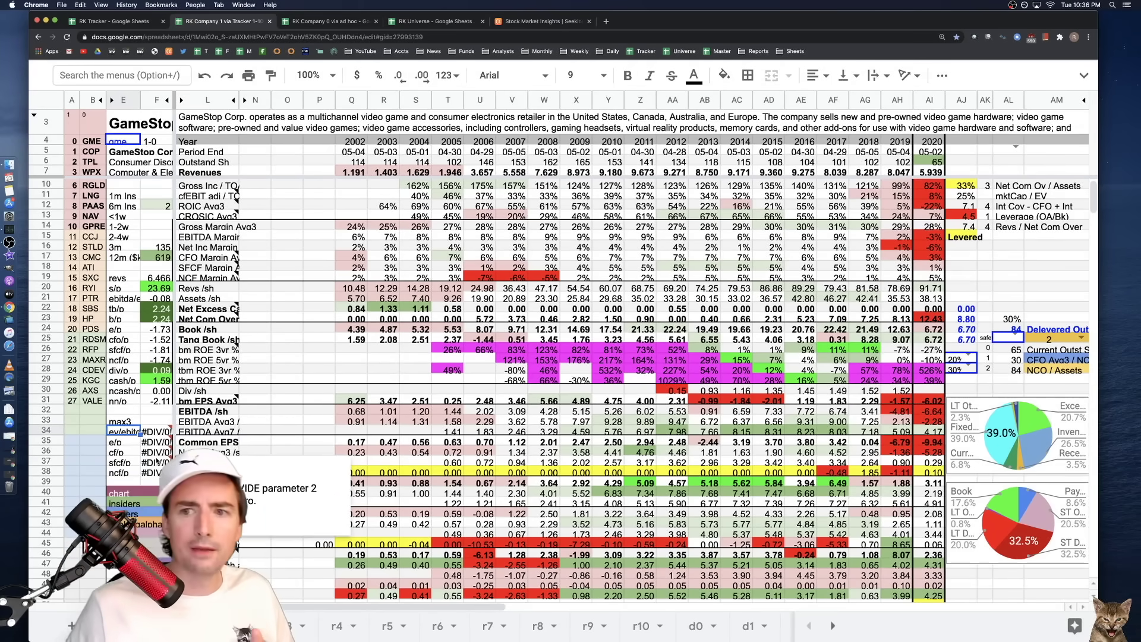
scroll(164, 452, up, 1)
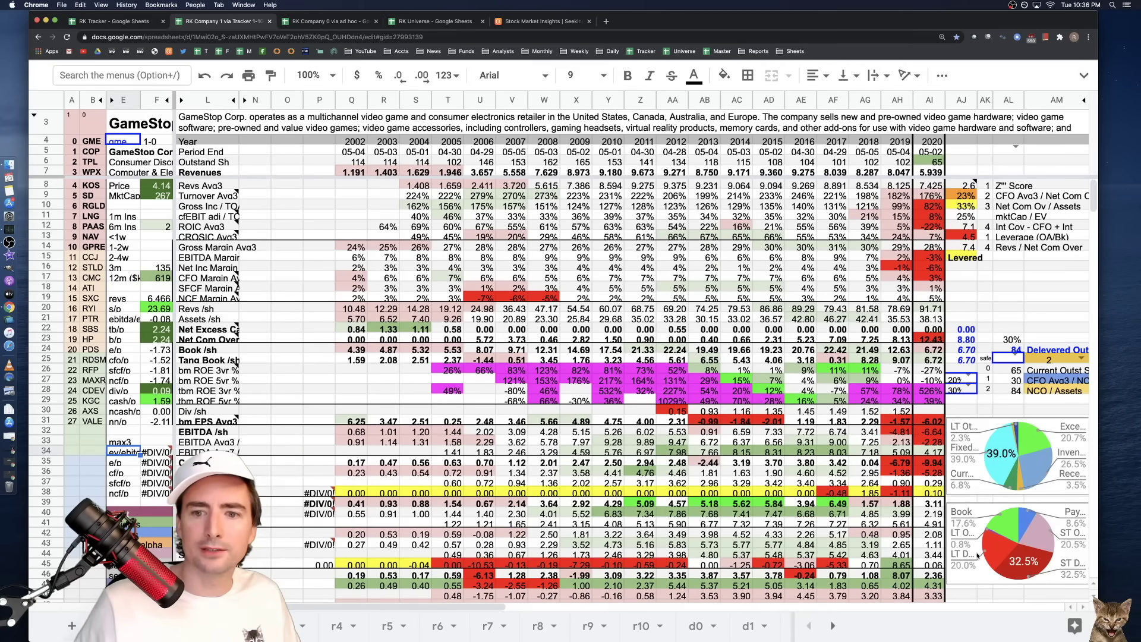
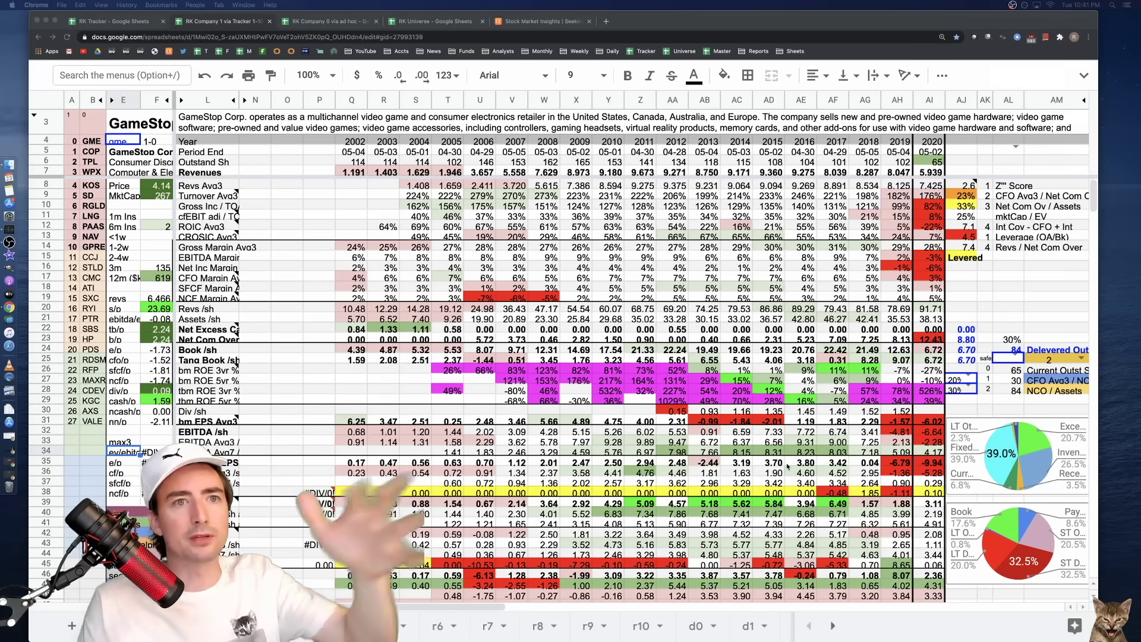
- Examine GameStop's year-by-year financial history, including 2019 outstanding shares and the 2008 three-year average net income per share
scroll(788, 466, down, 5)
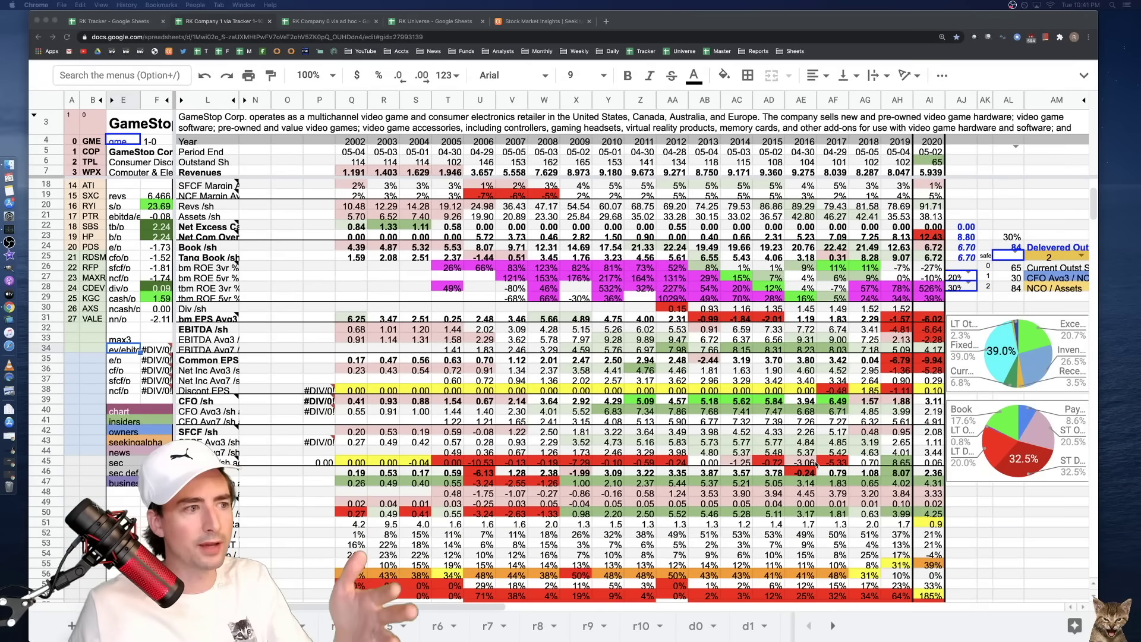
scroll(816, 465, up, 5)
scroll(817, 463, right, 2)
scroll(819, 459, left, 2)
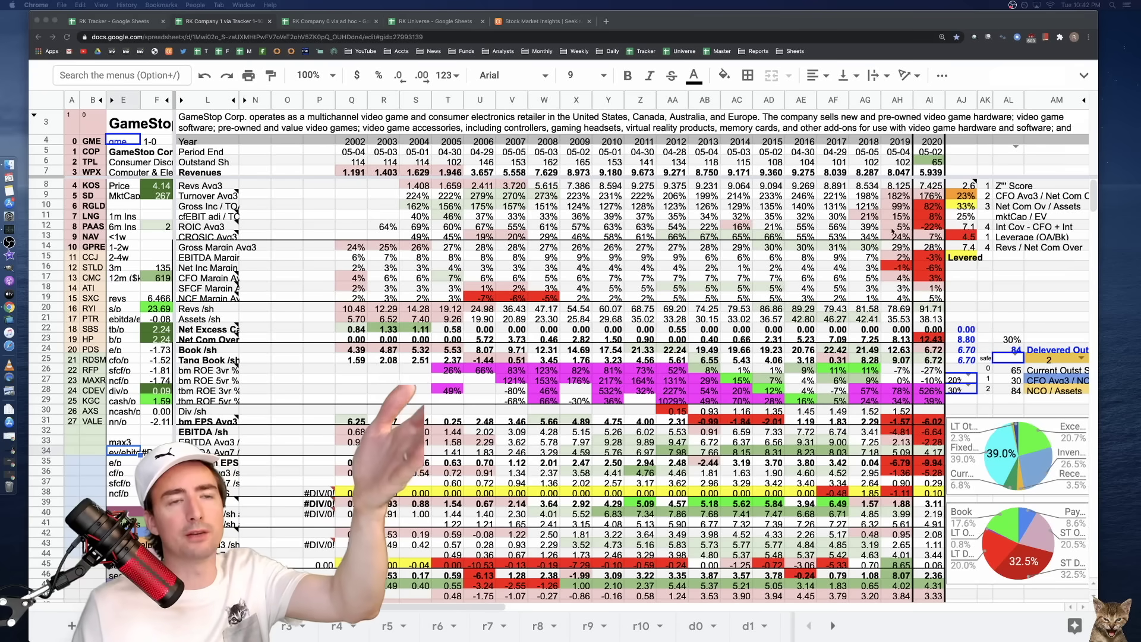
click(897, 162)
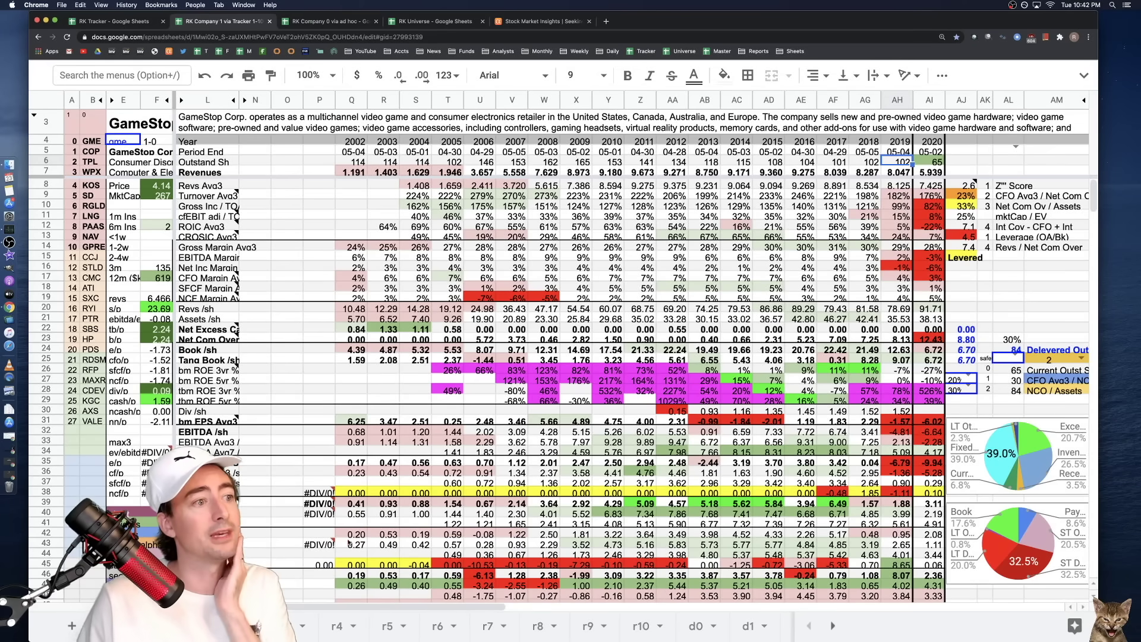
click(544, 473)
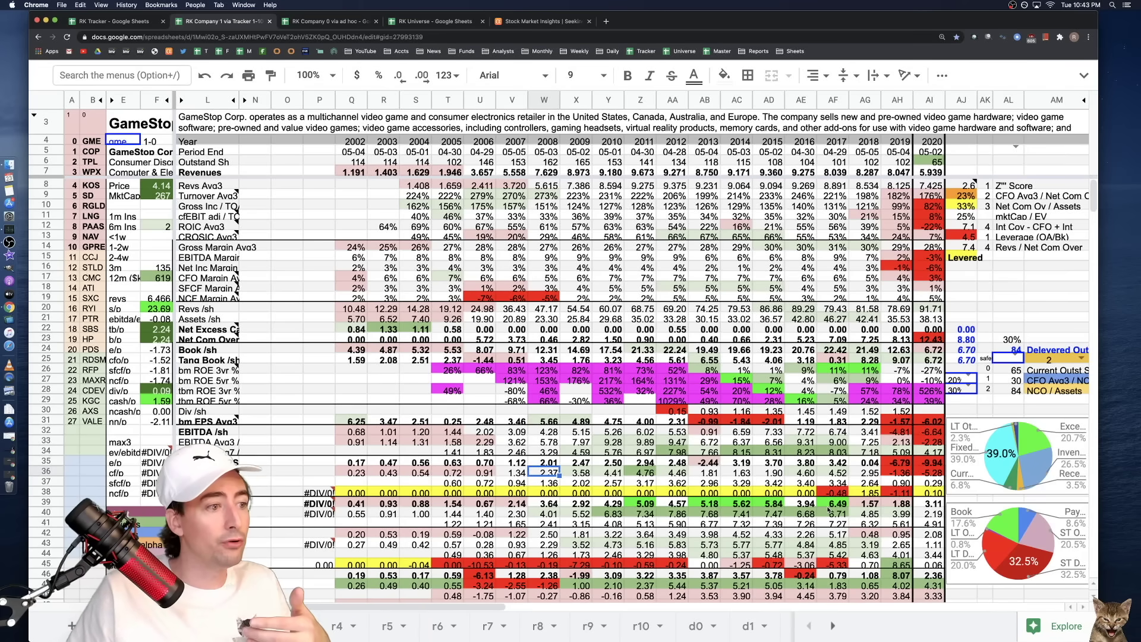
scroll(500, 560, down, 2)
scroll(613, 521, up, 2)
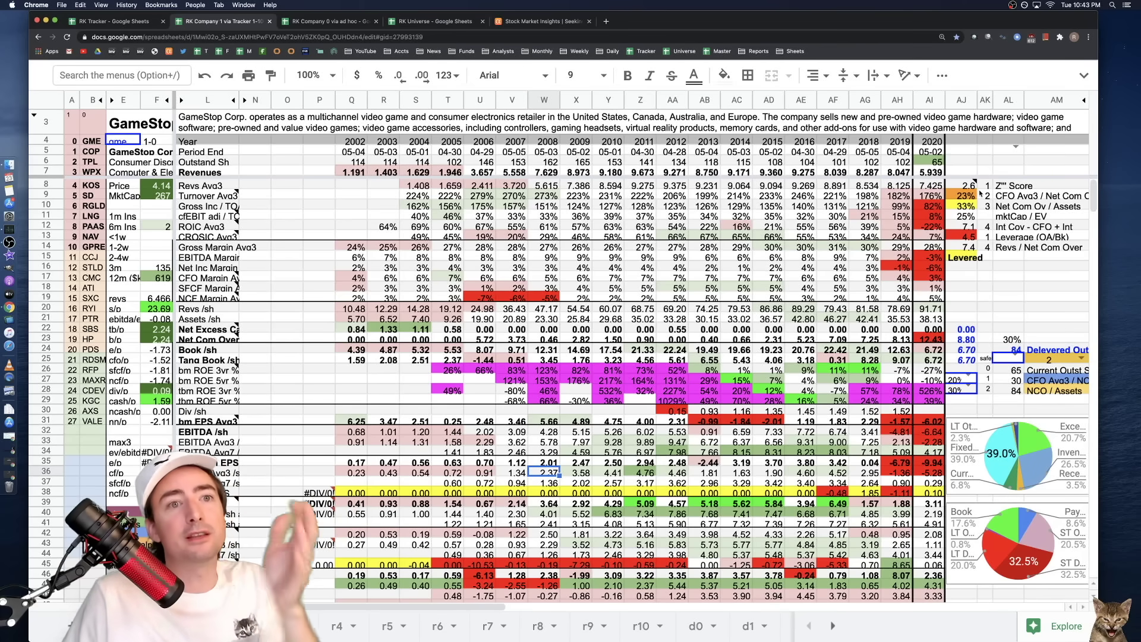
- Examine the solvency metrics from Int Cov up to CFO Avg3 / Net Com Ov, reading the Z" Score and Net Common Overhang notes
click(1006, 276)
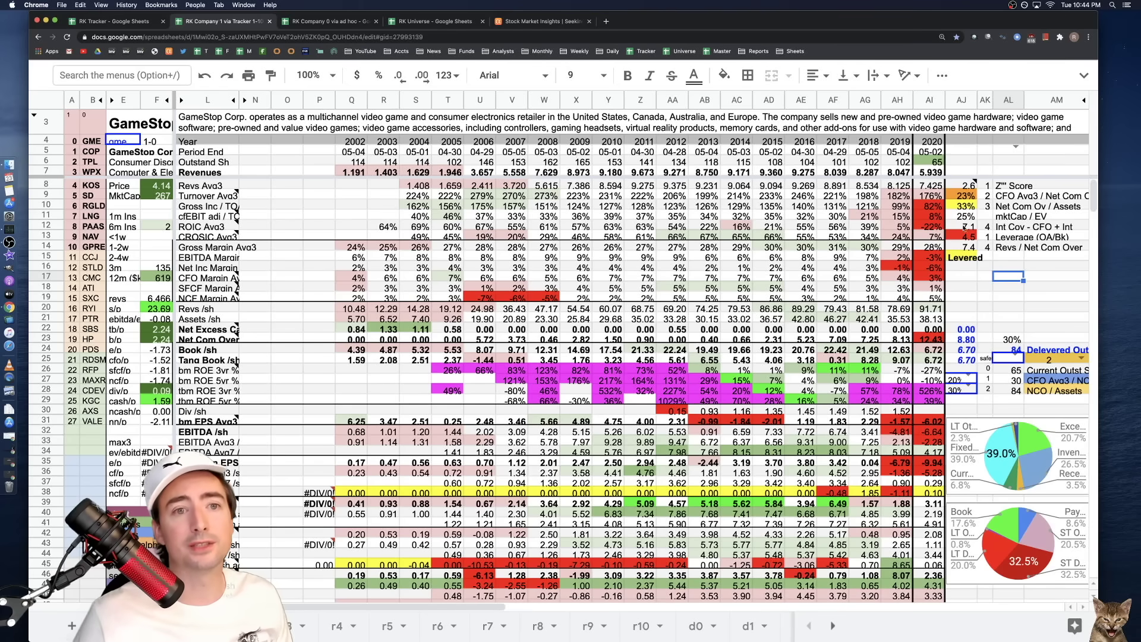
mouse_move(970, 186)
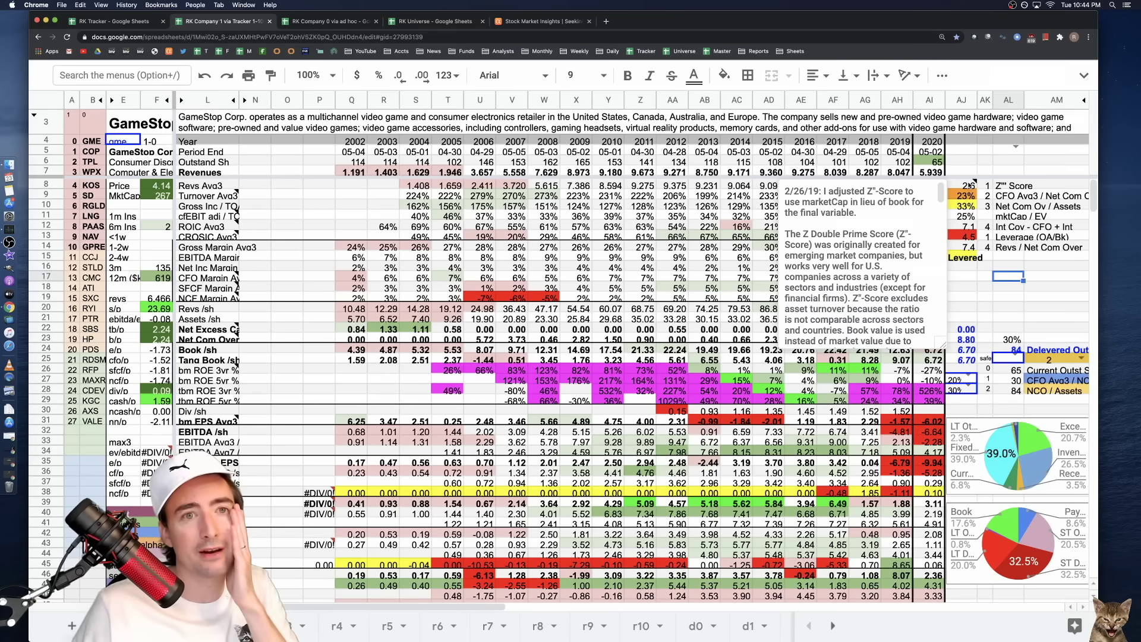
click(1010, 186)
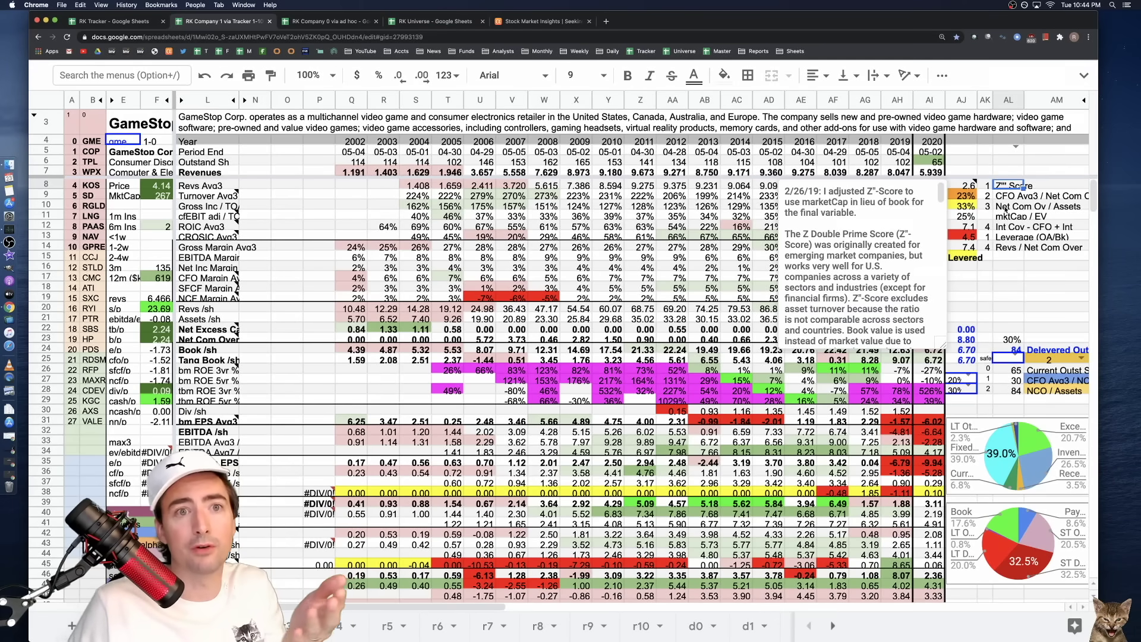
click(1017, 228)
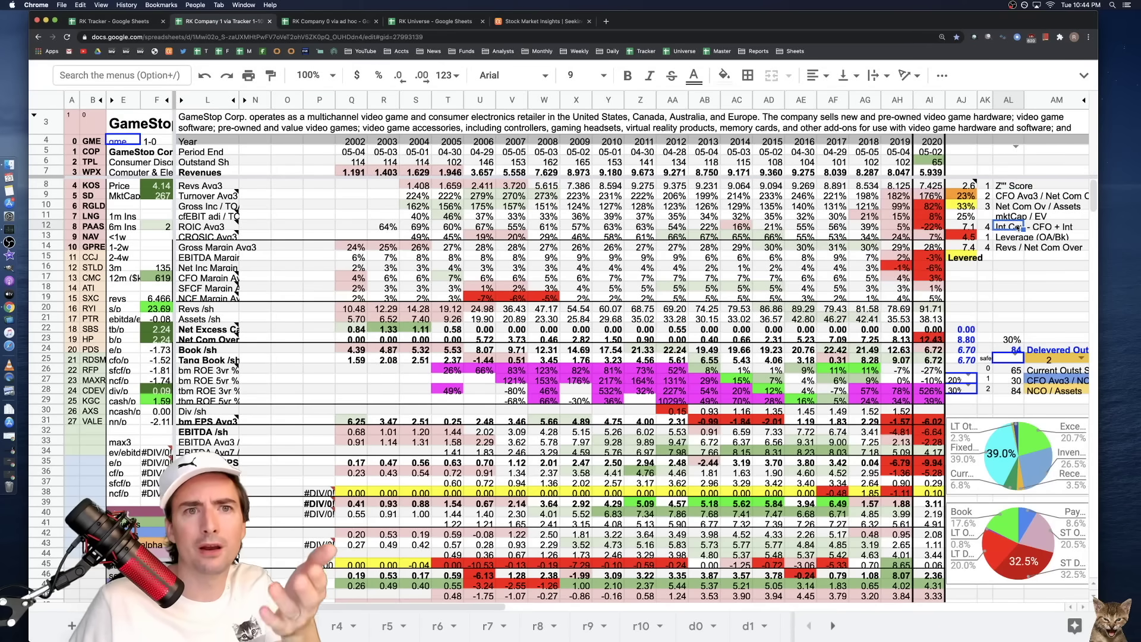
click(1020, 217)
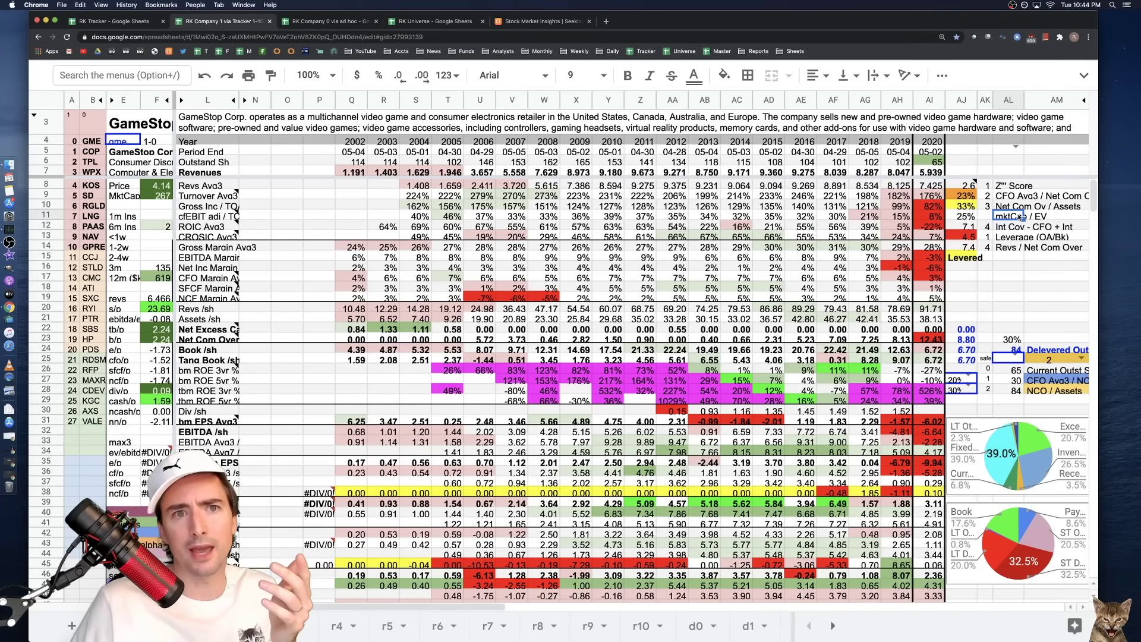
click(1018, 207)
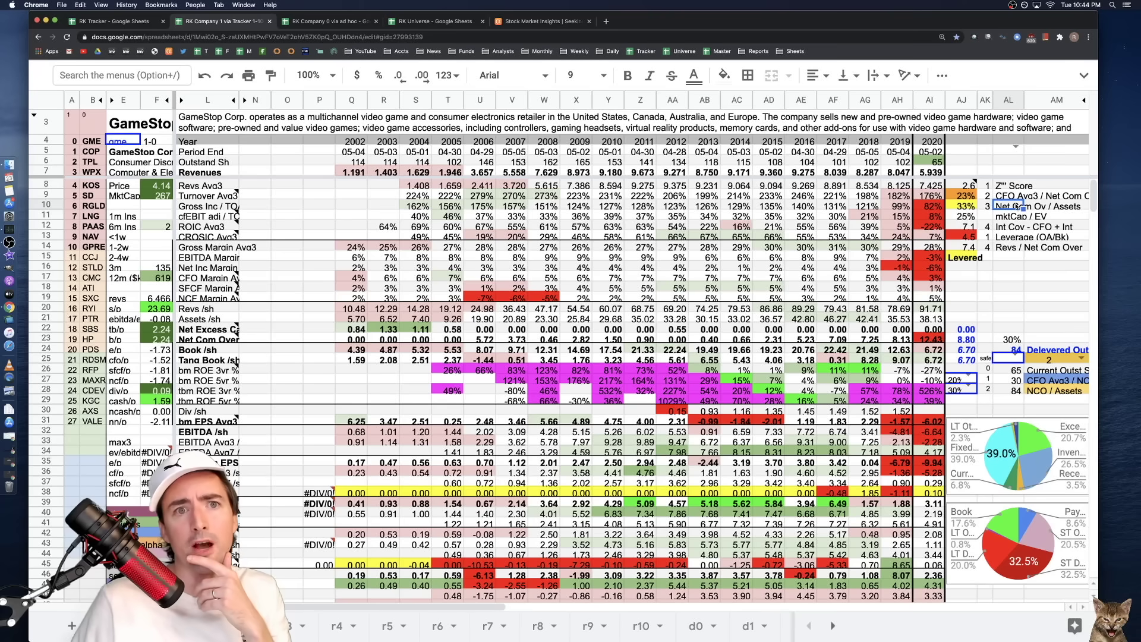
click(1016, 196)
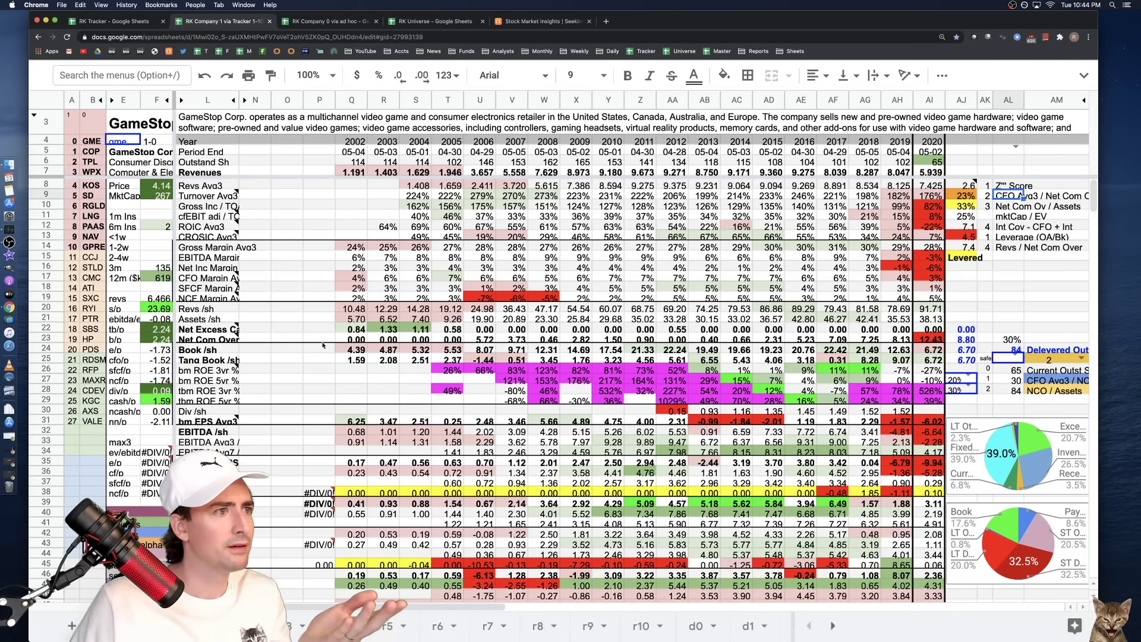
mouse_move(210, 339)
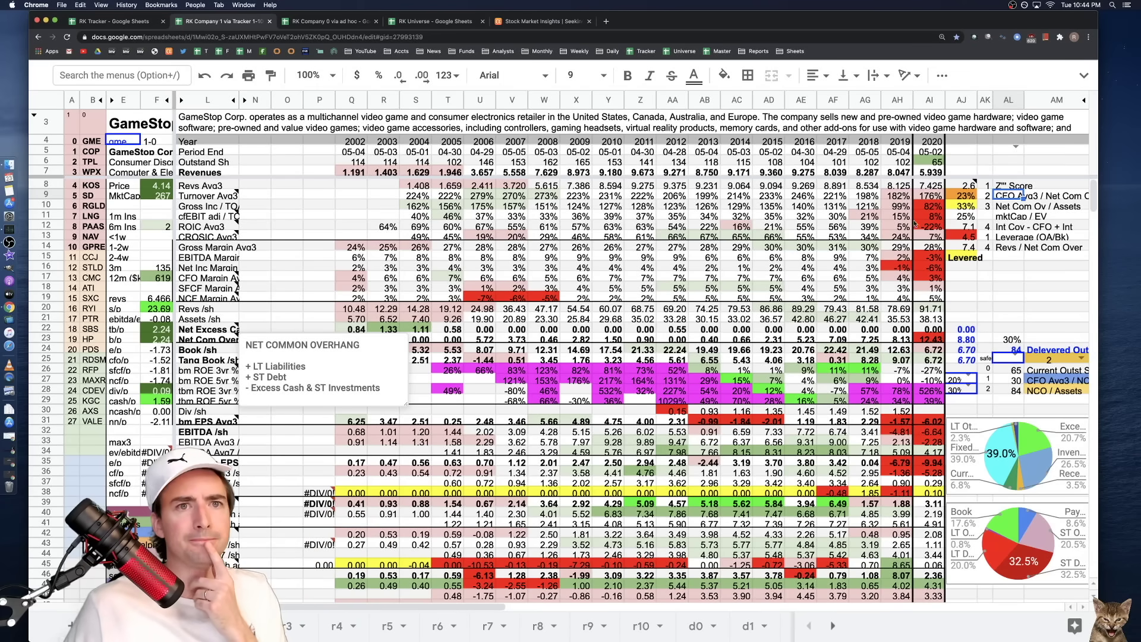
- Inspect the formula that rates the company Safe or Levered from the solvency scores, leaving it unedited
click(1006, 186)
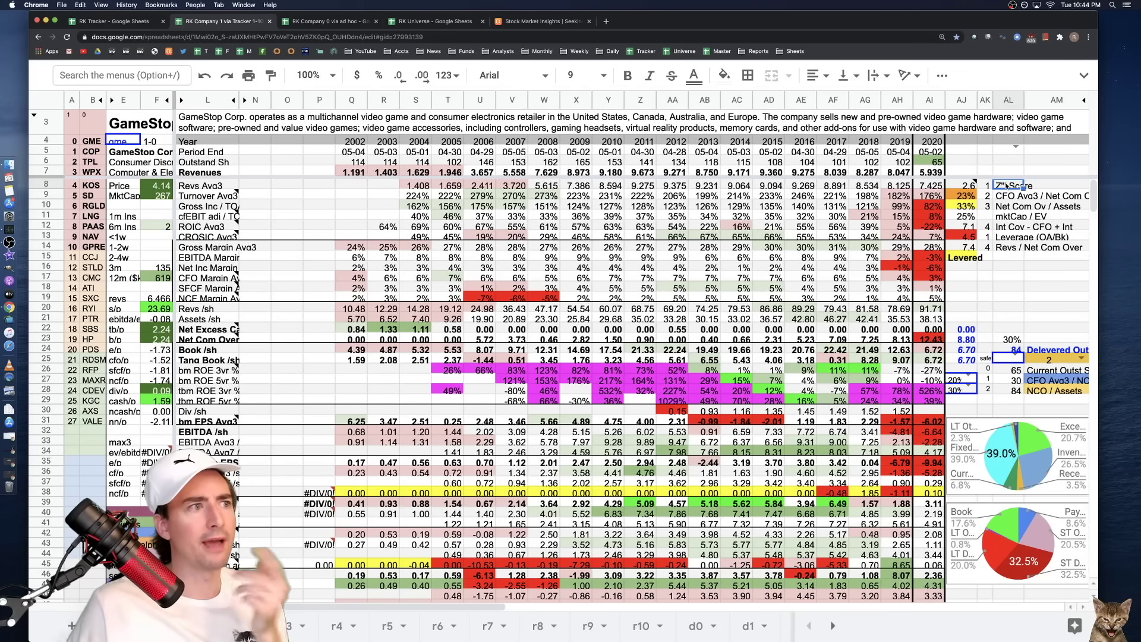
double_click(968, 260)
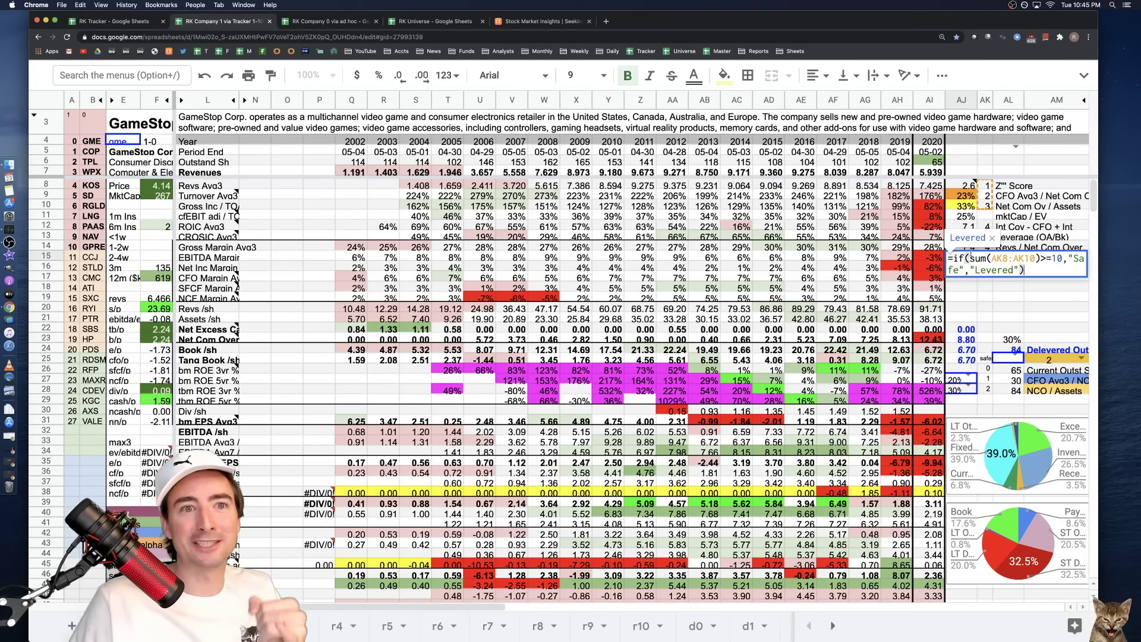
click(1015, 238)
- Highlight the delevered outstanding shares block and check its share figure and the 20% input in column AJ
drag(1011, 340, 1037, 389)
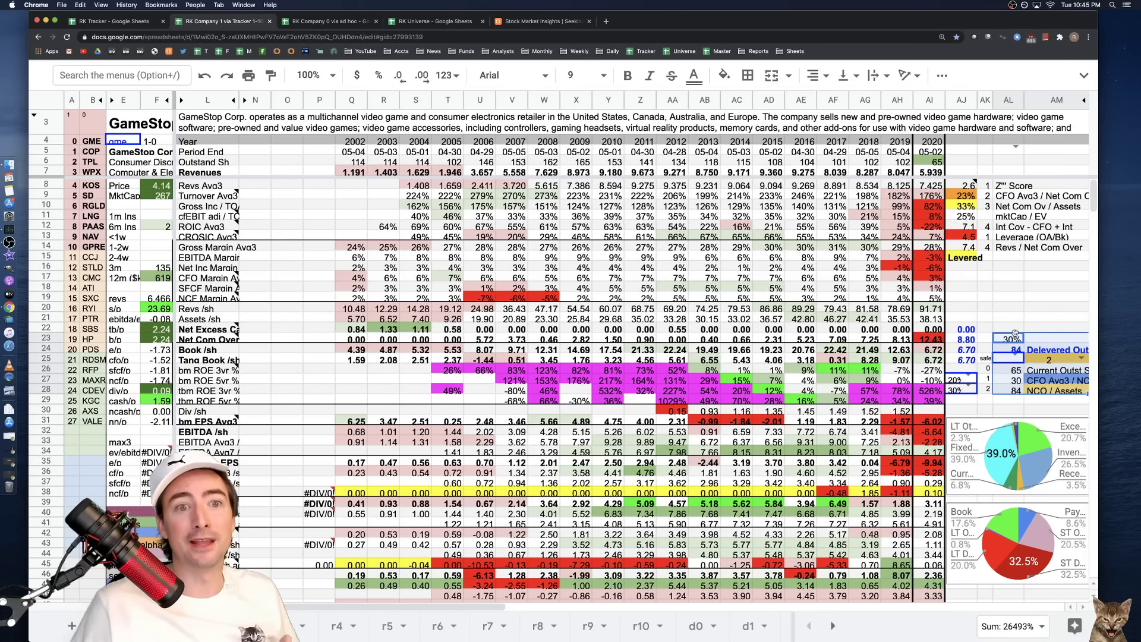
click(1014, 351)
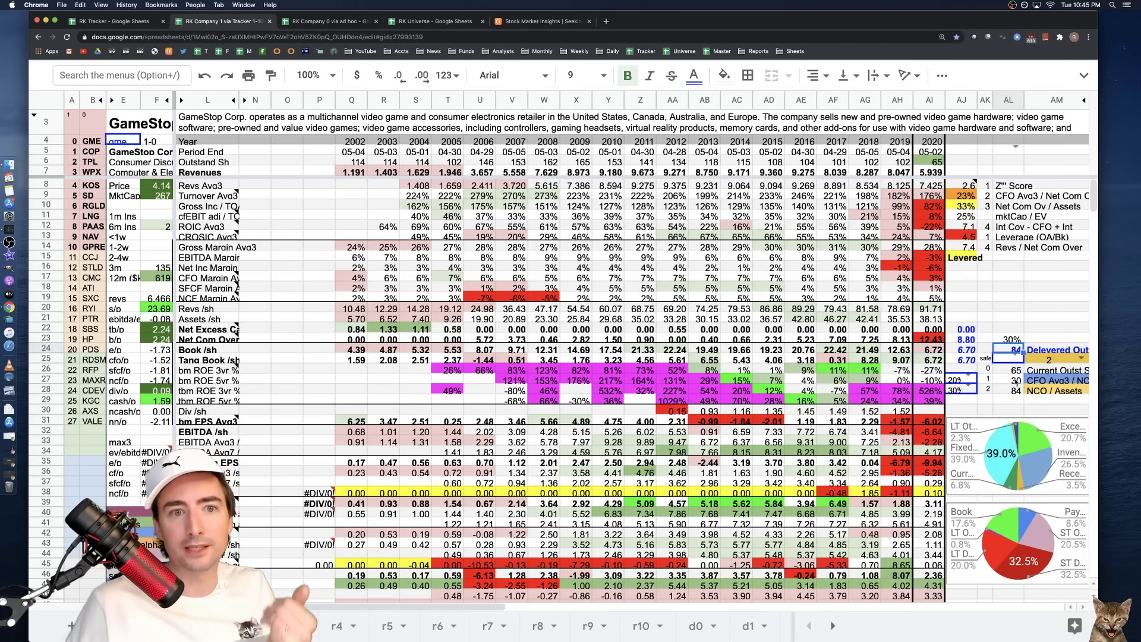
click(958, 380)
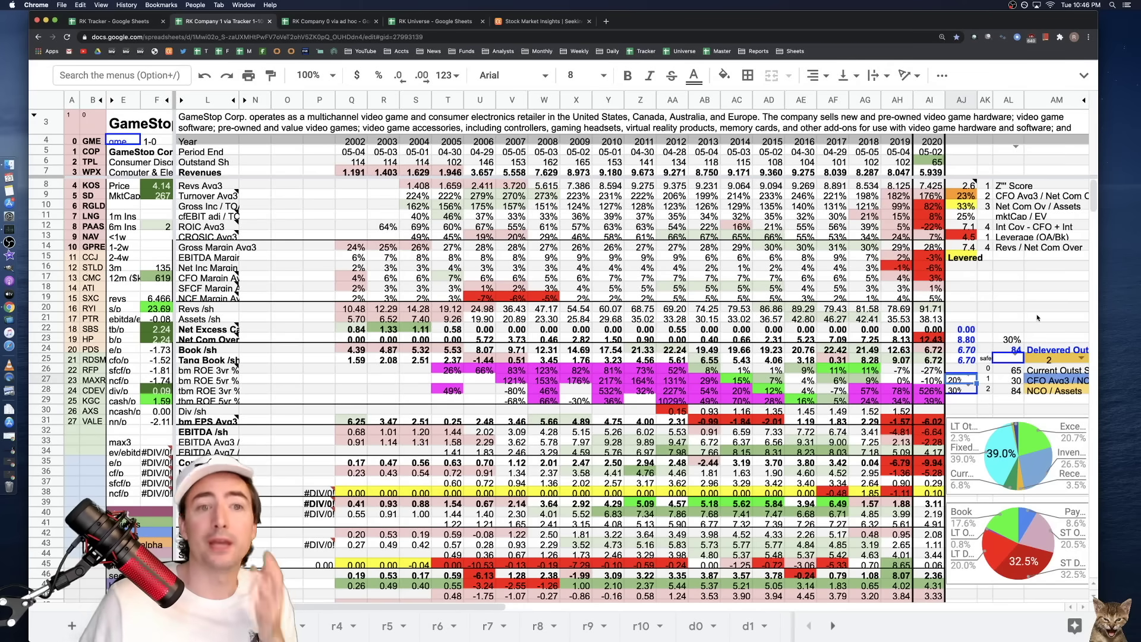
click(1038, 318)
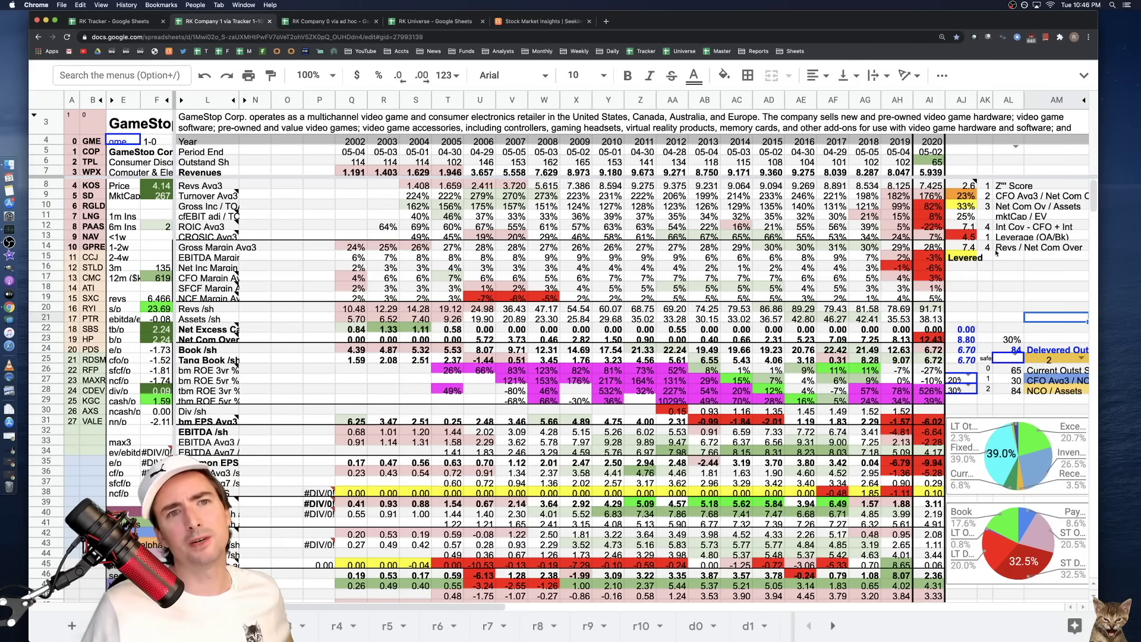
- Follow the PAAS ticker link from GameStop's sheet to Pan American Silver's quarterly report in r8
click(837, 297)
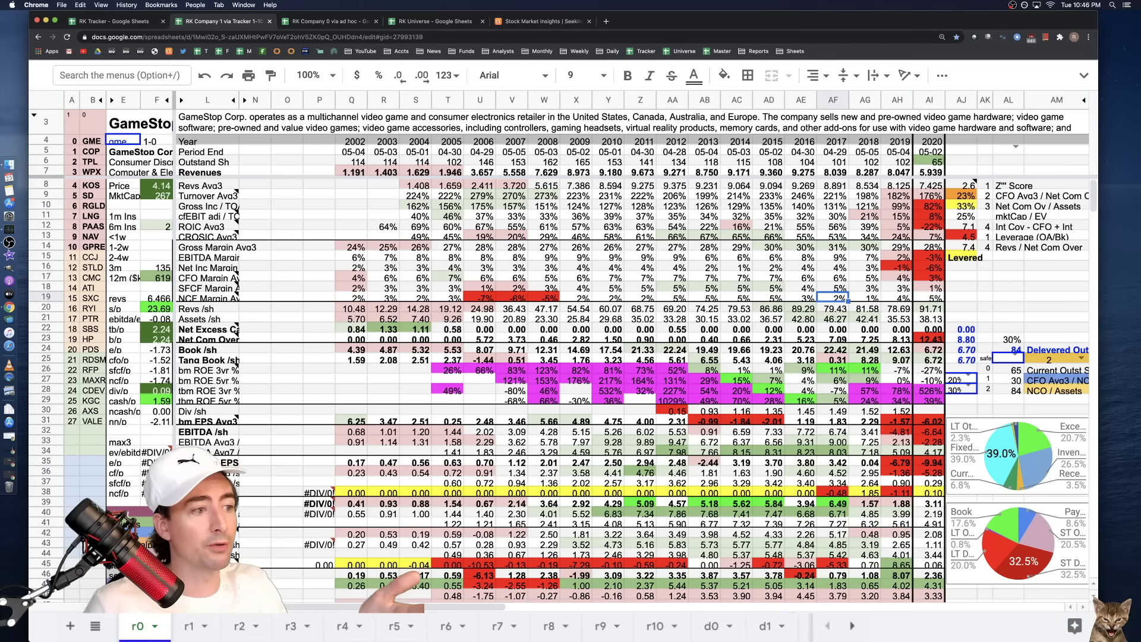
click(92, 227)
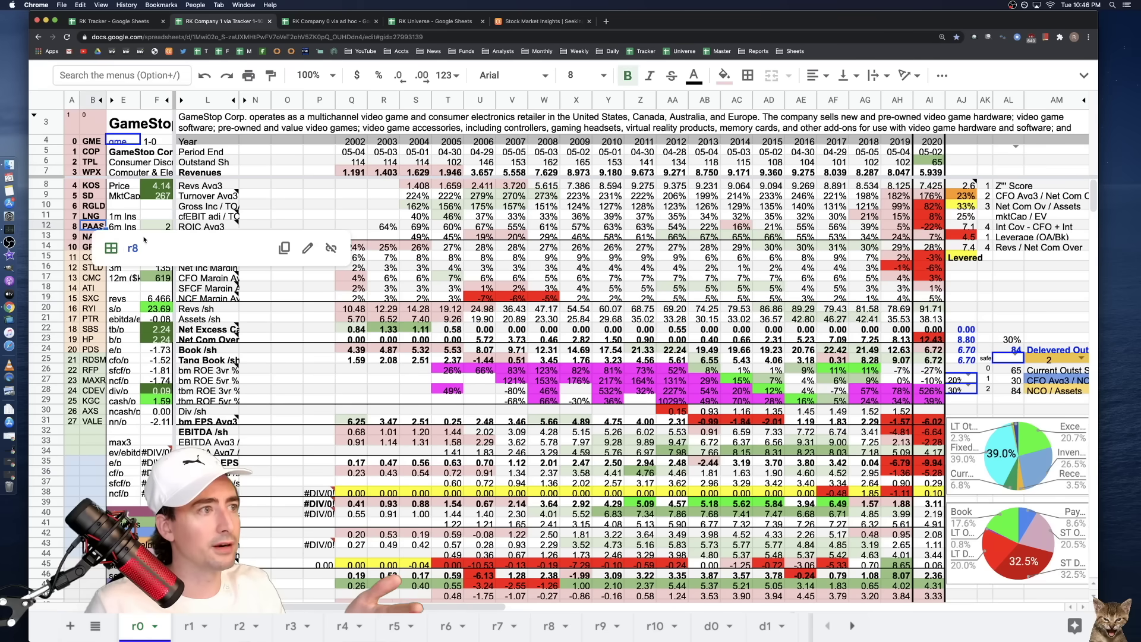
click(133, 251)
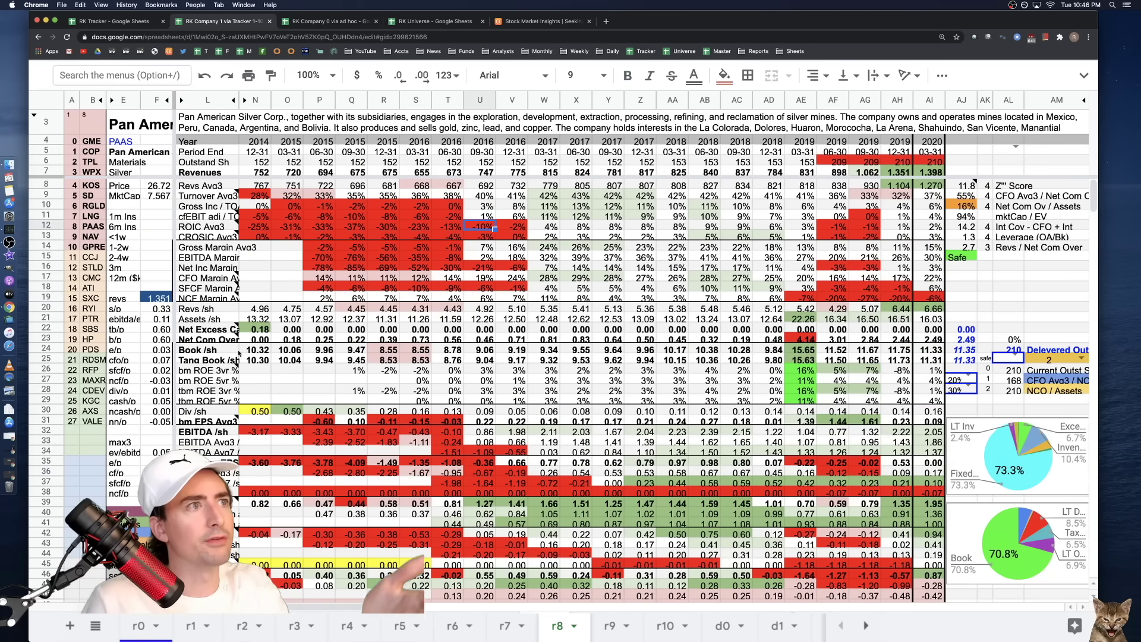
- In the RK Company 0 via ad hoc workbook, highlight the tix ticker list A1:A10 and view ViacomCBS's report in r0
click(335, 24)
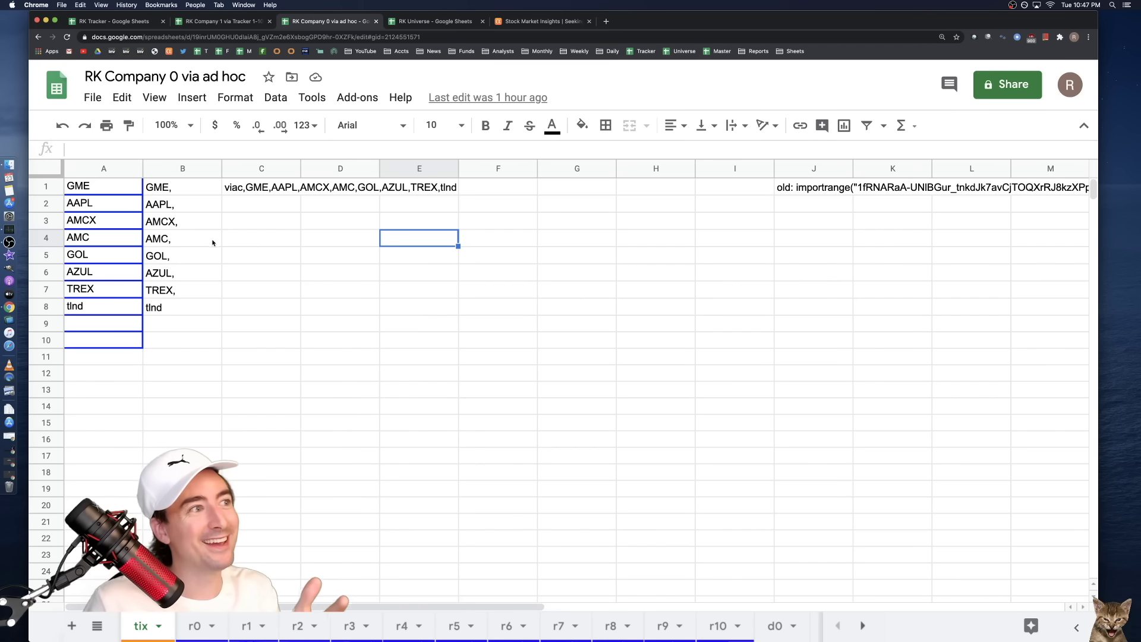
drag(119, 190, 116, 343)
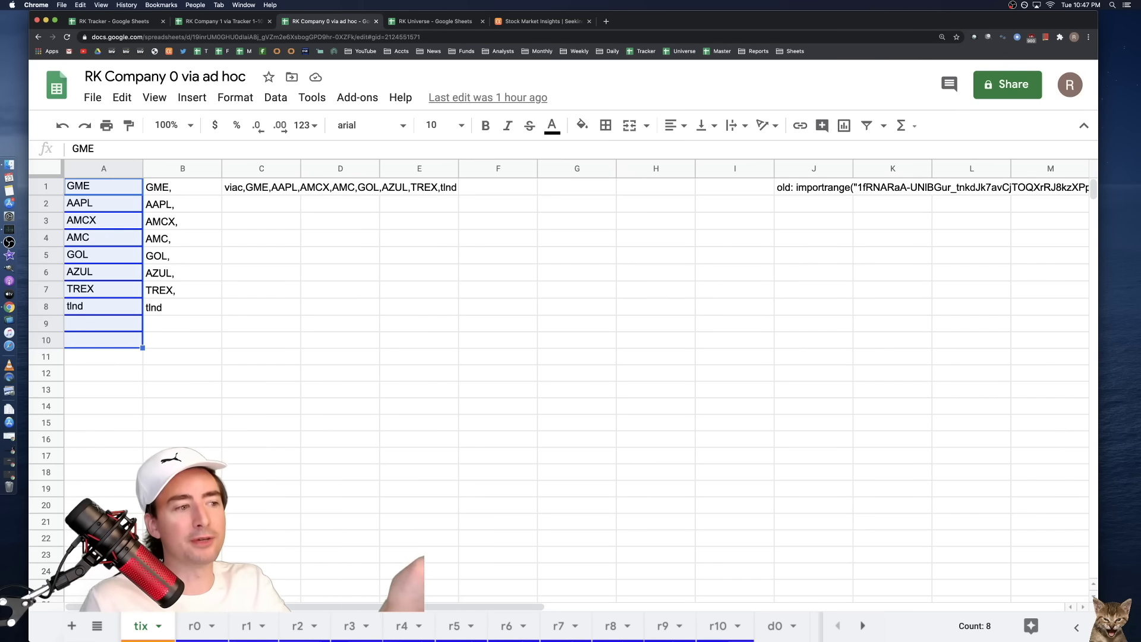
click(195, 626)
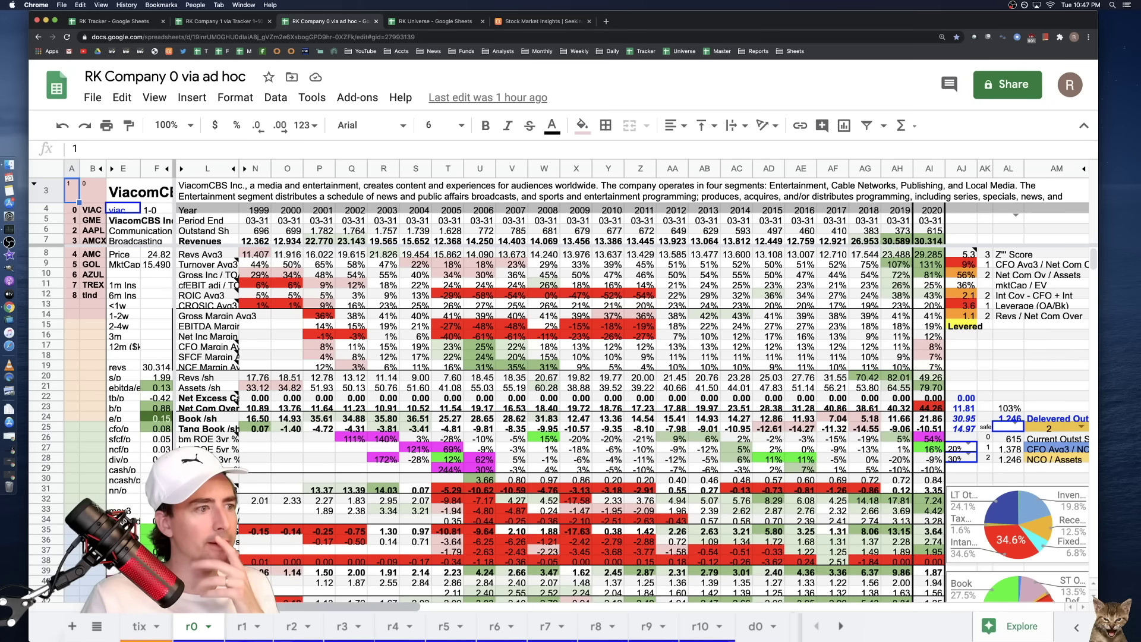
- View GameStop's report in r1 of the ad hoc workbook and return to the tix ticker list
key(alt+Down)
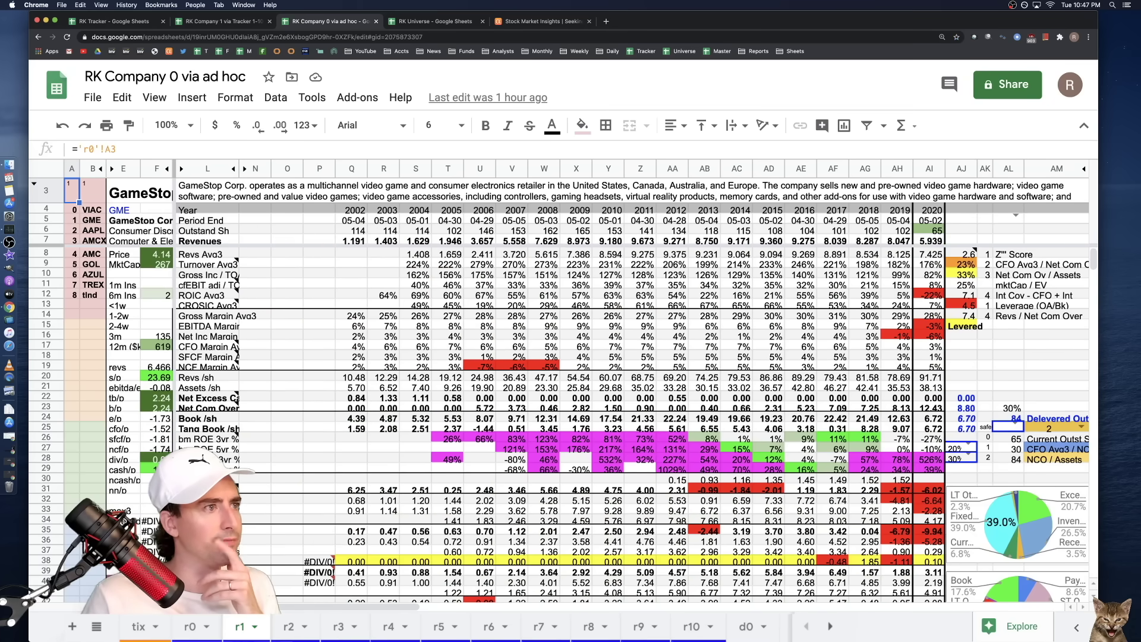
click(138, 627)
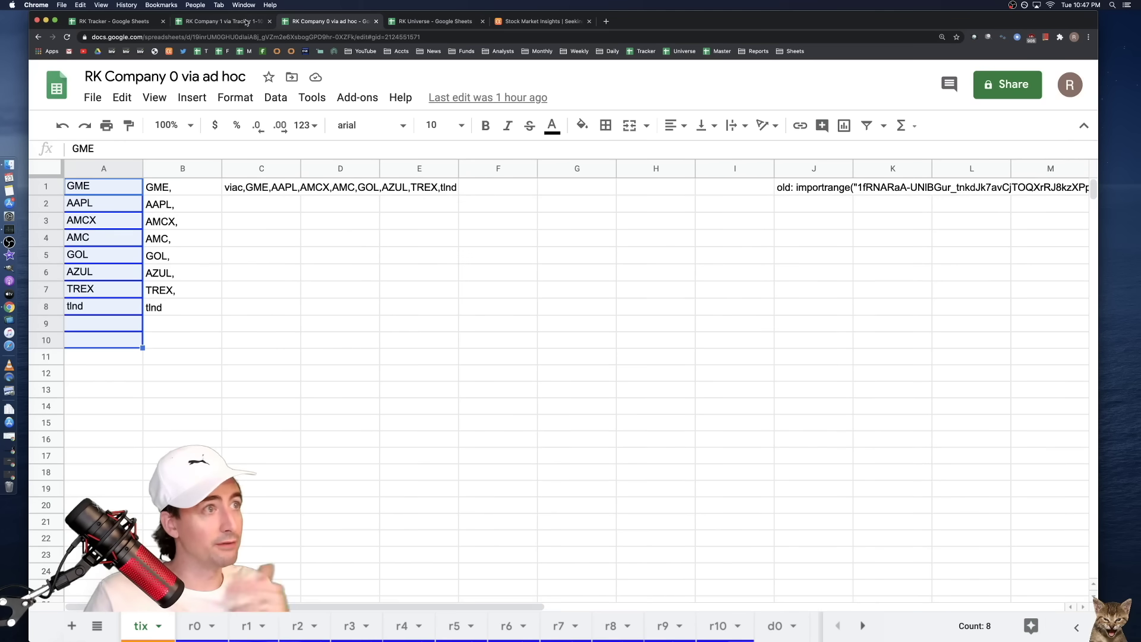
- Switch to the RK Tracker workbook and examine the Debt and Region lists with their prices and changes on the dash sheet
click(96, 21)
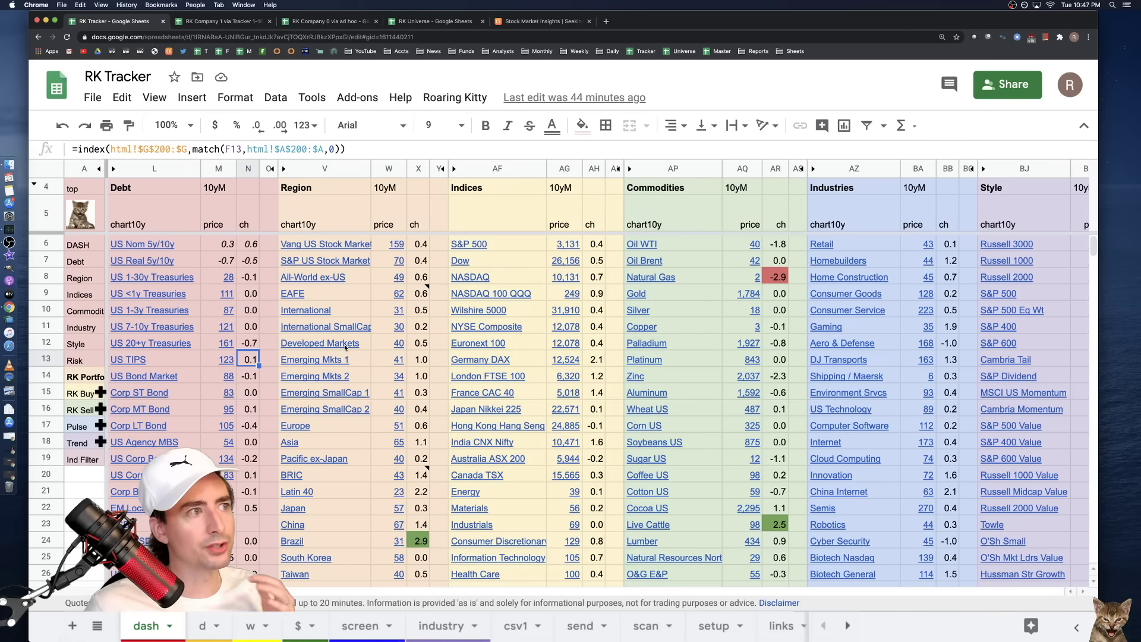
click(211, 364)
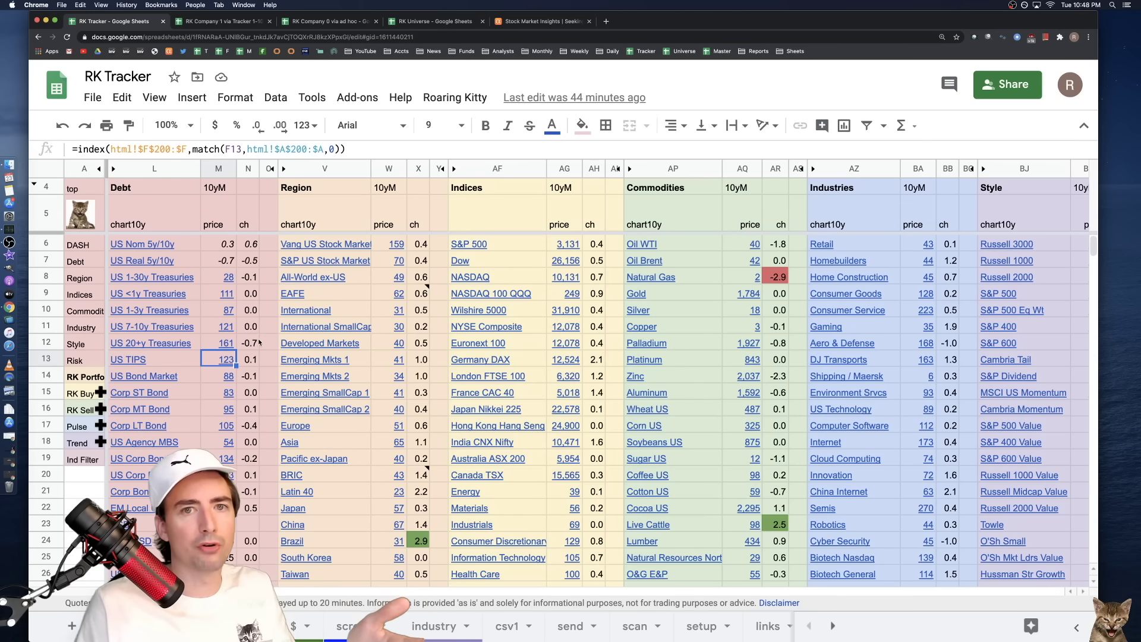
mouse_move(326, 335)
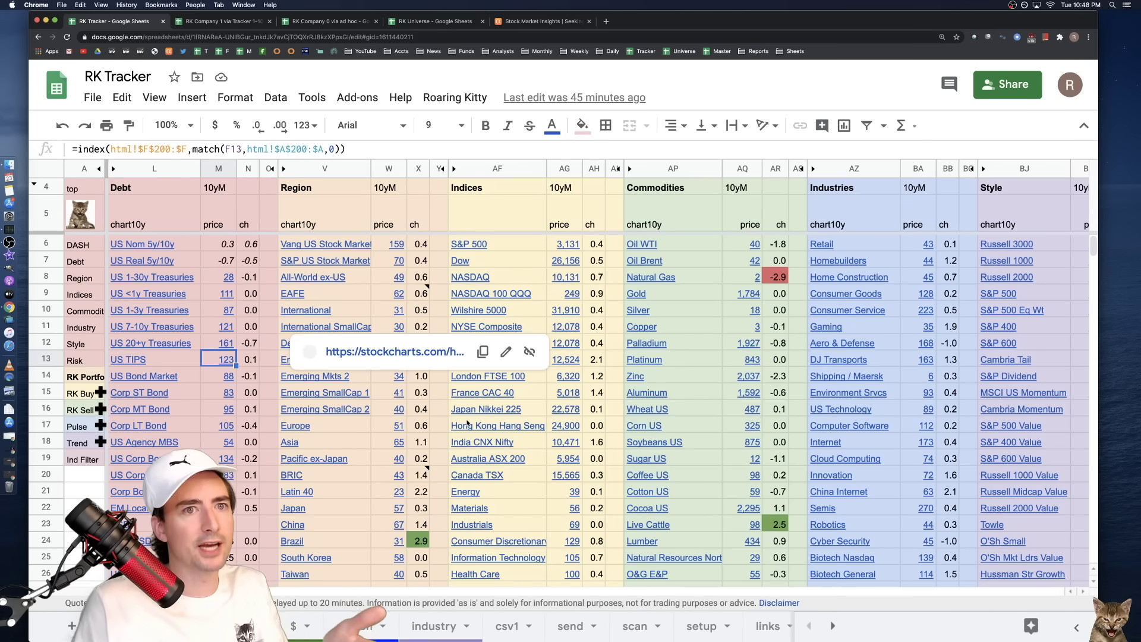
mouse_move(468, 422)
scroll(468, 422, down, 1)
scroll(282, 346, up, 1)
mouse_move(281, 346)
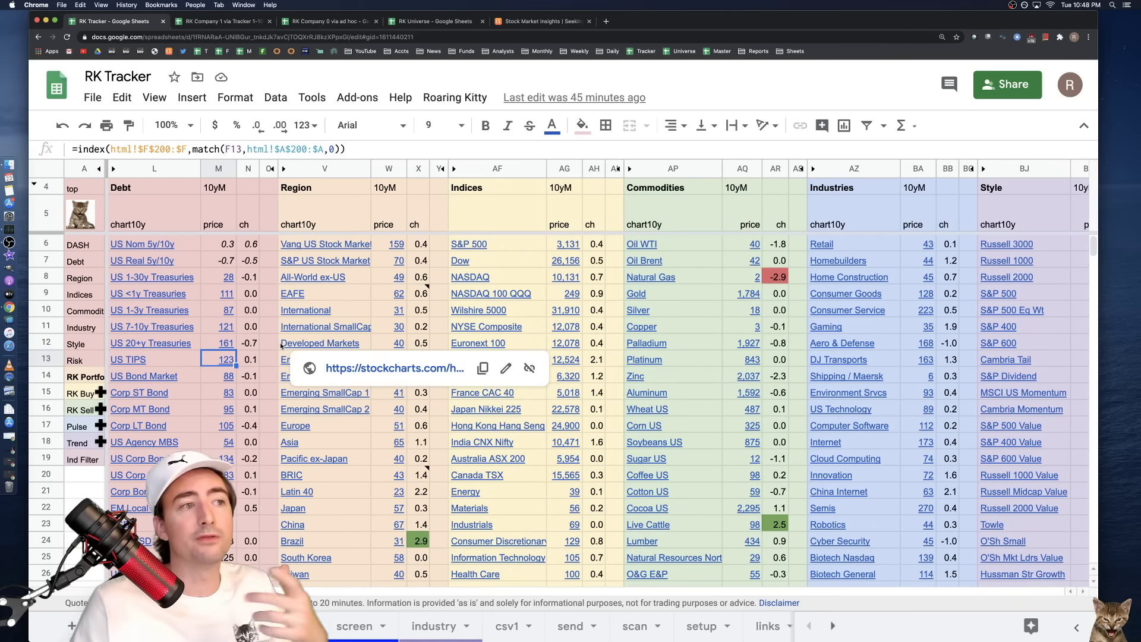
scroll(285, 386, down, 3)
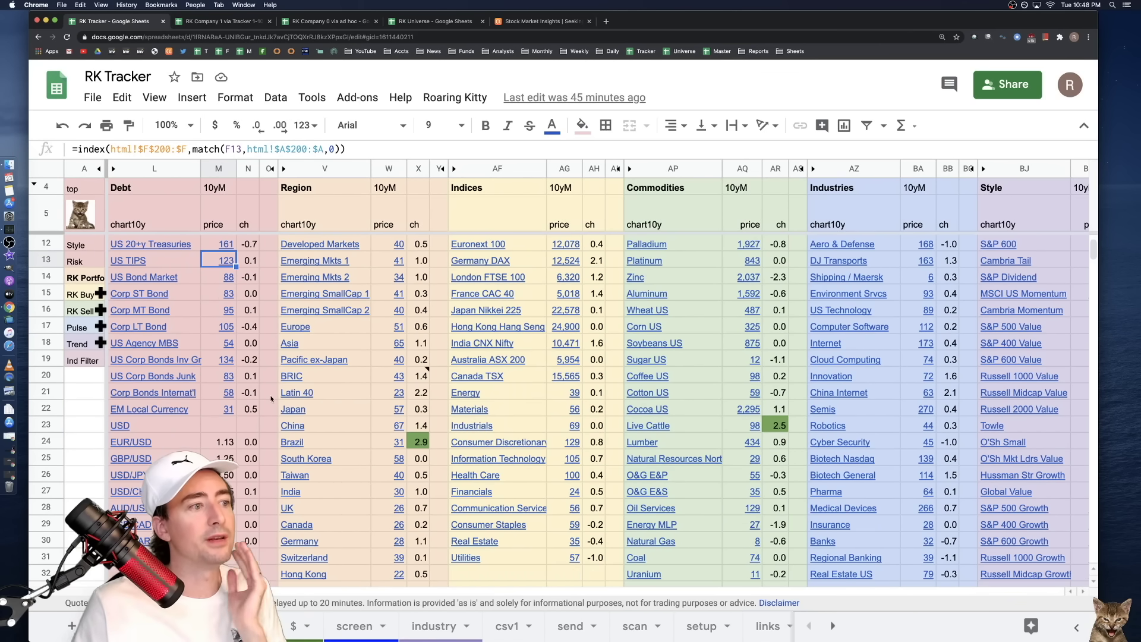
scroll(271, 398, up, 3)
scroll(250, 368, down, 2)
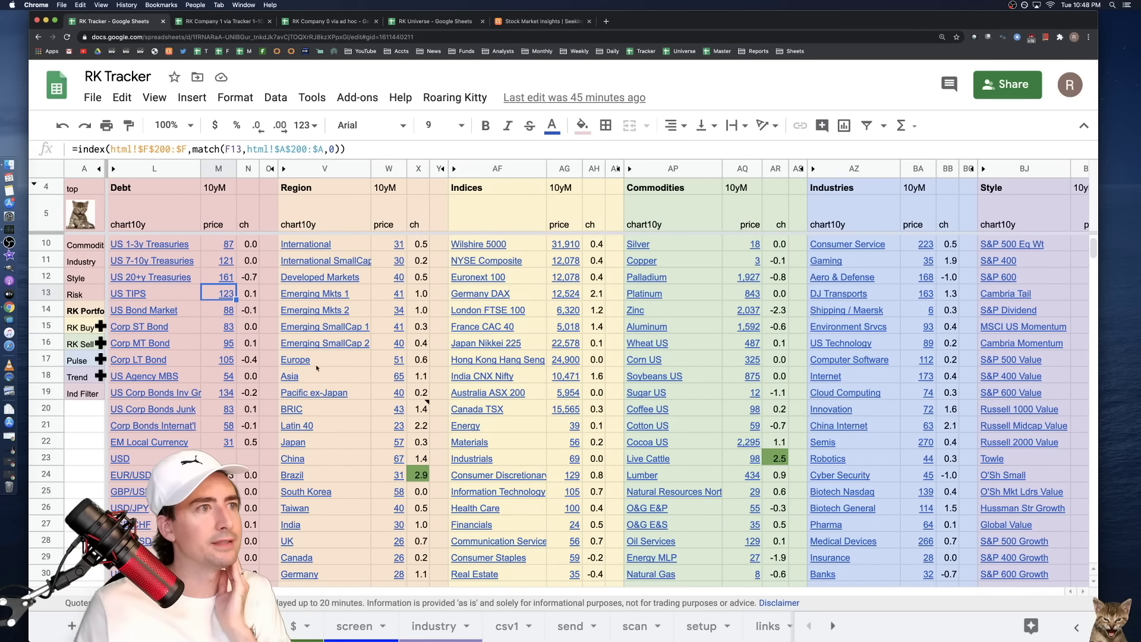
scroll(333, 380, up, 2)
mouse_move(342, 382)
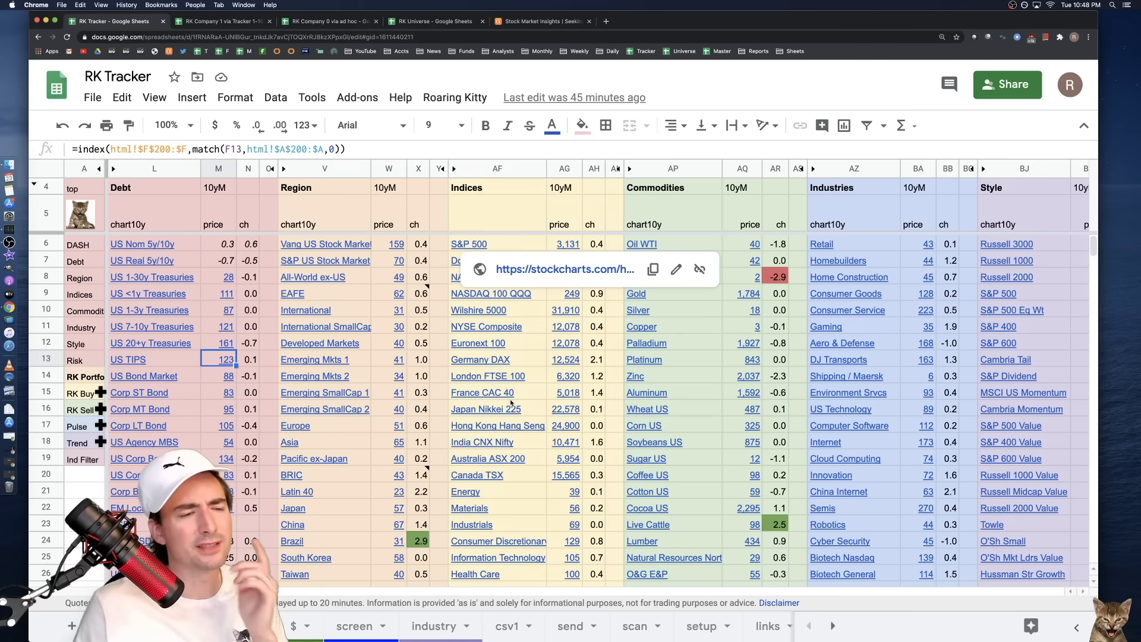
- Select Energy in the Indices list and look across the Commodities, Industries and Style lists
click(517, 490)
scroll(518, 416, down, 3)
scroll(556, 445, up, 3)
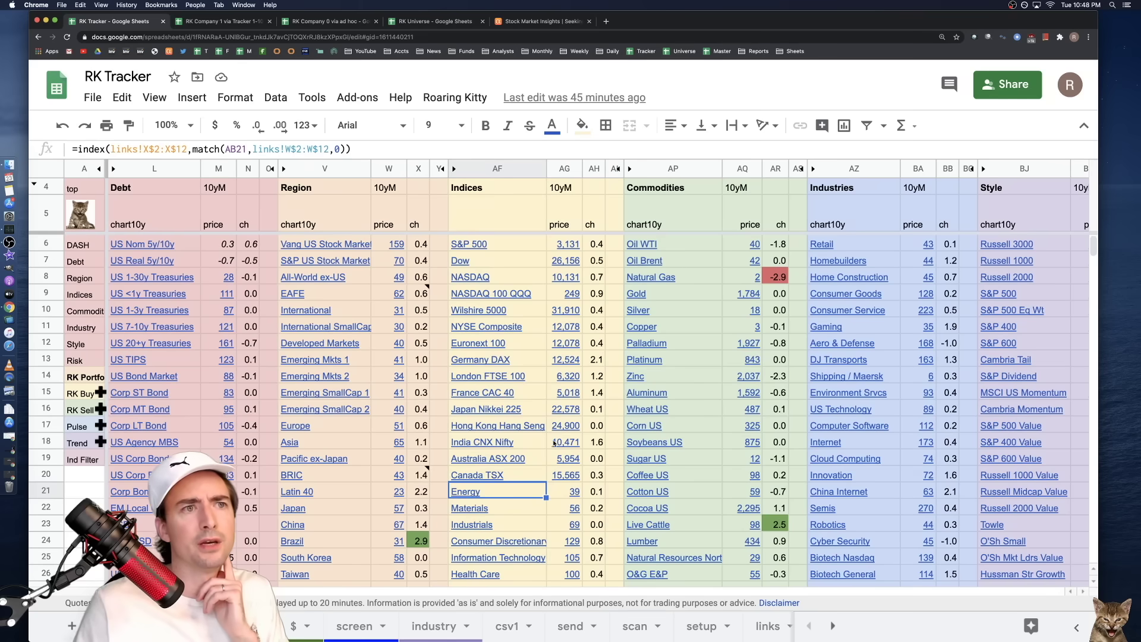
scroll(860, 259, right, 5)
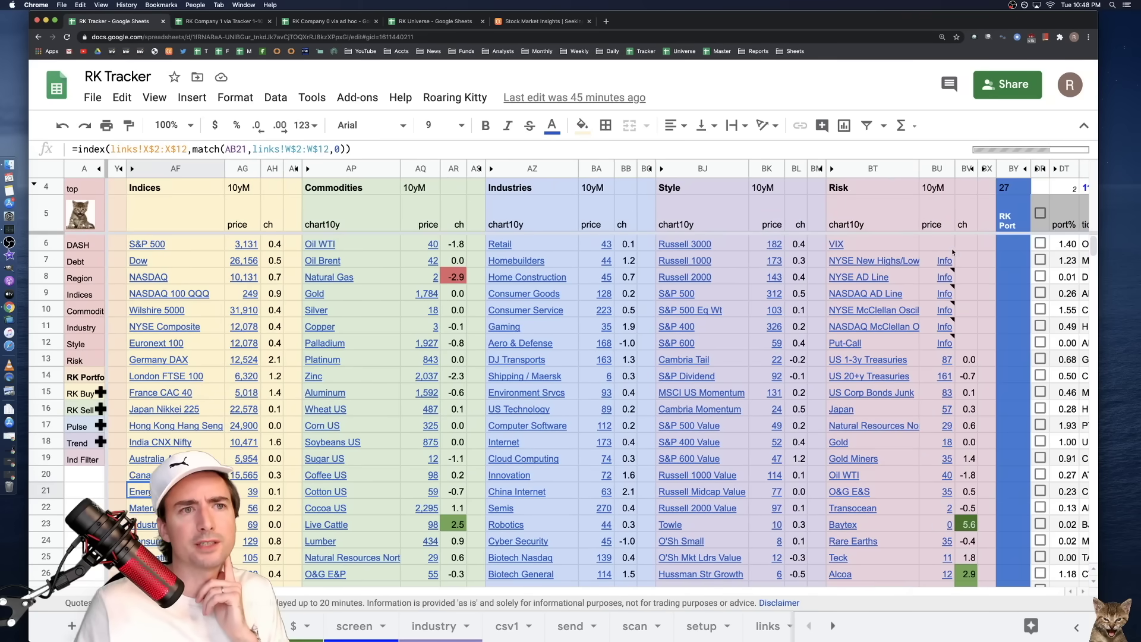
mouse_move(724, 290)
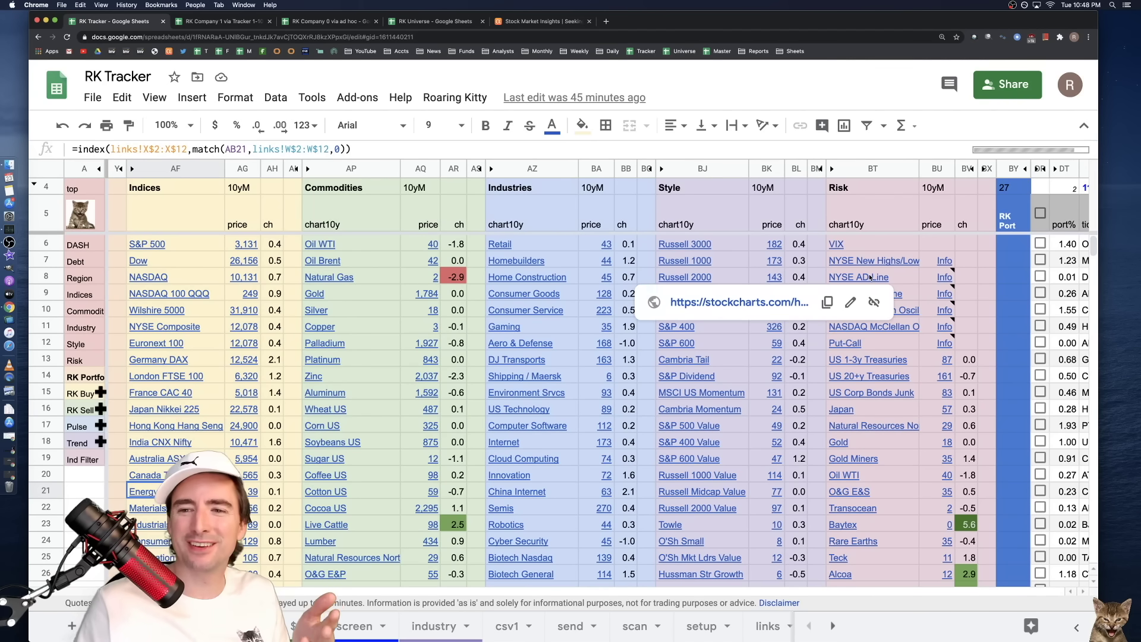
- Examine the Risk list from NYSE New Highs/Lows through the treasury, gold, oil, metals and homebuilder entries
click(891, 257)
scroll(865, 357, down, 2)
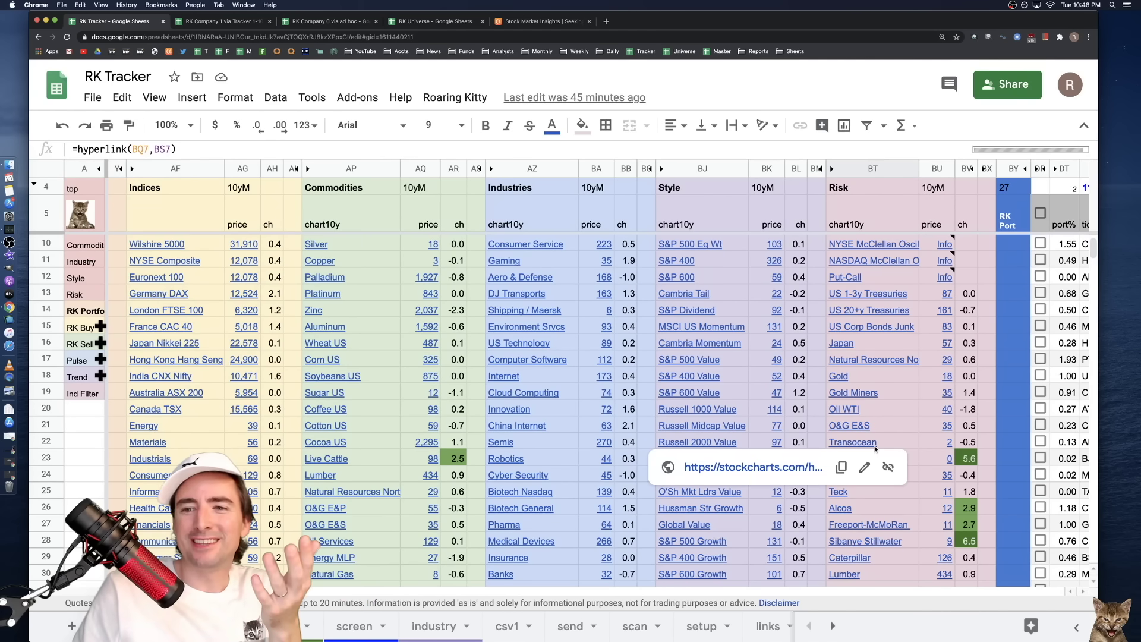
click(884, 411)
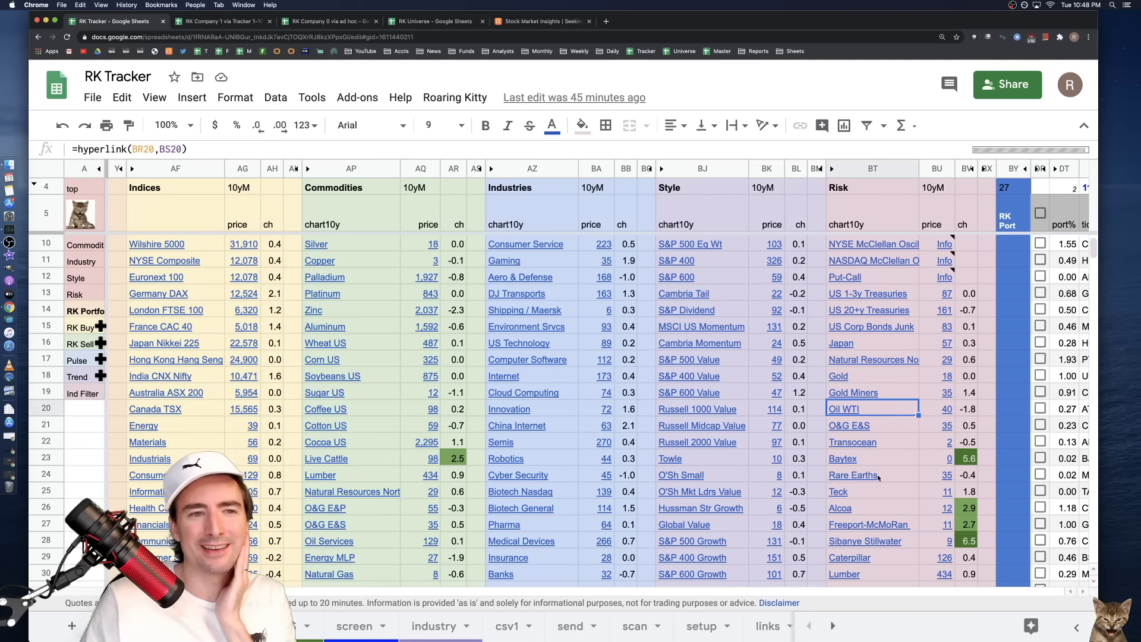
mouse_move(881, 475)
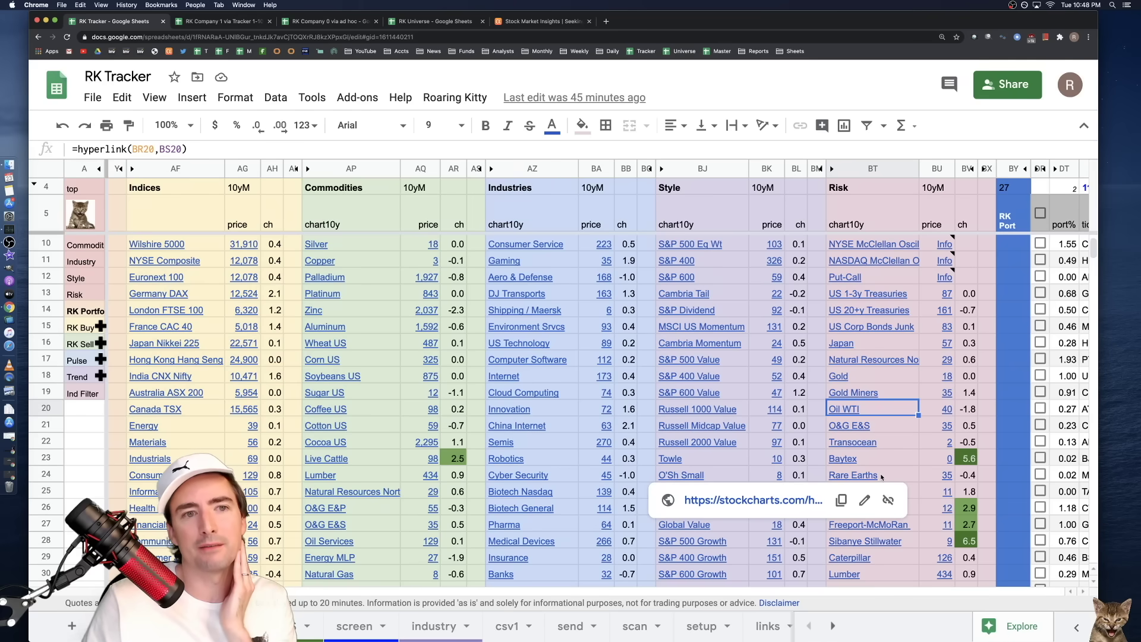
mouse_move(888, 397)
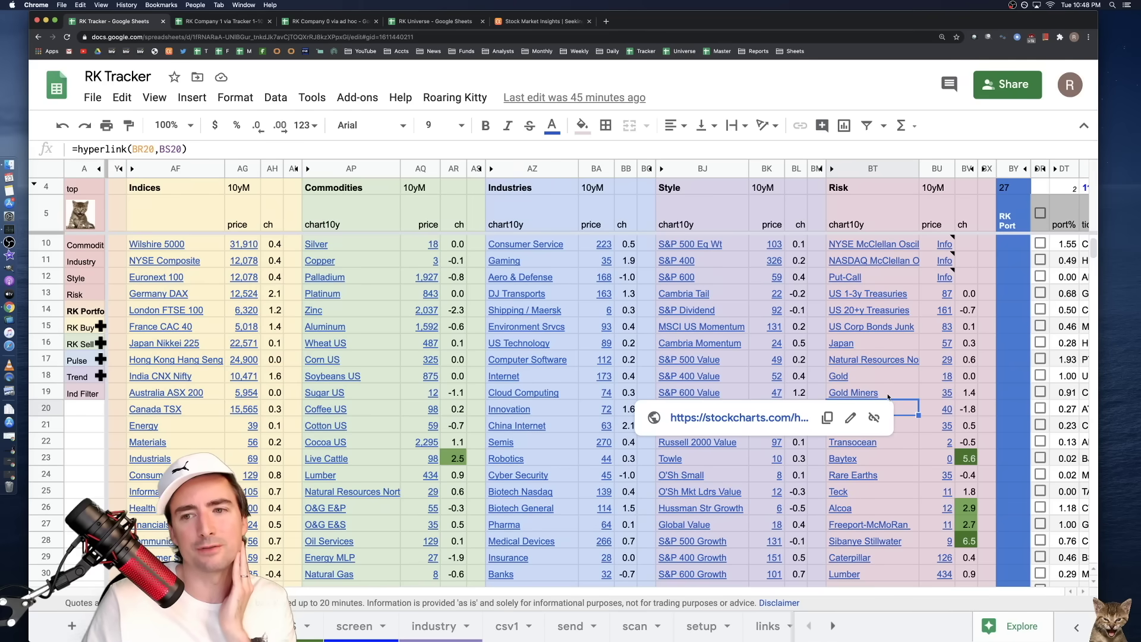
click(890, 381)
scroll(891, 383, down, 1)
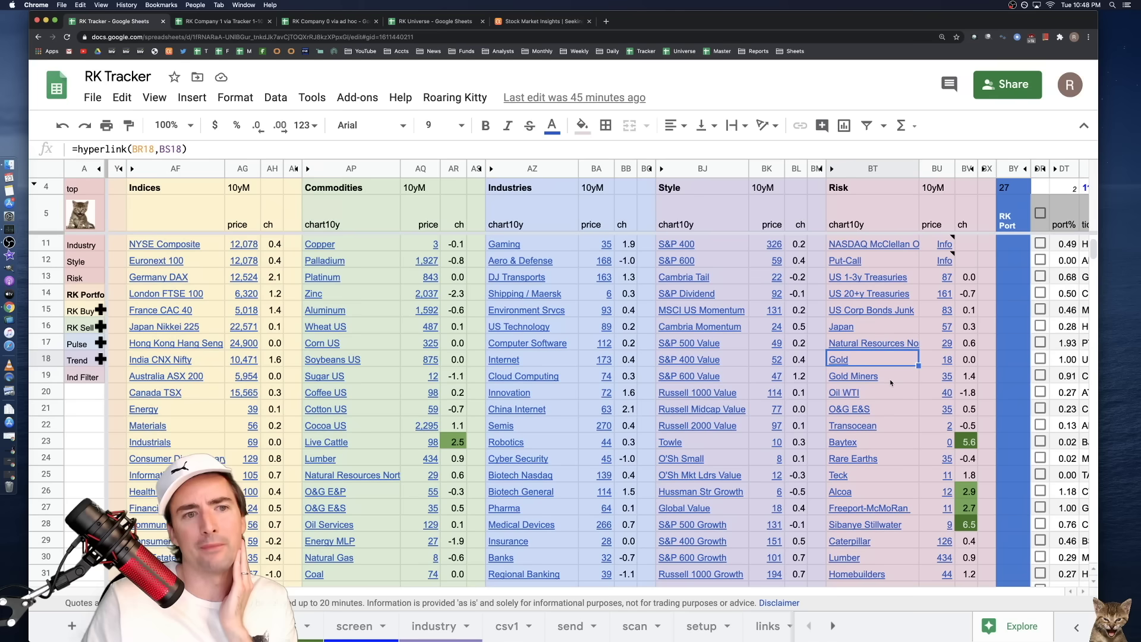
mouse_move(896, 440)
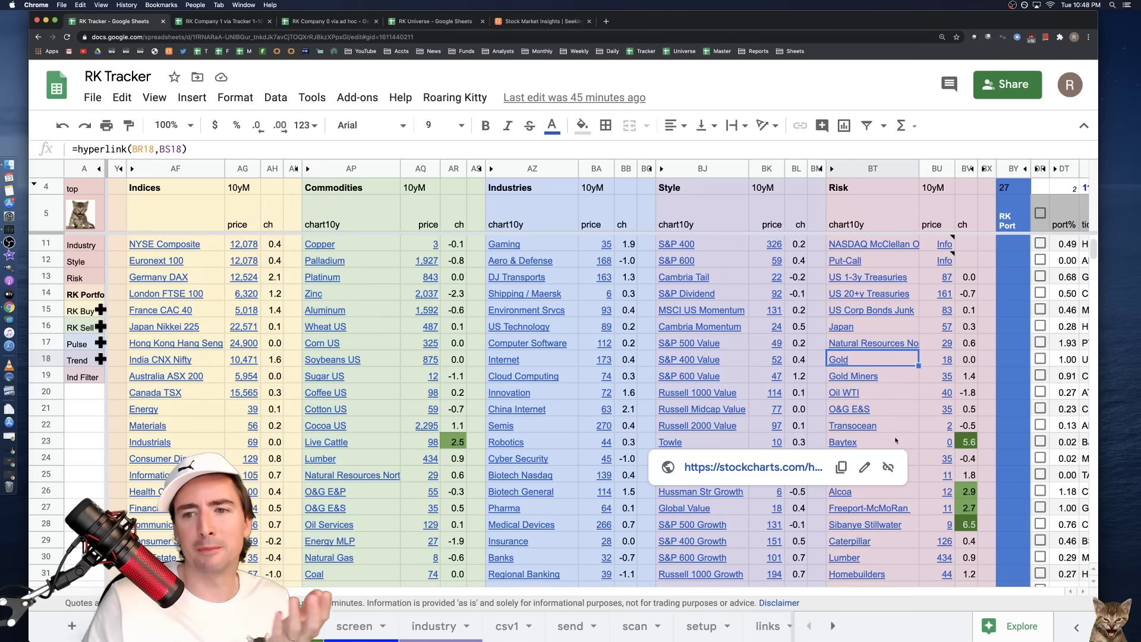
mouse_move(893, 524)
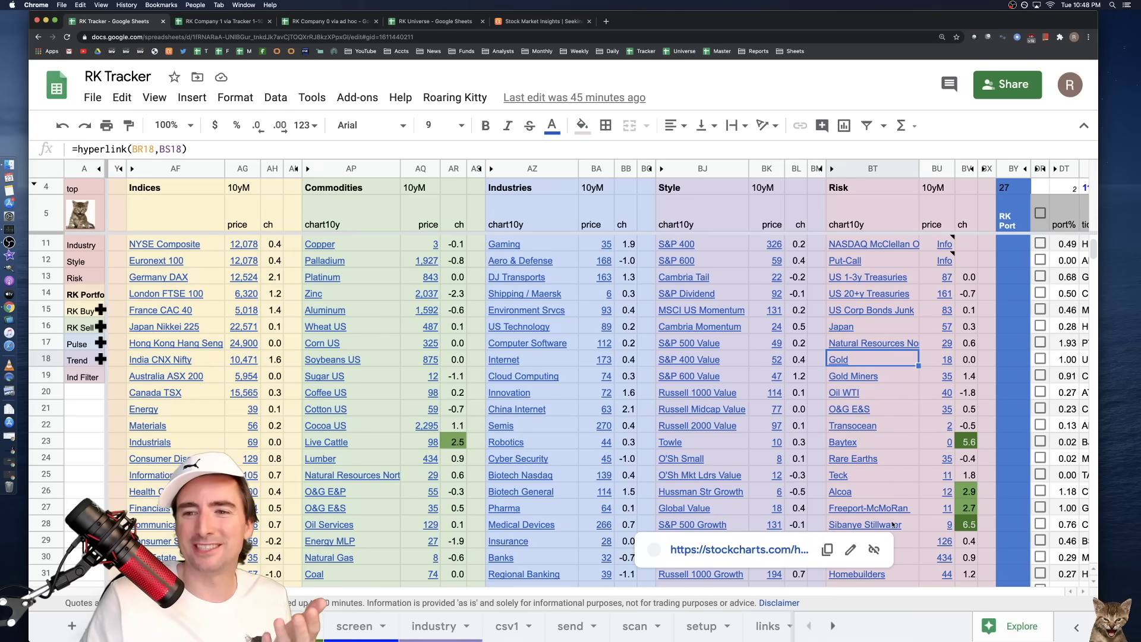
scroll(893, 524, down, 3)
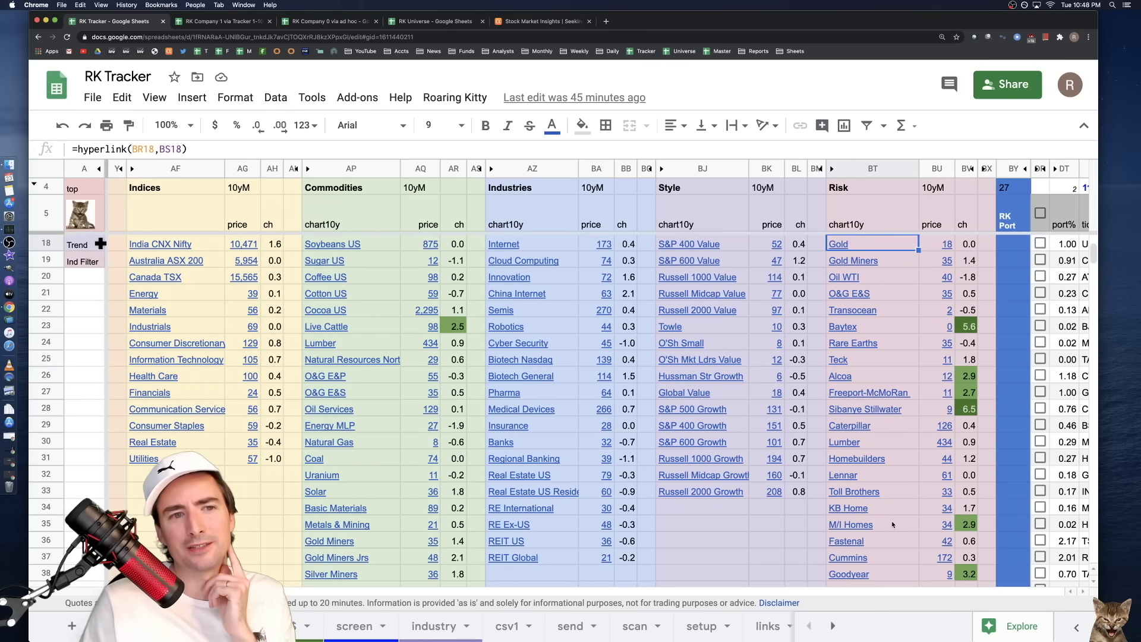
scroll(890, 510, down, 1)
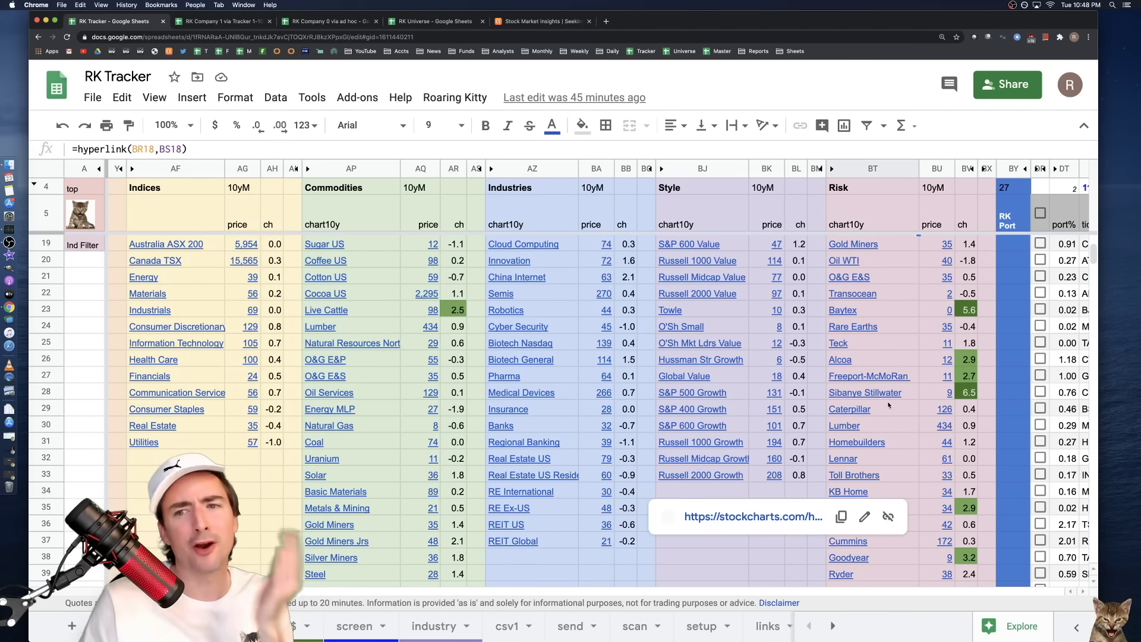
- Open the StockCharts chart linked from the Rare Earths price in the Risk list and close it after viewing
click(947, 328)
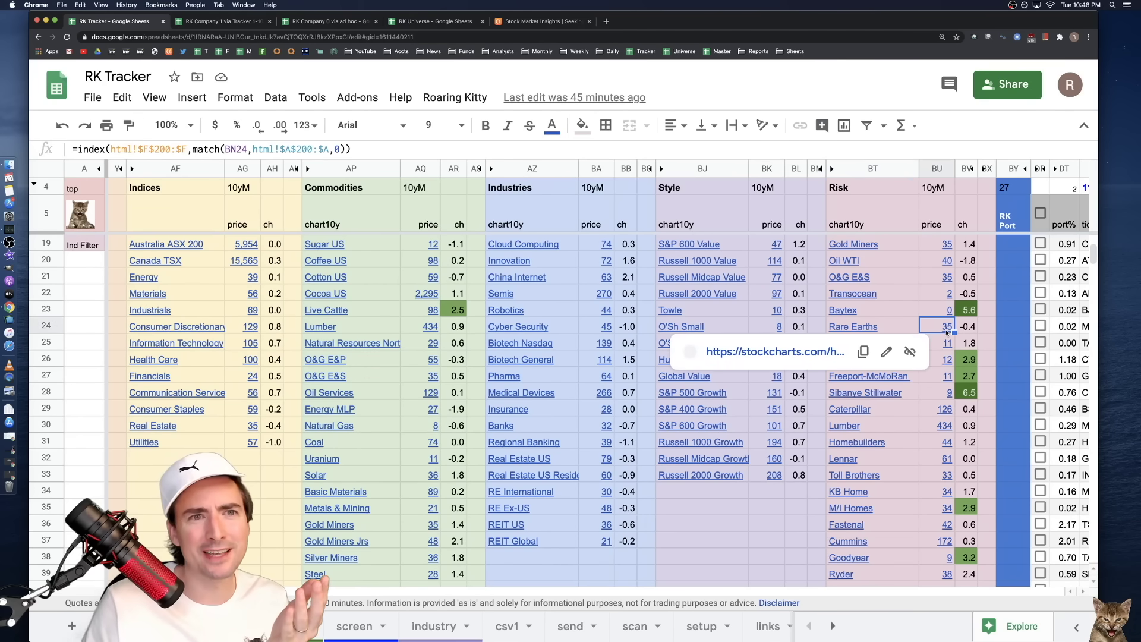
click(819, 352)
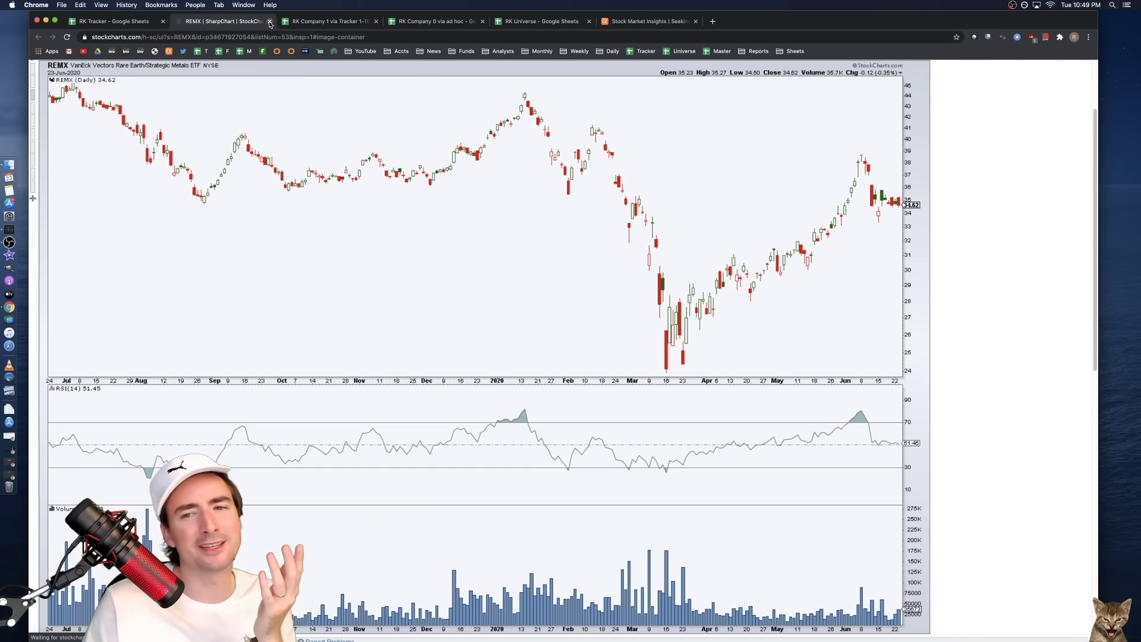
click(270, 22)
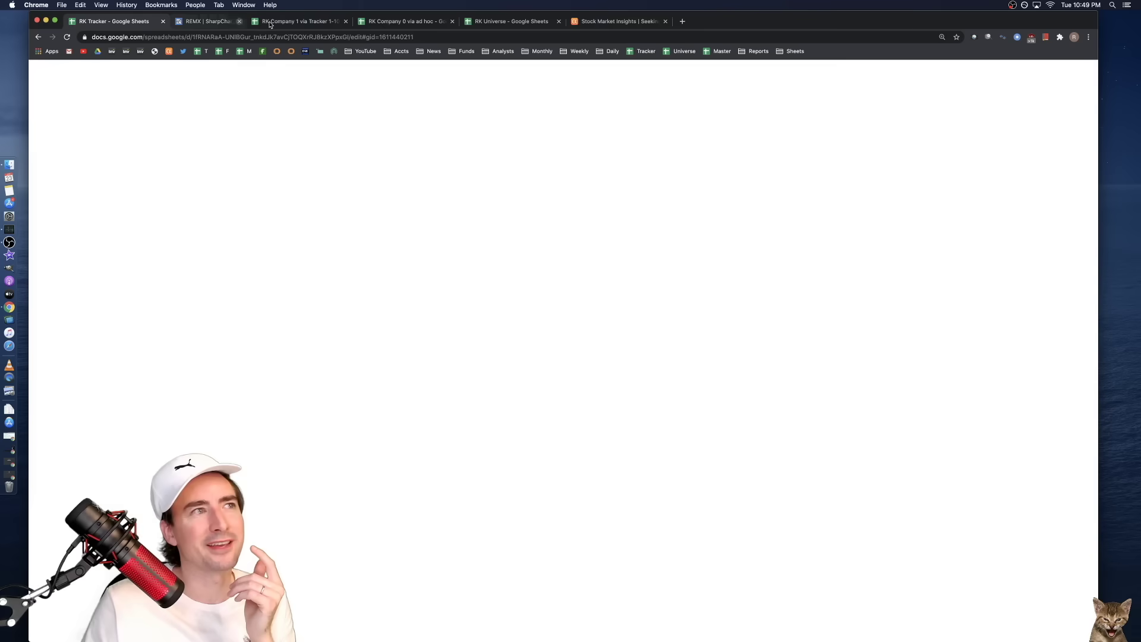
- Examine the rest of the Risk list from Rare Earths down to Momentum, selecting Bitcoin Trust and Bitcoin
click(879, 324)
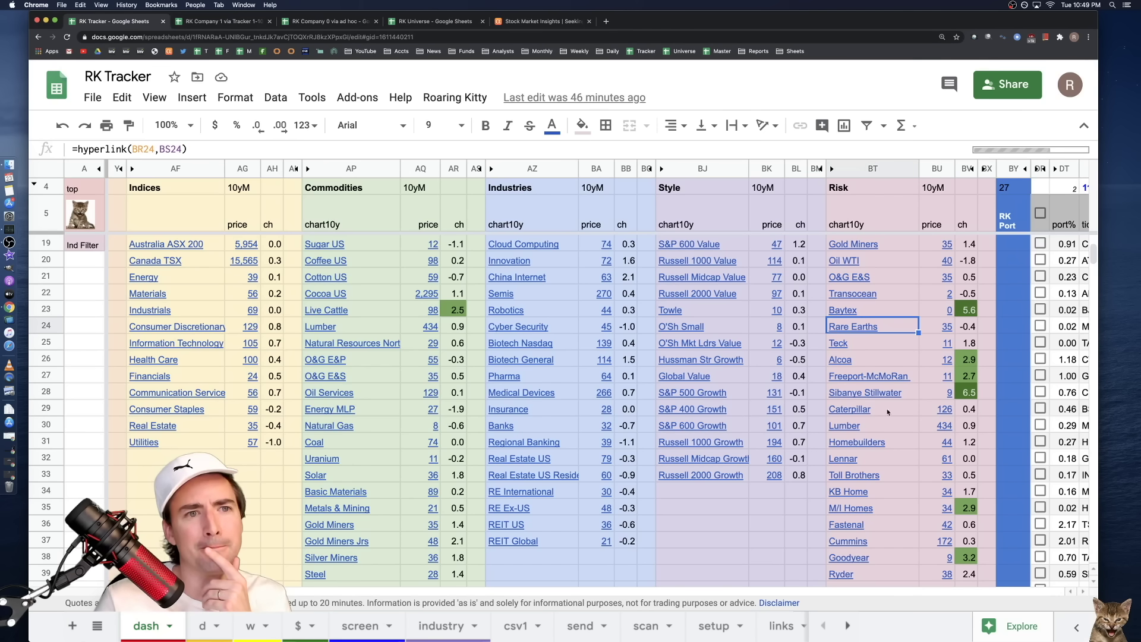
scroll(894, 403, down, 3)
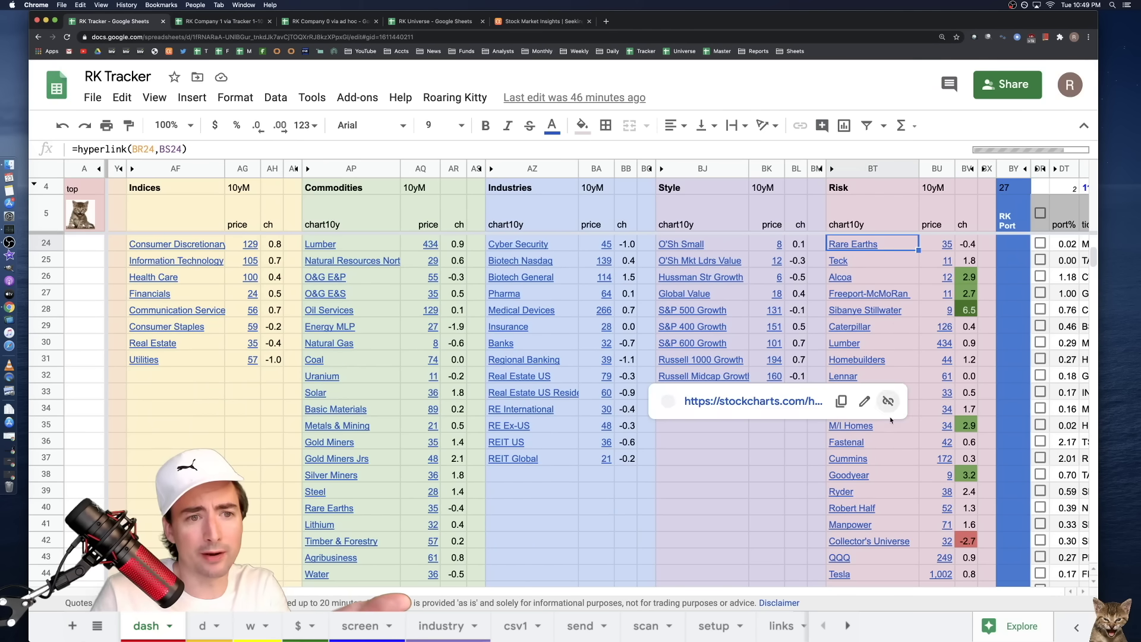
scroll(900, 475, down, 3)
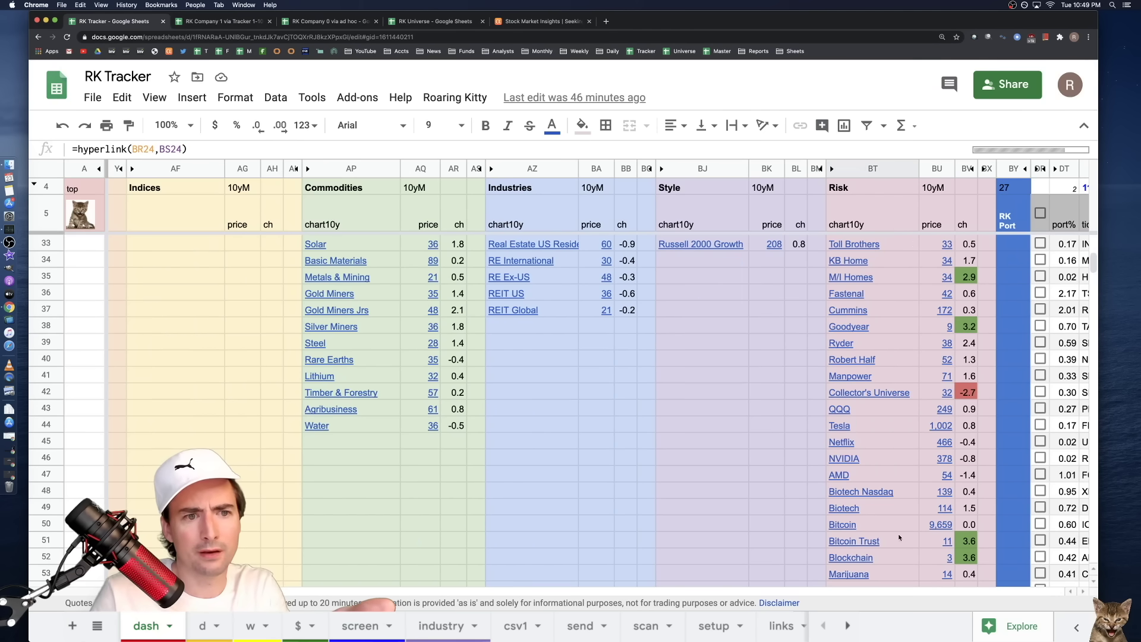
scroll(889, 493, down, 2)
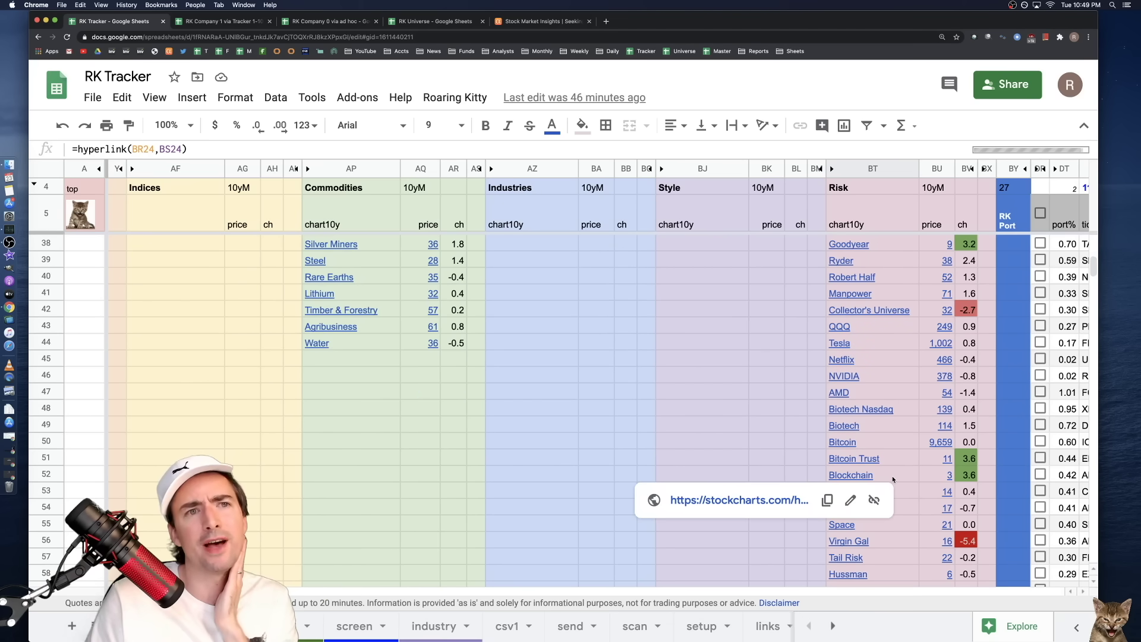
click(889, 458)
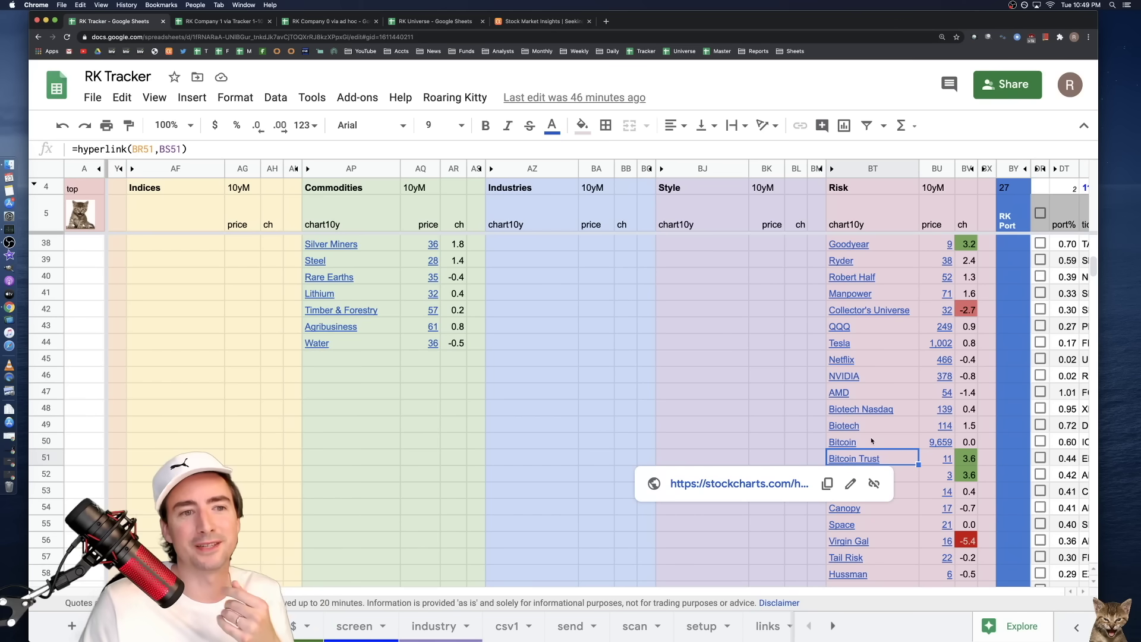
click(872, 440)
scroll(886, 476, down, 3)
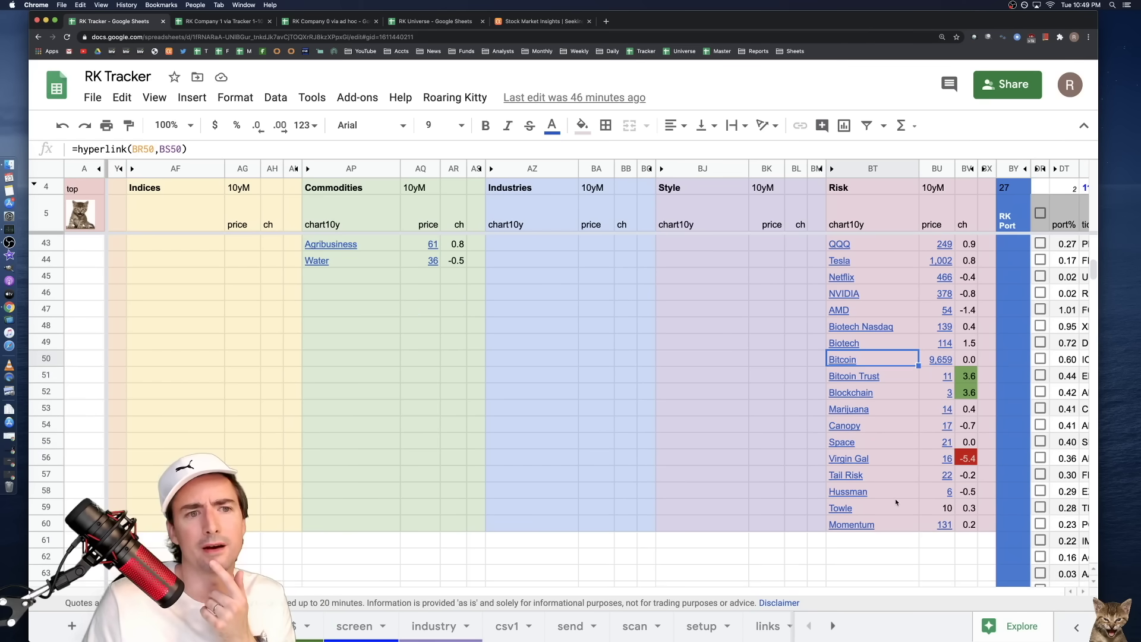
scroll(897, 502, up, 3)
- View the StockCharts chart linked from the Hussman price in the Risk list and close it
scroll(898, 502, down, 2)
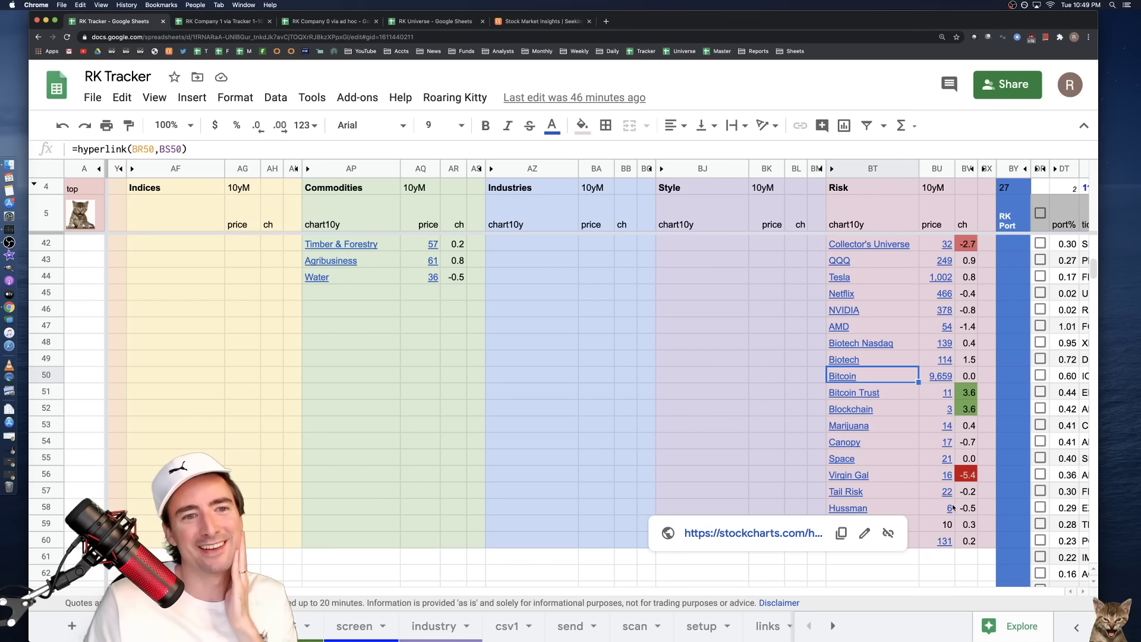
click(802, 535)
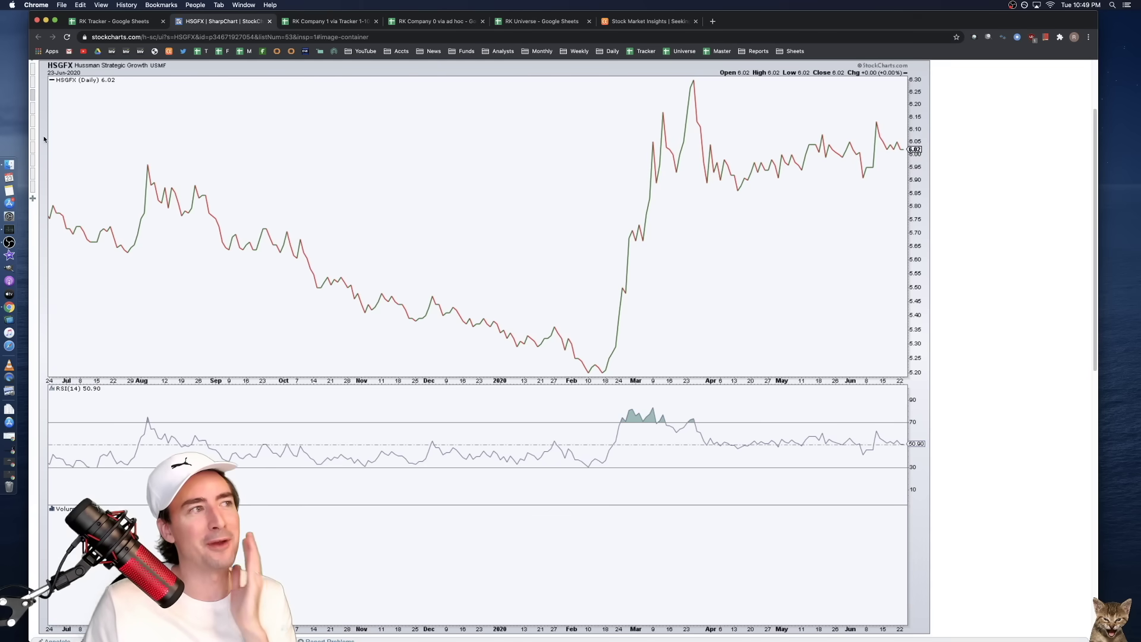
click(268, 22)
- Return to the start of the dash lists, select NYSE McClellan Oscillator and review the categories from Debt across to Risk
scroll(964, 386, up, 10)
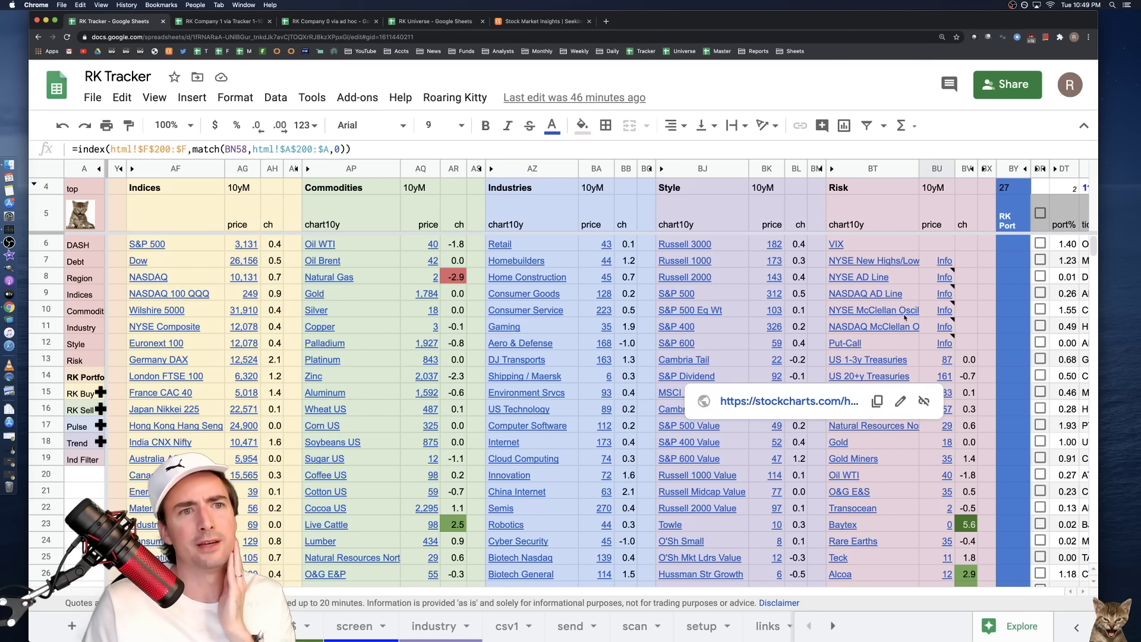
click(880, 309)
scroll(798, 278, left, 5)
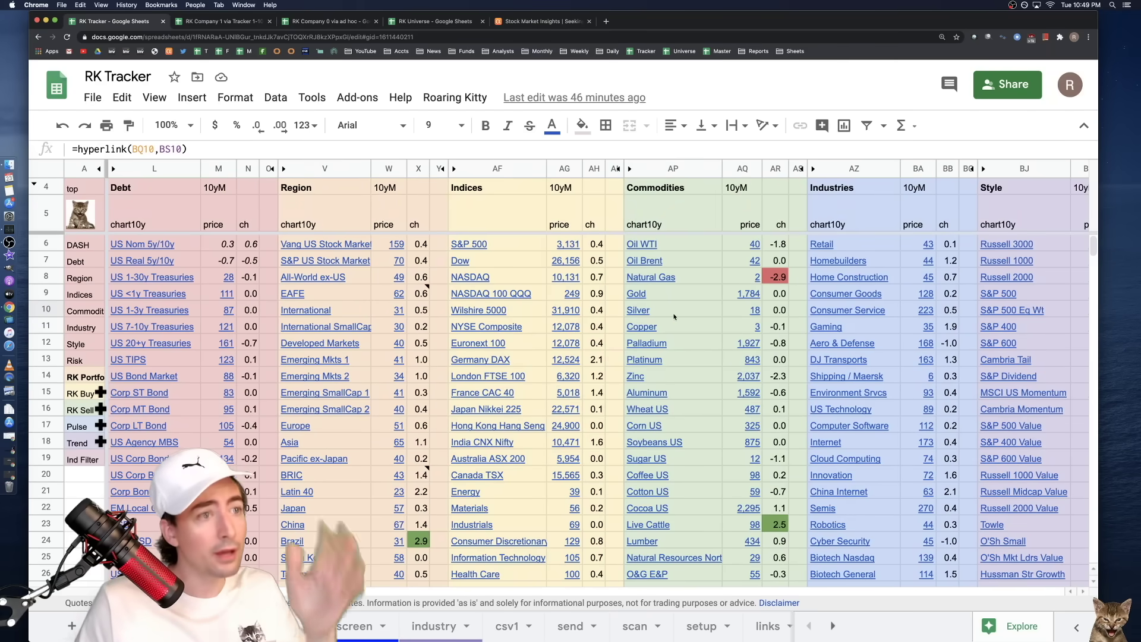
scroll(734, 269, right, 5)
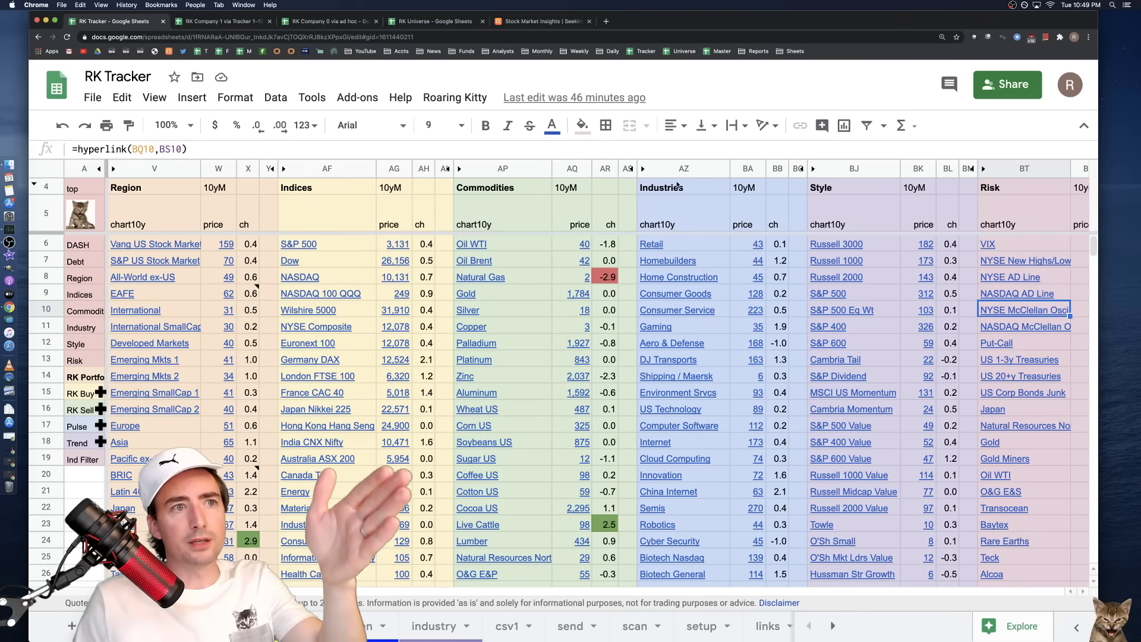
- Open the weekly StockCharts chart linked from Retail in the Industries list and close it after viewing
click(657, 249)
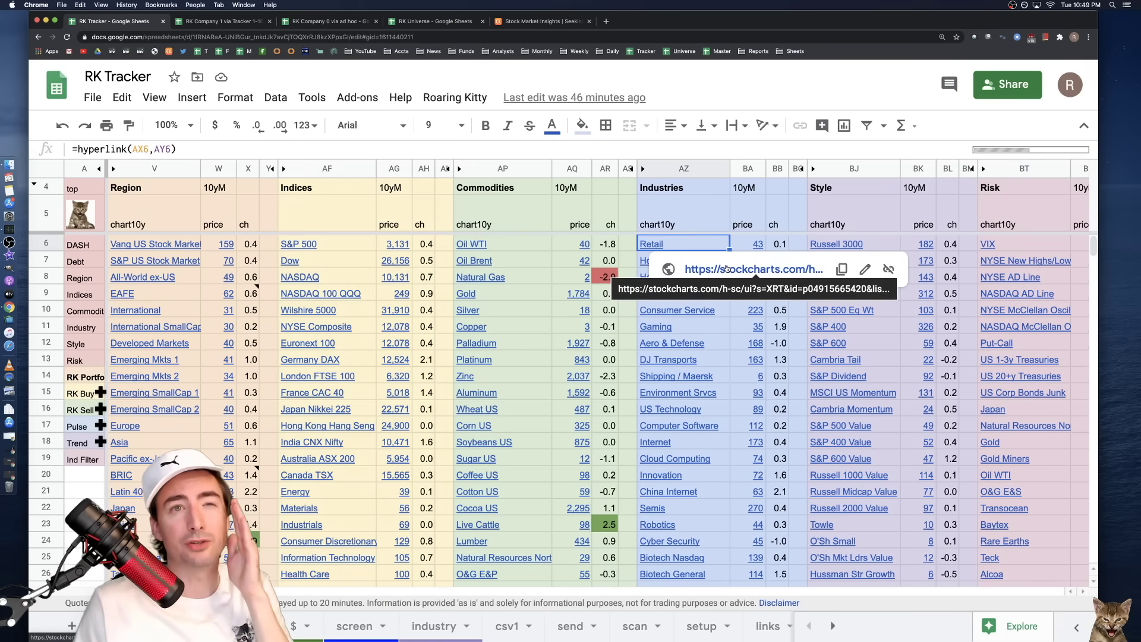
click(727, 268)
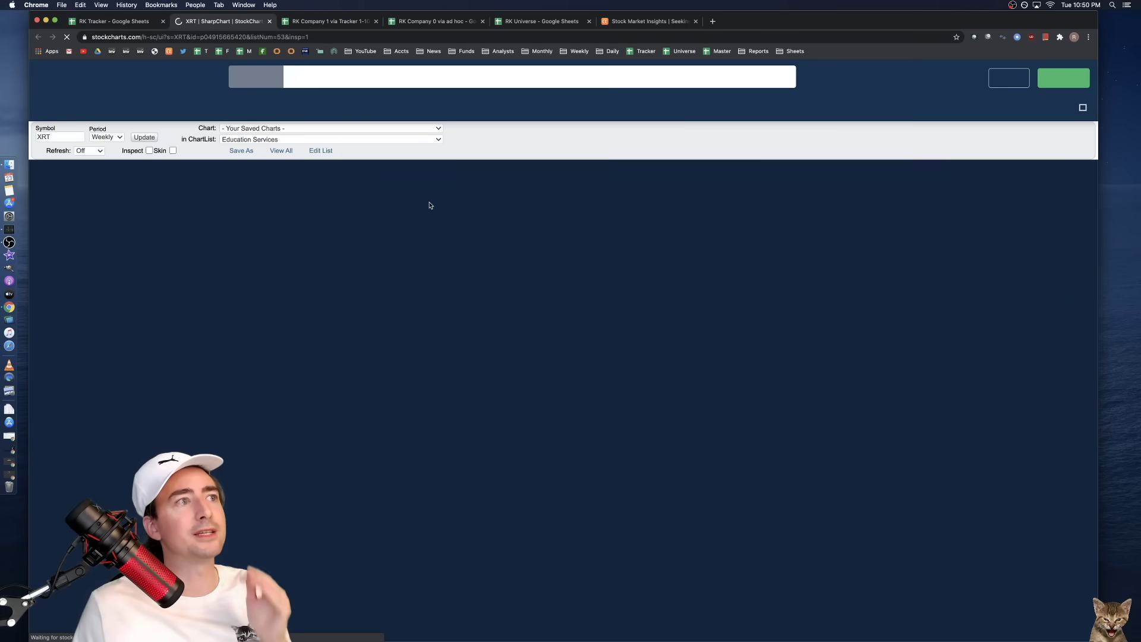
scroll(511, 326, down, 5)
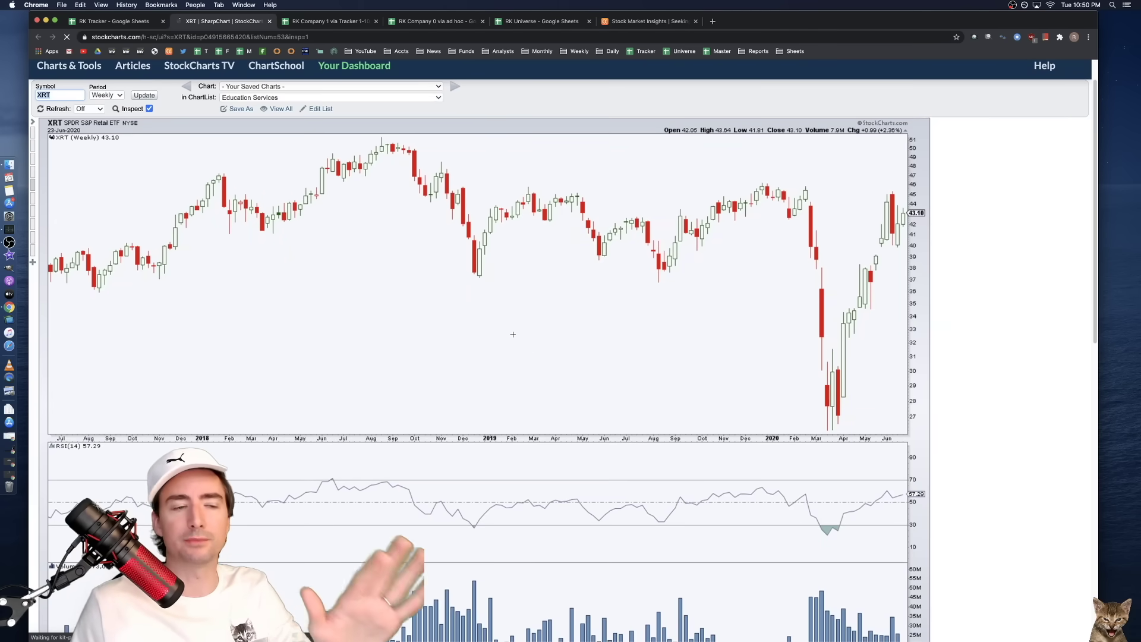
click(270, 22)
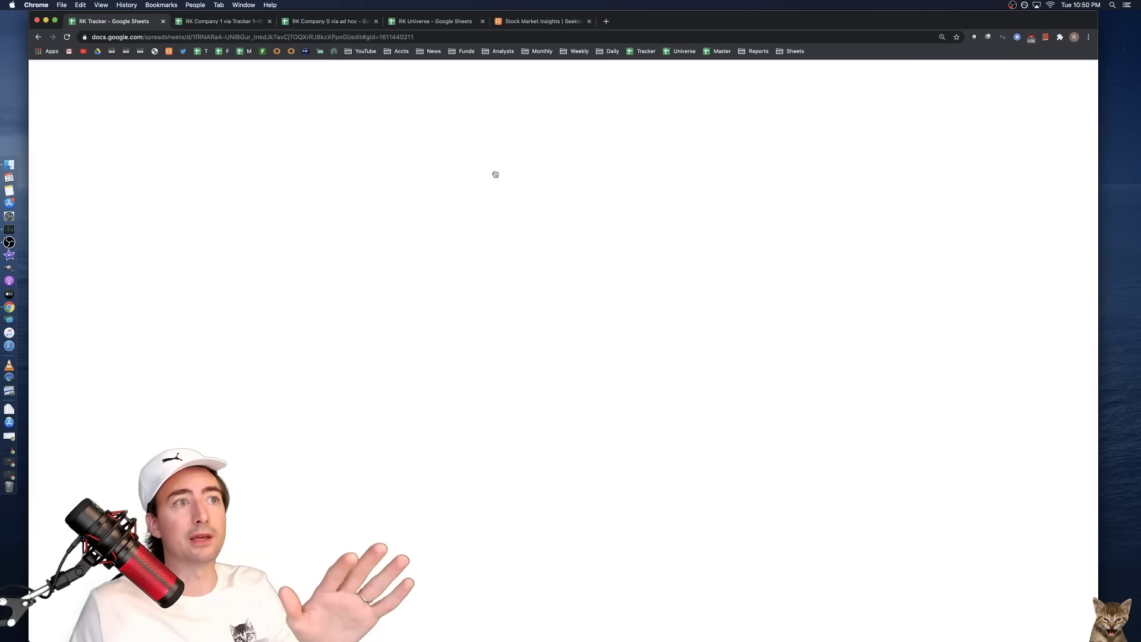
- Select the chart10y and Industries headings, then view the daily StockCharts chart linked from the Retail price and close it
click(668, 226)
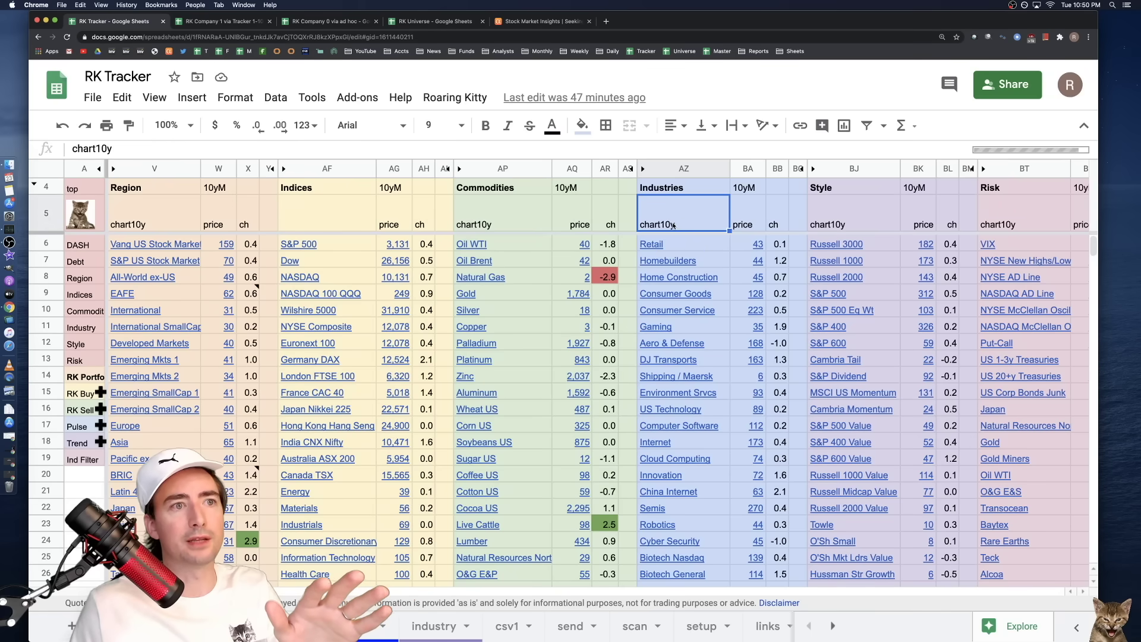
click(664, 189)
click(761, 249)
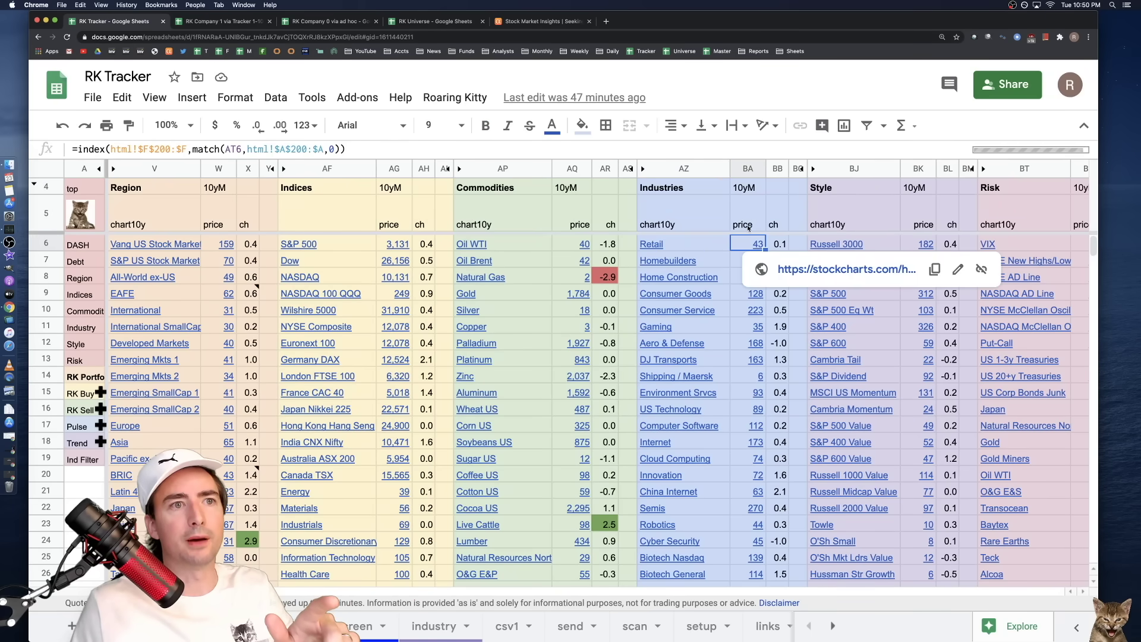
click(819, 270)
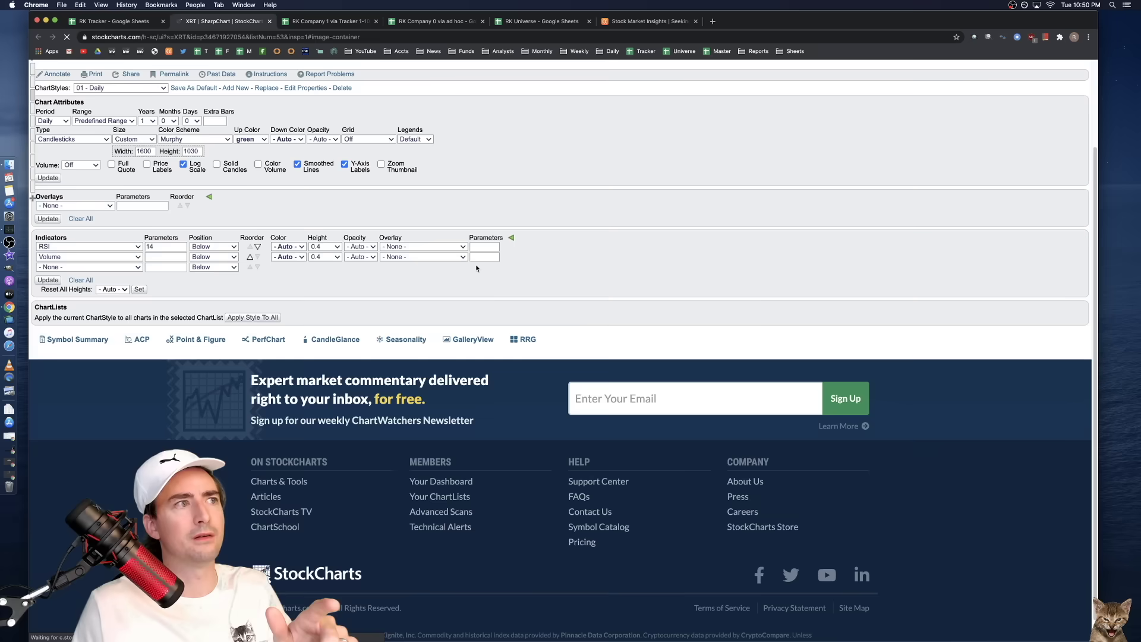
scroll(491, 262, down, 3)
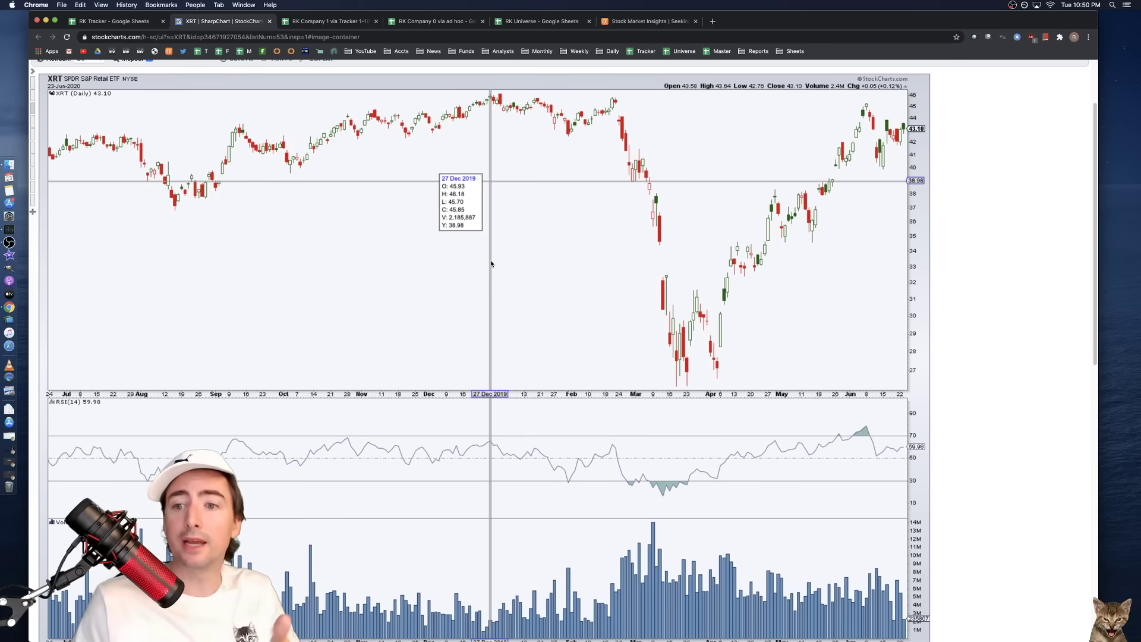
click(269, 23)
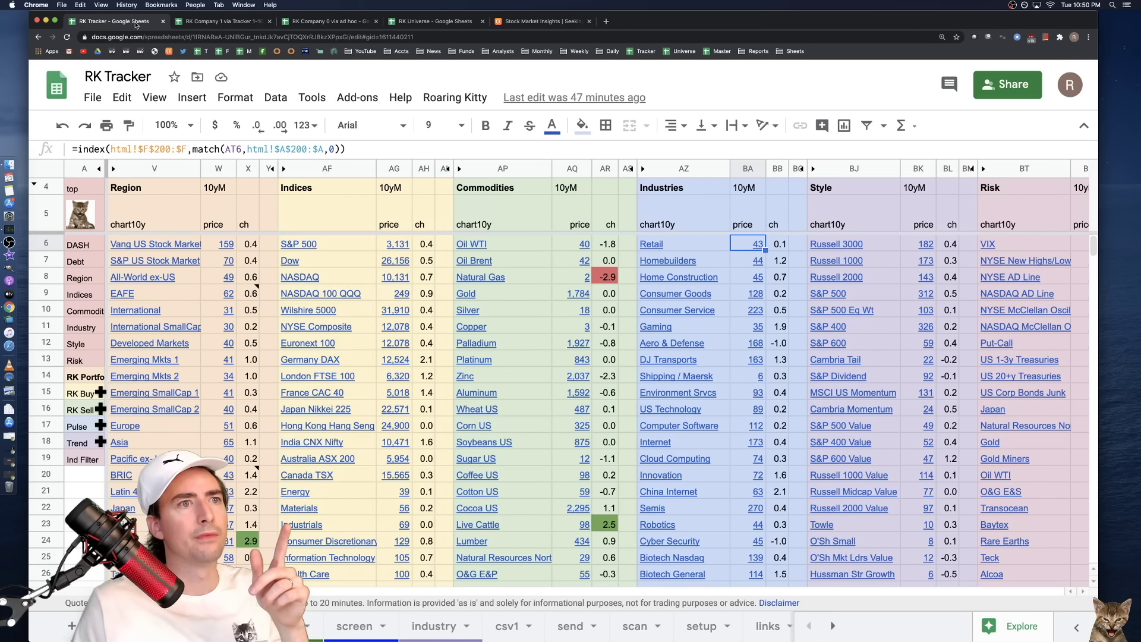
- Open the StockCharts list linked from the Industries heading and examine the Energy, Materials and Industrials charts against the S&P 500
click(661, 187)
click(735, 218)
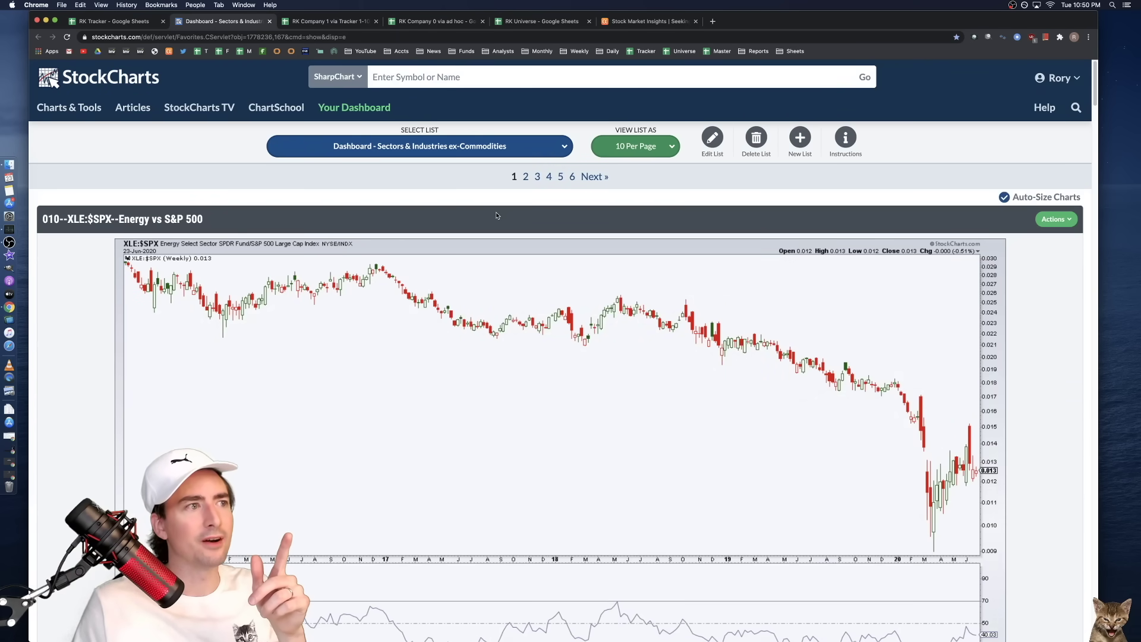
scroll(497, 215, down, 1)
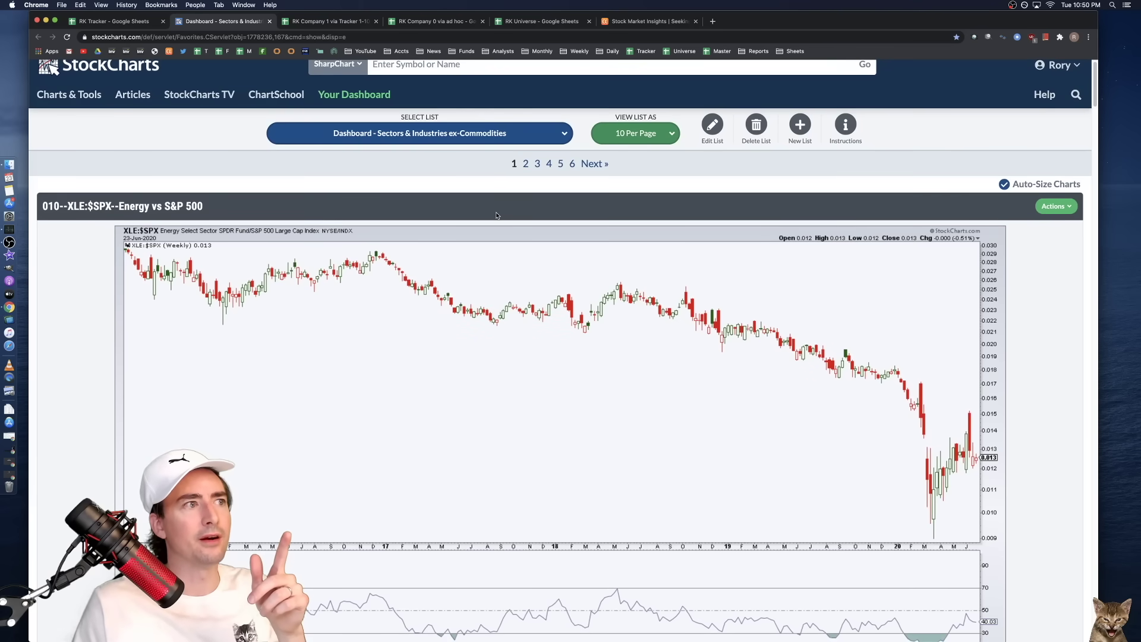
scroll(497, 215, down, 10)
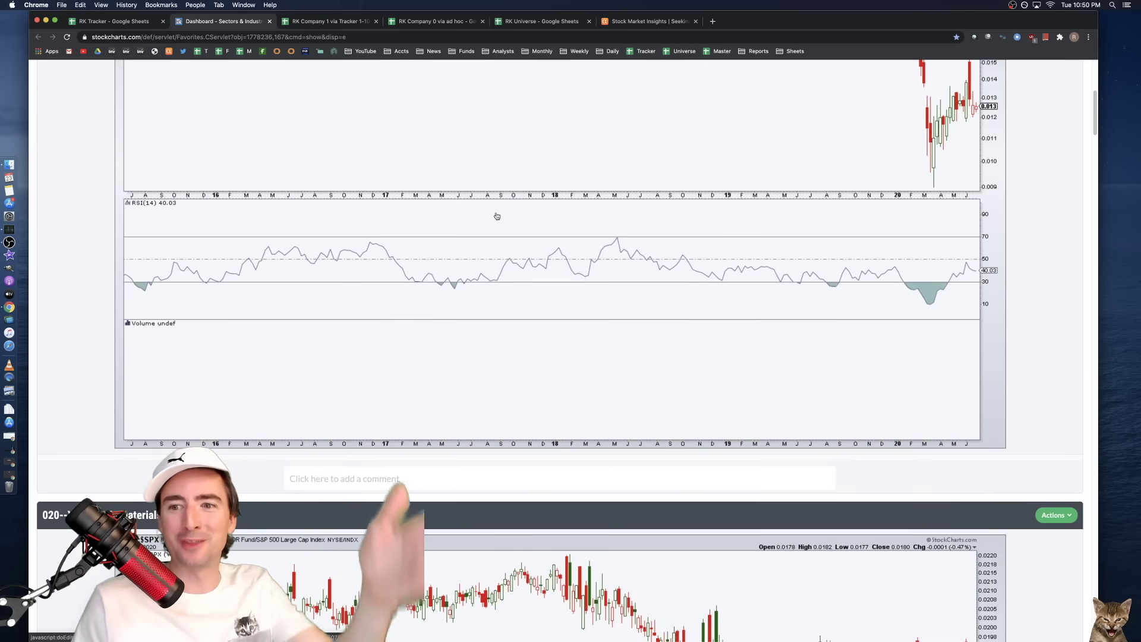
scroll(497, 215, down, 12)
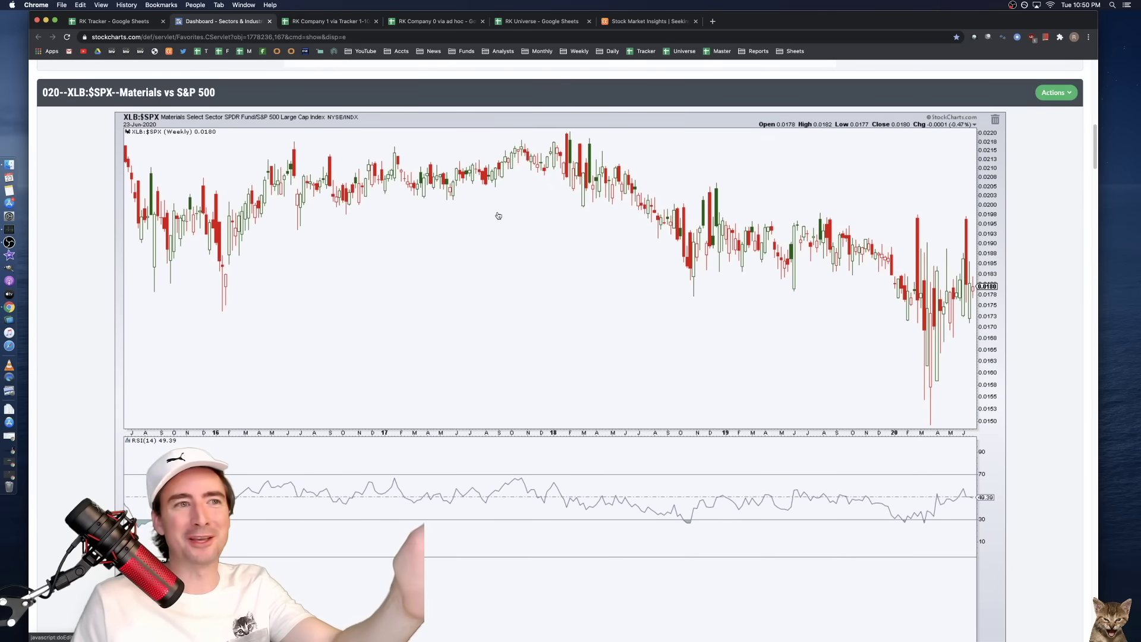
scroll(498, 216, down, 4)
scroll(498, 216, down, 9)
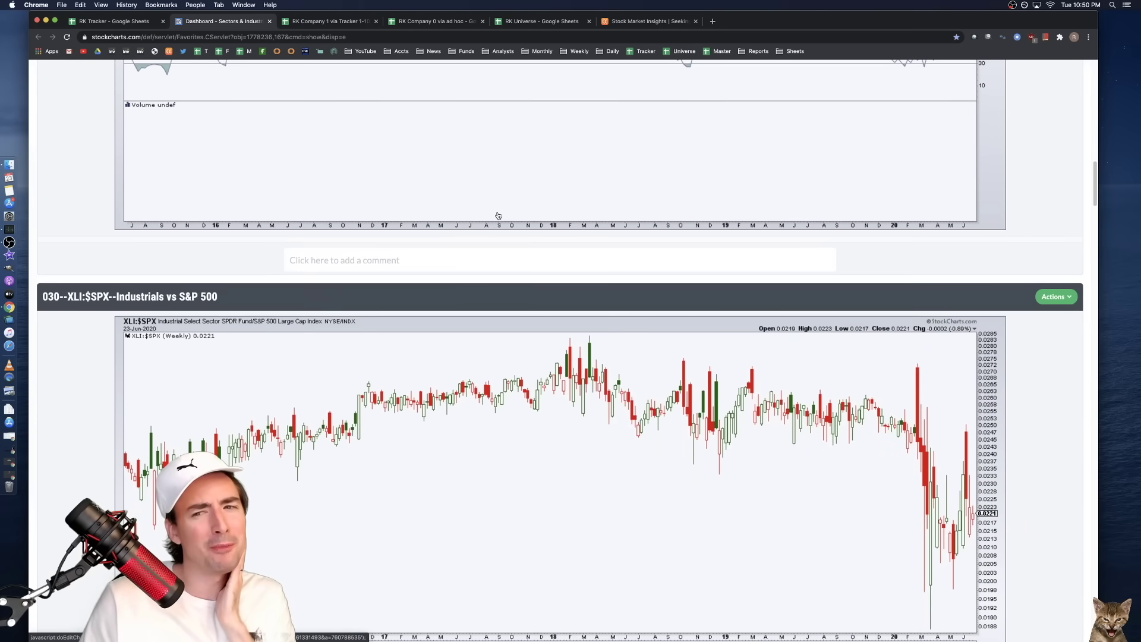
scroll(498, 216, down, 4)
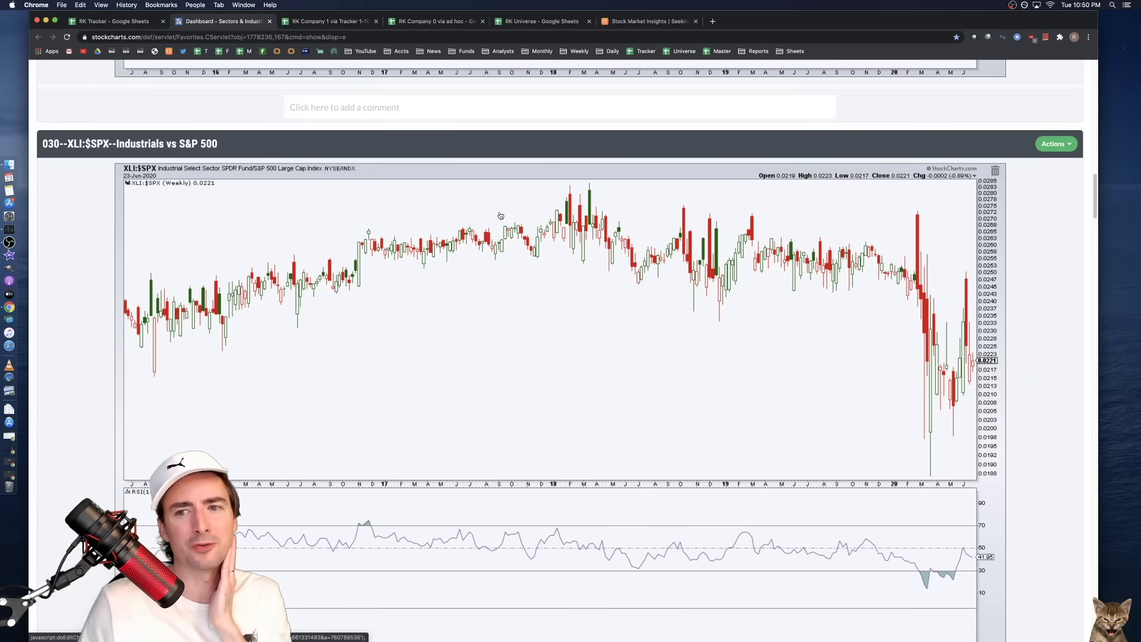
scroll(501, 216, down, 4)
scroll(500, 216, up, 2)
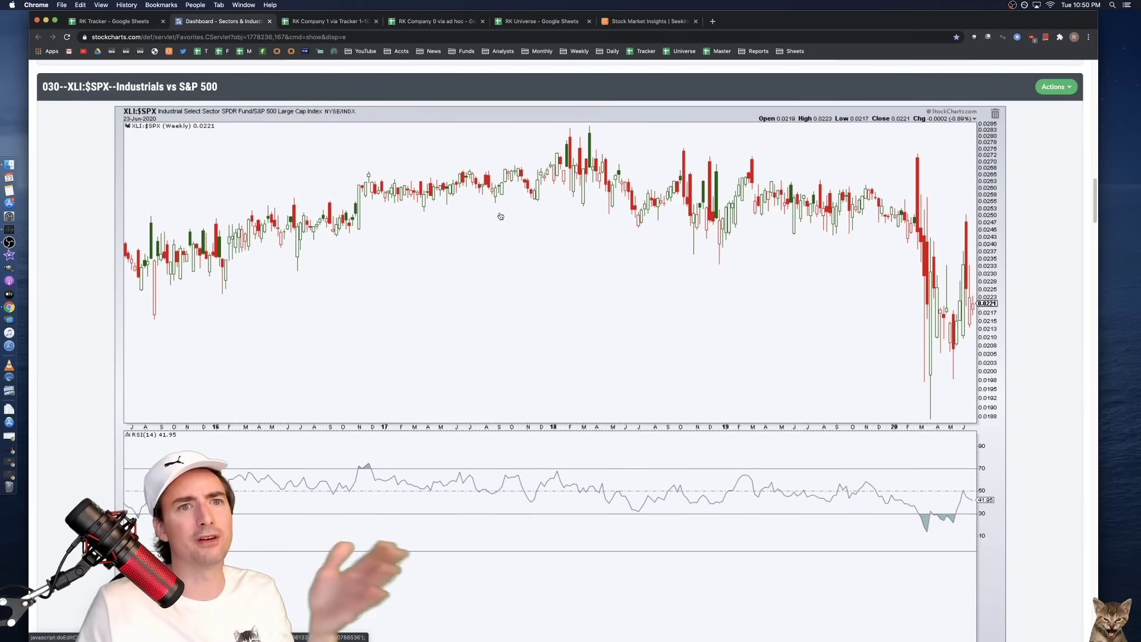
- Review the Consumer Discretionary, Information Technology and Health Care charts against the S&P 500, then close the StockCharts list
scroll(500, 216, down, 15)
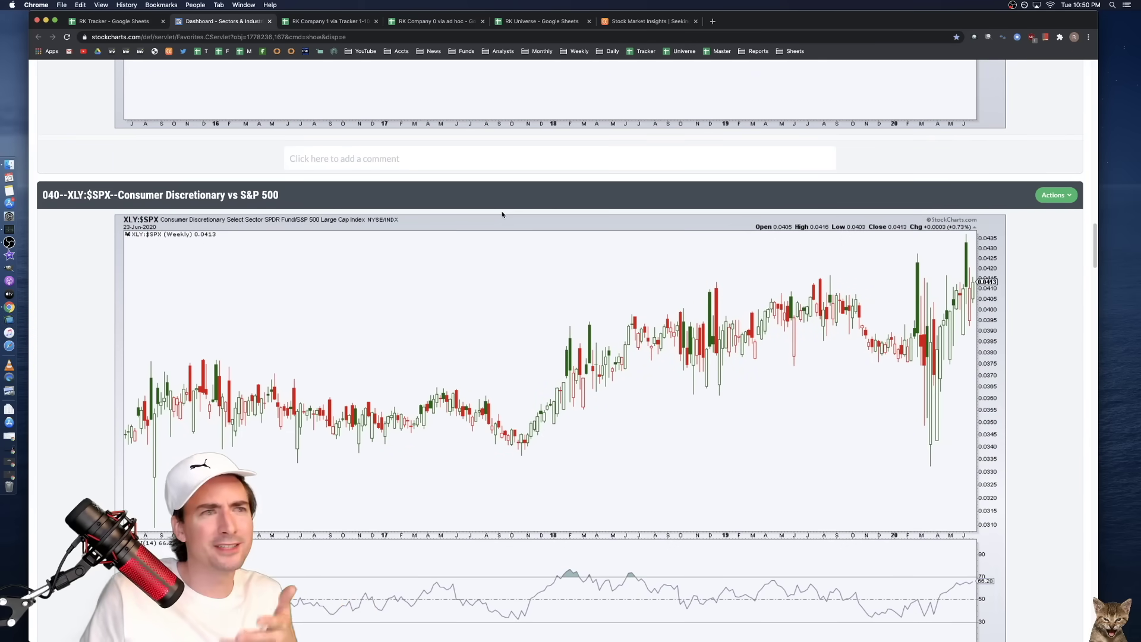
scroll(502, 215, down, 15)
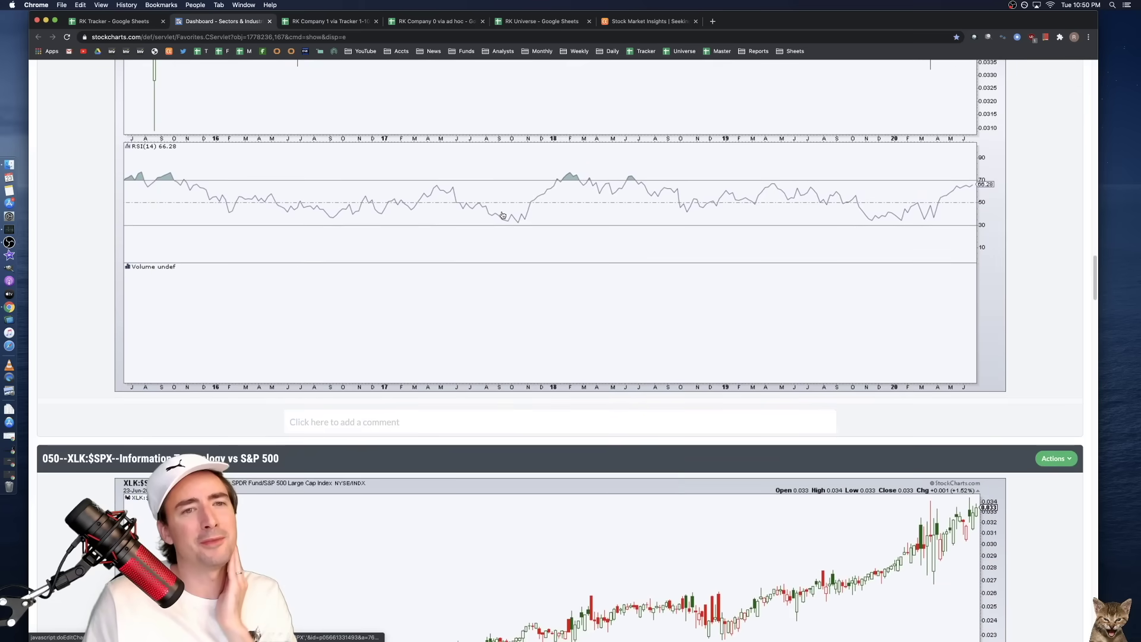
scroll(502, 215, down, 5)
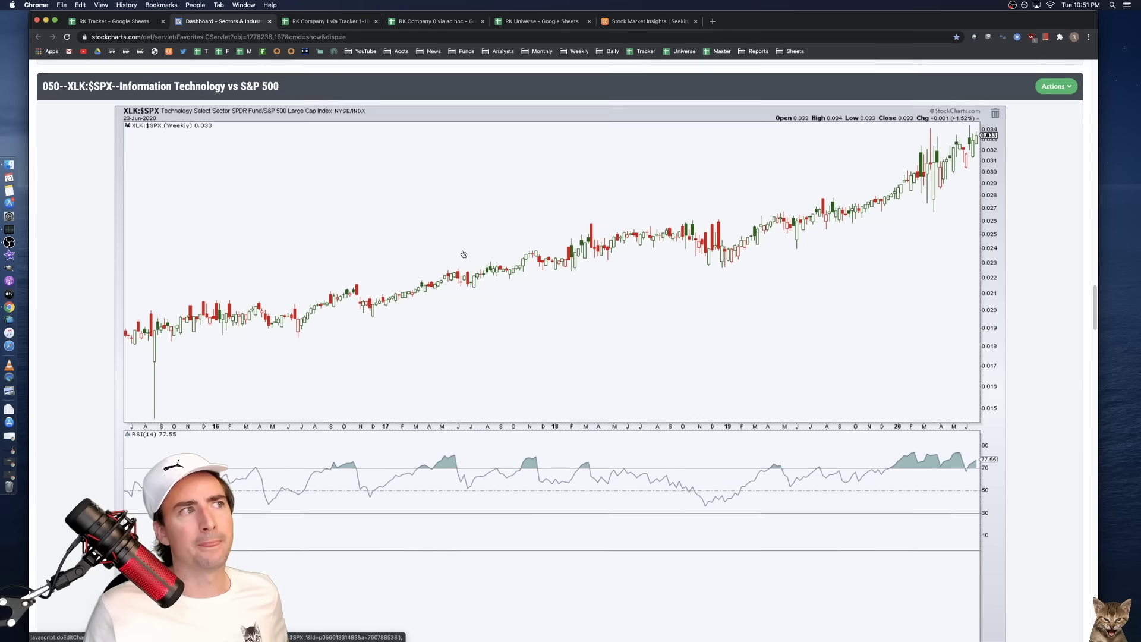
scroll(464, 254, down, 1)
scroll(464, 254, down, 10)
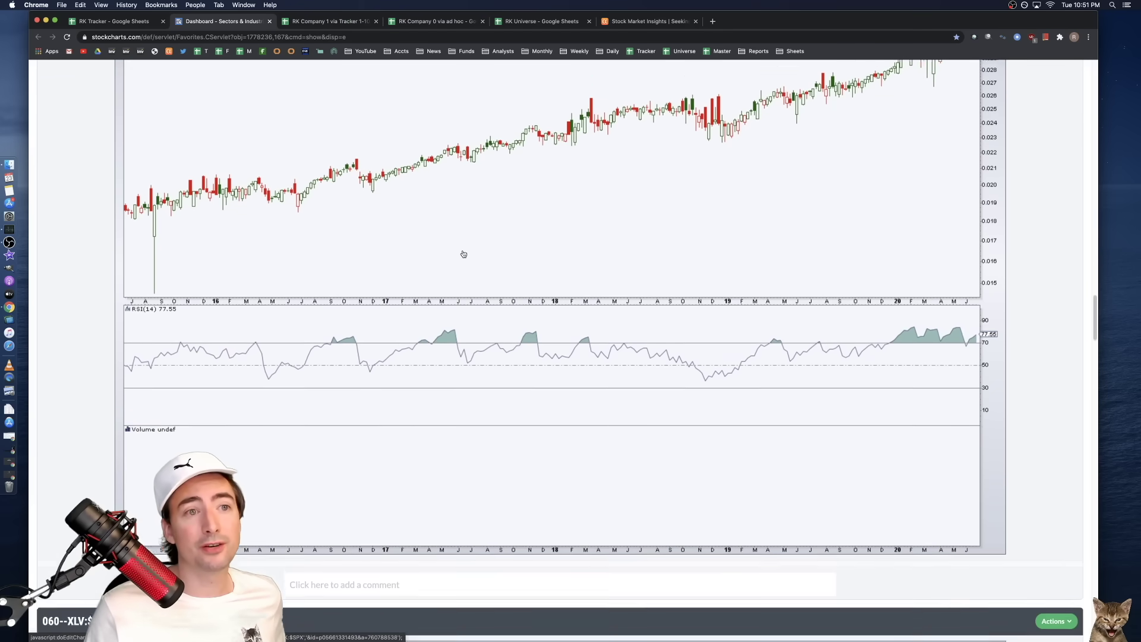
scroll(464, 254, down, 1)
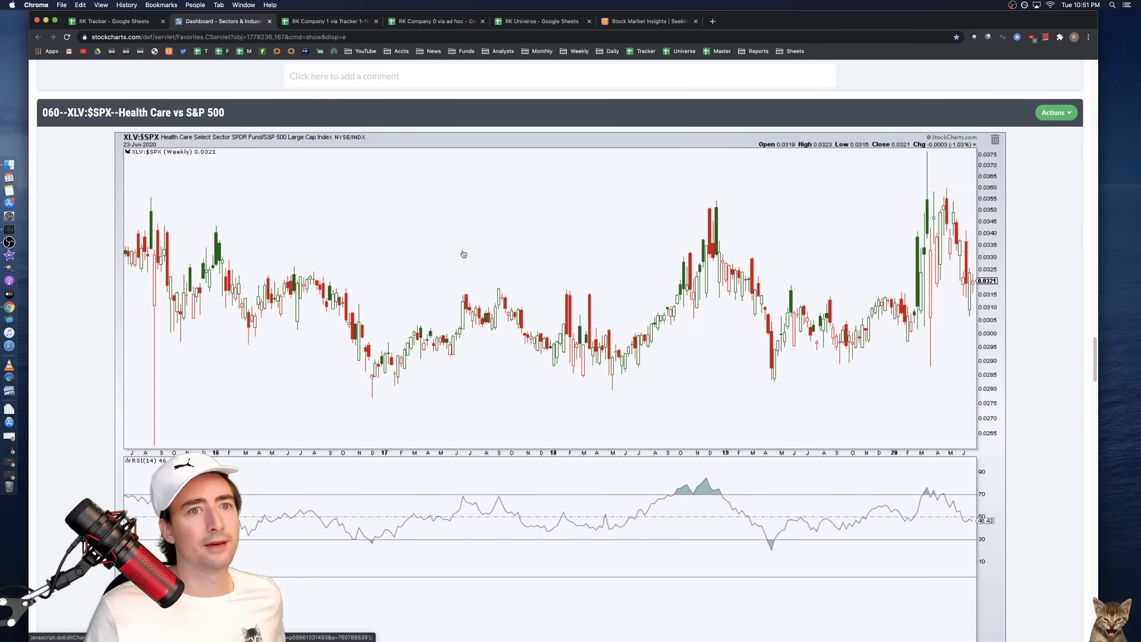
click(269, 21)
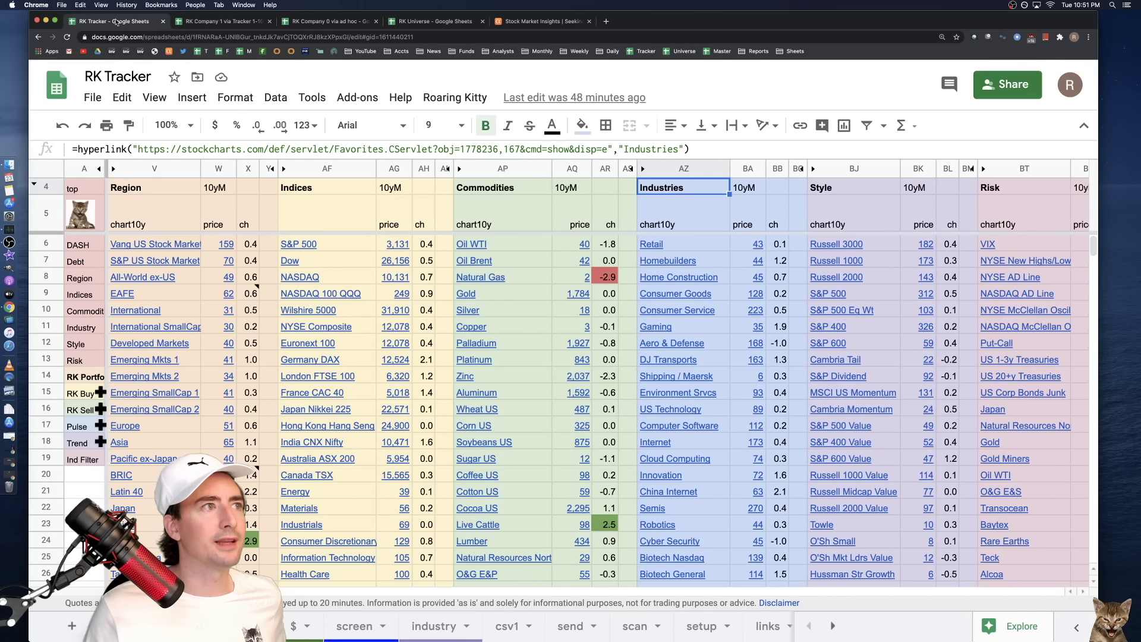
- Look over the Industries list on the dash sheet and return to the Debt category
mouse_move(706, 275)
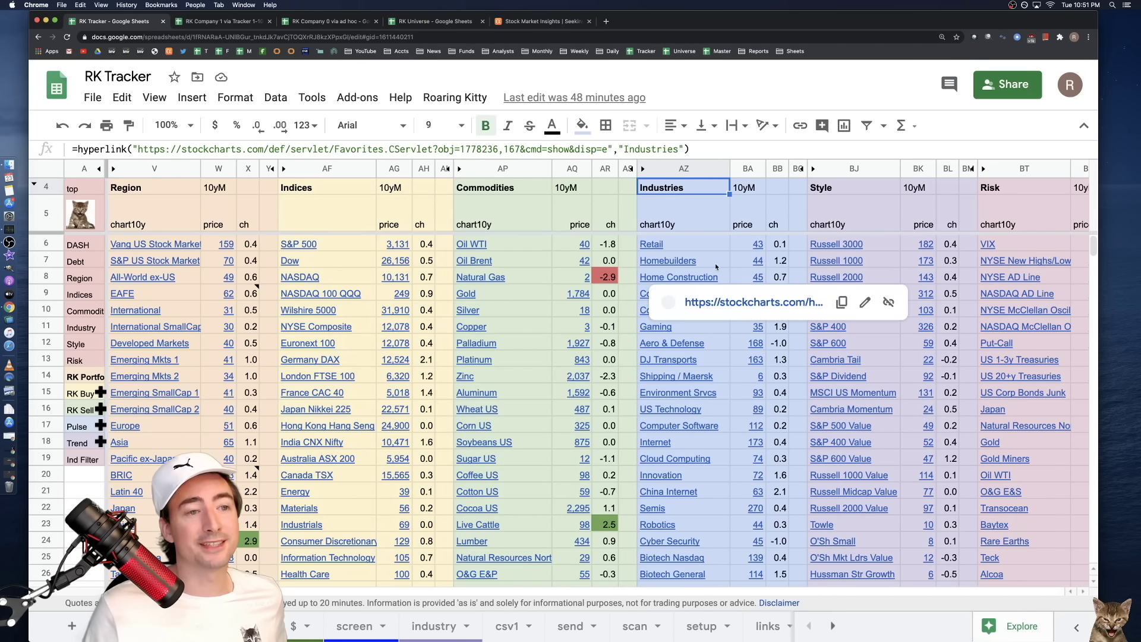
mouse_move(700, 386)
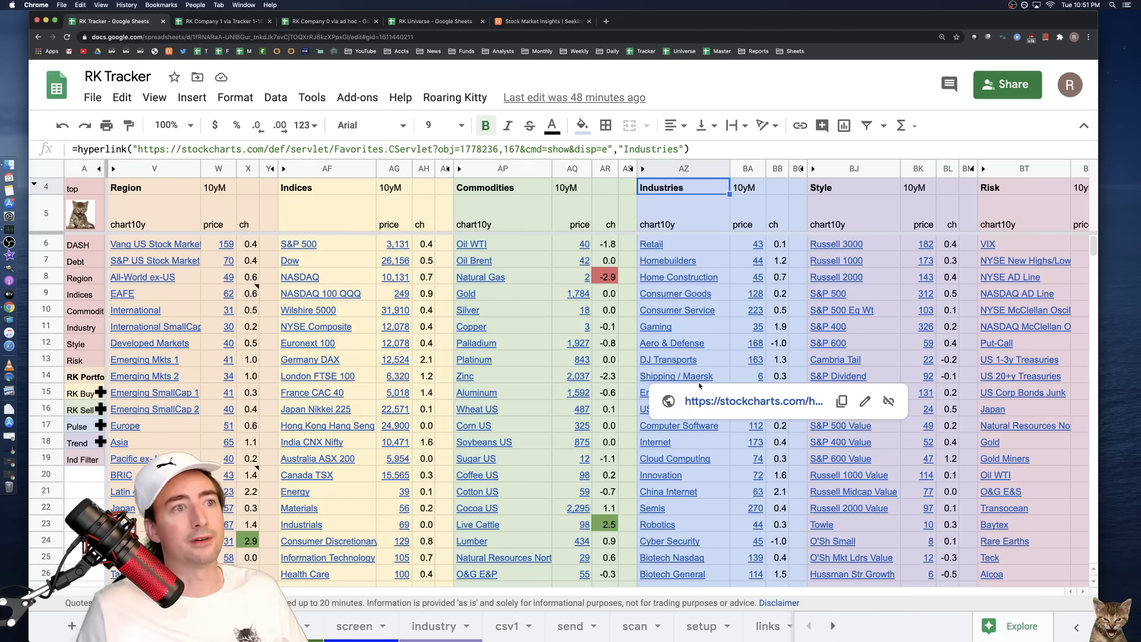
scroll(688, 297, down, 3)
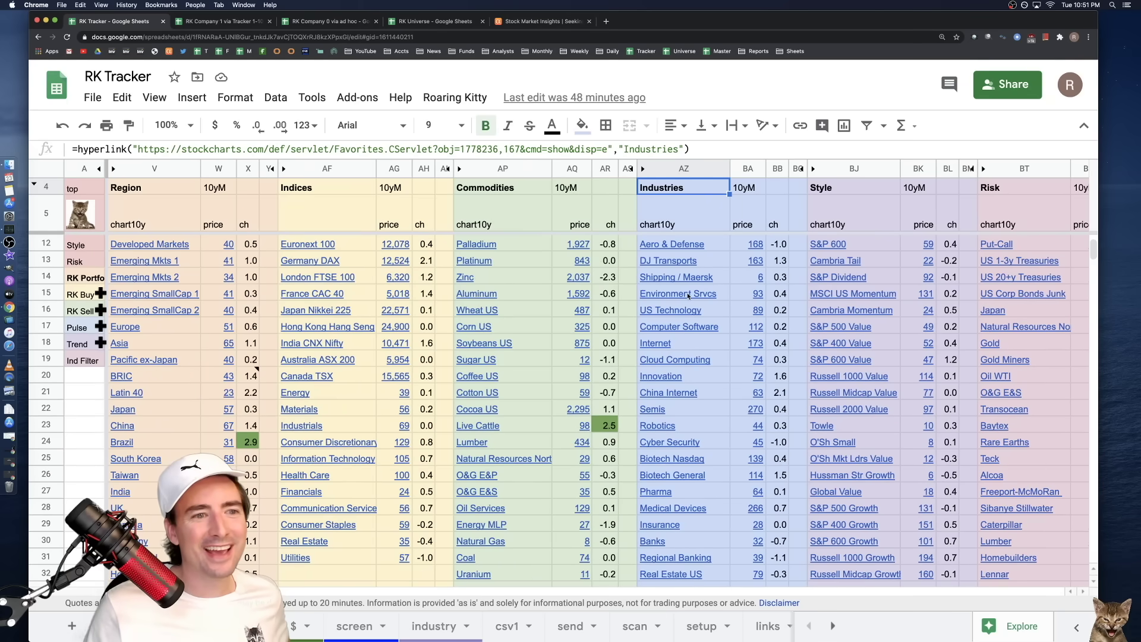
scroll(688, 297, up, 3)
scroll(663, 269, left, 3)
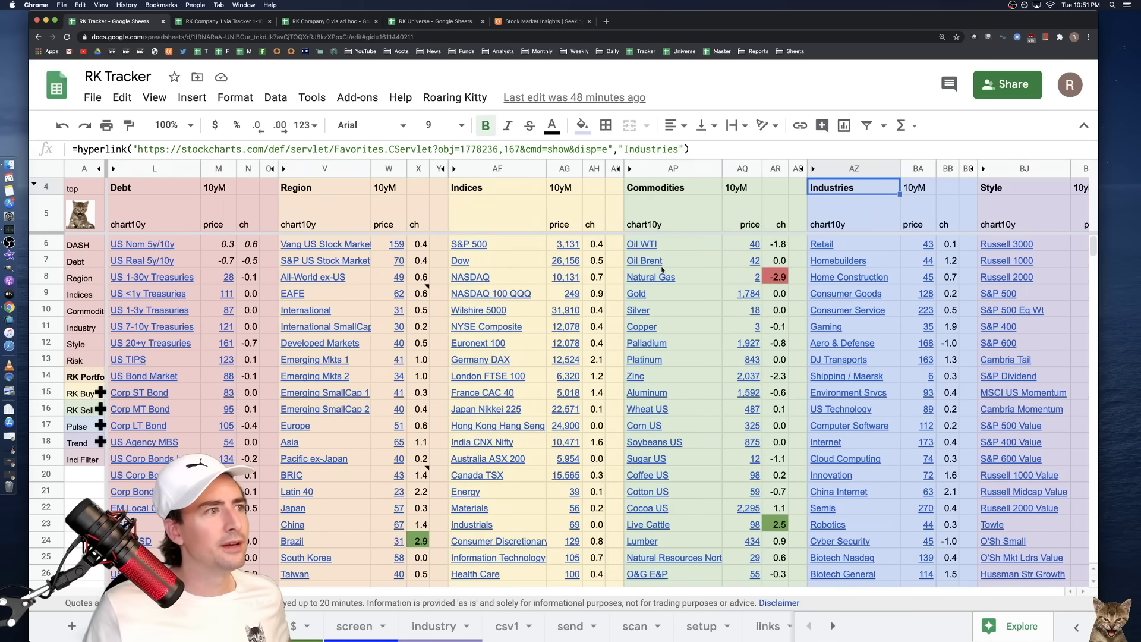
mouse_move(662, 270)
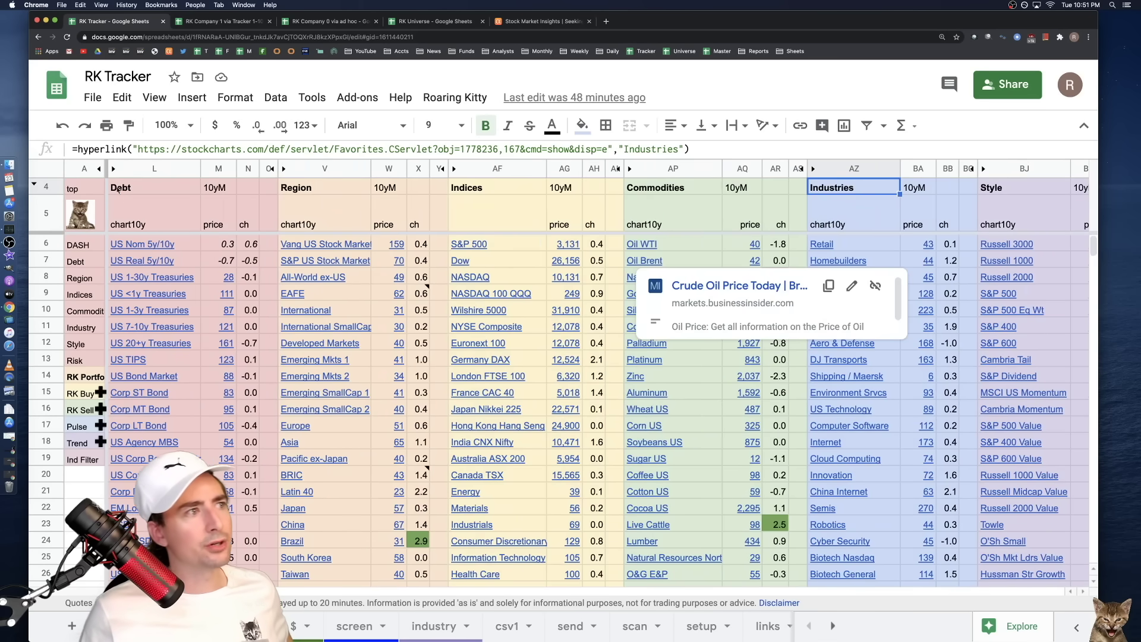
- Inspect navigation column A and the options available for its cat image, then dismiss them and select EAFE
click(84, 168)
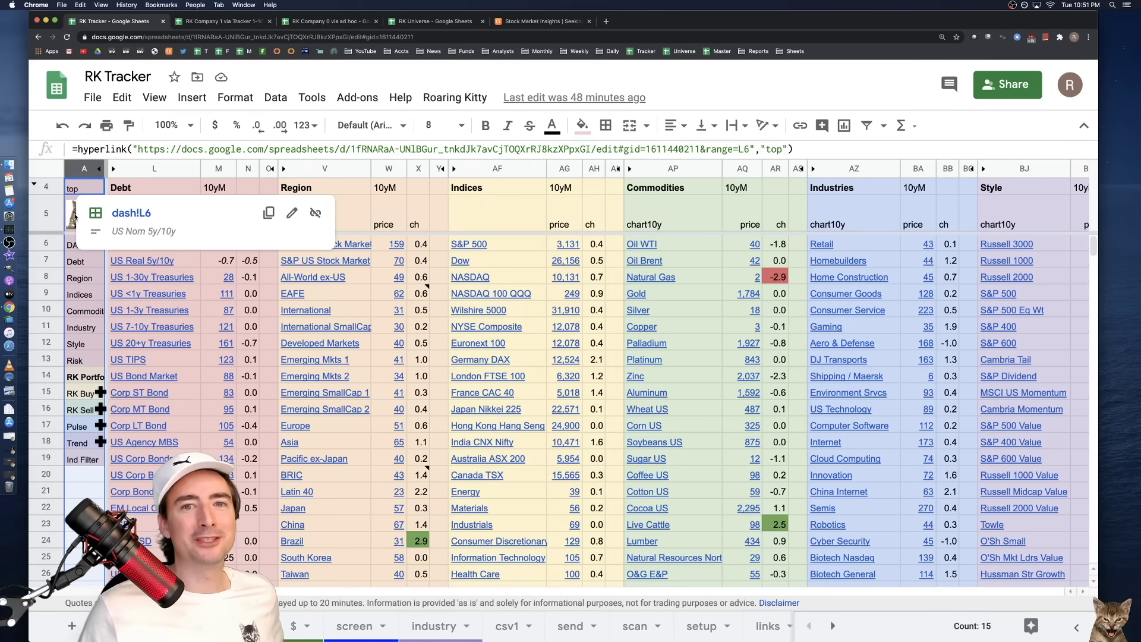
click(214, 300)
click(85, 215)
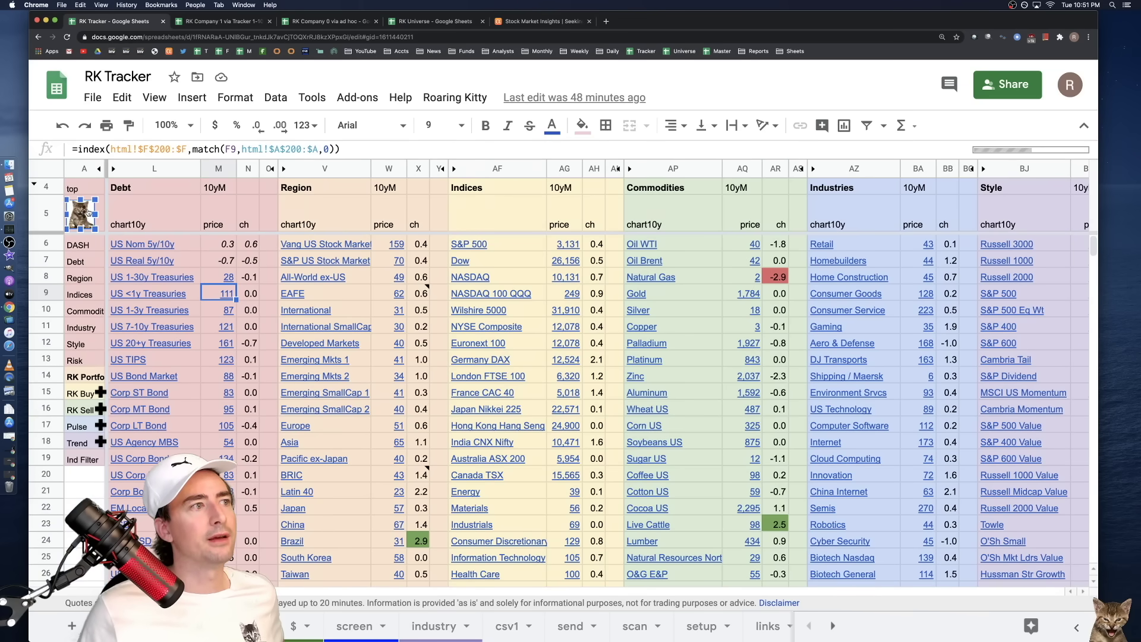
right_click(86, 212)
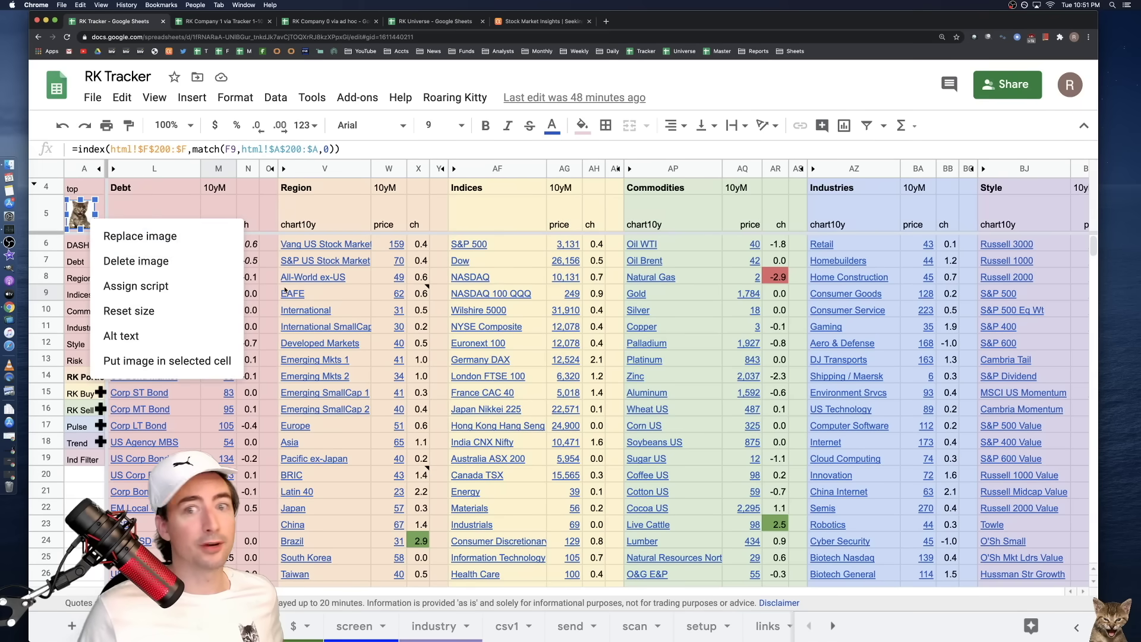
mouse_move(317, 293)
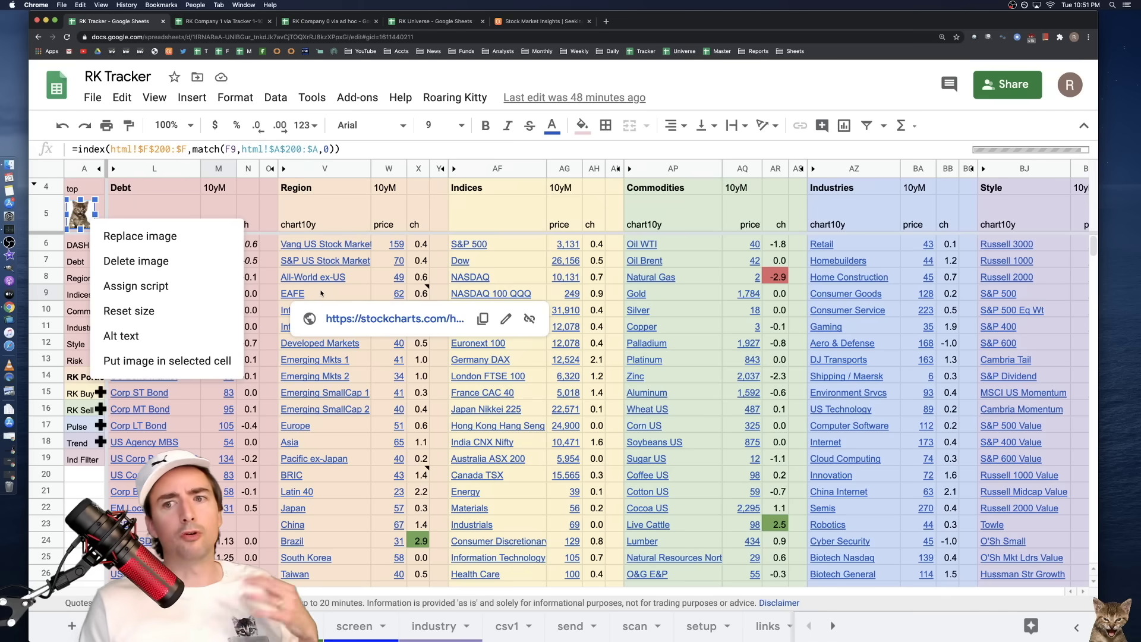
click(319, 293)
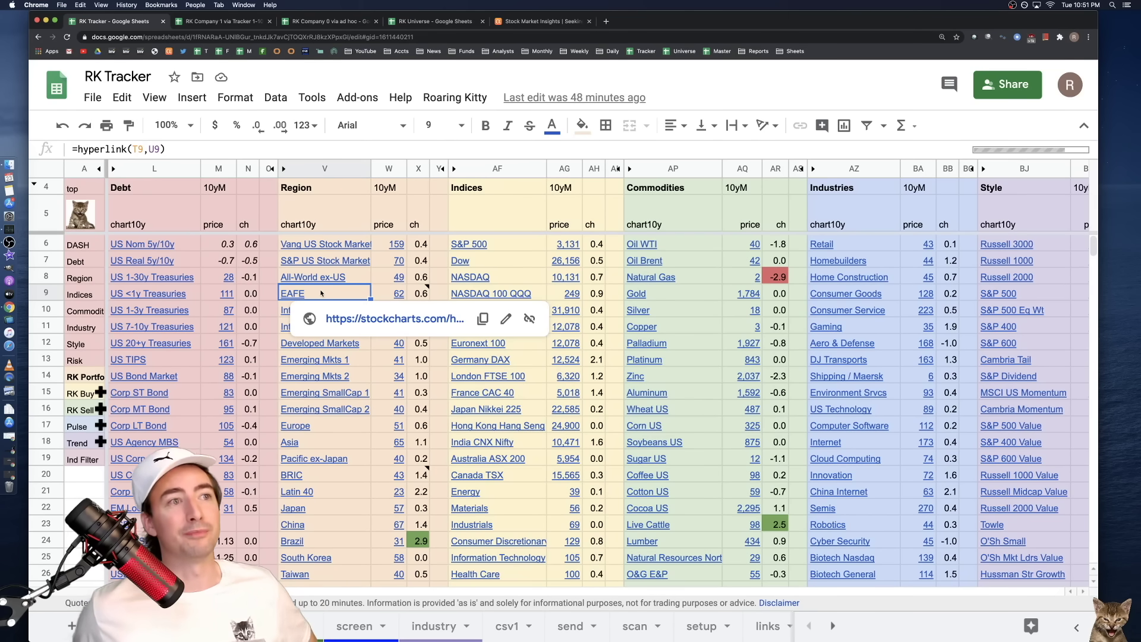
- Select navigation column A, review the dash categories across to Risk and RK Port, and return to Debt
click(82, 170)
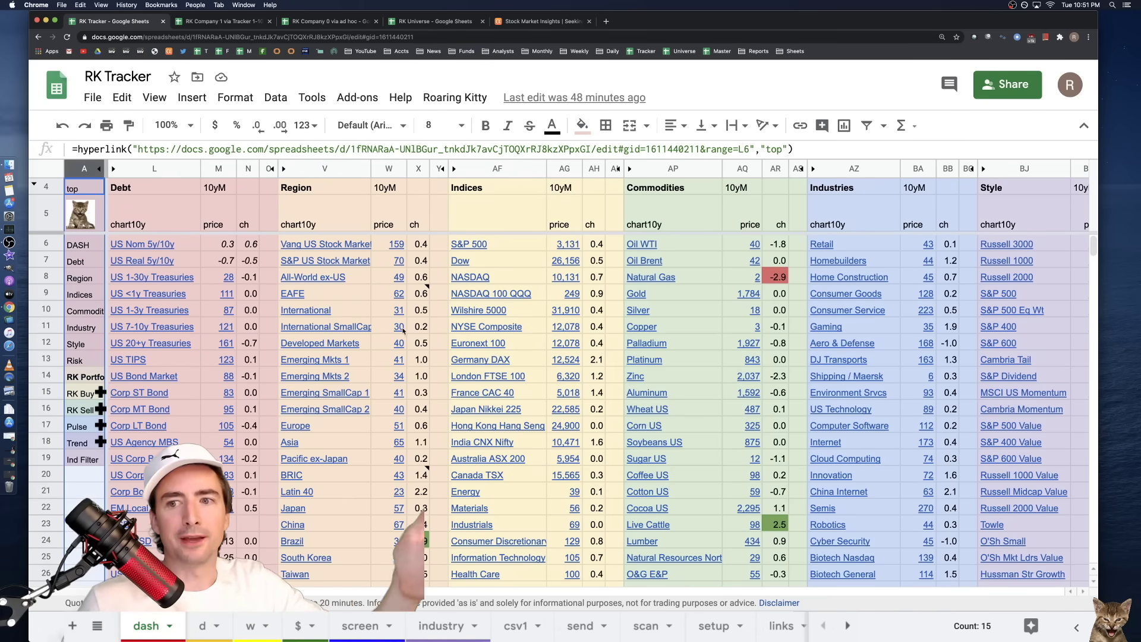
scroll(419, 297, right, 3)
scroll(419, 298, right, 3)
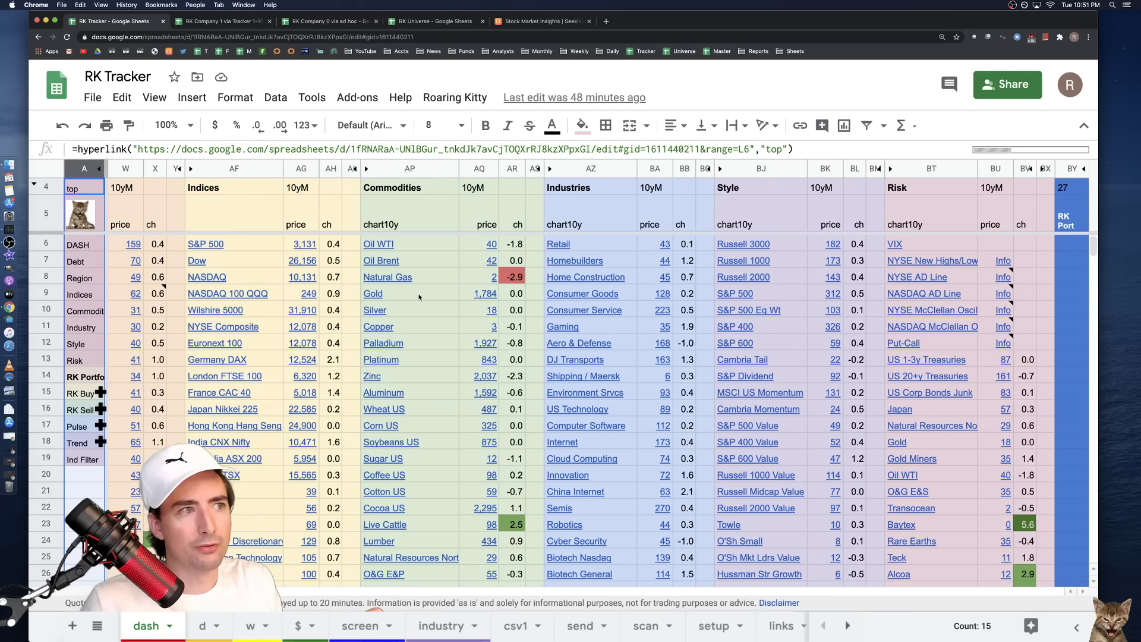
scroll(420, 297, left, 6)
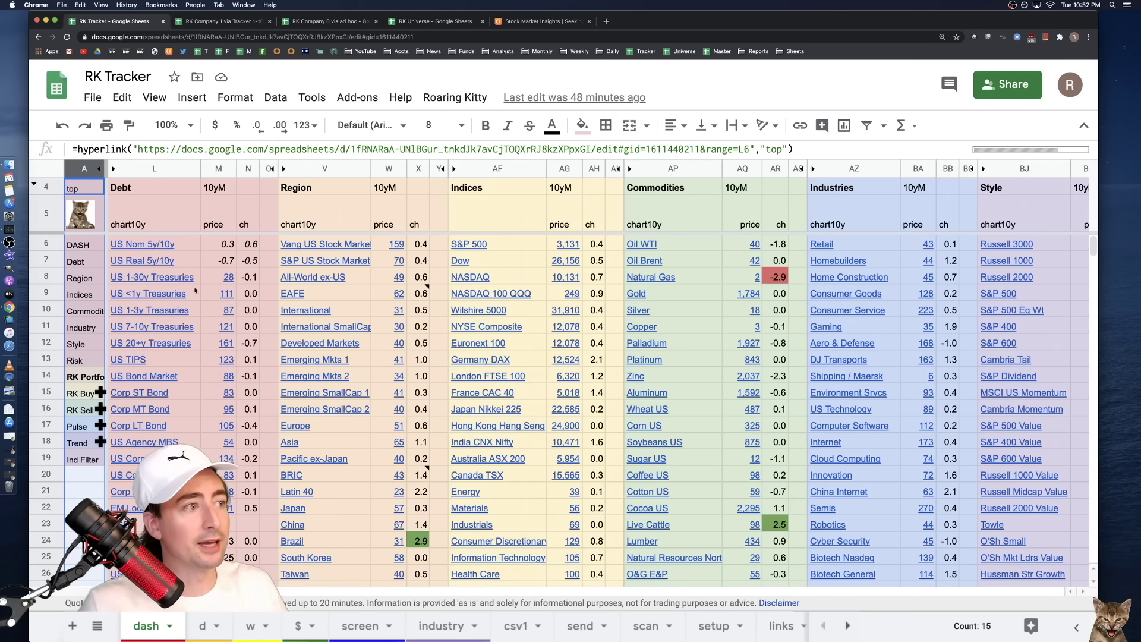
- Follow the navigation column's Industry link, and use its RK Portfolio link to reach the RK Port section
click(85, 333)
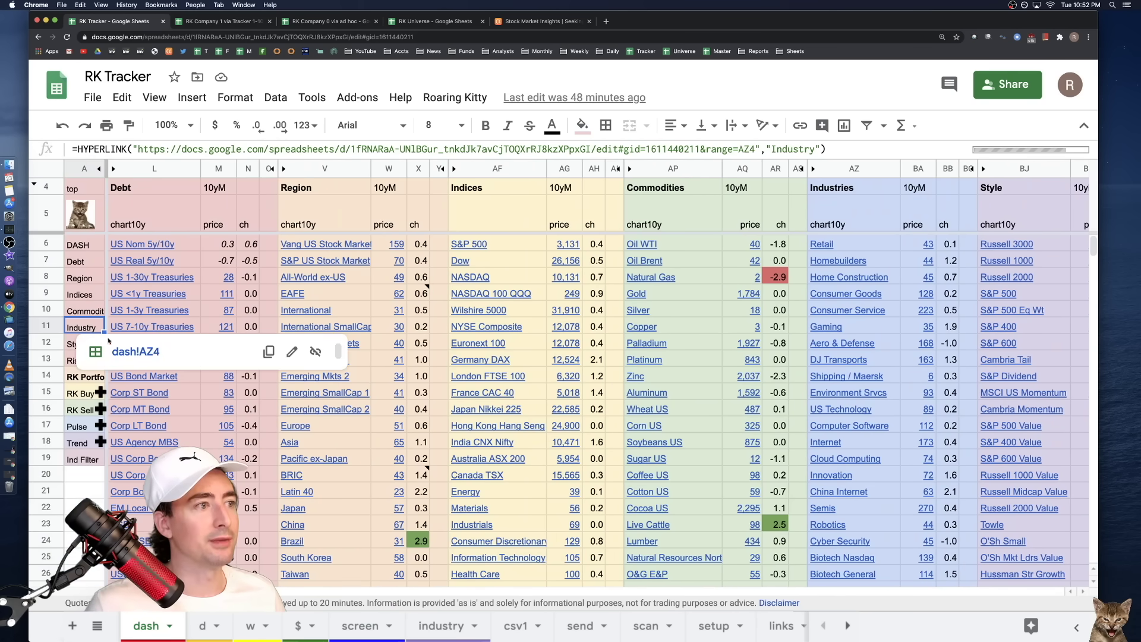
click(143, 355)
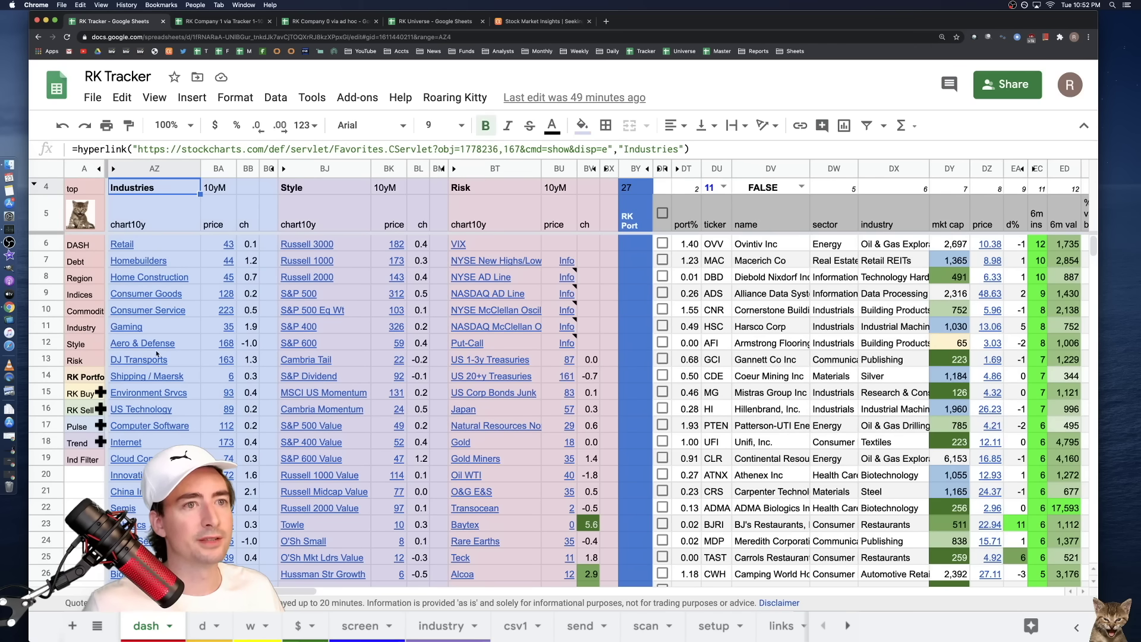
click(81, 379)
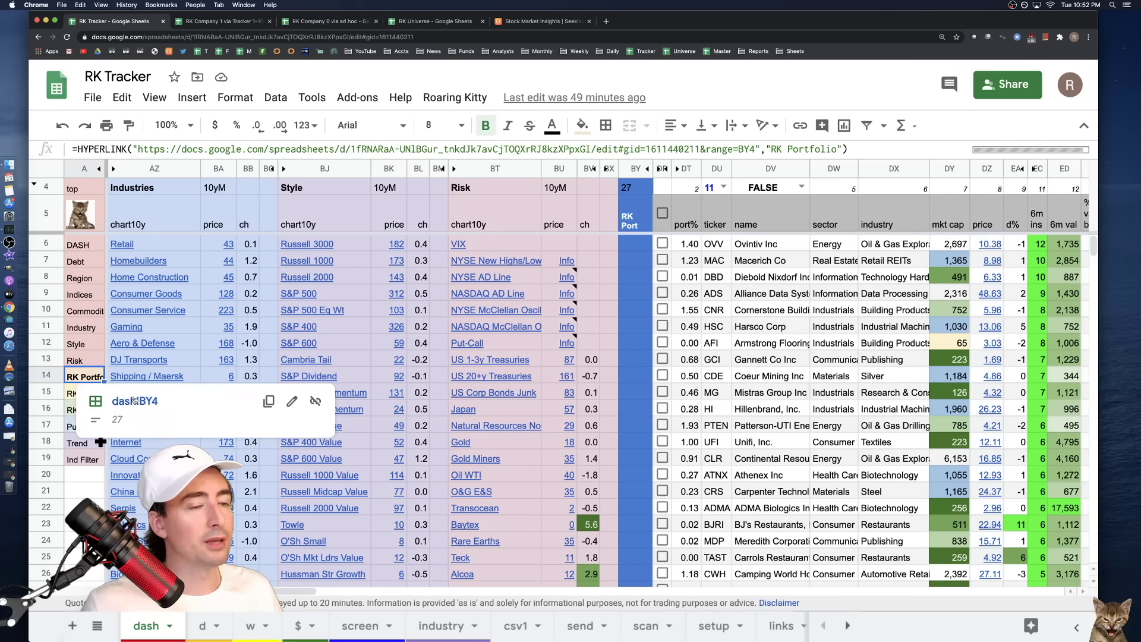
click(135, 400)
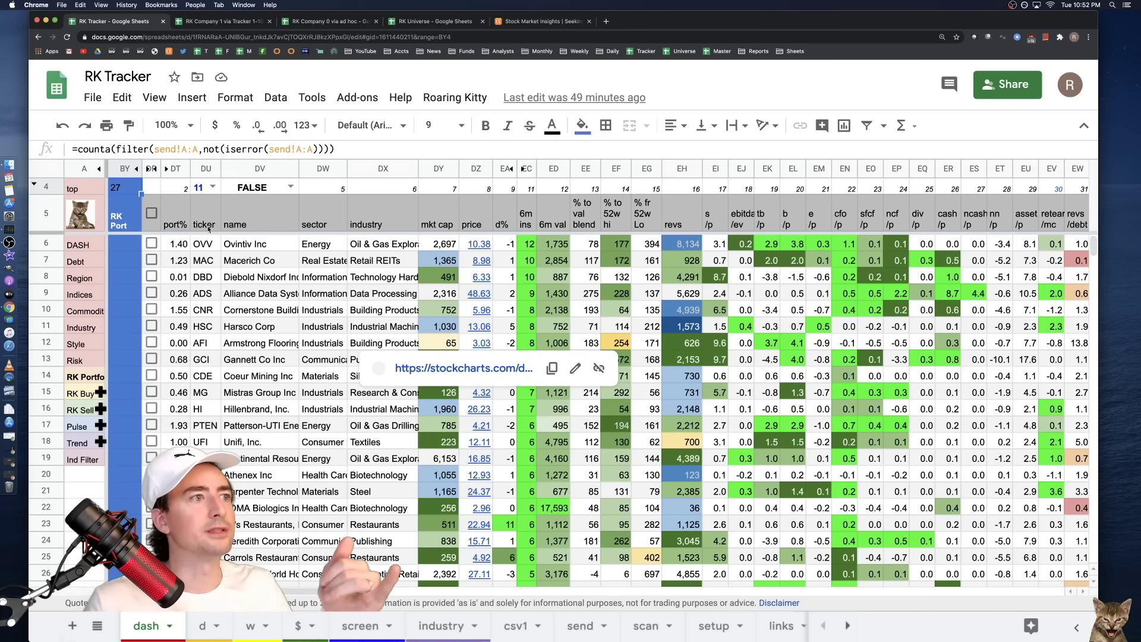
- Set the RK Port table's sort column selector to 2 and look over the sector and 6m val columns
click(213, 188)
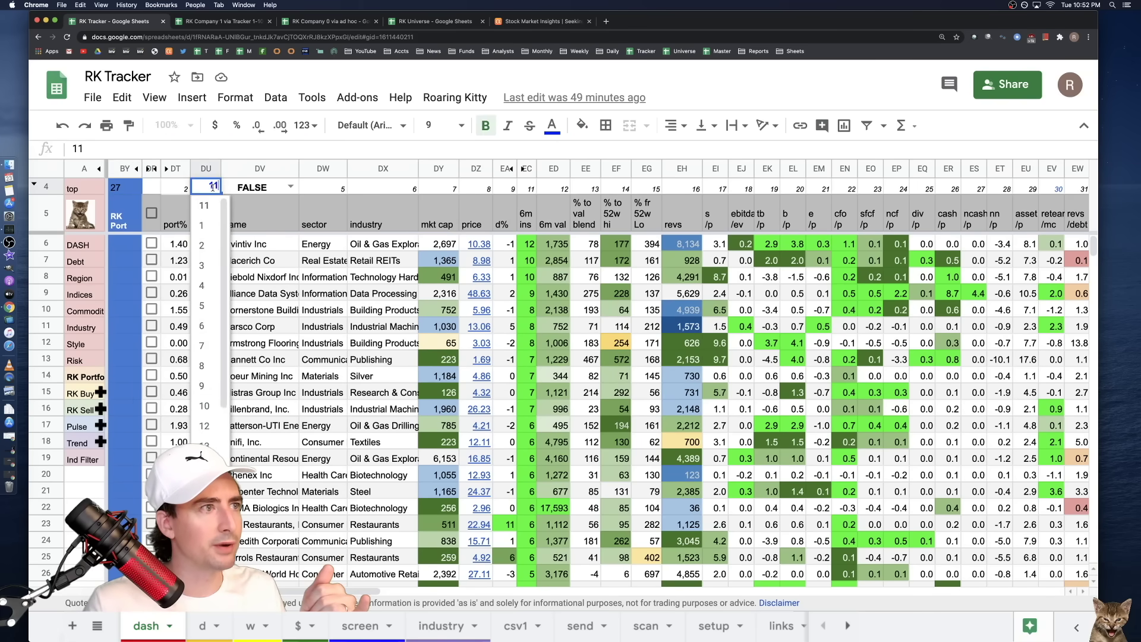
click(205, 253)
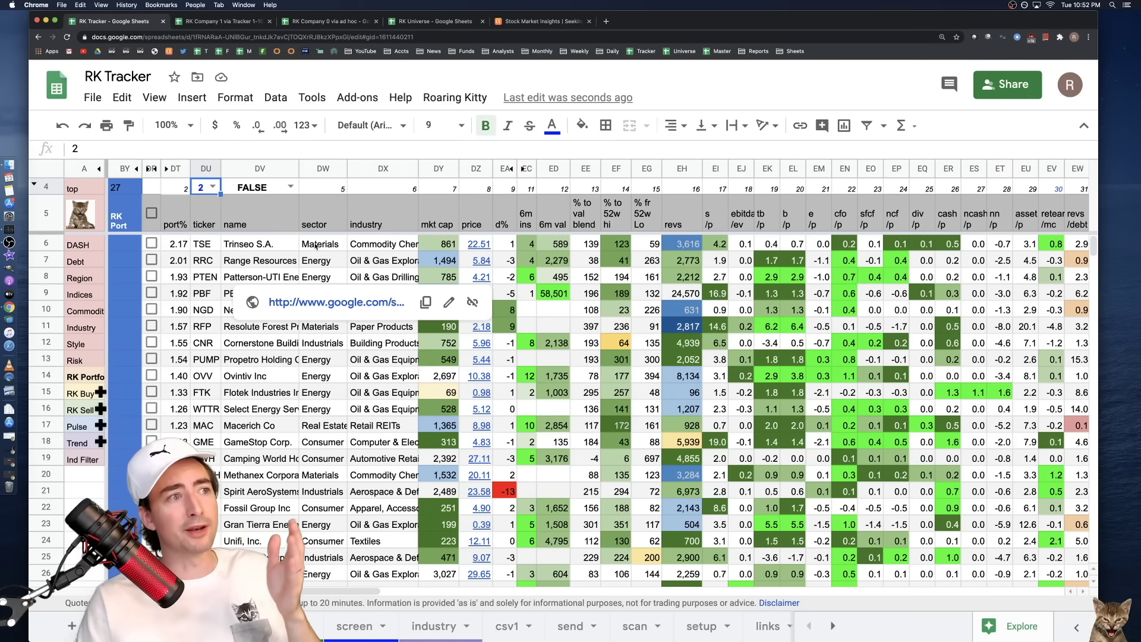
click(300, 248)
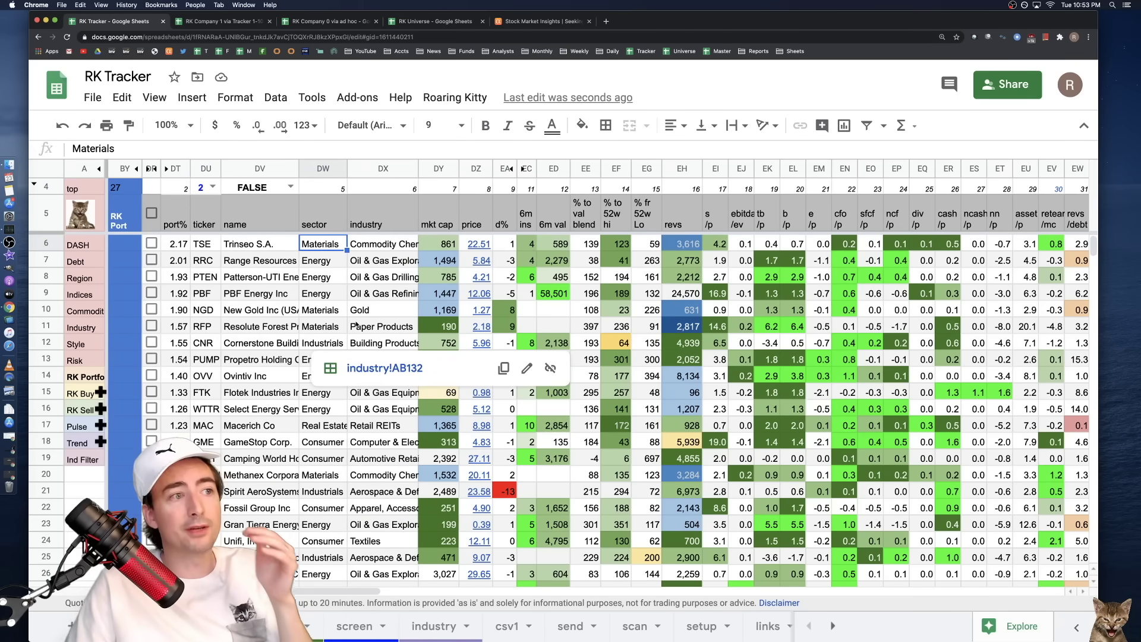
click(566, 330)
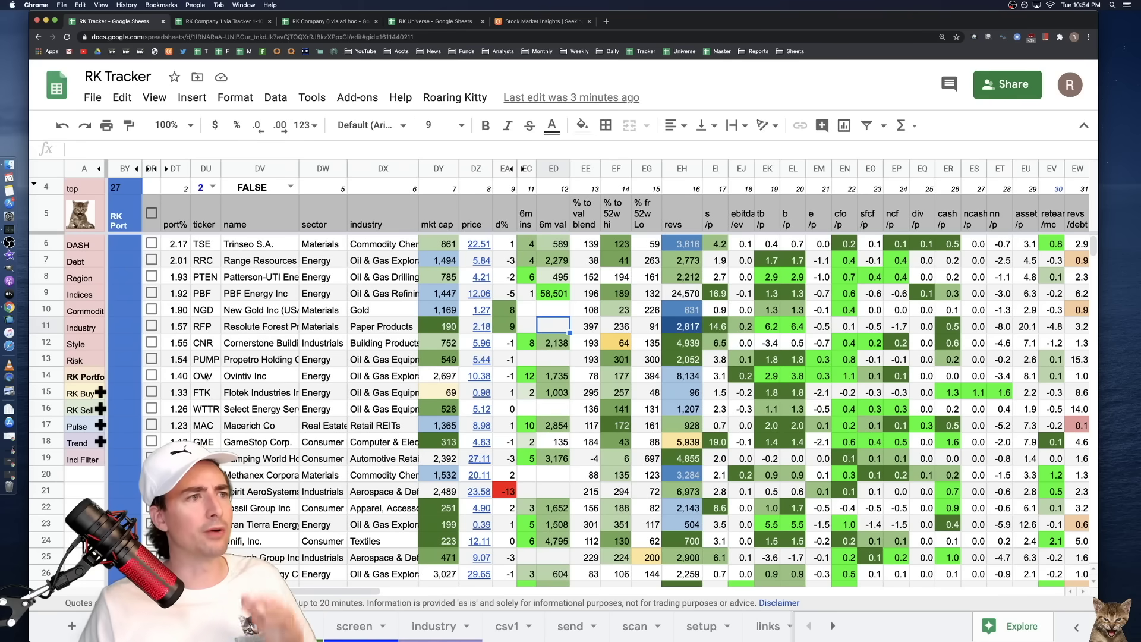
- Look through the RK Port holdings from Cornerstone Building Brands down to the airlines, and return to New Gold Inc
click(252, 348)
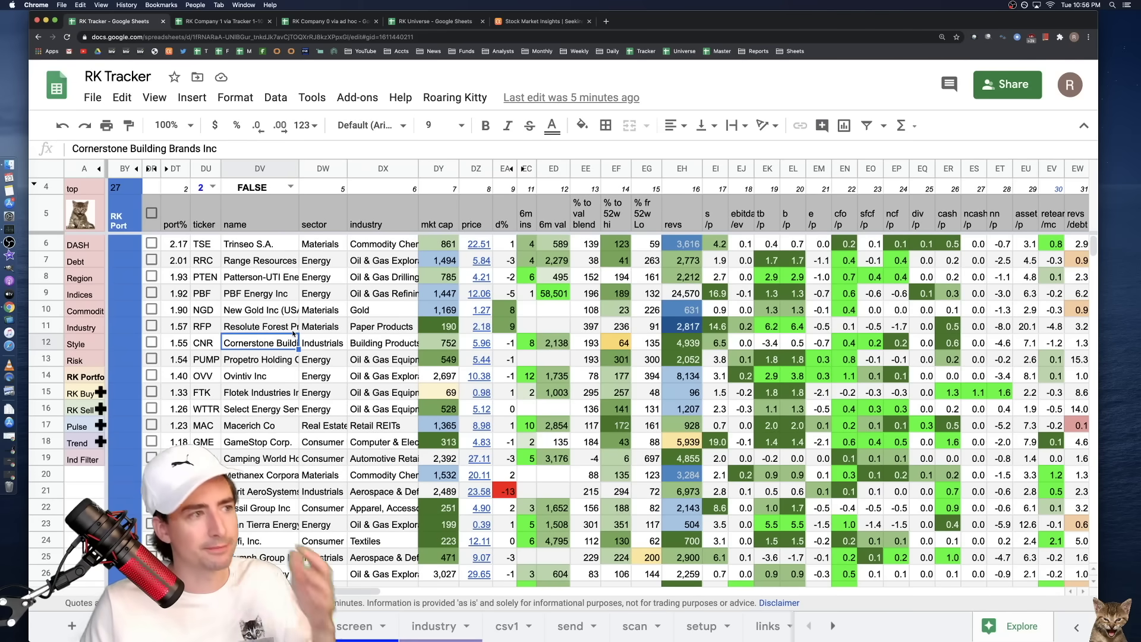
scroll(331, 376, down, 3)
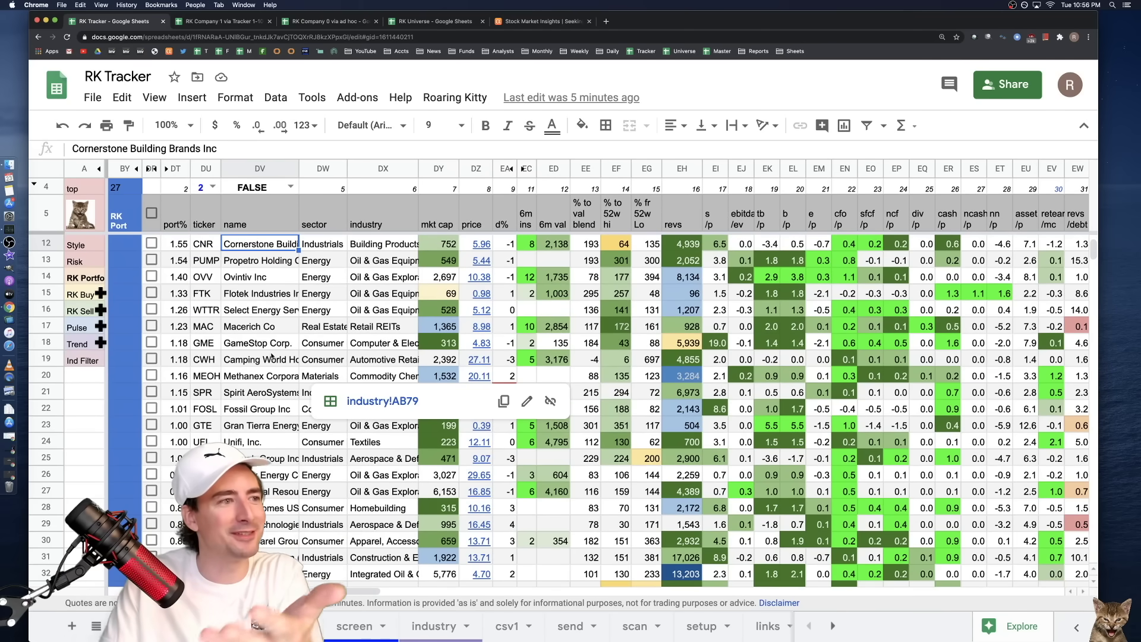
scroll(280, 370, down, 3)
scroll(279, 369, down, 5)
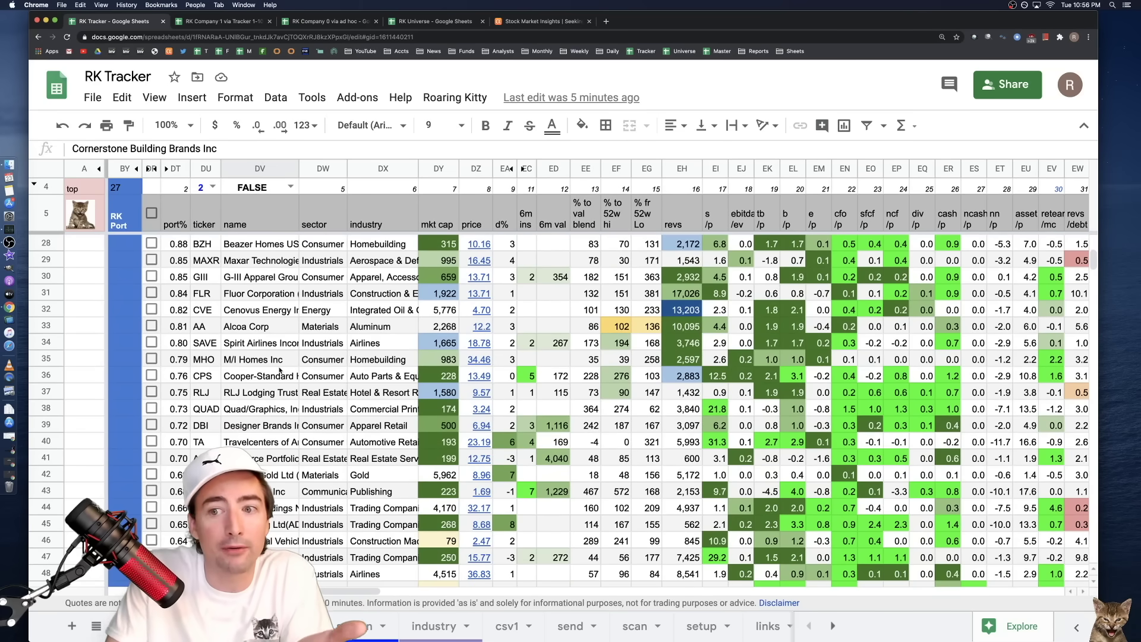
scroll(279, 370, up, 11)
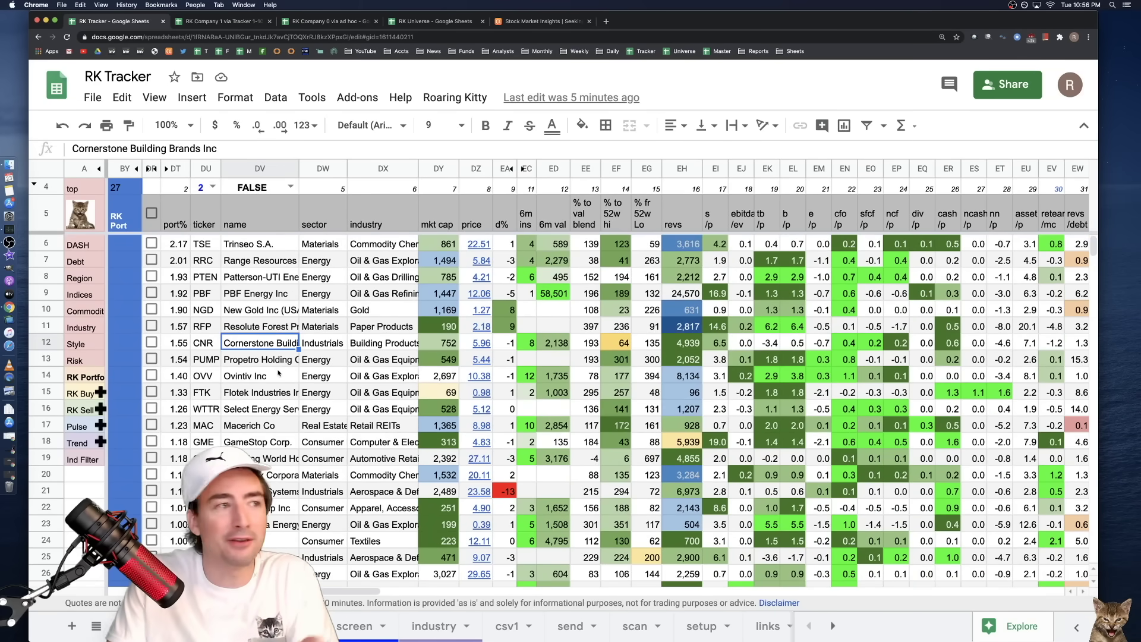
click(292, 308)
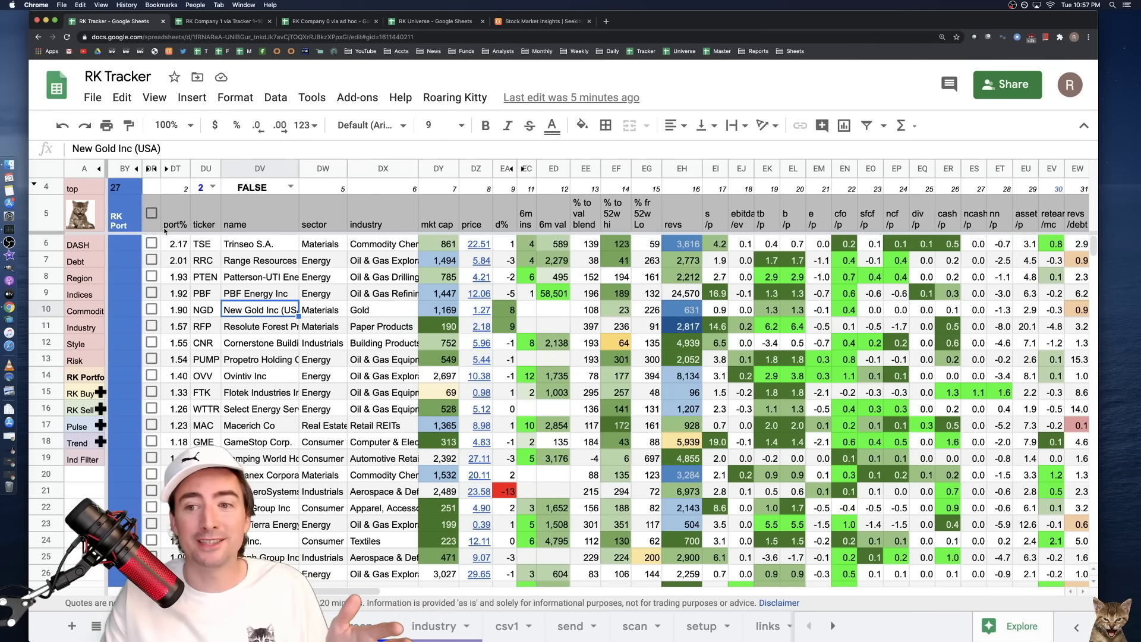
- Open the StockCharts list linked from the RK Port heading, view the New Gold chart, and return to RK Tracker
click(123, 226)
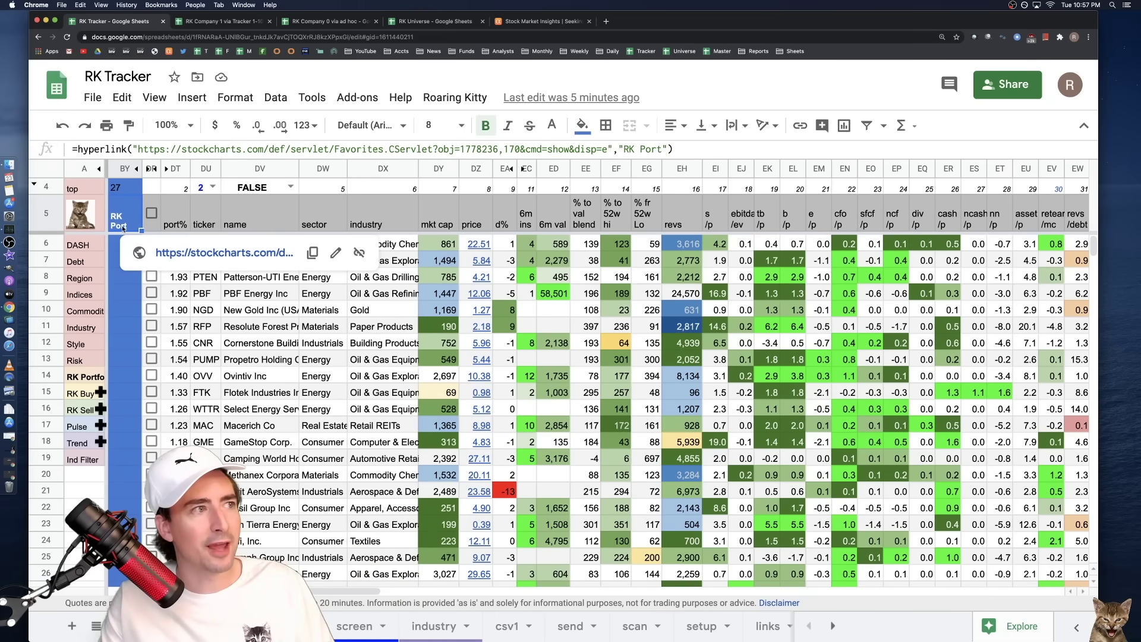
click(188, 252)
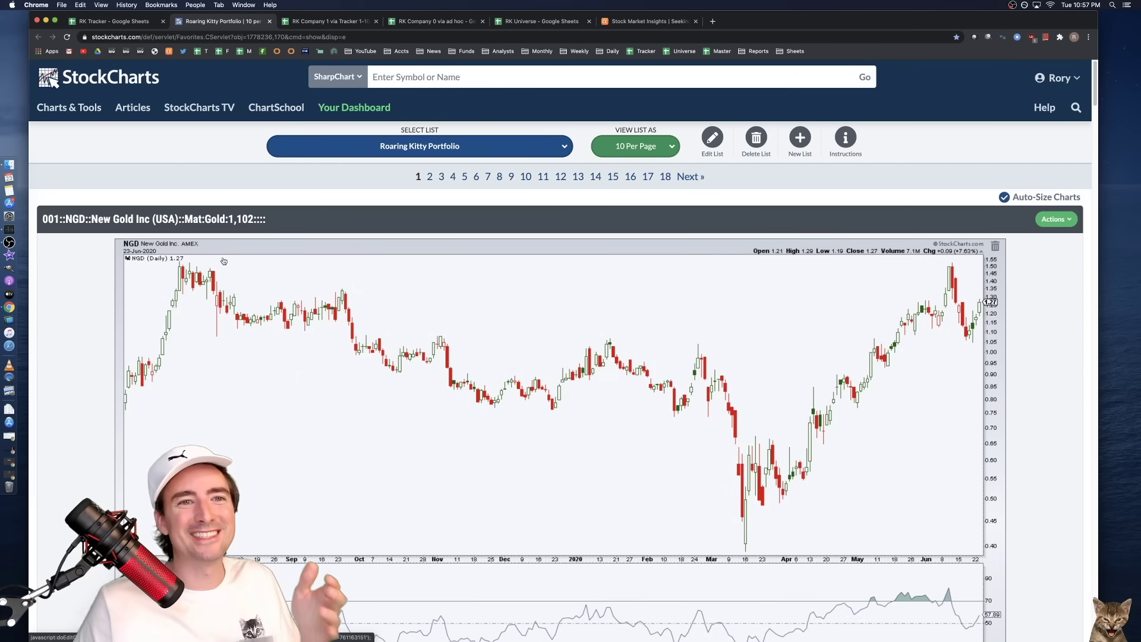
scroll(223, 260, down, 1)
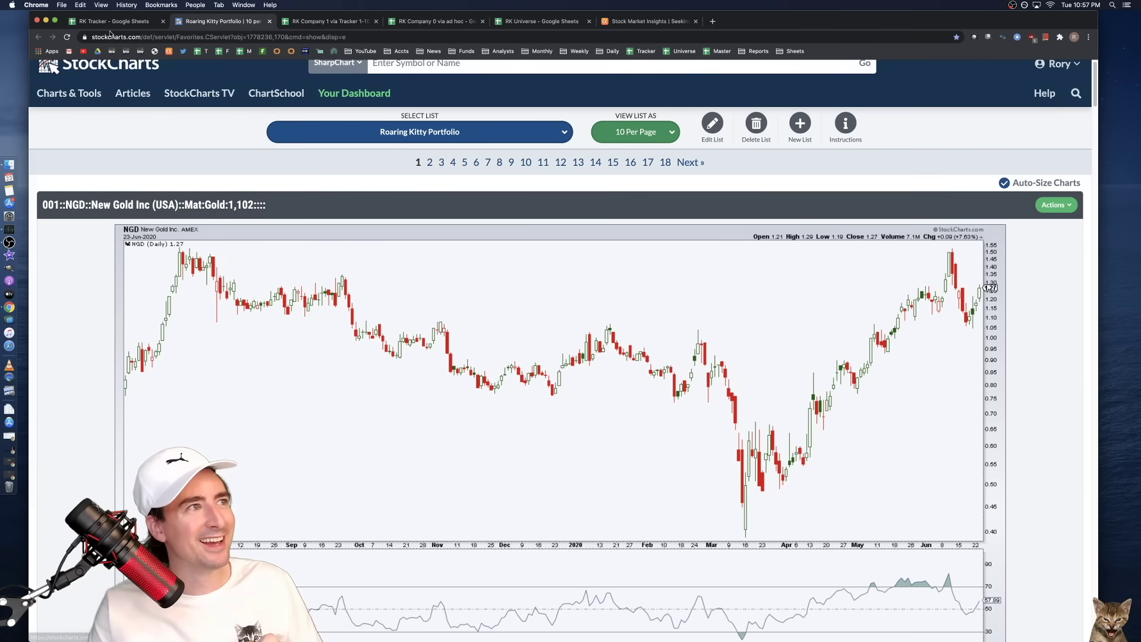
click(114, 22)
- Inspect the ticker and linked company name cells for New Gold and PBF Energy in the RK Port table
click(267, 309)
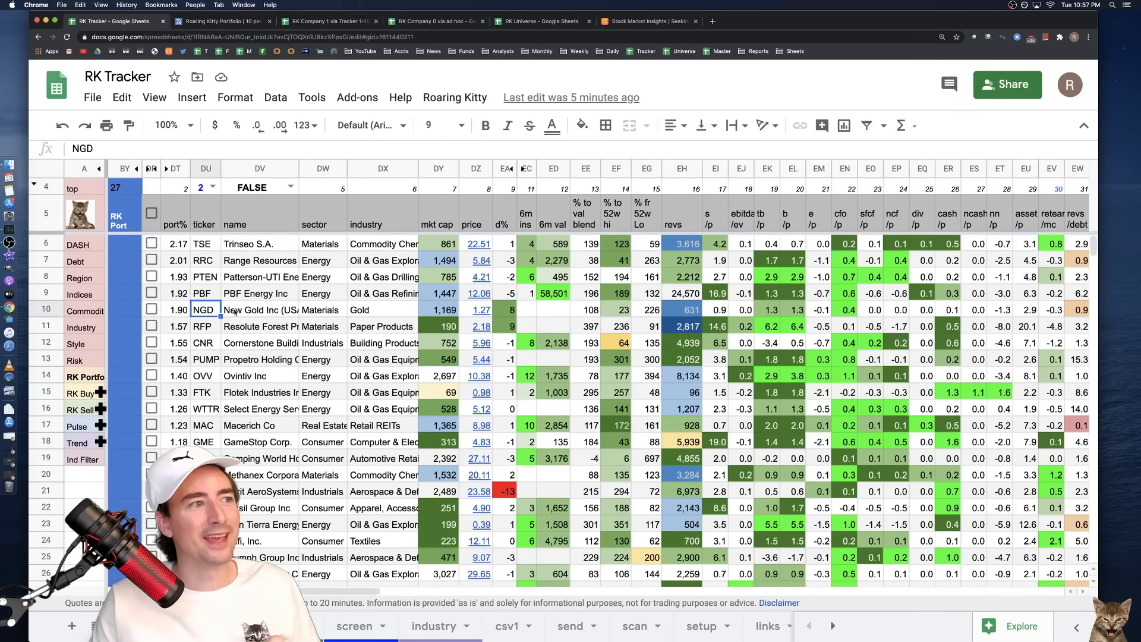
click(279, 294)
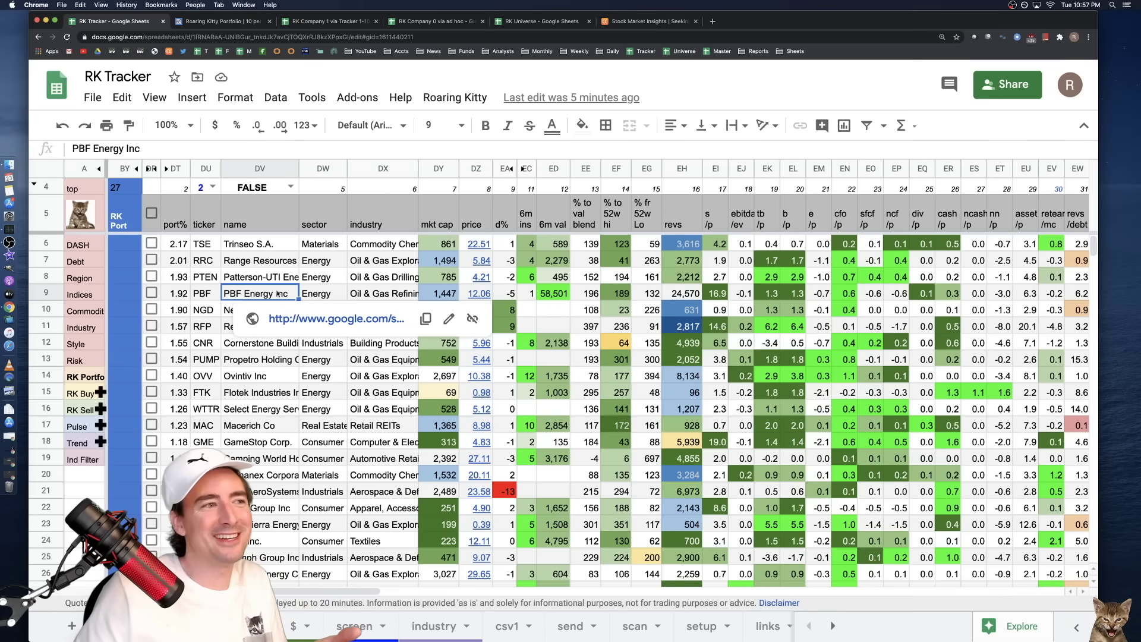
click(193, 315)
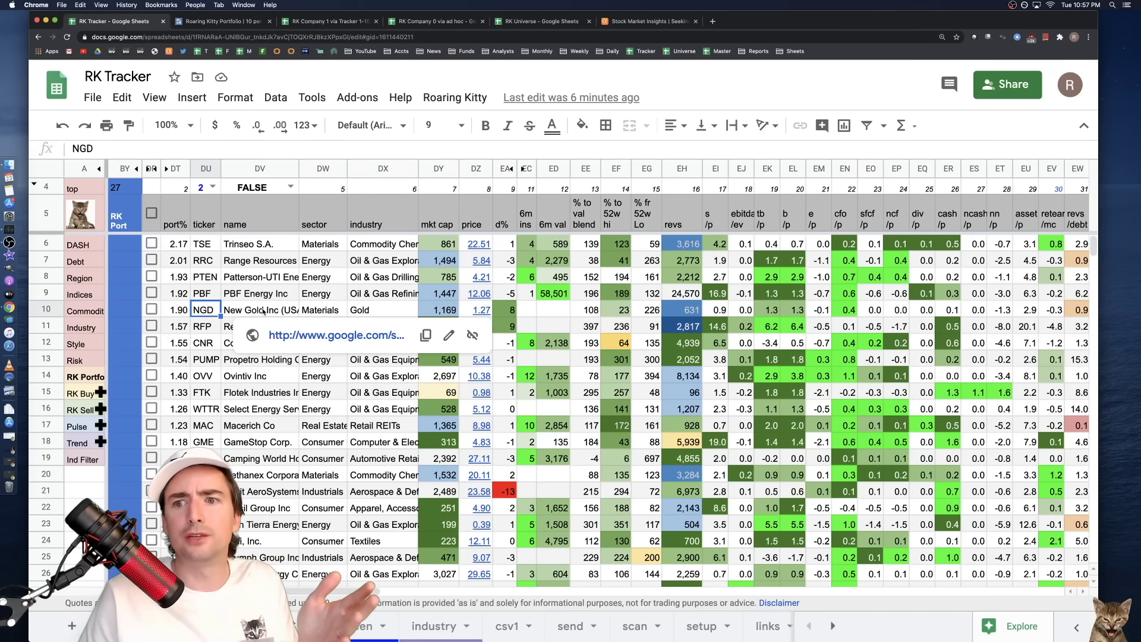
click(238, 312)
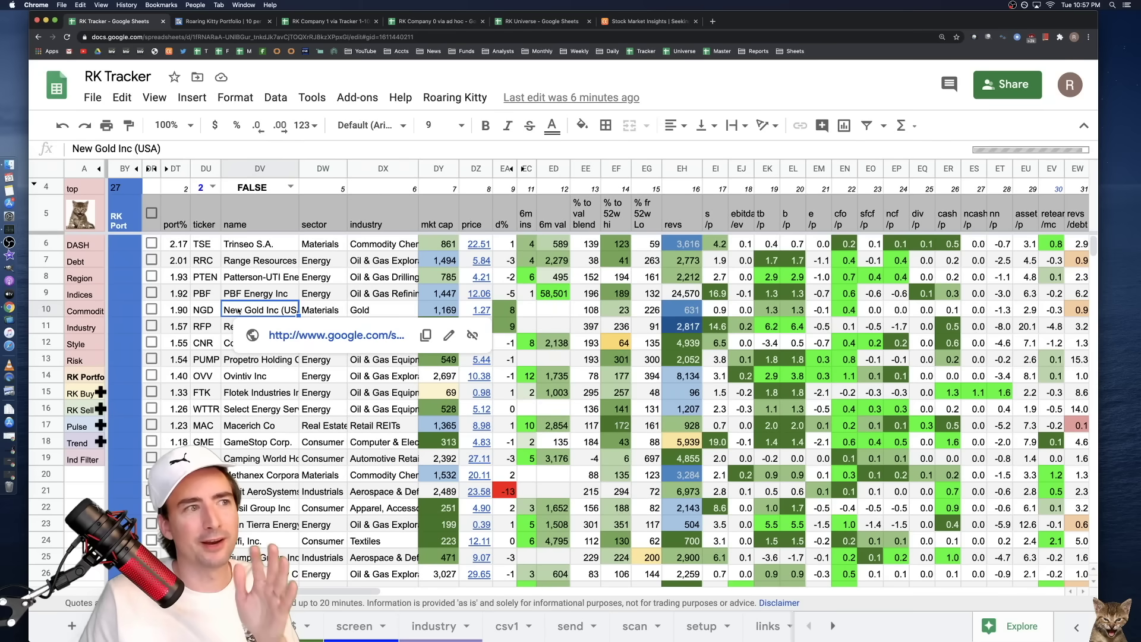
click(217, 308)
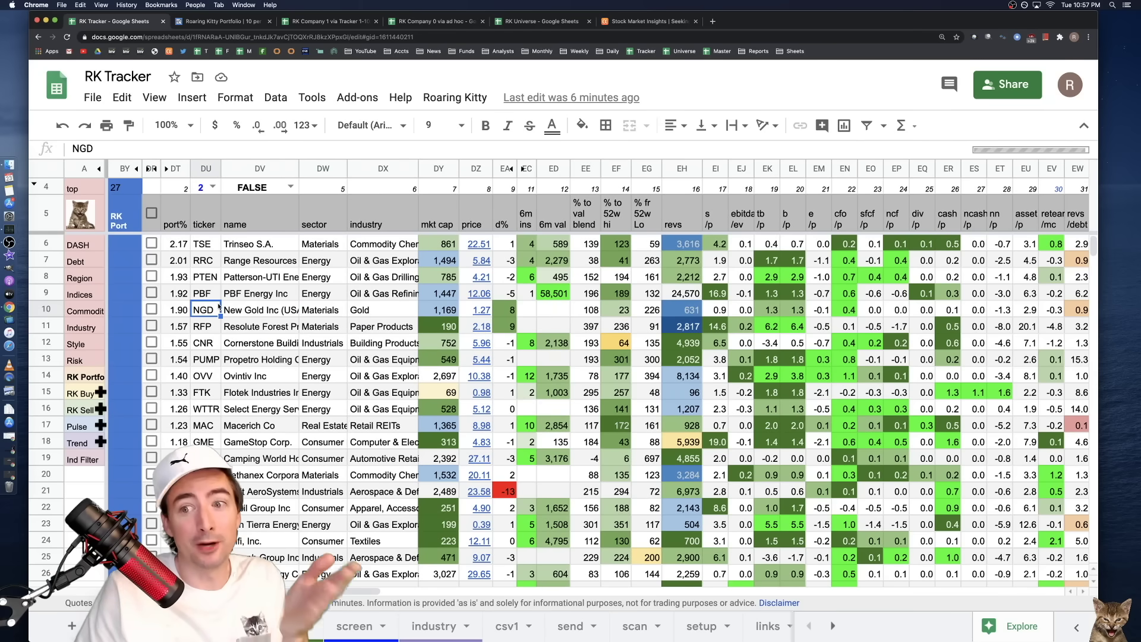
mouse_move(283, 301)
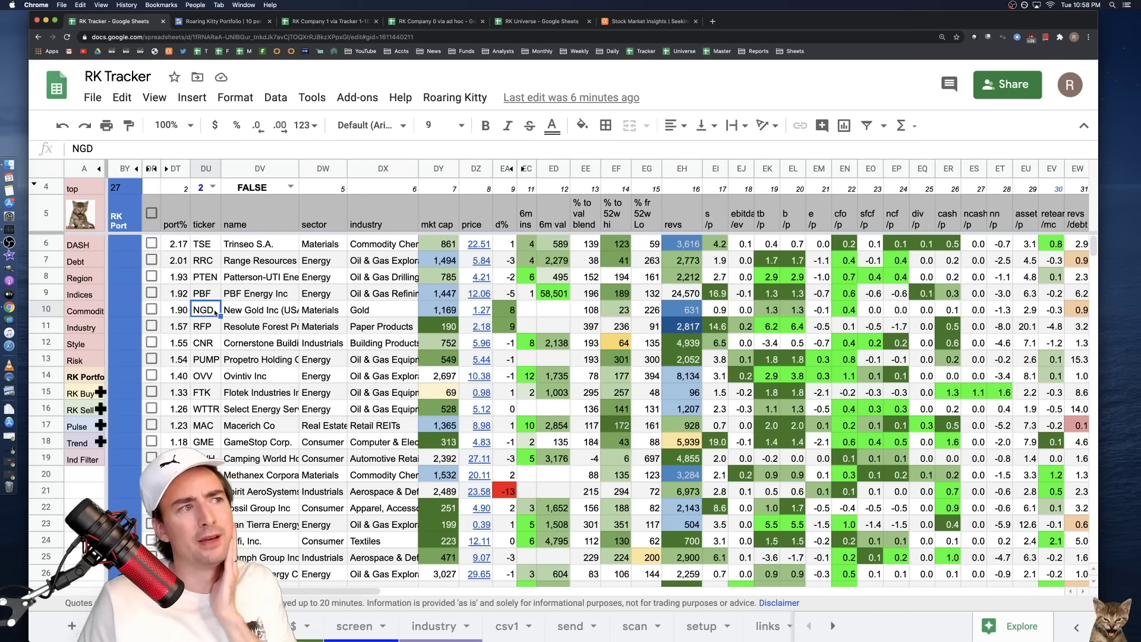
mouse_move(241, 310)
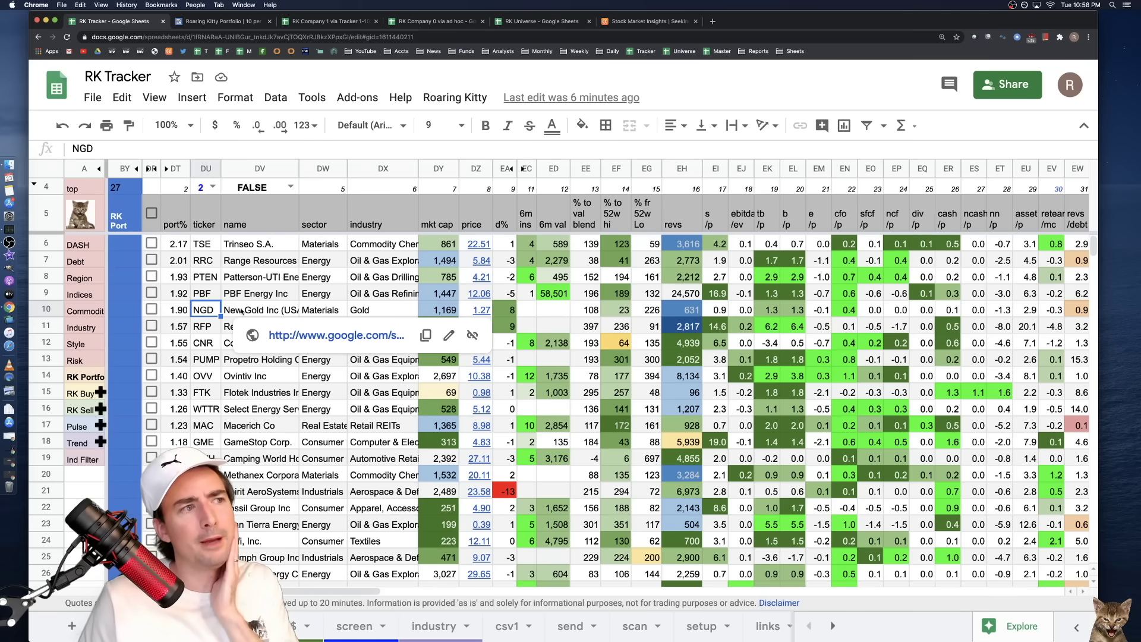
click(240, 309)
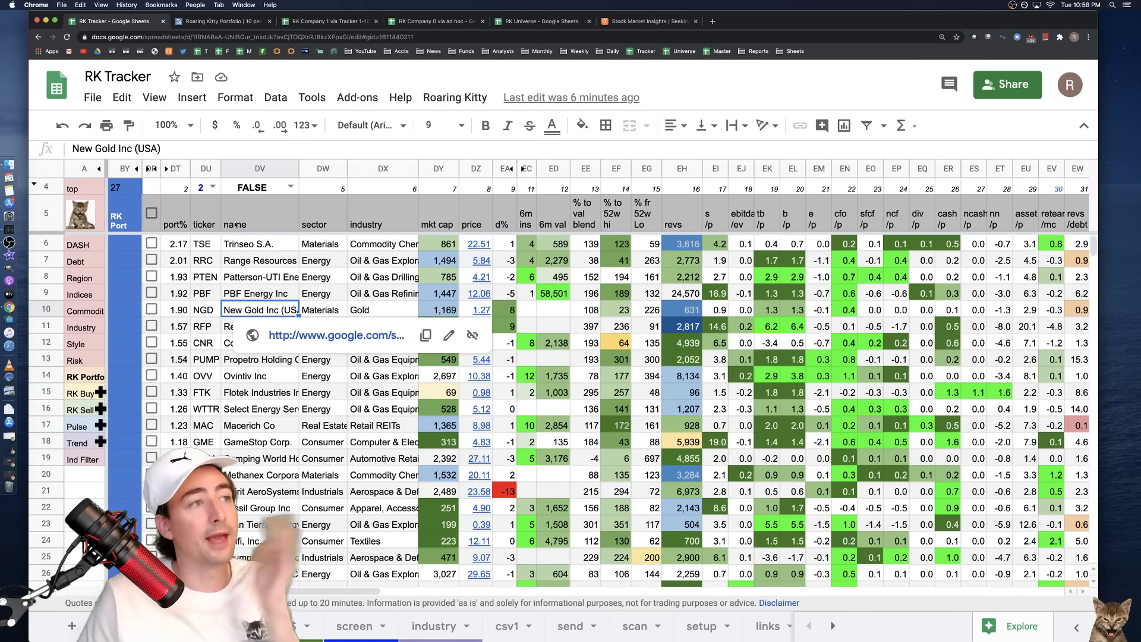
- Review further Roaring Kitty Portfolio charts and the Daily bookmarks in StockCharts, and return to RK Tracker
click(224, 21)
scroll(372, 248, down, 2)
scroll(372, 248, down, 15)
scroll(375, 249, down, 10)
click(612, 52)
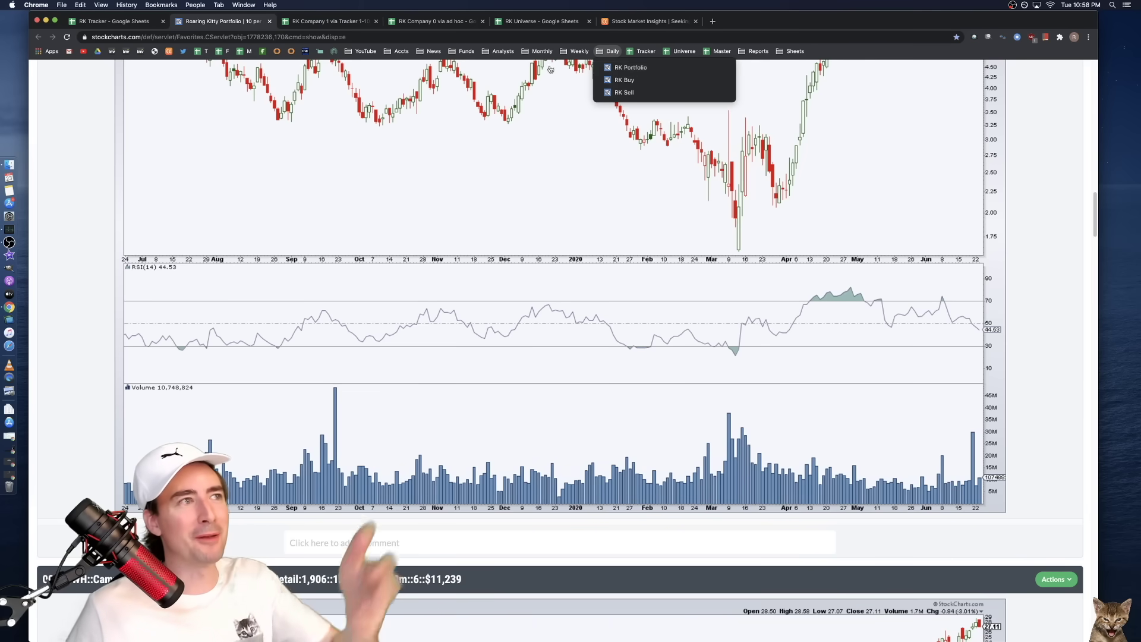
click(76, 22)
click(107, 22)
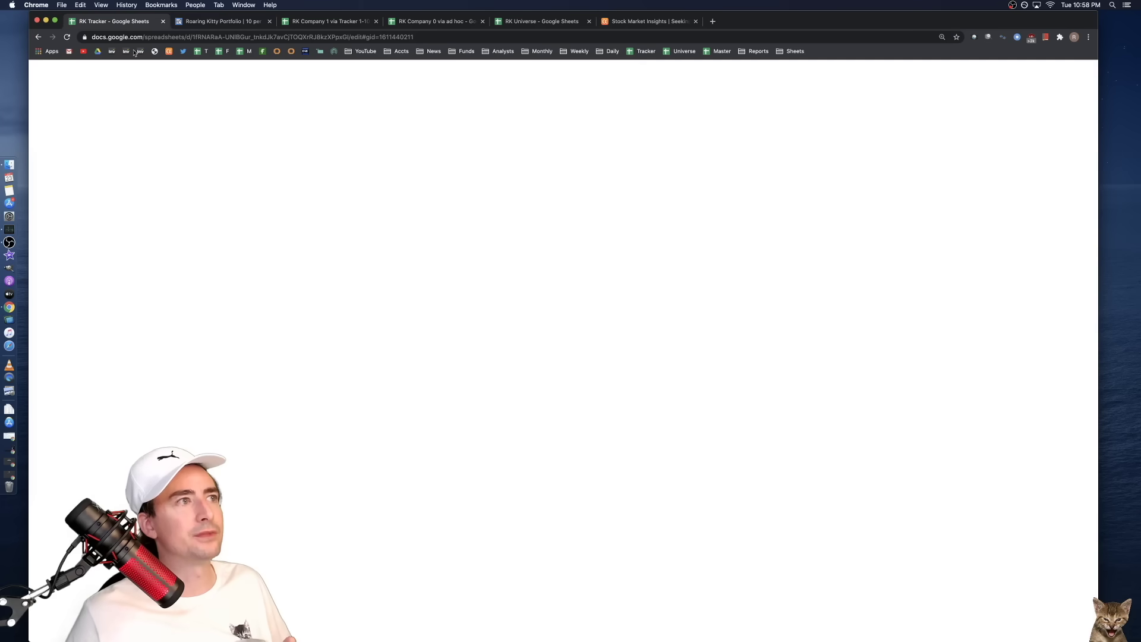
- Tick the Trinseo (TSE) checkbox in the RK Port table, and check the count above RK Port and the header checkbox
click(194, 248)
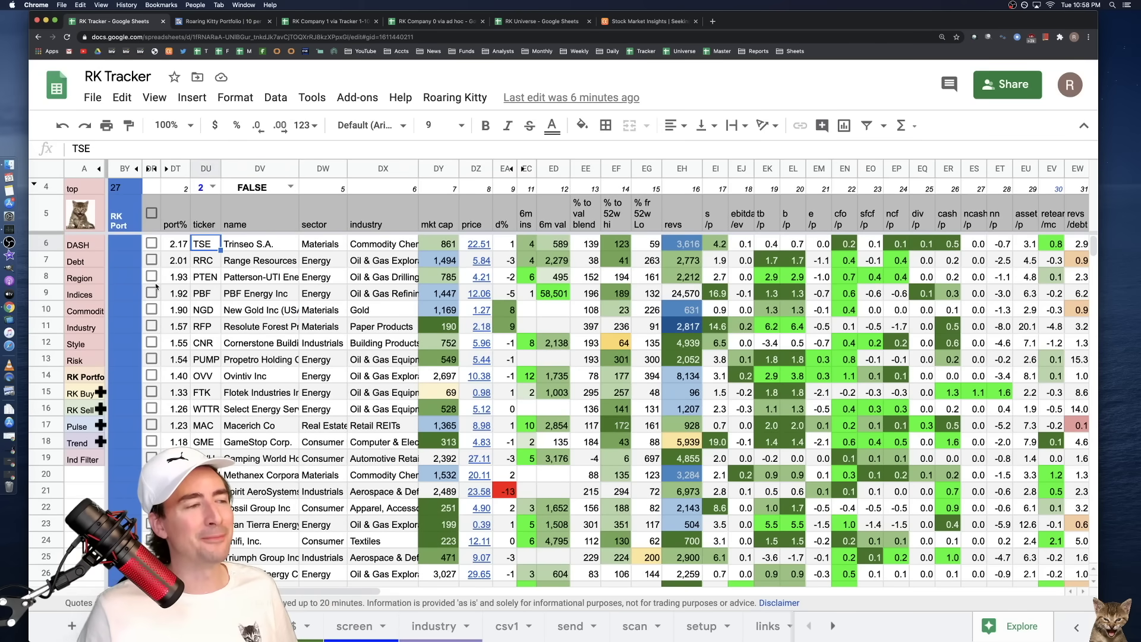
click(152, 243)
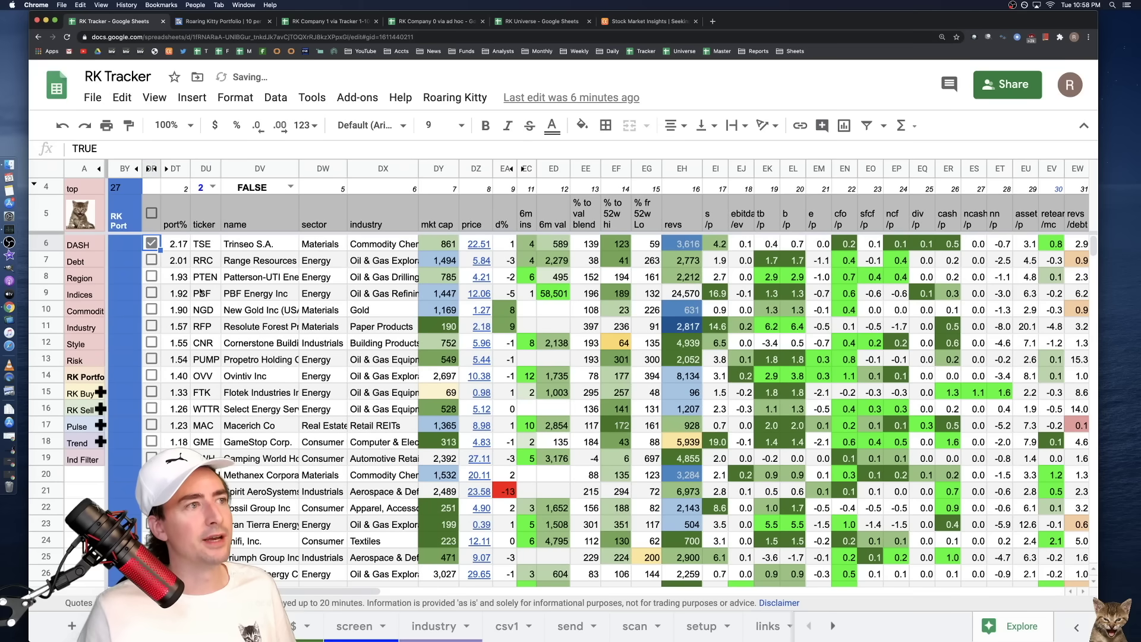
click(121, 189)
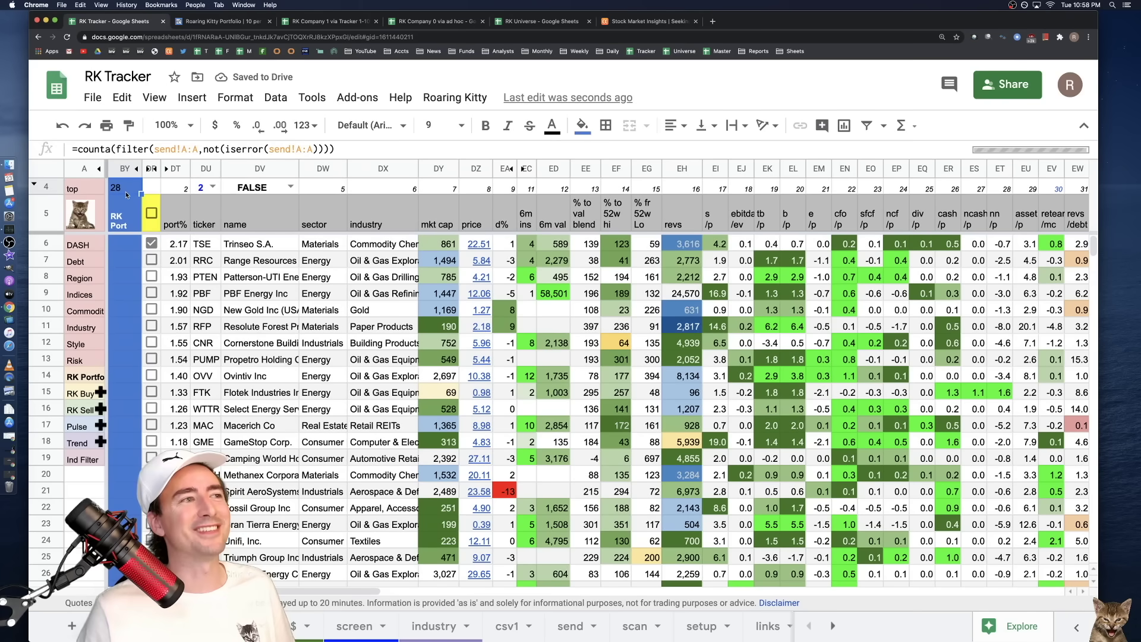
mouse_move(131, 202)
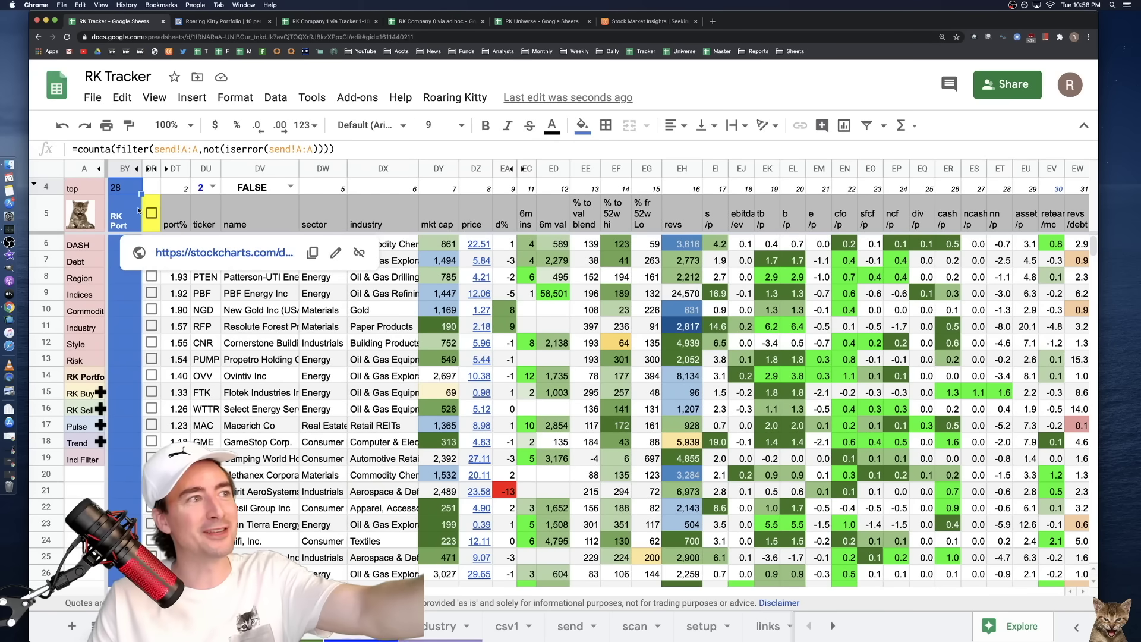
click(146, 219)
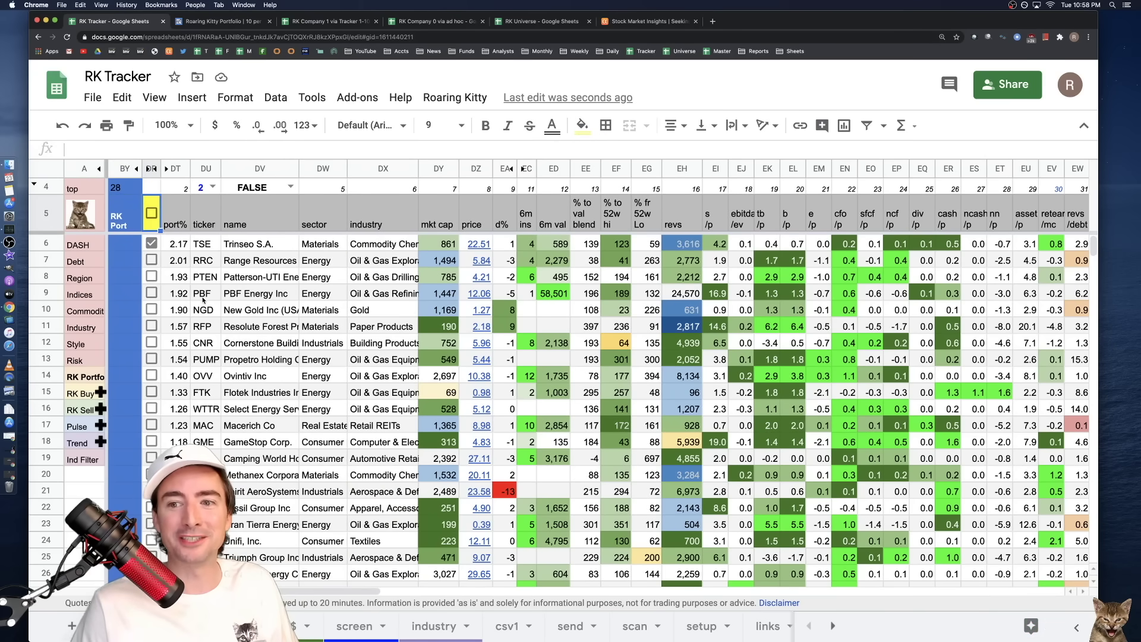
- Inspect the count formula above RK Port, and open the filter formula in cell A1 of the send sheet
click(121, 188)
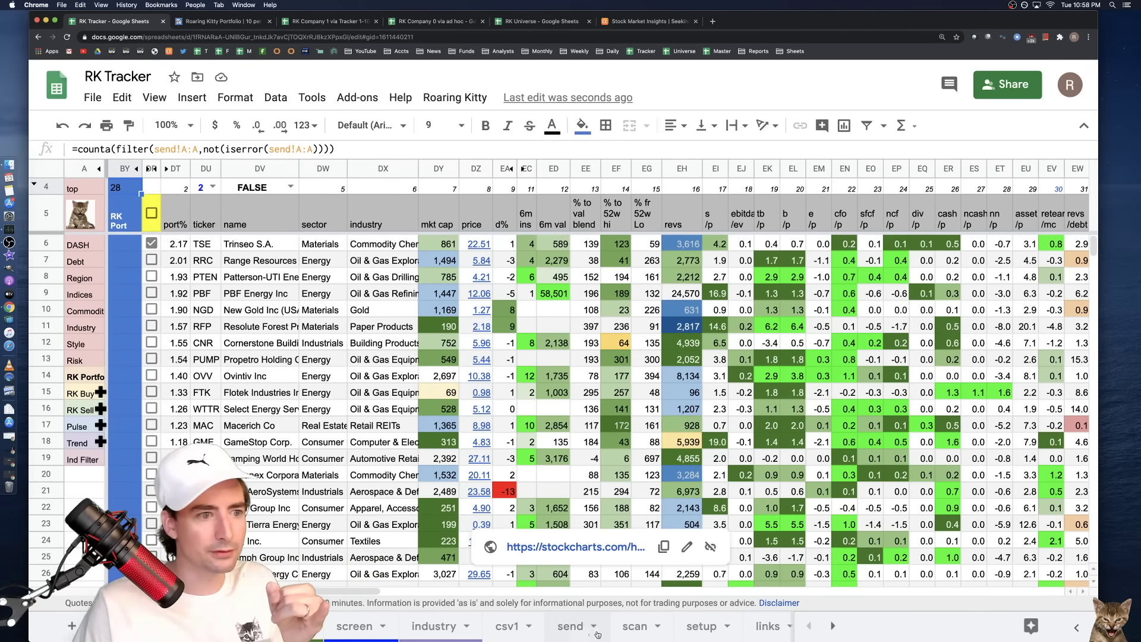
click(572, 628)
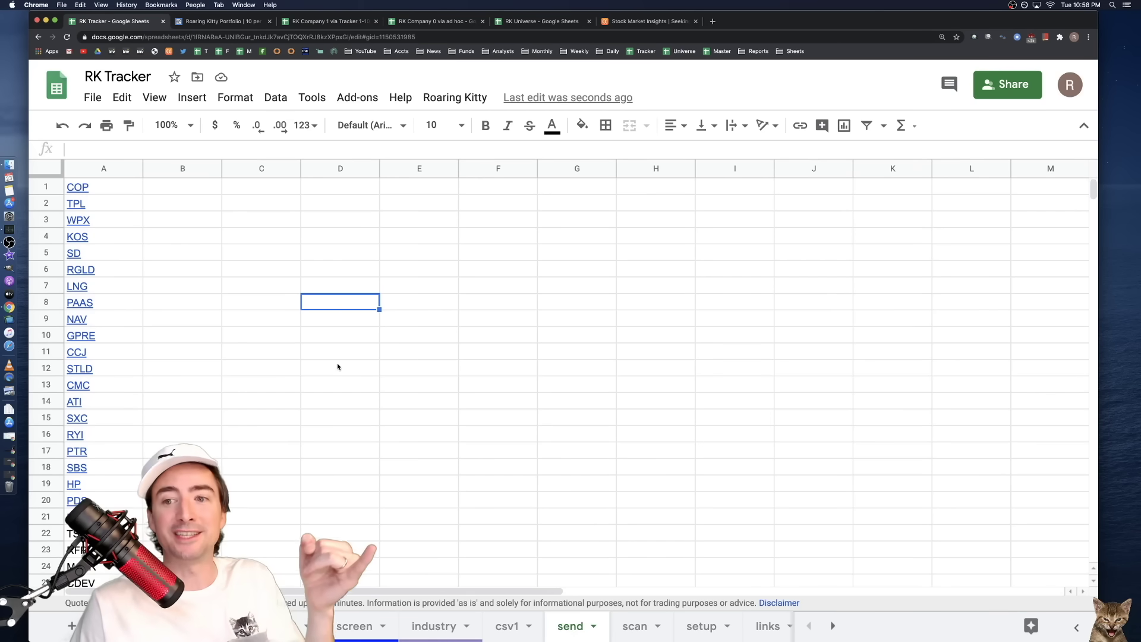
click(127, 191)
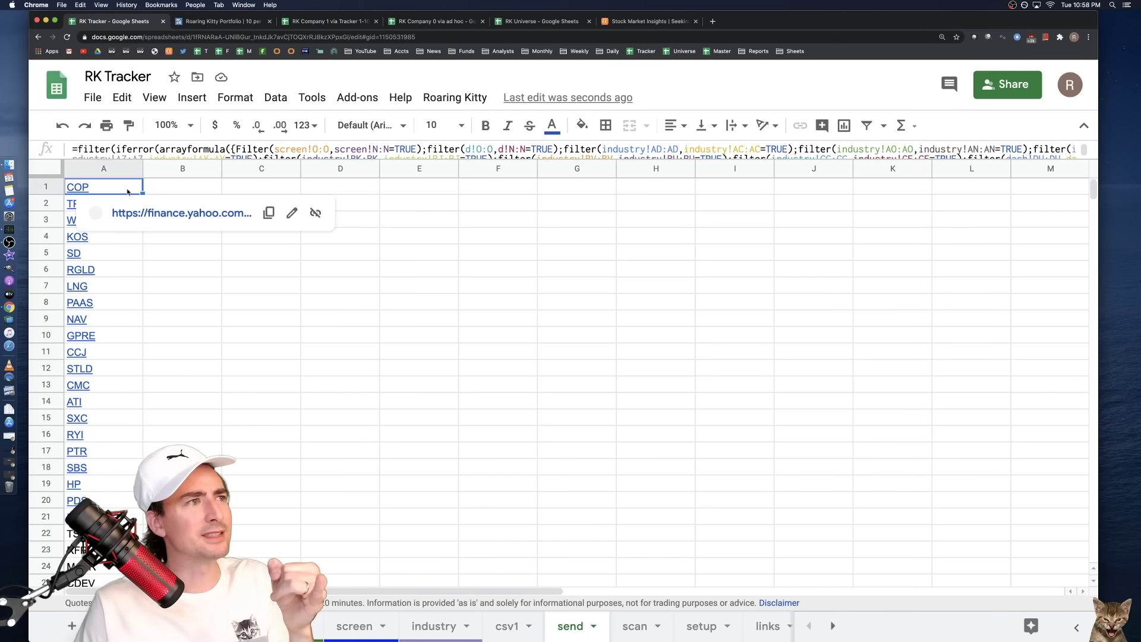
double_click(127, 190)
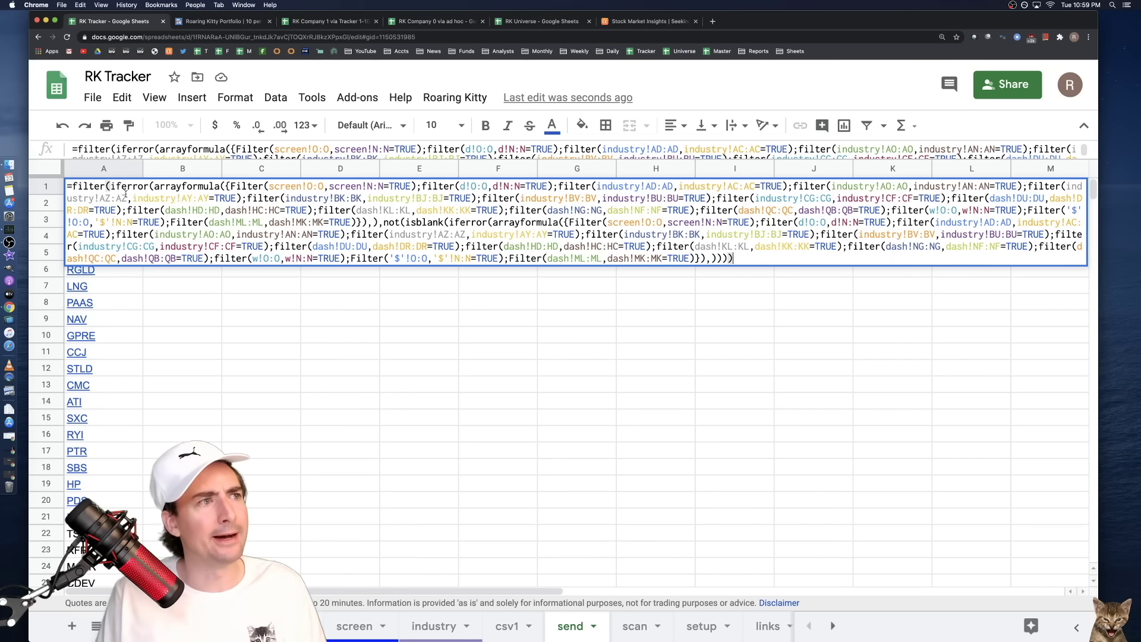
- Leave the formula in cell A1, review the ticker list on the send sheet, and return to the dash sheet
click(201, 302)
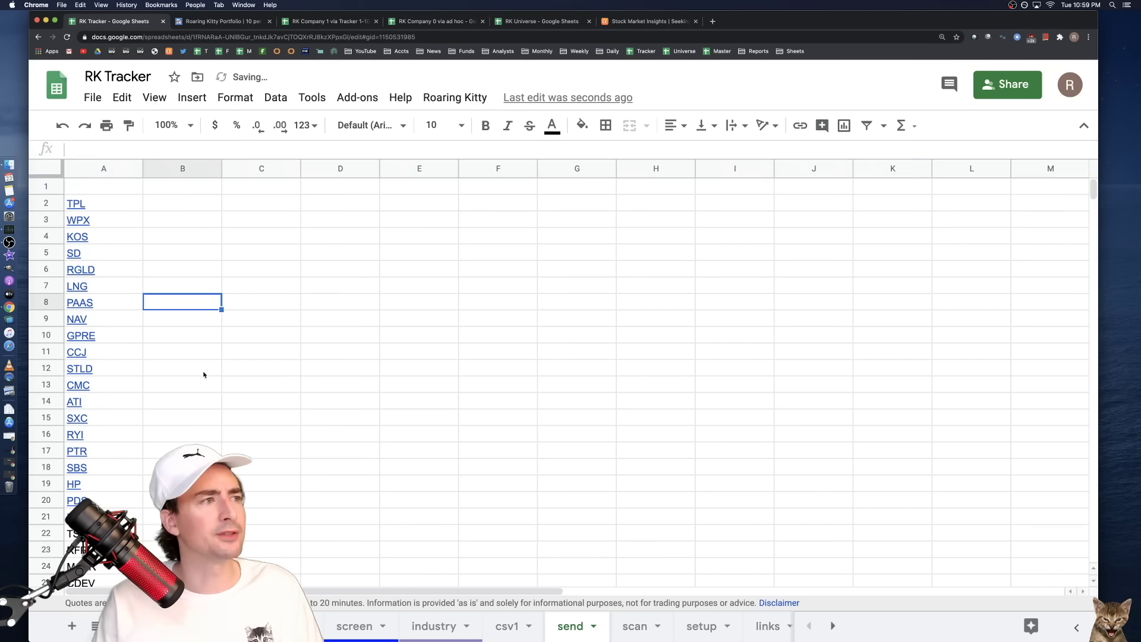
scroll(196, 381, down, 3)
scroll(198, 381, up, 3)
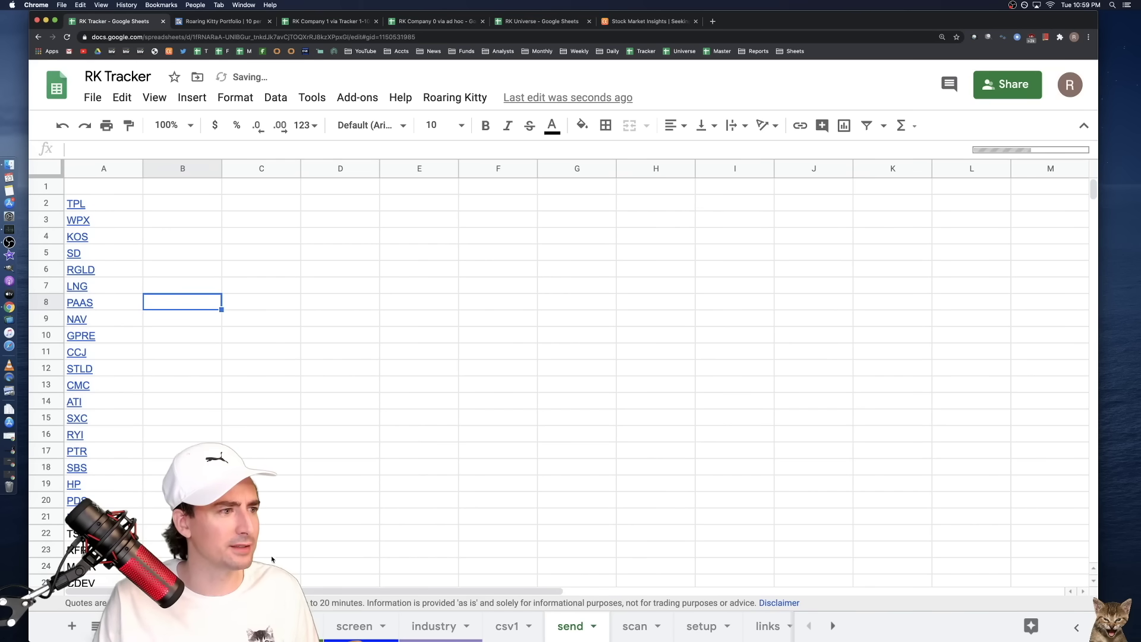
click(279, 626)
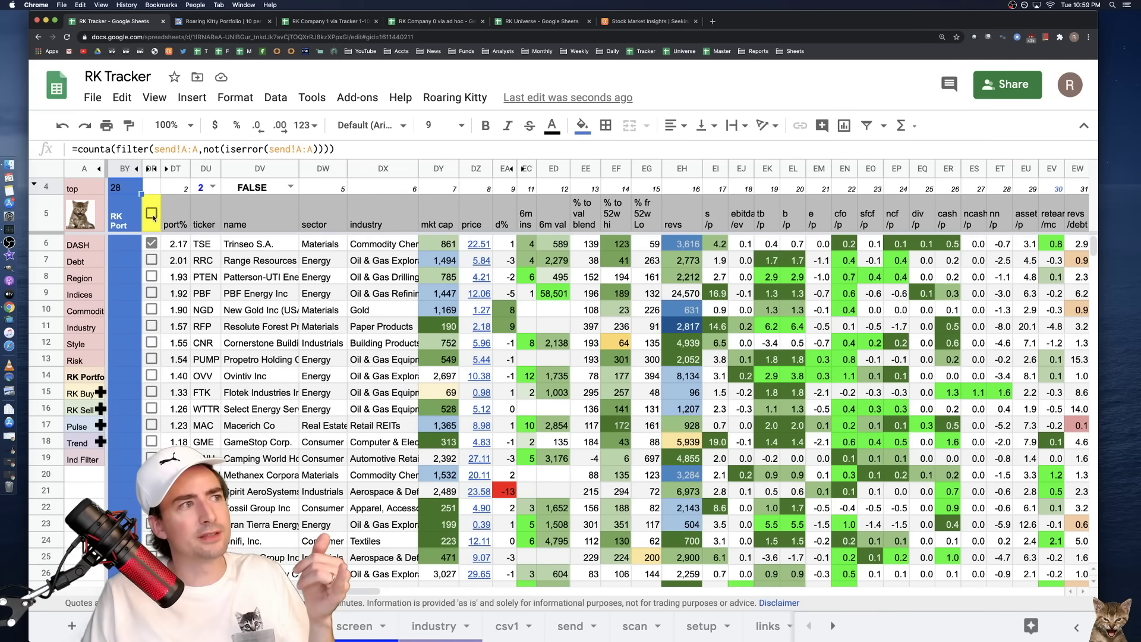
- Tick the RK Port header checkbox, and clear both it and the Trinseo (TSE) checkbox
click(152, 215)
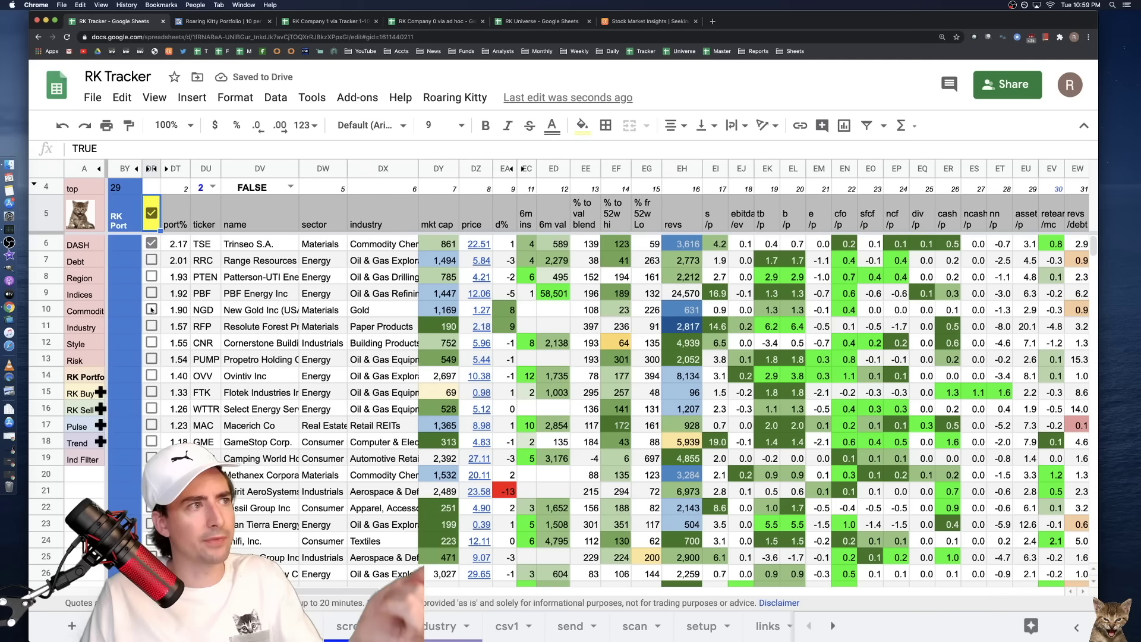
click(152, 212)
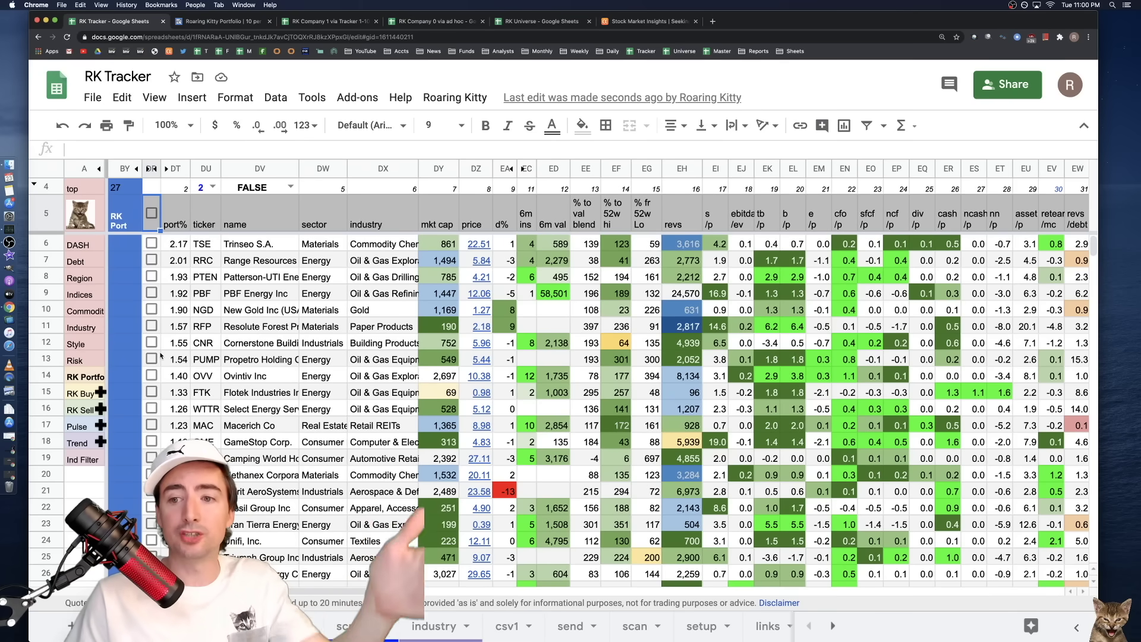
- Inspect the Trinseo ticker and name cells, view the investor relations search linked from the name, and return to RK Tracker
click(180, 227)
click(205, 246)
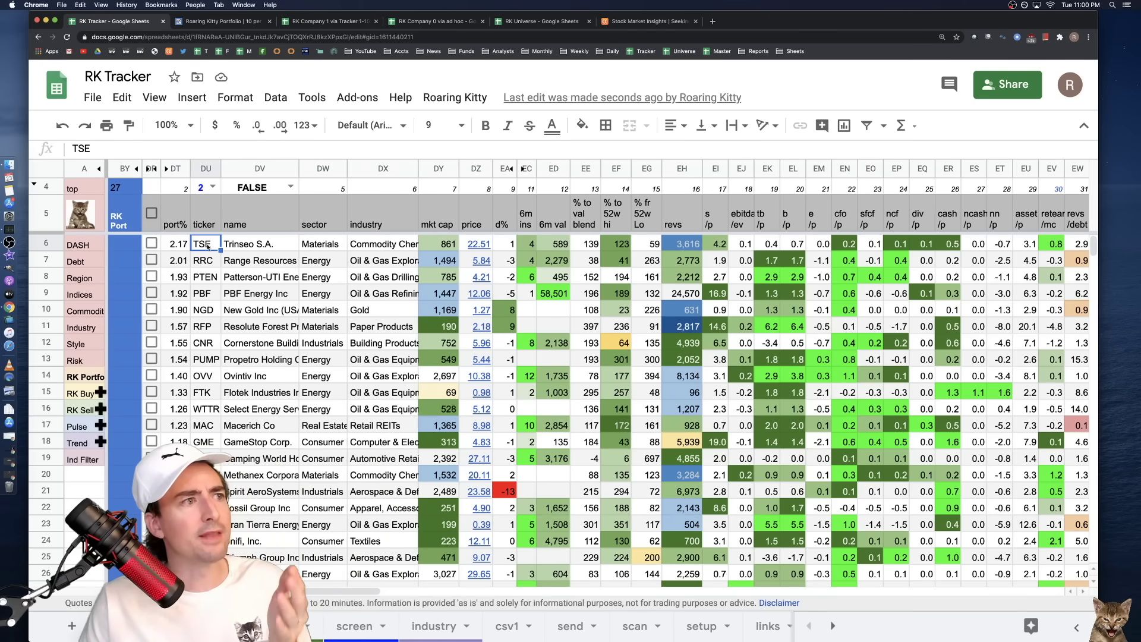
click(233, 246)
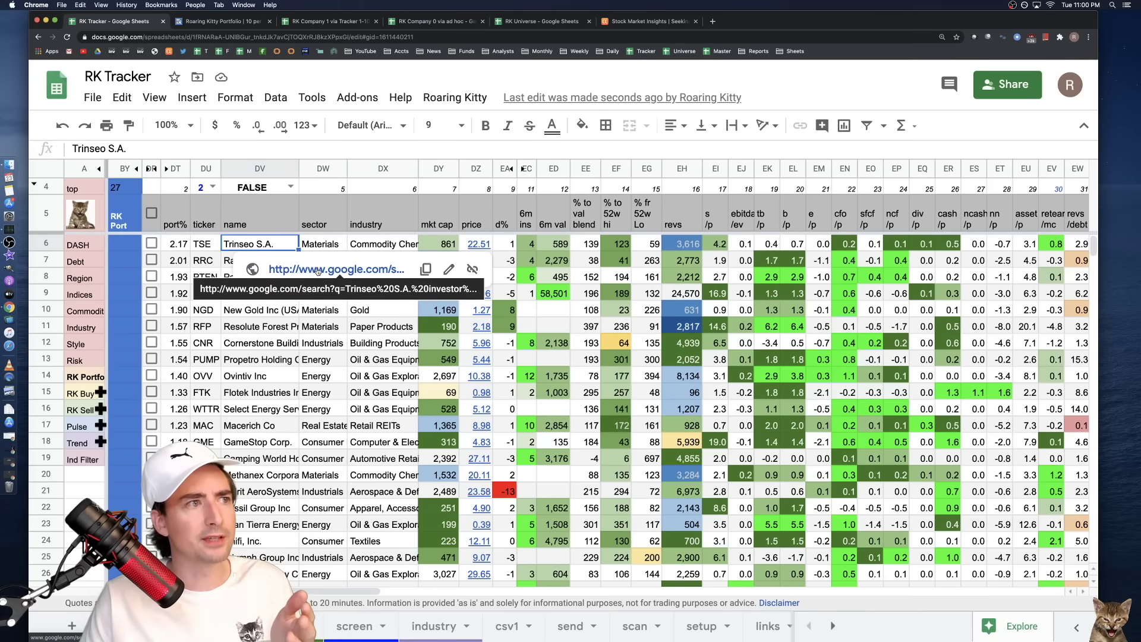
click(318, 270)
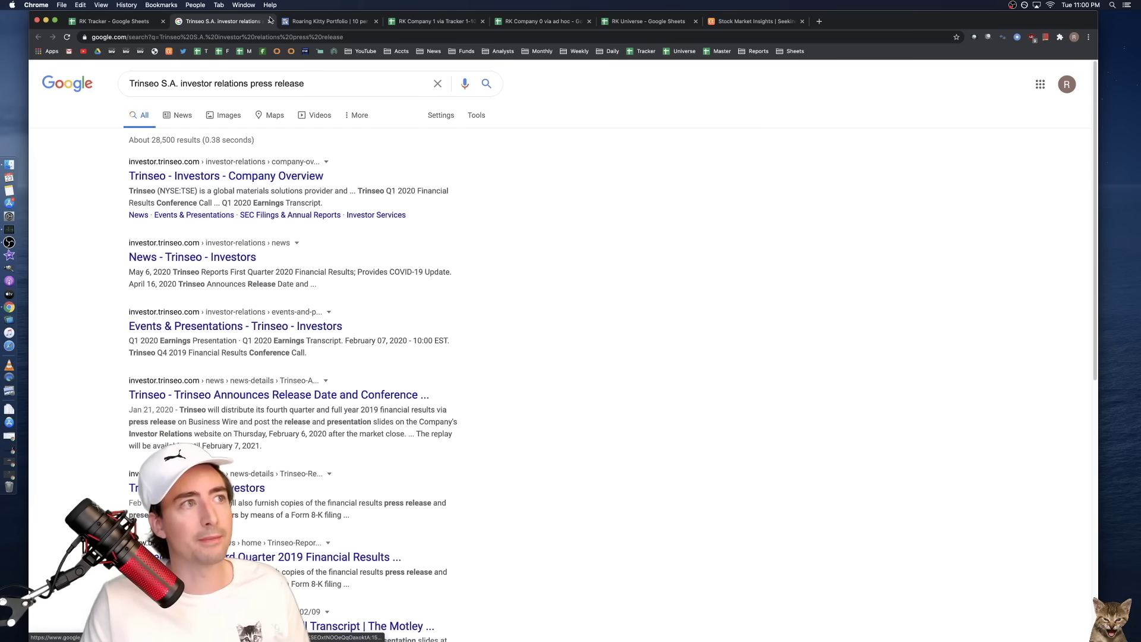
click(269, 22)
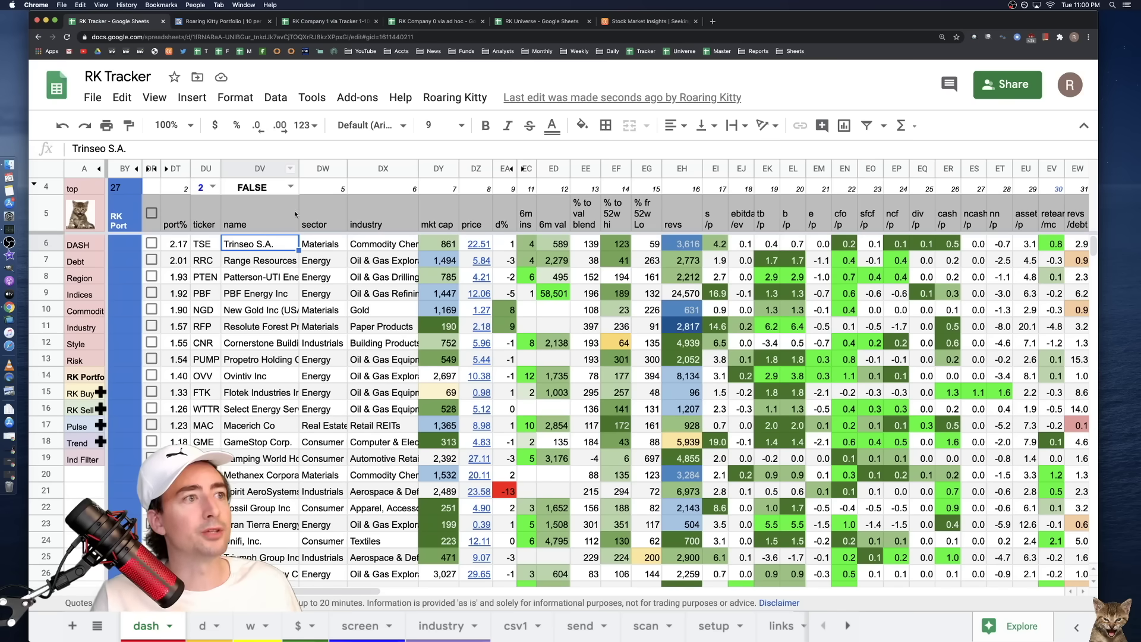
- Inspect the links in Trinseo's sector cell (Materials) and industry cell (Commodity Chemicals)
click(330, 245)
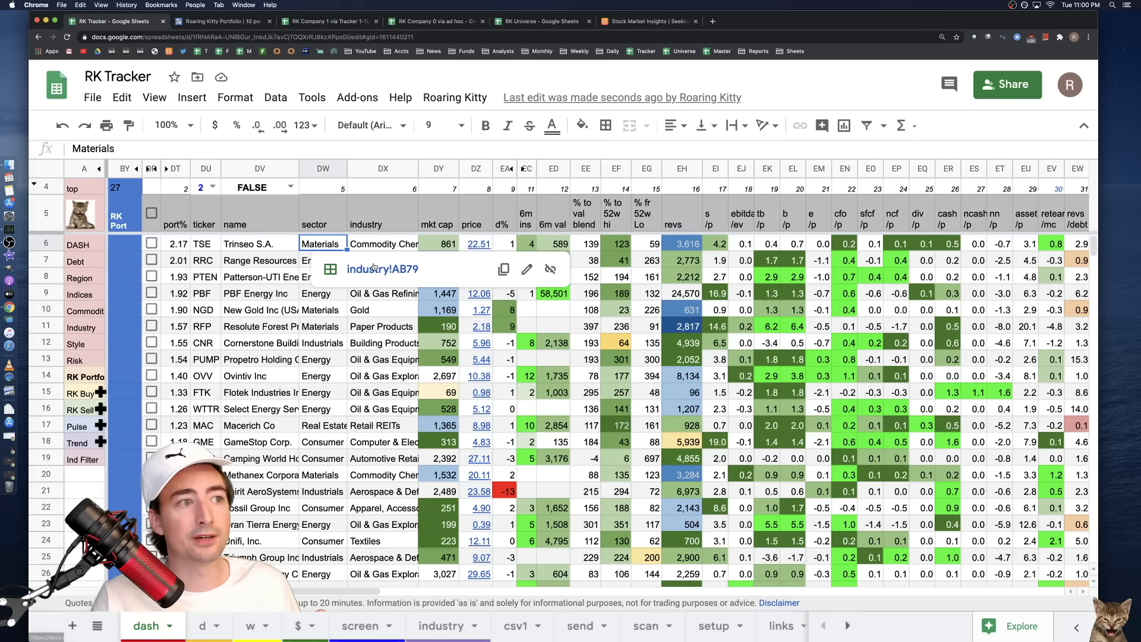
mouse_move(378, 251)
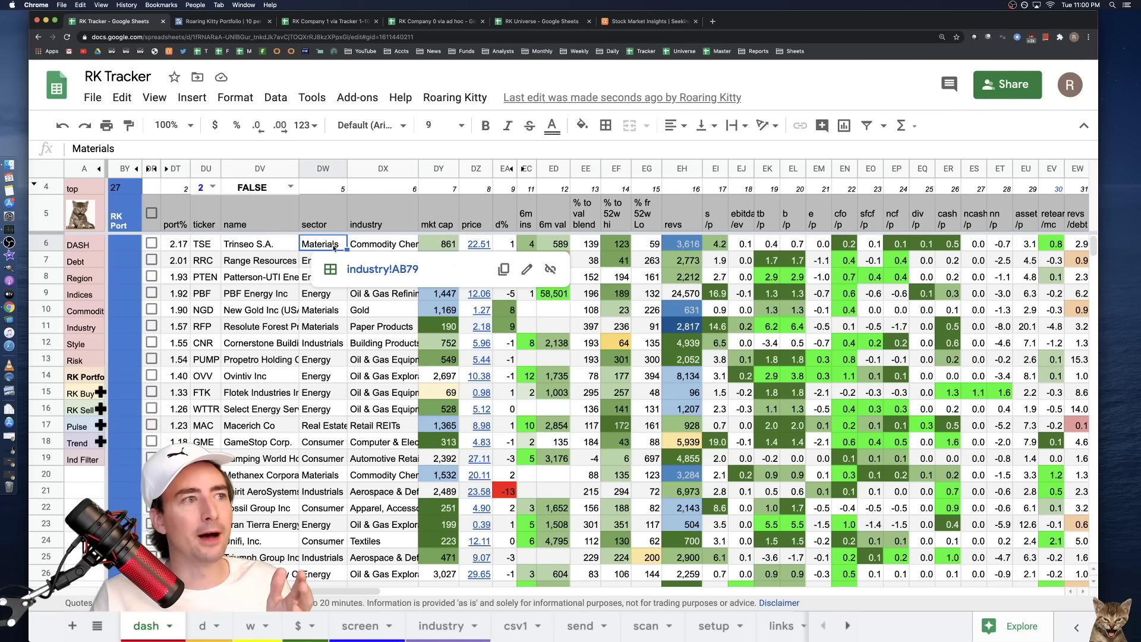
click(386, 248)
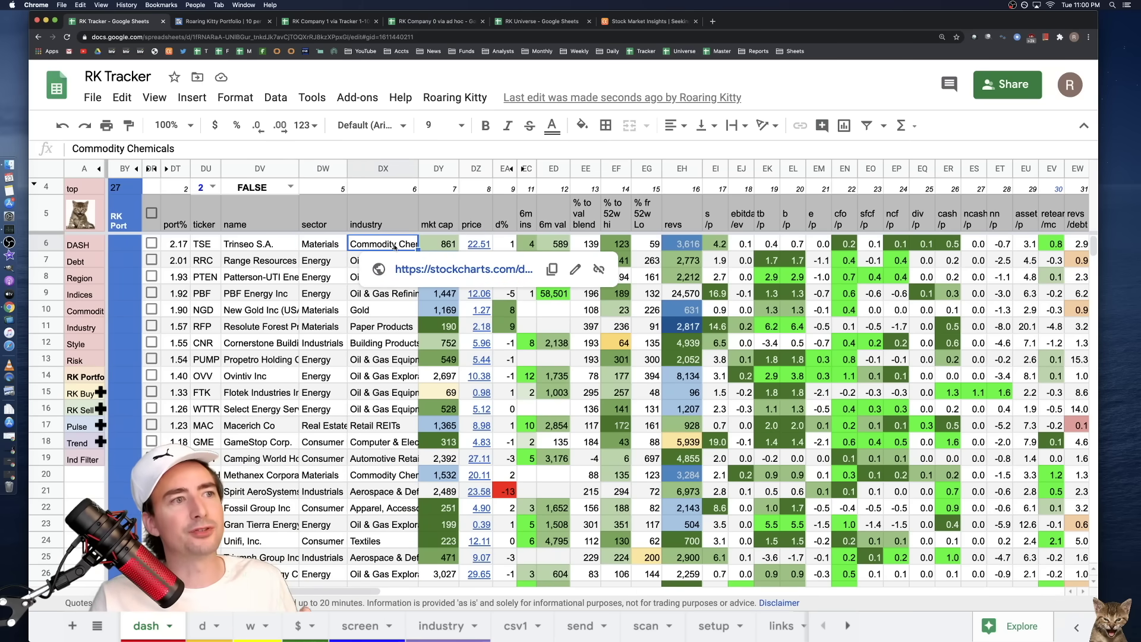
- Open the Commodity Chemicals chart list linked from Trinseo's industry cell, review its charts, and return to RK Tracker
click(447, 270)
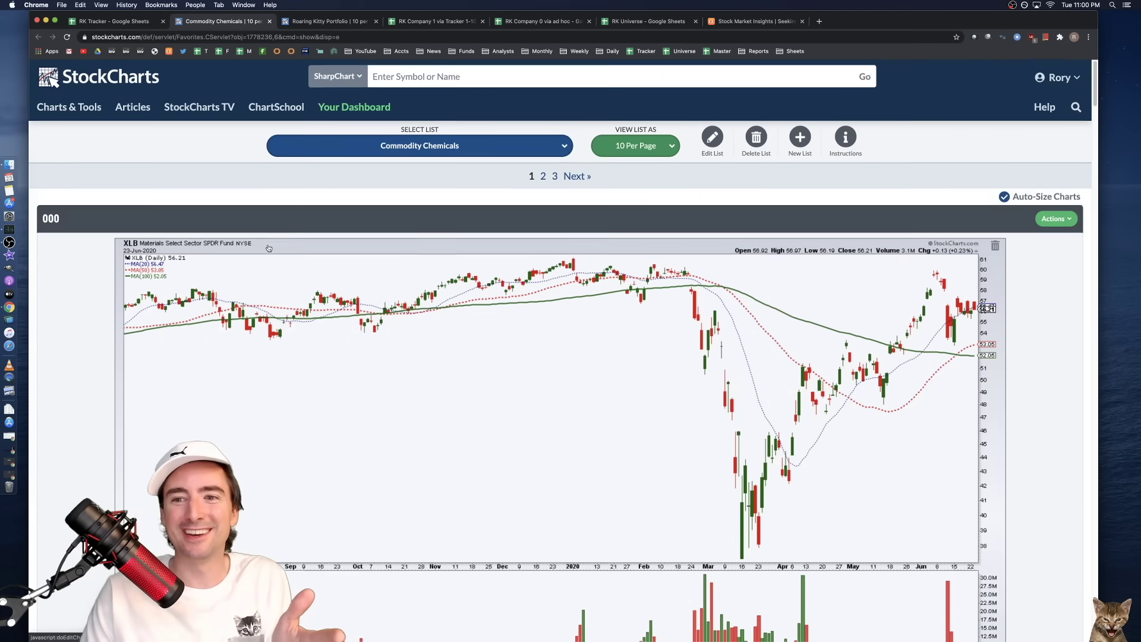
scroll(266, 247, down, 10)
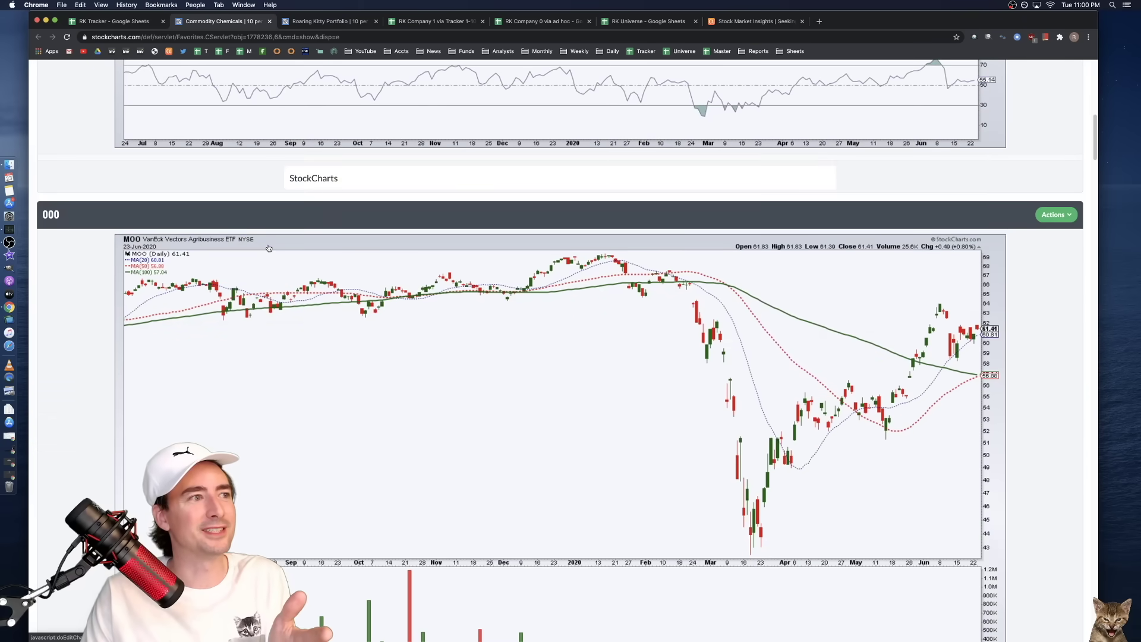
click(127, 23)
click(206, 26)
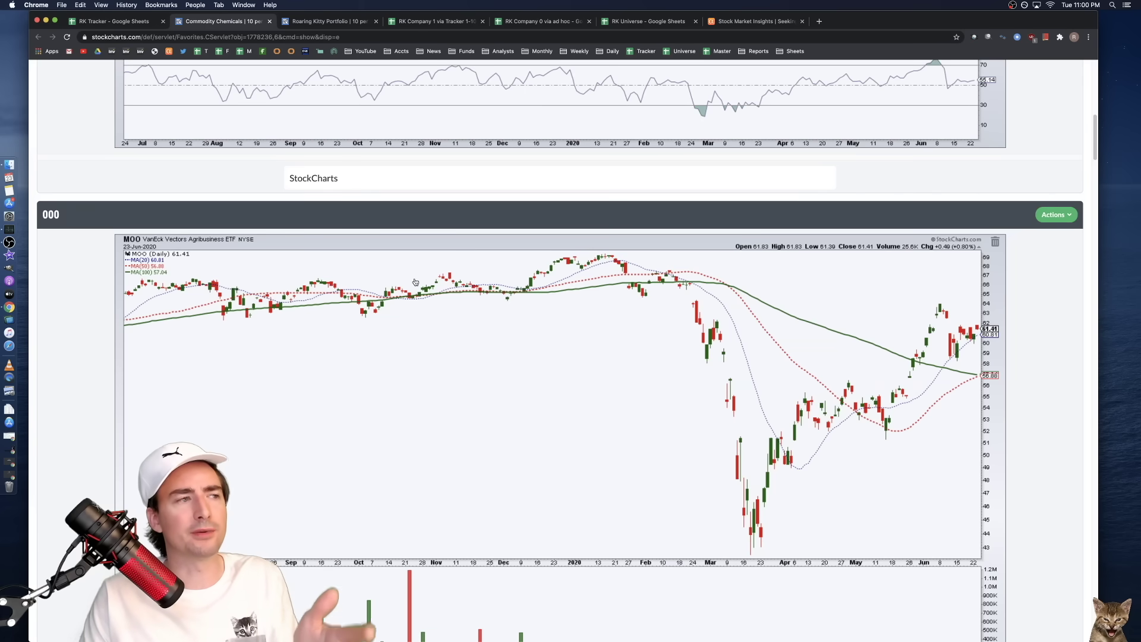
scroll(413, 287, down, 12)
scroll(416, 285, down, 5)
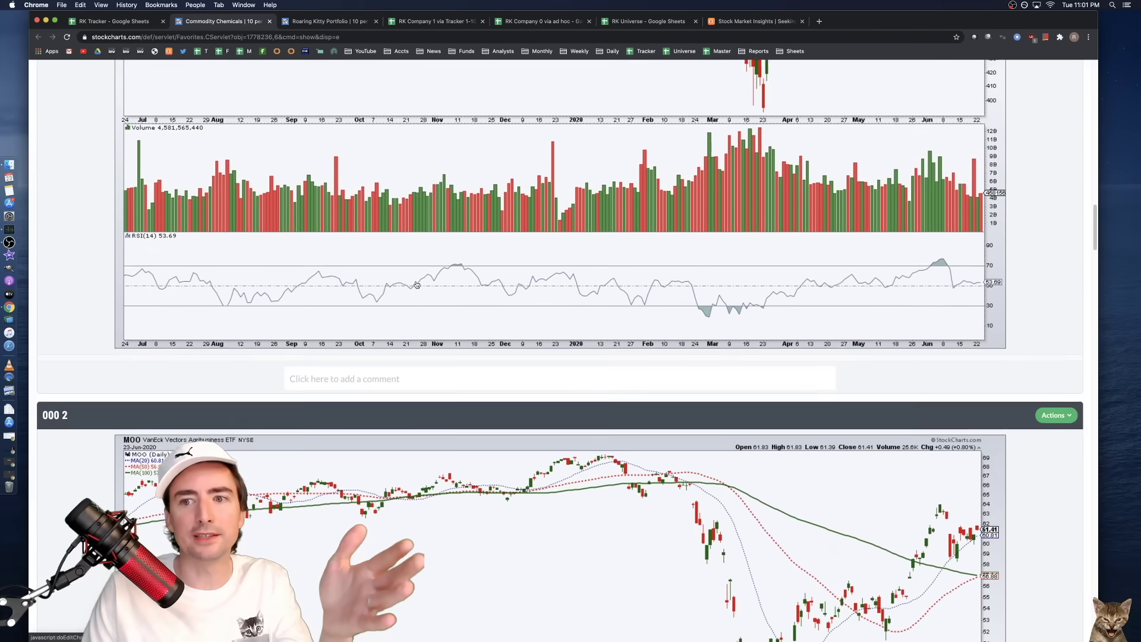
scroll(419, 285, down, 15)
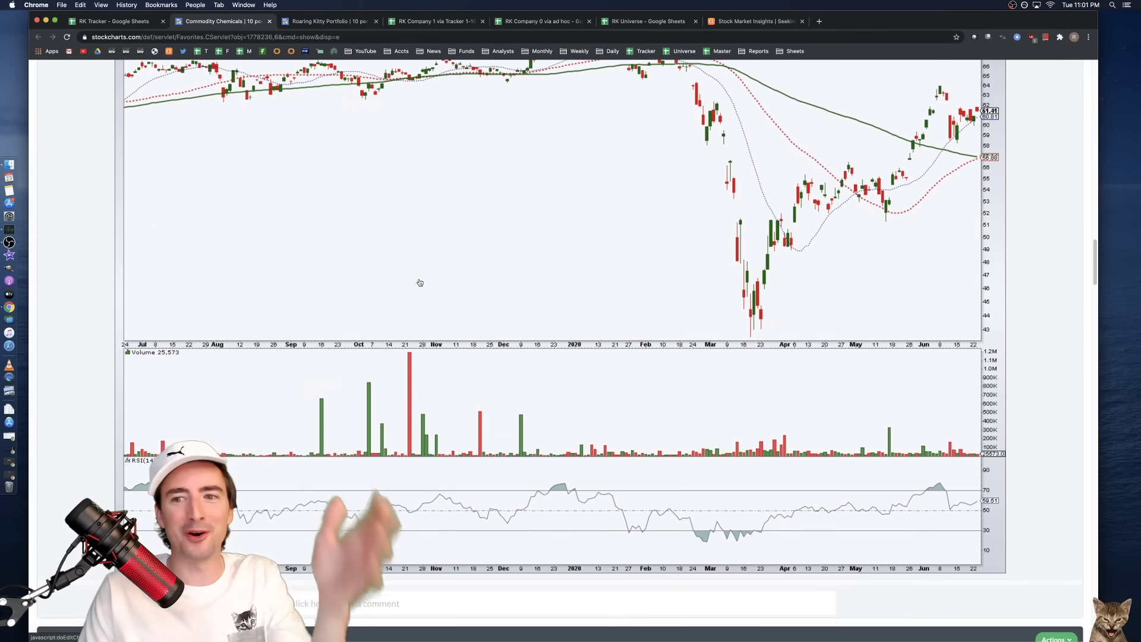
scroll(420, 282, down, 8)
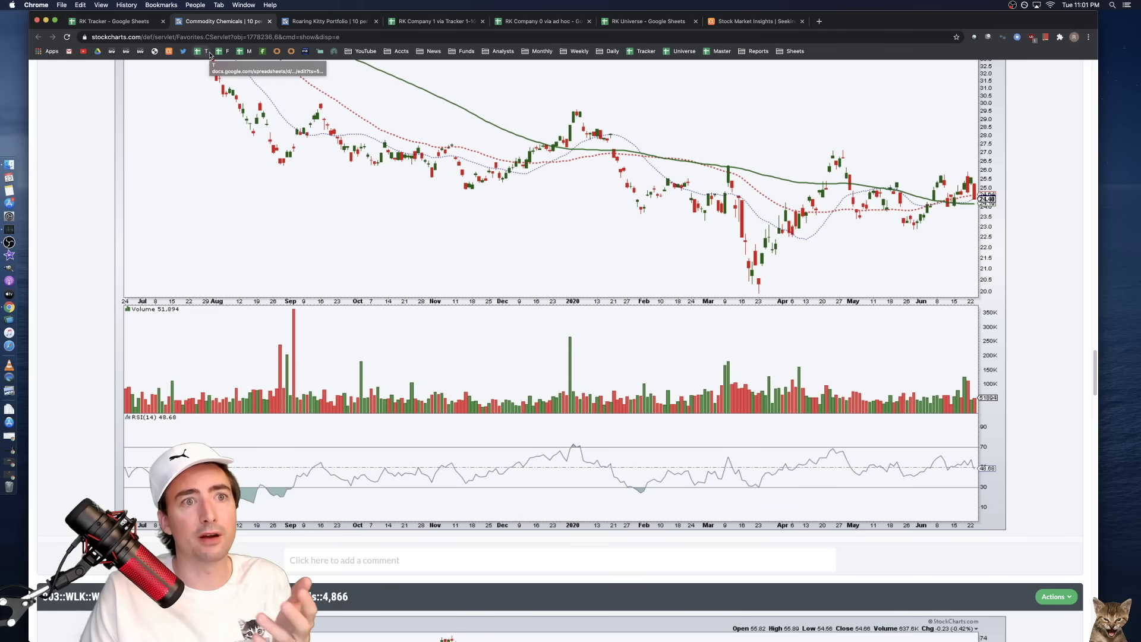
scroll(451, 159, down, 10)
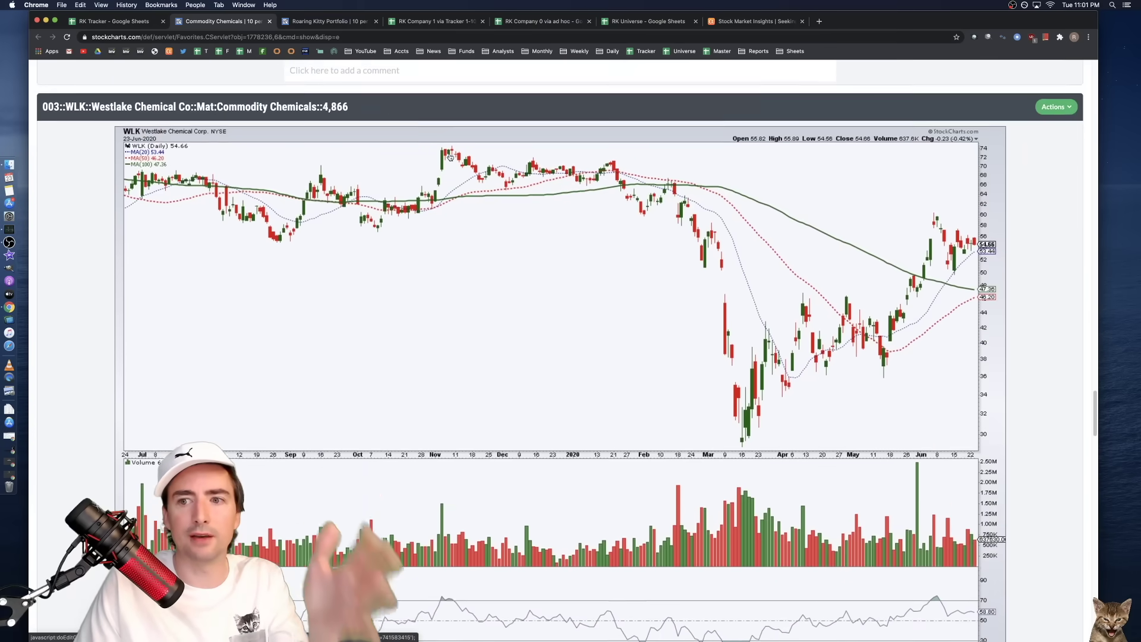
scroll(450, 157, down, 3)
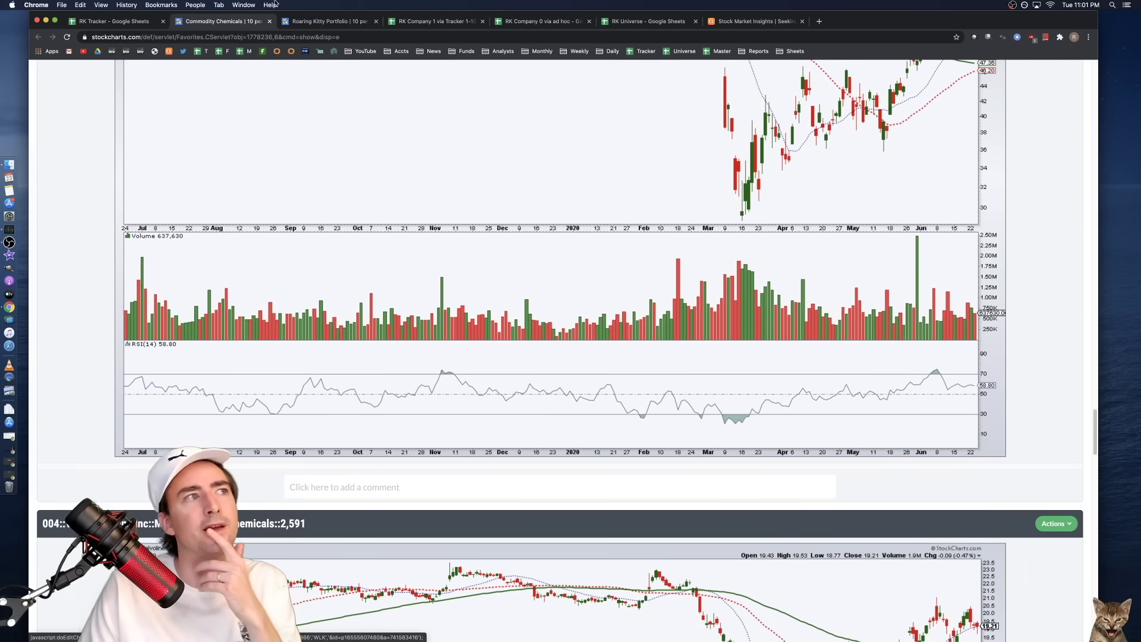
click(270, 22)
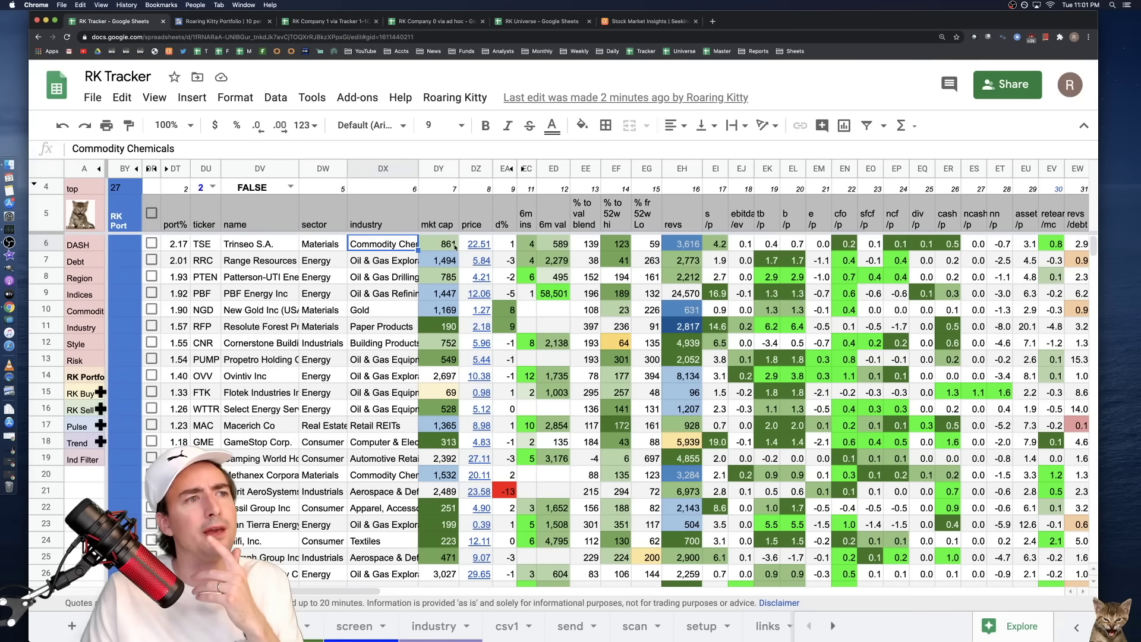
- Inspect the market cap cells for Trinseo, New Gold, Range Resources, Flotek and Ovintiv in the RK Port table
click(455, 246)
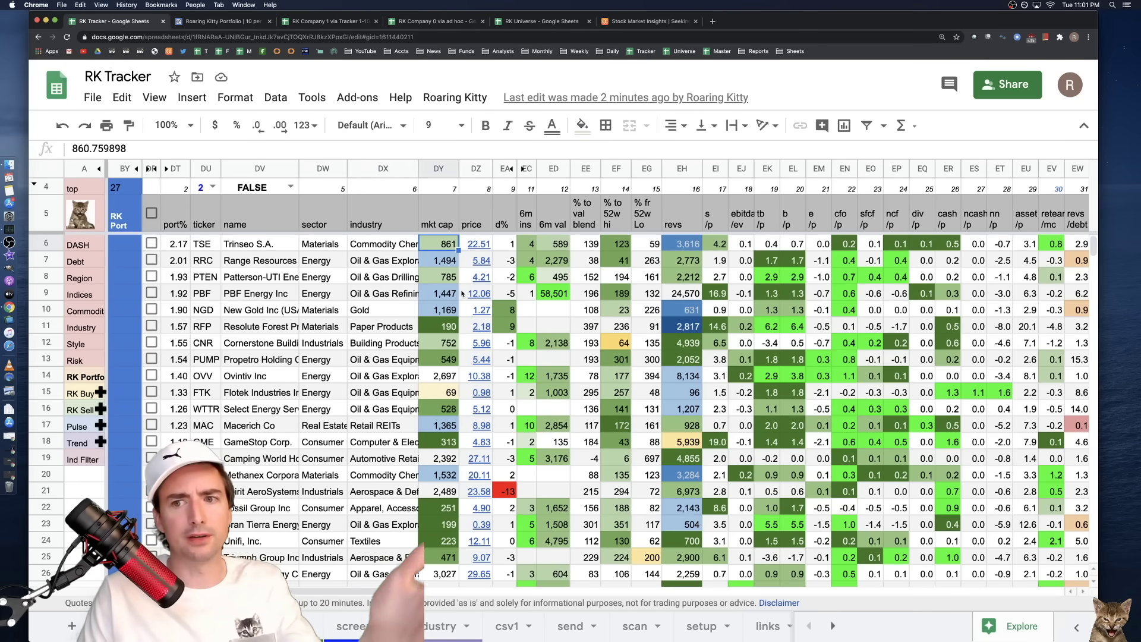
click(442, 315)
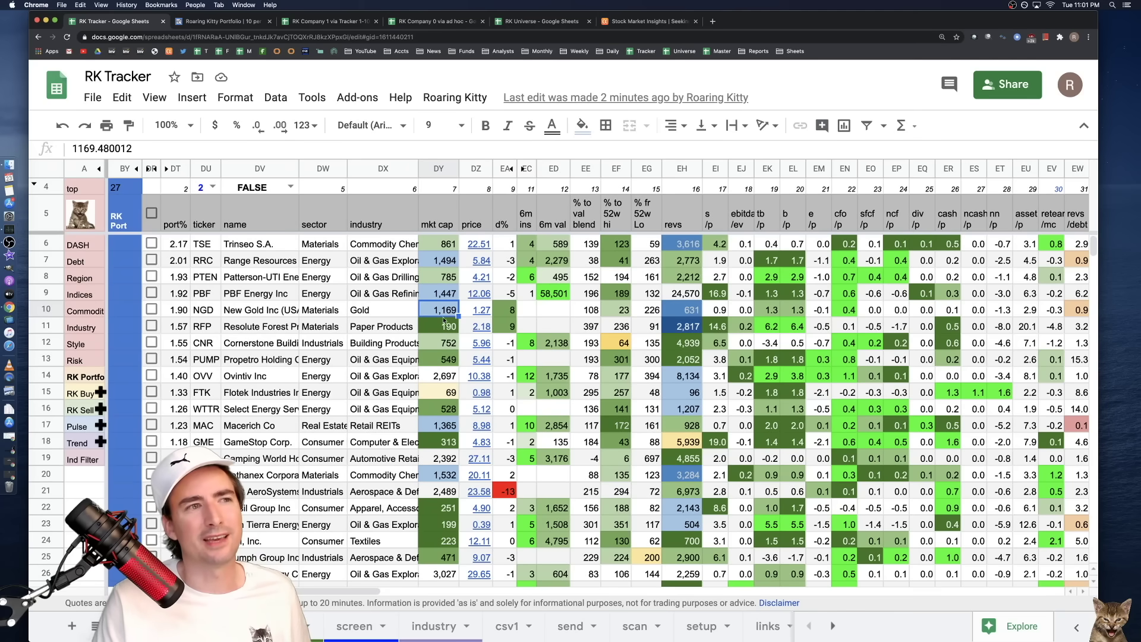
click(440, 262)
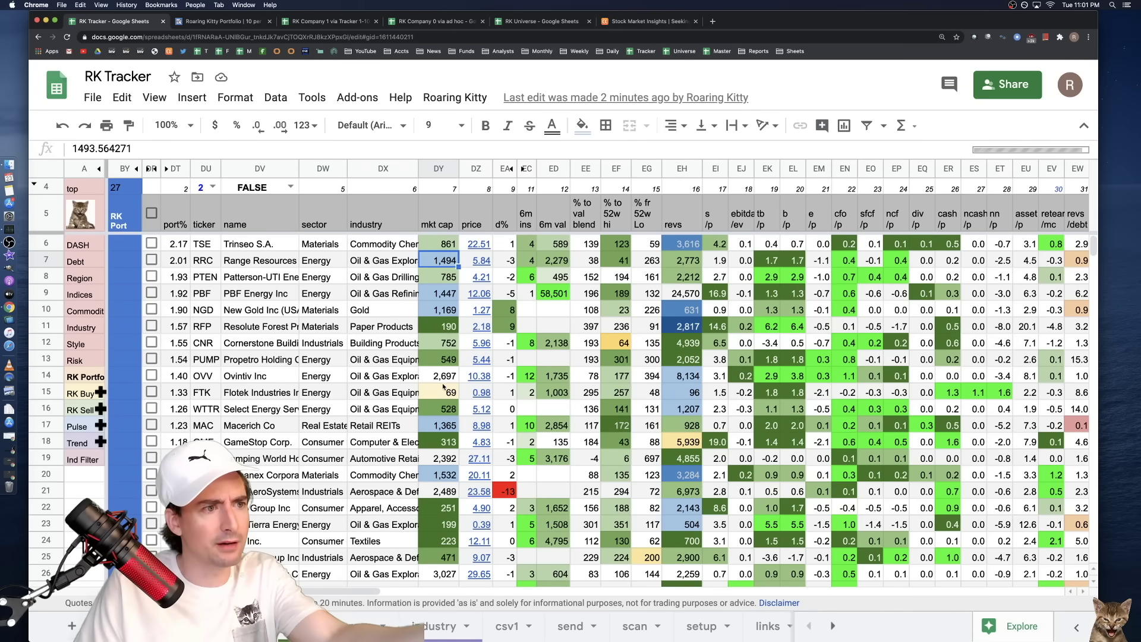
click(444, 393)
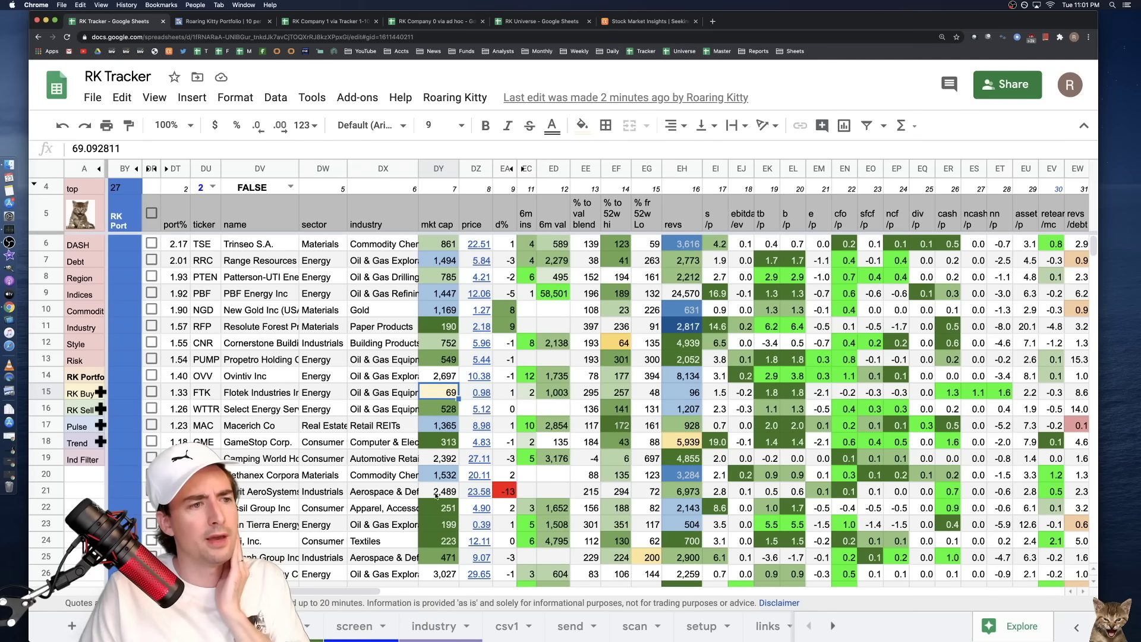
click(444, 383)
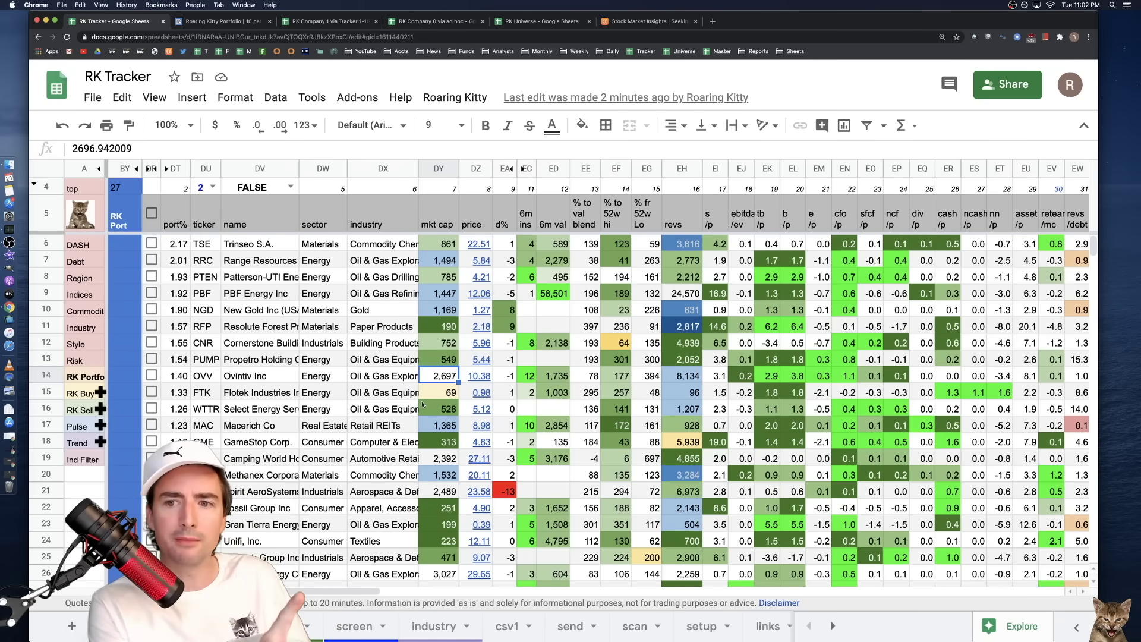
- Look up the OVV quote on Yahoo Finance in a new browser tab, and return to RK Tracker
key(super+t)
text(y ovv)
key(Return)
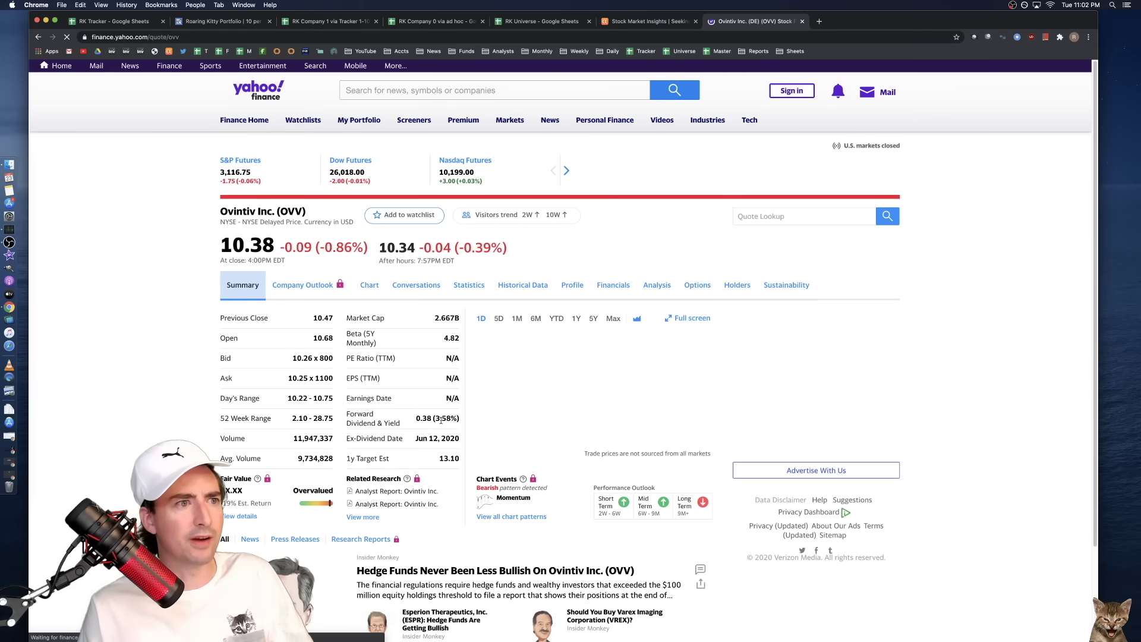
key(super+w)
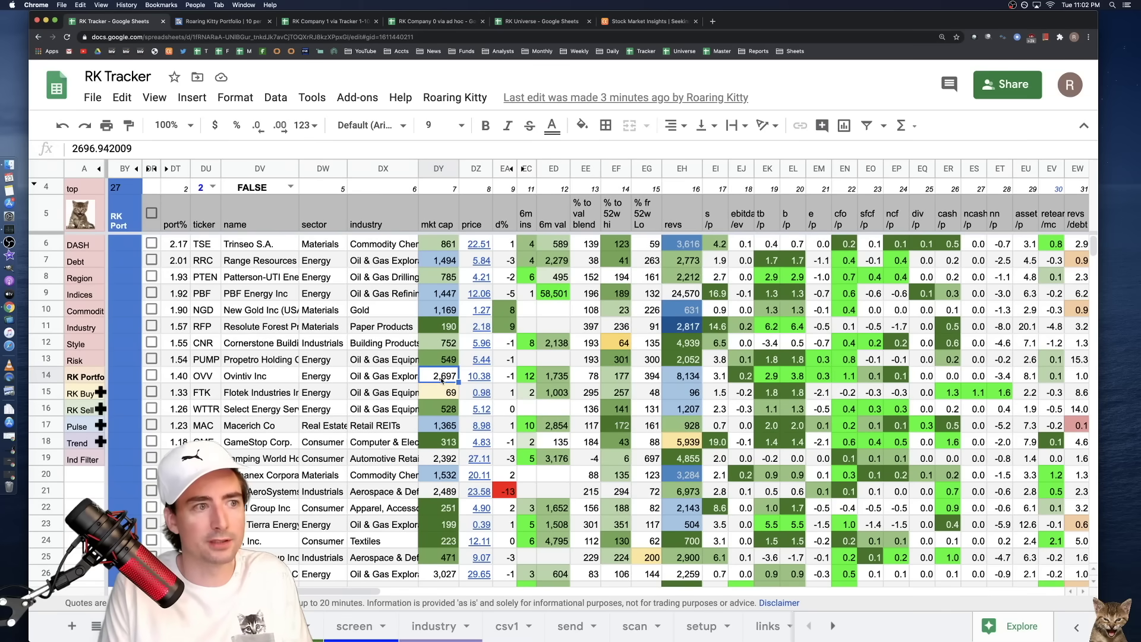
- Inspect the market cap cells for Spirit AeroSystems, Flotek and Ovintiv
click(446, 493)
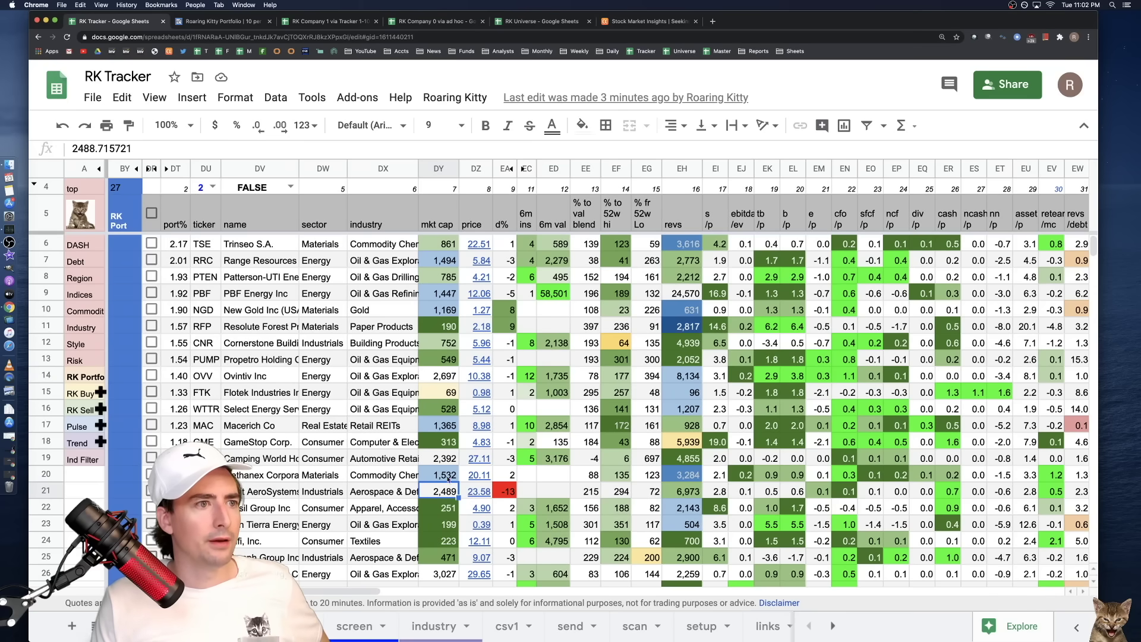
click(452, 401)
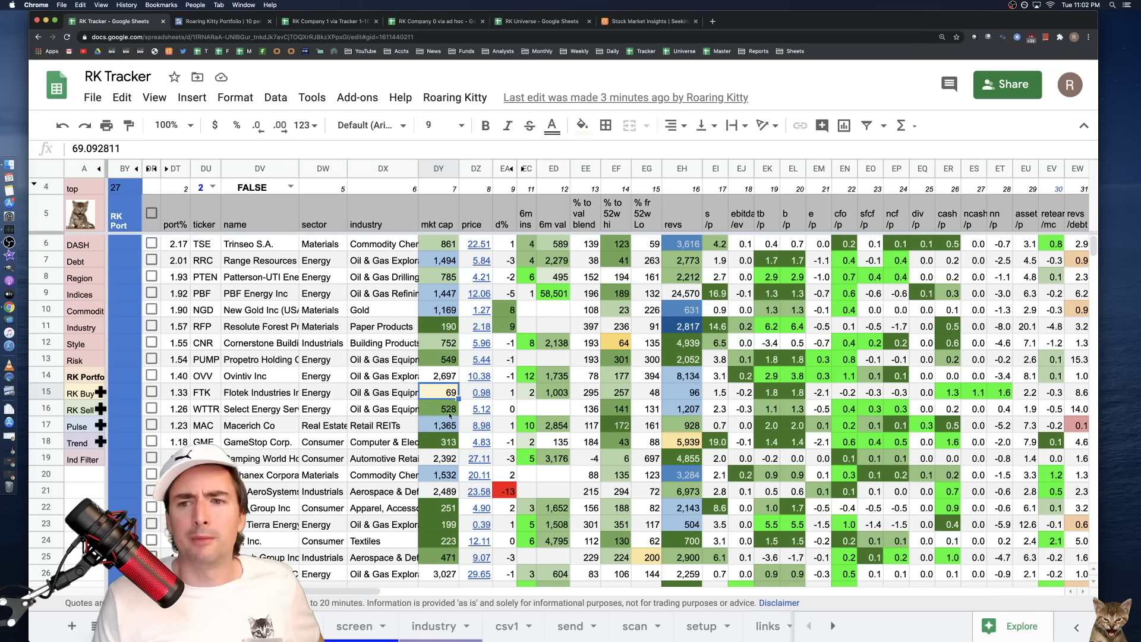
click(452, 375)
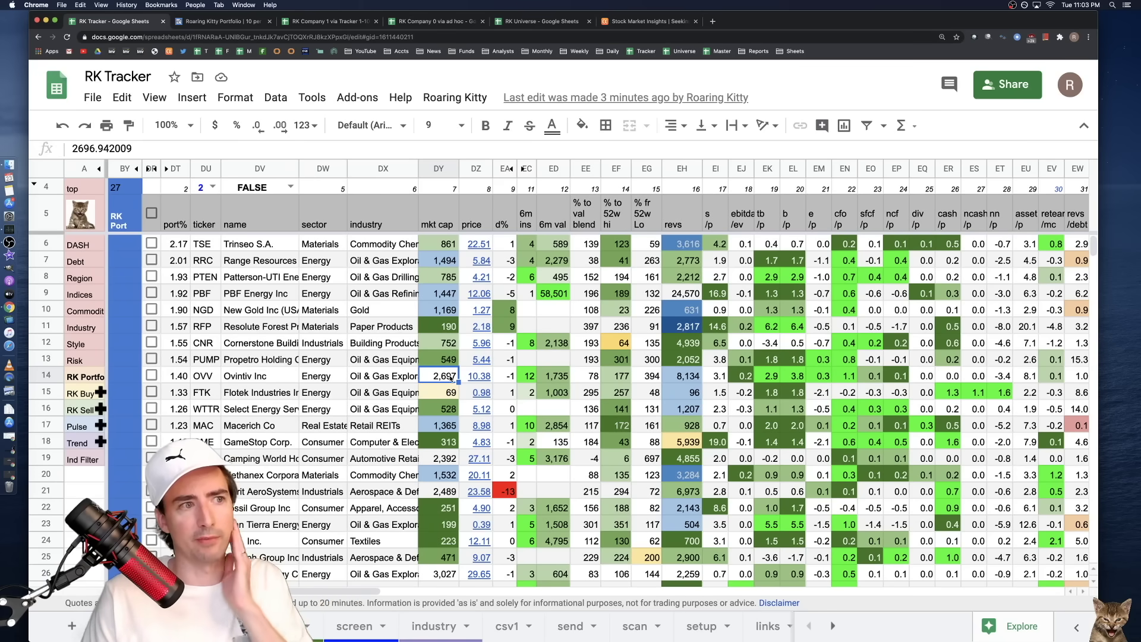
- Select the market caps in rows 6 to 26 and switch the selection summary to the average
drag(442, 244, 441, 576)
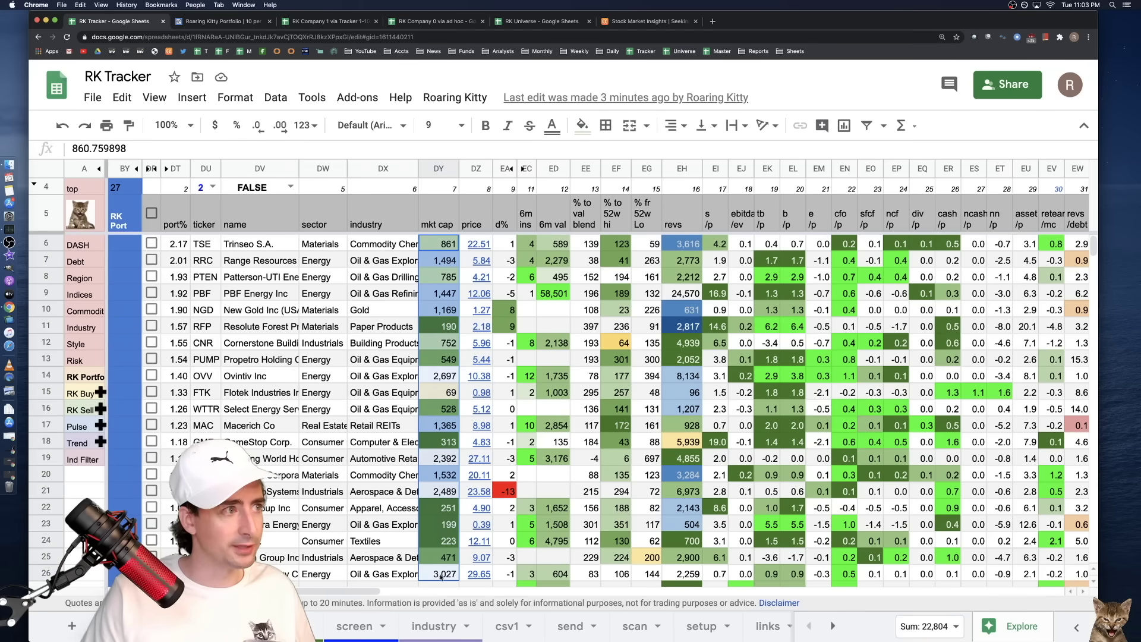
click(927, 626)
click(917, 527)
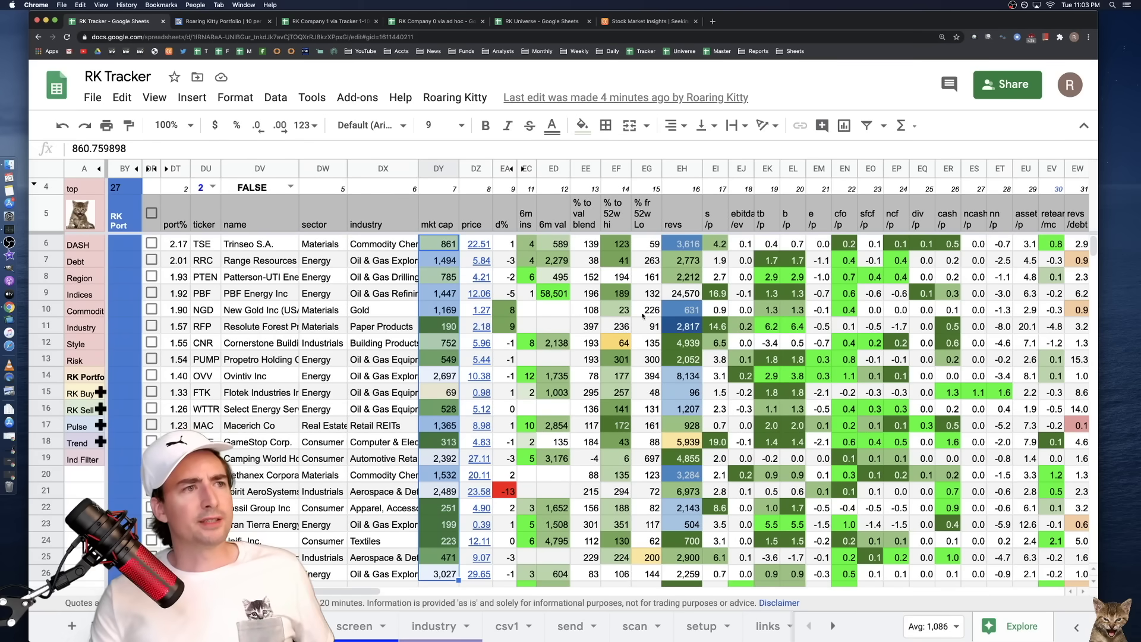
- Inspect Trinseo's price, daily percent change (d%) and six-month insider (6m ins) cells in the RK Port table
click(483, 247)
click(506, 248)
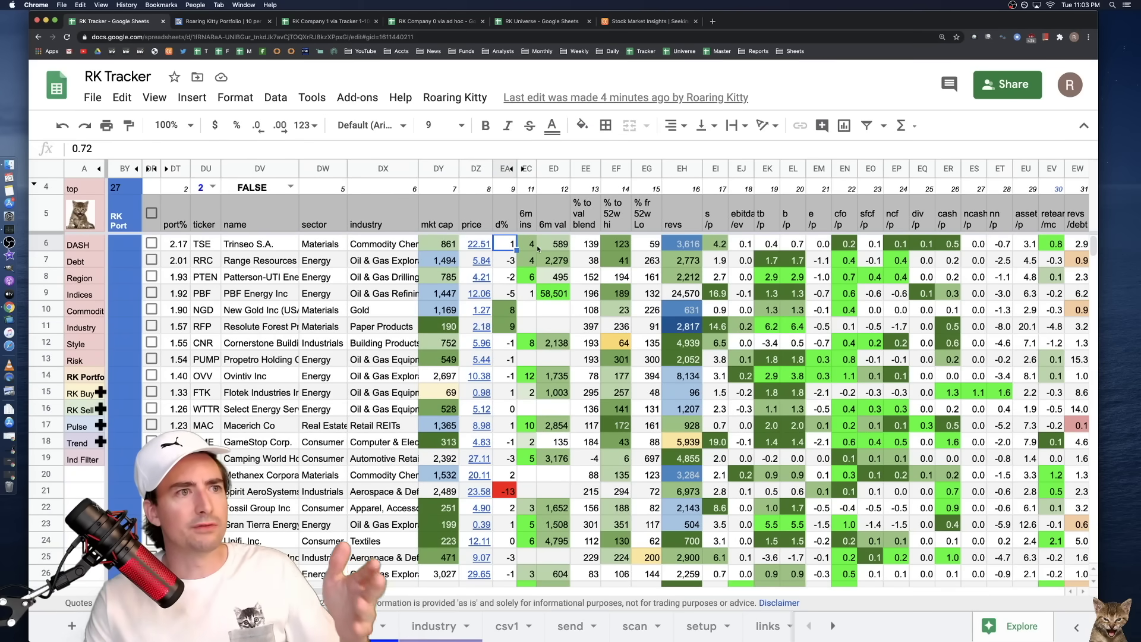
click(533, 246)
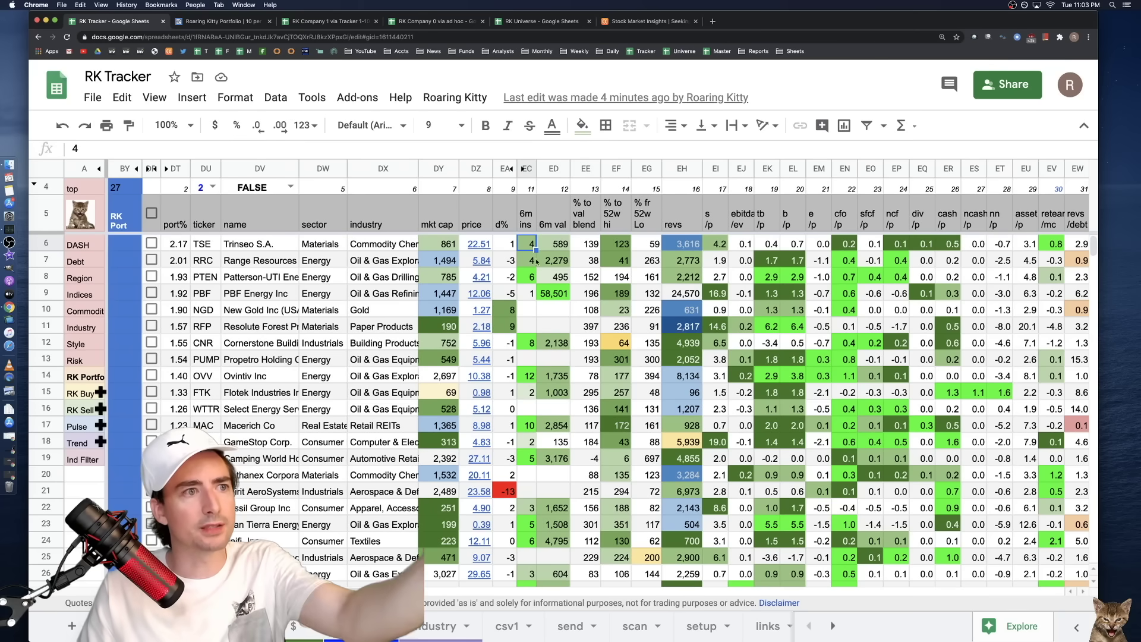
- Inspect Ovintiv's 6m ins and 6m val cells, and view the OVV company profile on Yahoo Finance in a temporary browser tab
click(527, 380)
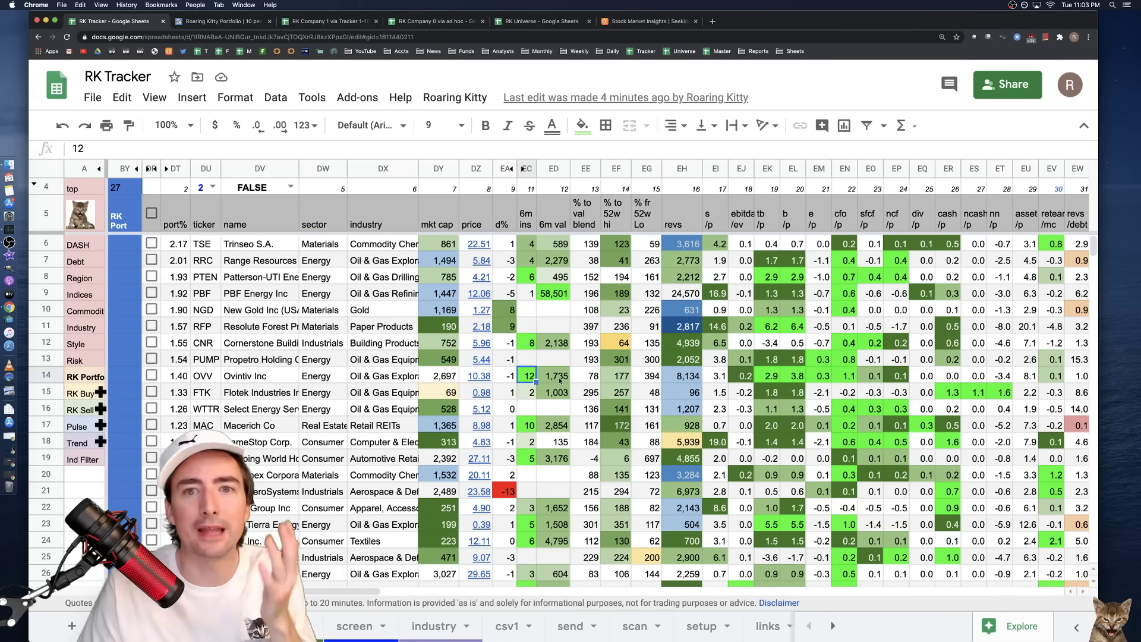
drag(561, 381, 531, 381)
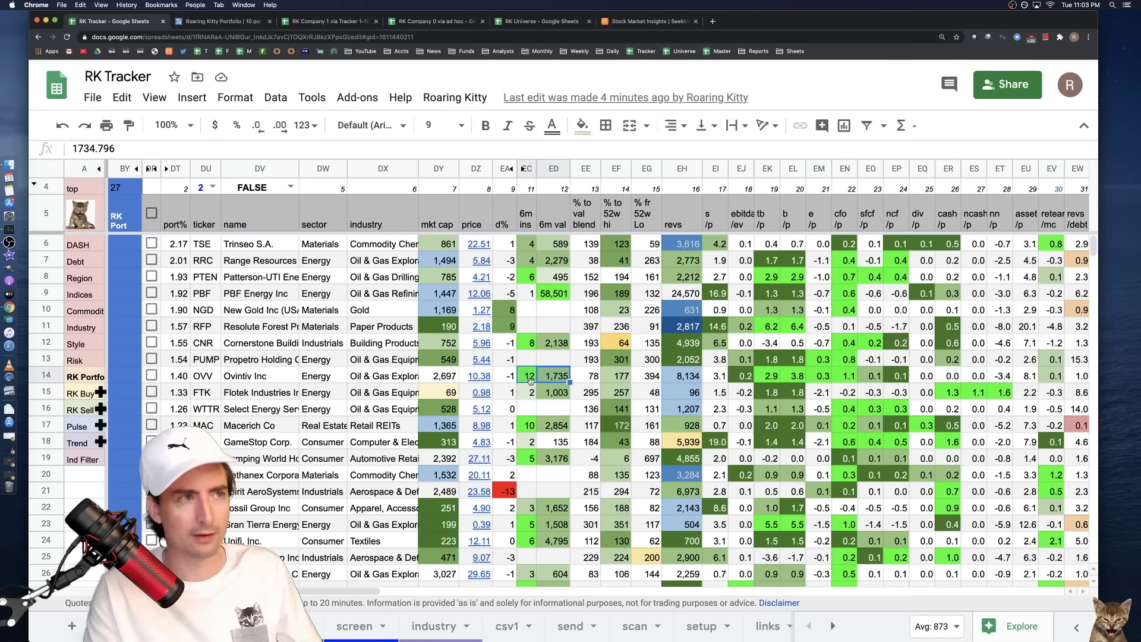
key(super+t)
text(yp ovv)
key(Return)
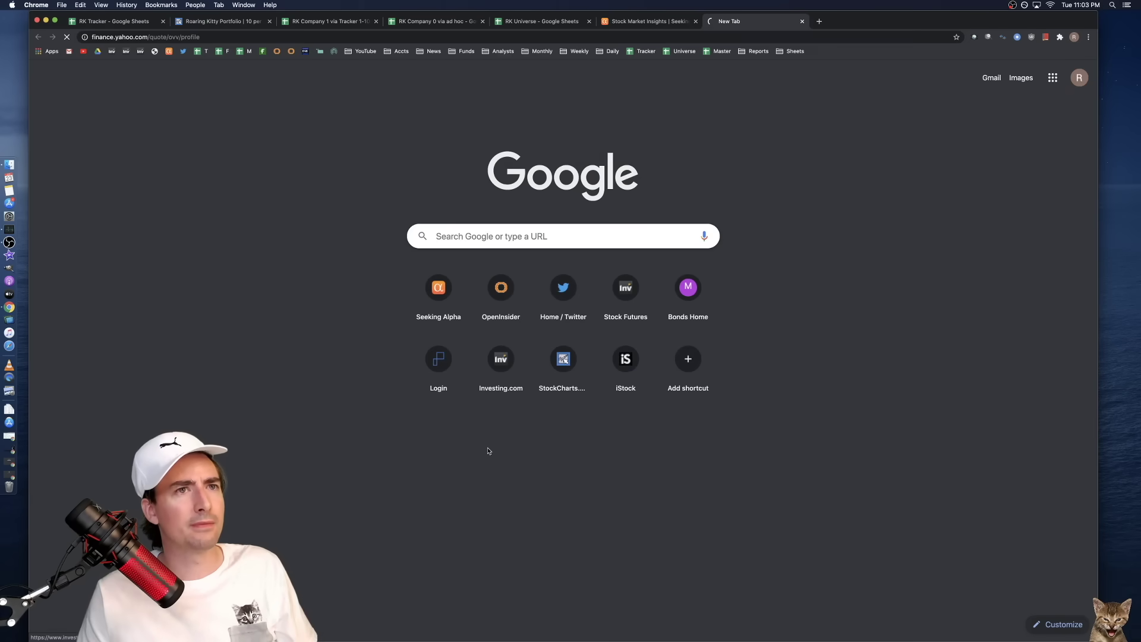
scroll(584, 381, down, 10)
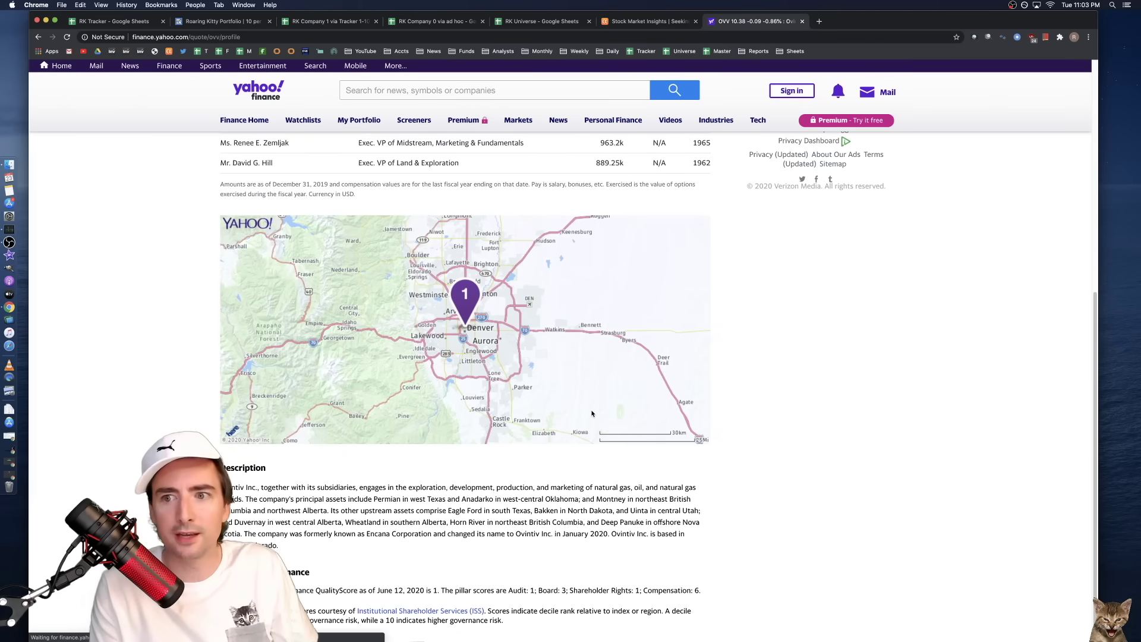
key(super+w)
- Inspect Select Energy's industry cell and Macerich's d% and price cells, and skim the rows further down the RK Port table
mouse_move(389, 296)
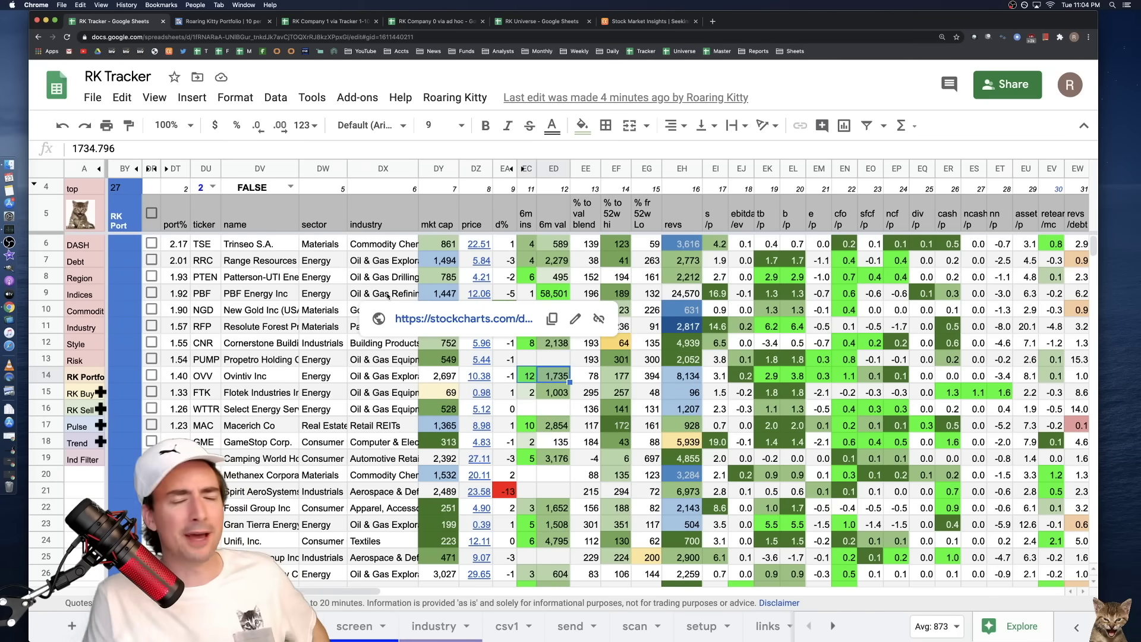
click(384, 409)
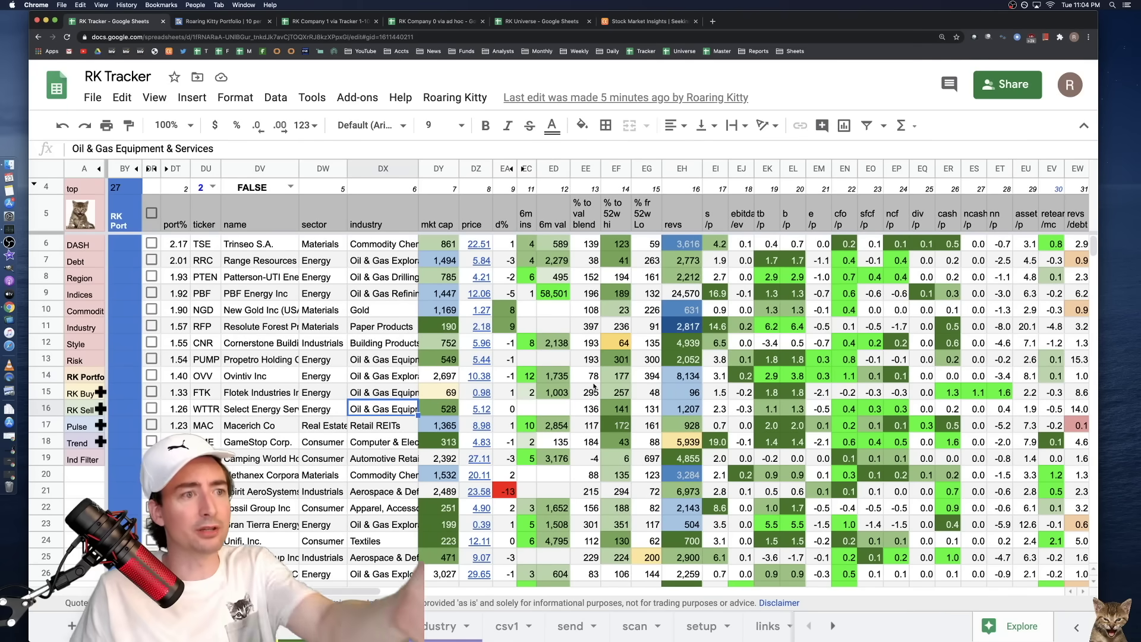
click(513, 426)
mouse_move(479, 431)
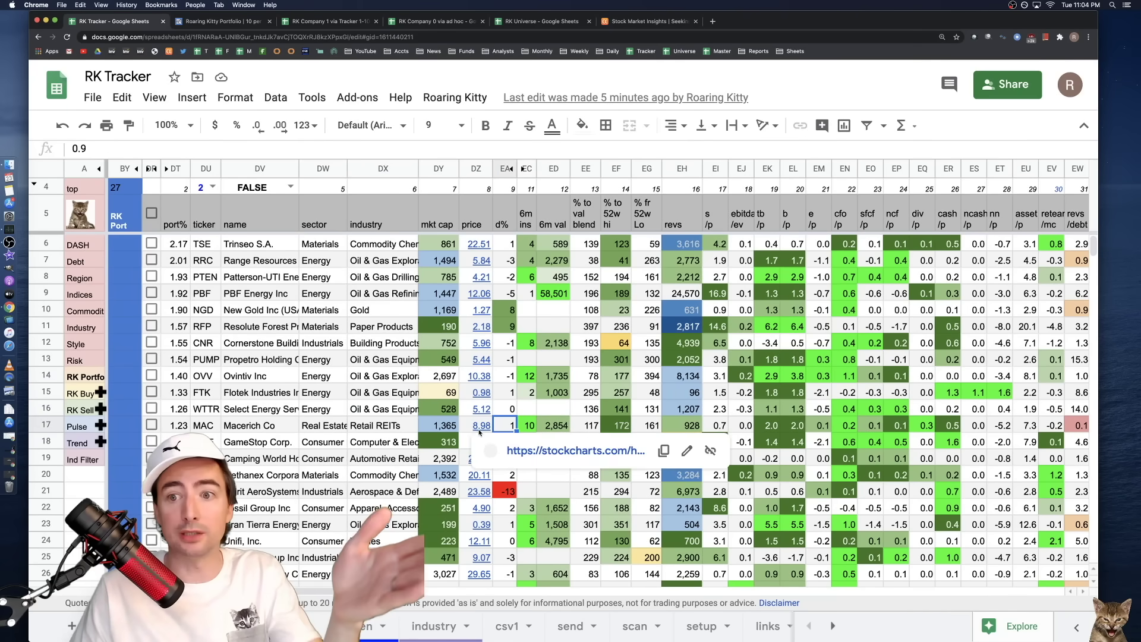
click(468, 432)
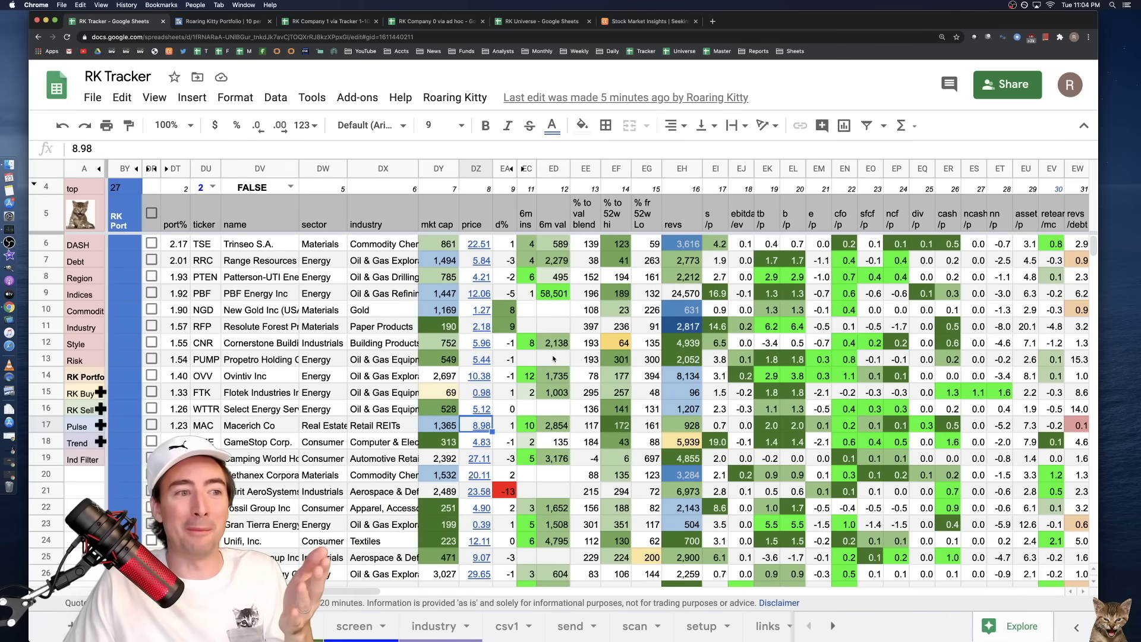
scroll(555, 359, down, 10)
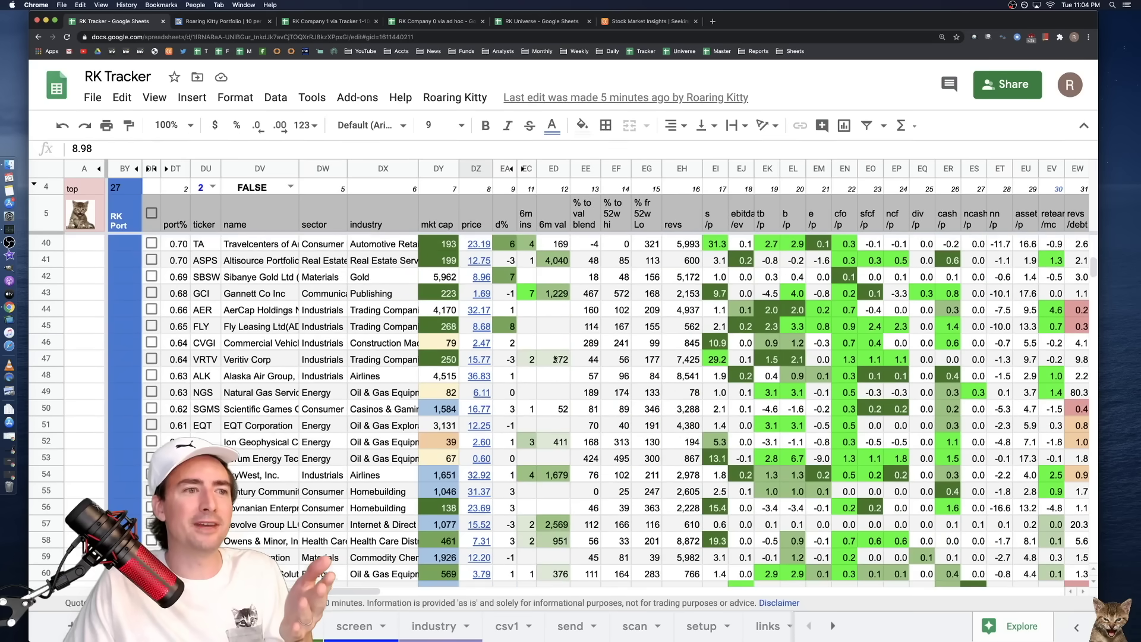
scroll(568, 333, up, 10)
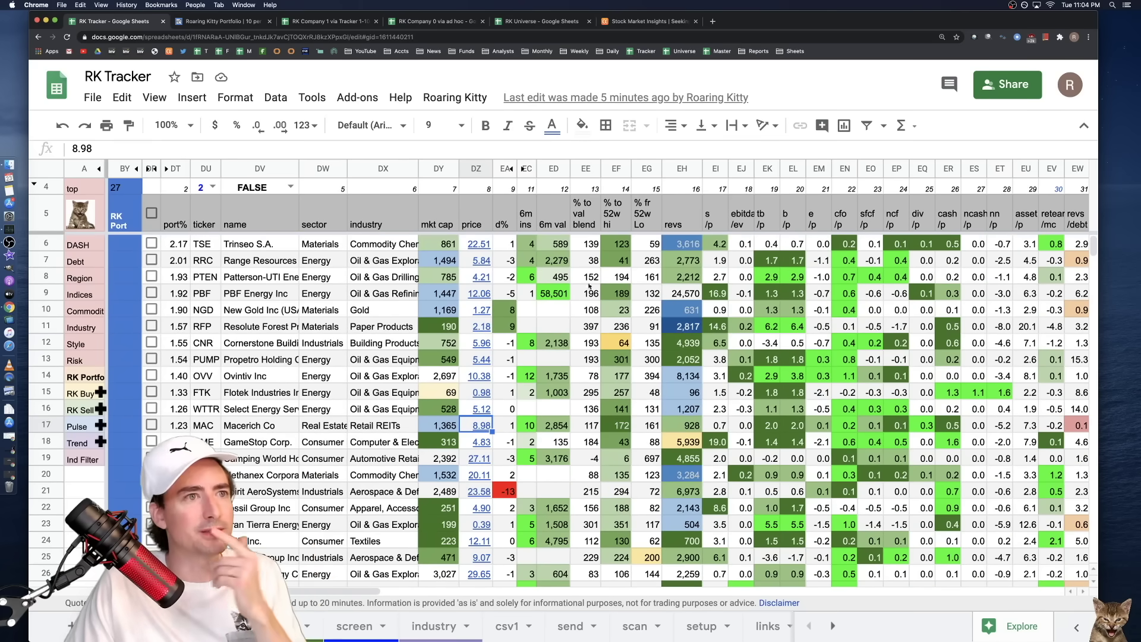
- Inspect Trinseo's % to val blend, % to 52w hi, revs and s/p cells in the RK Port table
click(590, 246)
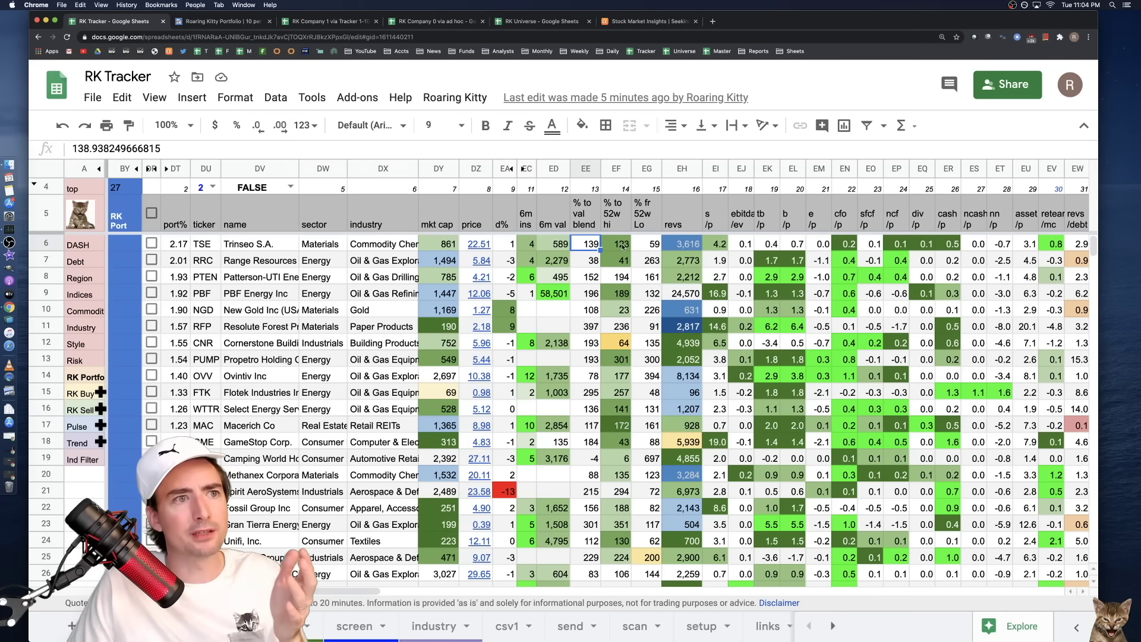
click(620, 247)
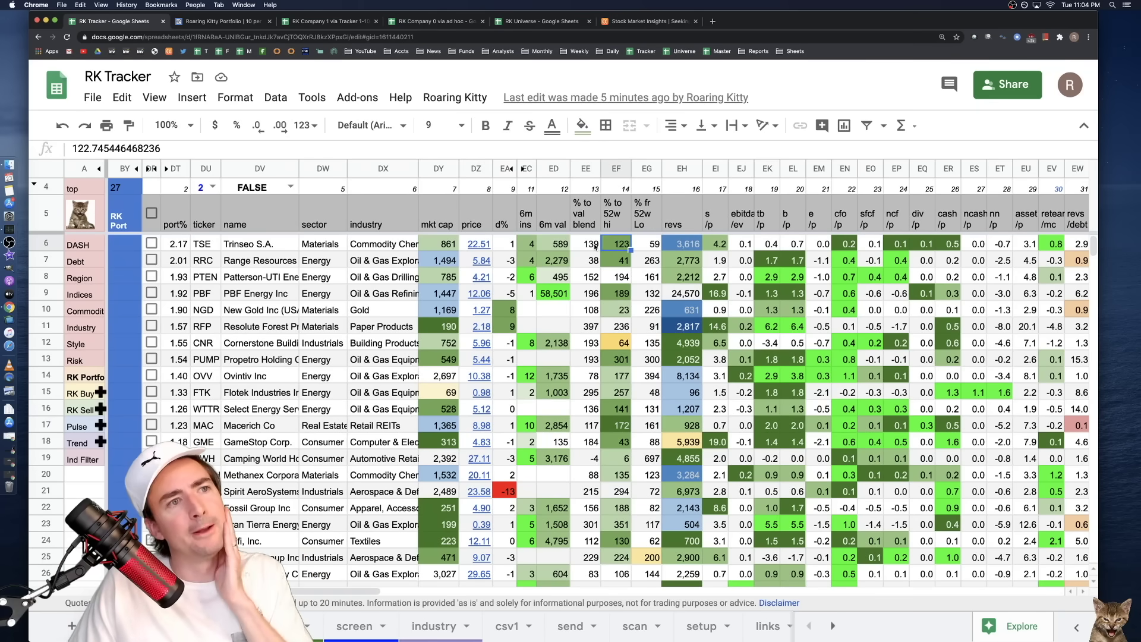
key(Left)
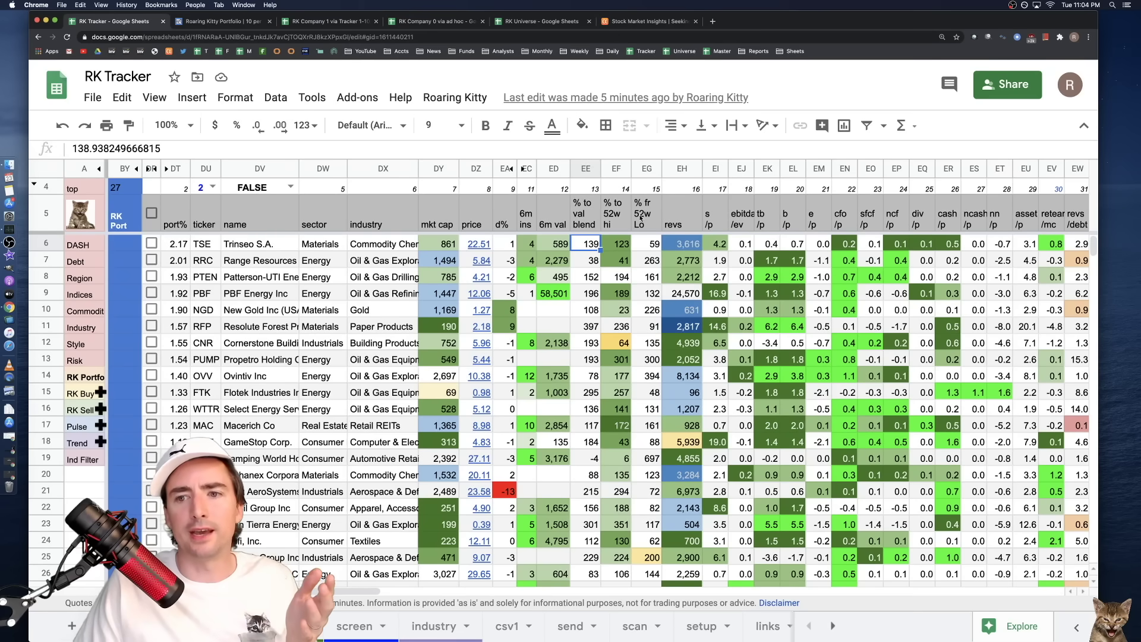
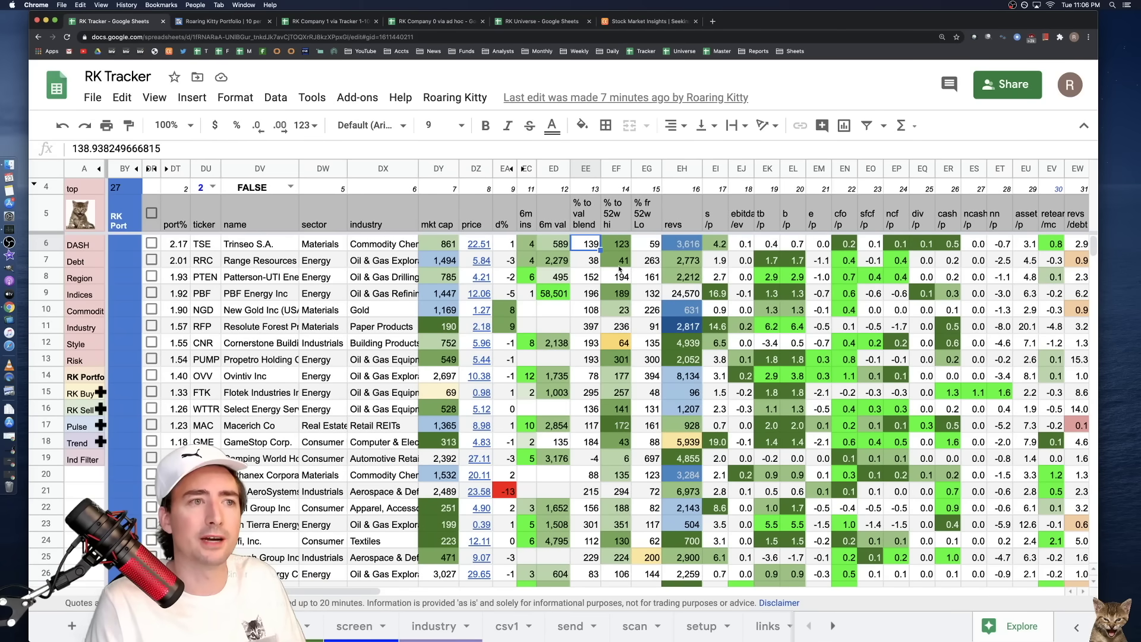
click(681, 247)
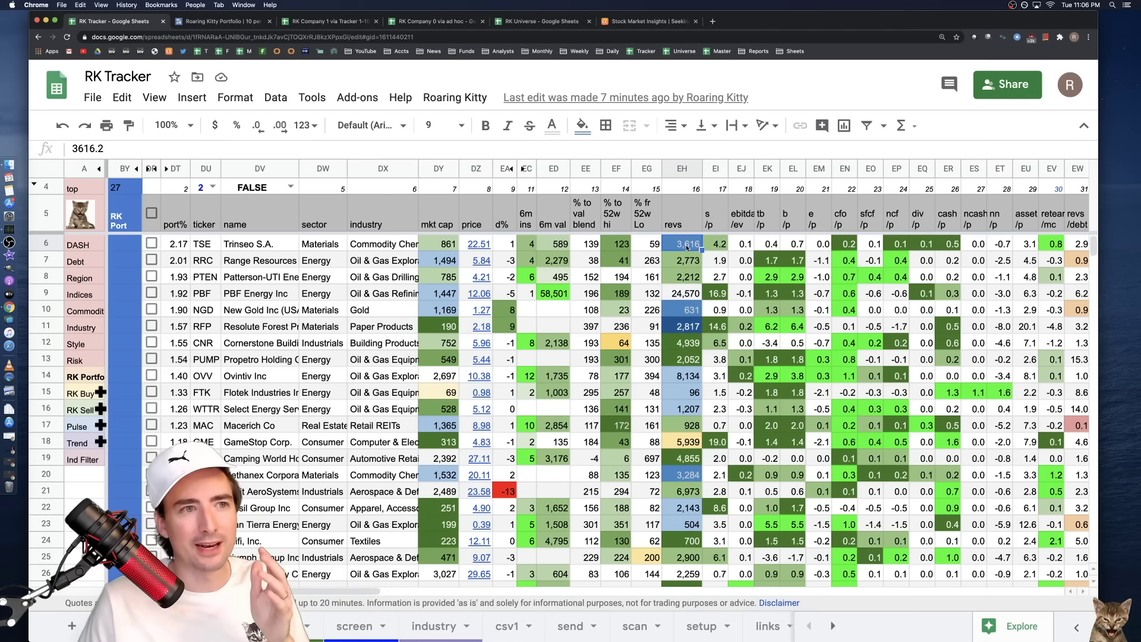
click(718, 244)
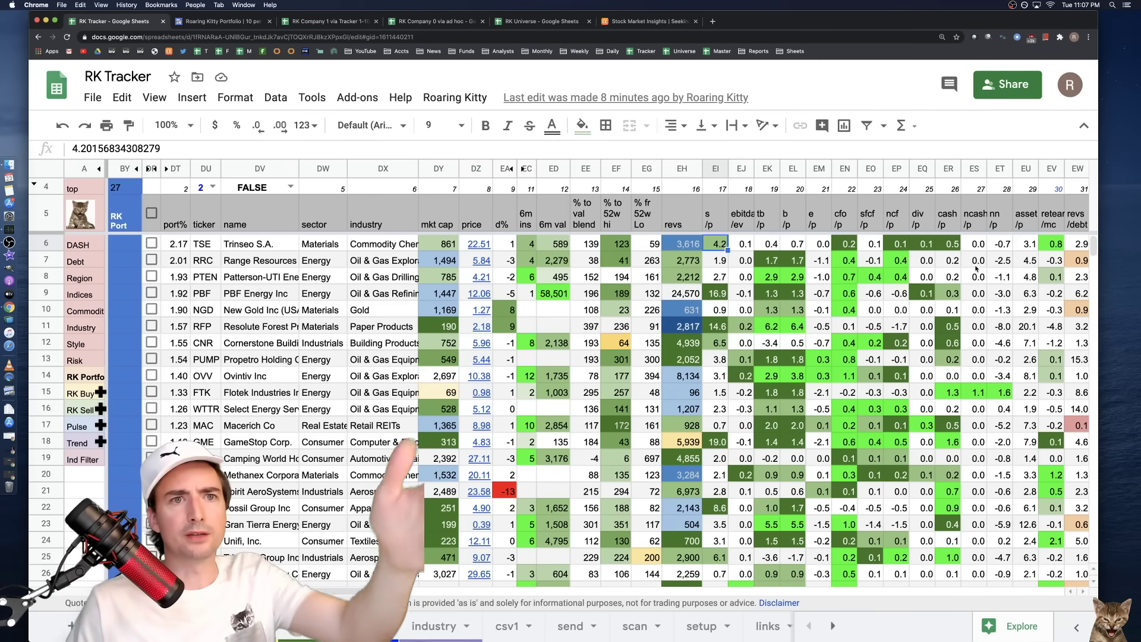
- Inspect the nn/p, retear/mc, revs/debt and mc/ev column headers of the RK Port table
click(1010, 230)
scroll(1015, 232, right, 2)
scroll(1016, 232, right, 1)
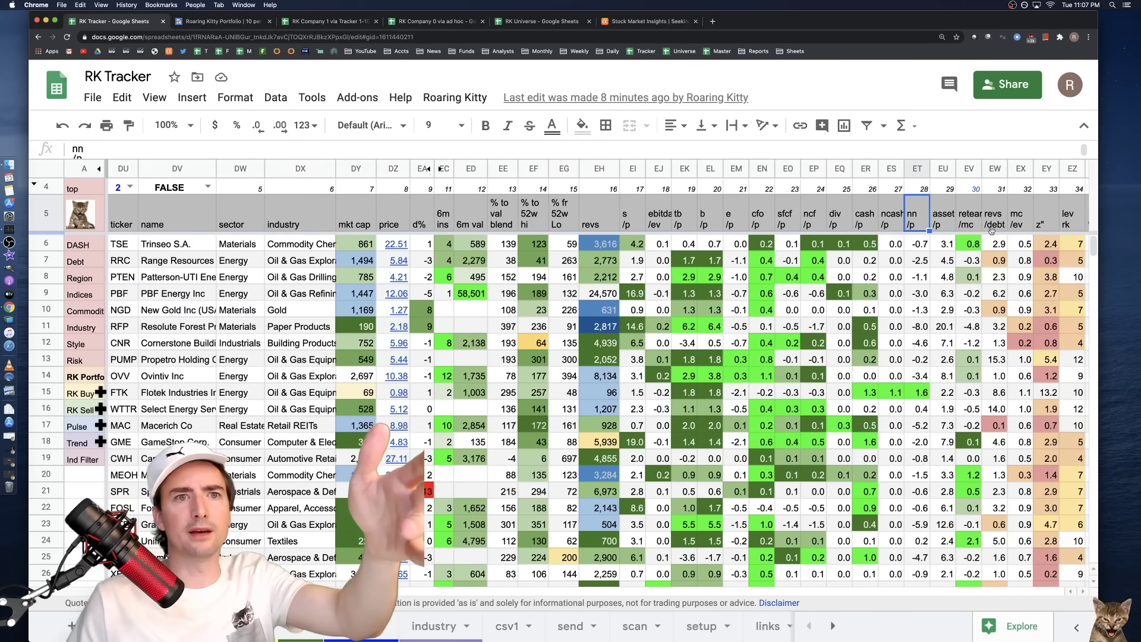
click(970, 231)
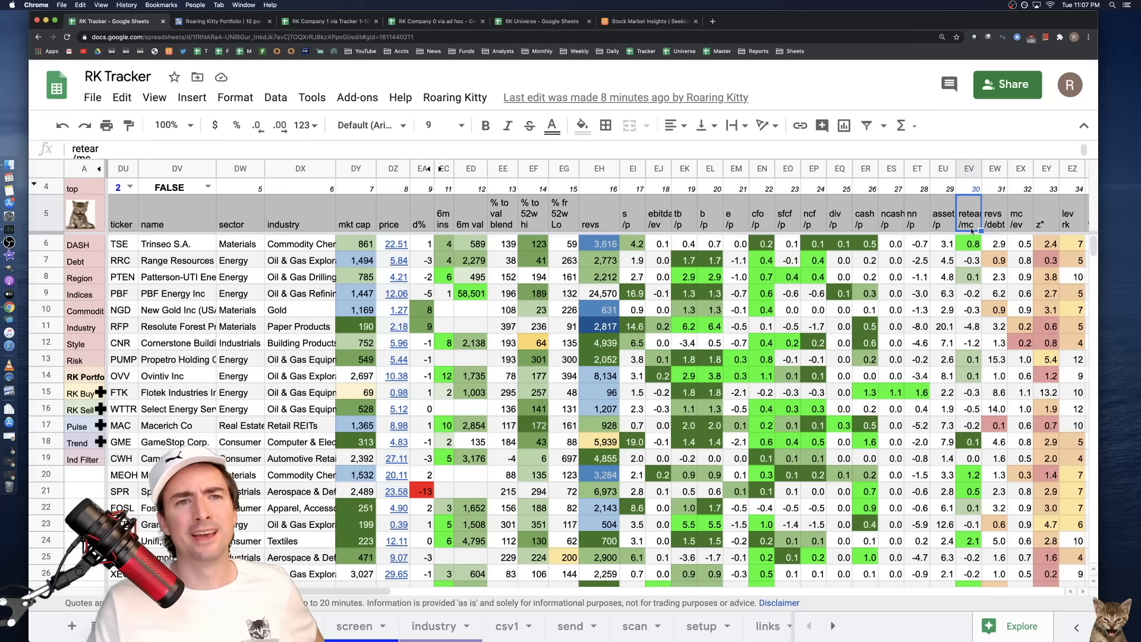
click(991, 224)
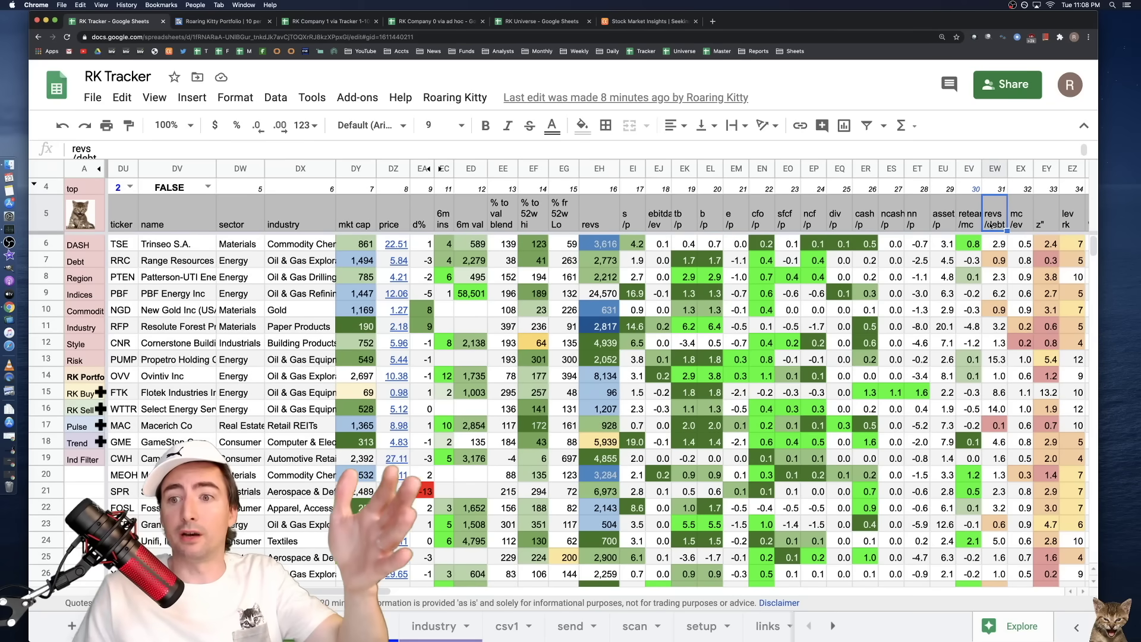
key(Right)
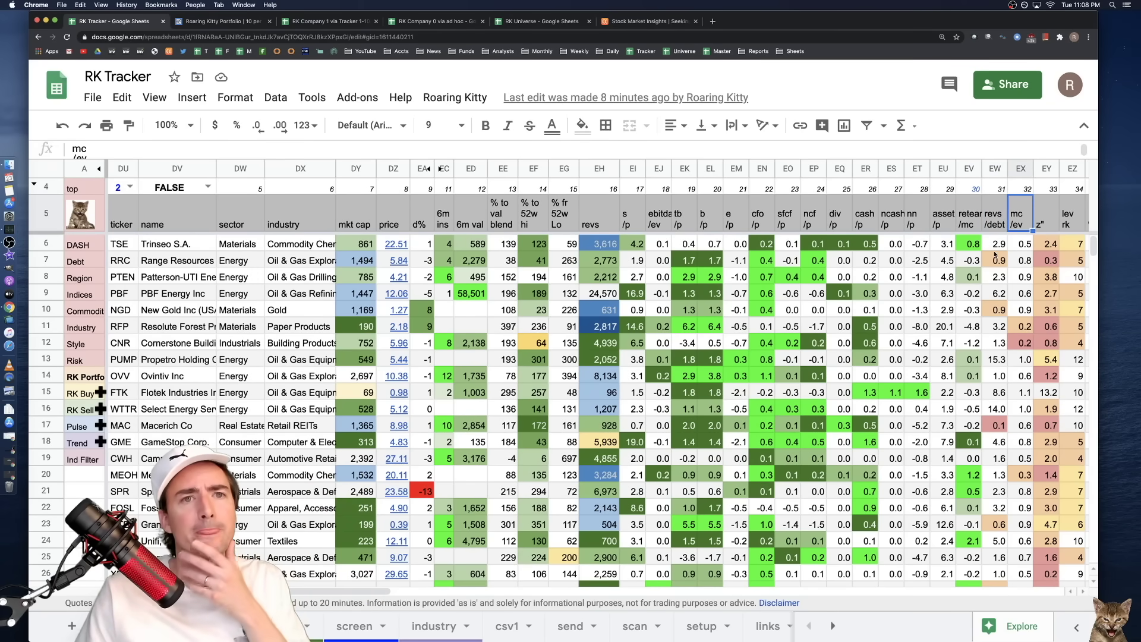
- Inspect the z* and lev rk column headers and Trinseo's lev rk cell
scroll(995, 254, right, 3)
click(890, 222)
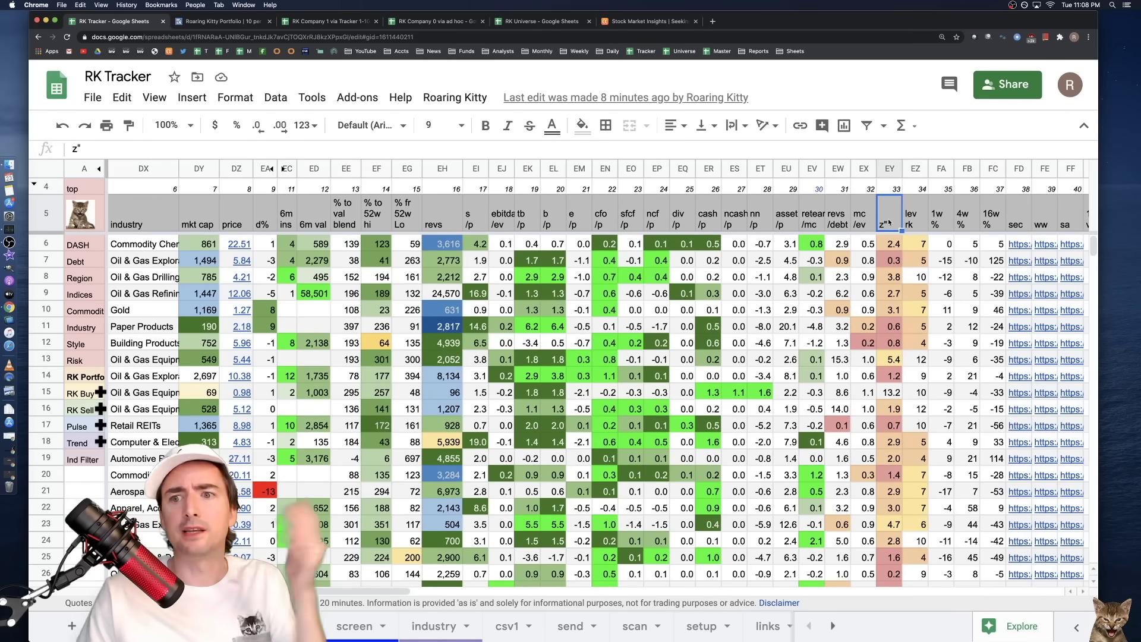
click(921, 227)
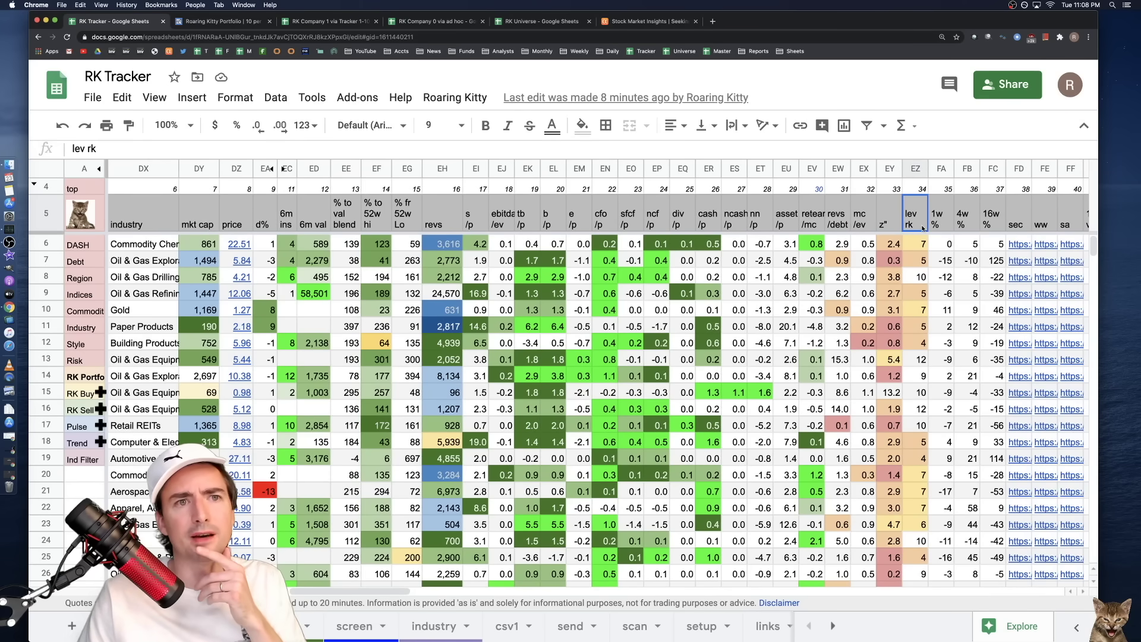
click(918, 242)
- Look over the remaining RK Port columns and read Trinseo's full business description in the biz column
scroll(960, 226, right, 2)
scroll(925, 239, left, 10)
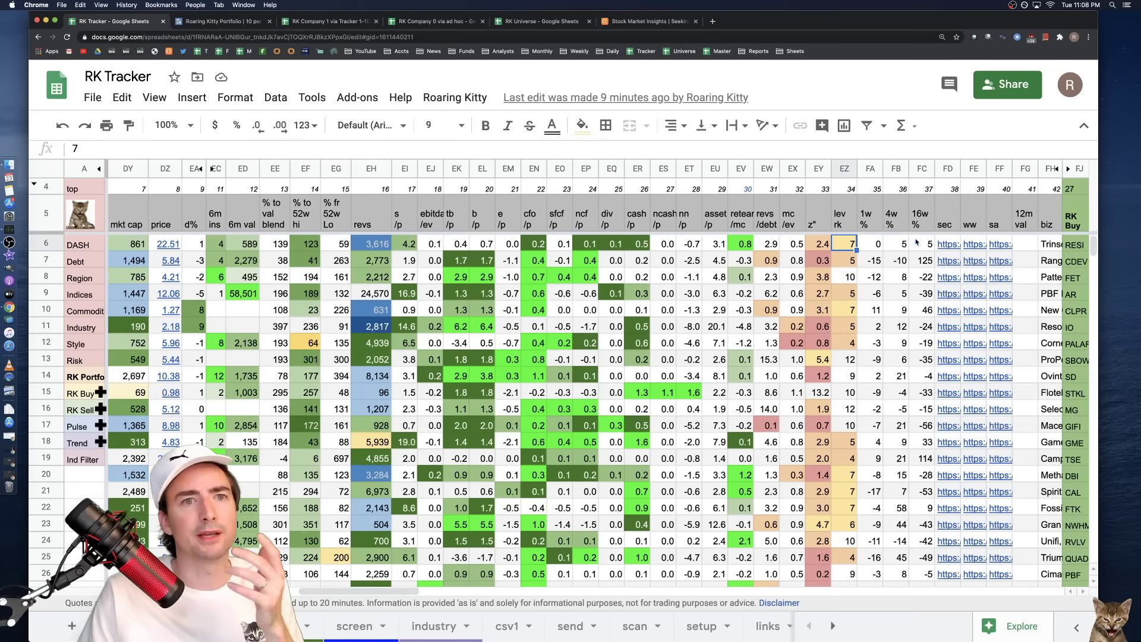
scroll(929, 237, right, 10)
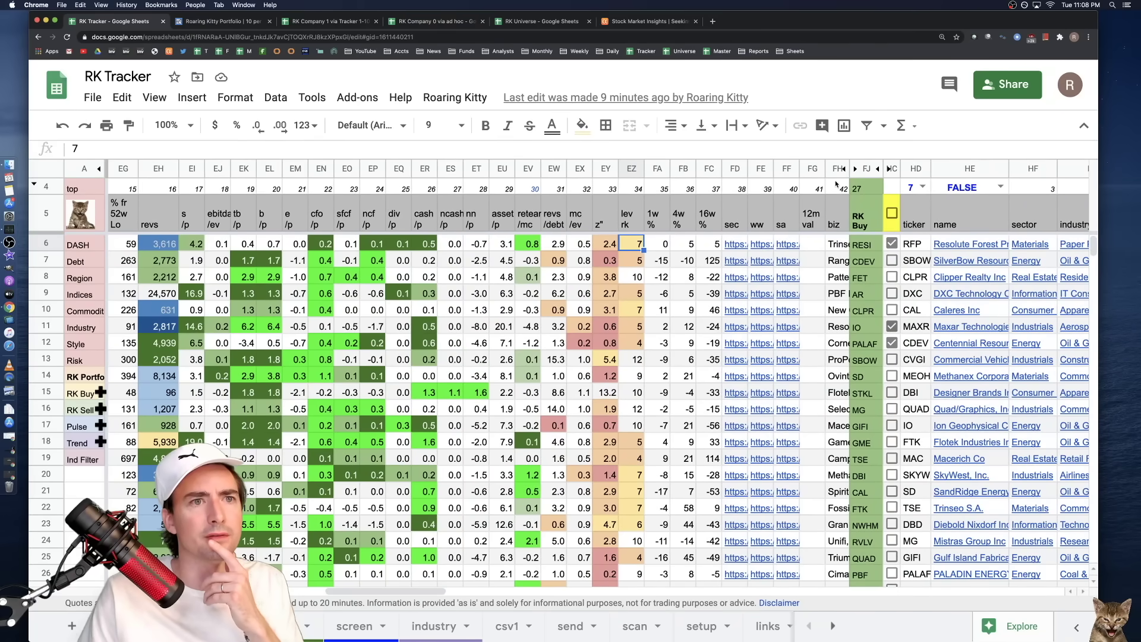
scroll(817, 233, left, 5)
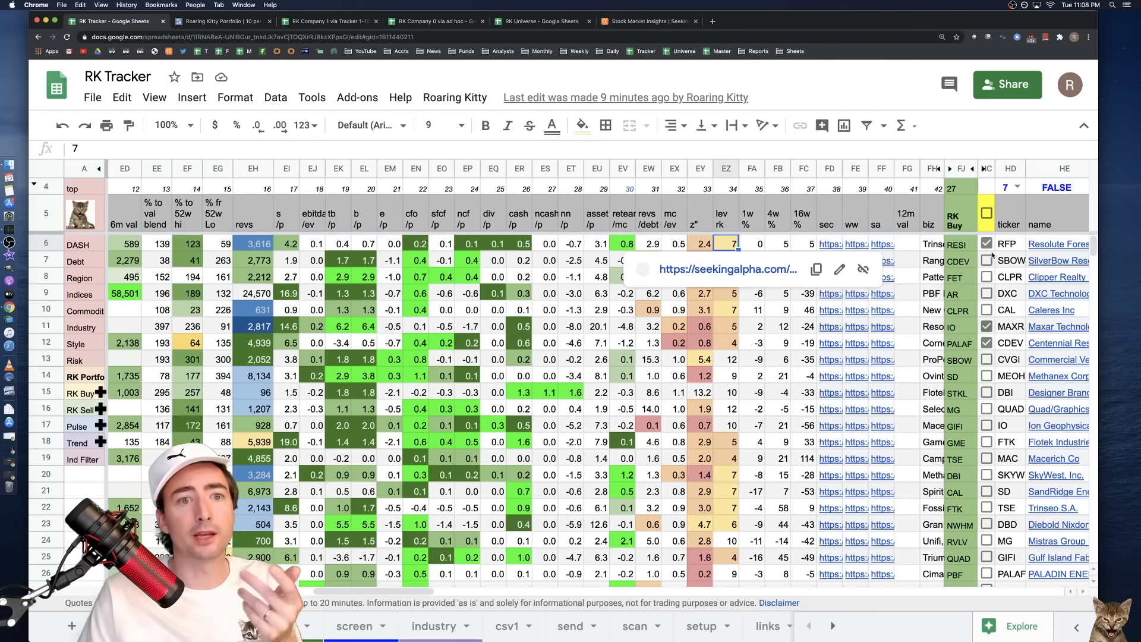
click(923, 246)
double_click(923, 244)
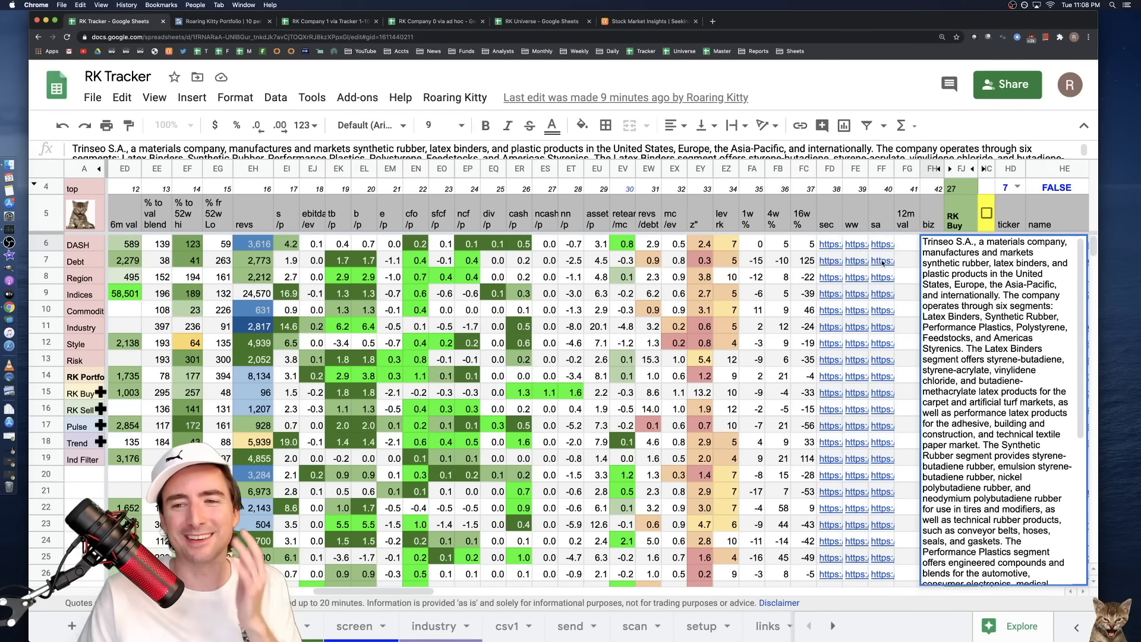
mouse_move(863, 267)
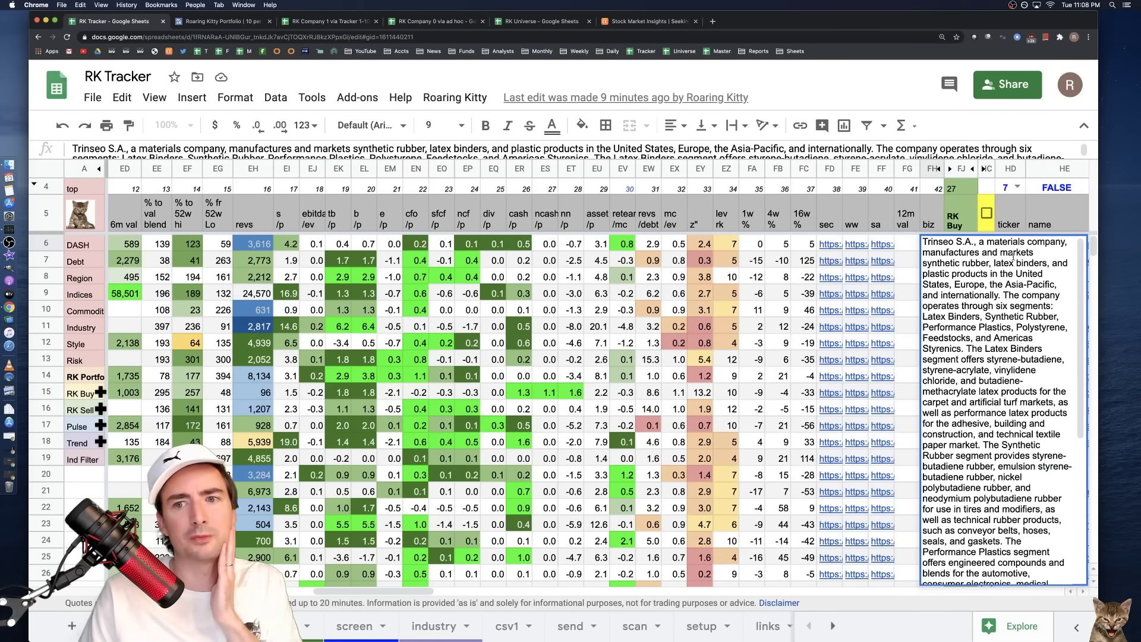
click(785, 251)
- Re-sort the RK Port table by column 17, the s/p ratio, using the column selector above the ticker header
scroll(832, 249, left, 5)
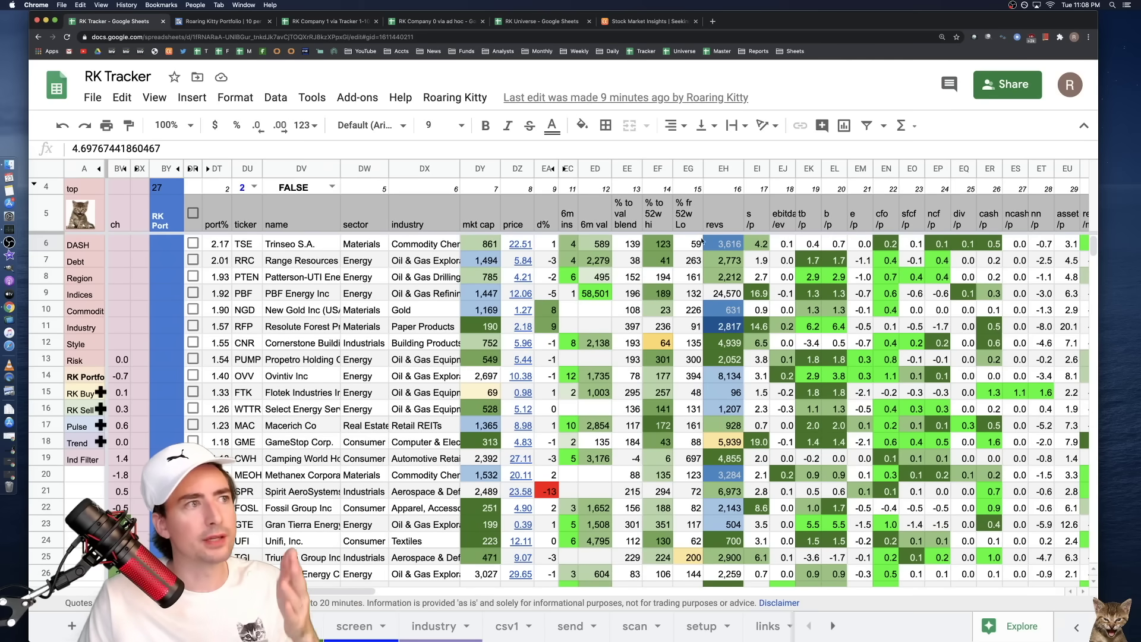
click(267, 213)
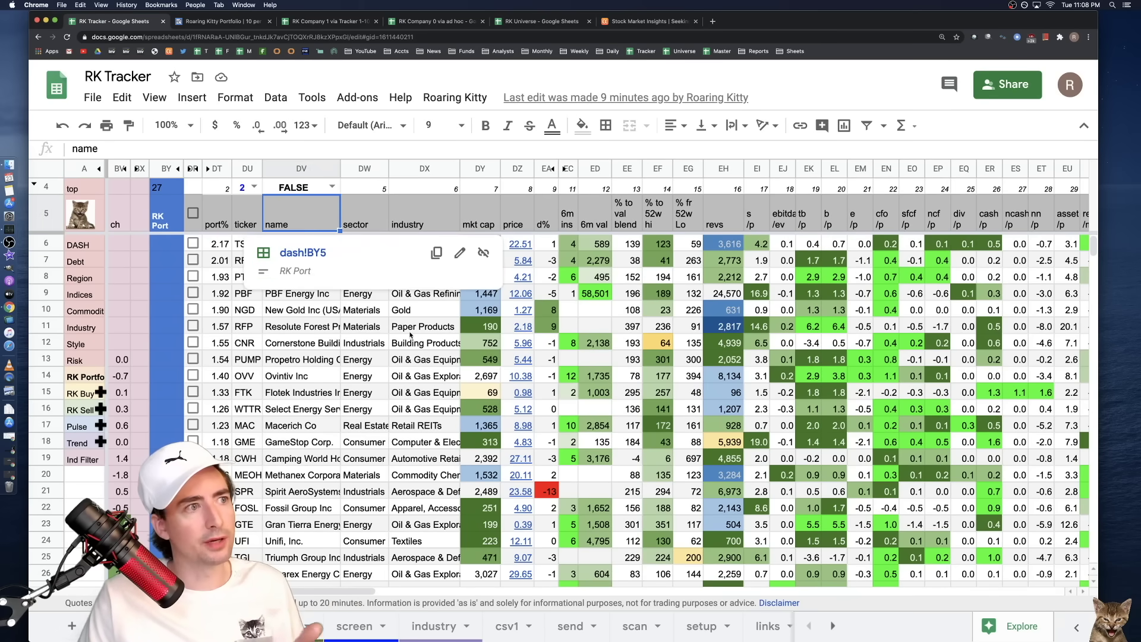
click(410, 333)
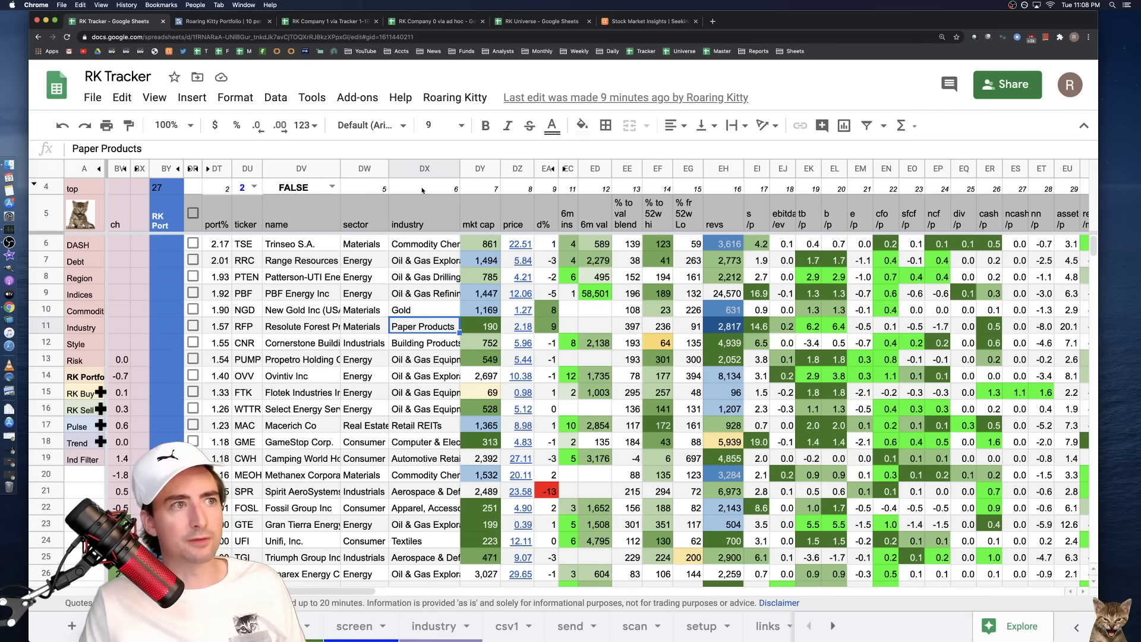
click(254, 186)
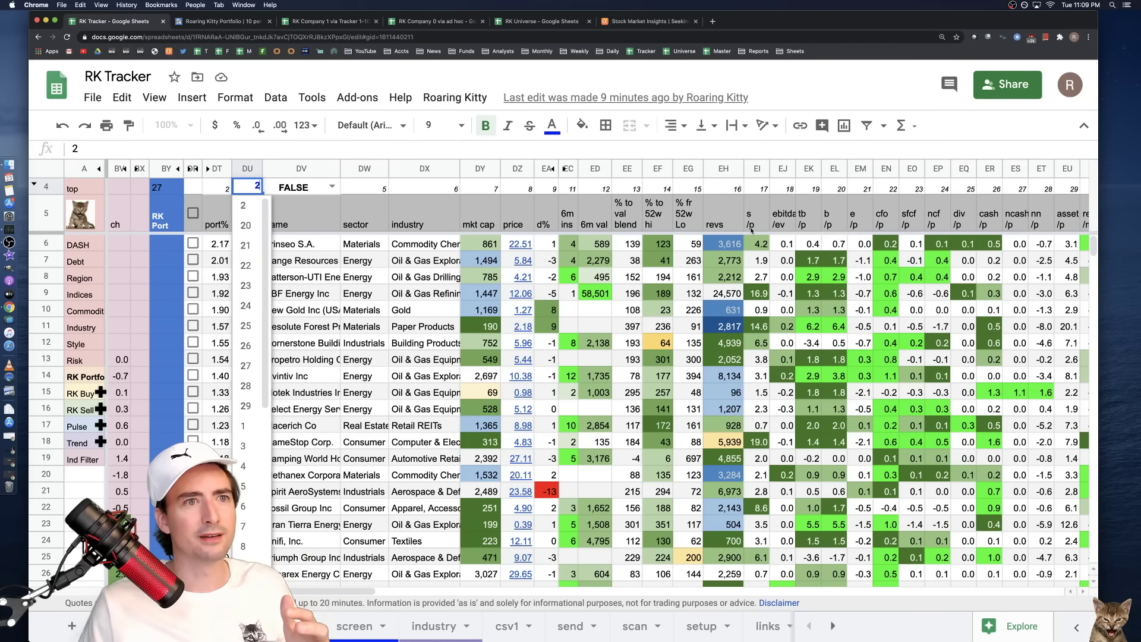
scroll(261, 420, down, 3)
scroll(251, 381, down, 1)
click(246, 559)
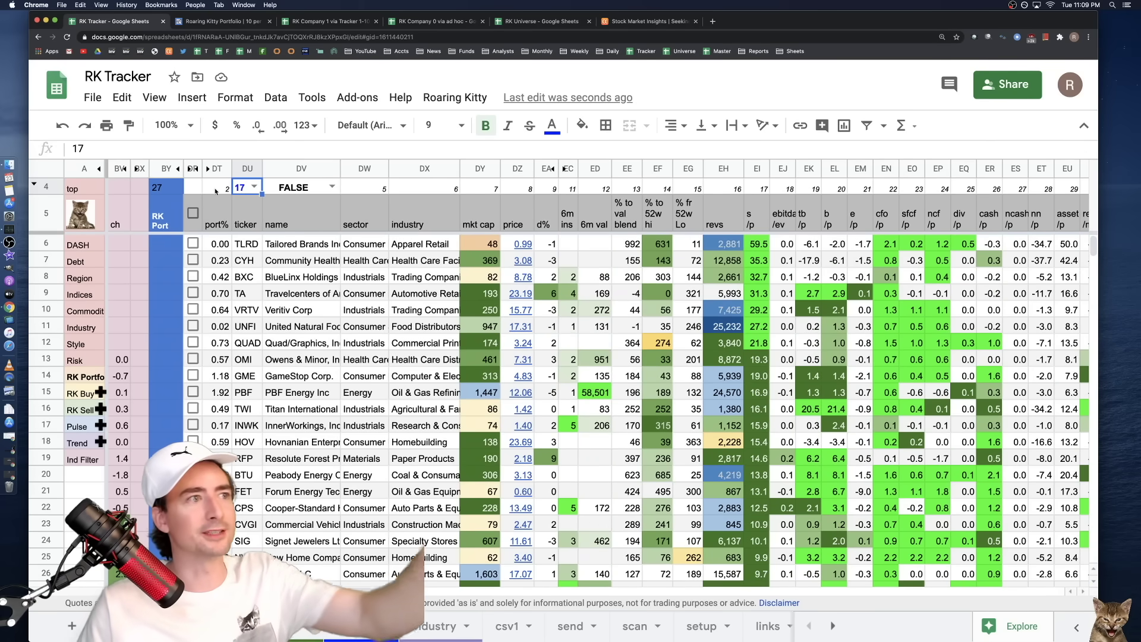
- Examine the FALSE and TRUE options in the cell above the RK Port name header, keeping FALSE
click(298, 188)
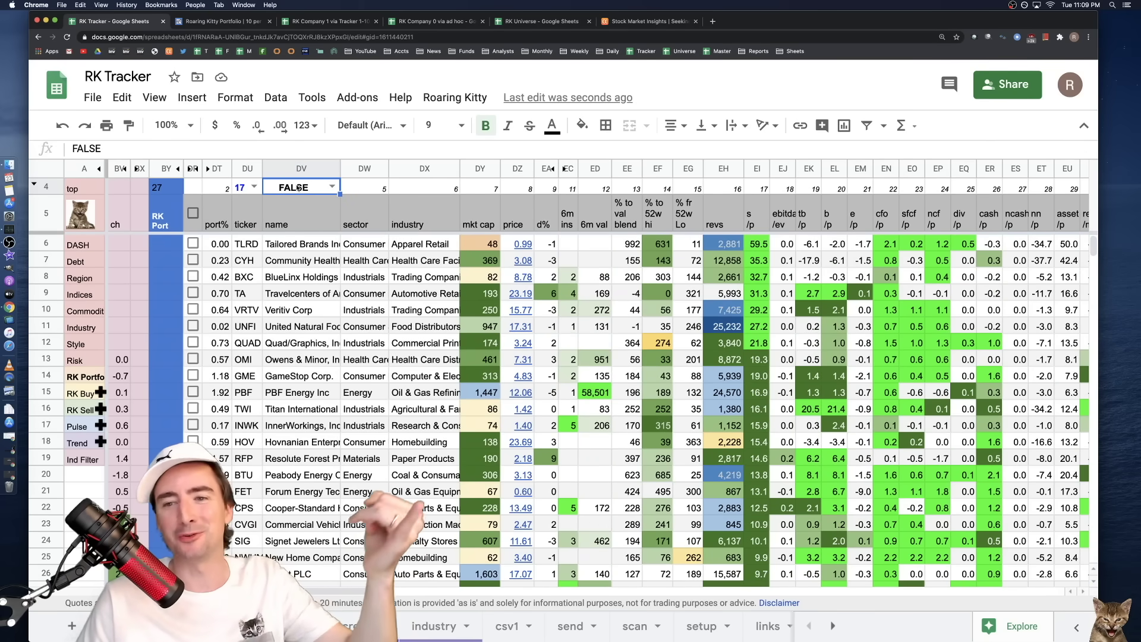
click(331, 186)
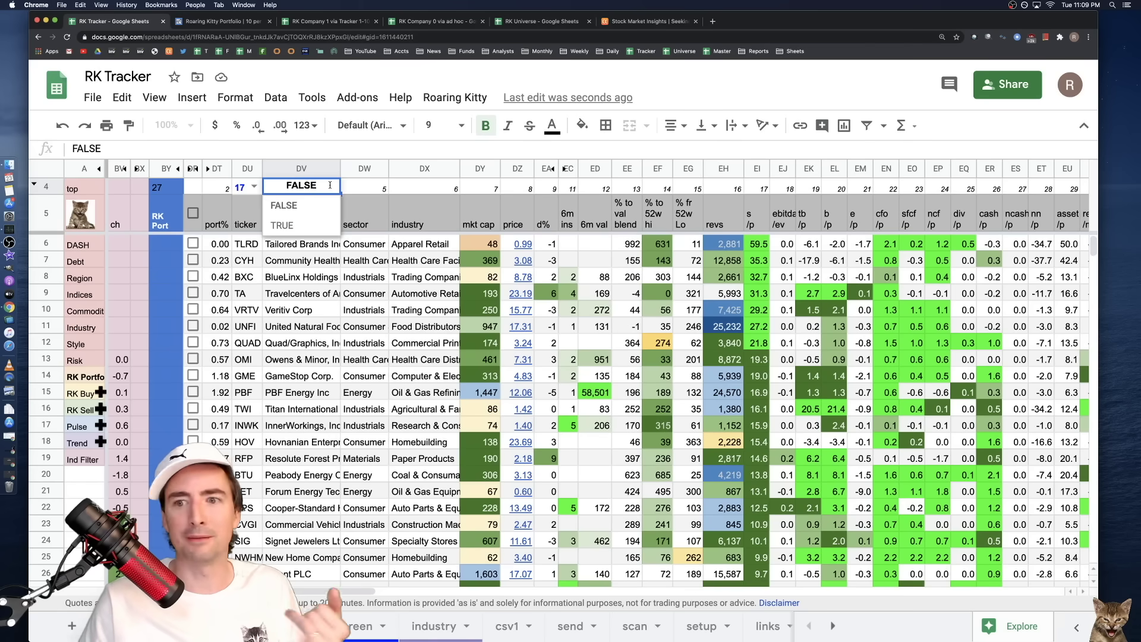
click(359, 189)
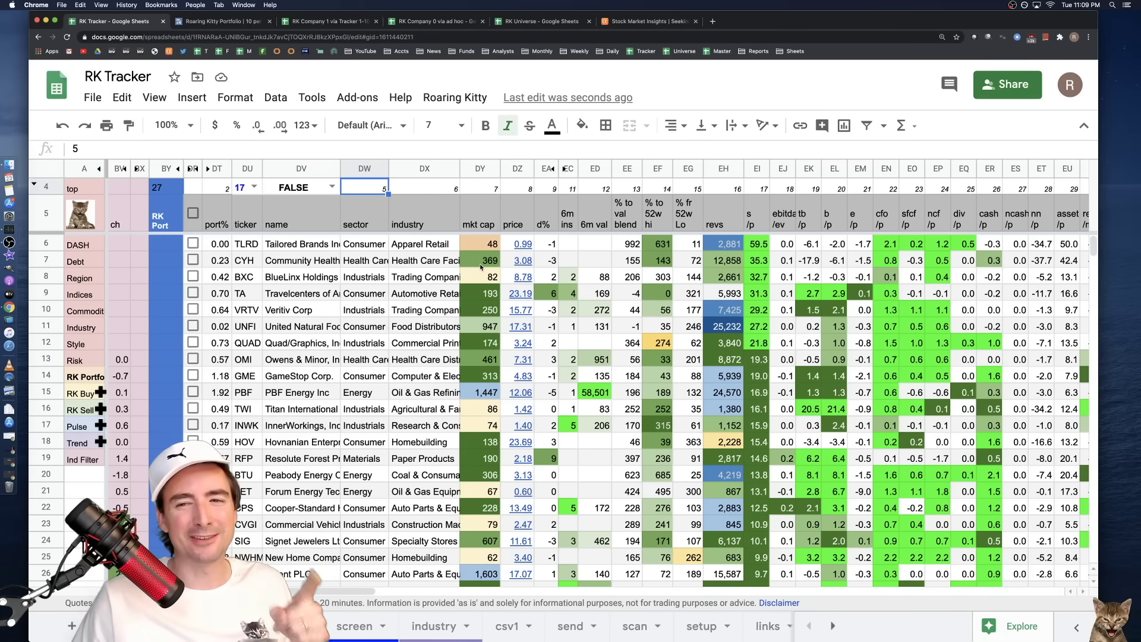
- Check the linked industry and name cells for Community Health Systems, and the sector and port% cells for BlueLinx
click(448, 257)
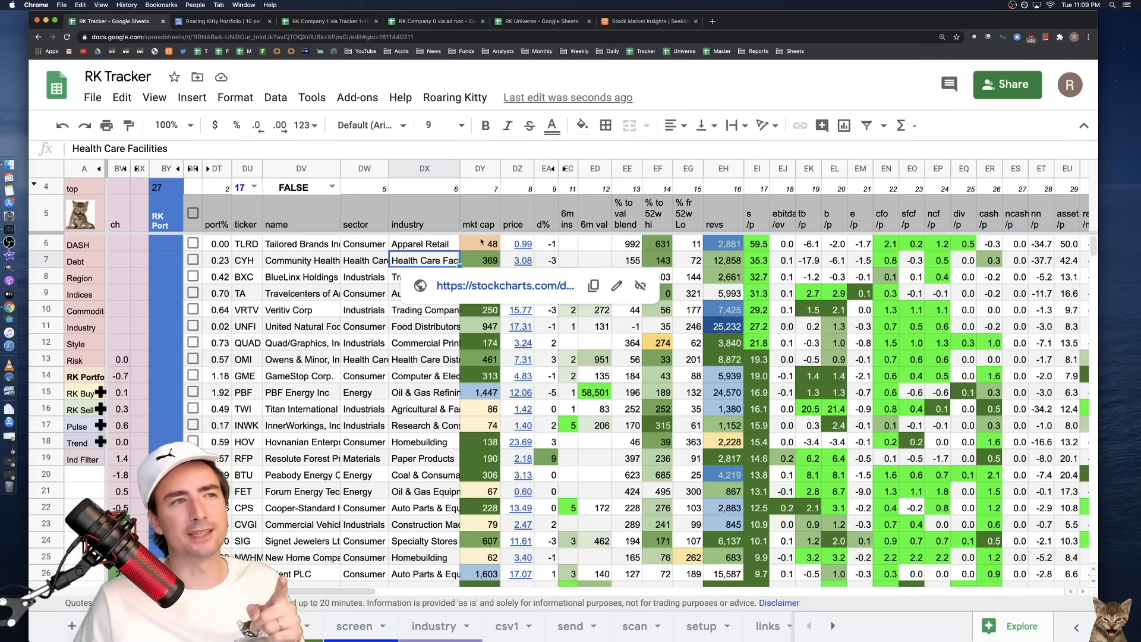
key(Left)
key(Left)
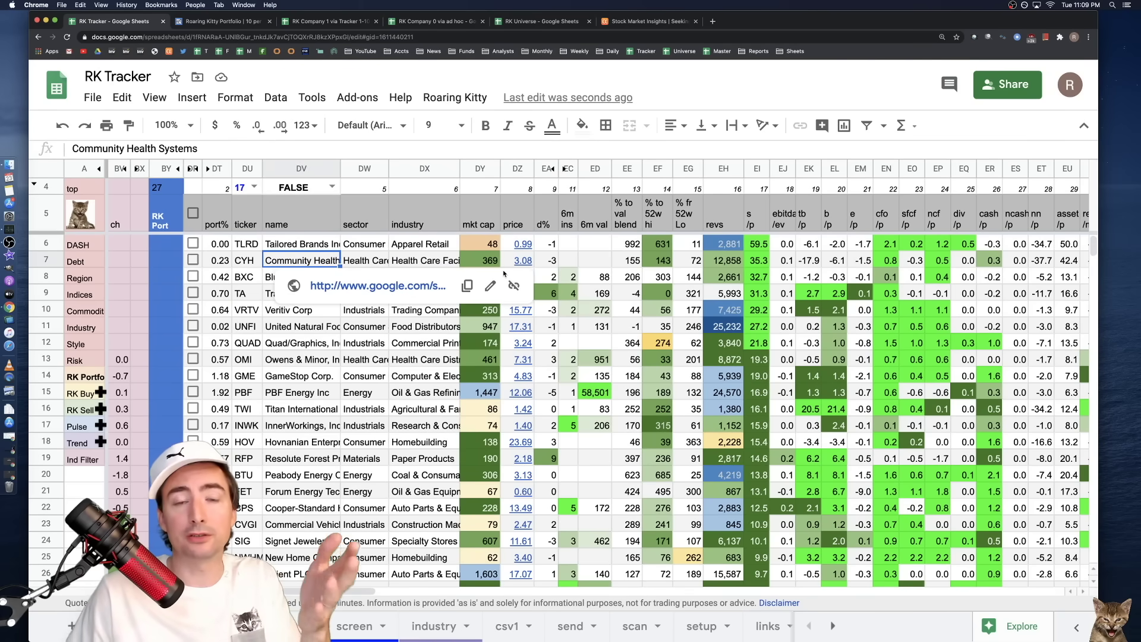
click(426, 261)
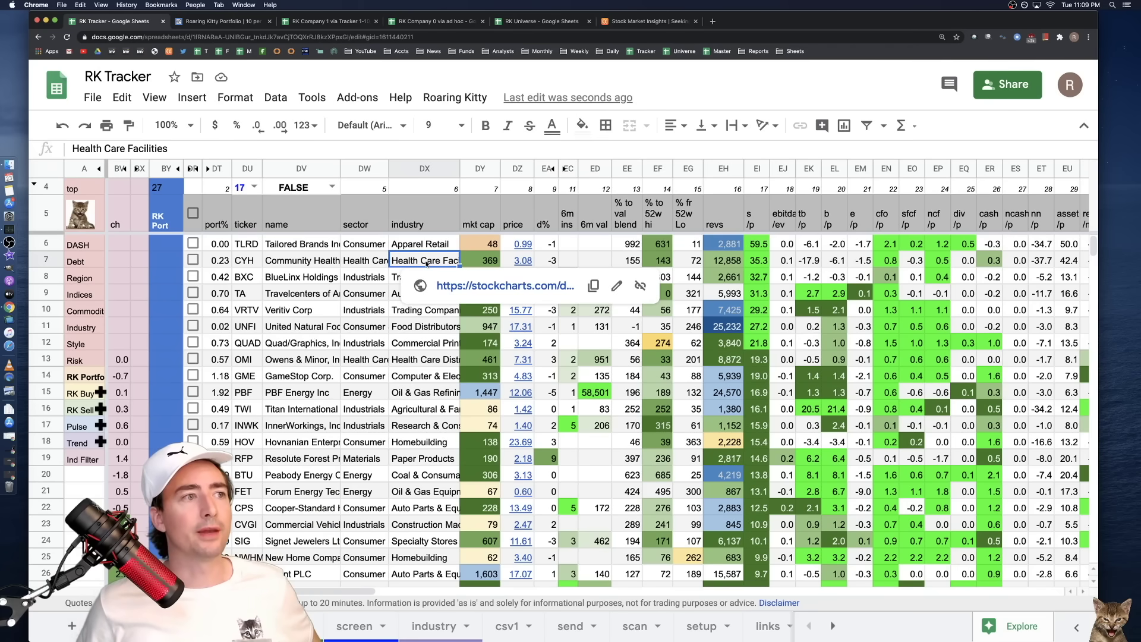
click(357, 276)
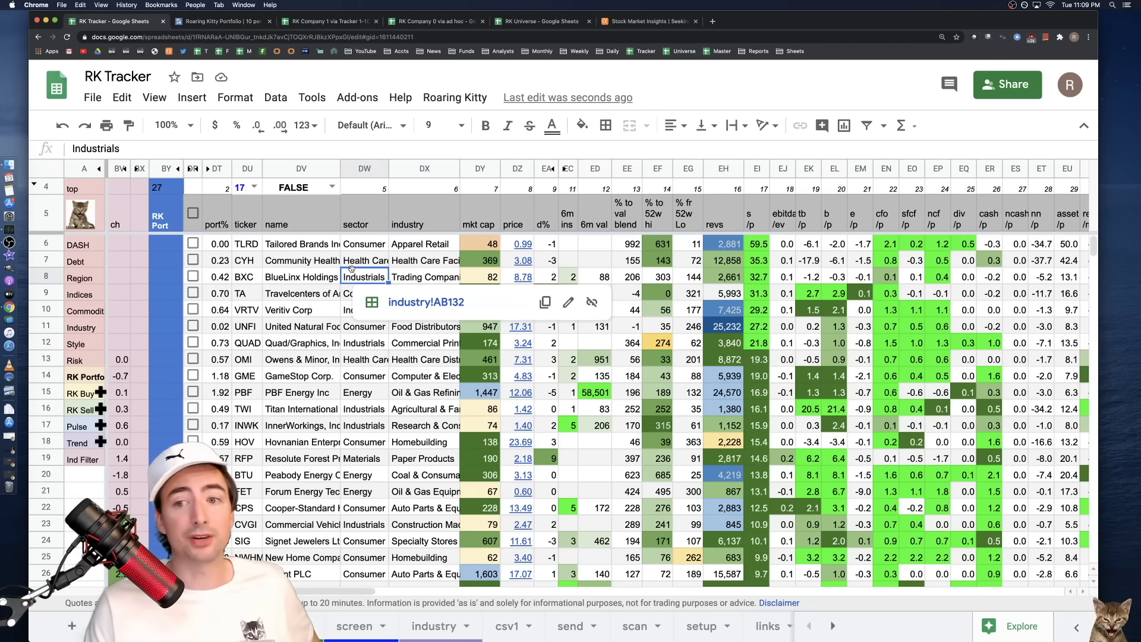
click(230, 277)
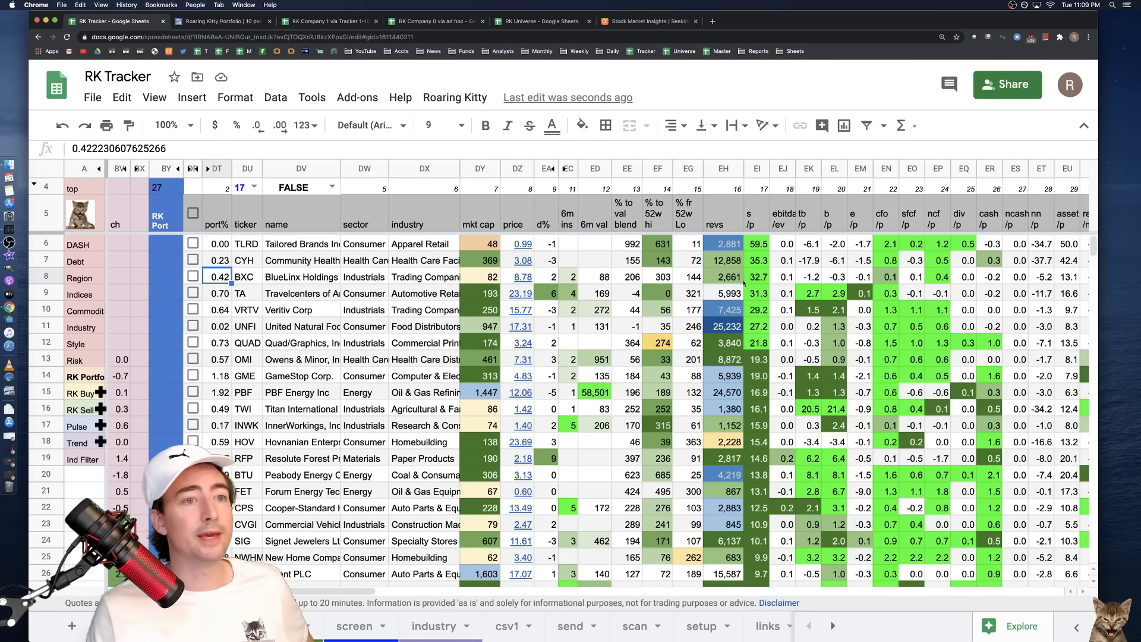
- Look up the BXC price chart on StockCharts with the shortcut query "sc bxc" in a separate tab, and close it after viewing
mouse_move(295, 293)
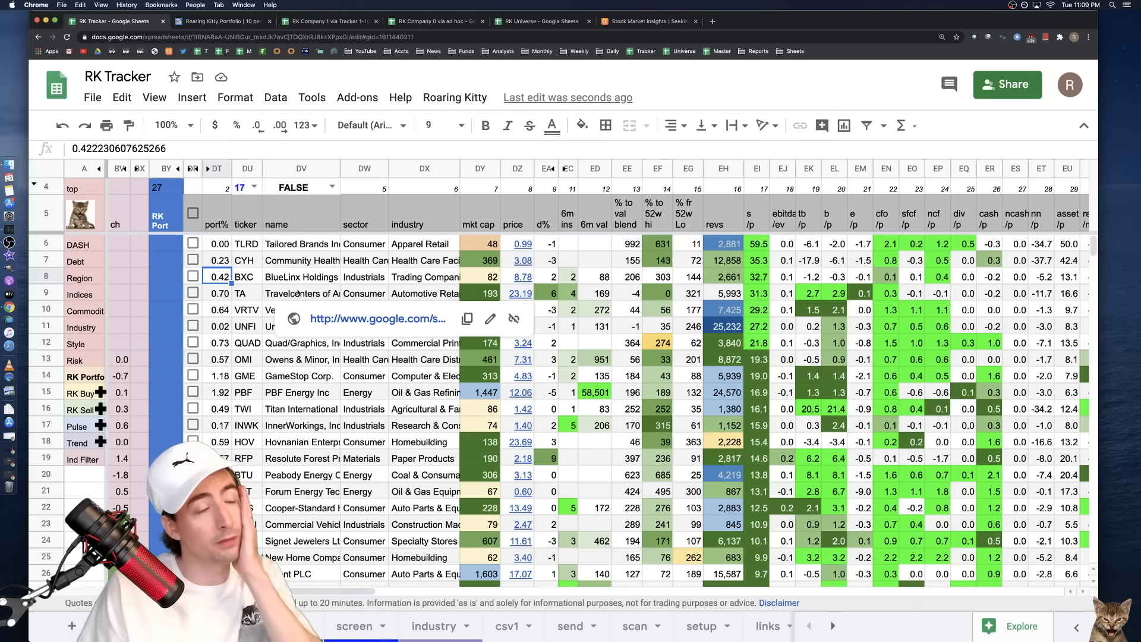
key(super+t)
text(sc bxc)
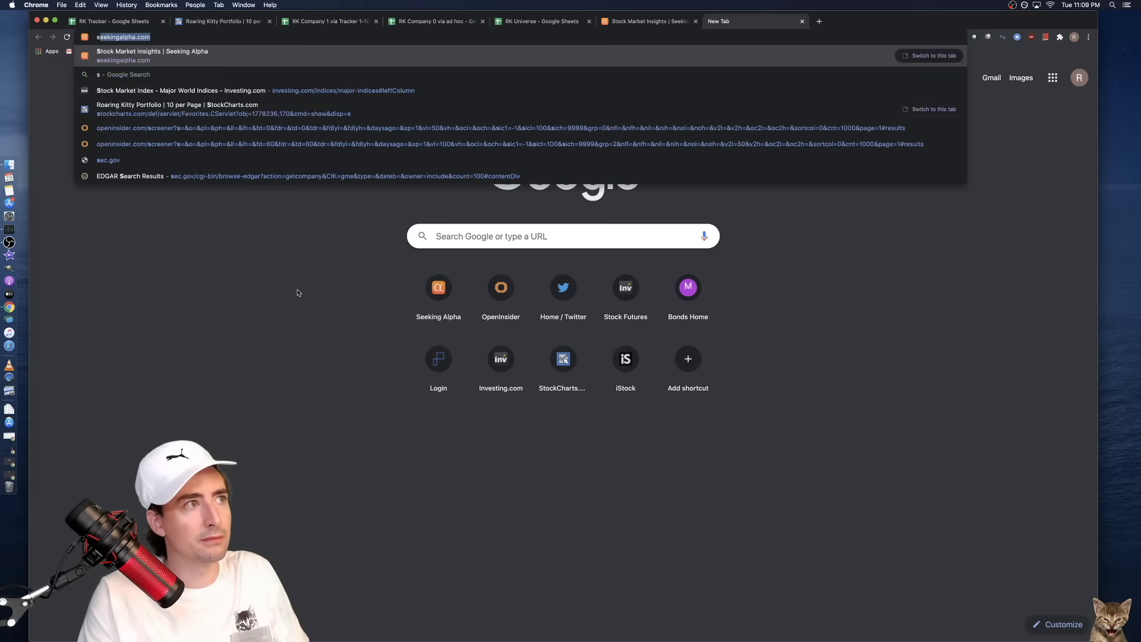
key(Return)
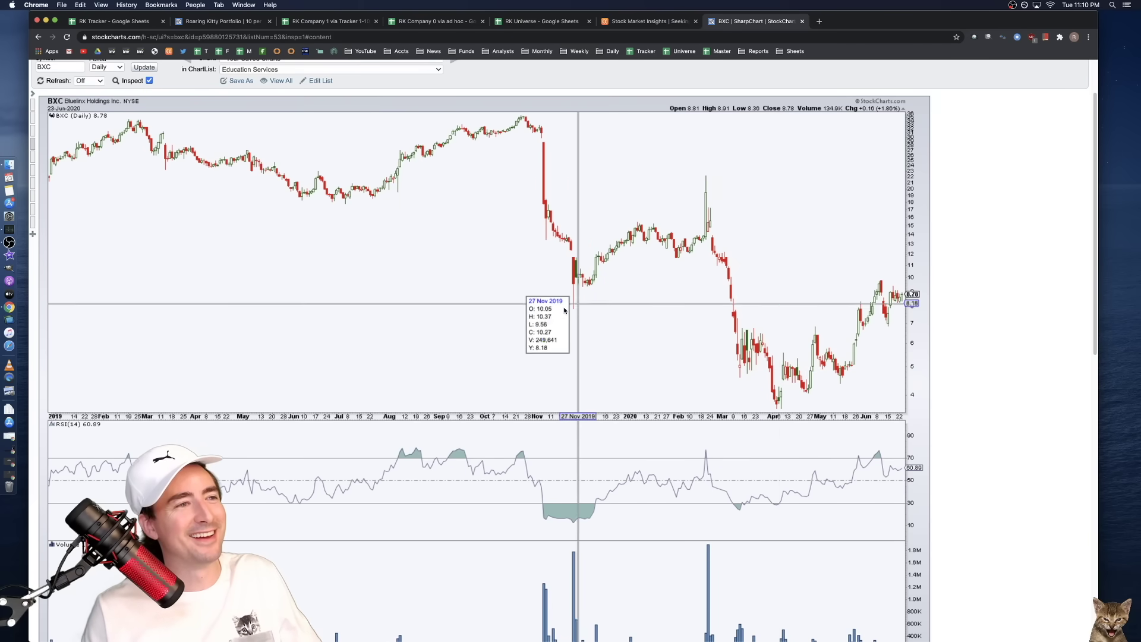
key(super+w)
- Examine BlueLinx's market cap and s/p ratio in the RK Port table
click(372, 293)
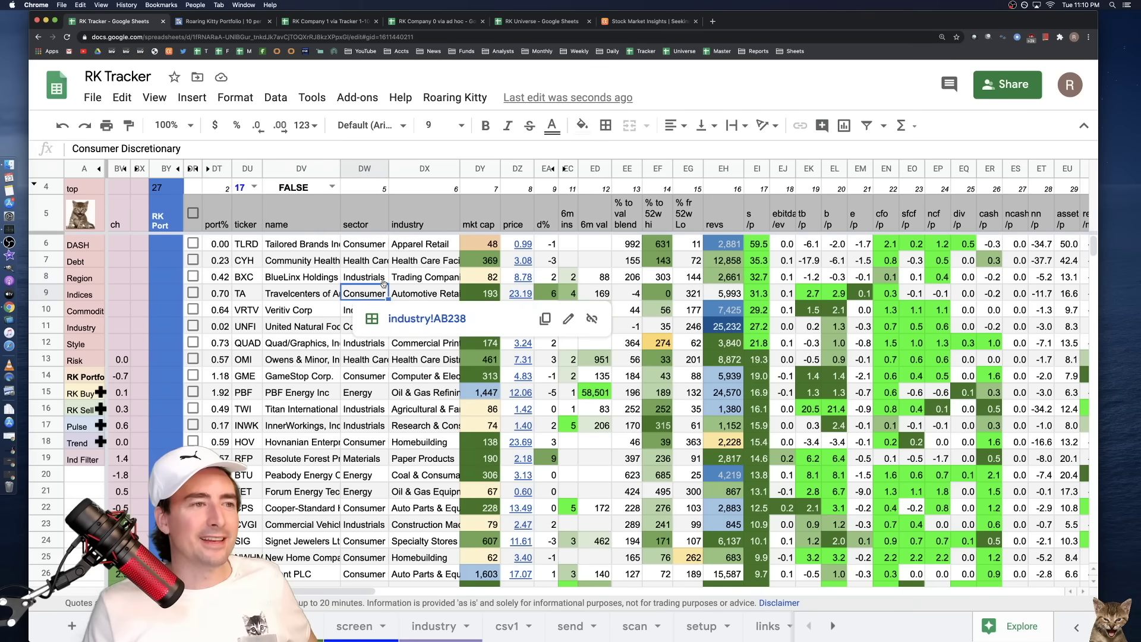
click(489, 279)
click(755, 279)
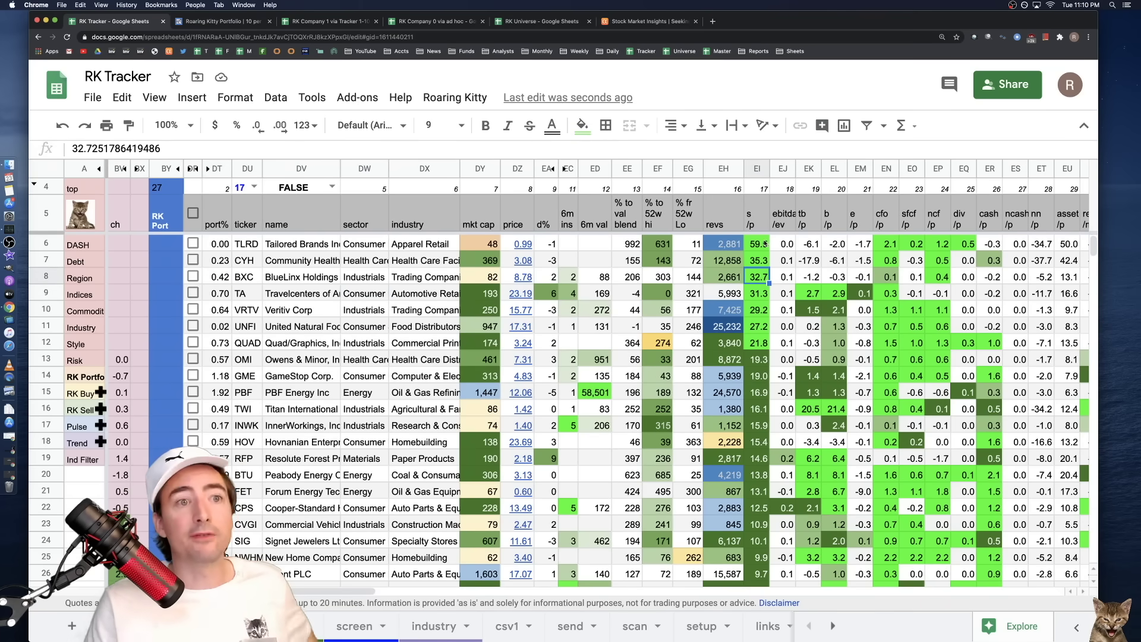
- Go through the RK Port ratio headers one by one, from s/p and ebitda/ev through tb/p, b/p, e/p, cfo/p, sfcf/p and ncf/p
click(759, 229)
click(778, 229)
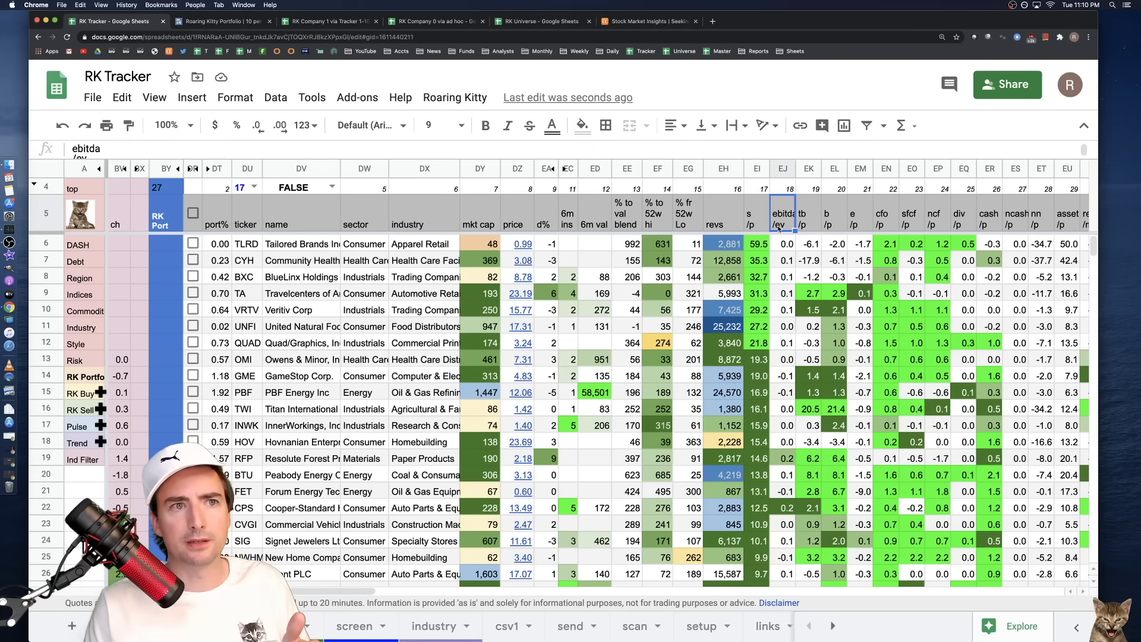
click(807, 228)
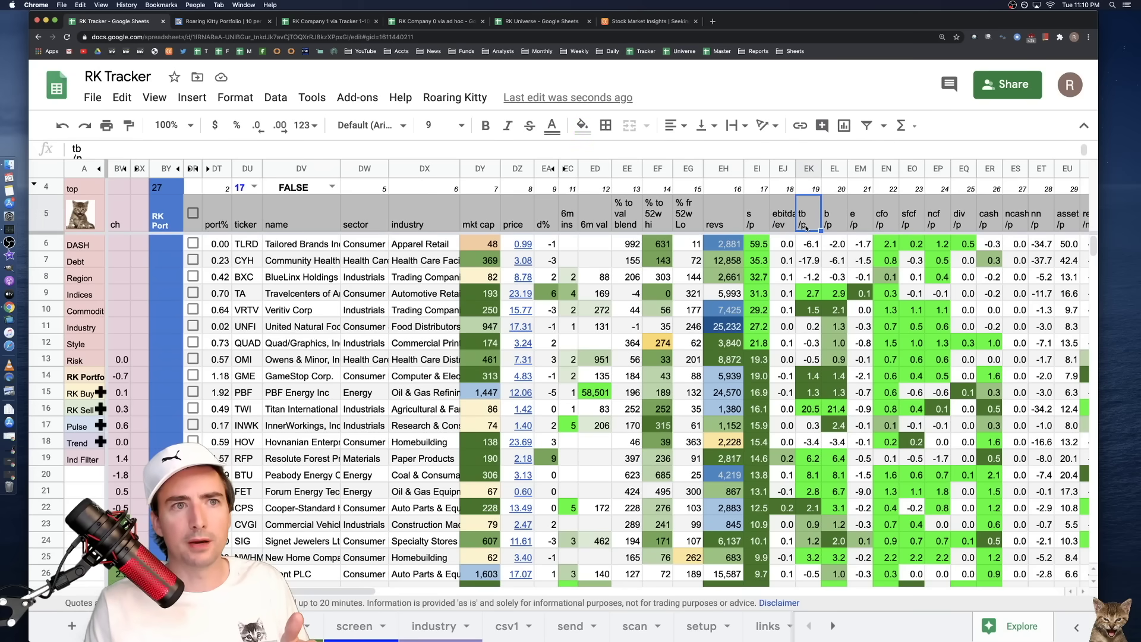
click(830, 227)
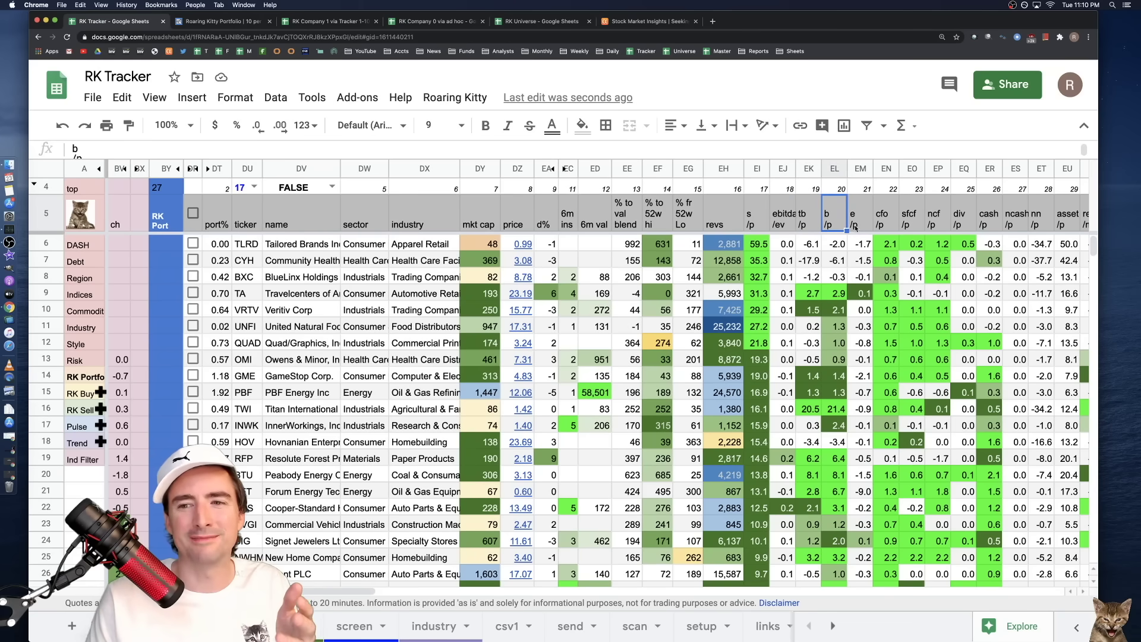
click(855, 227)
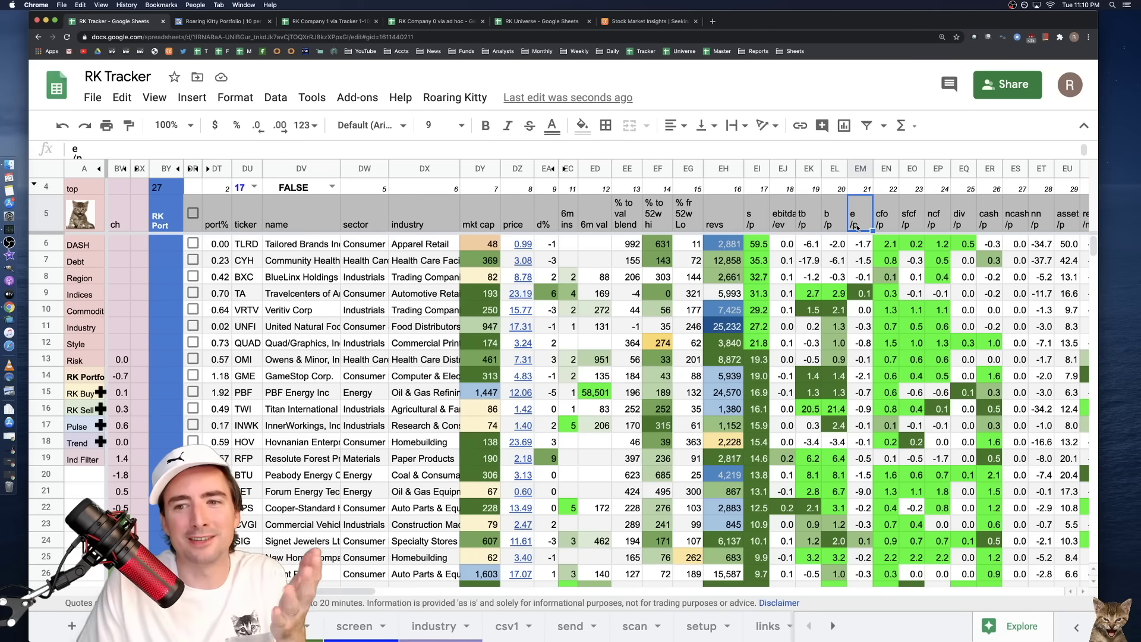
click(887, 226)
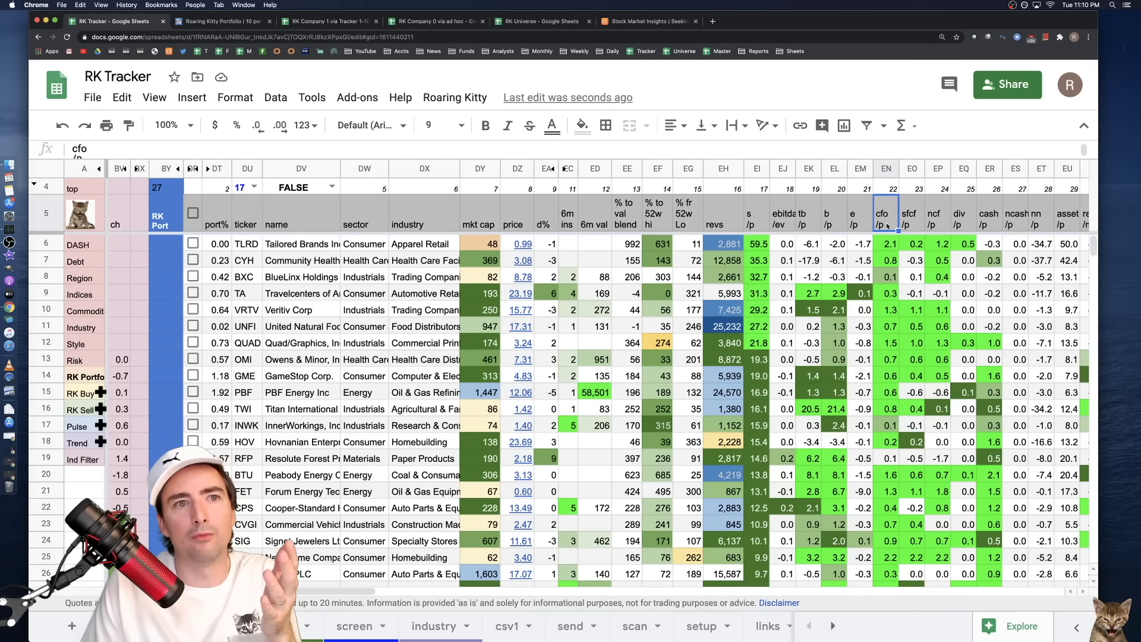
click(916, 221)
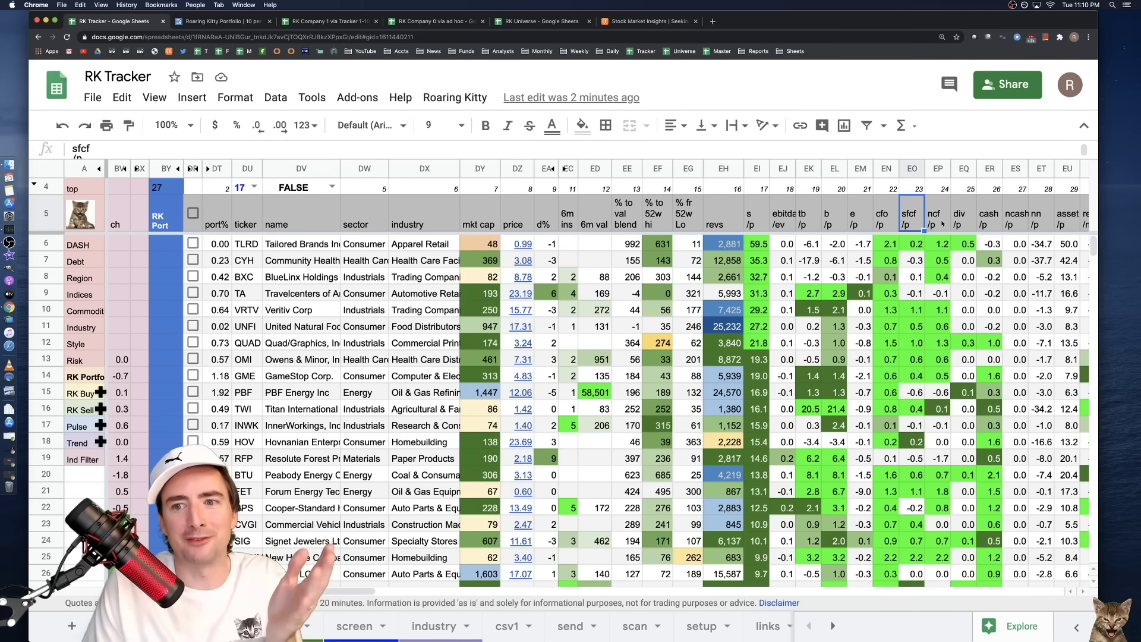
click(942, 223)
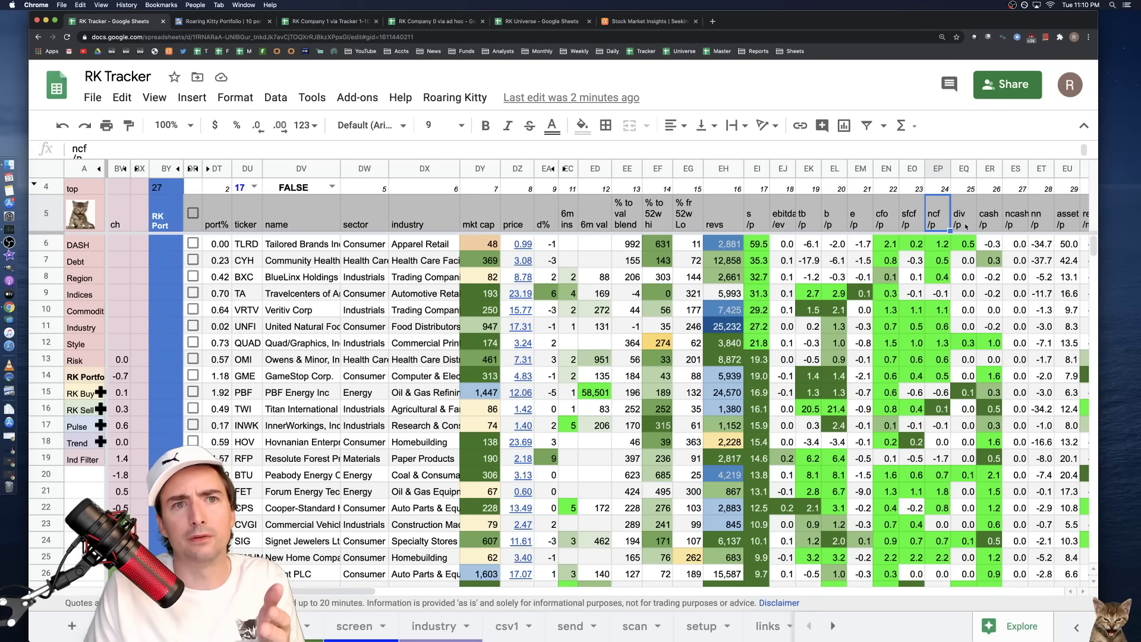
- Inspect Tailored Brands' ncf/p, cash/p and ncash/p values and the neighbouring balance-sheet ratio columns
click(943, 247)
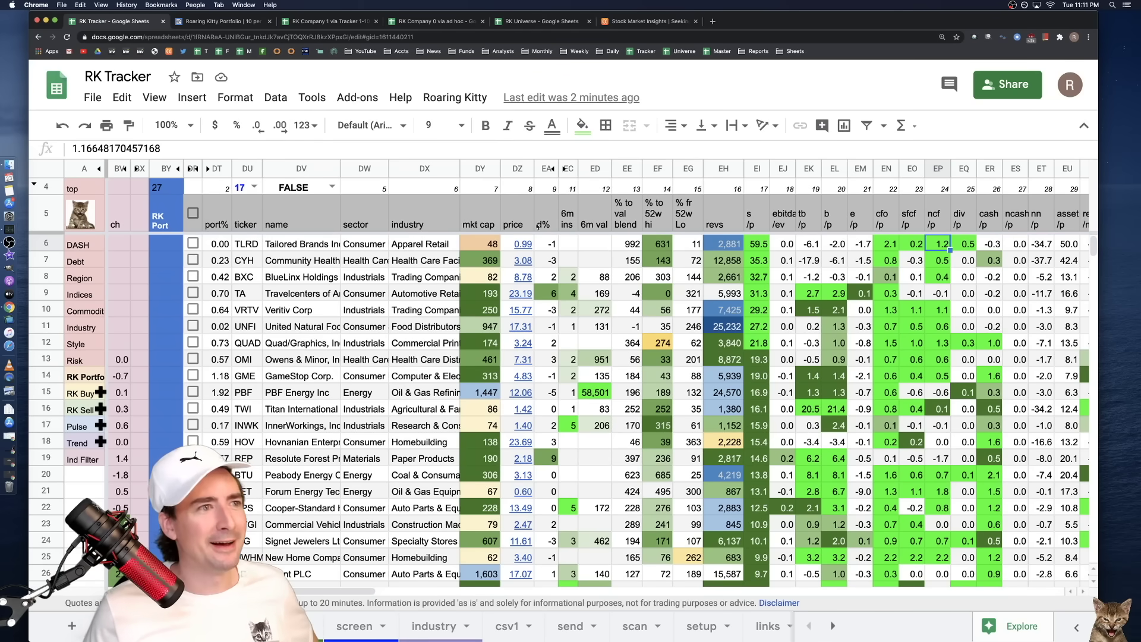
click(993, 259)
click(998, 250)
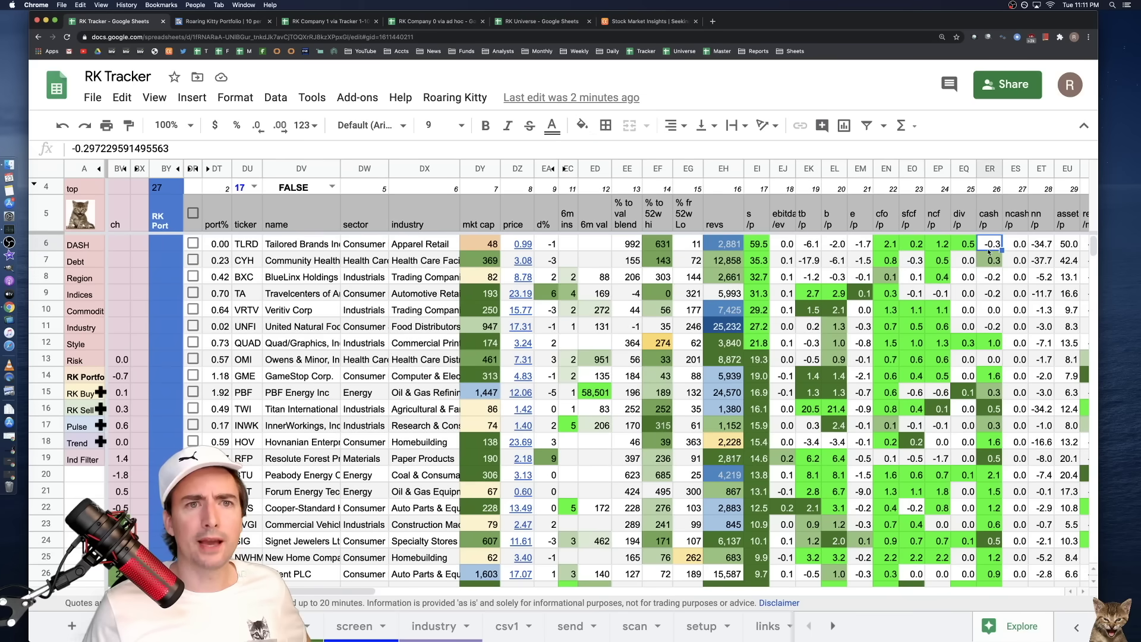
click(1020, 245)
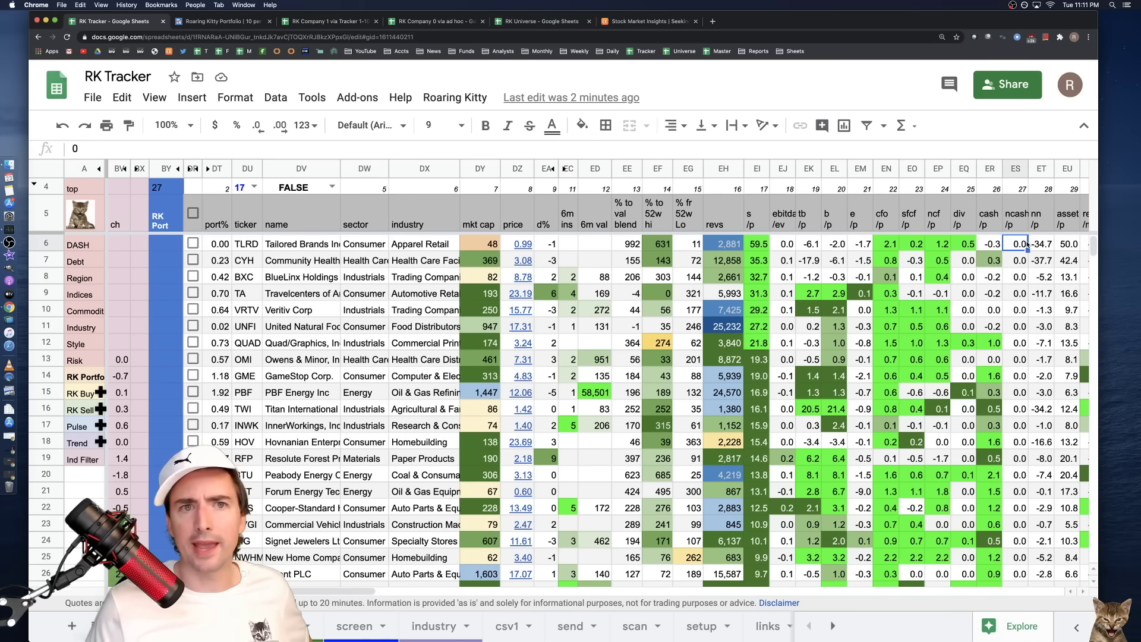
scroll(1032, 243, right, 1)
scroll(806, 261, left, 1)
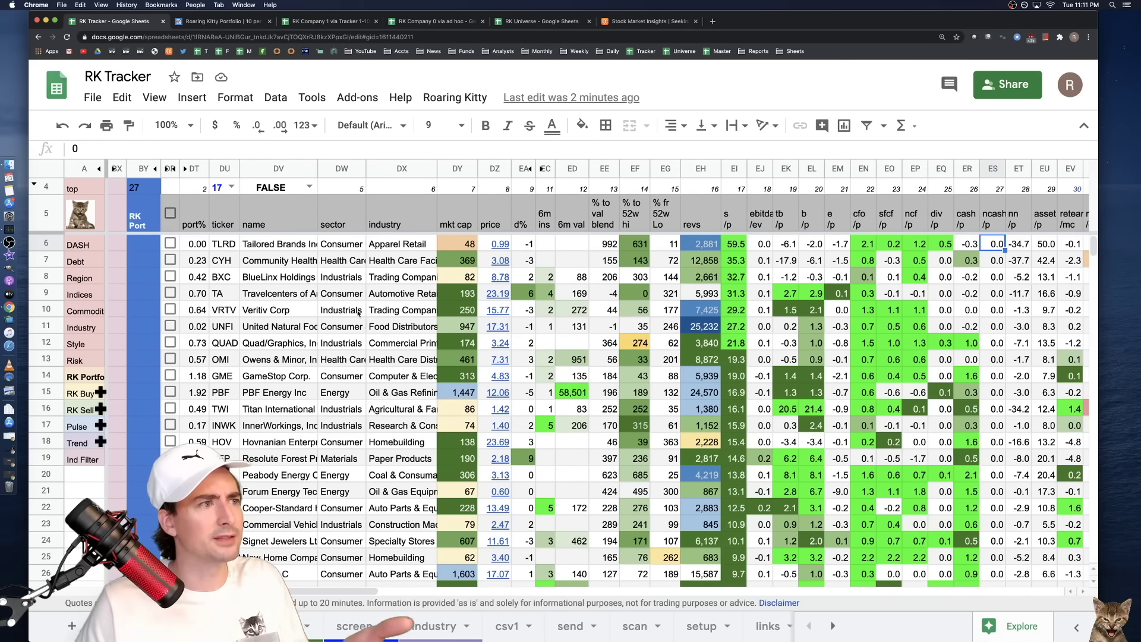
scroll(486, 276, right, 1)
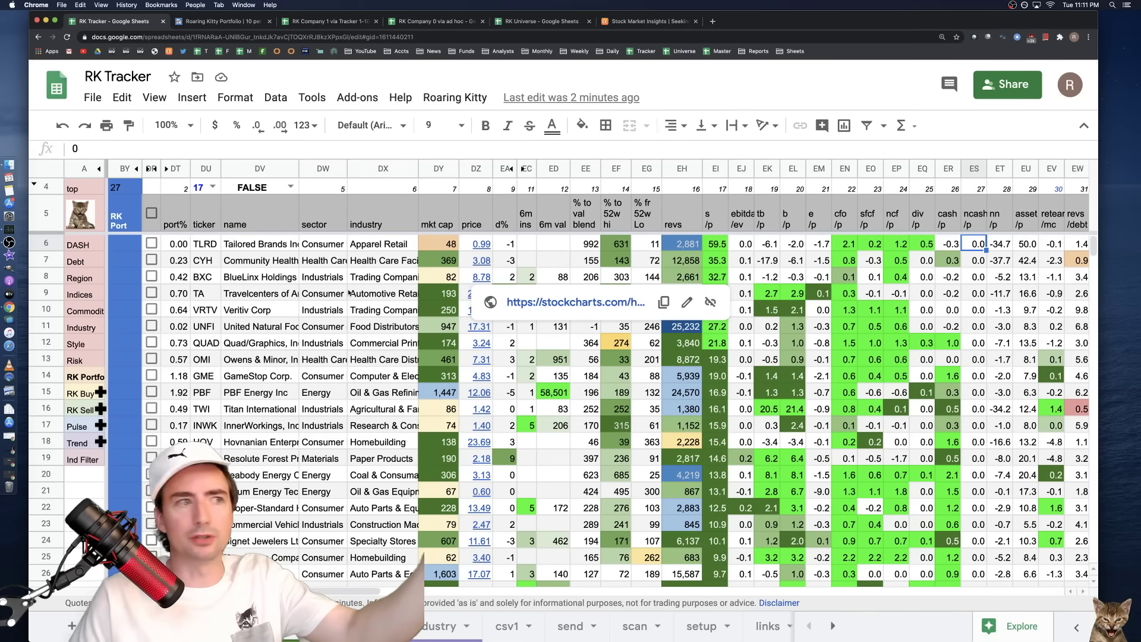
- Re-sort the RK Port table by column 2, the port% weighting
click(323, 293)
click(213, 187)
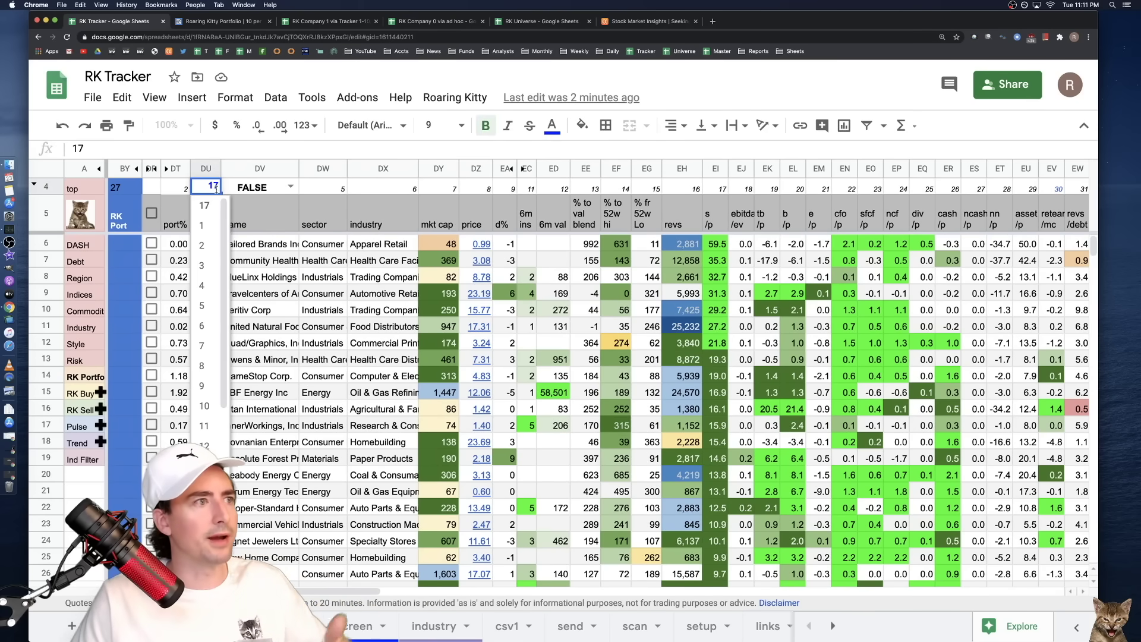
click(203, 245)
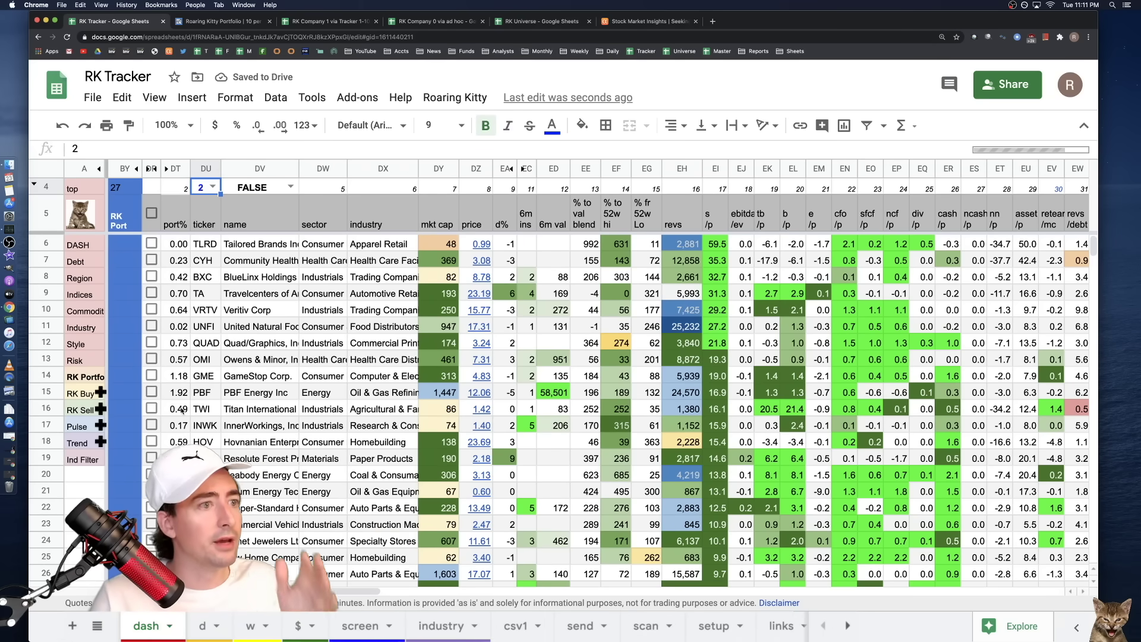
- Jump to the RK Buy list through its link in column A and look over the listed companies down to the end
mouse_move(70, 396)
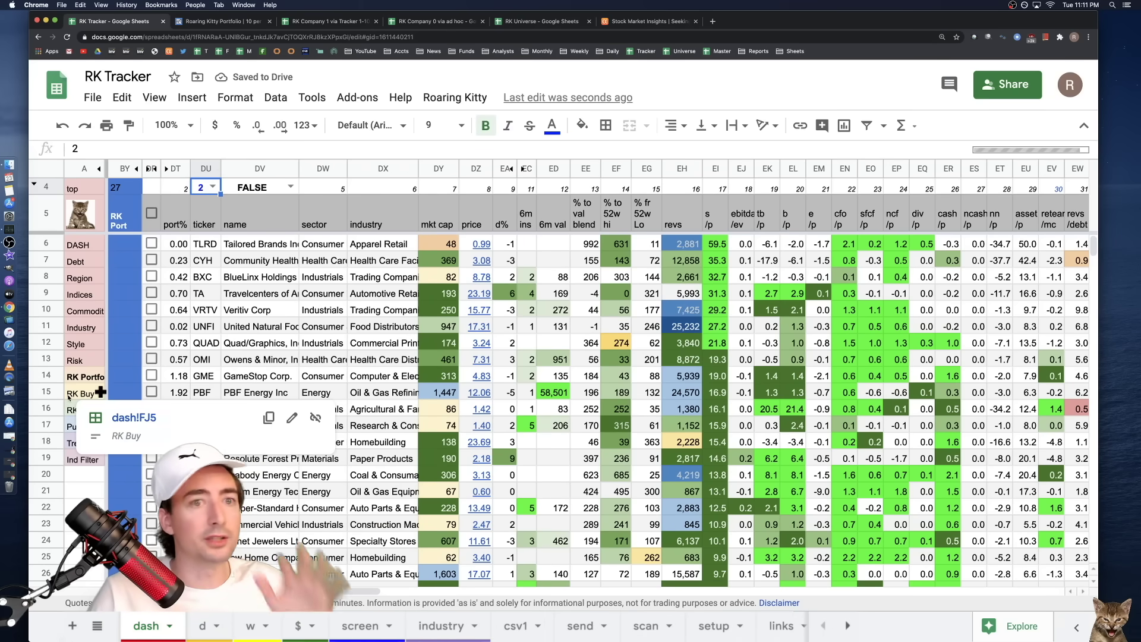
click(73, 398)
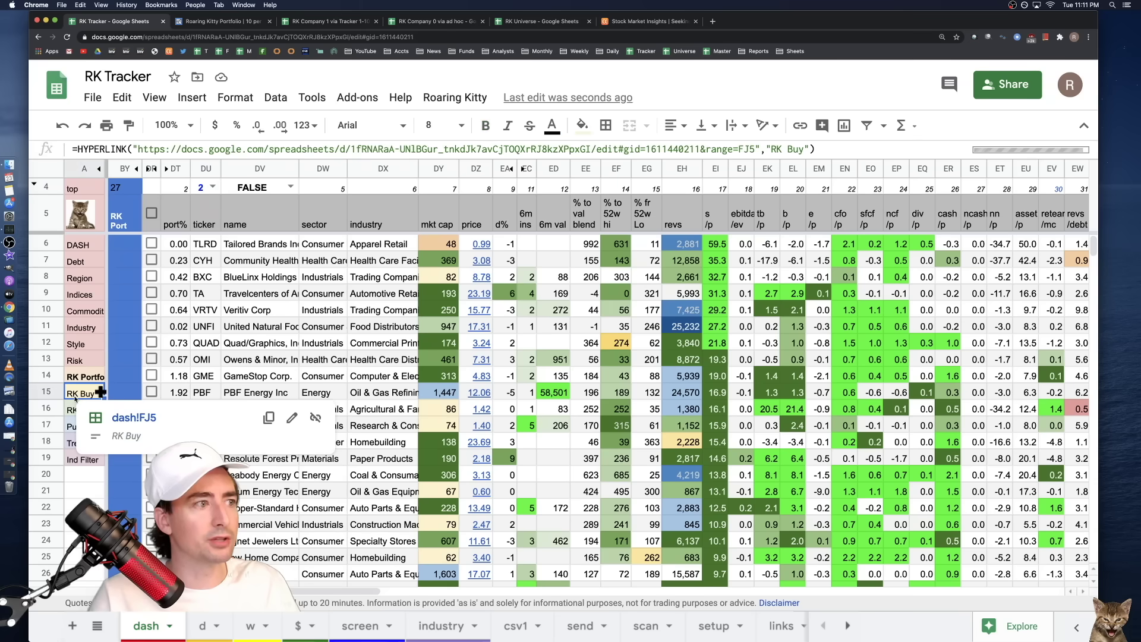
click(134, 417)
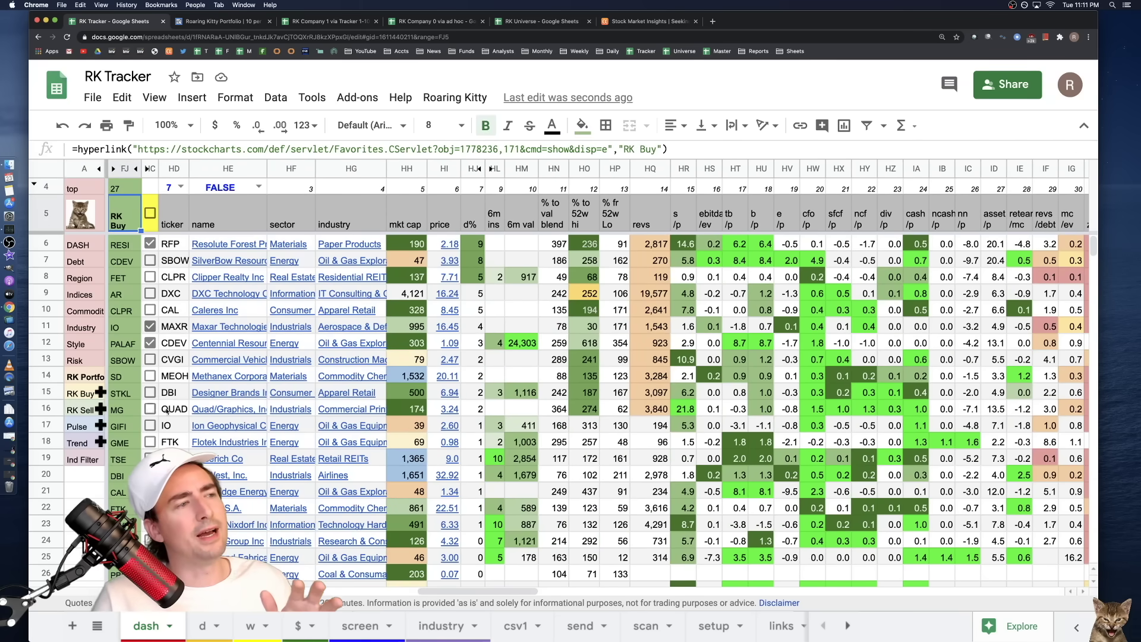
mouse_move(307, 358)
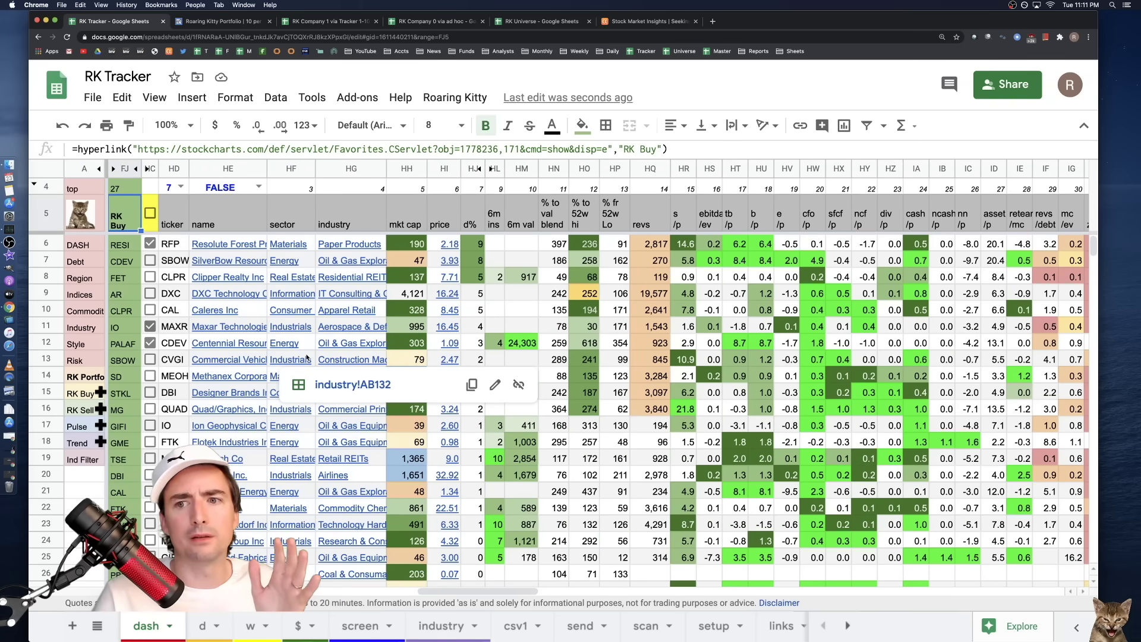
mouse_move(294, 321)
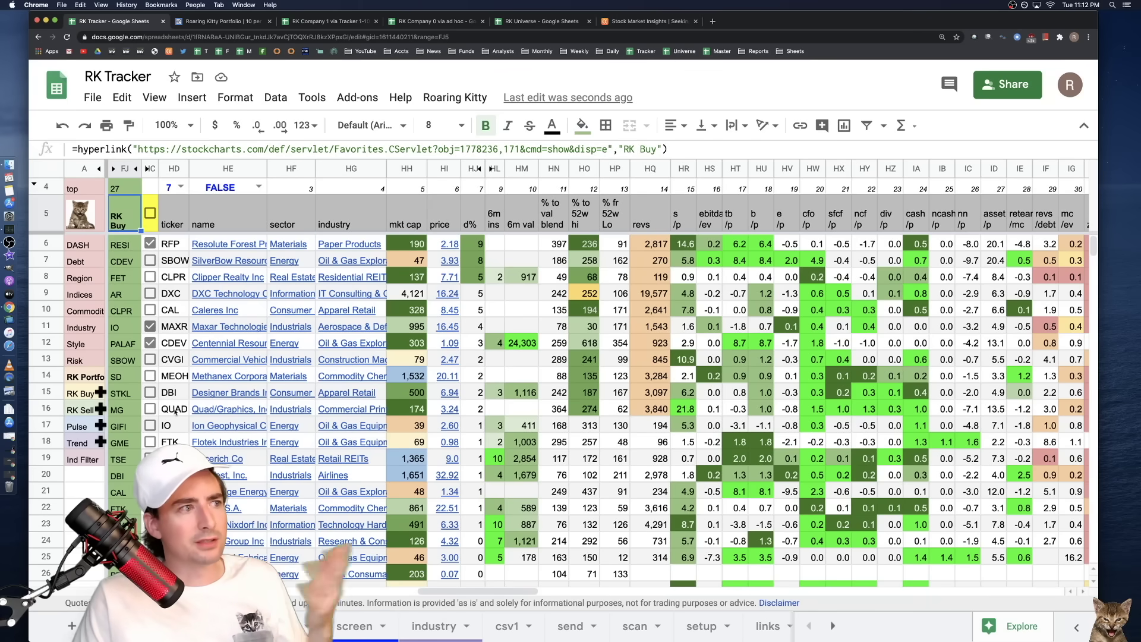
scroll(192, 425, down, 1)
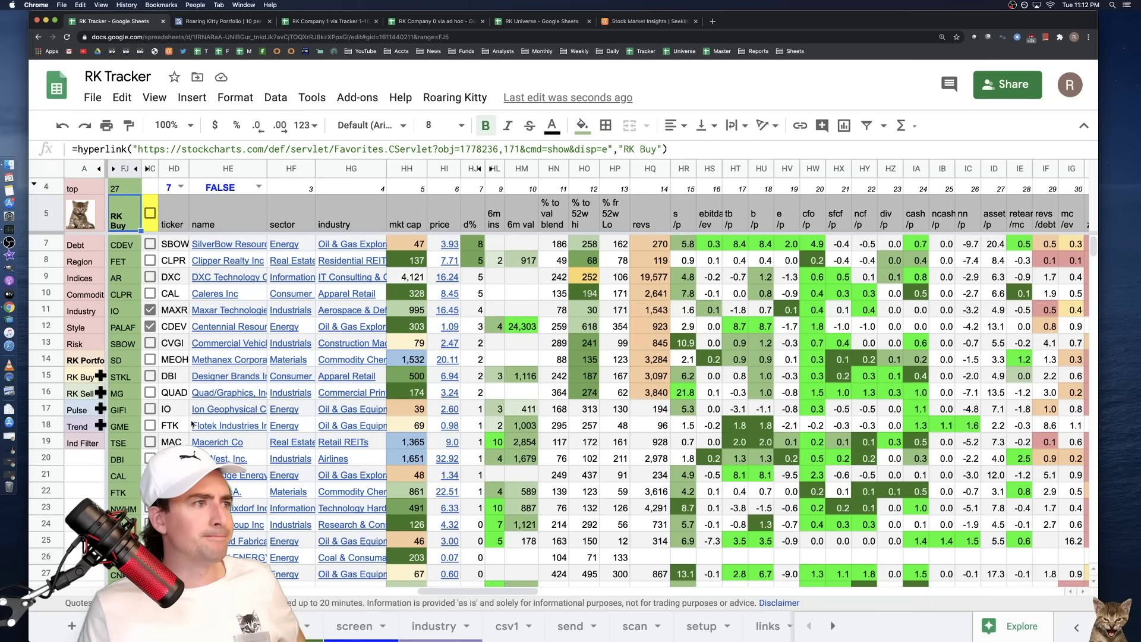
scroll(192, 424, up, 1)
scroll(131, 370, down, 8)
scroll(132, 369, up, 8)
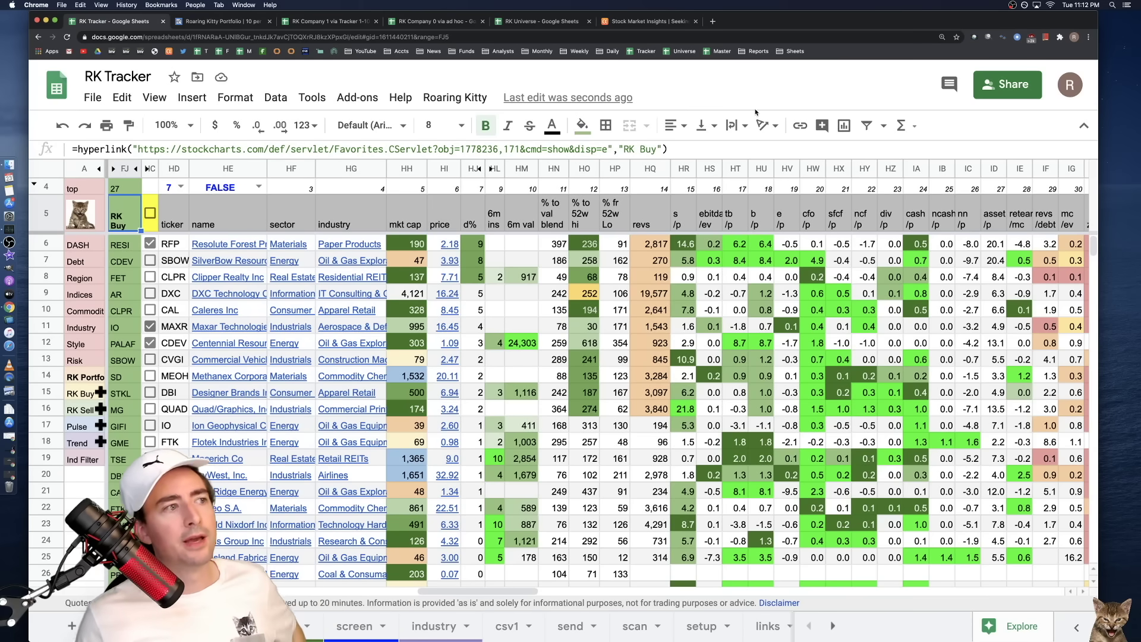
- Examine the Commodities, RK Buy and top navigation links in column A, and return to the start of the RK Buy list
mouse_move(60, 309)
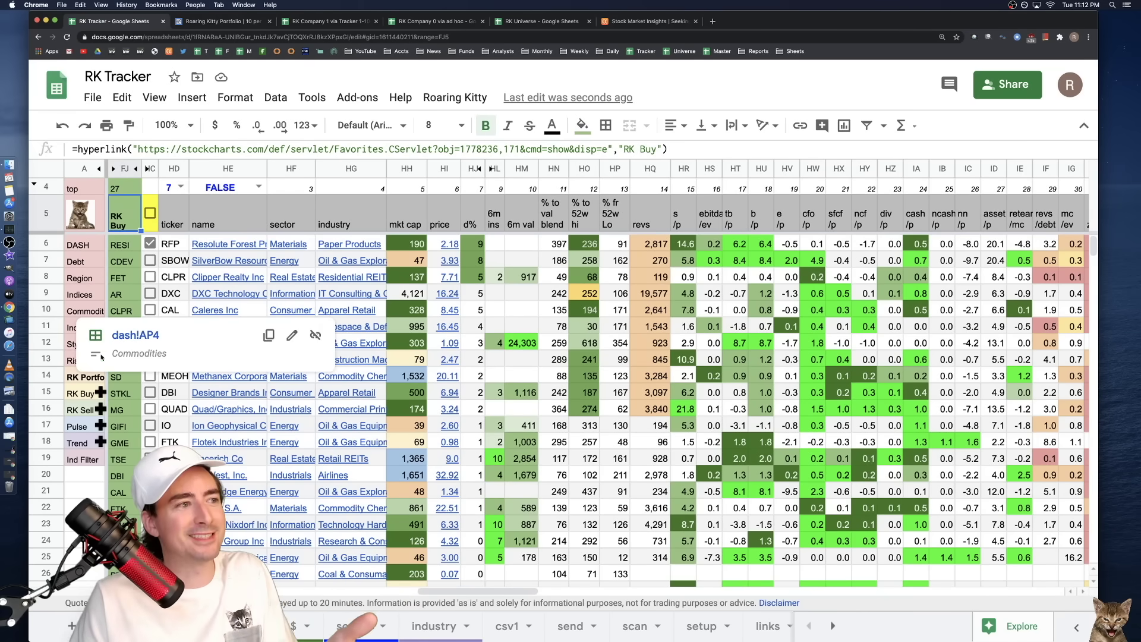
click(83, 398)
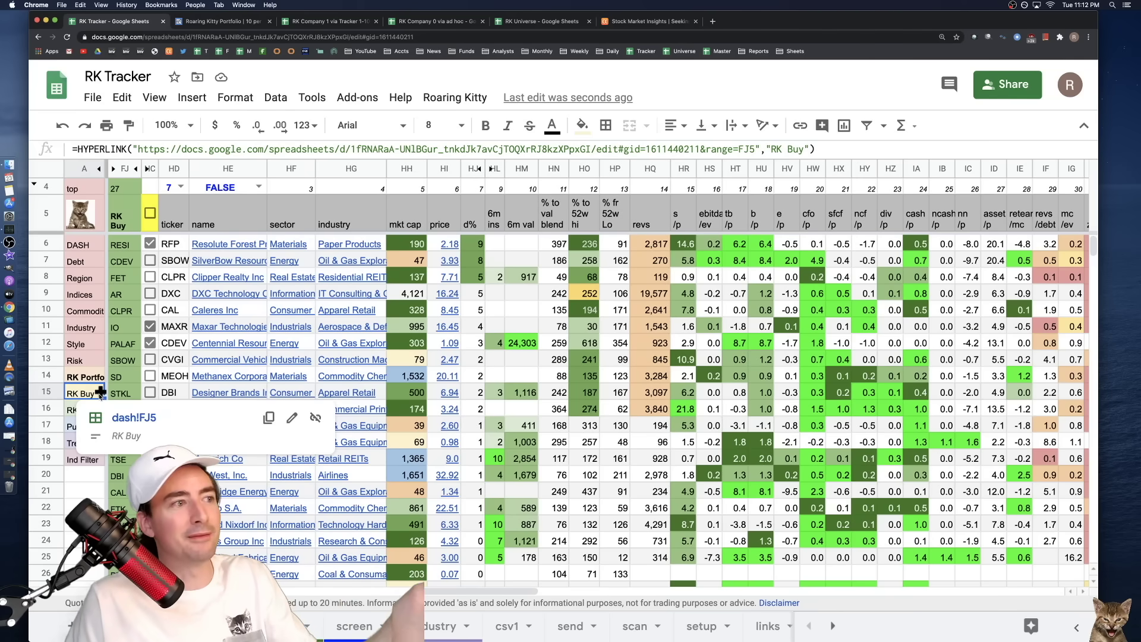
click(72, 189)
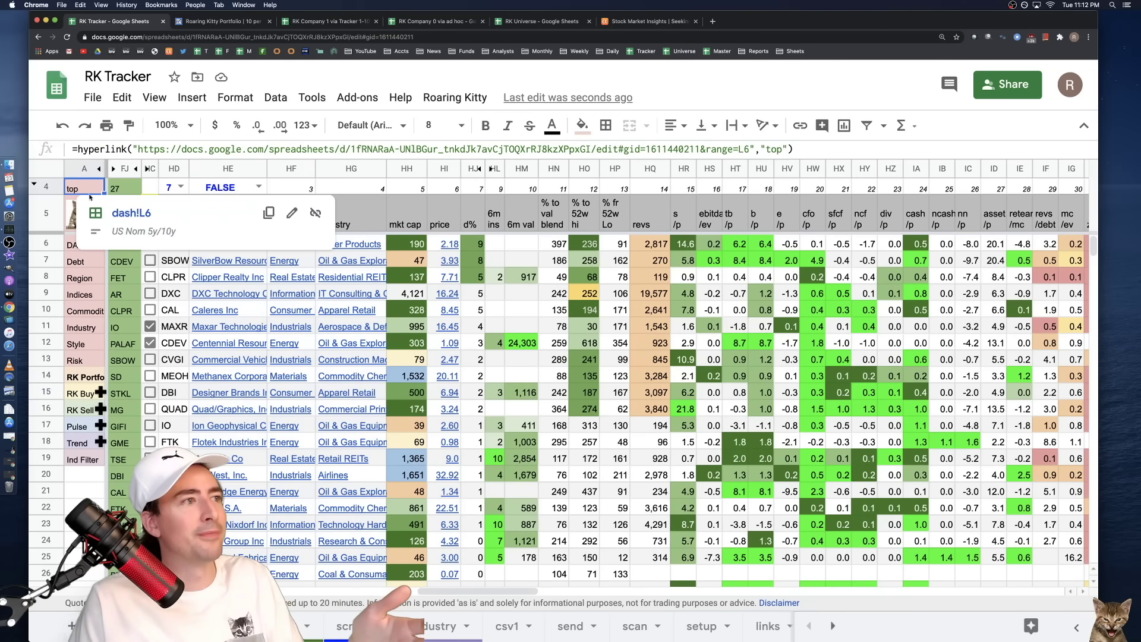
click(126, 215)
mouse_move(102, 392)
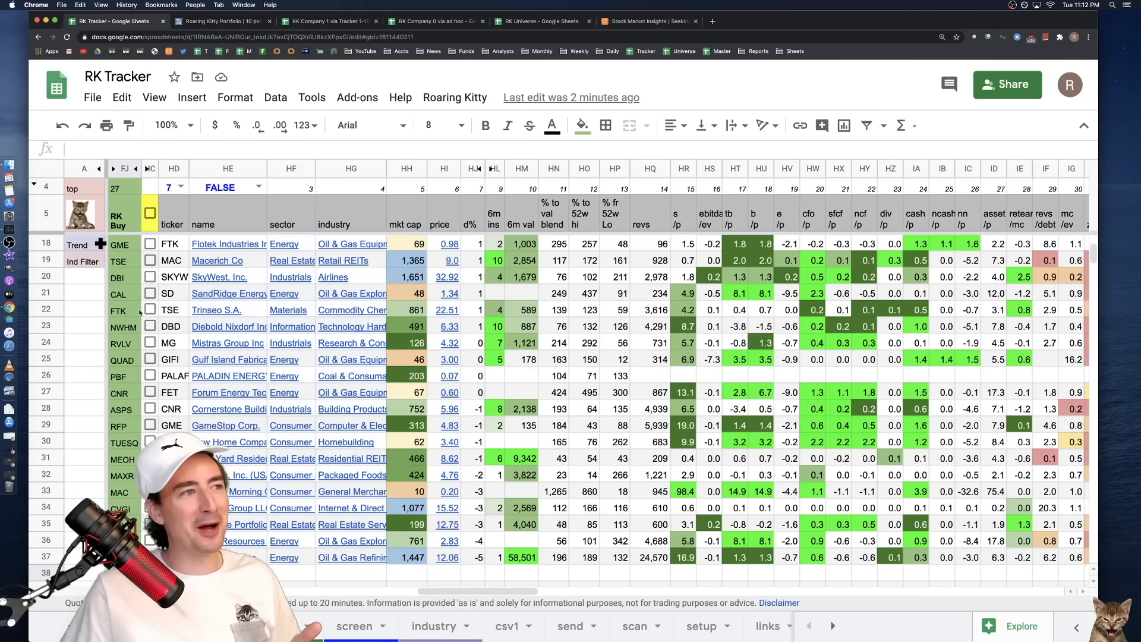
click(173, 235)
click(228, 254)
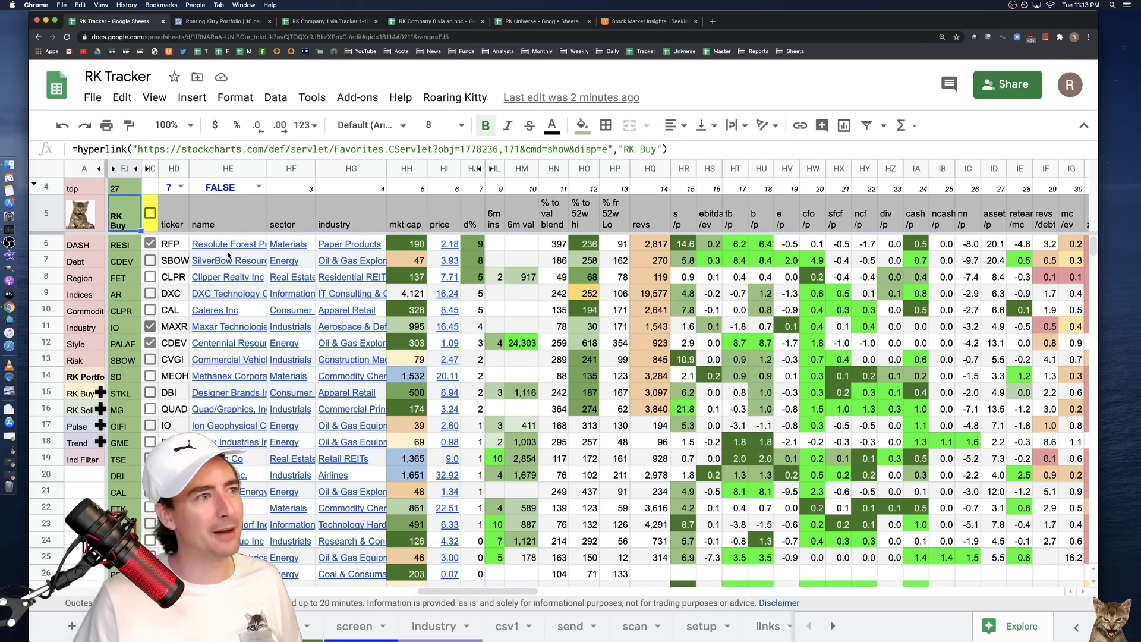
mouse_move(229, 254)
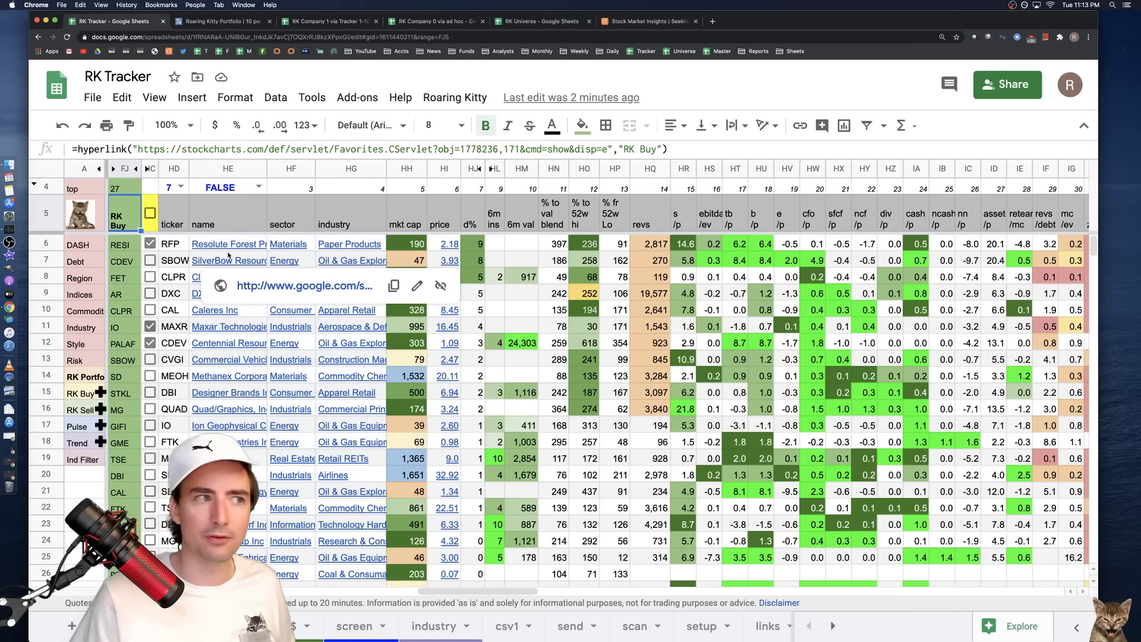
click(231, 245)
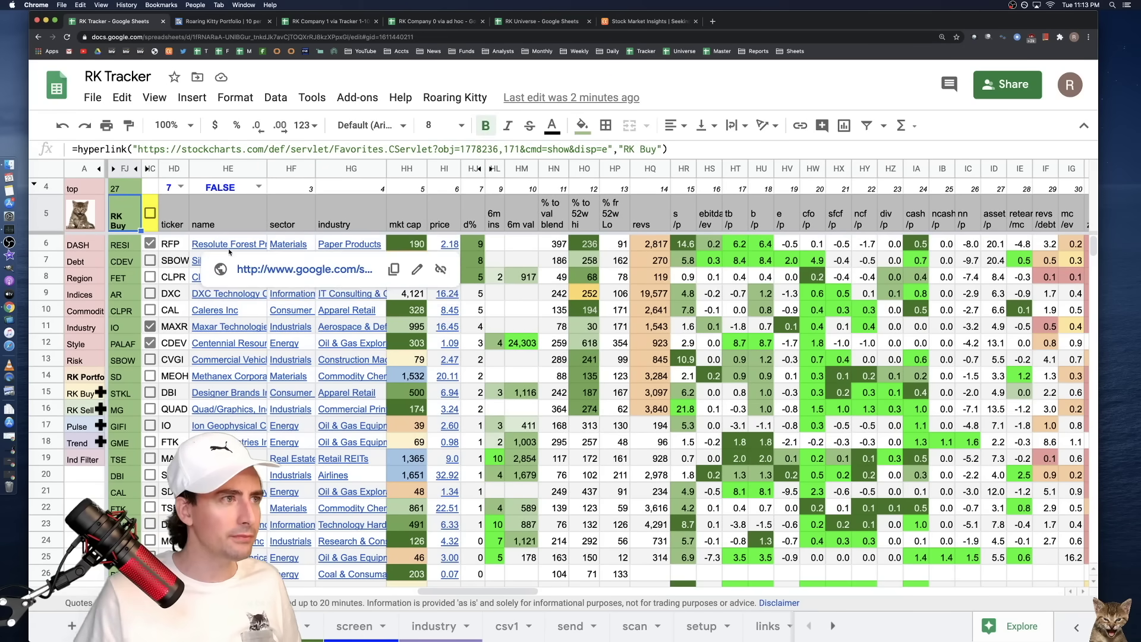
mouse_move(244, 345)
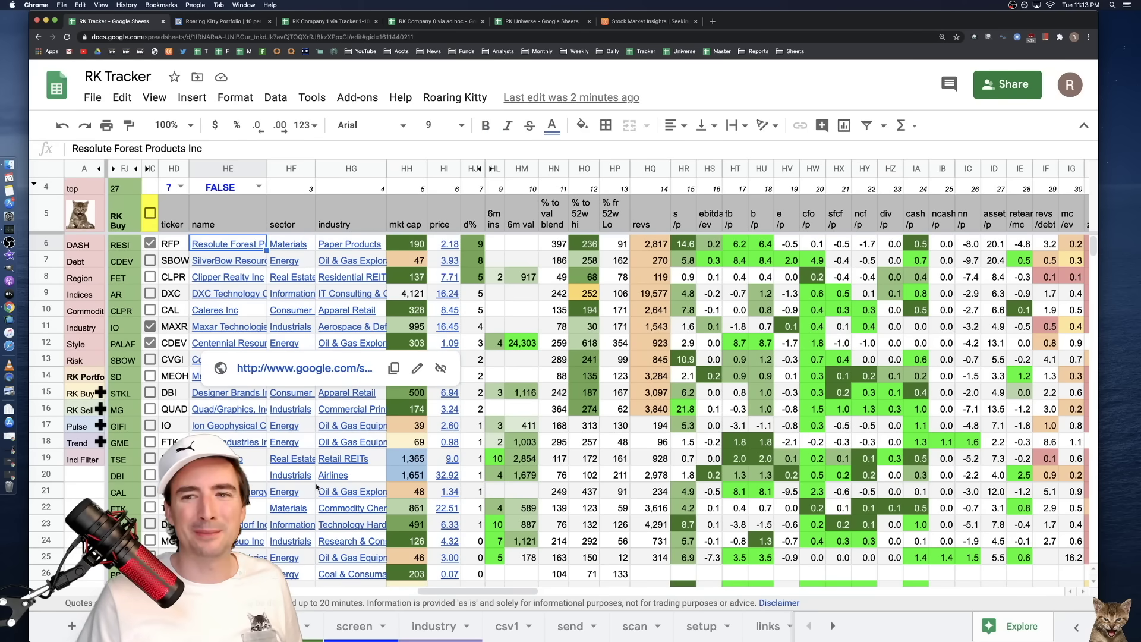
mouse_move(317, 487)
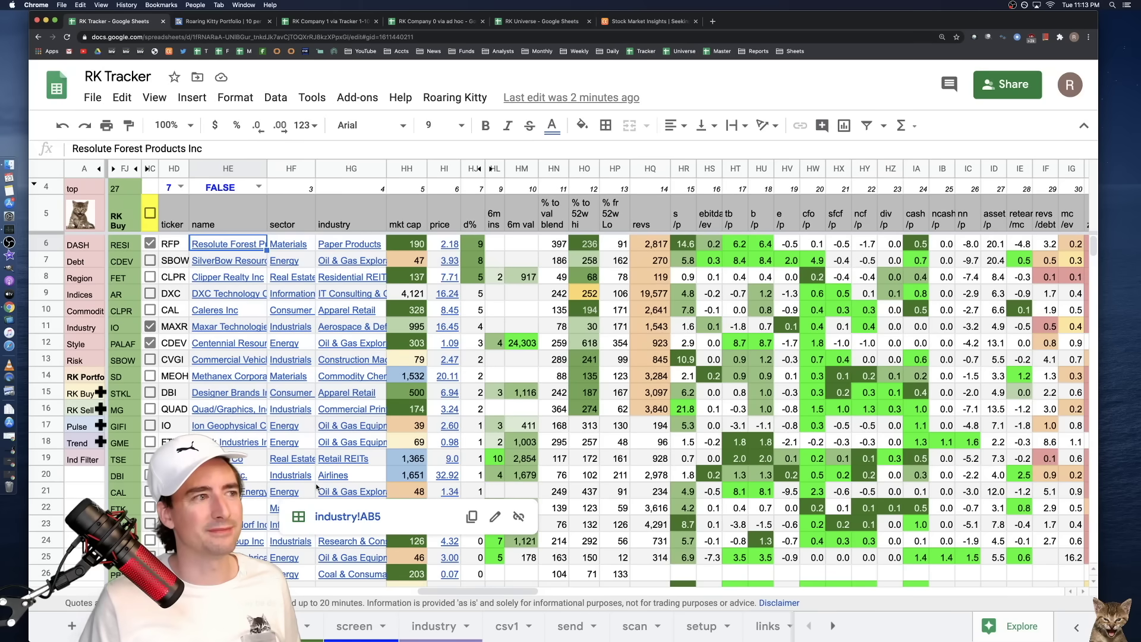
- Switch between the RK Sell and RK Buy sections of the dashboard to compare them, ending on RK Sell
mouse_move(256, 465)
click(72, 410)
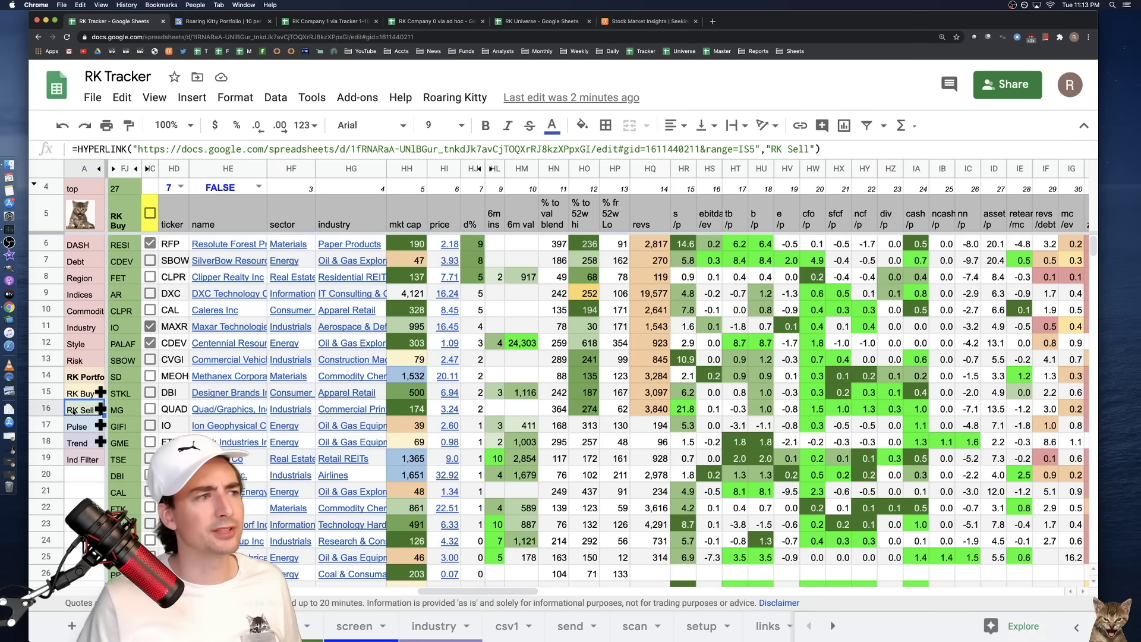
click(128, 434)
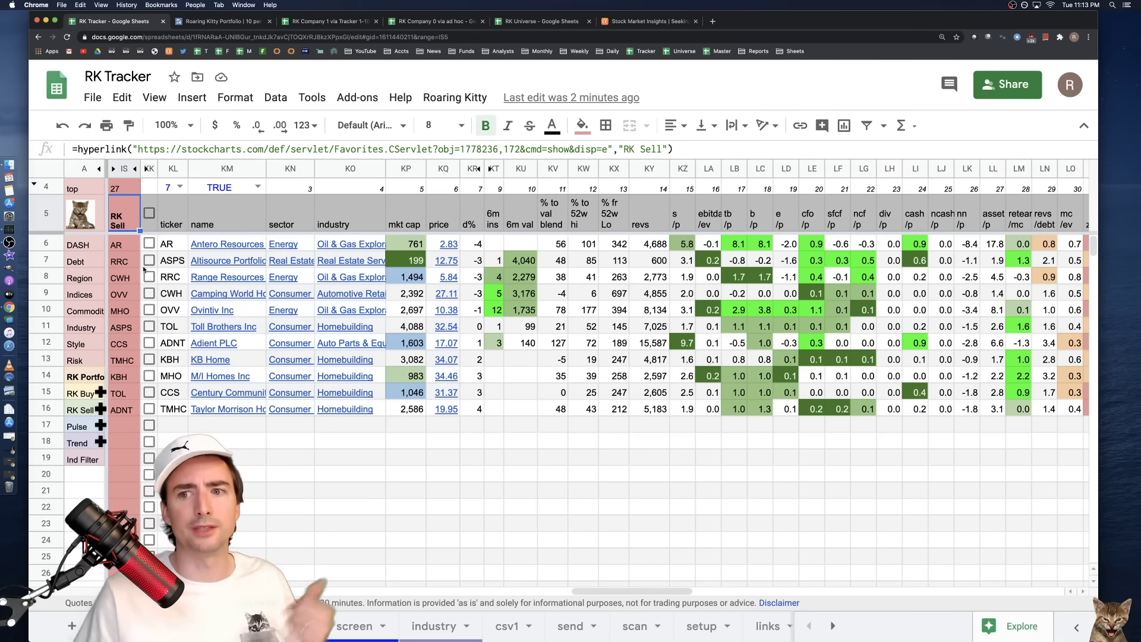
click(80, 393)
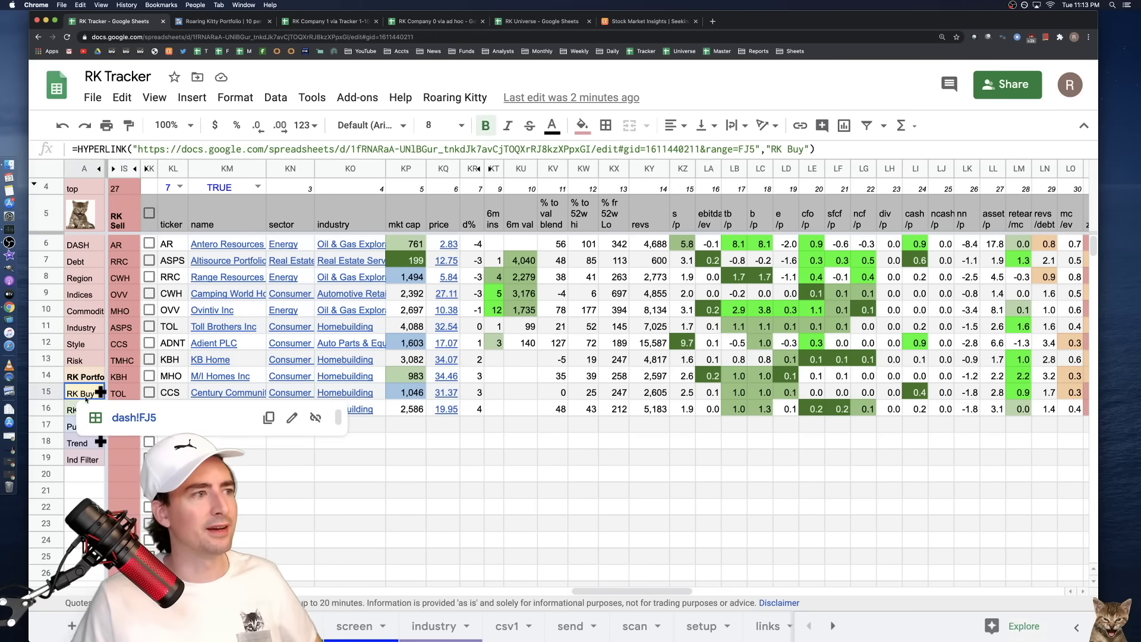
click(119, 438)
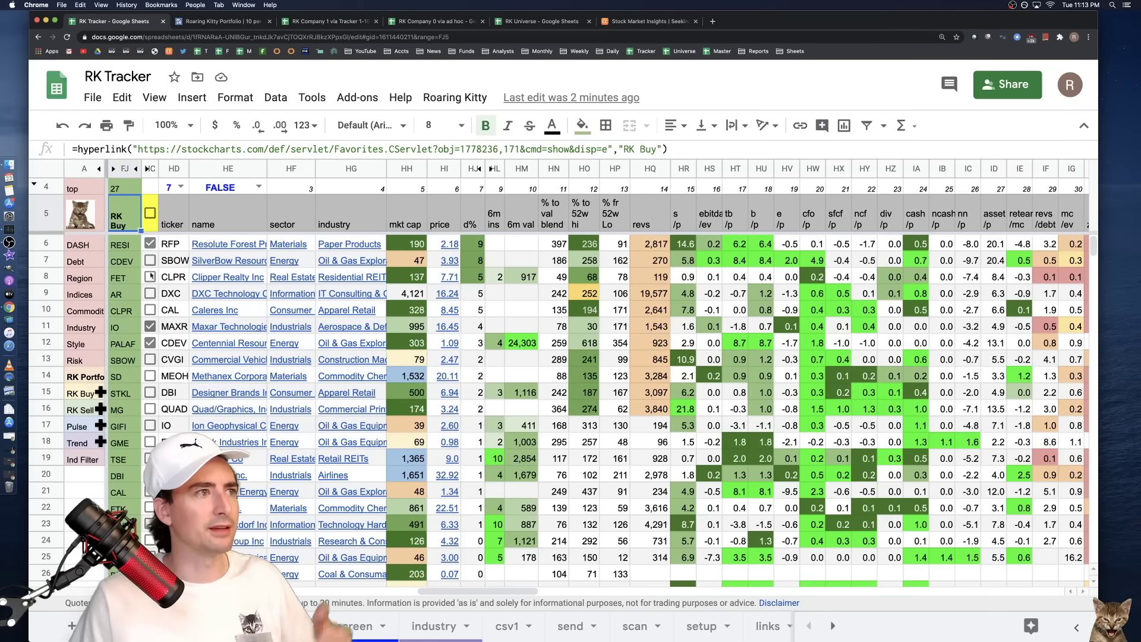
click(88, 410)
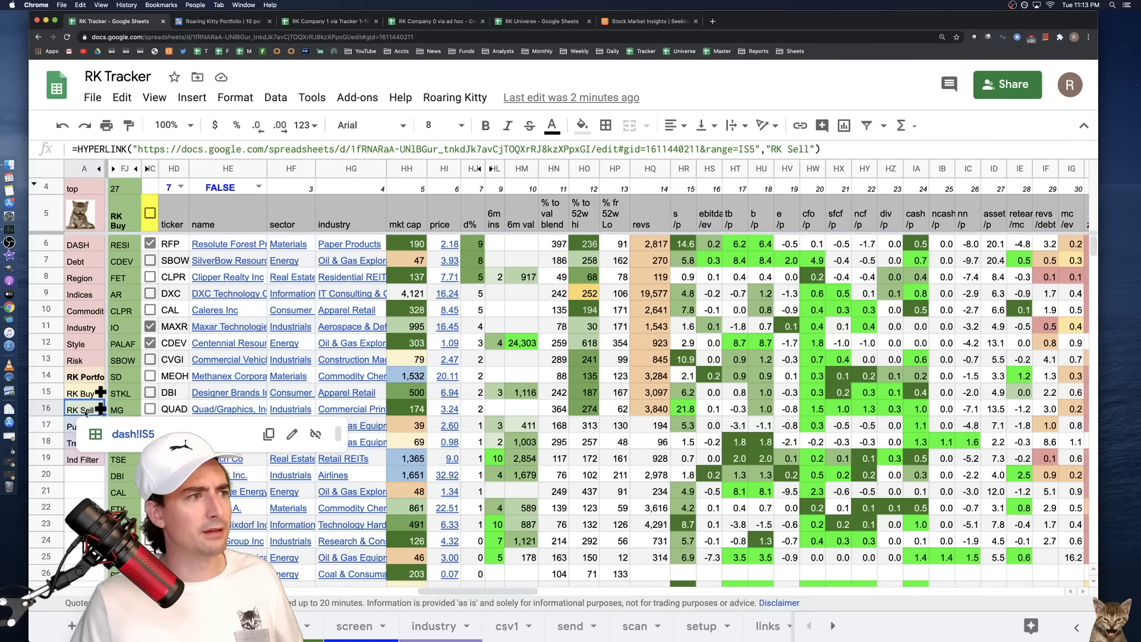
click(119, 453)
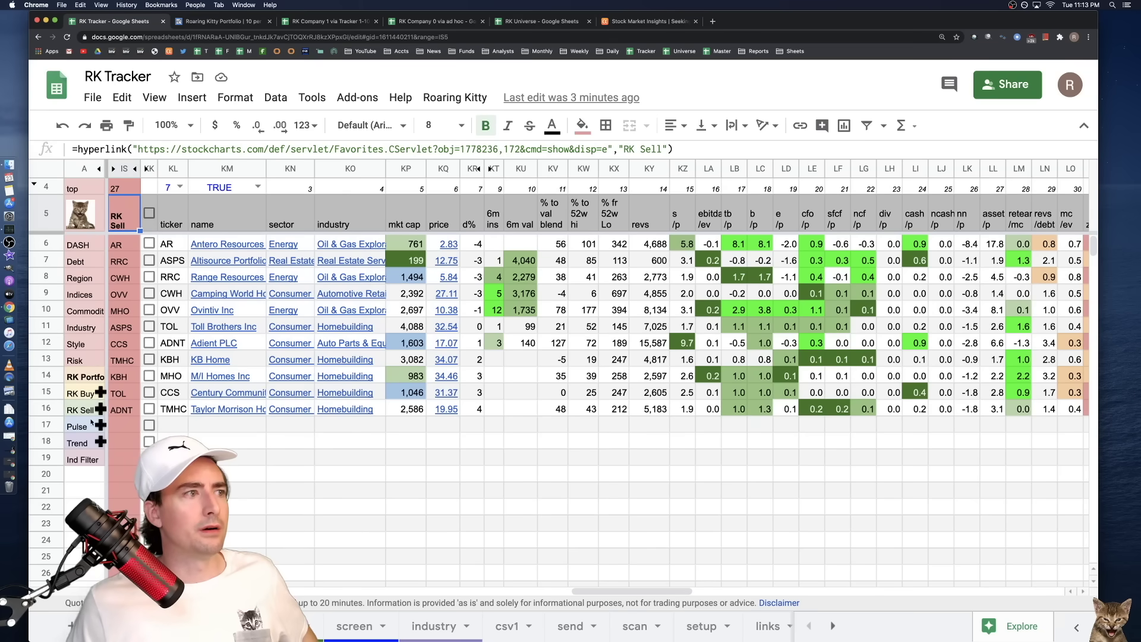
- Go to the Pulse section of the dashboard
mouse_move(121, 228)
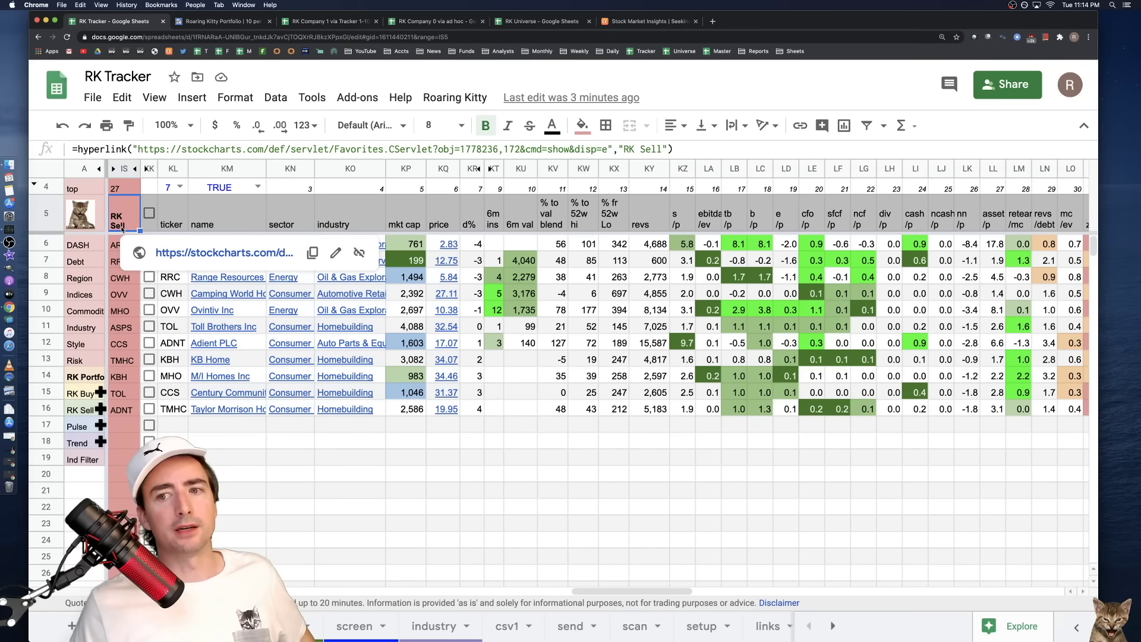
click(83, 429)
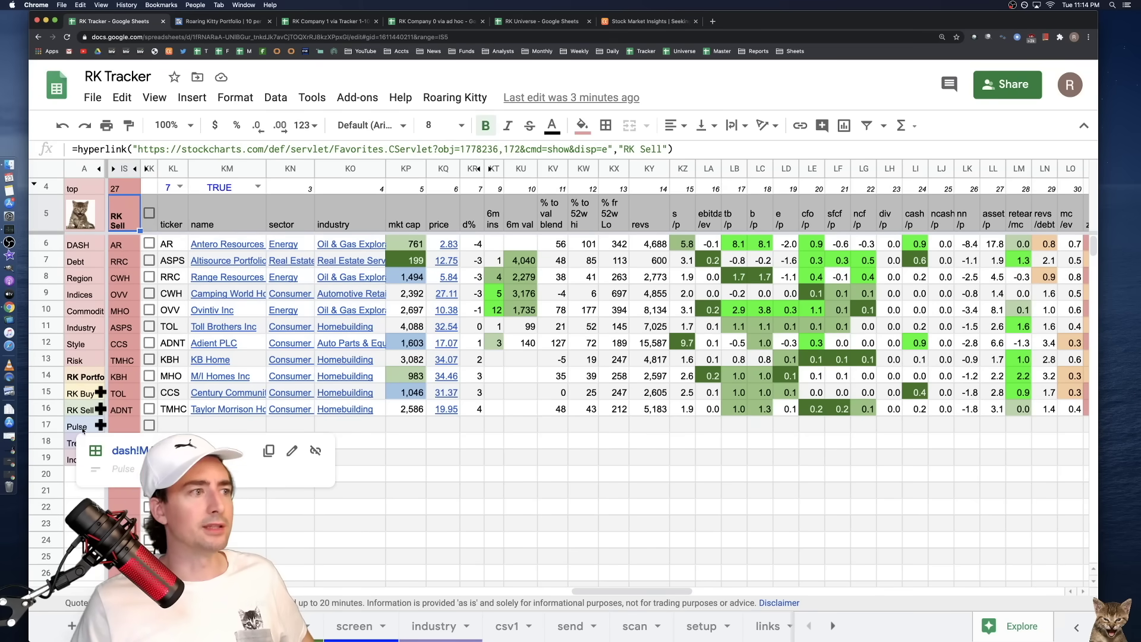
click(132, 452)
mouse_move(297, 395)
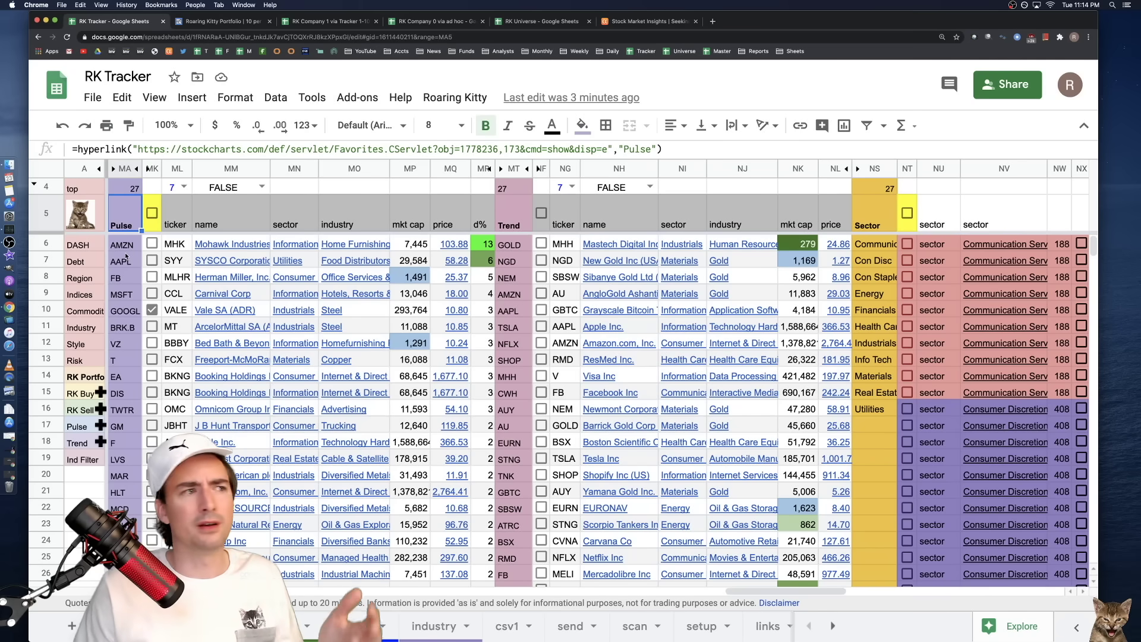
mouse_move(246, 310)
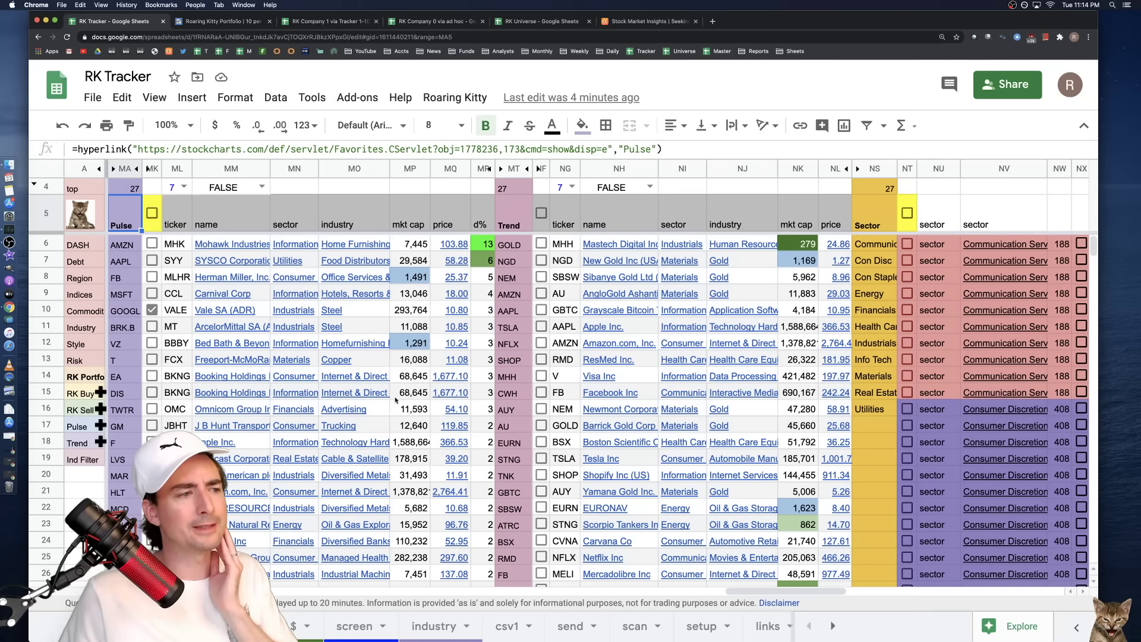
- Look through the companies in the Pulse list, including the industry and price entries for Vale
click(294, 327)
click(349, 312)
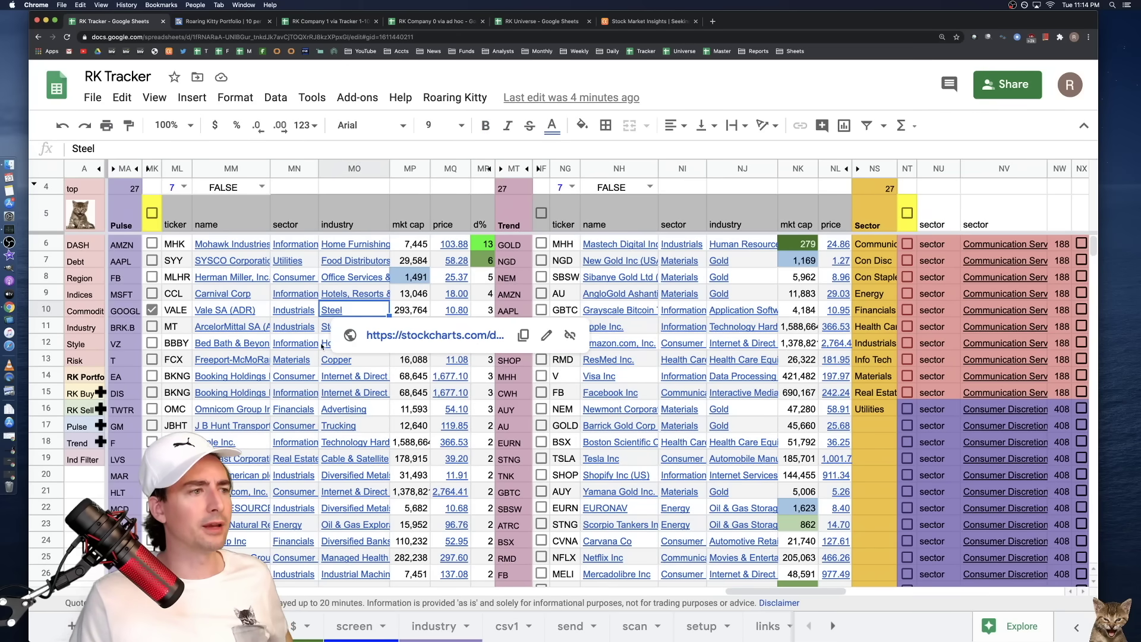
scroll(274, 396, down, 4)
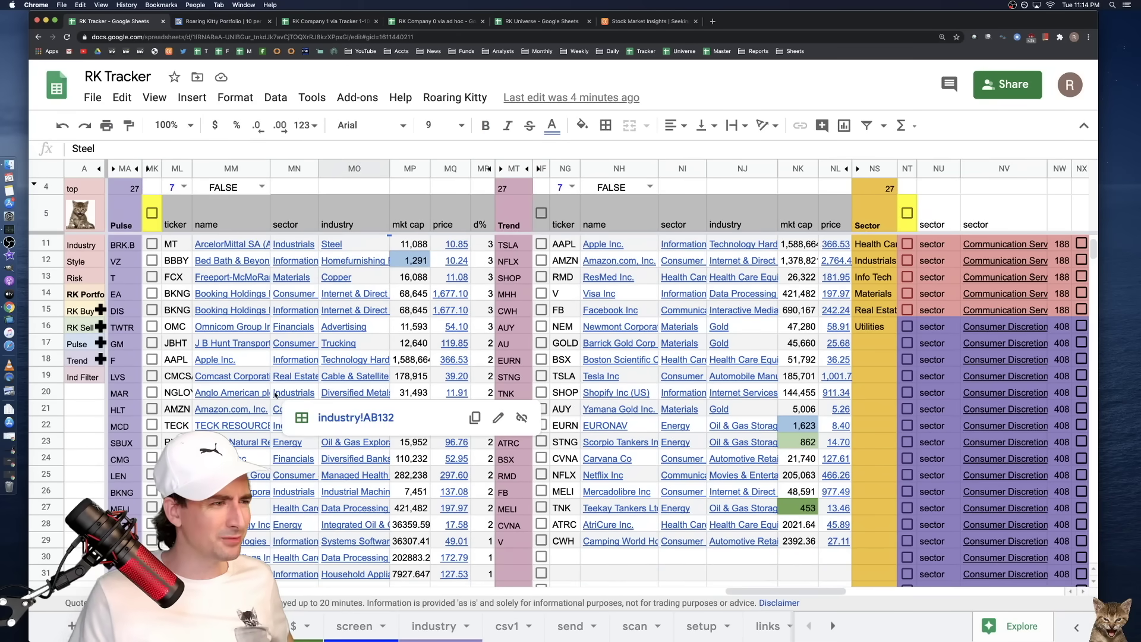
scroll(275, 396, down, 5)
scroll(274, 396, up, 10)
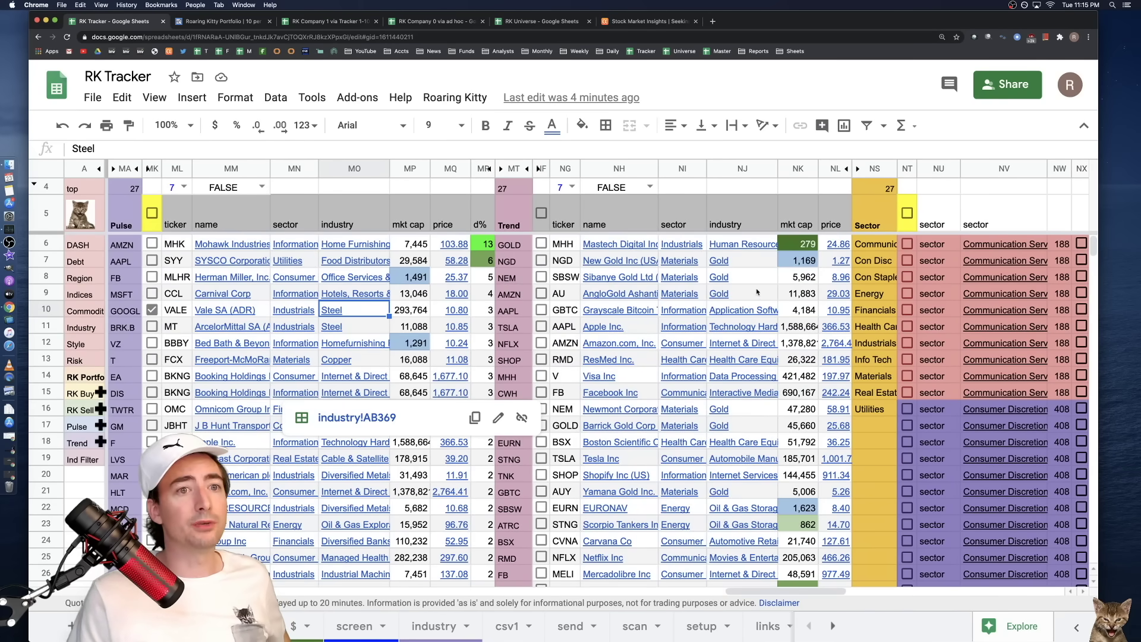
click(323, 214)
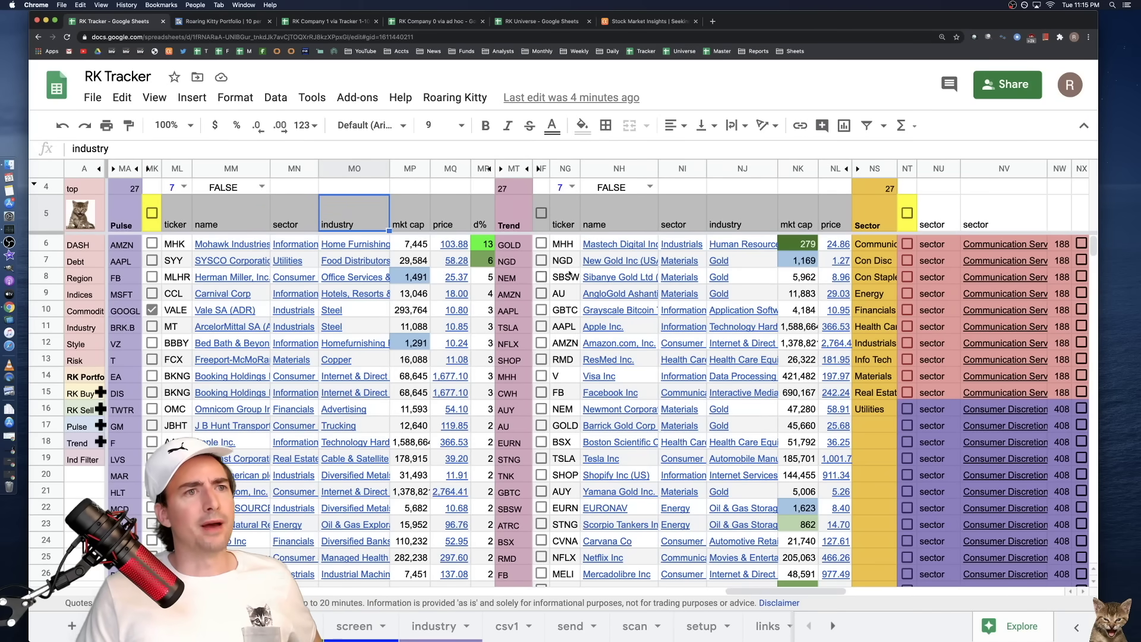
mouse_move(594, 270)
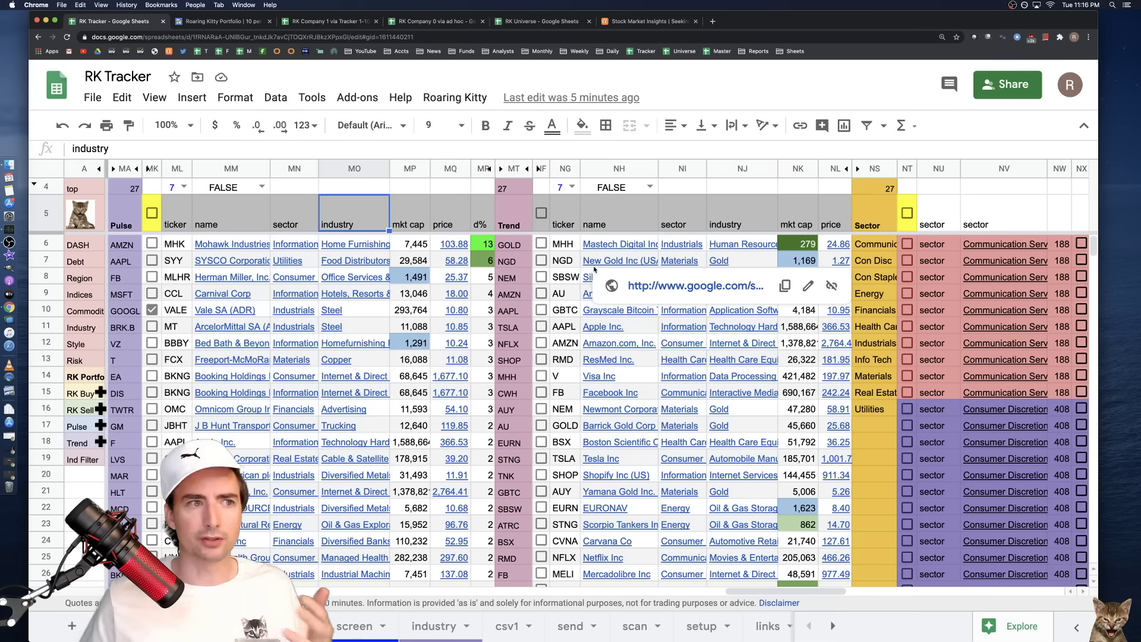
click(446, 310)
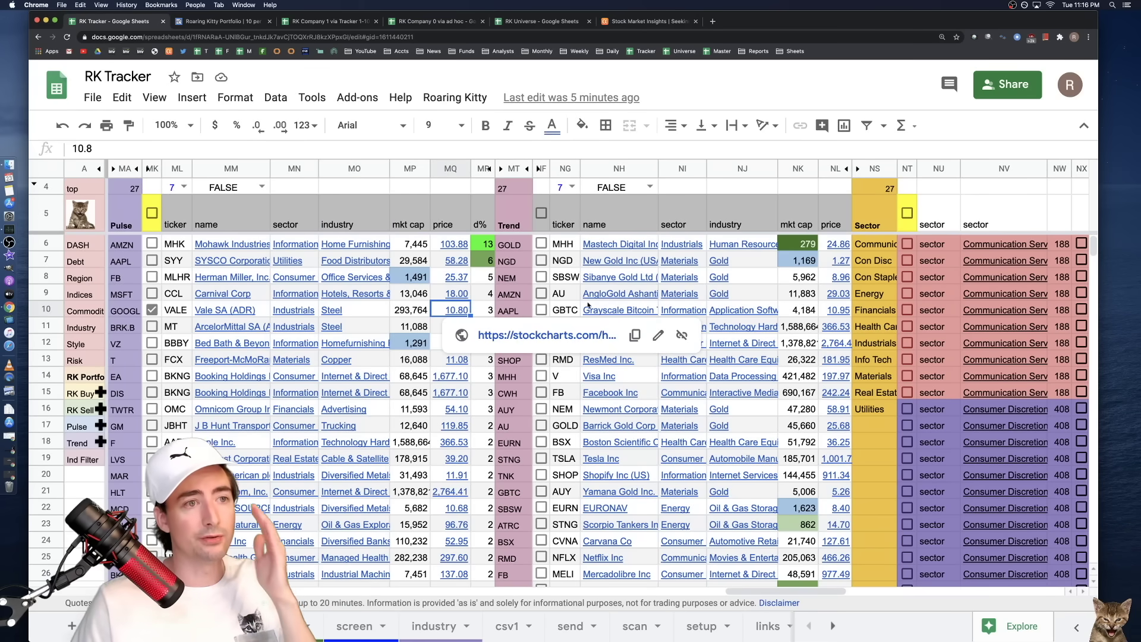
- Look through the Trend list, including Facebook's price and the Grayscale Bitcoin Trust and AngloGold Ashanti entries
click(653, 280)
click(834, 392)
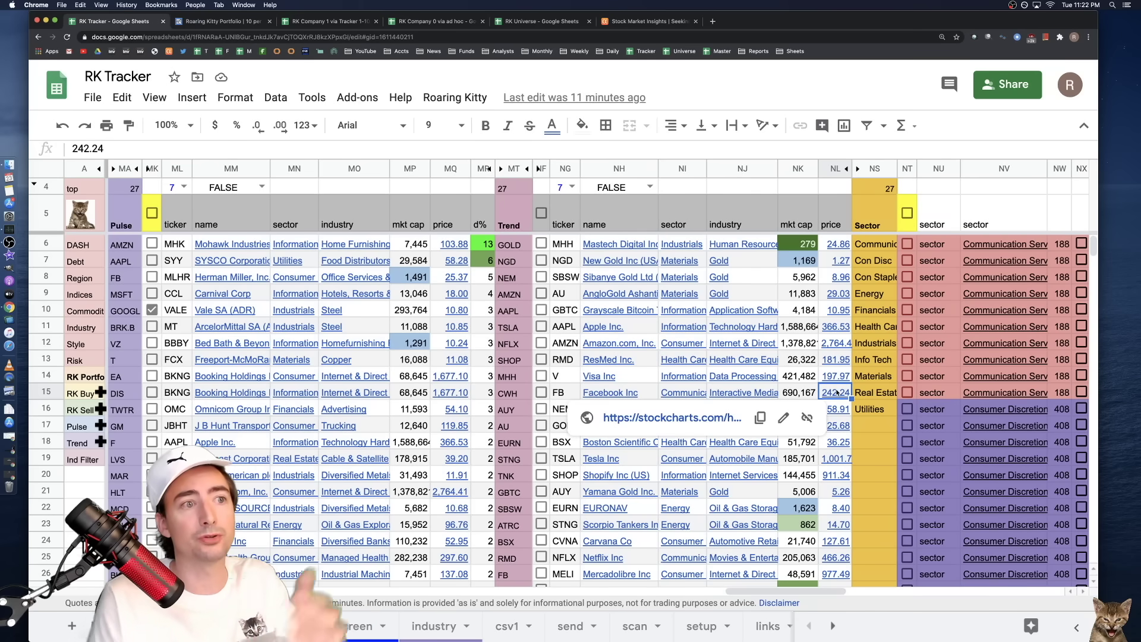
click(634, 304)
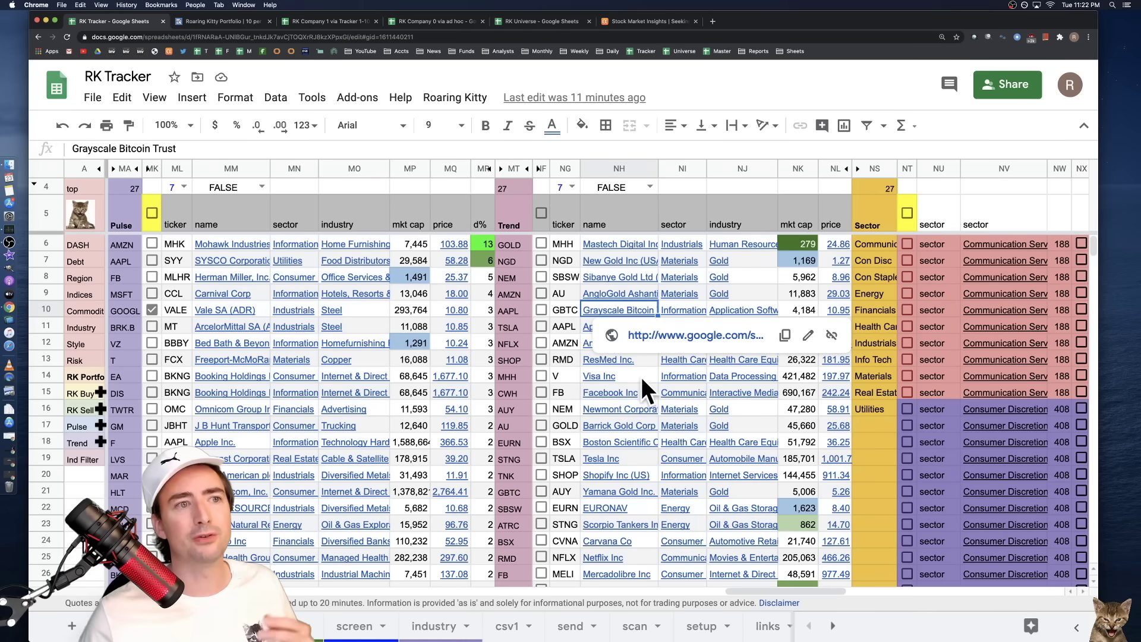
click(644, 295)
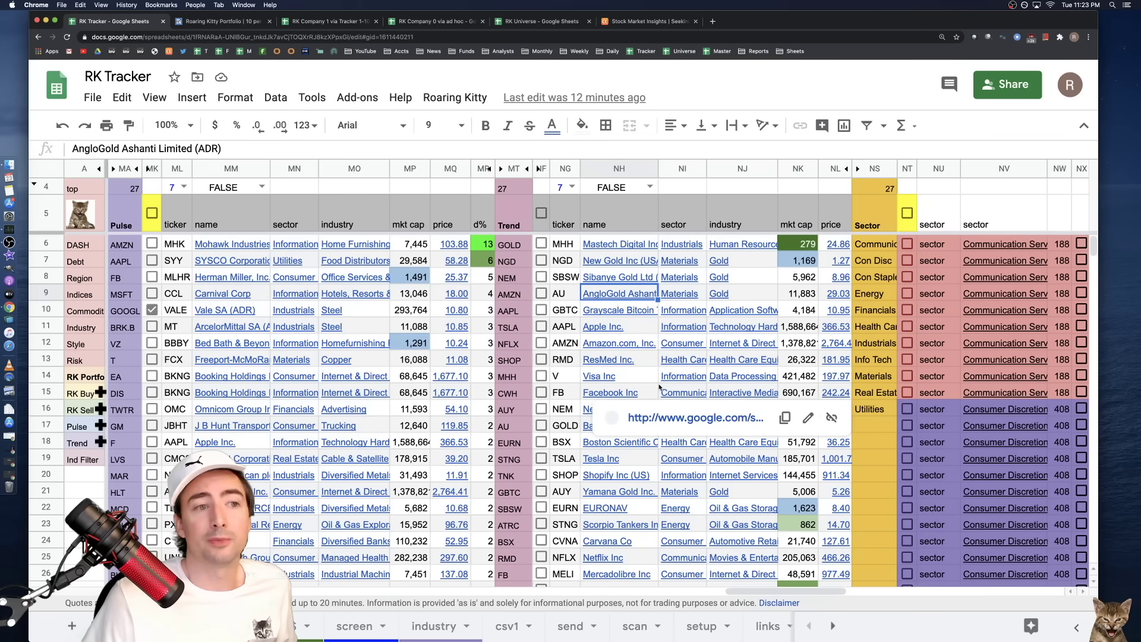
scroll(648, 393, down, 1)
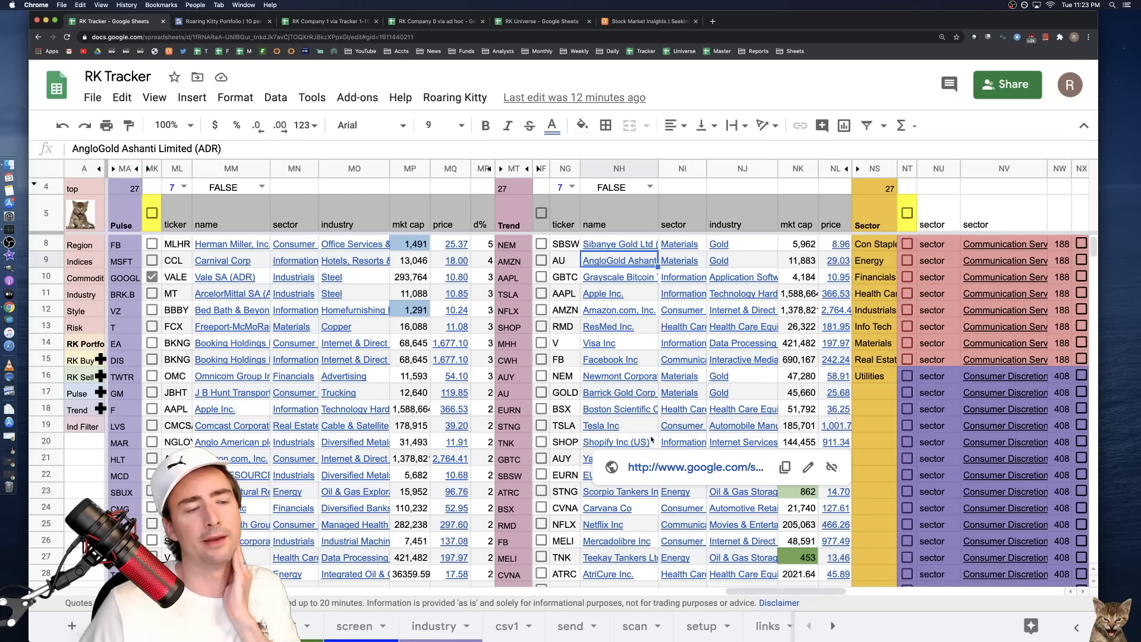
scroll(670, 399, down, 1)
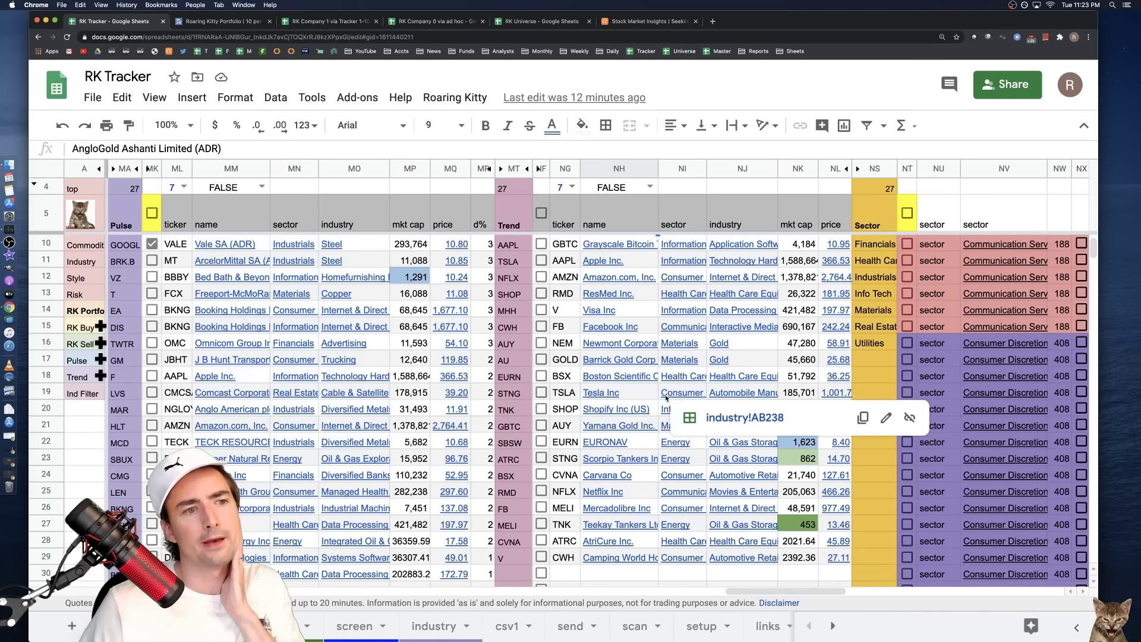
scroll(668, 398, up, 1)
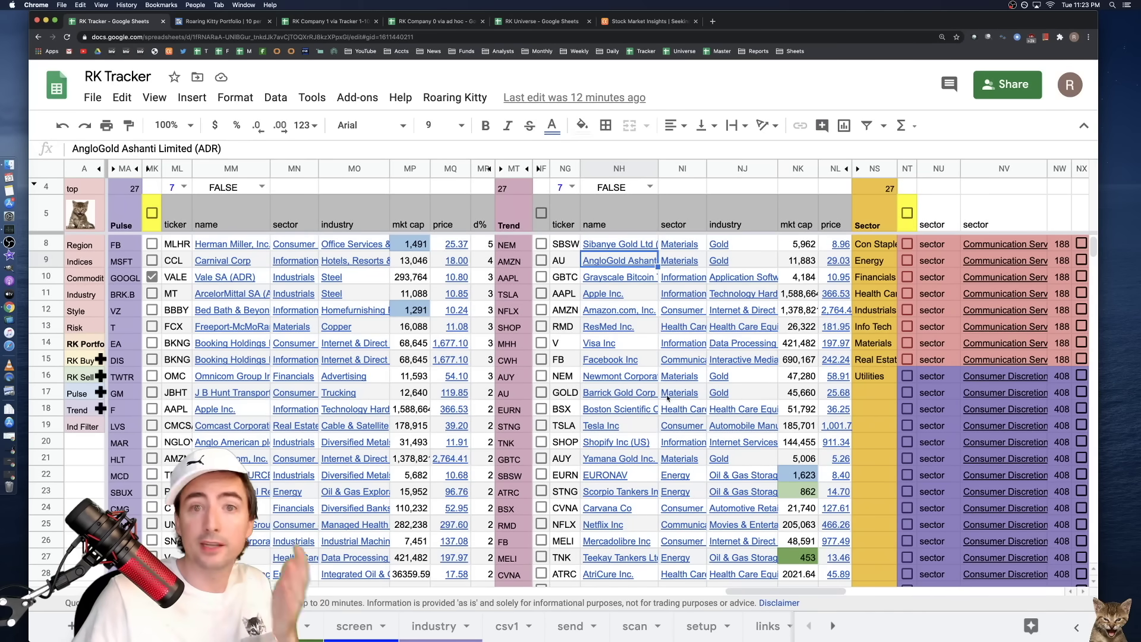
mouse_move(625, 381)
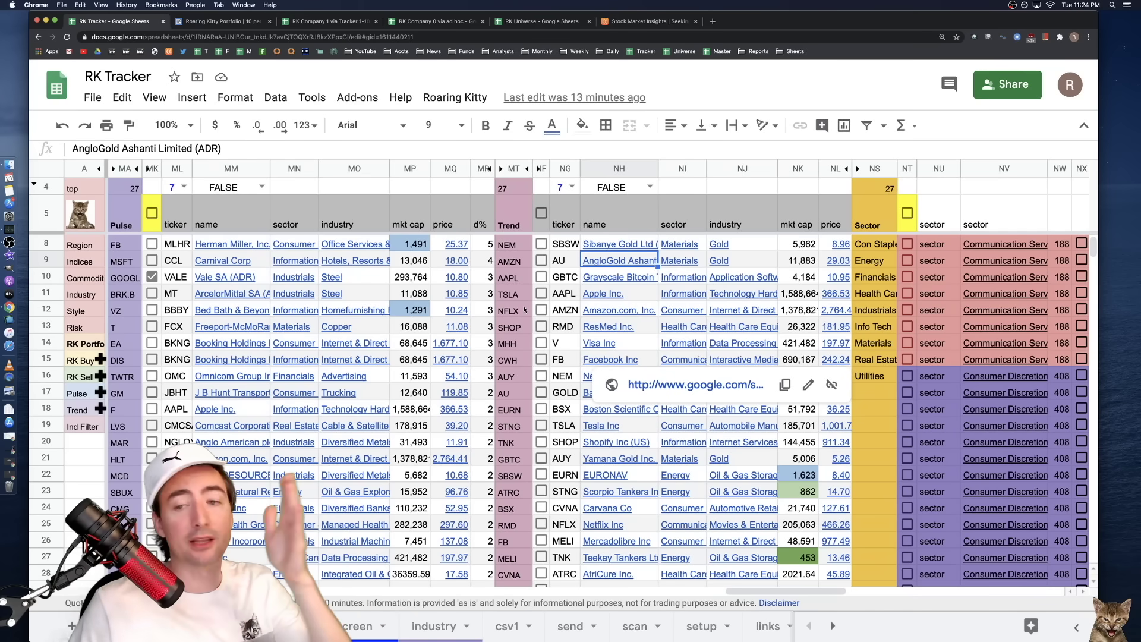
scroll(520, 332, down, 1)
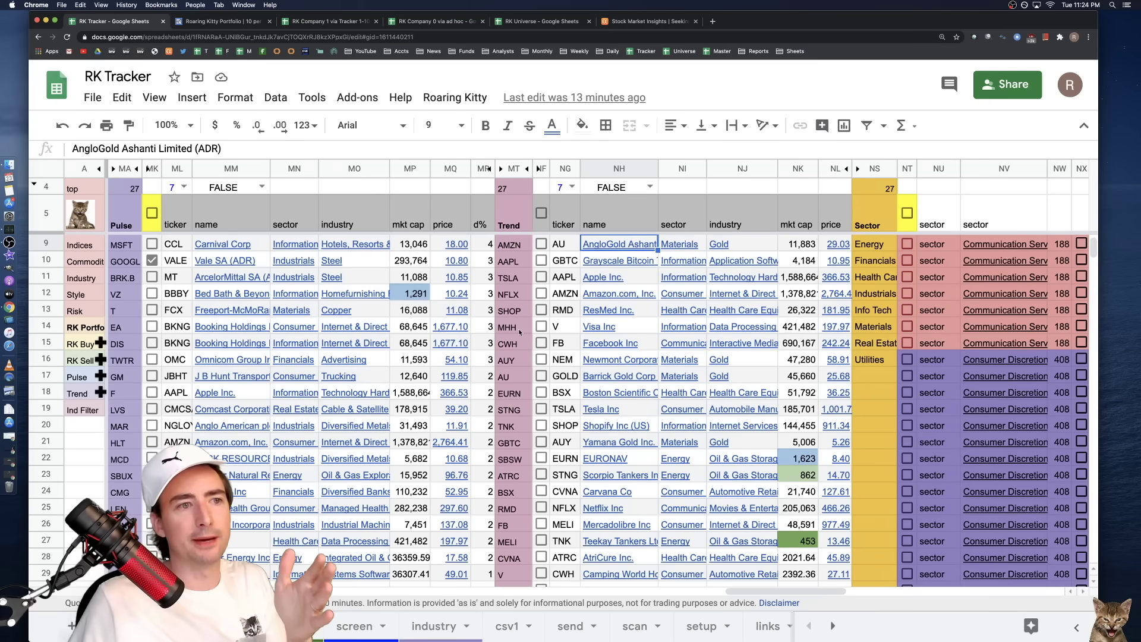
scroll(519, 332, up, 3)
- Inspect the Newmont, Apple and Amazon.com names in the Trend list, as well as Newmont's industry and sector
click(618, 409)
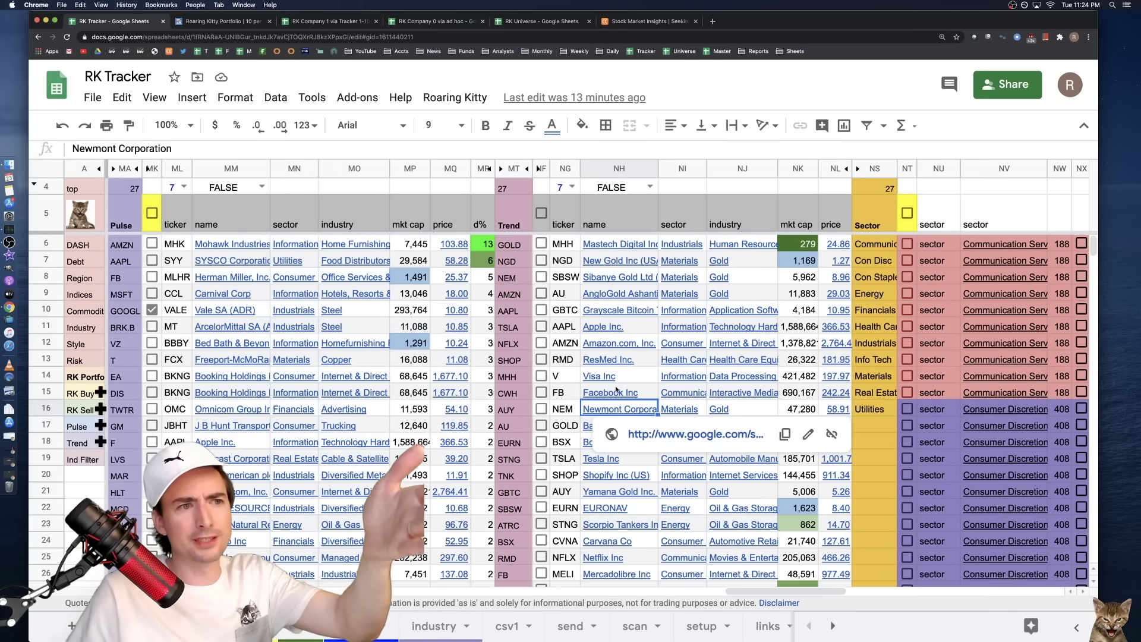
click(615, 328)
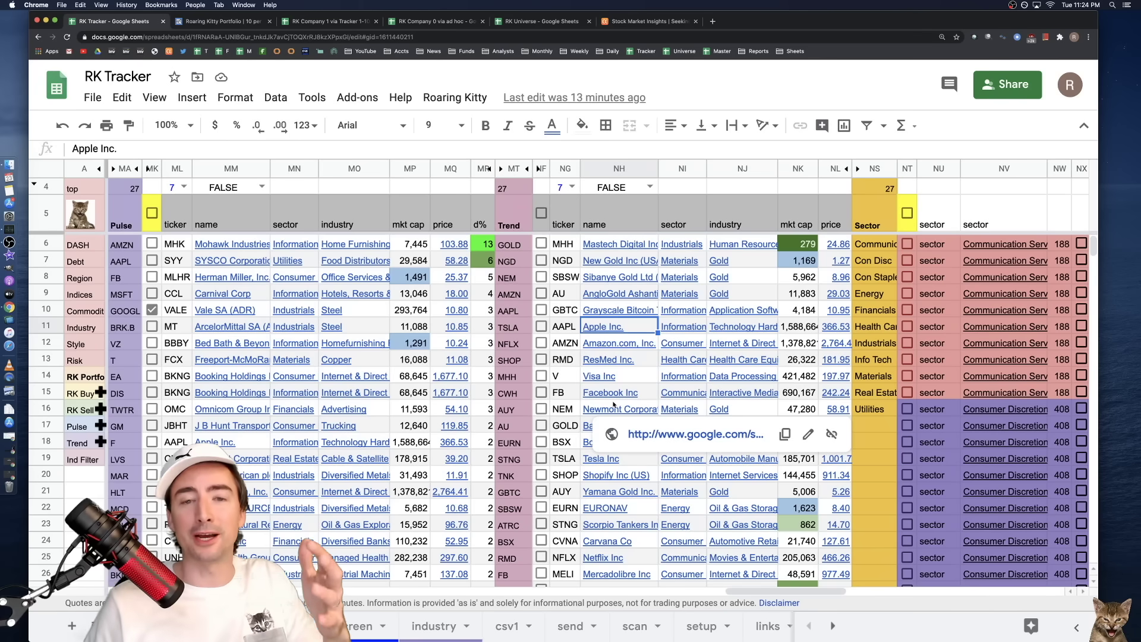
click(632, 343)
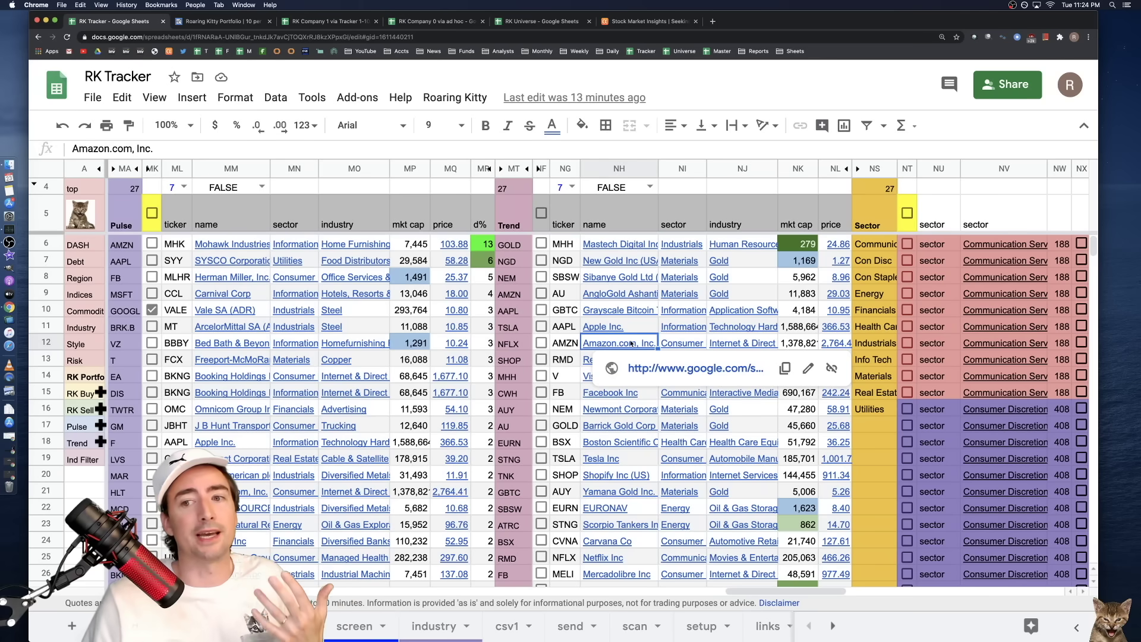
click(634, 332)
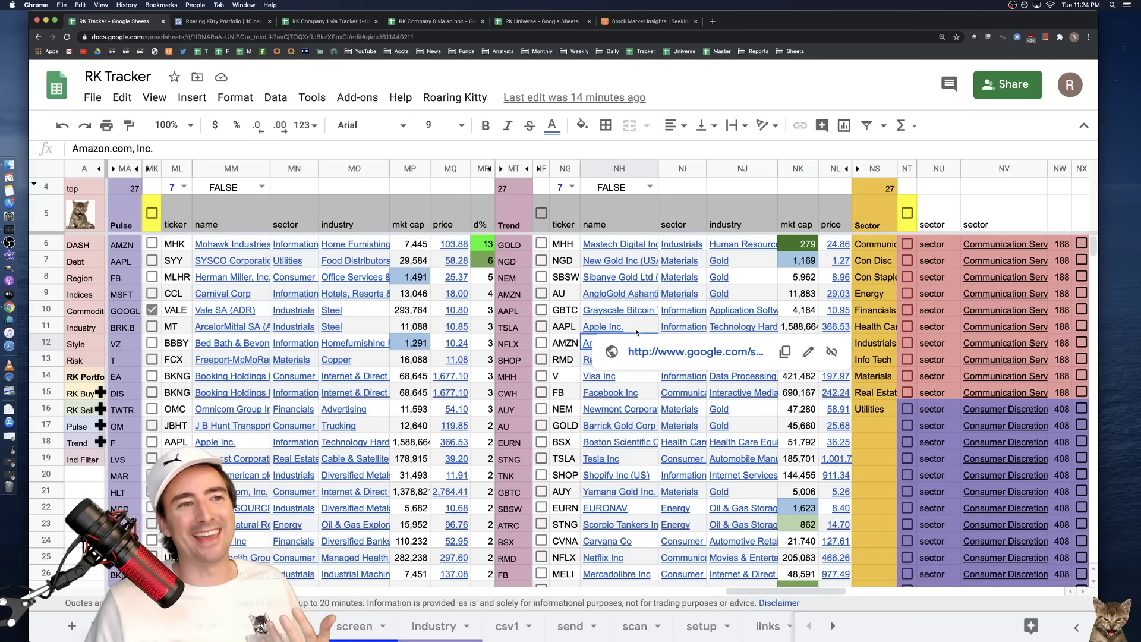
click(691, 434)
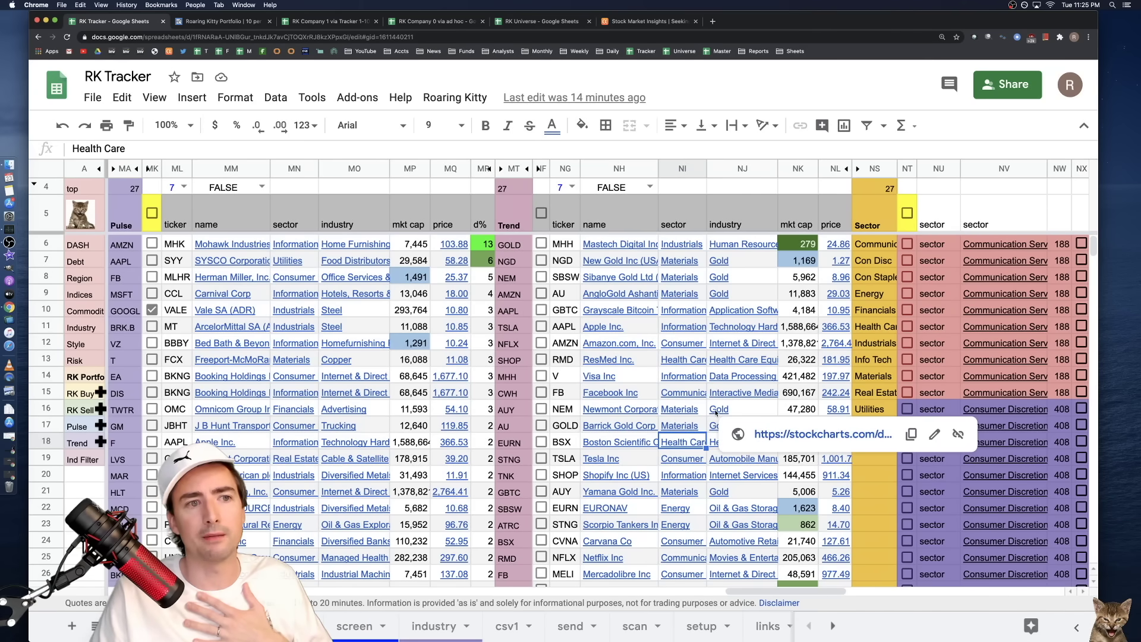
click(764, 412)
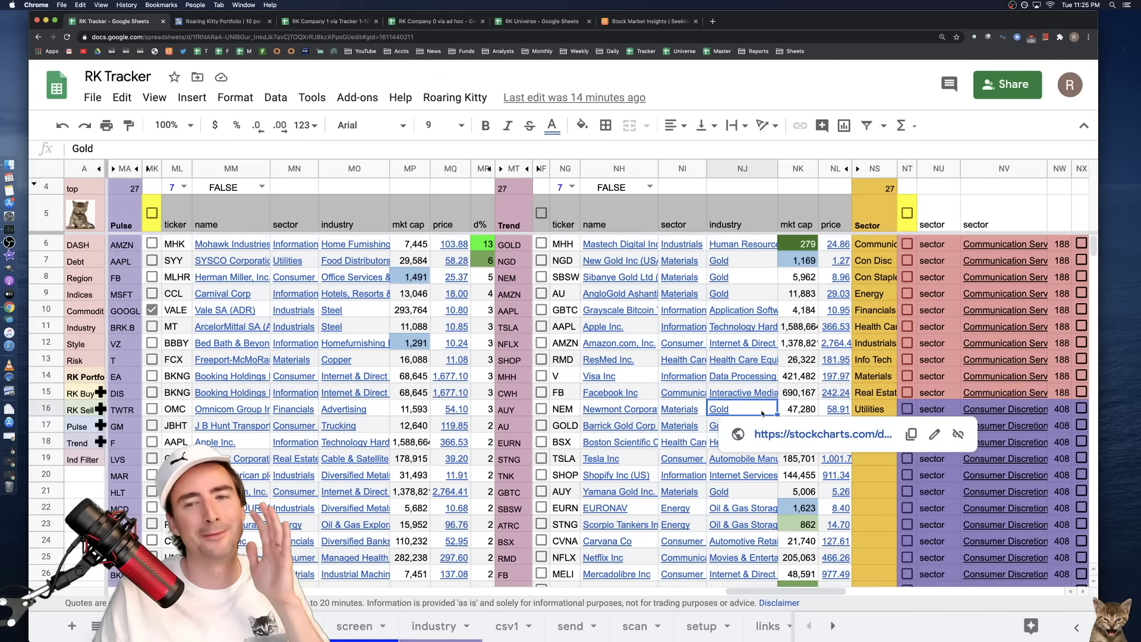
click(701, 413)
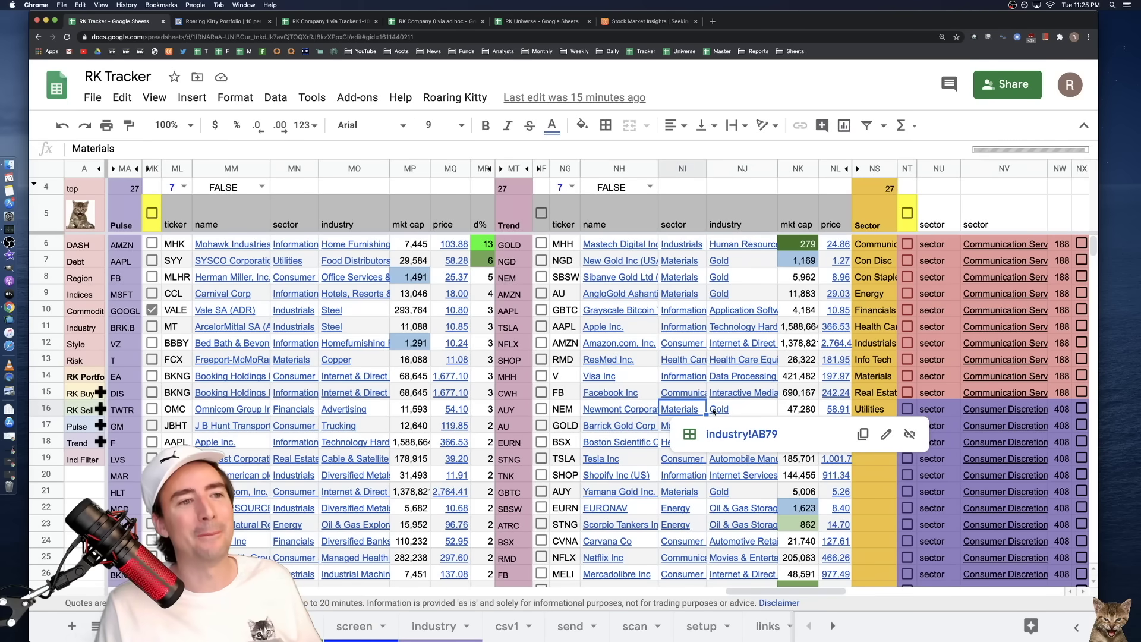
- Look through the rest of the Trend list, including Newmont's industry and the Camping World Holdings entry
click(713, 411)
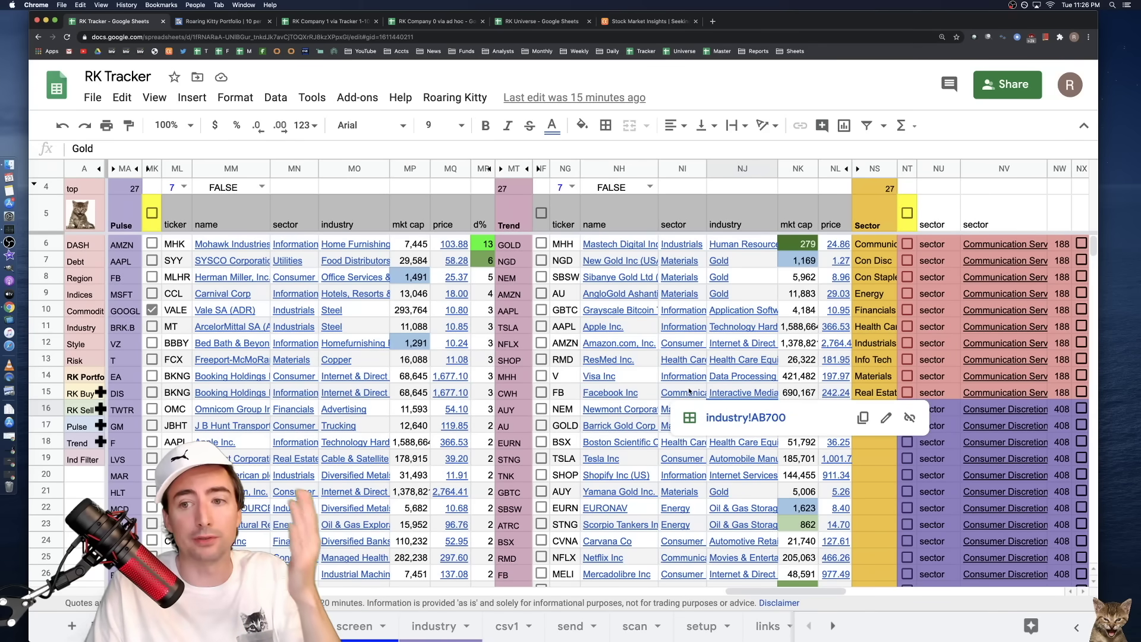
scroll(707, 422, down, 3)
mouse_move(727, 448)
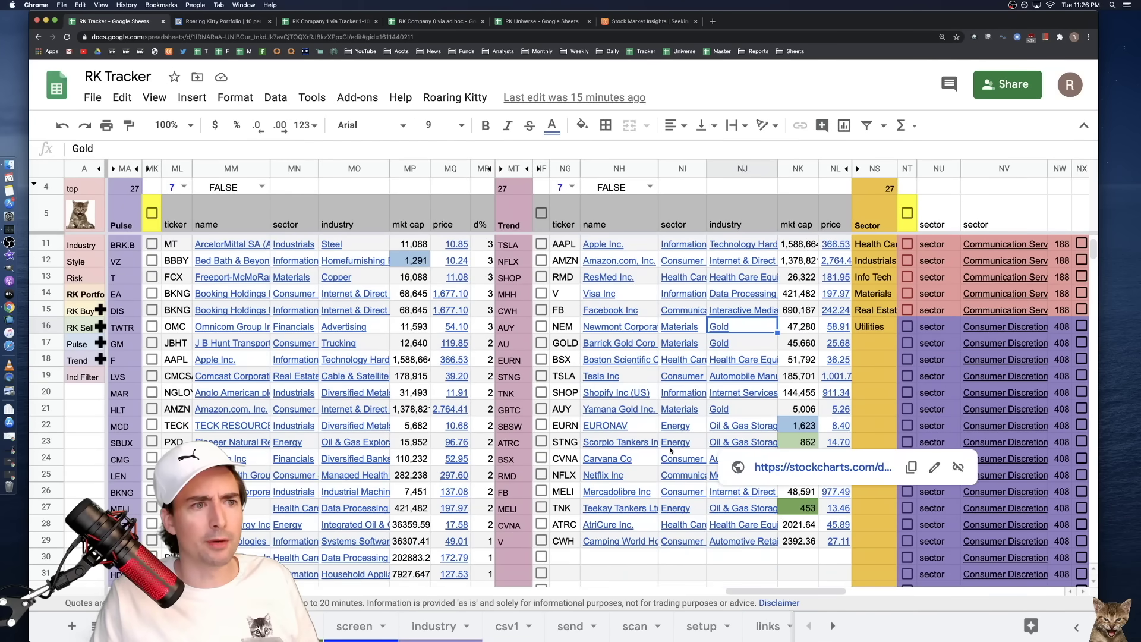
mouse_move(665, 496)
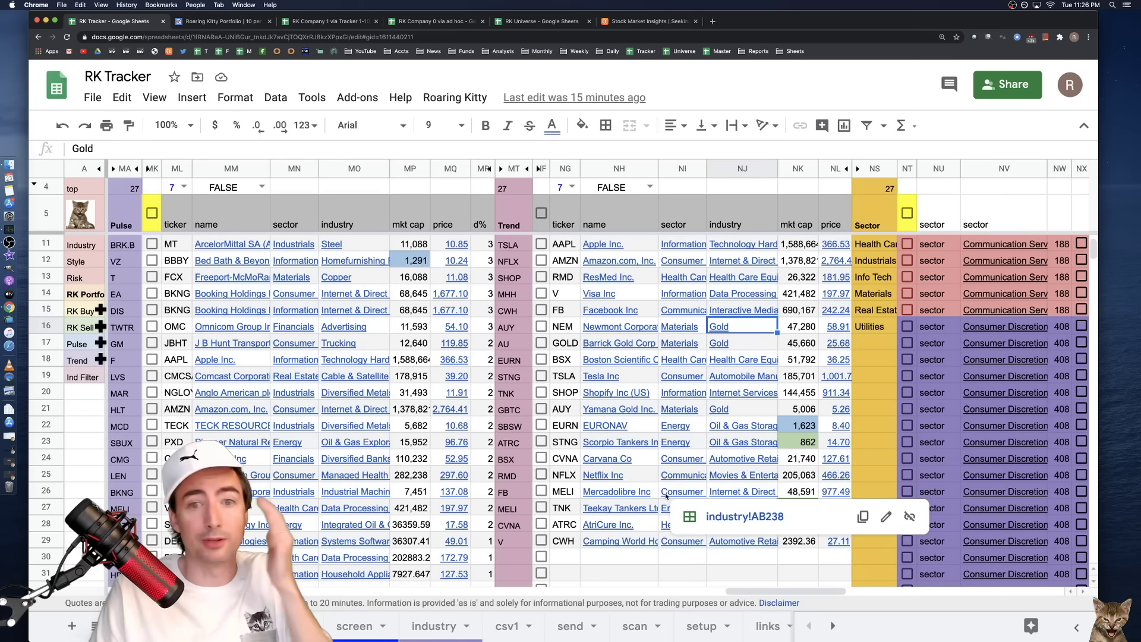
click(637, 534)
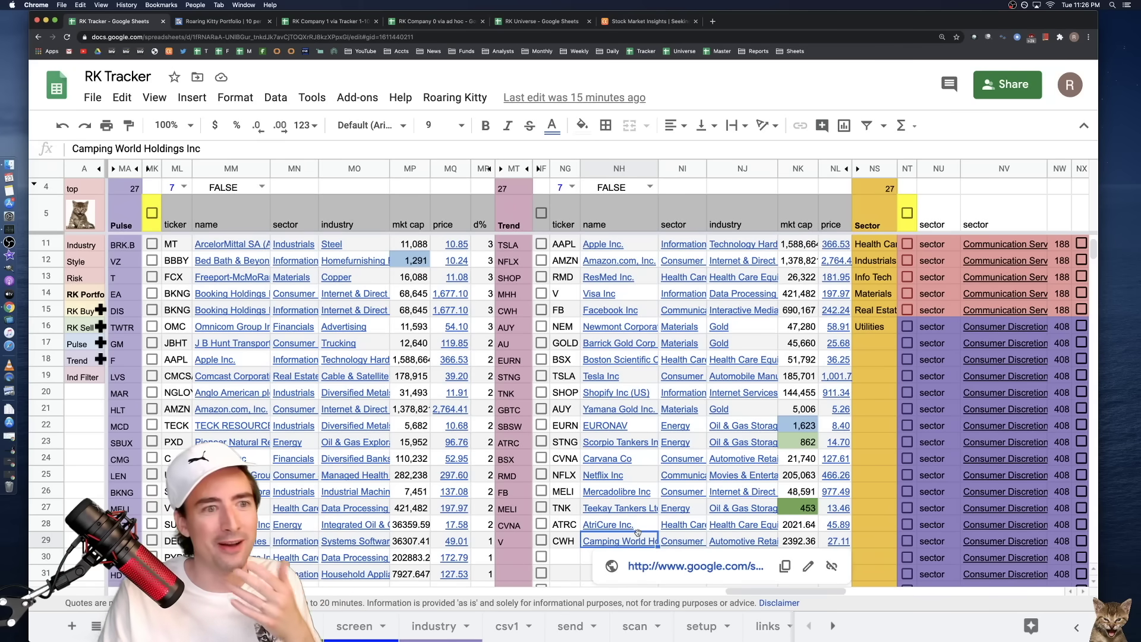
scroll(648, 509, up, 2)
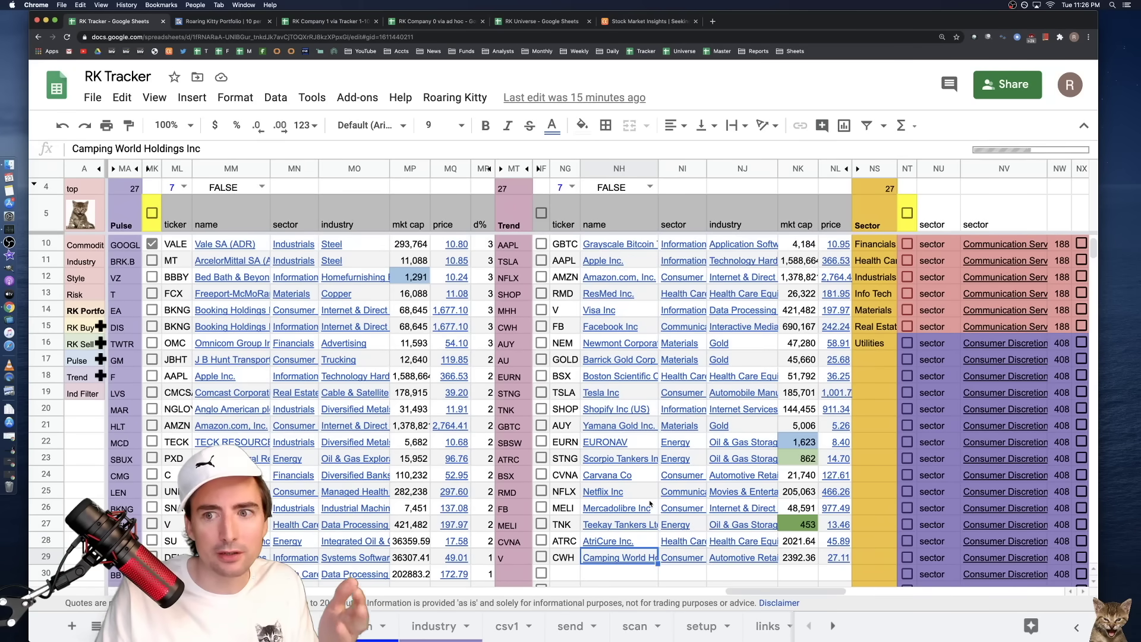
scroll(652, 503, up, 1)
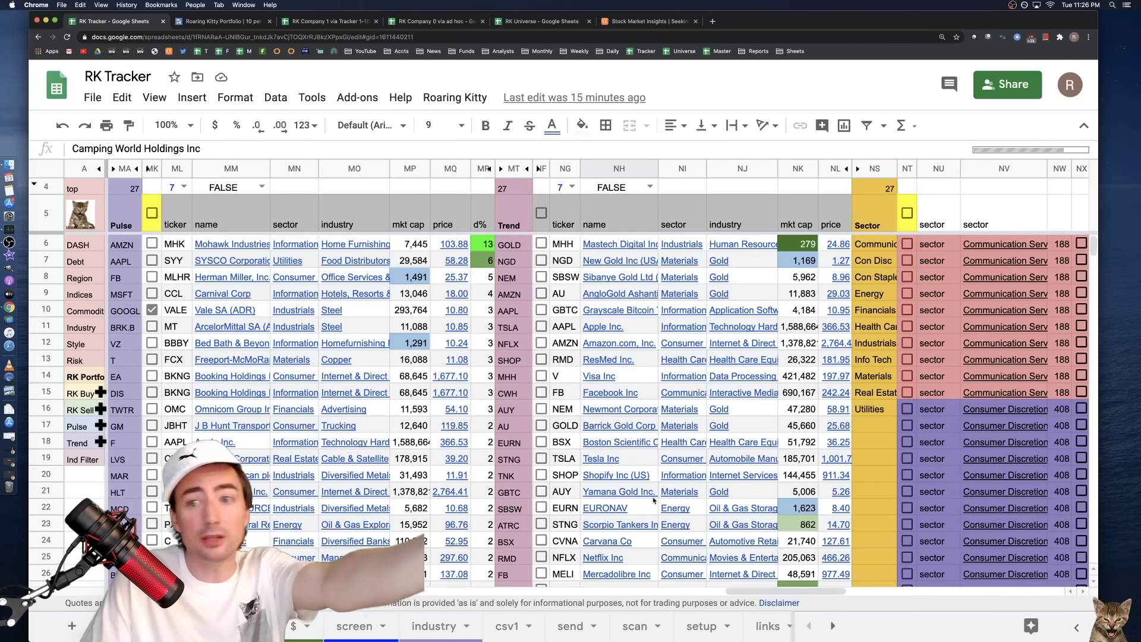
- Inspect the Amazon.com and Apple names and AngloGold Ashanti's sector in the Trend list
mouse_move(654, 500)
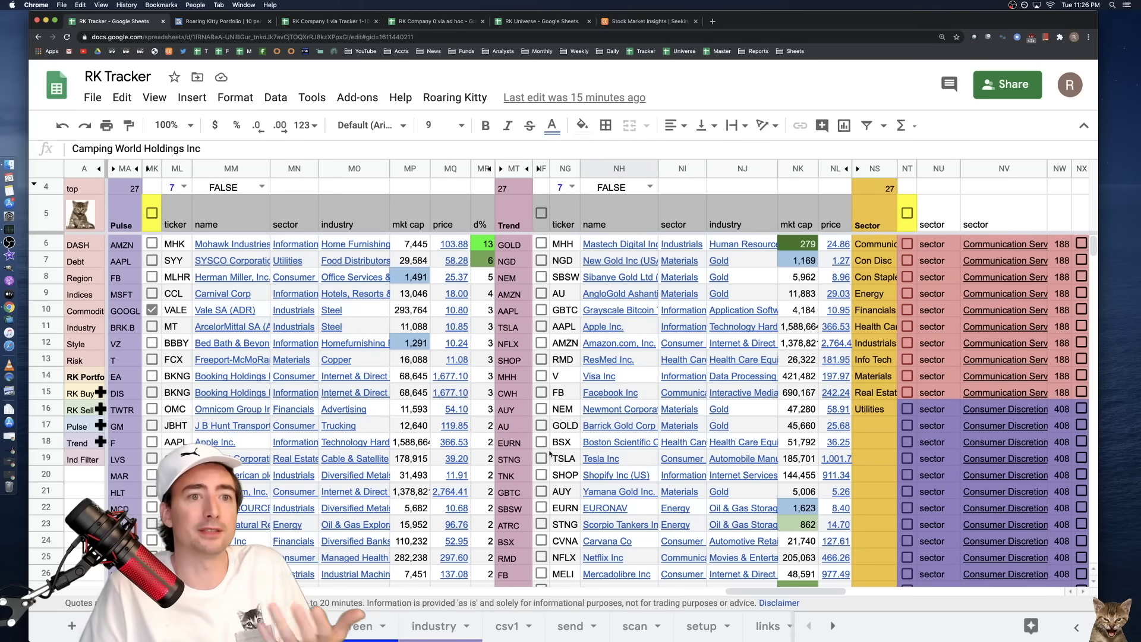
click(618, 344)
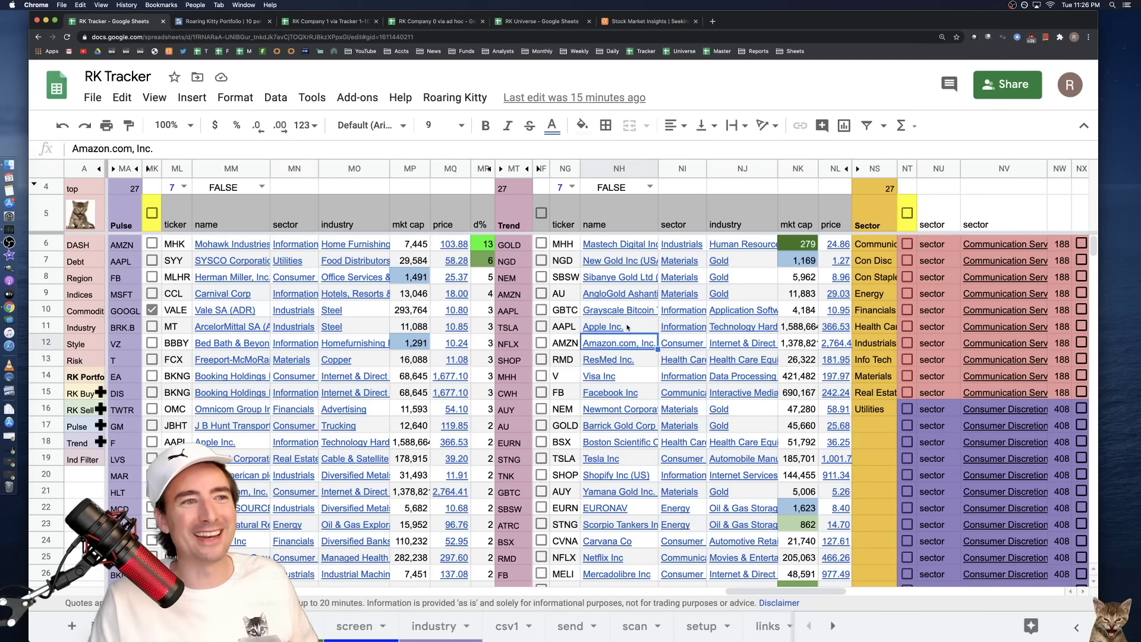
click(628, 328)
click(679, 293)
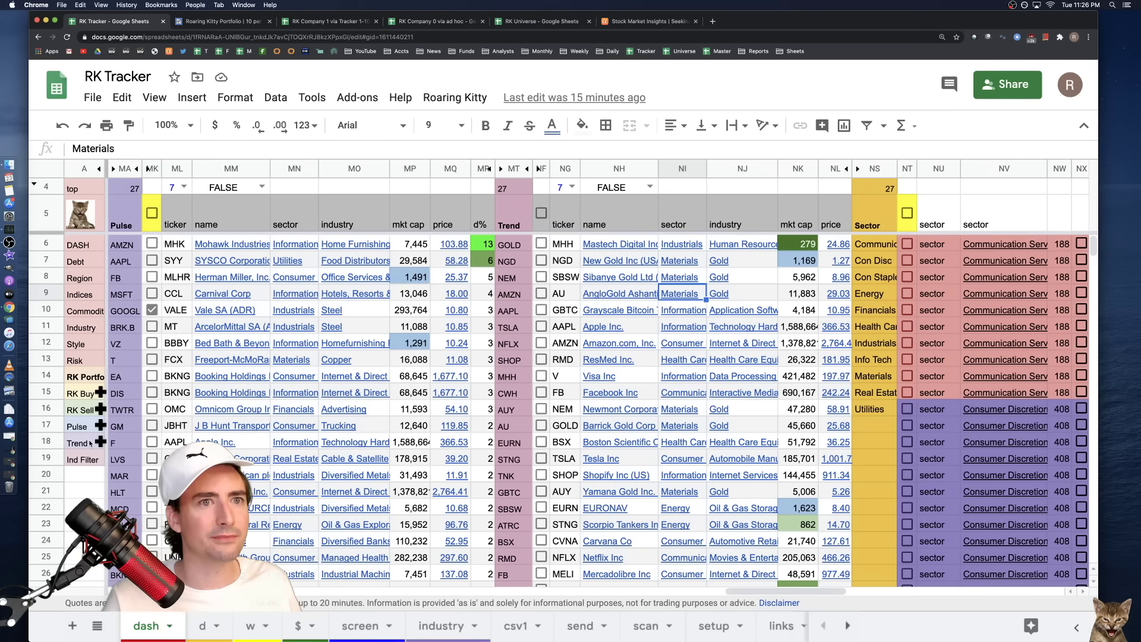
- Go to the Ind Filter section of the dashboard and jump to its Materials sector rows
click(81, 464)
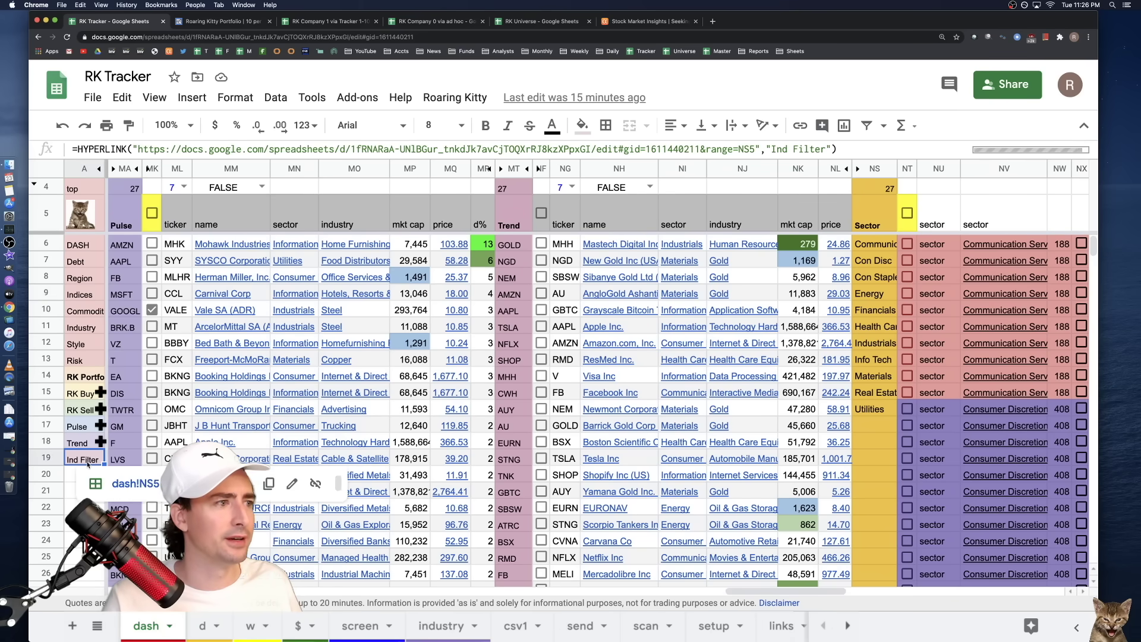
click(132, 484)
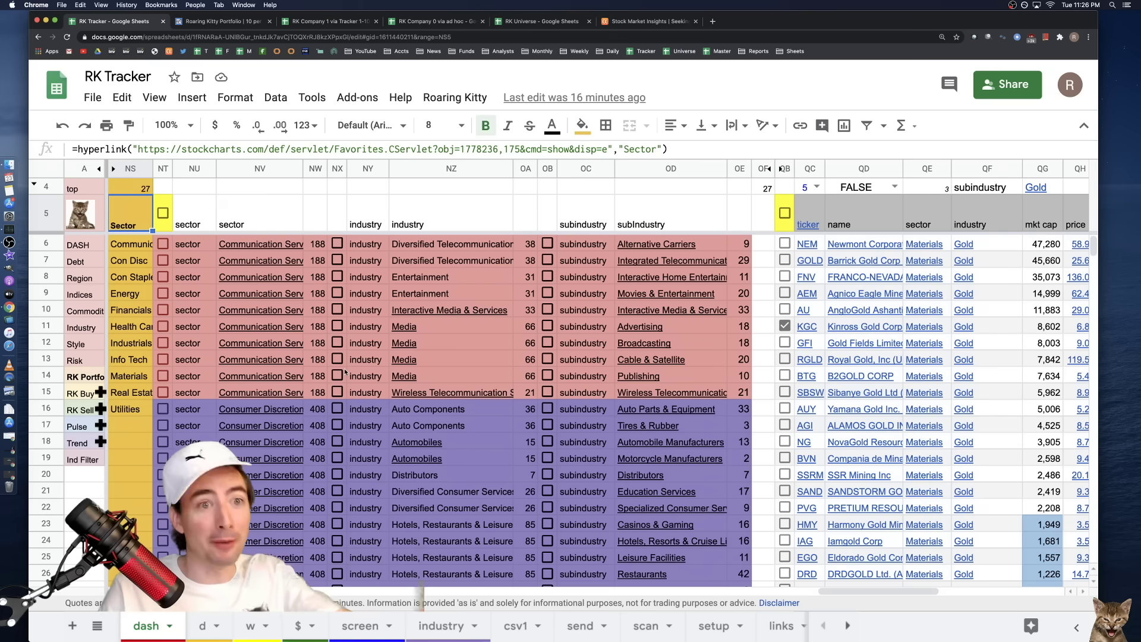
mouse_move(283, 318)
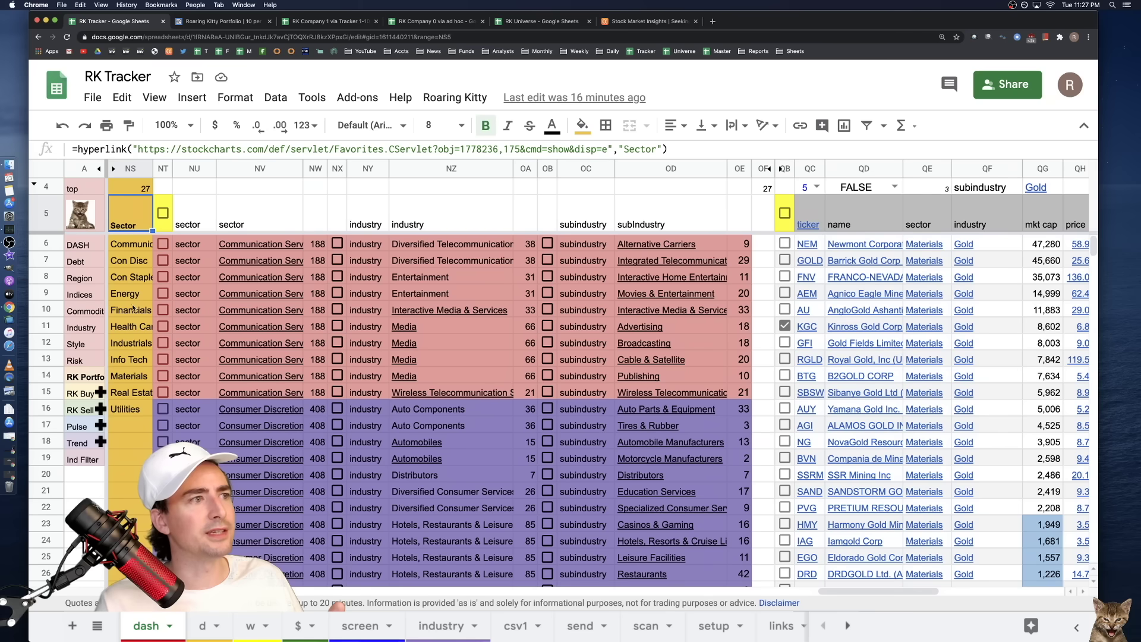
click(131, 376)
click(214, 399)
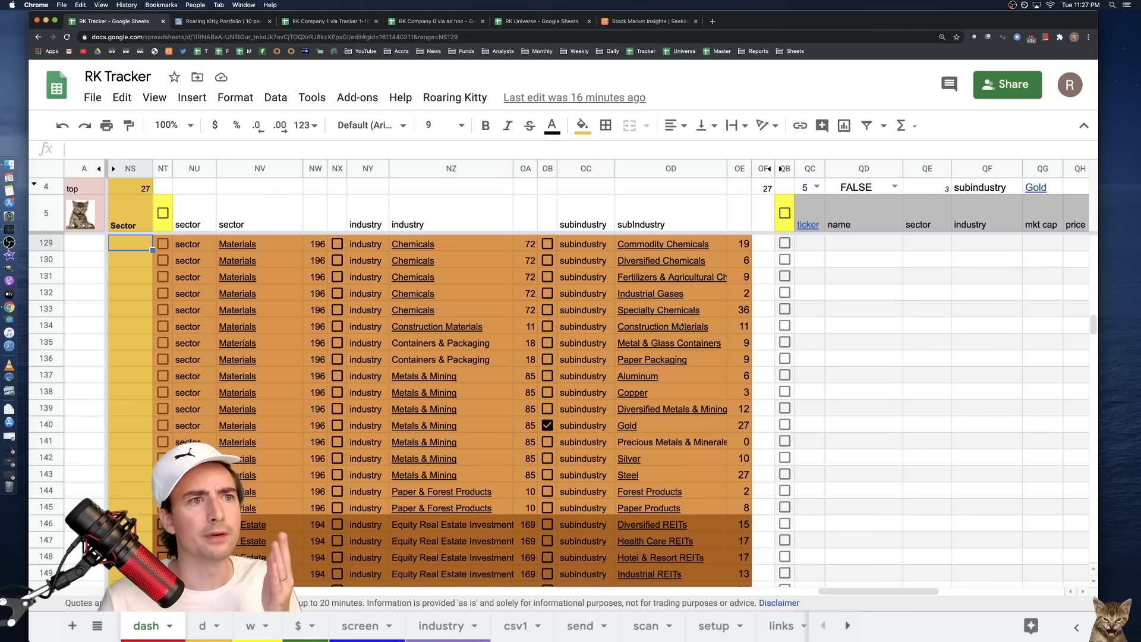
- Look over the industries and subindustries in the Materials sector and the empty filter result area beside them
mouse_move(694, 274)
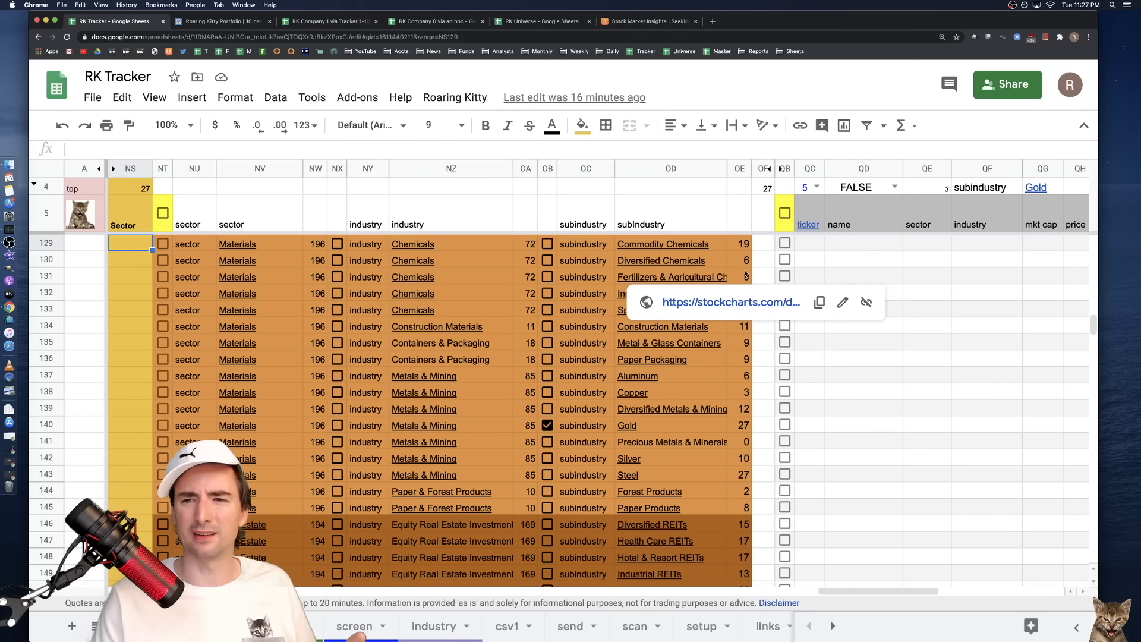
click(983, 331)
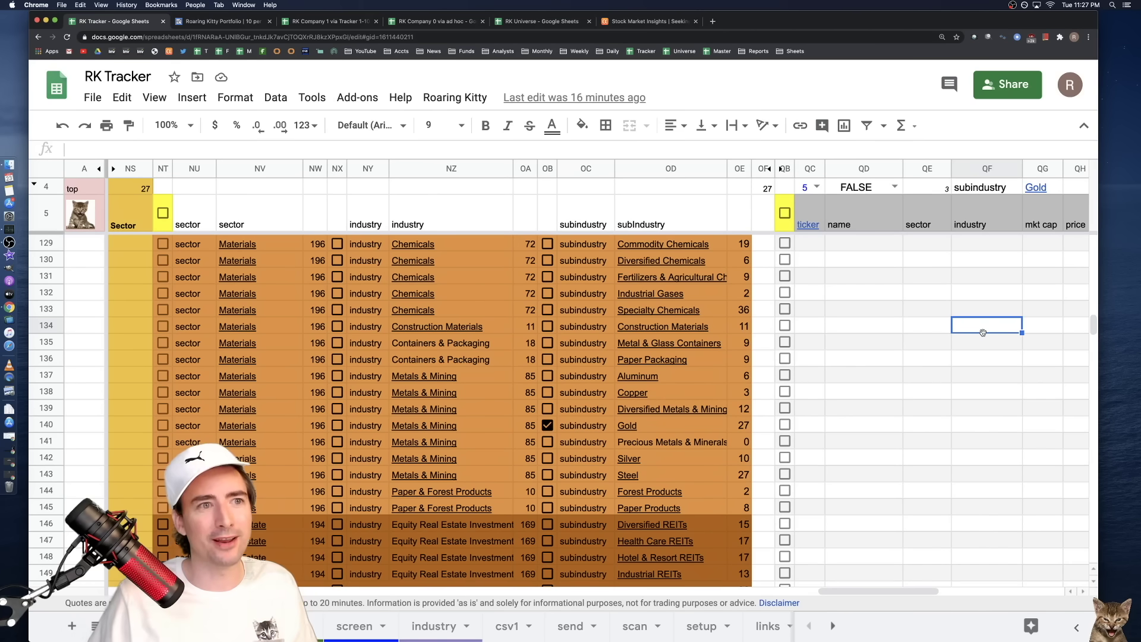
click(941, 332)
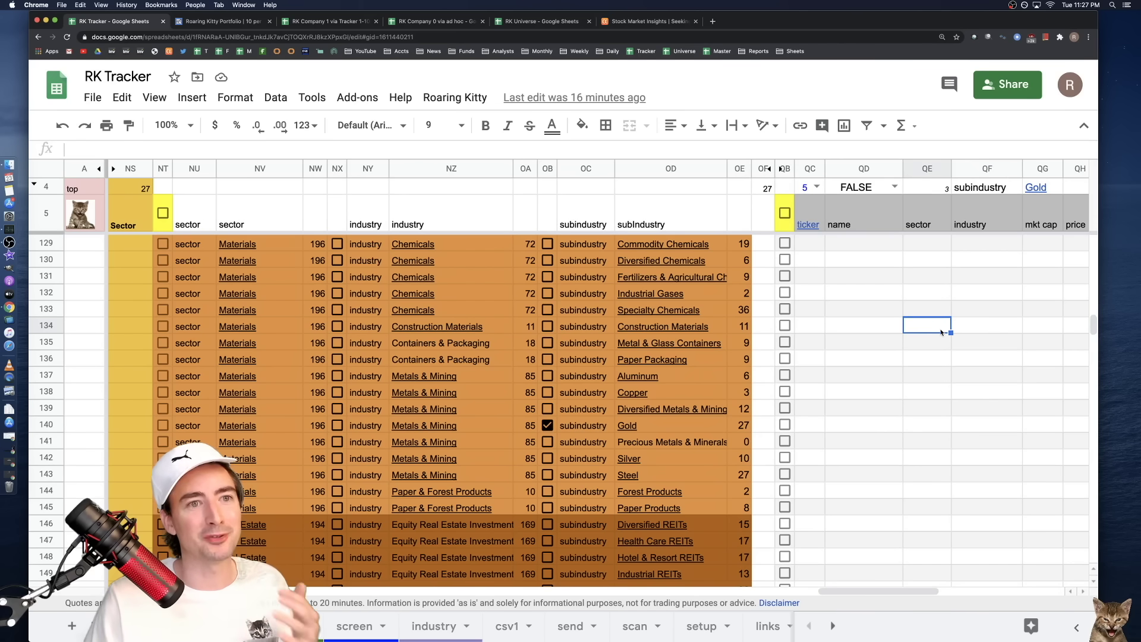
scroll(890, 340, up, 2)
scroll(889, 340, down, 1)
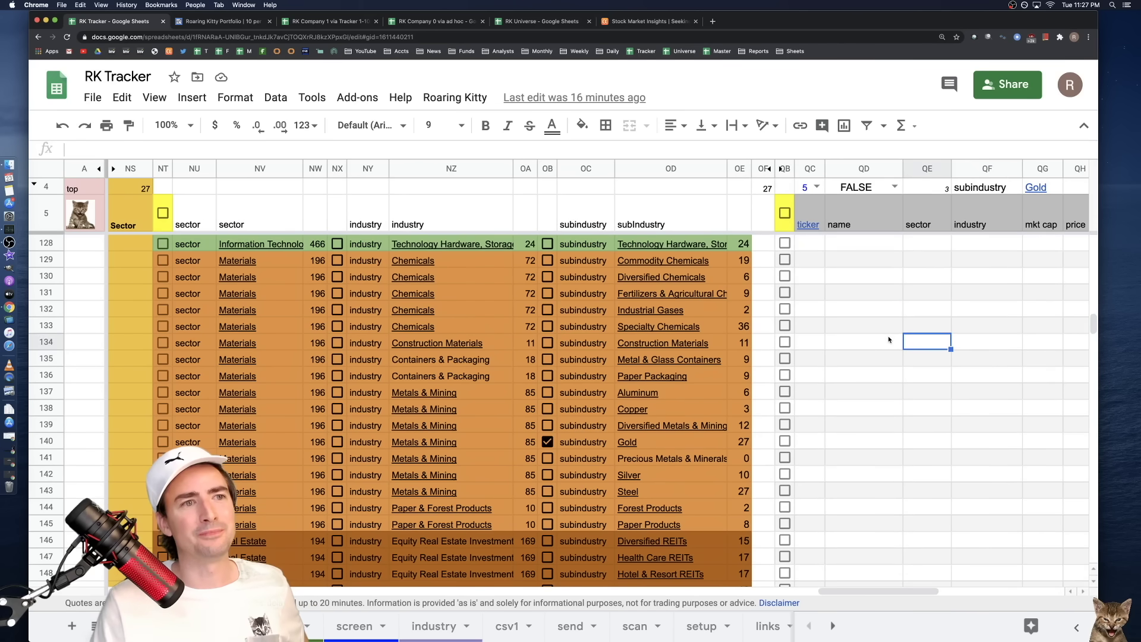
scroll(889, 339, down, 1)
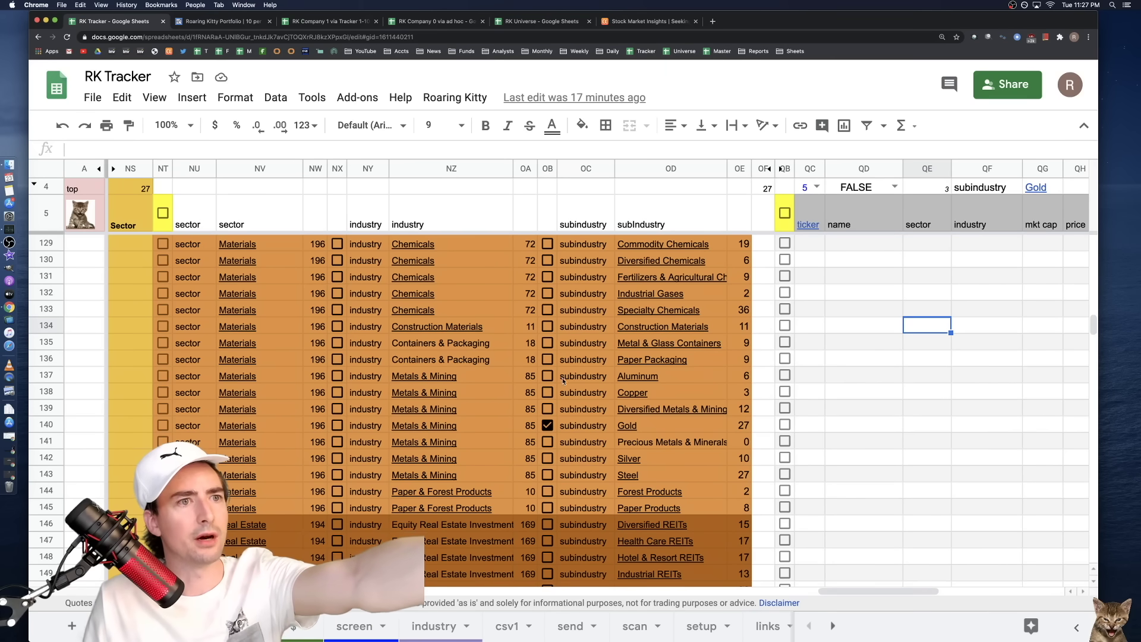
mouse_move(473, 244)
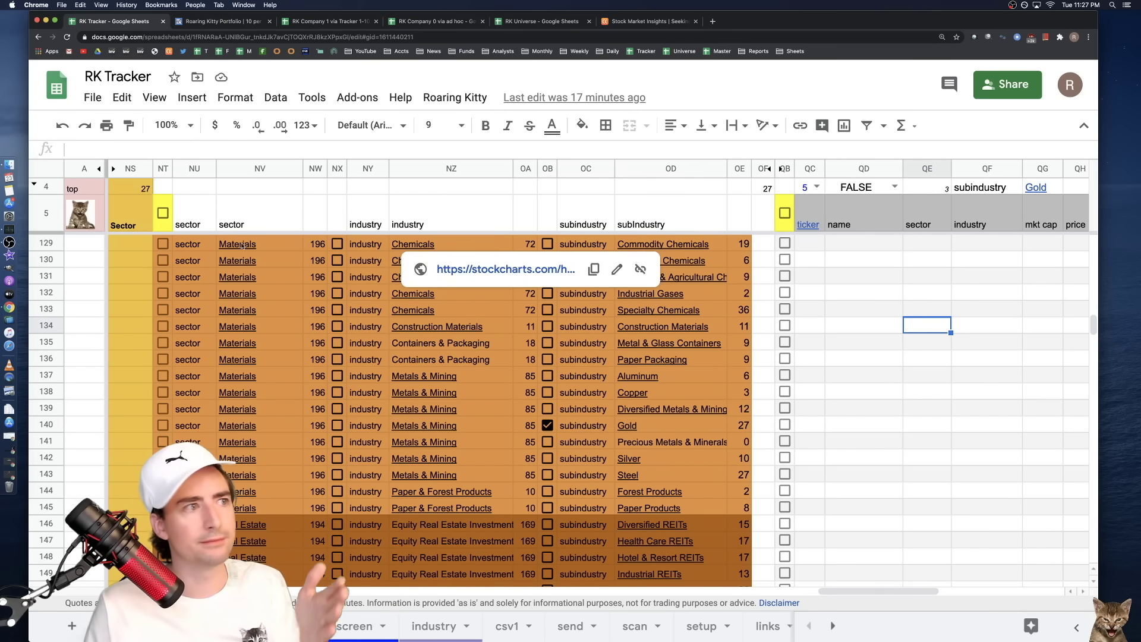
- Inspect the Materials sector link and view the StockCharts chart linked to Chemicals in row 129
click(279, 245)
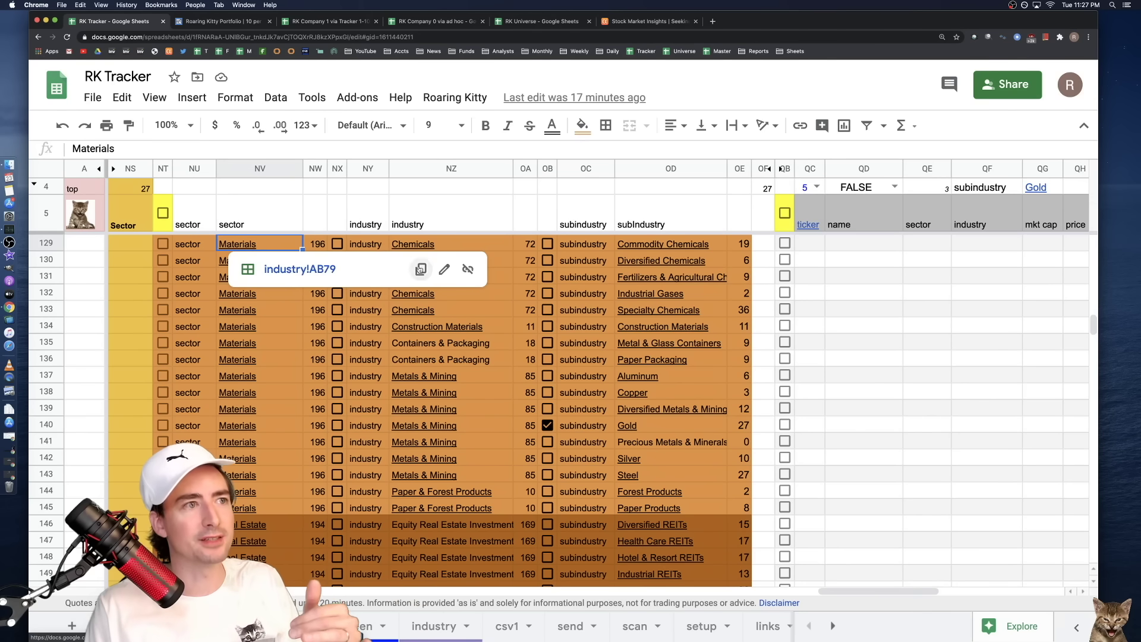
click(415, 248)
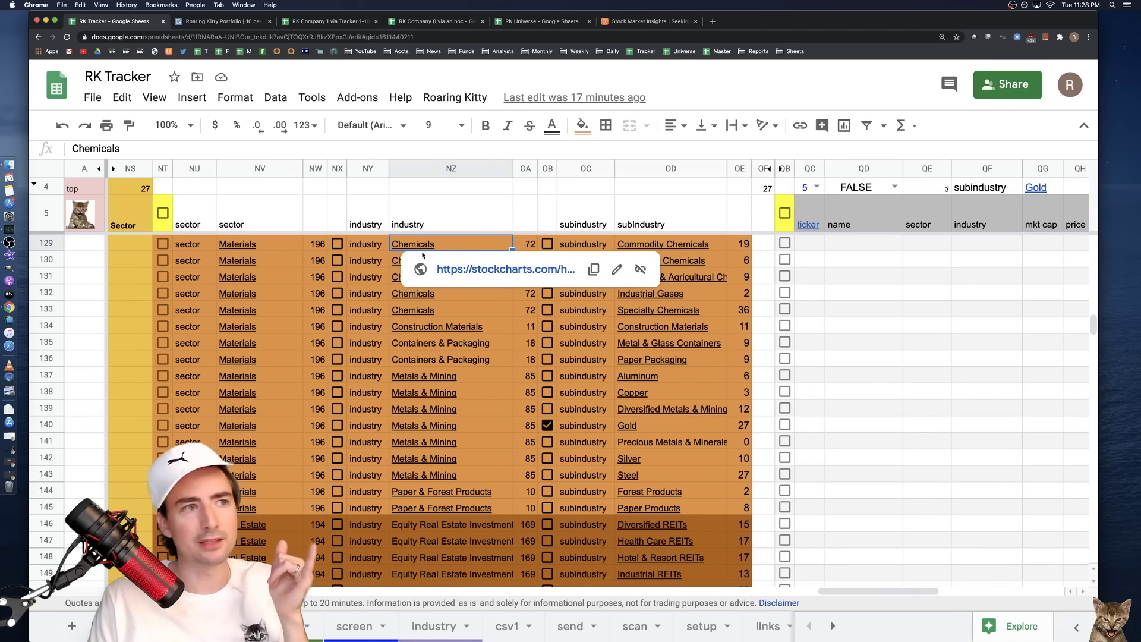
click(493, 270)
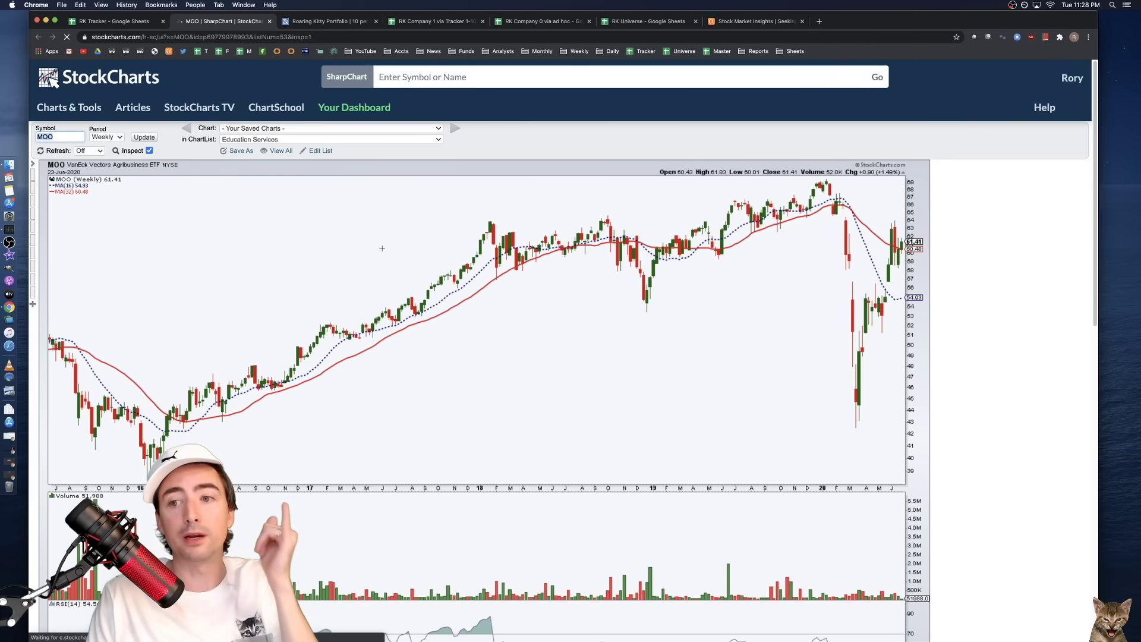
scroll(407, 256, down, 1)
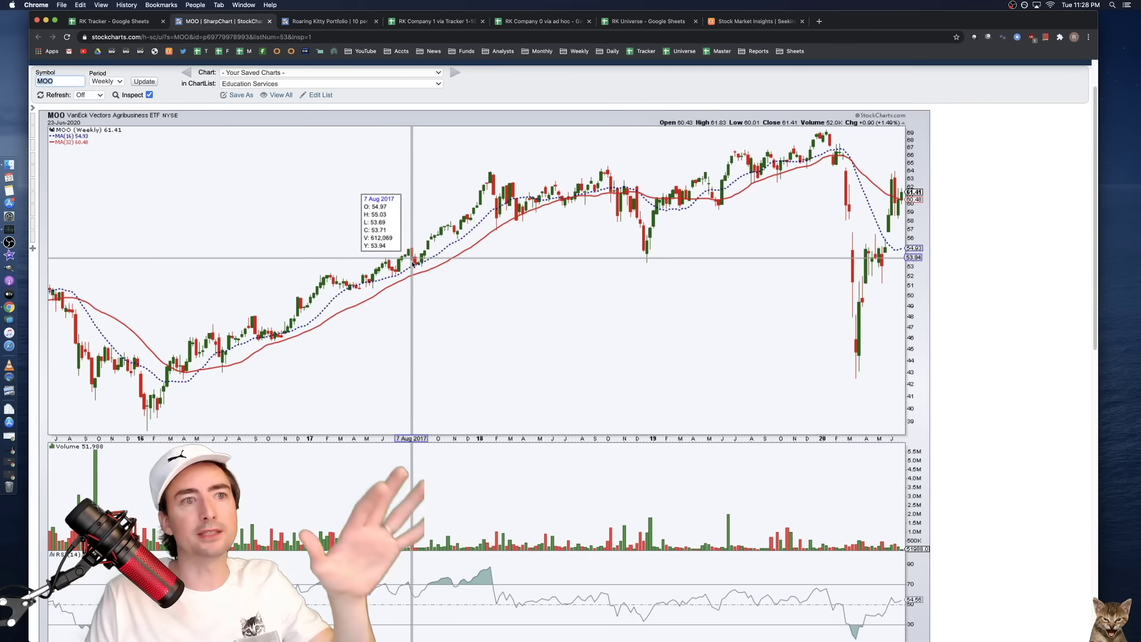
scroll(414, 266, up, 1)
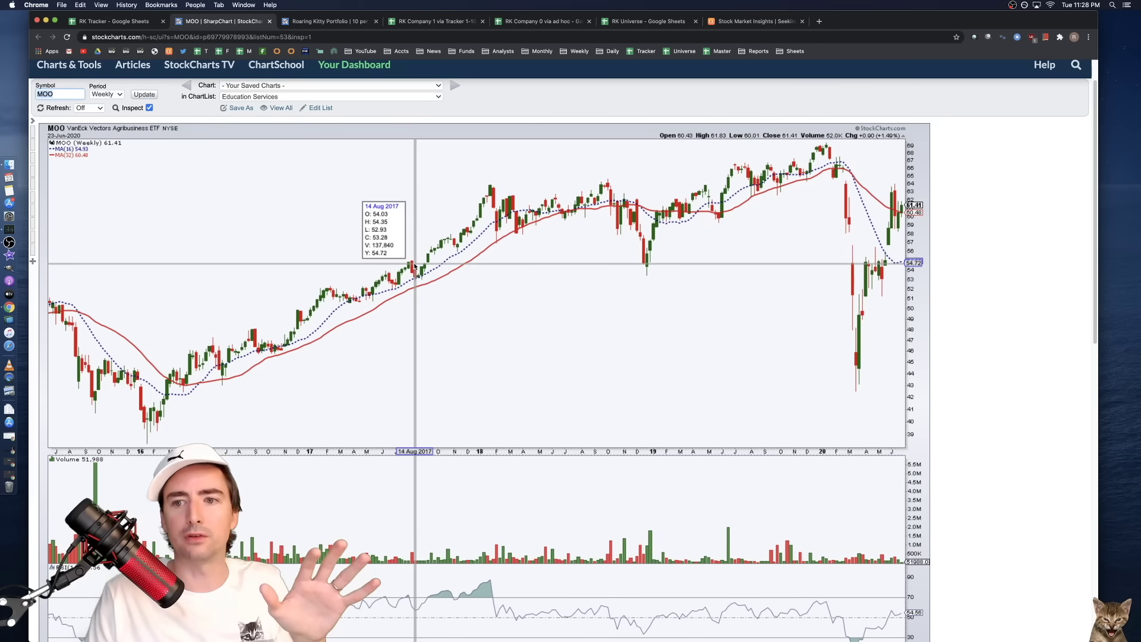
- Return to RK Tracker to check the chart linked to Chemicals in row 130, and close both MOO chart tabs
click(123, 21)
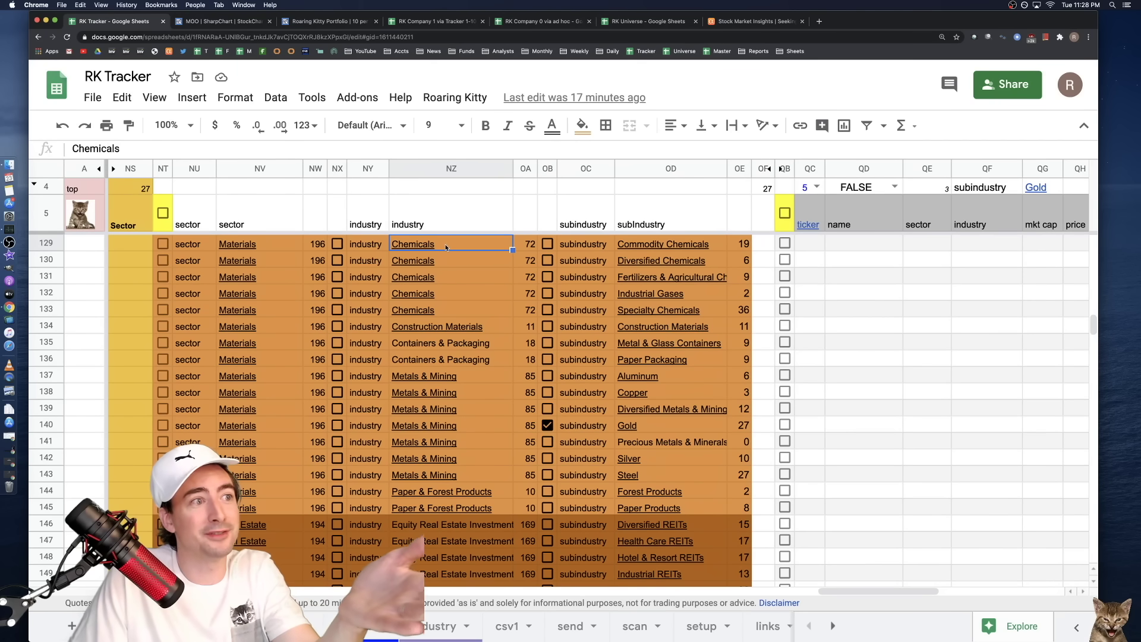
click(409, 262)
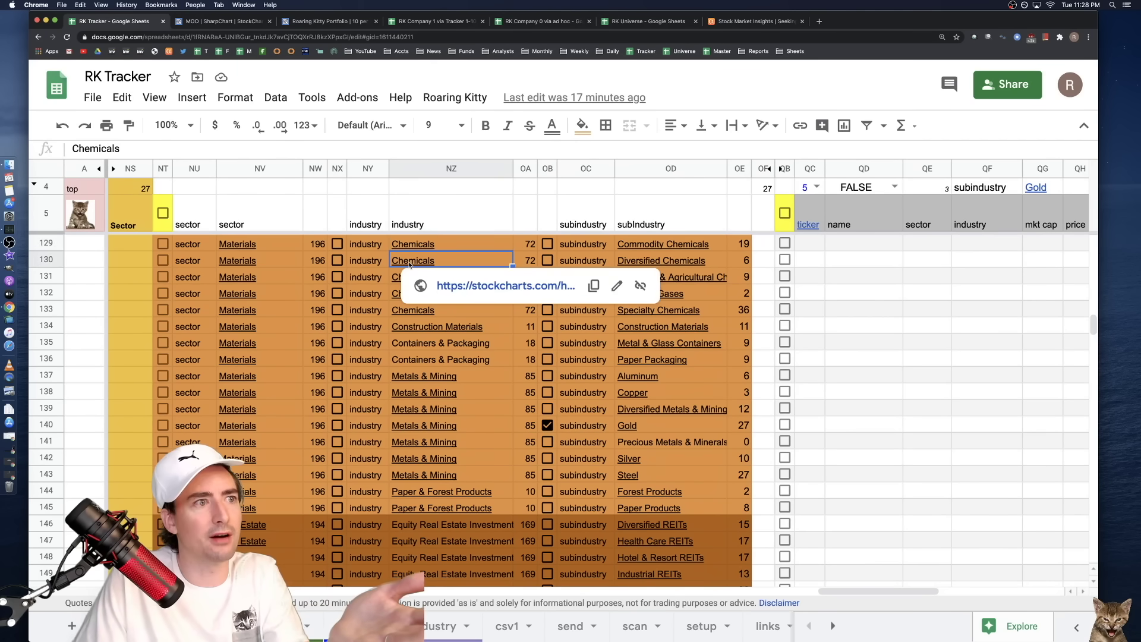
click(466, 287)
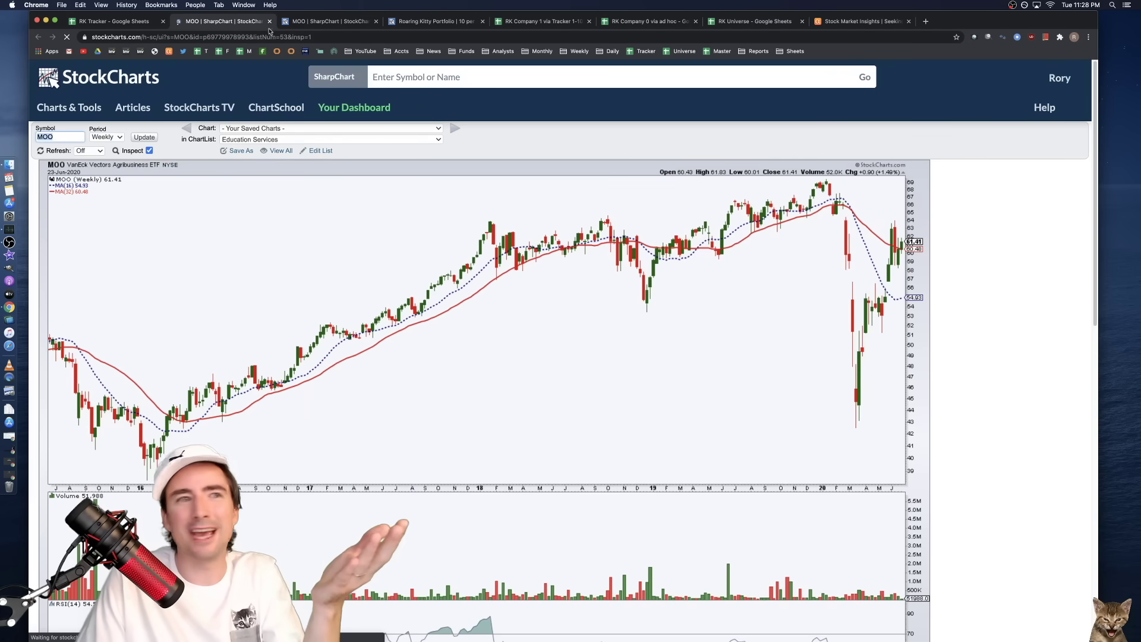
click(270, 22)
click(269, 23)
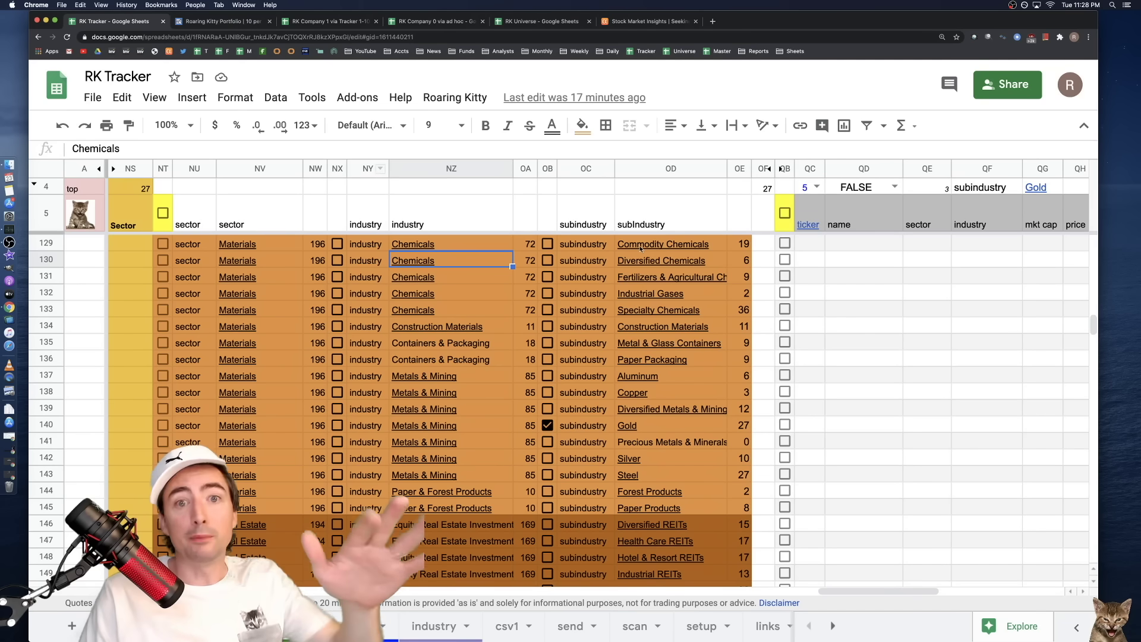
- View the StockCharts list linked to the Commodity Chemicals subindustry and close its tab
click(671, 244)
click(704, 269)
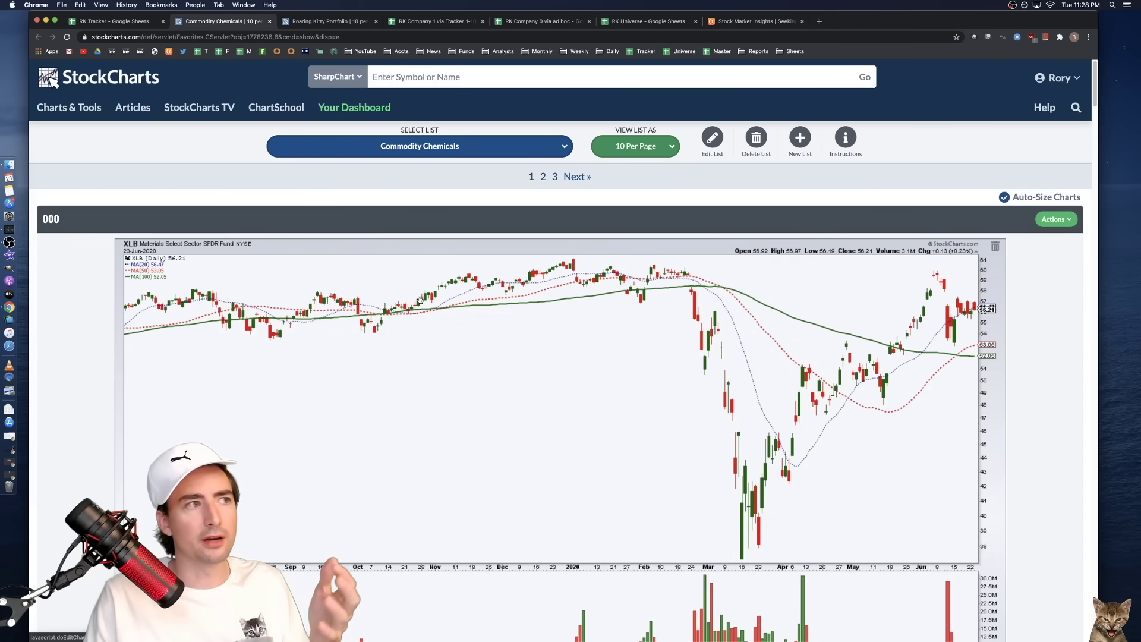
scroll(420, 299, down, 3)
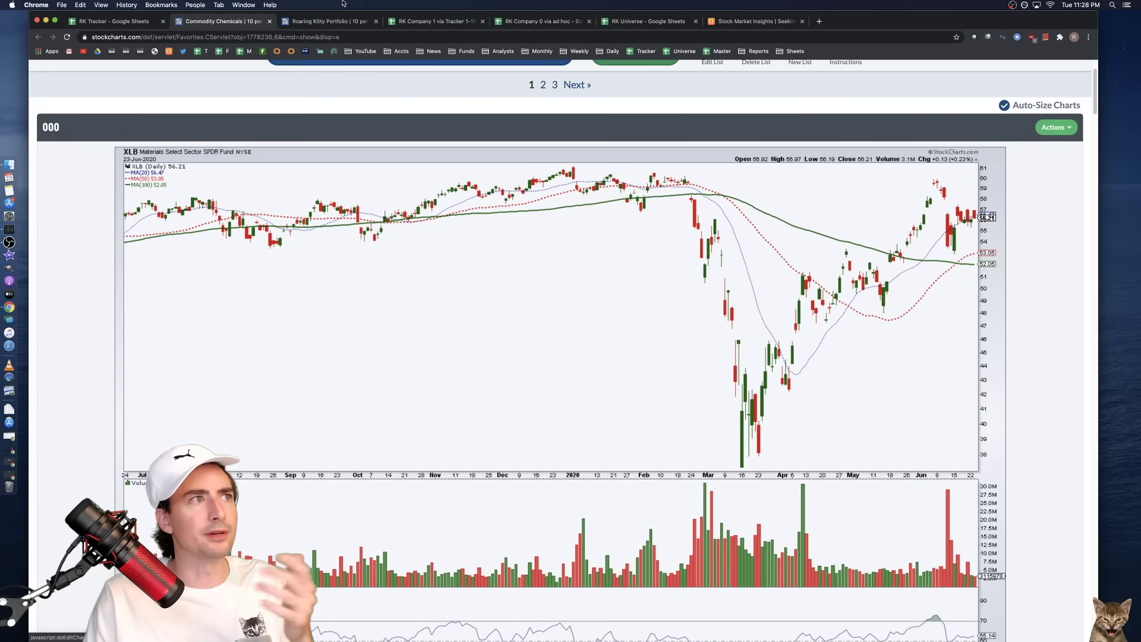
click(270, 21)
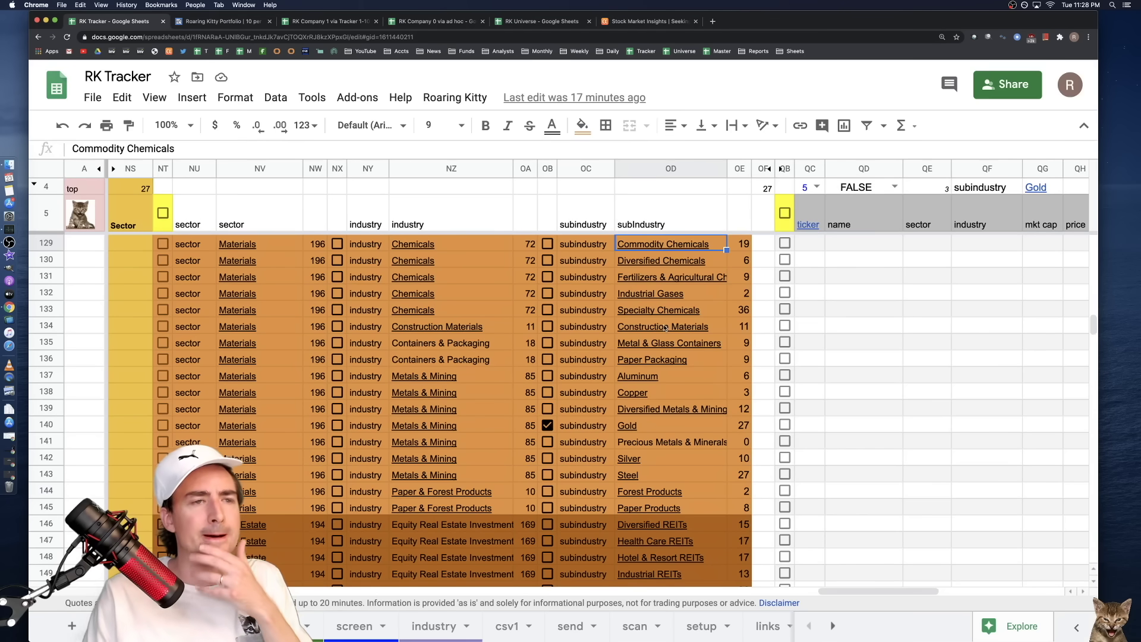
- Clear all selections in the industry filter and inspect the subindustry company-count column
mouse_move(684, 324)
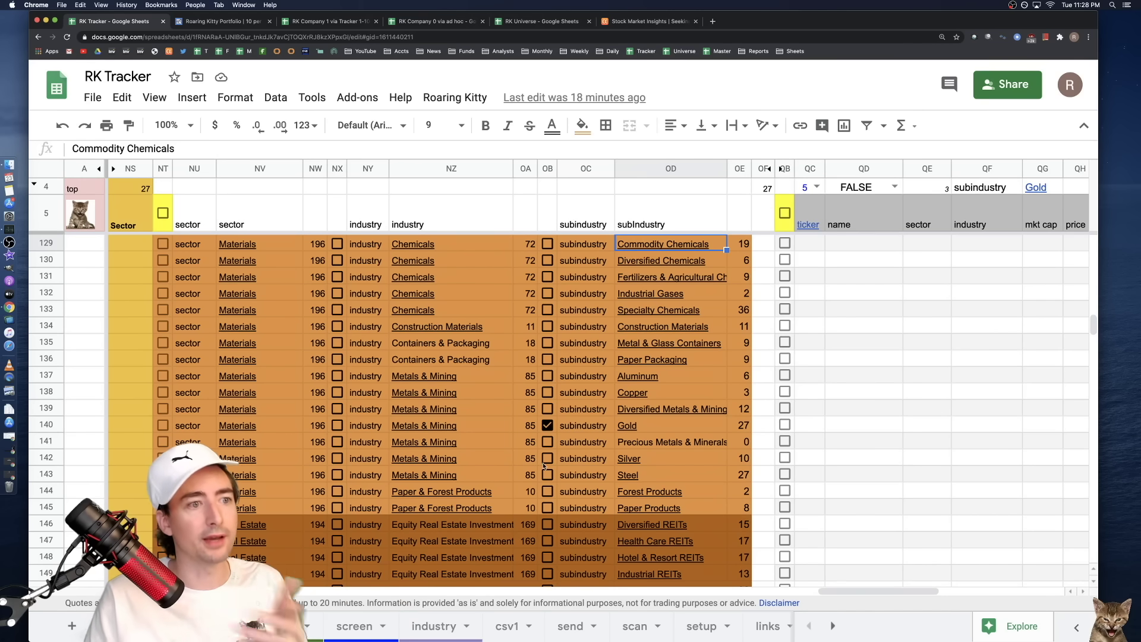
click(163, 213)
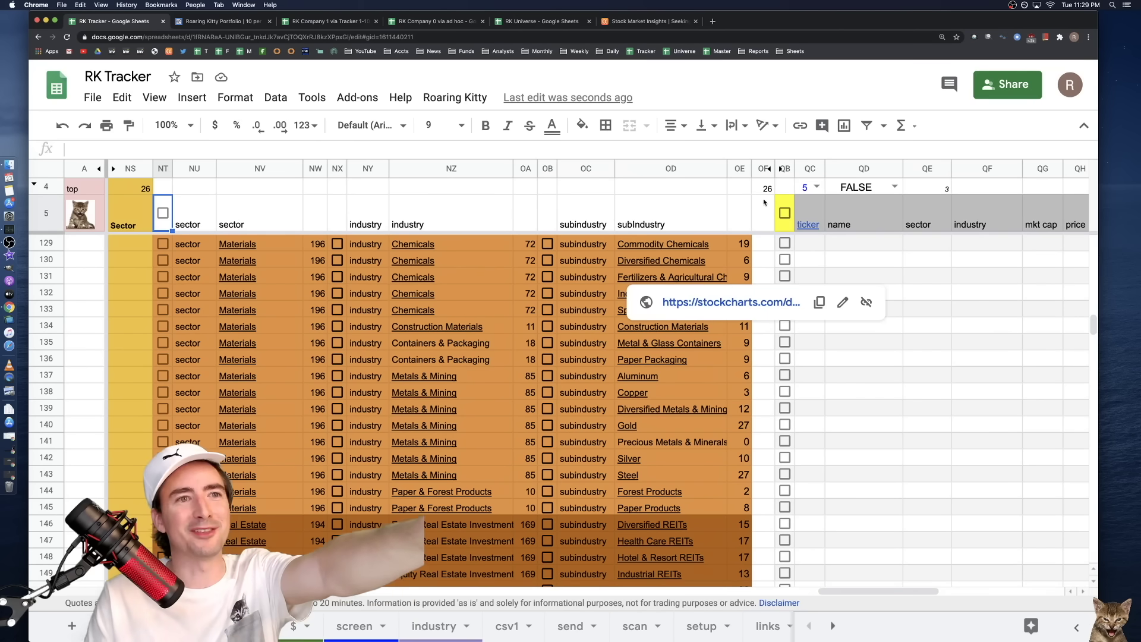
click(739, 168)
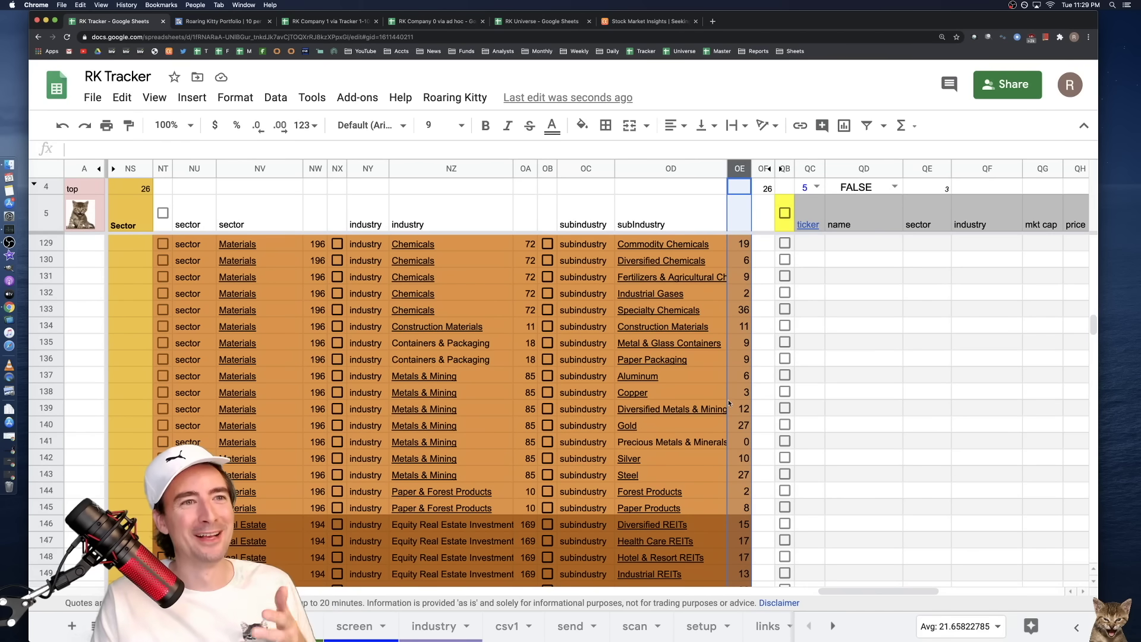
click(589, 263)
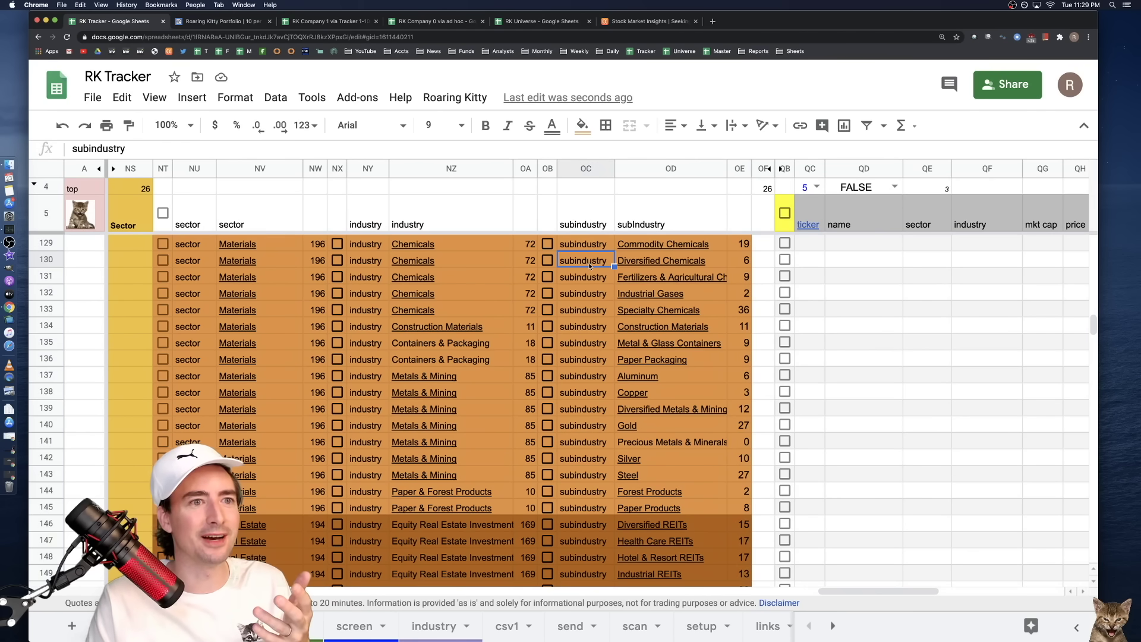
- Filter the company list by the Specialty Chemicals subindustry in row 133 and review the resulting companies' metrics
click(548, 310)
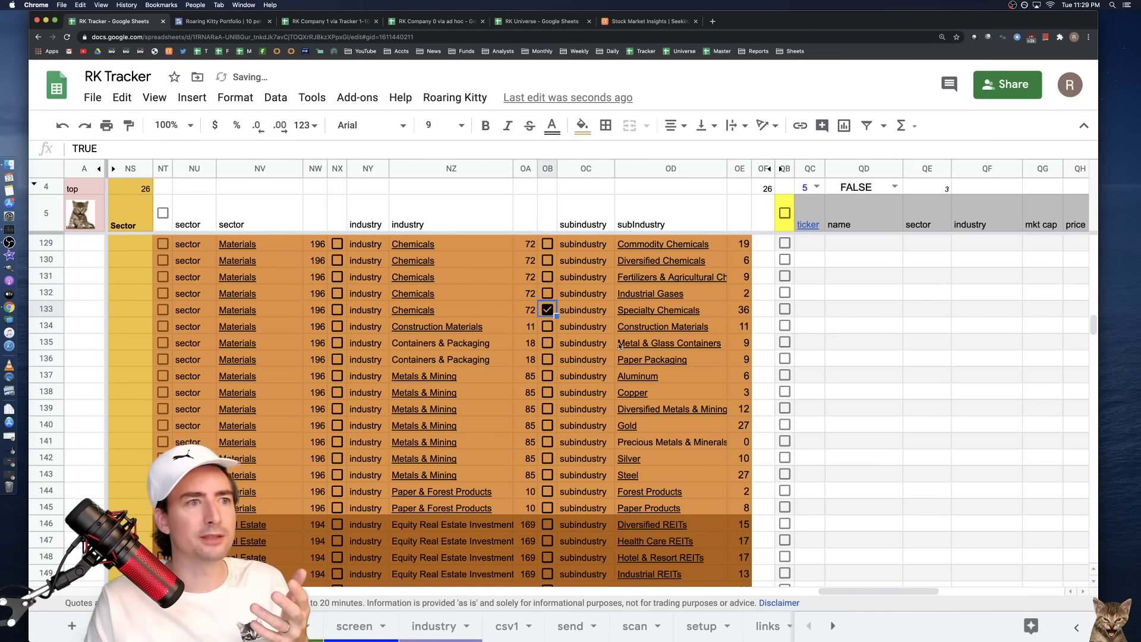
mouse_move(620, 347)
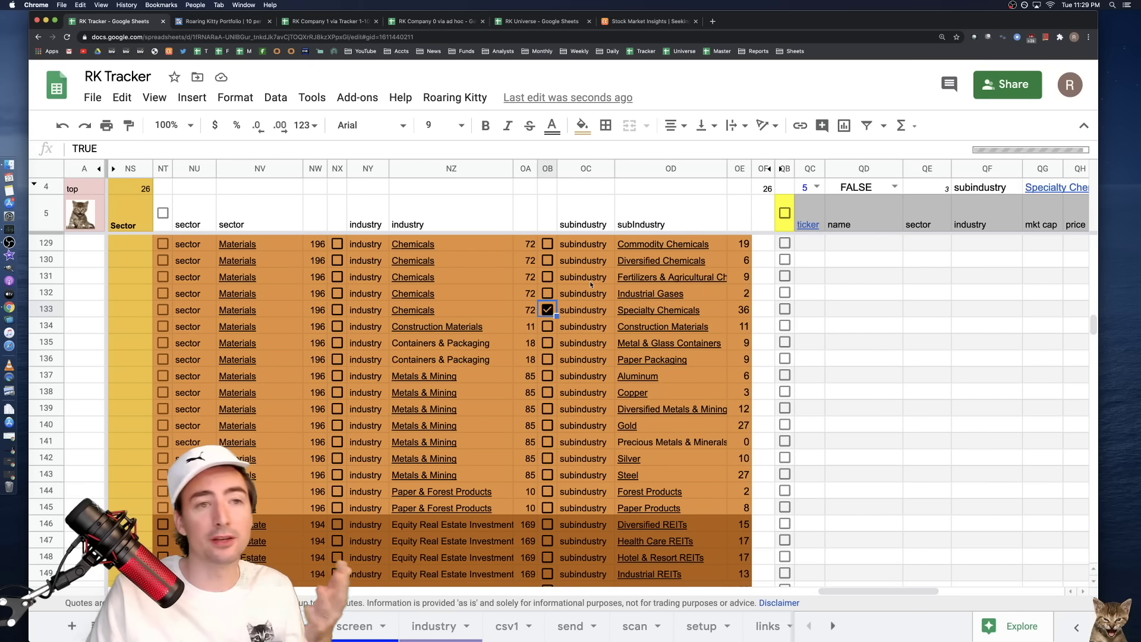
click(808, 223)
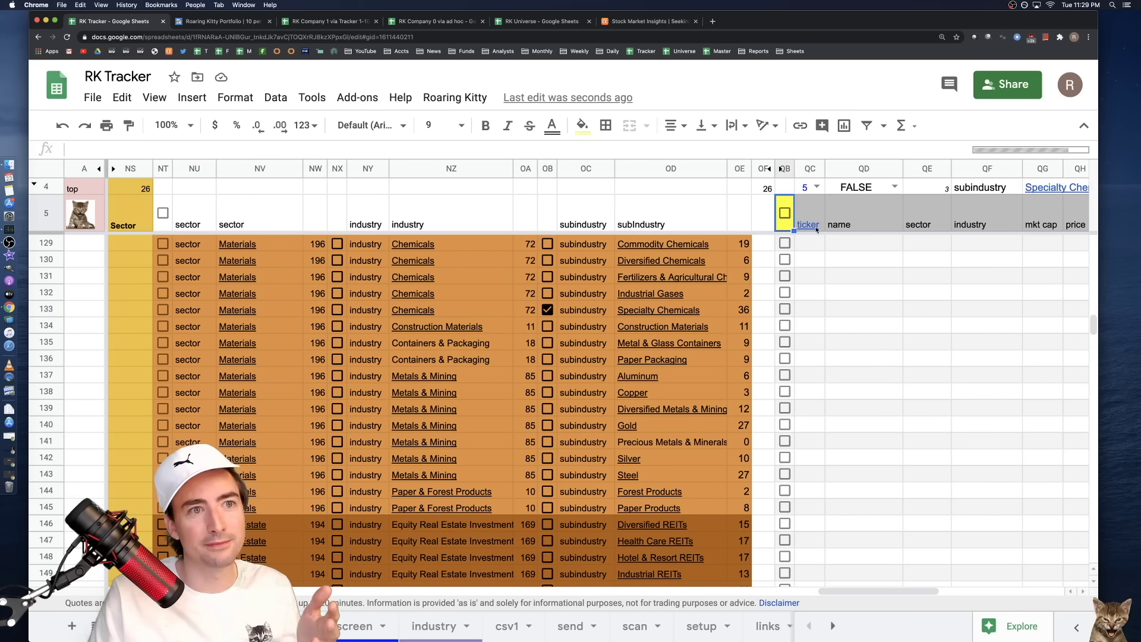
click(855, 254)
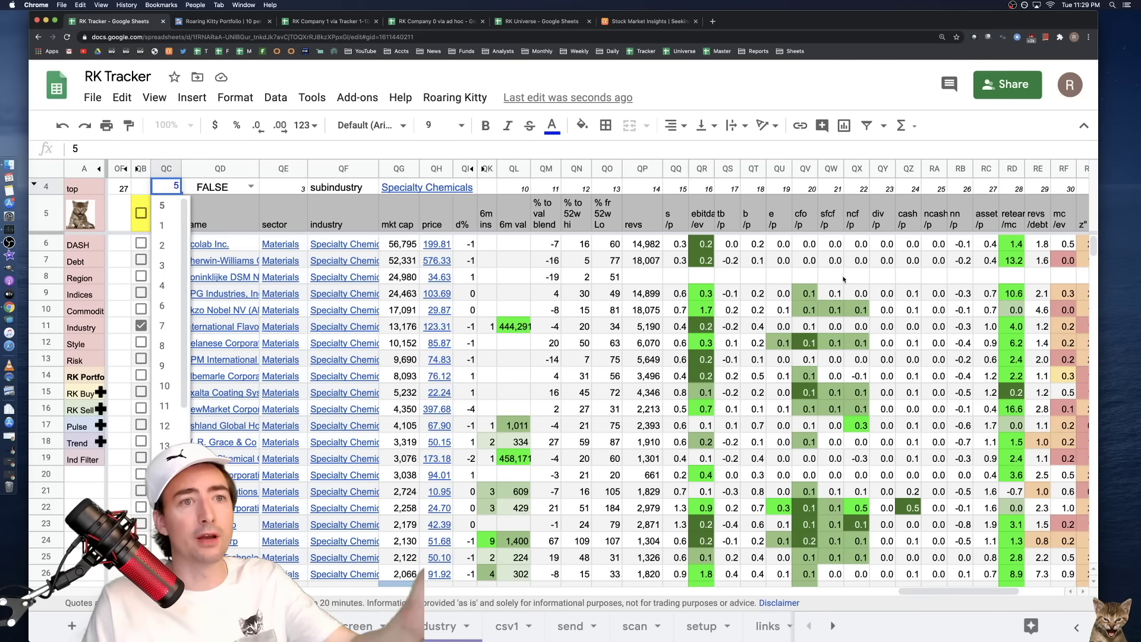
click(907, 275)
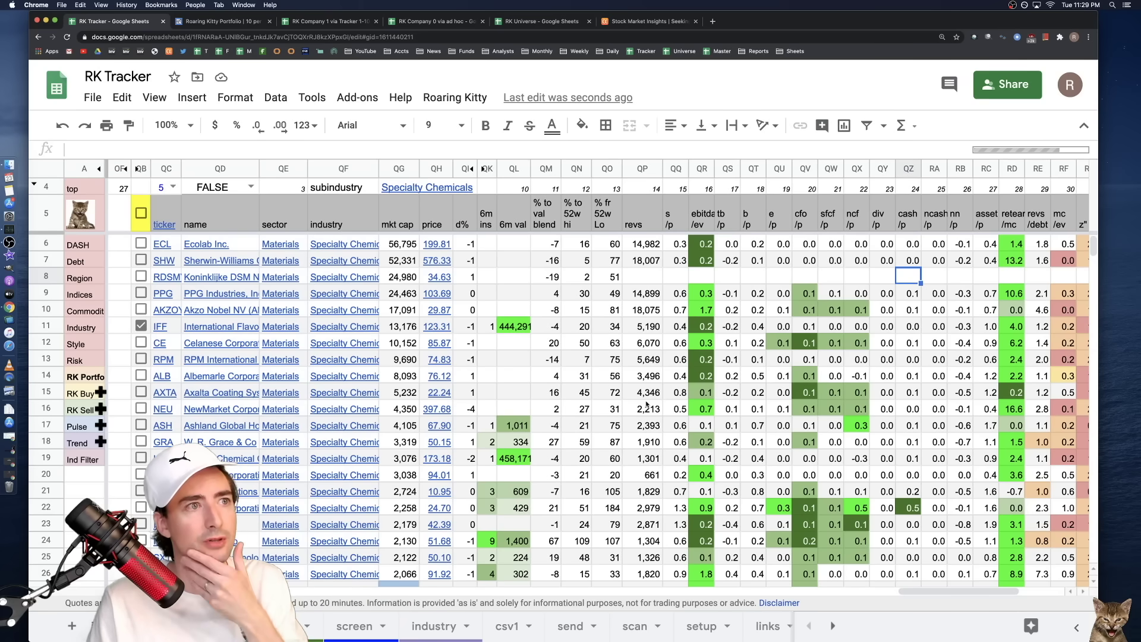
click(678, 343)
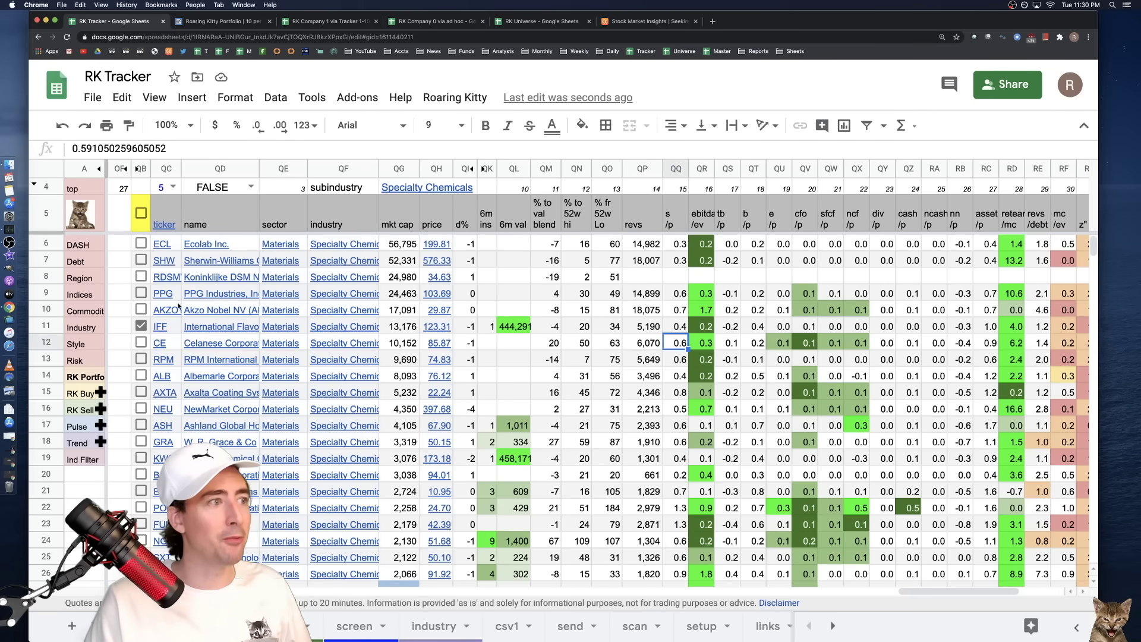
- Return to the industry filter and follow the Materials sector's internal link to dash!NS129
click(84, 460)
click(135, 481)
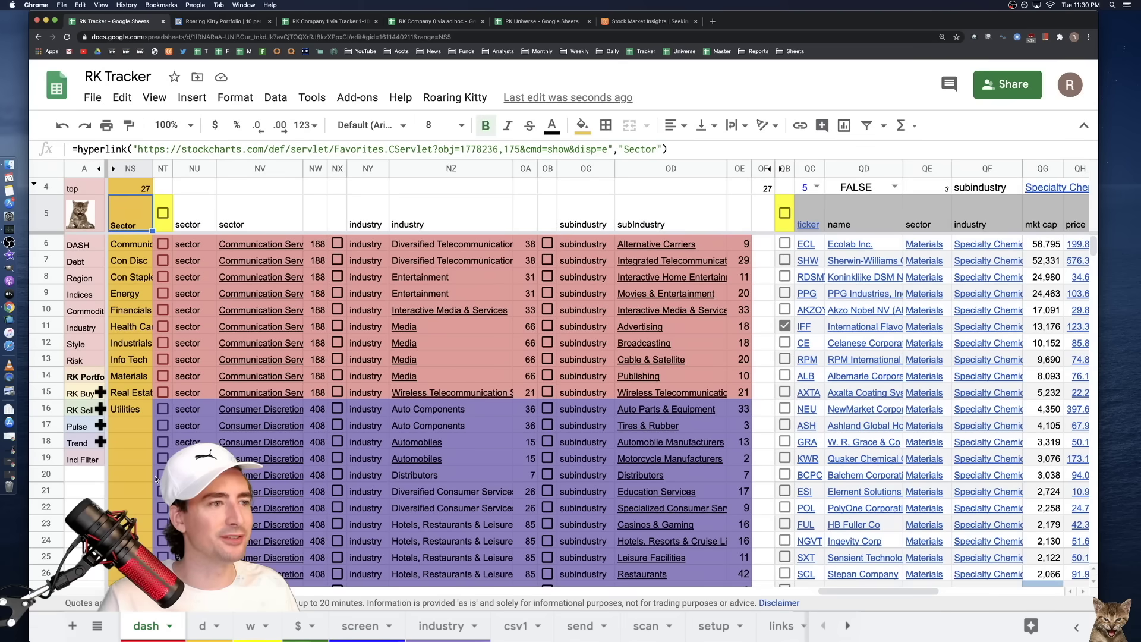
mouse_move(297, 426)
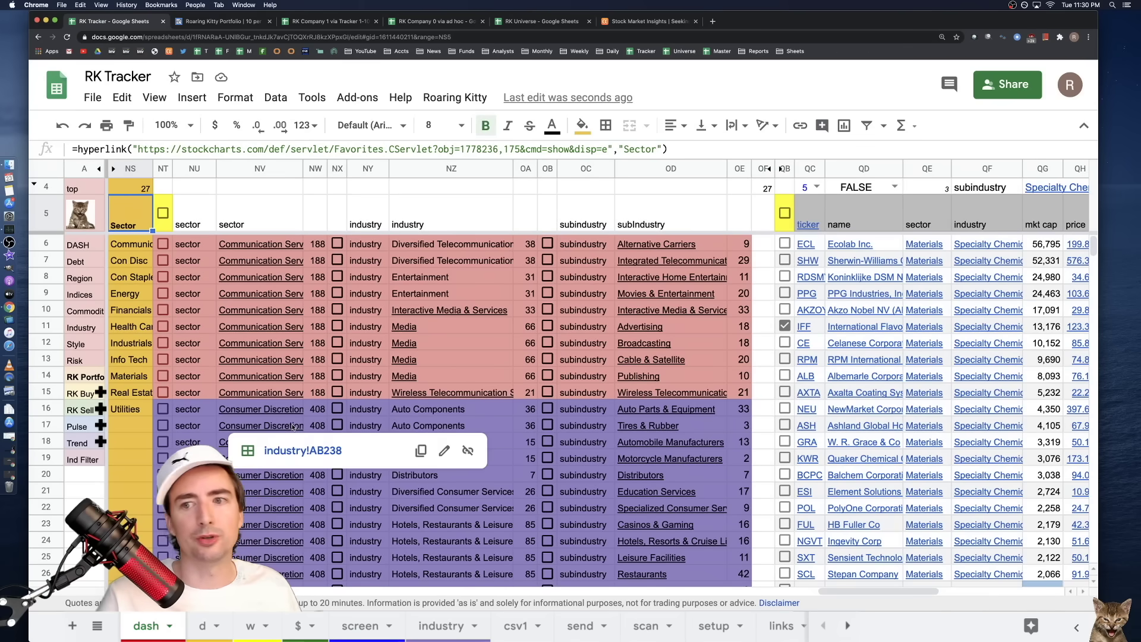
scroll(322, 447, down, 2)
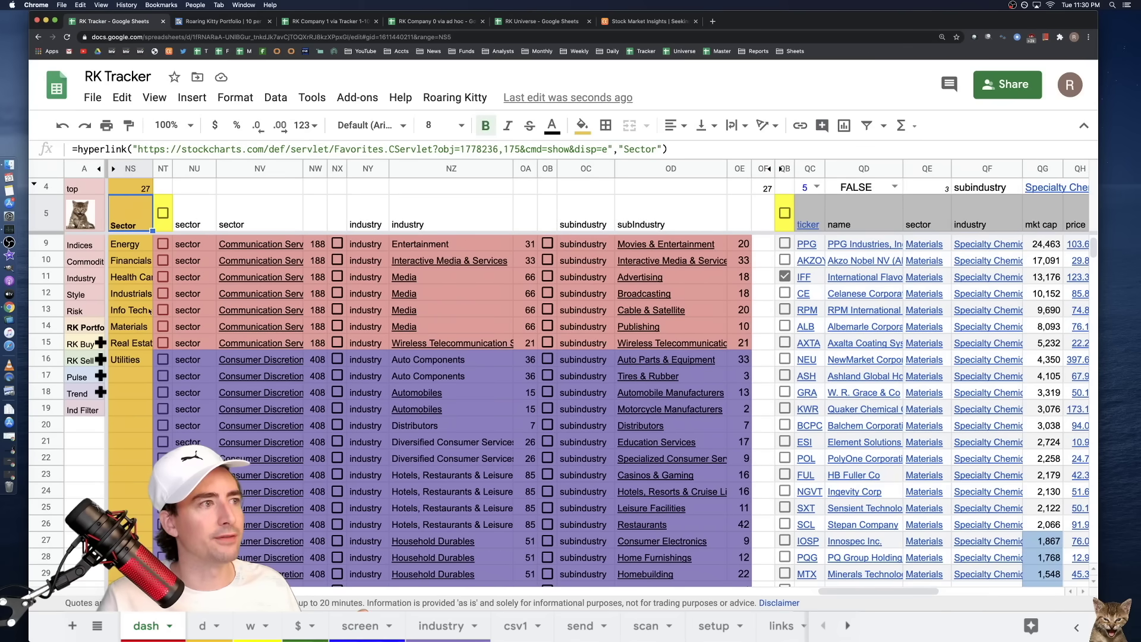
click(134, 327)
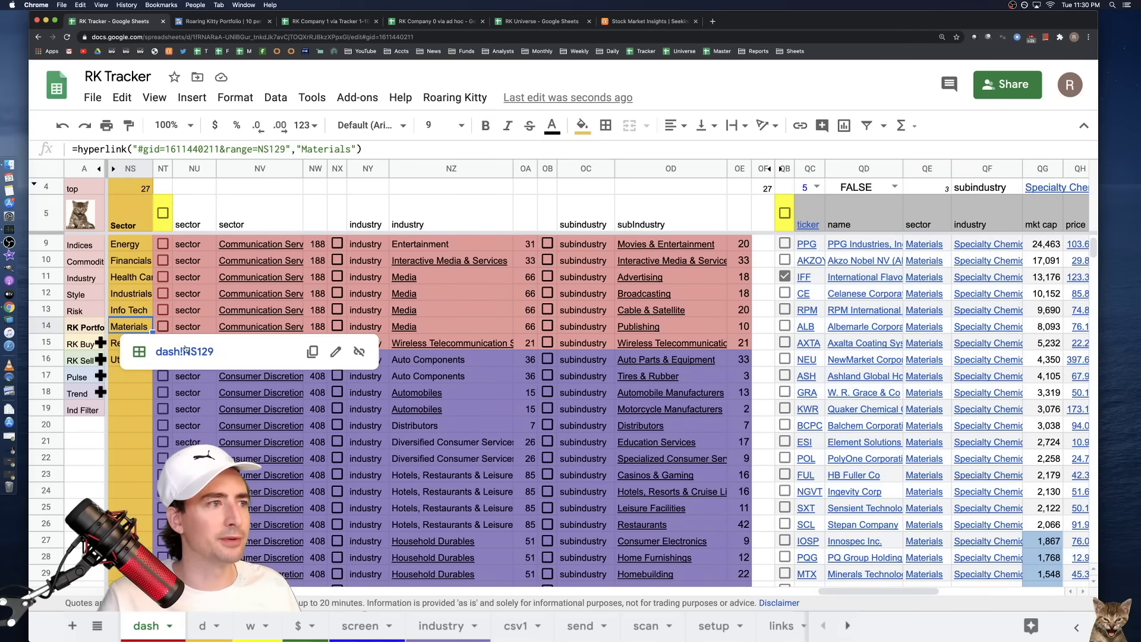
click(214, 354)
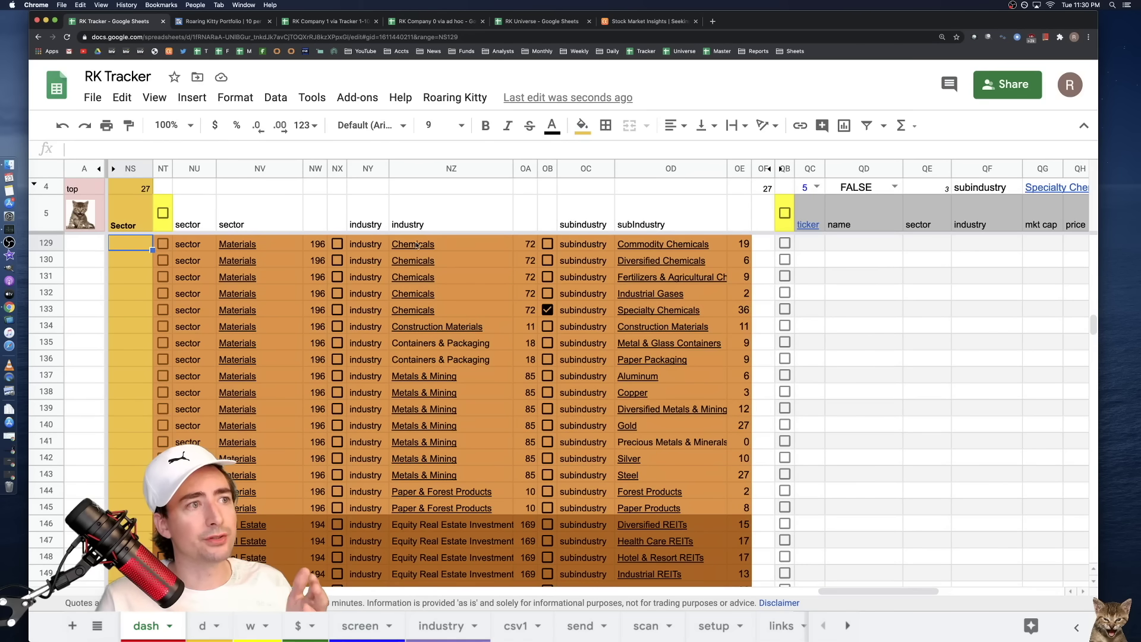
- Follow the Materials sector link in row 129 to that sector's section of the industry sheet
click(253, 244)
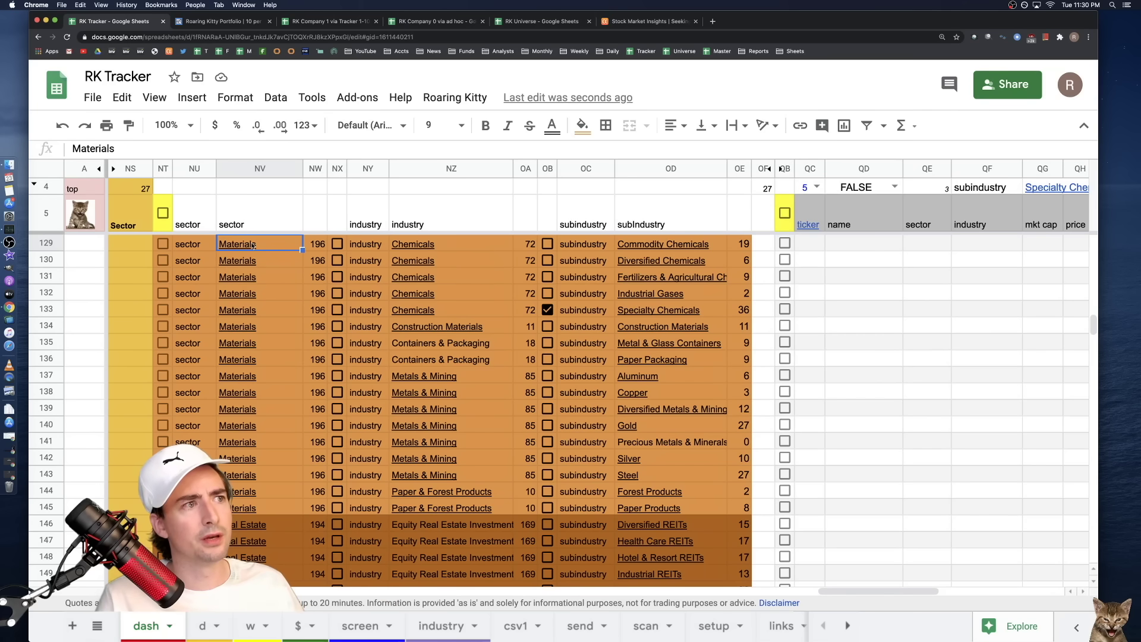
mouse_move(236, 249)
click(298, 270)
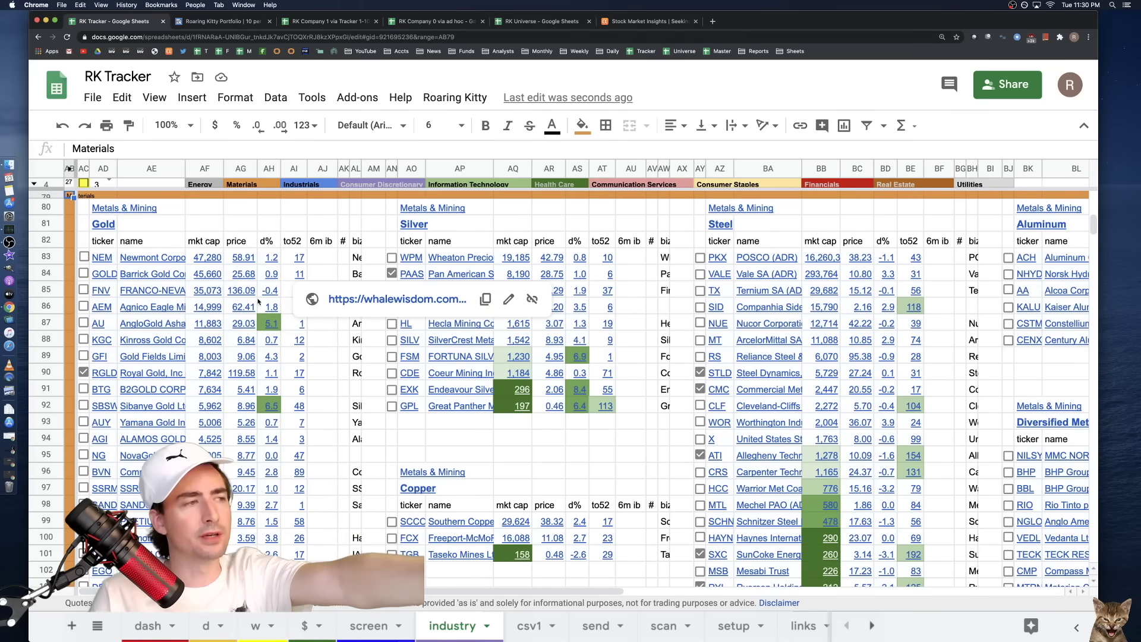
- Examine the Materials subindustry tables from Gold and Silver across to Specialty Chemicals and Fertilizers & Agricultural Chemicals
mouse_move(208, 293)
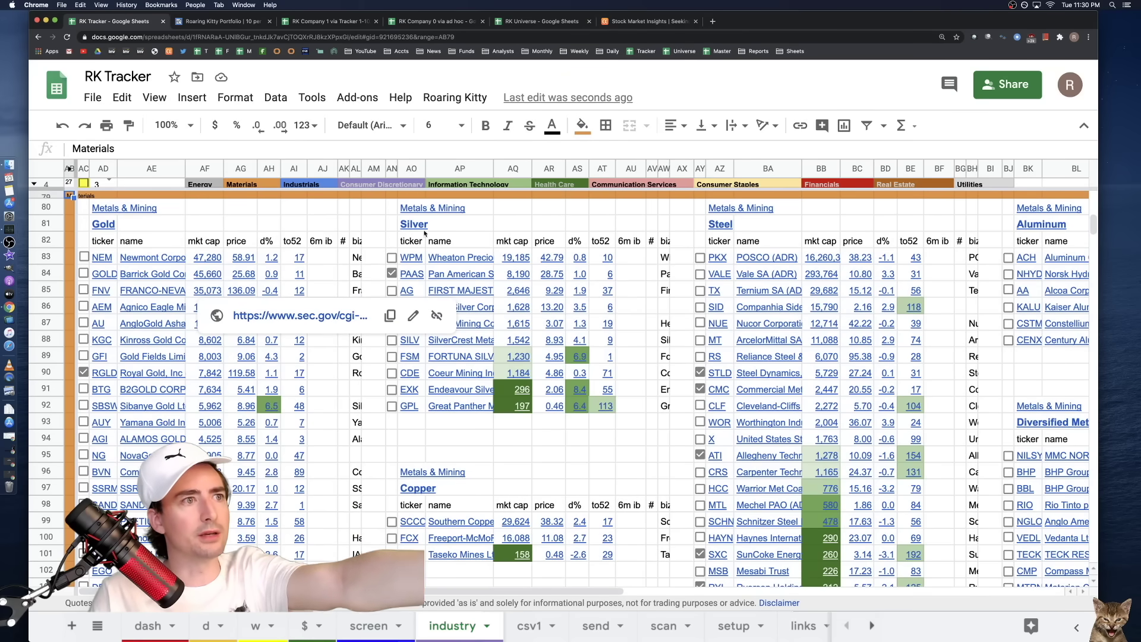
scroll(740, 353, right, 5)
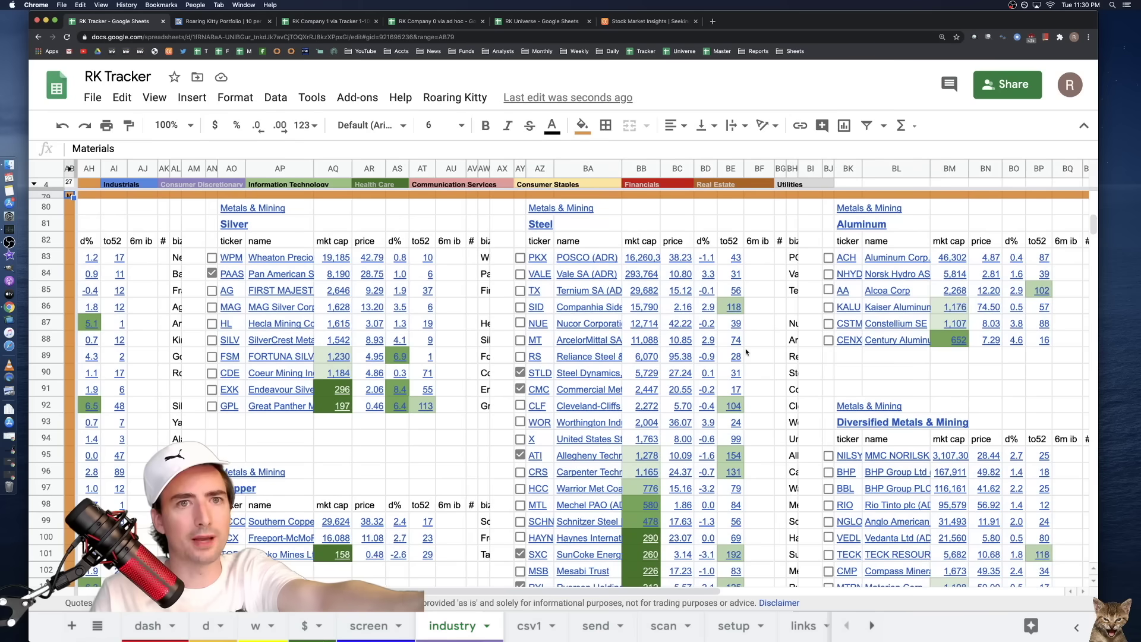
mouse_move(748, 352)
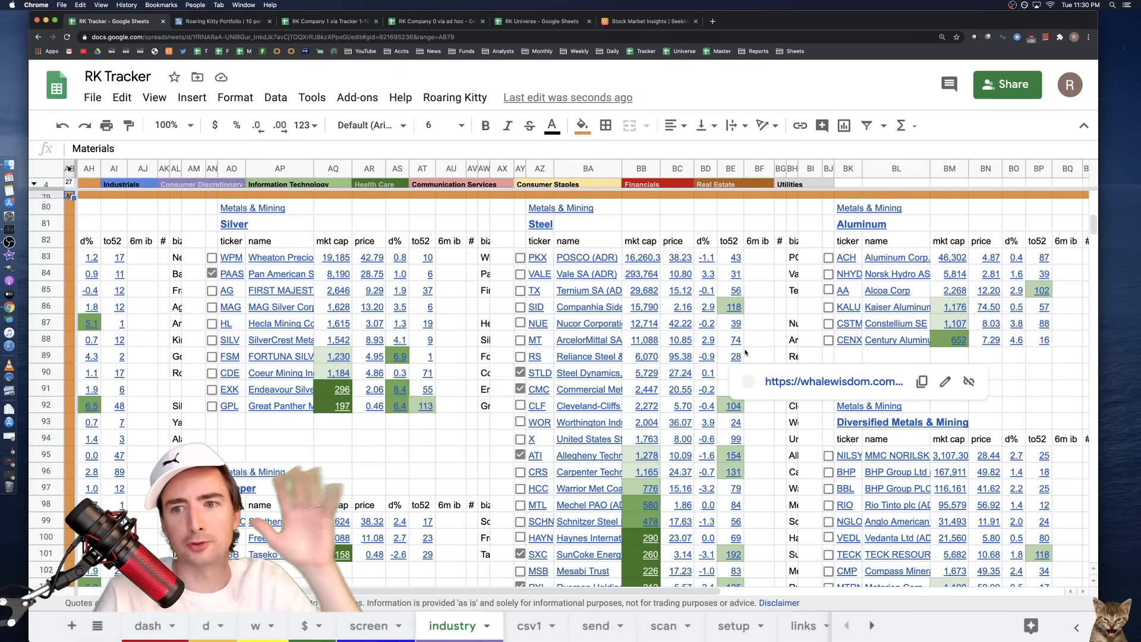
scroll(748, 351, right, 10)
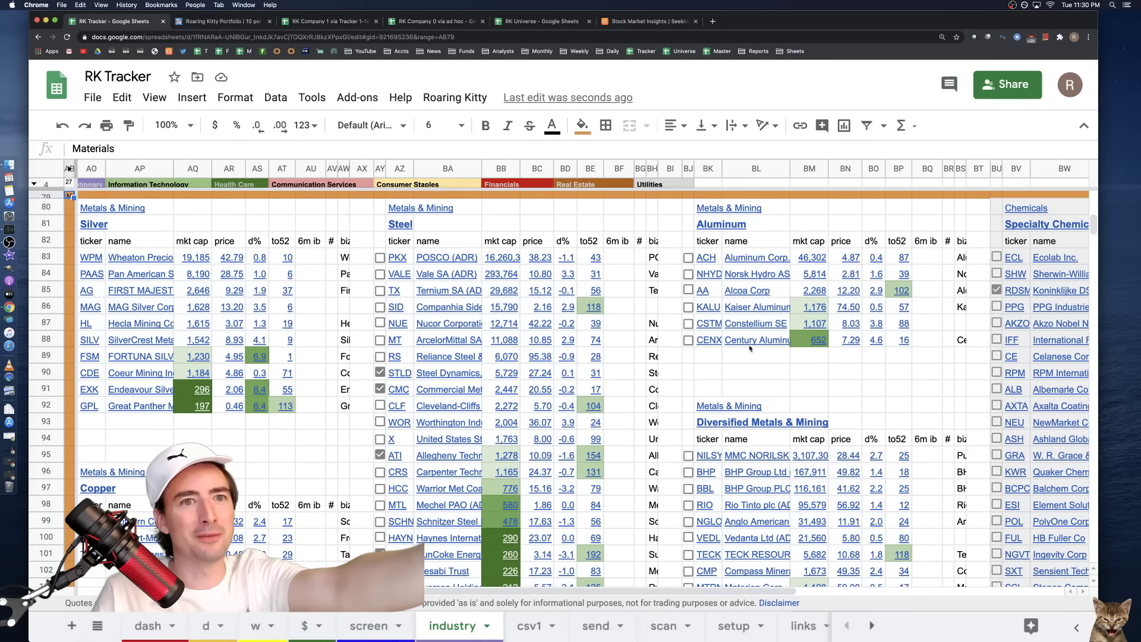
scroll(750, 349, right, 2)
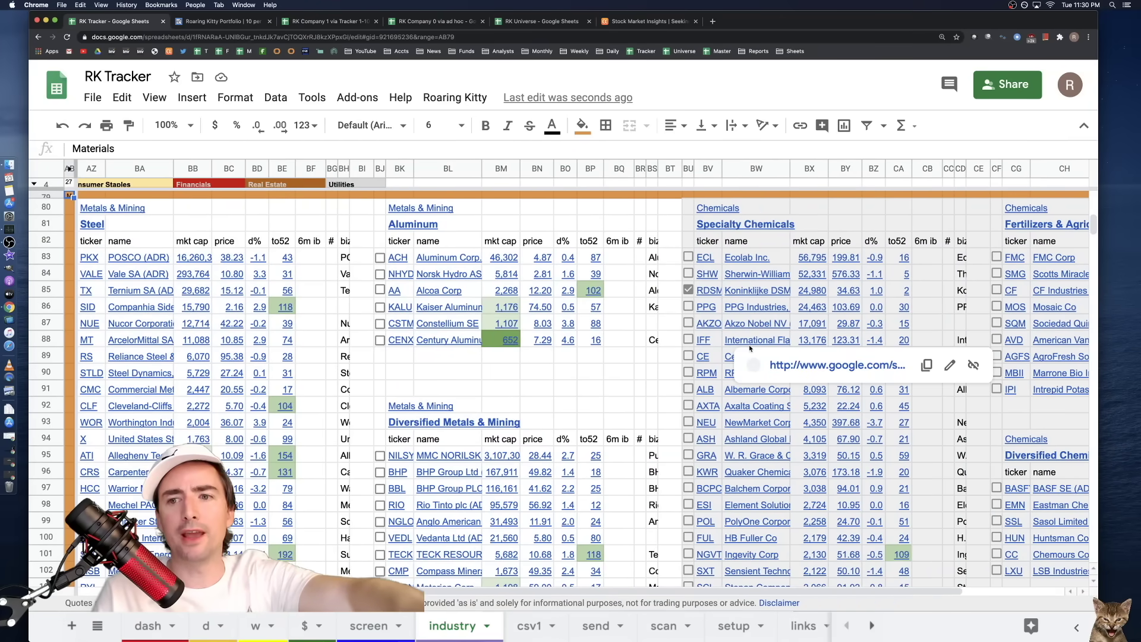
scroll(750, 349, right, 4)
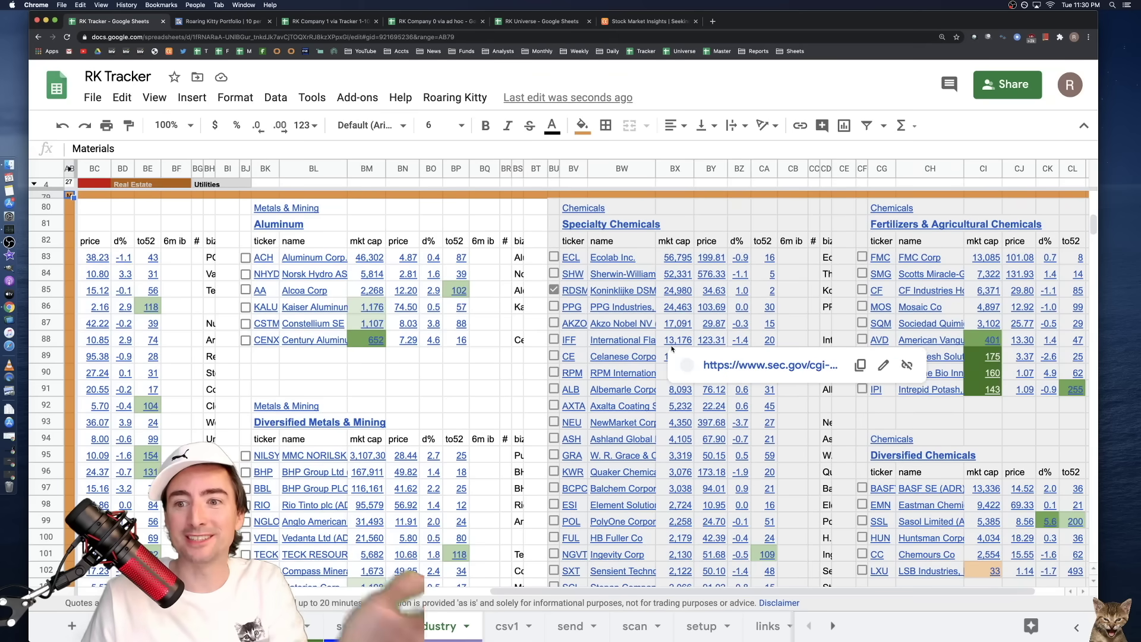
scroll(683, 337, right, 2)
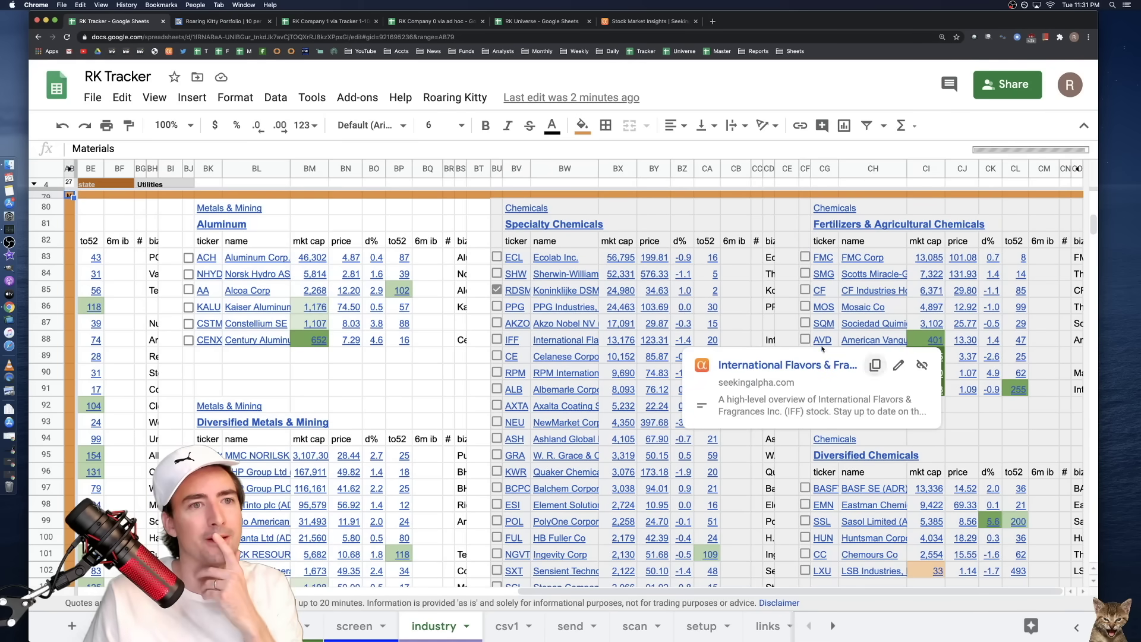
- Inspect the SQM entry in the Fertilizers & Agricultural Chemicals table and the Chemicals tables below it
click(830, 324)
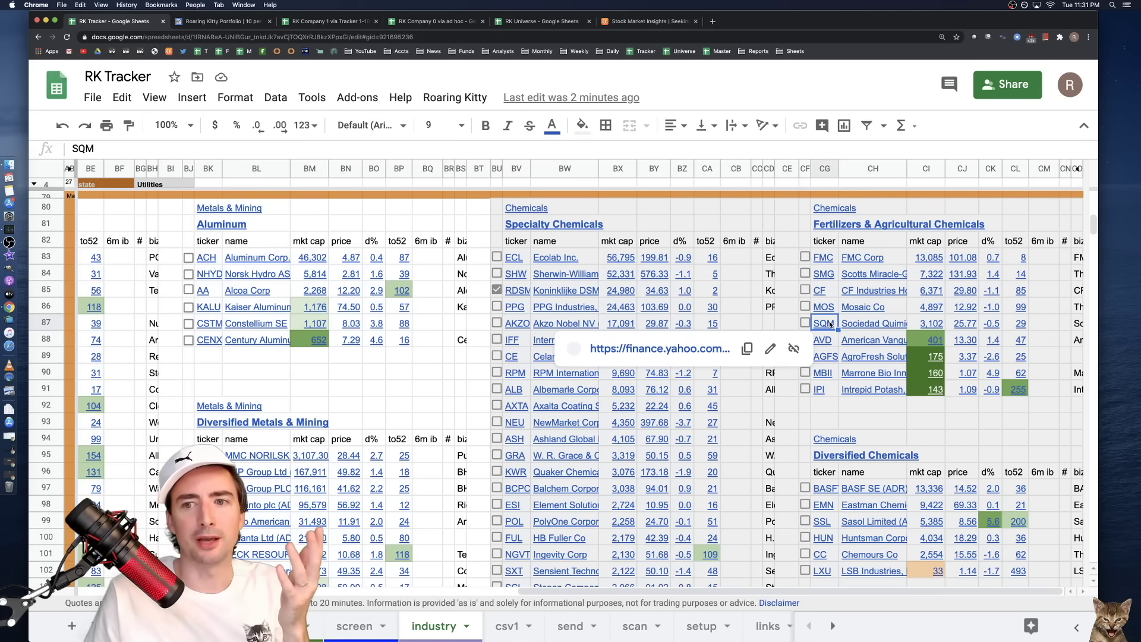
click(887, 329)
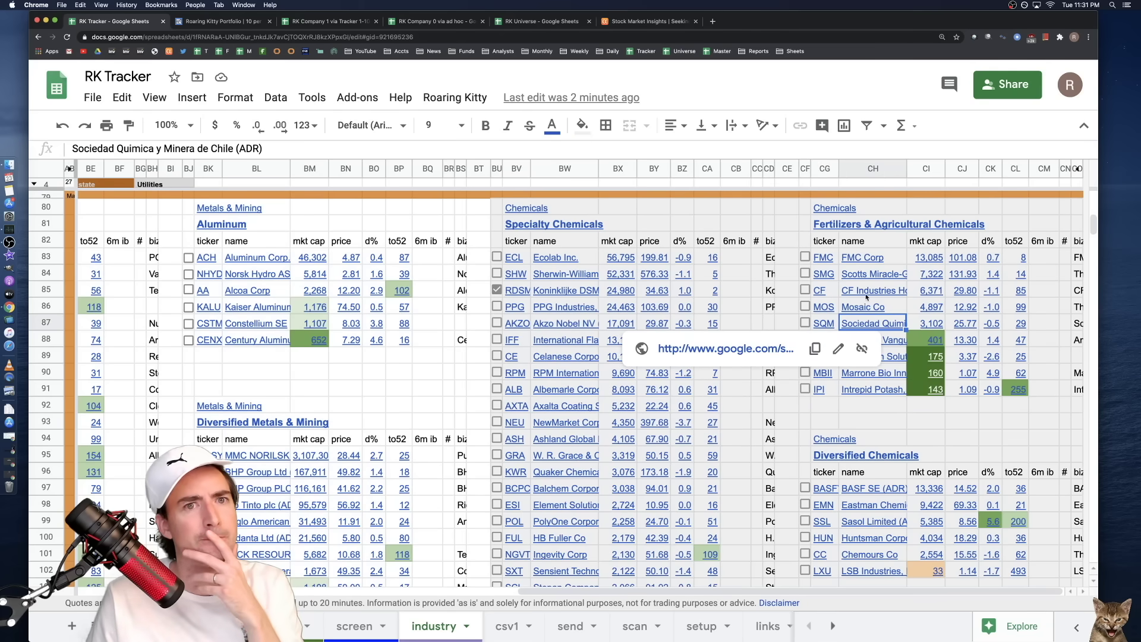
click(882, 421)
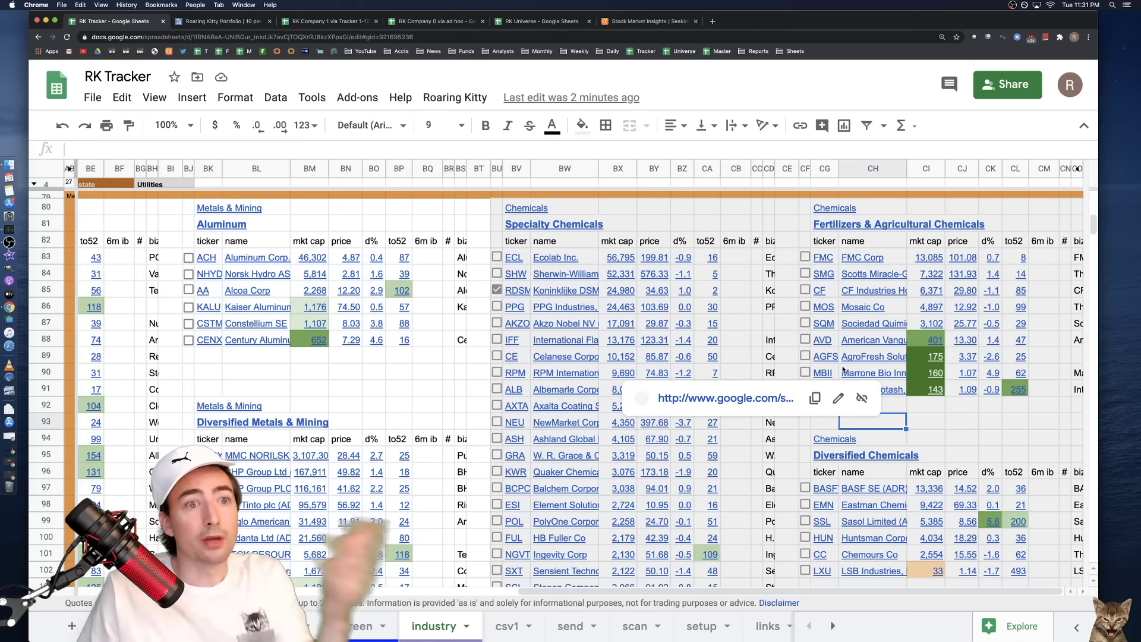
scroll(827, 386, down, 7)
scroll(808, 401, up, 8)
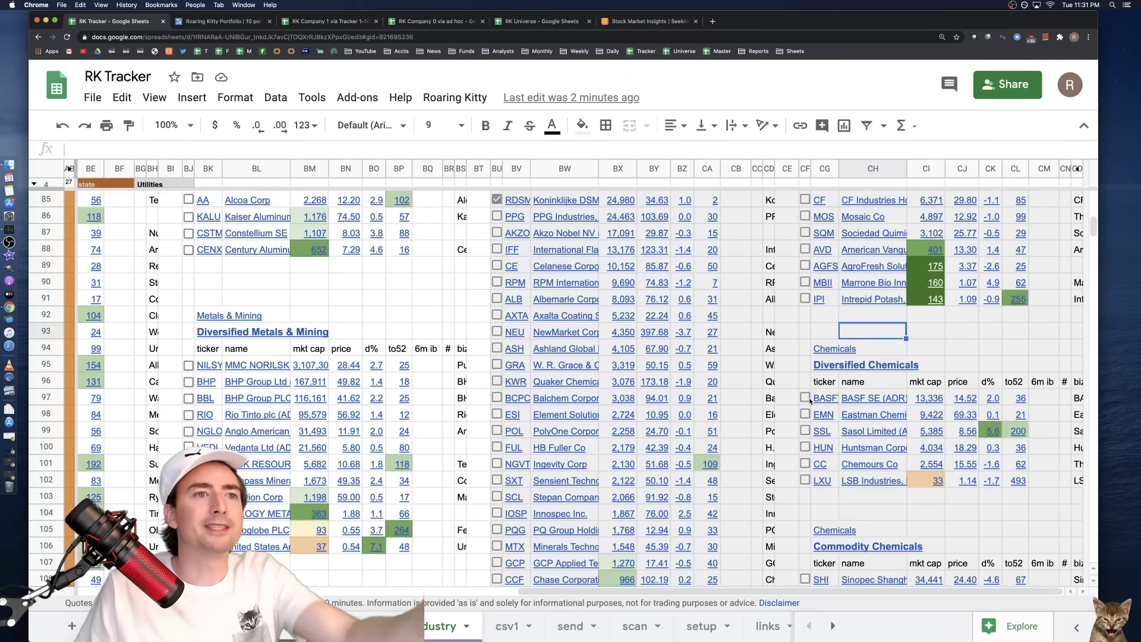
- Go back to the start of the Materials section and examine the Gold, Silver and Steel company tables
scroll(818, 395, left, 10)
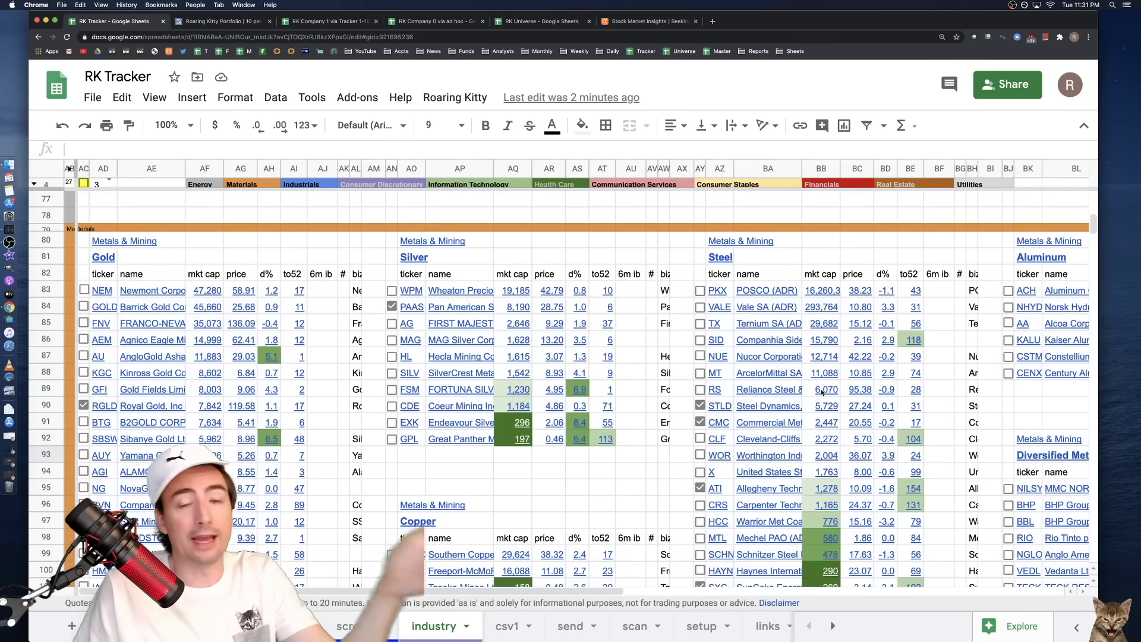
mouse_move(822, 392)
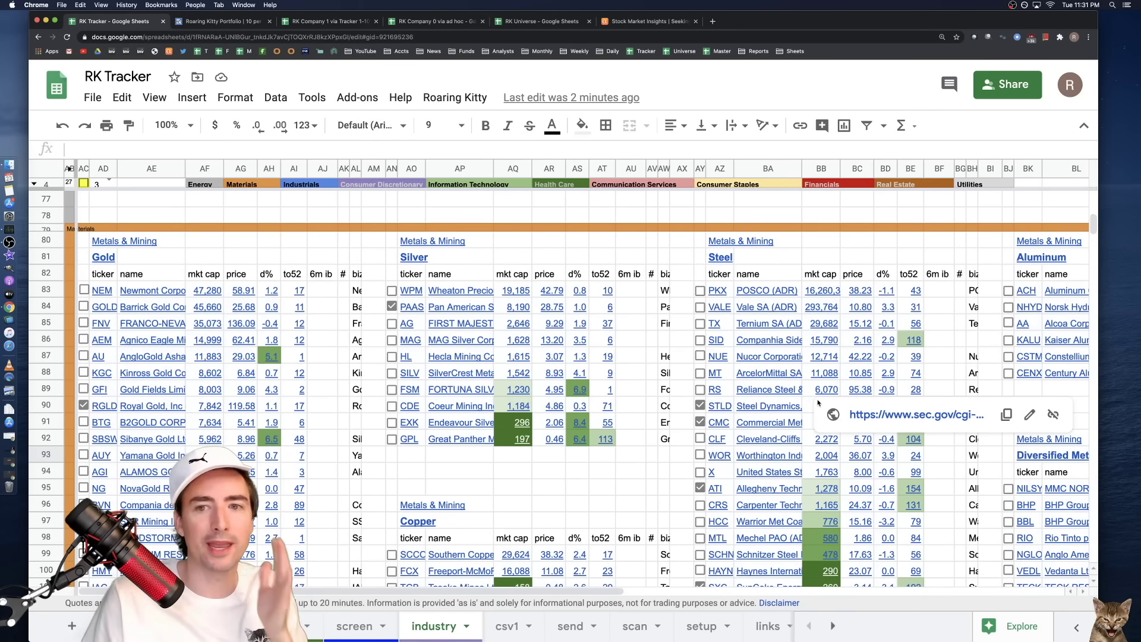
click(532, 384)
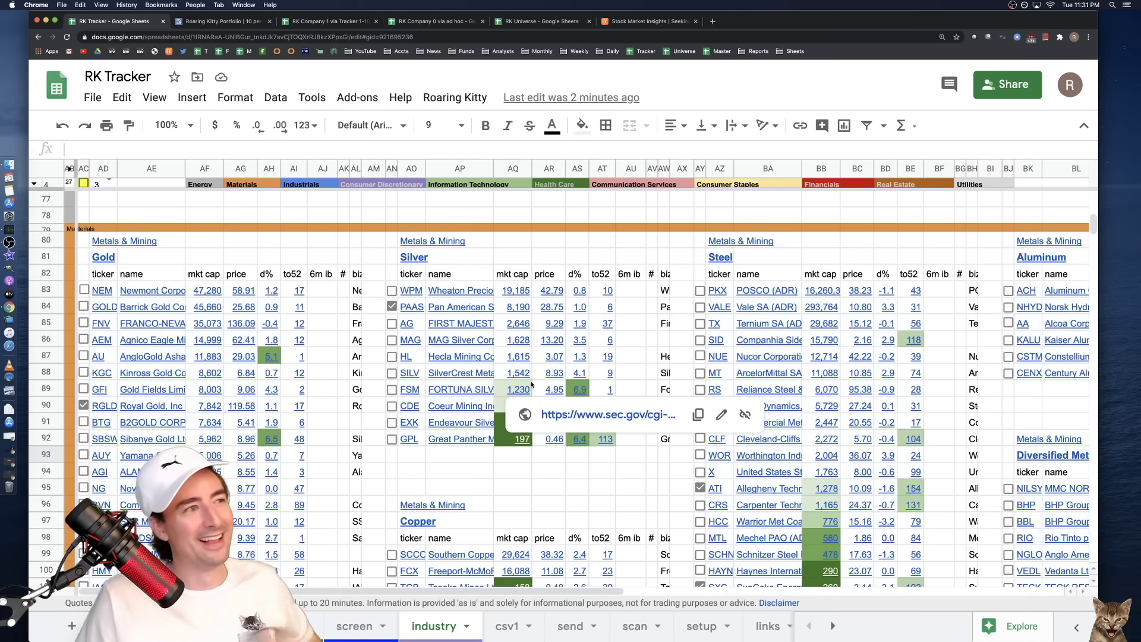
scroll(253, 330, down, 1)
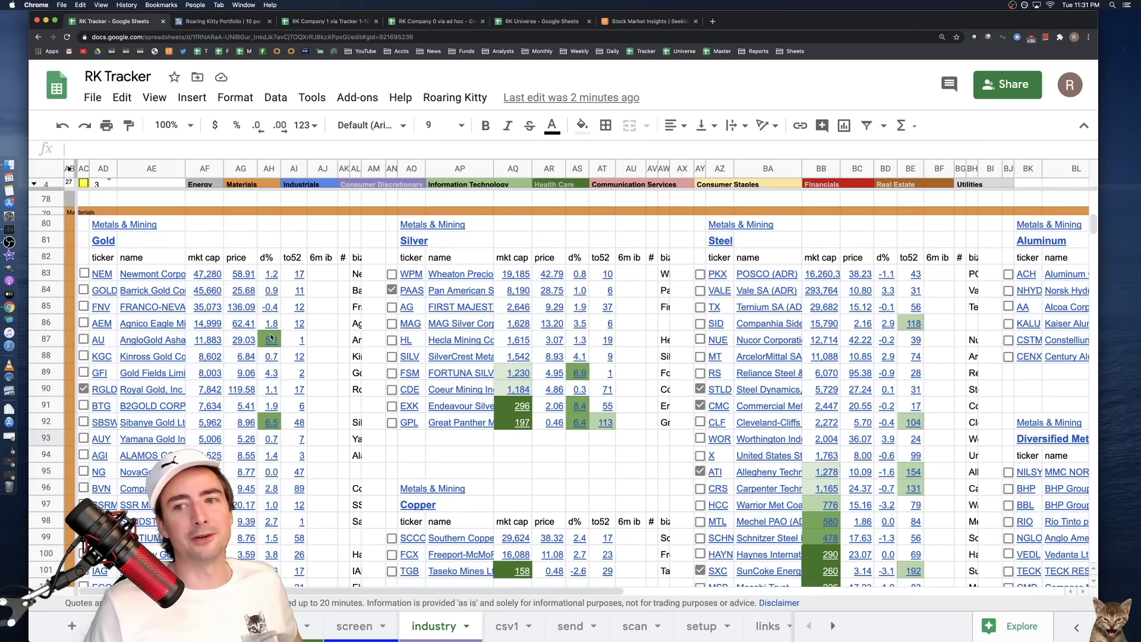
scroll(271, 337, down, 1)
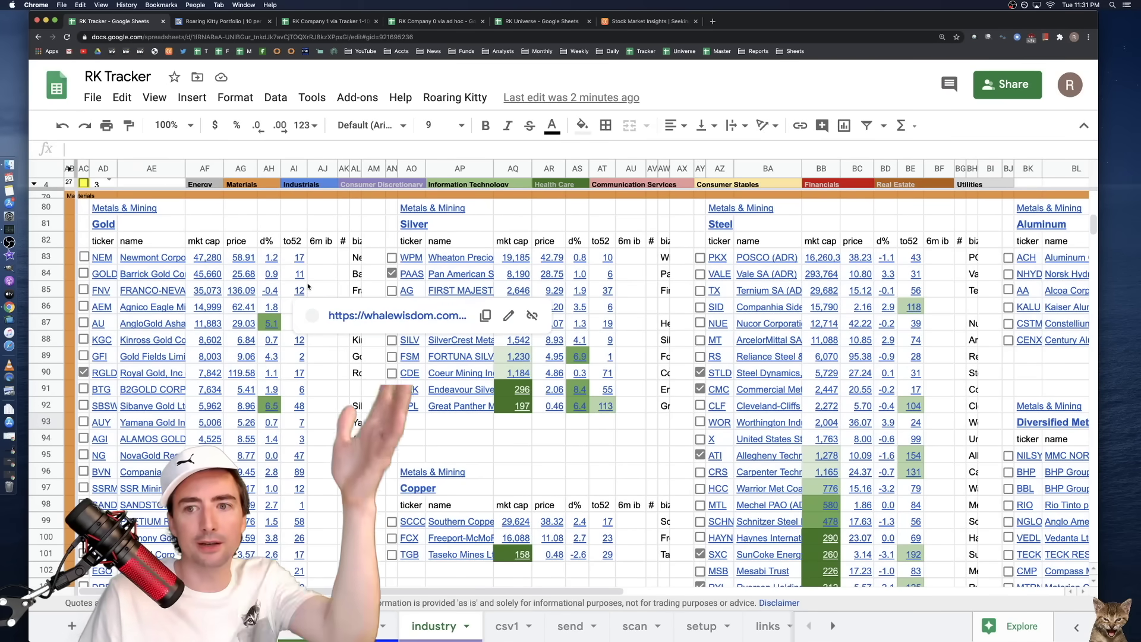
click(330, 392)
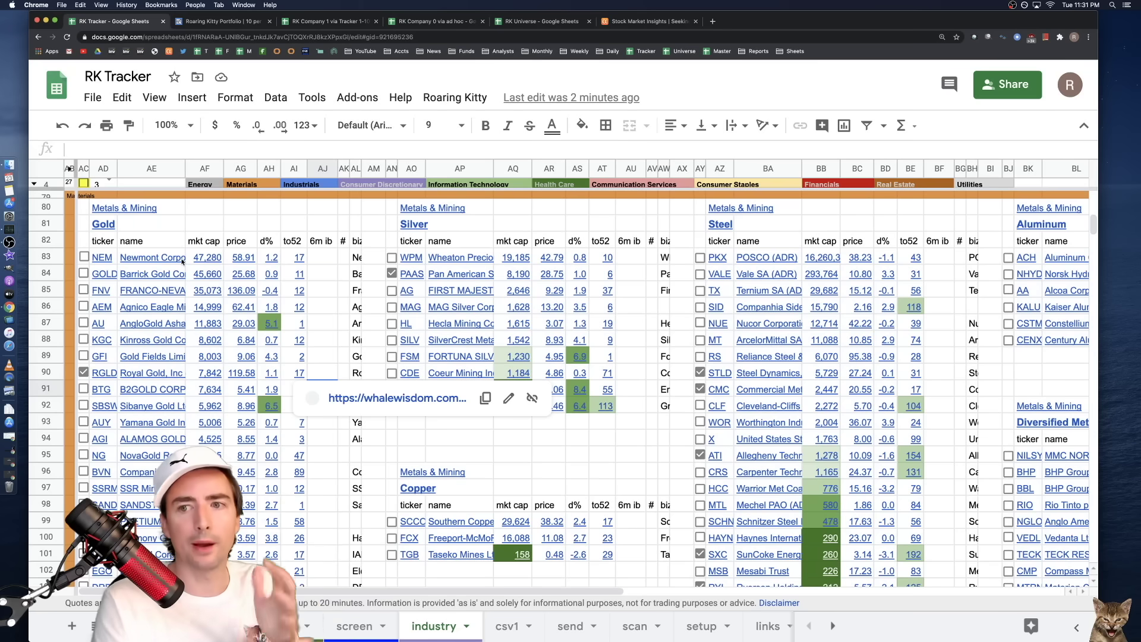
- Inspect the links behind Newmont's name, ticker, daily change and to52 values in the Gold table, plus its 6m ib cell
mouse_move(182, 262)
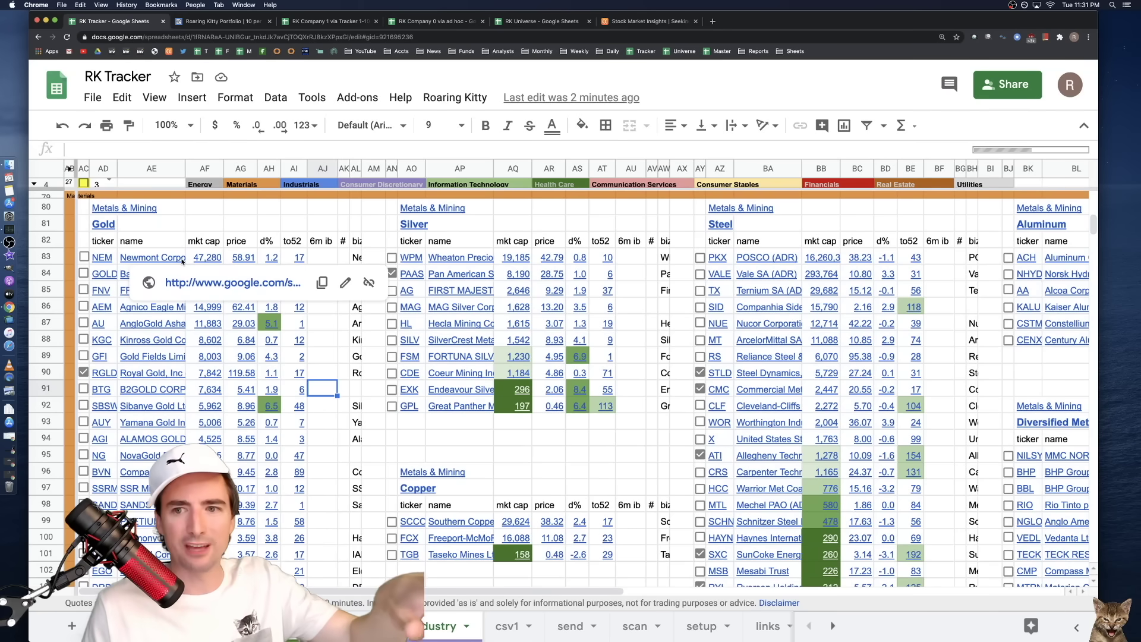
click(108, 260)
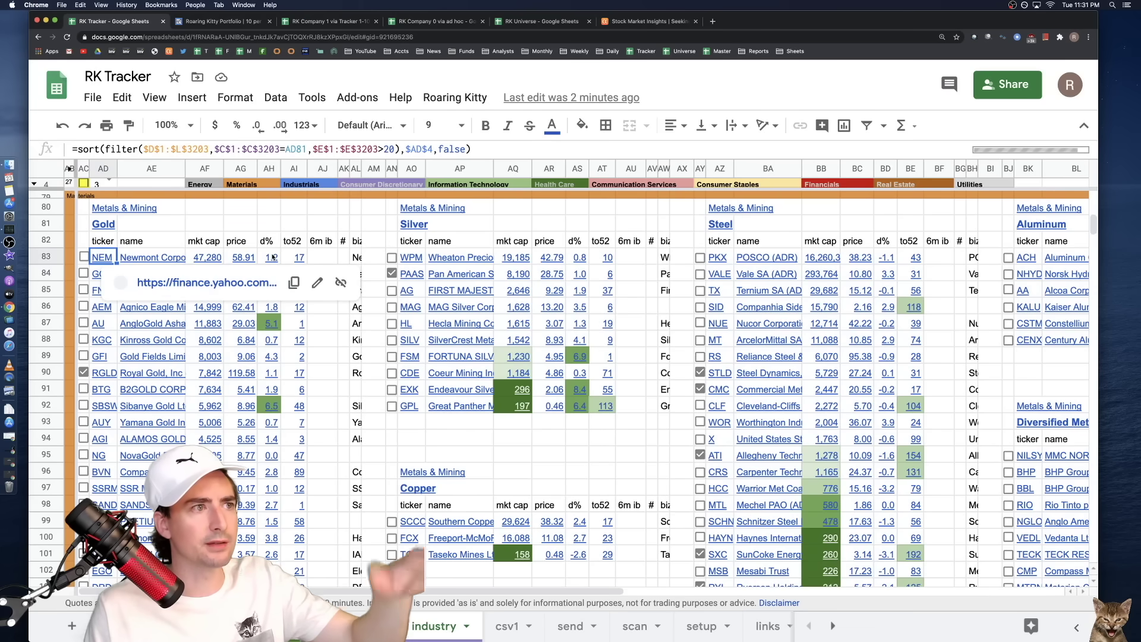
mouse_move(275, 257)
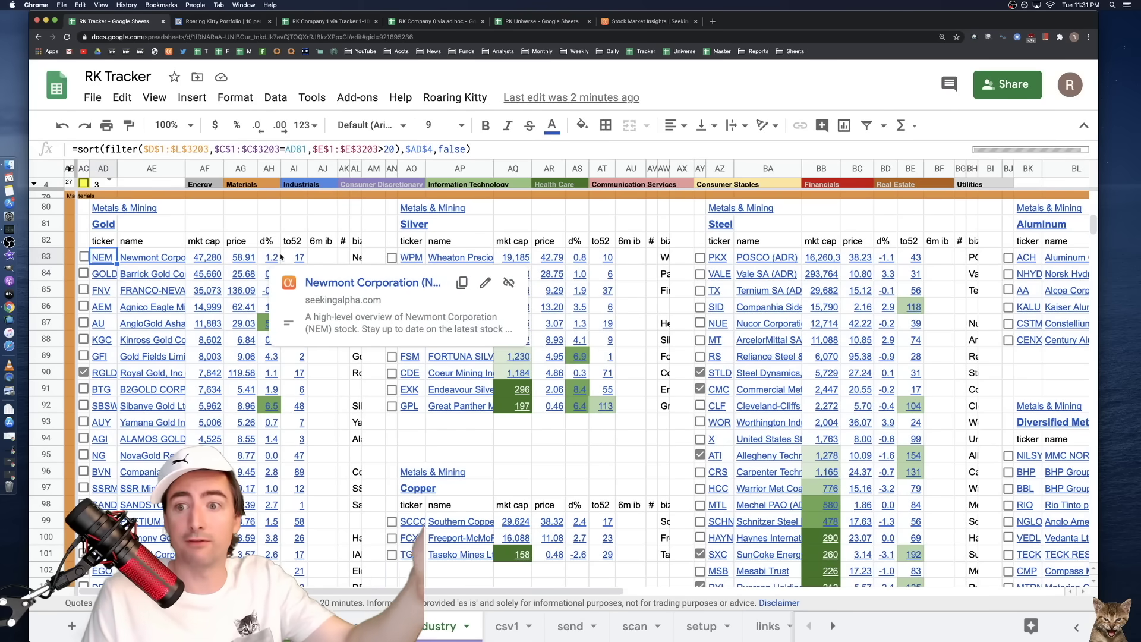
mouse_move(292, 258)
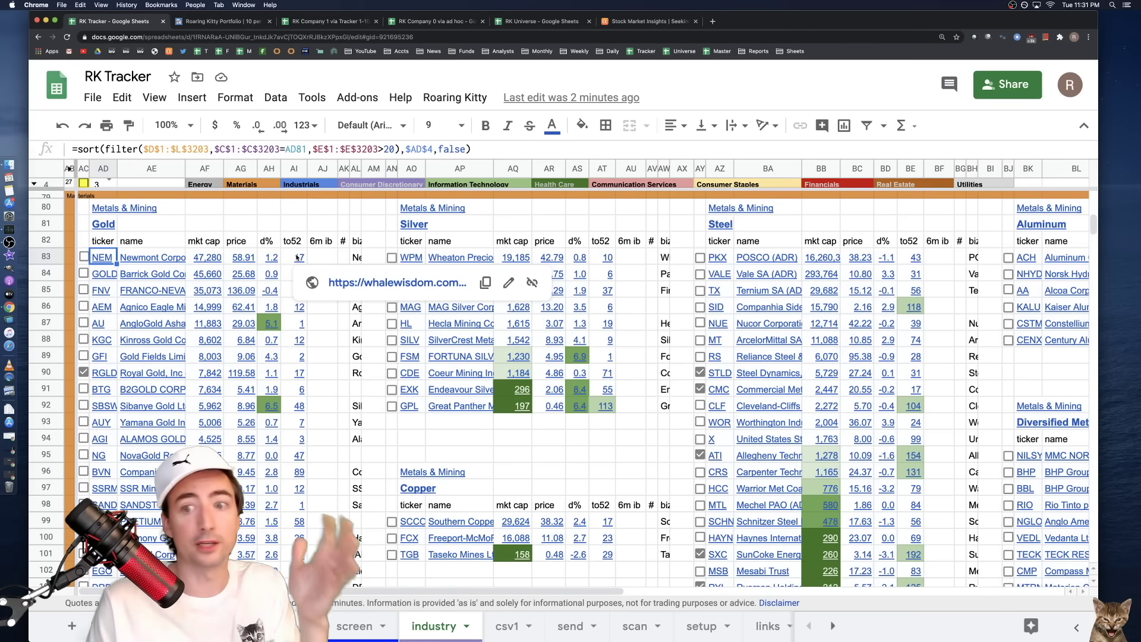
click(317, 257)
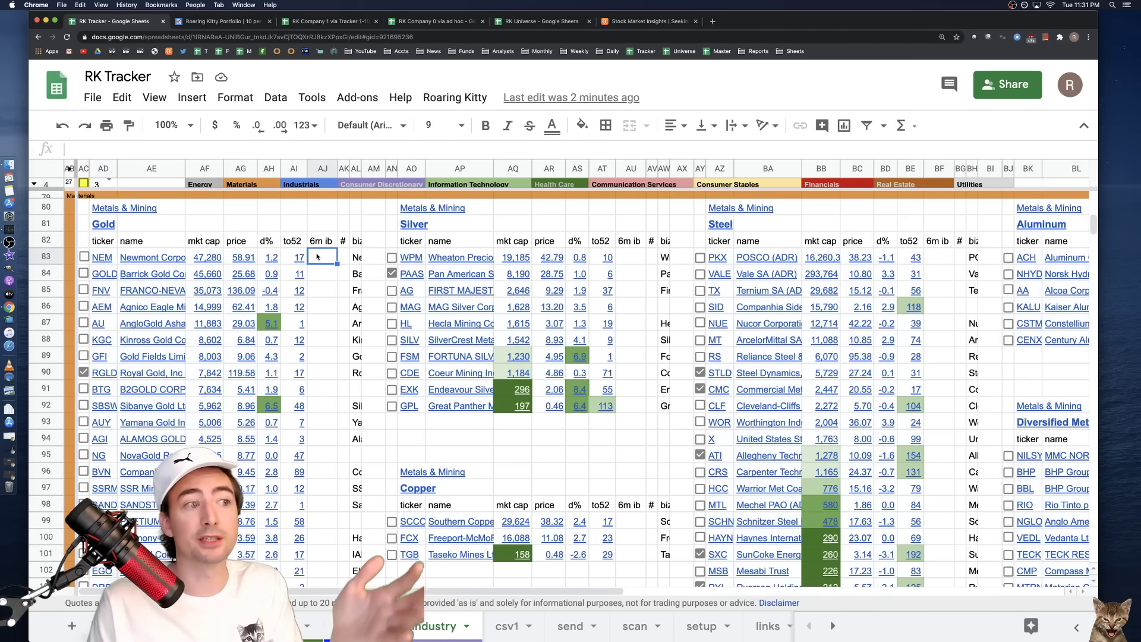
- Examine the Materials tables from Gold down to the start of the Industrials section, and return to the Gold table
scroll(324, 277, down, 3)
scroll(325, 277, down, 10)
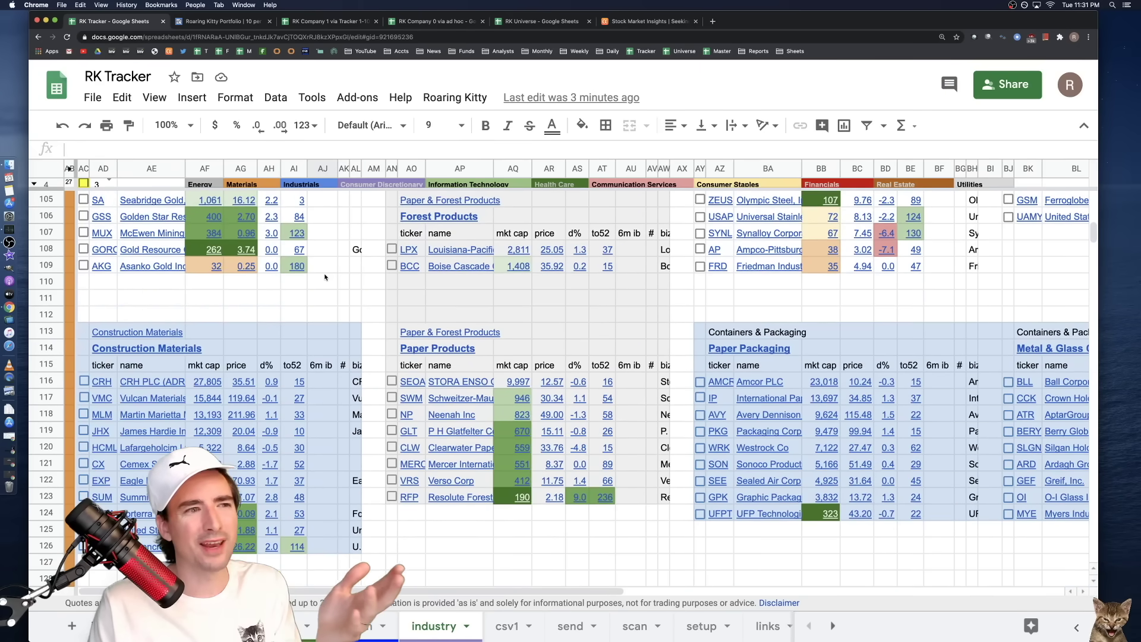
scroll(325, 277, down, 5)
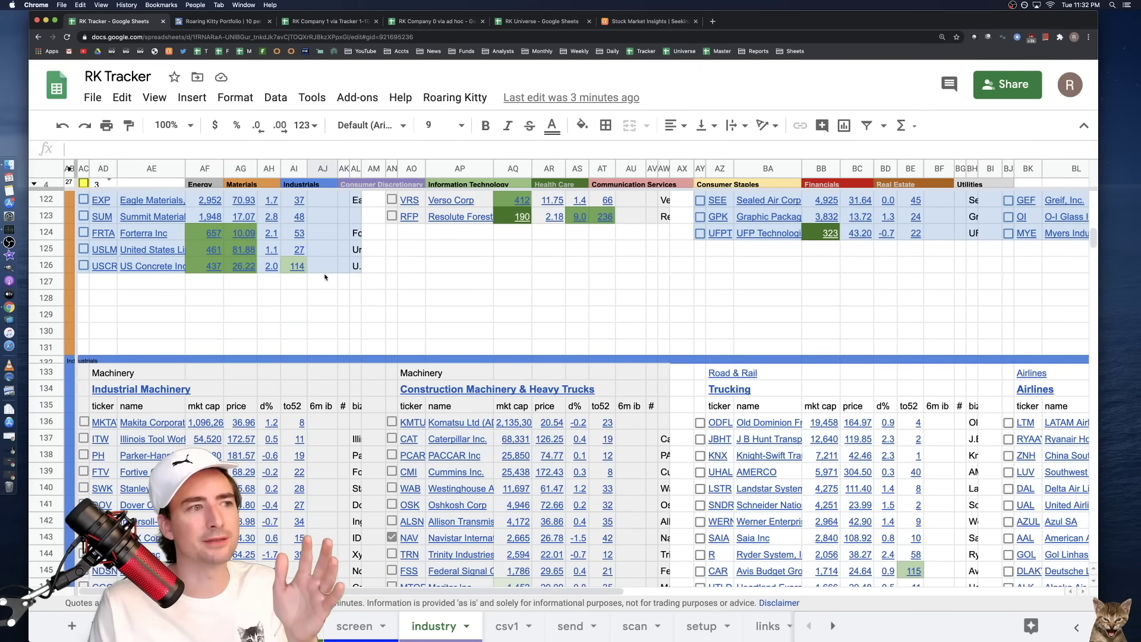
scroll(337, 311, up, 12)
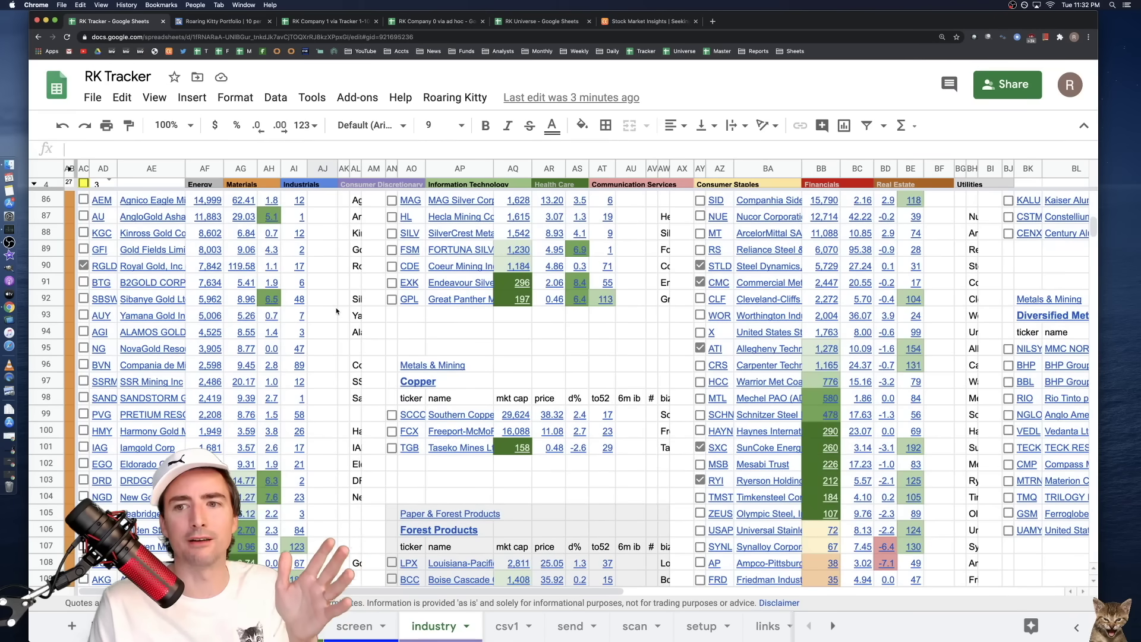
scroll(337, 311, up, 3)
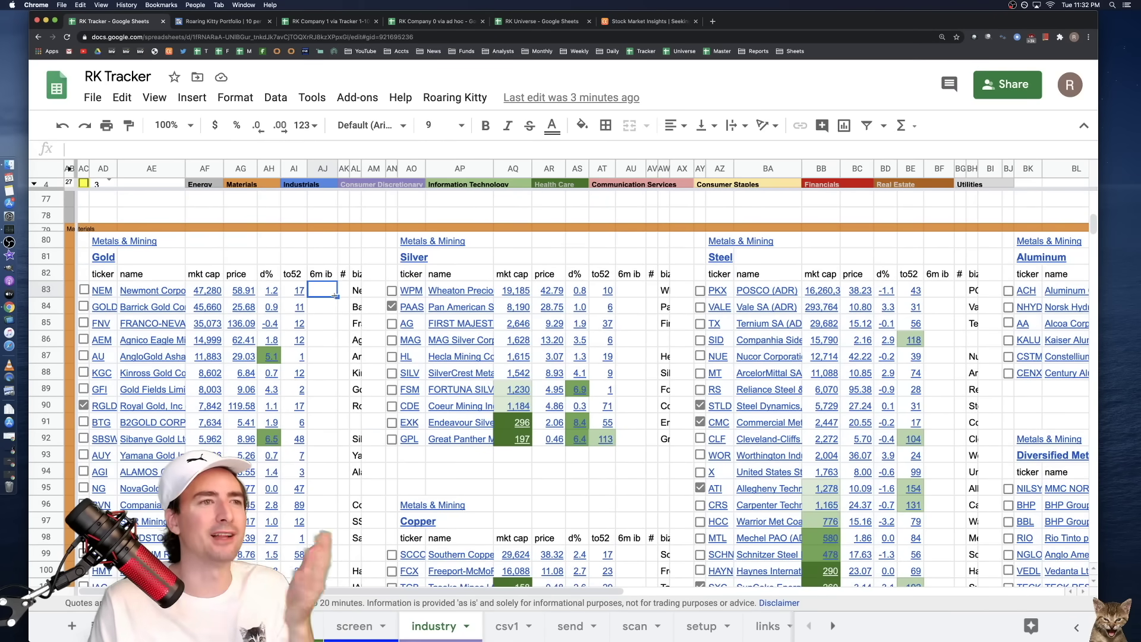
- Inspect Newmont's # cell in the Gold table and read its full business description without changing it
click(345, 292)
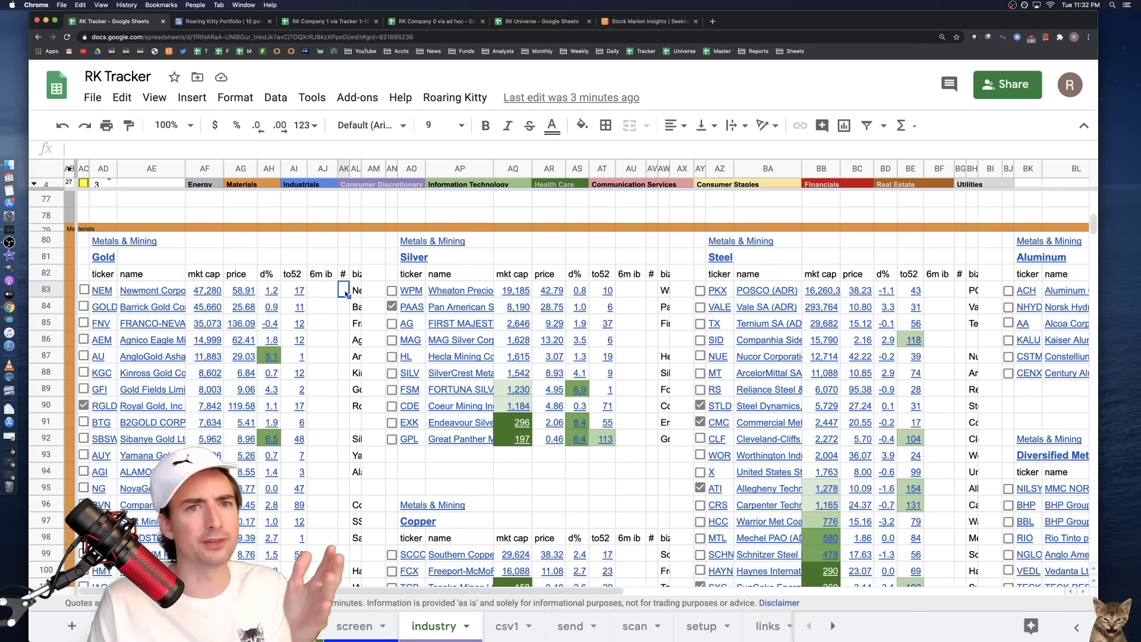
scroll(346, 293, up, 2)
scroll(345, 293, down, 2)
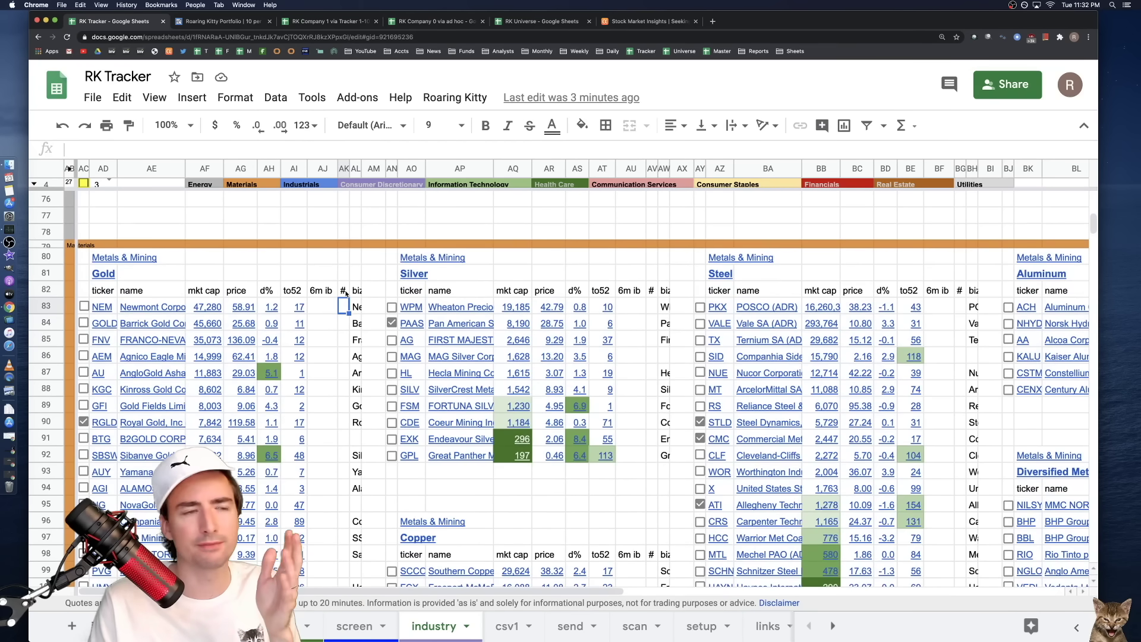
double_click(362, 307)
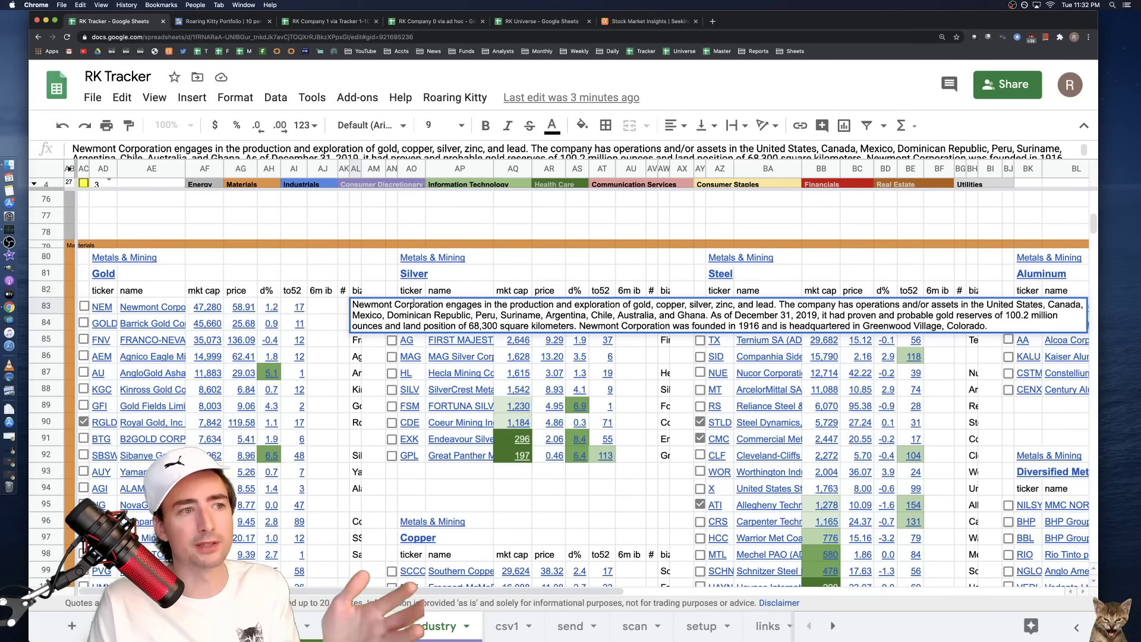
click(311, 307)
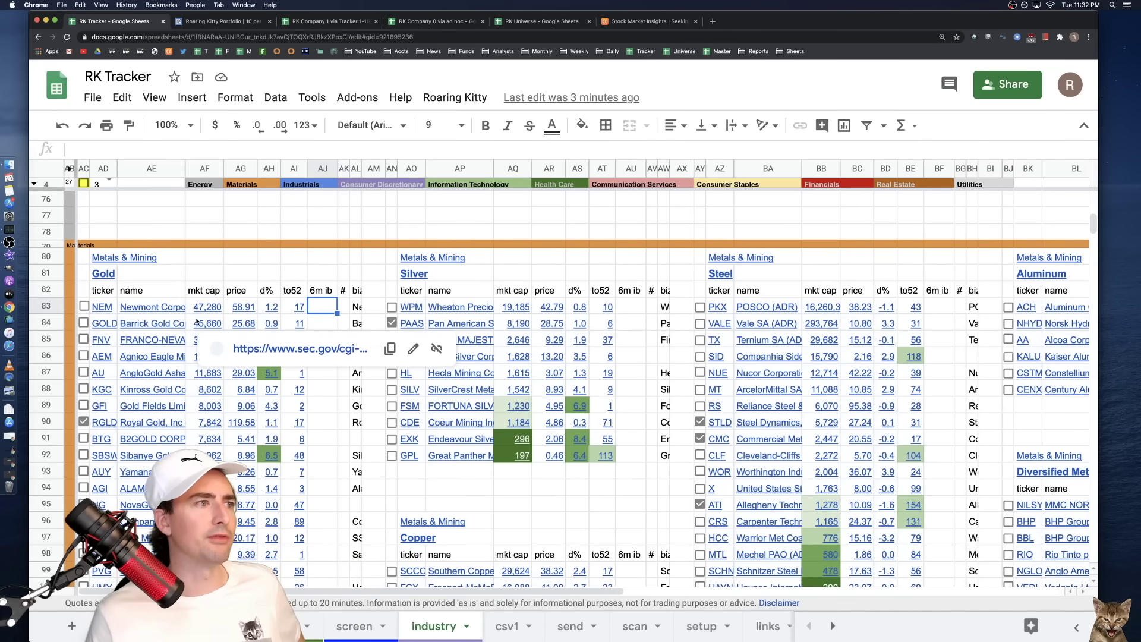
- Inspect the links behind Newmont's ticker, name, market cap, price, d% and to52 values, plus its 6m ib cell
scroll(197, 321, down, 1)
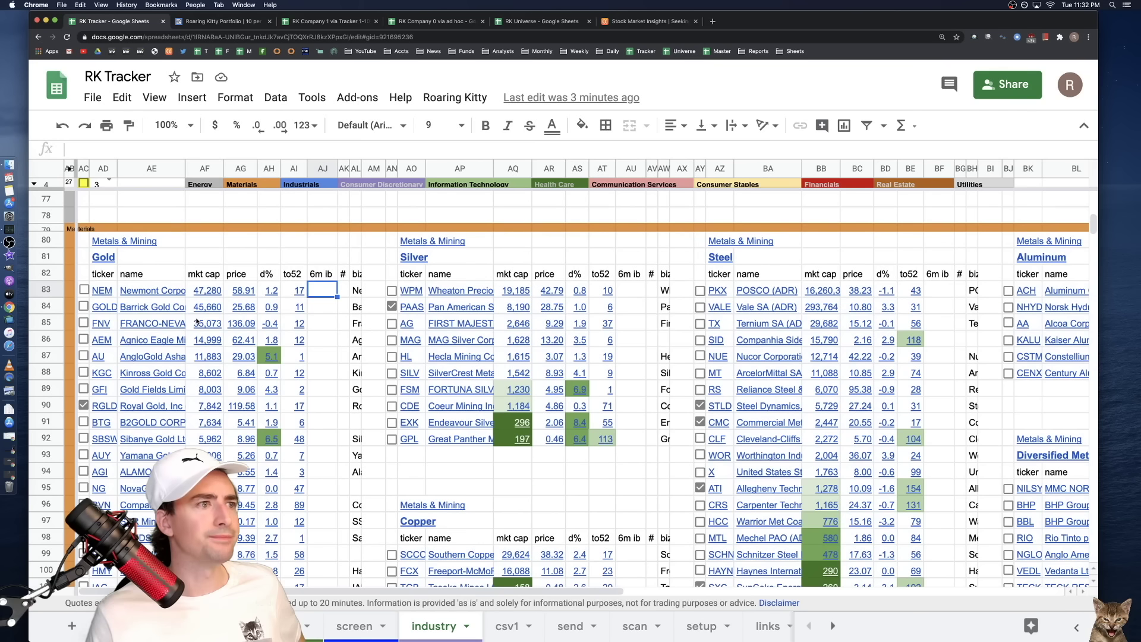
click(103, 290)
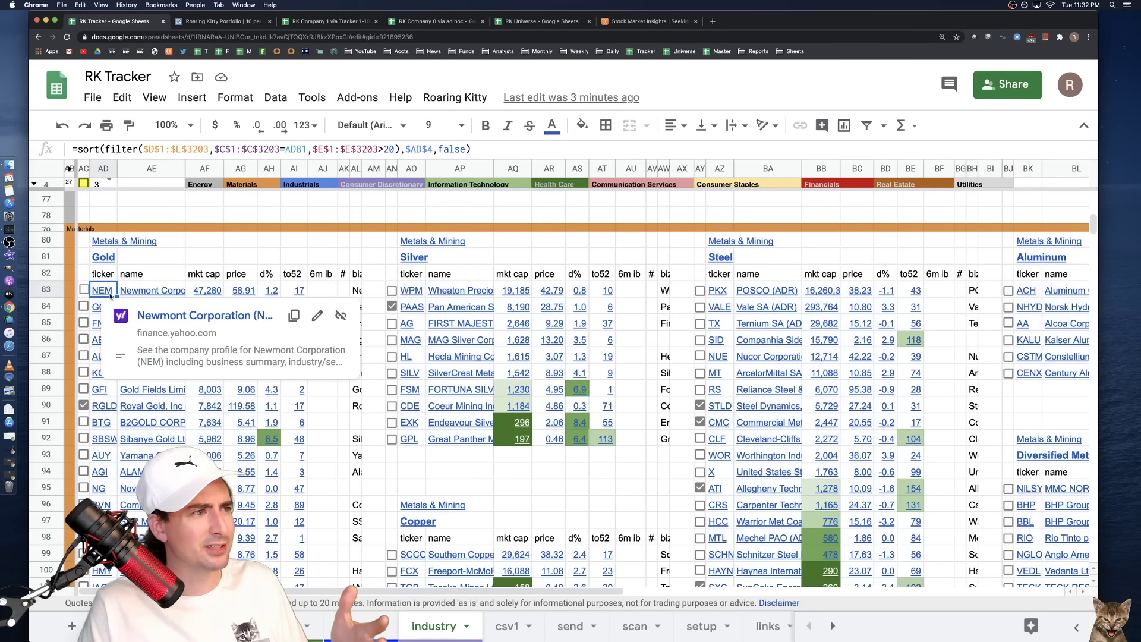
click(146, 291)
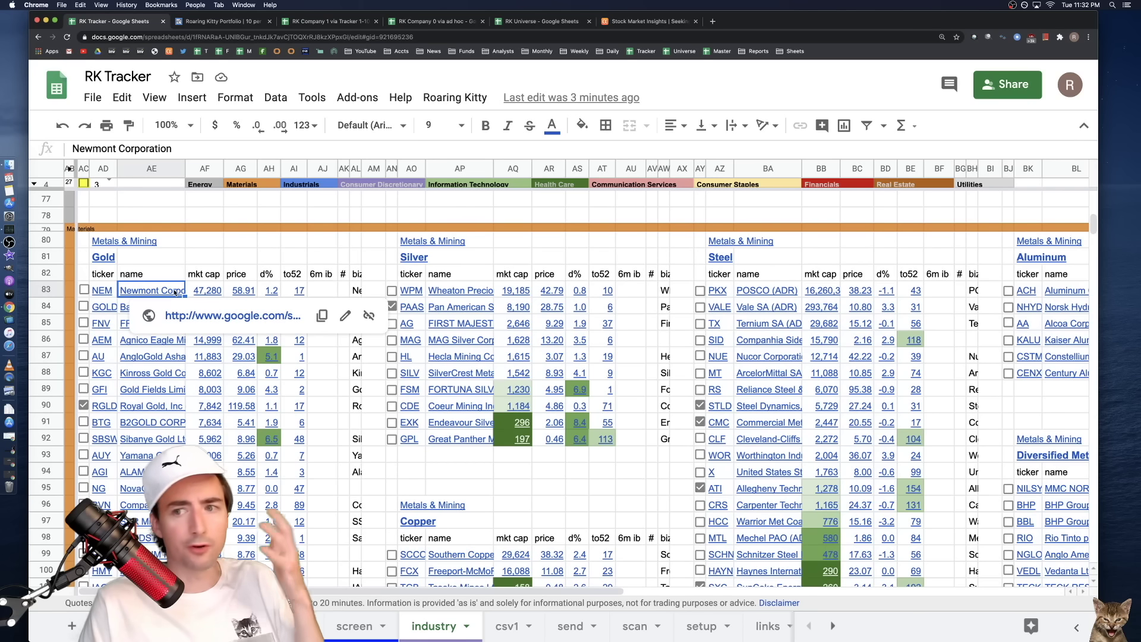
click(209, 290)
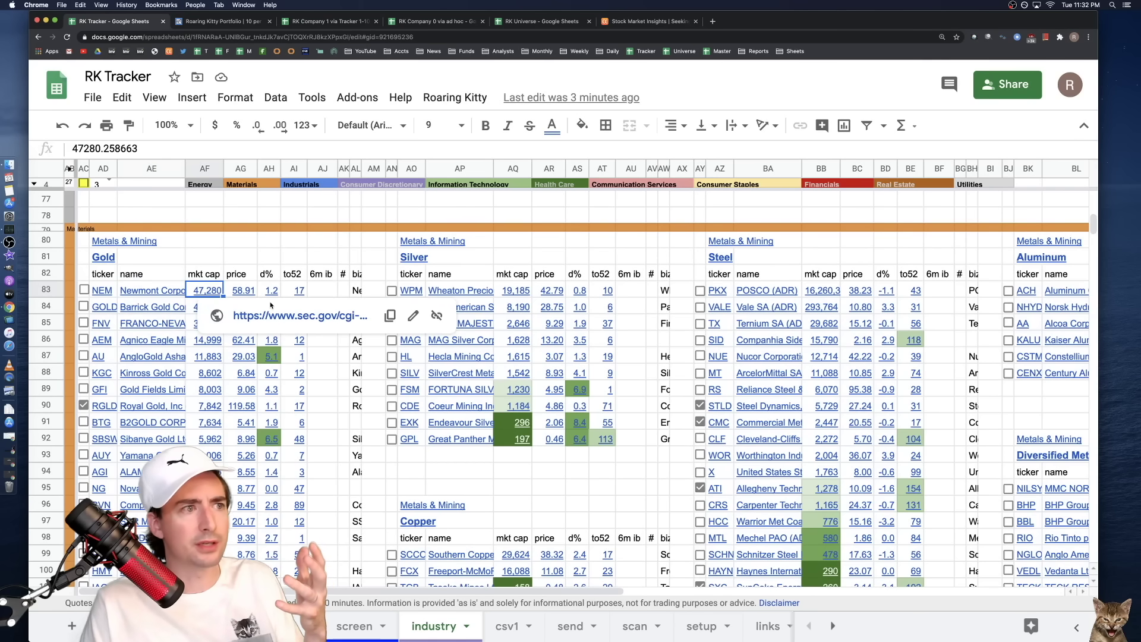
click(244, 290)
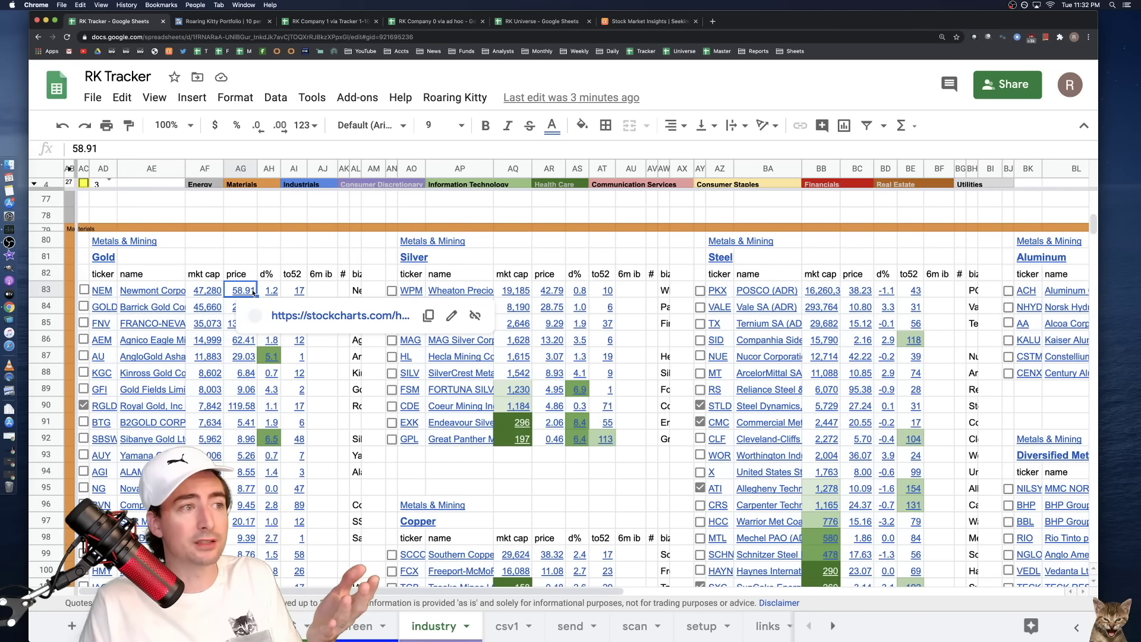
click(271, 290)
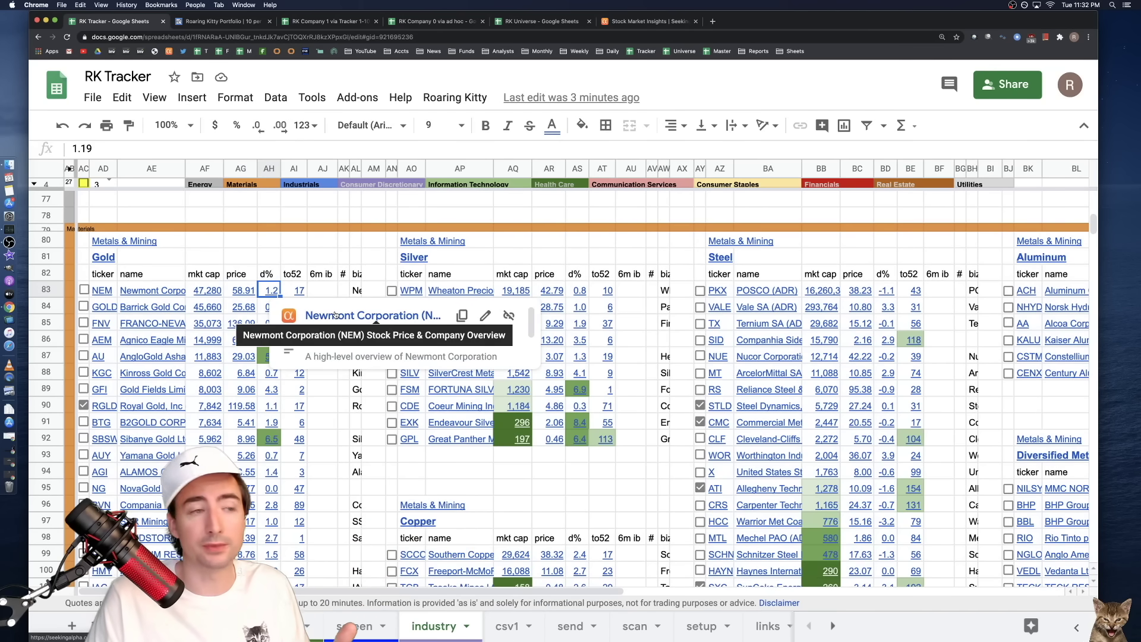
click(300, 291)
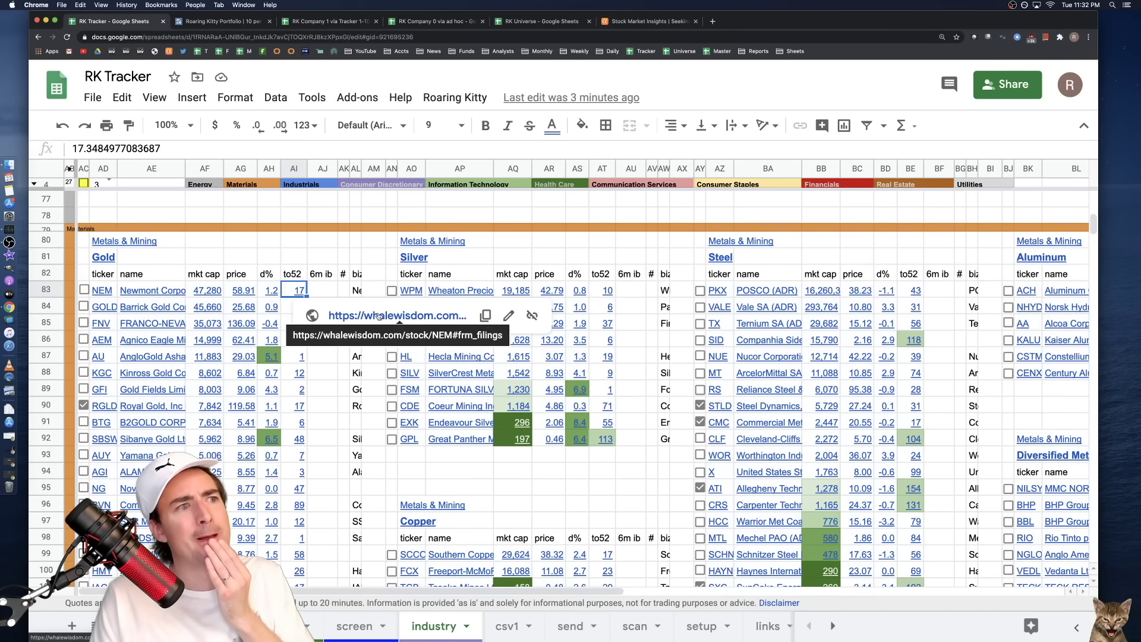
click(334, 291)
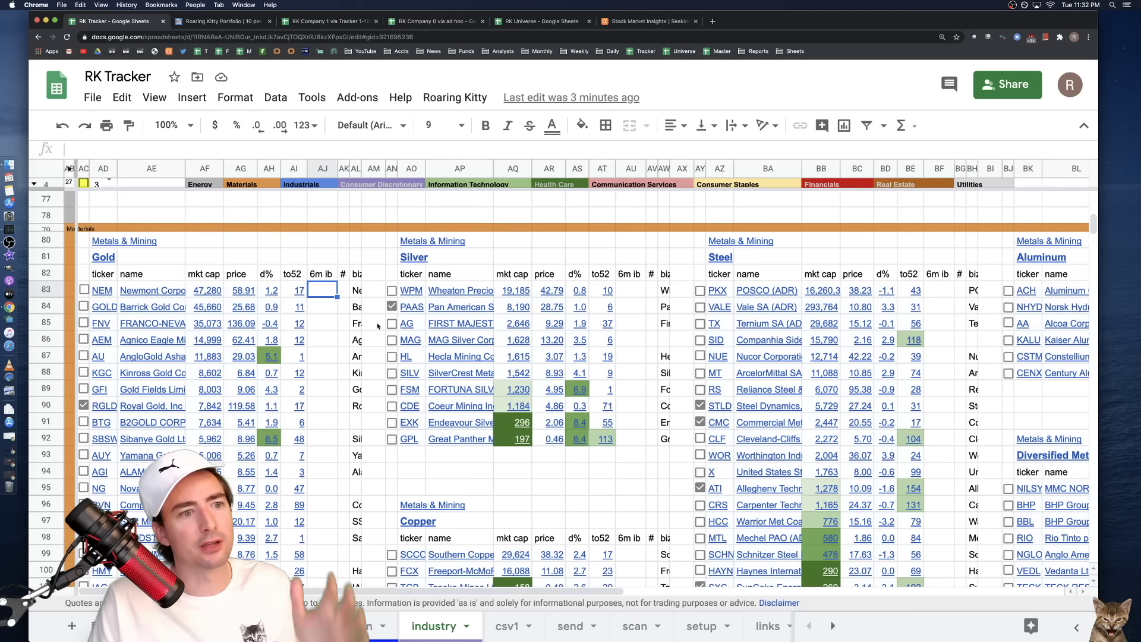
- Sort the company tables by daily change with selector value 5, and return them to market cap order with value 3
click(107, 180)
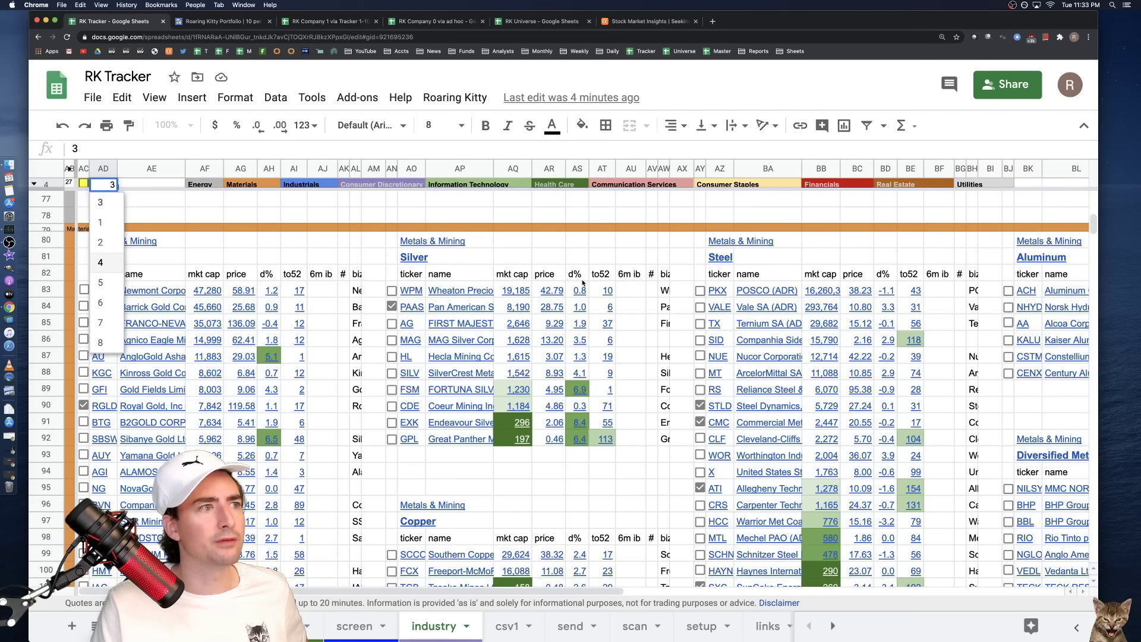
click(101, 283)
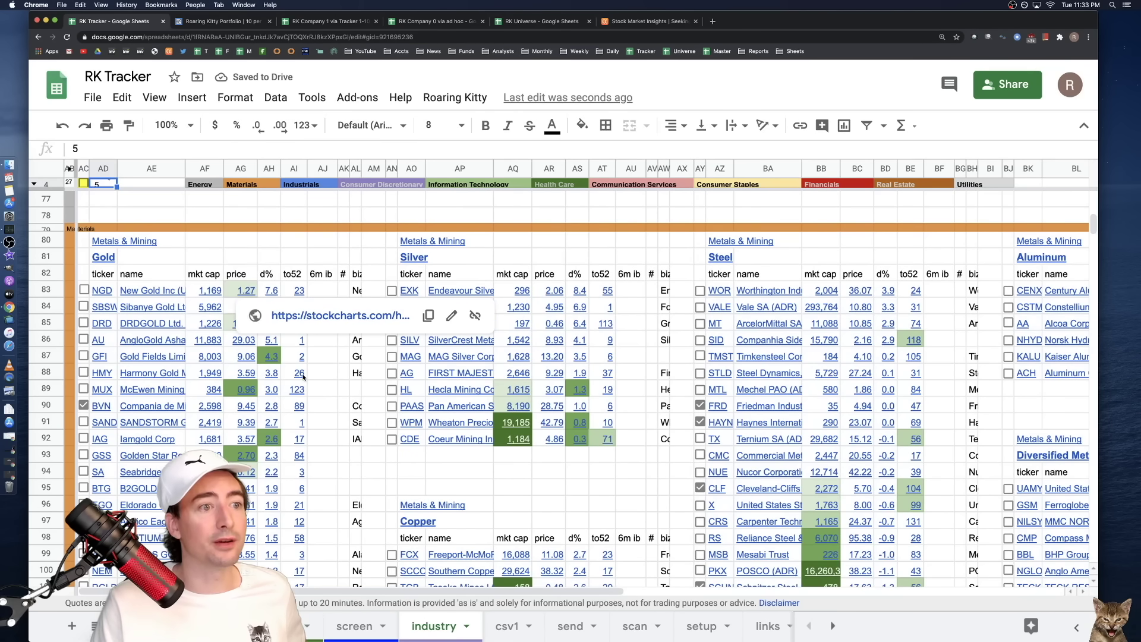
click(347, 405)
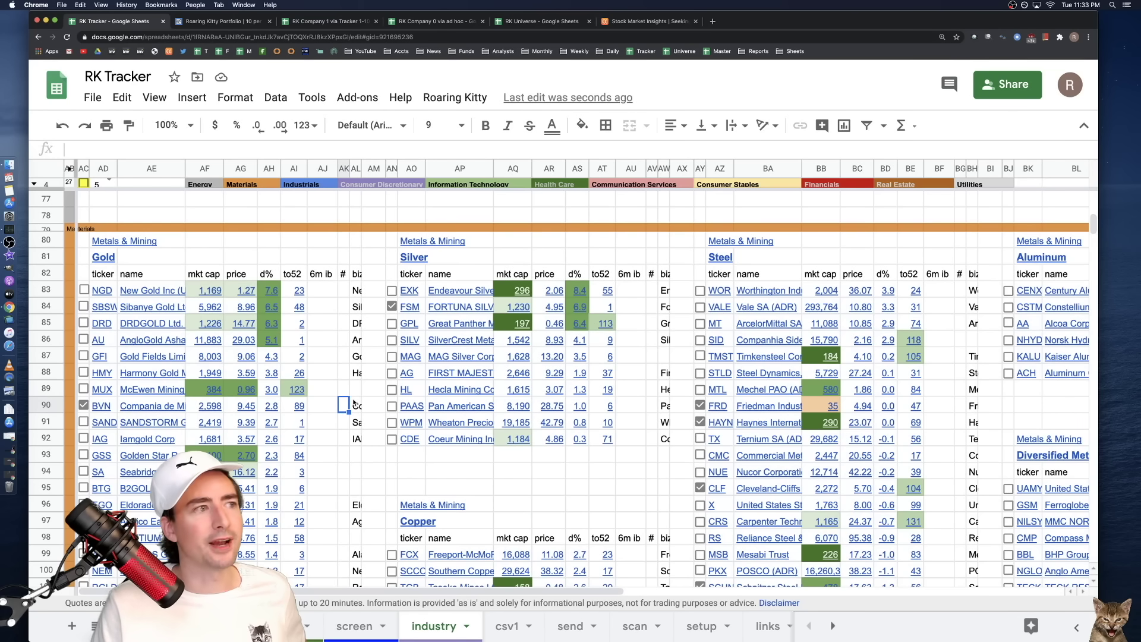
scroll(368, 368, down, 2)
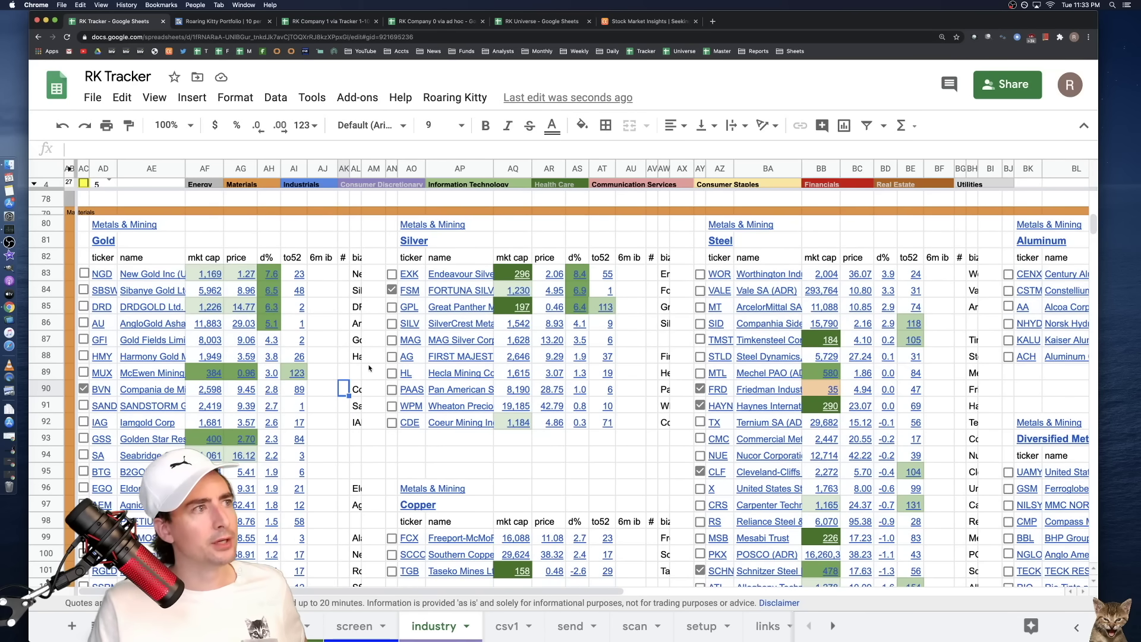
click(106, 182)
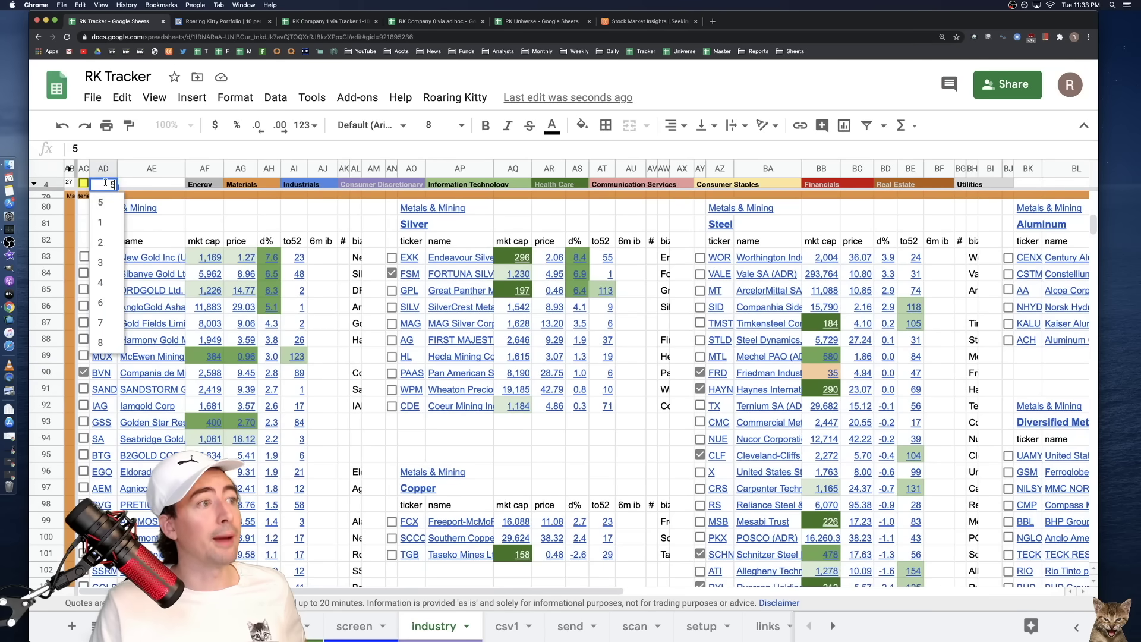
click(110, 264)
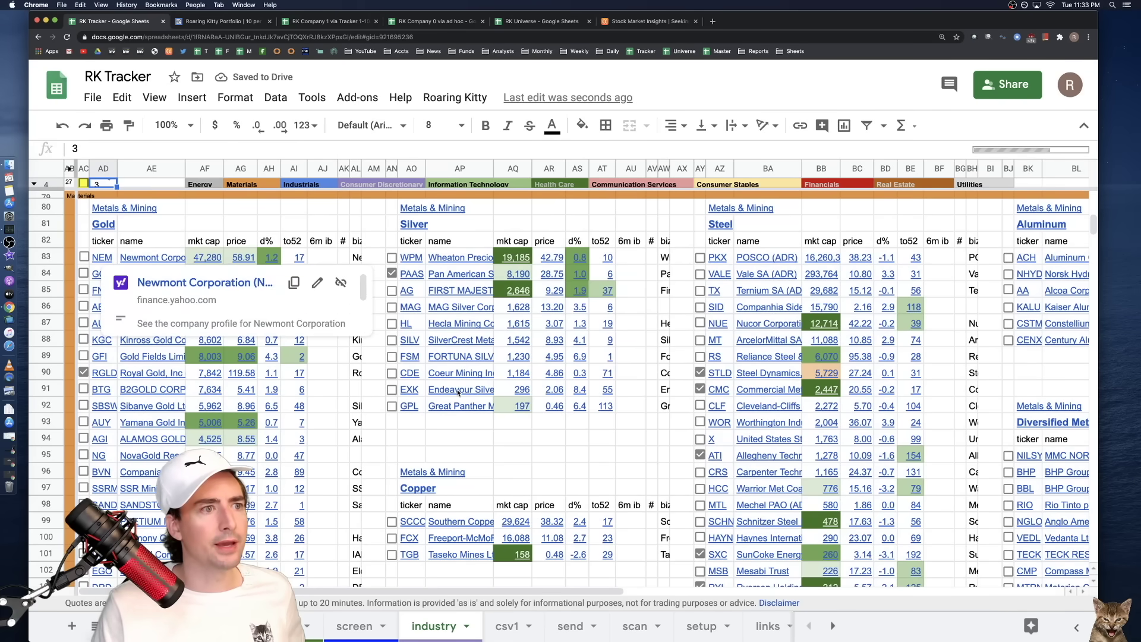
- Open the StockCharts page linked from the Silver heading, and close it to return to the tracker
click(418, 225)
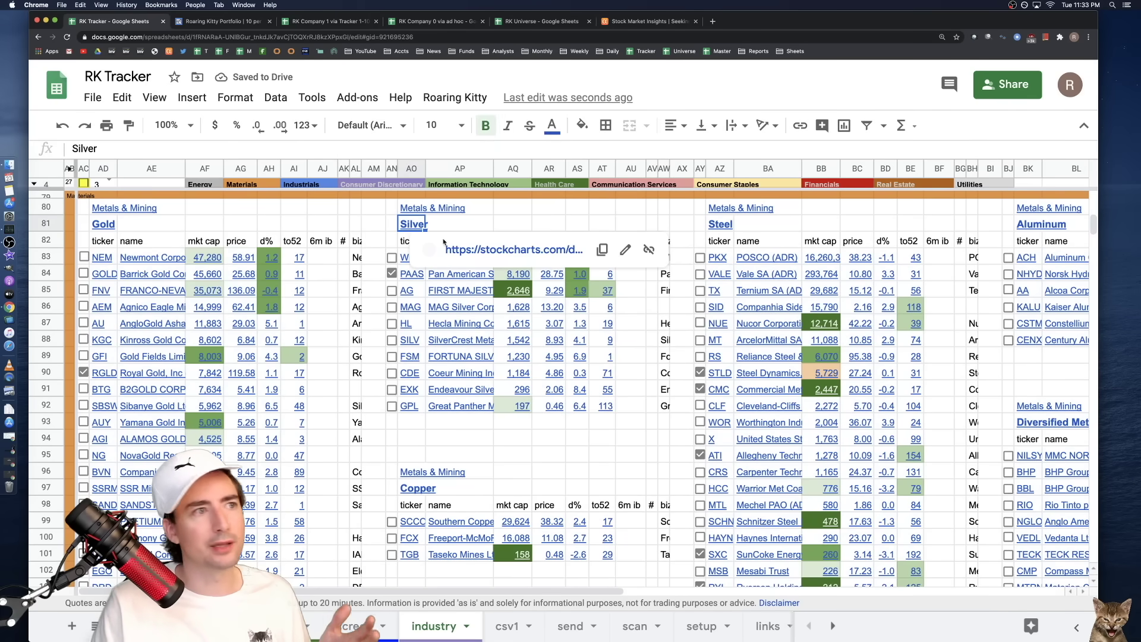
click(493, 251)
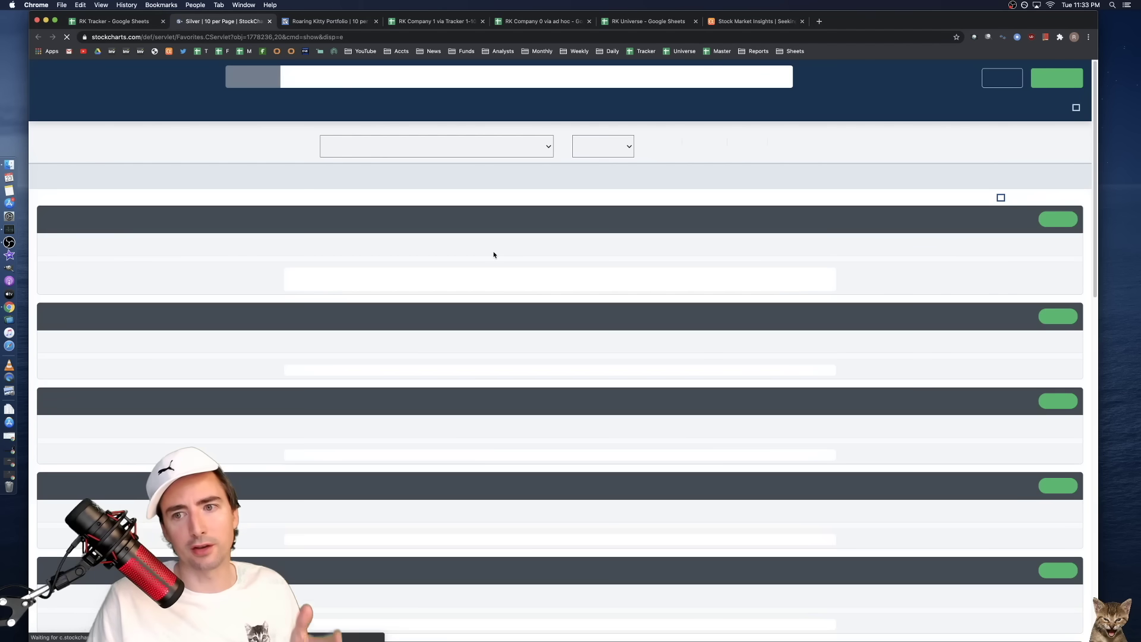
click(269, 22)
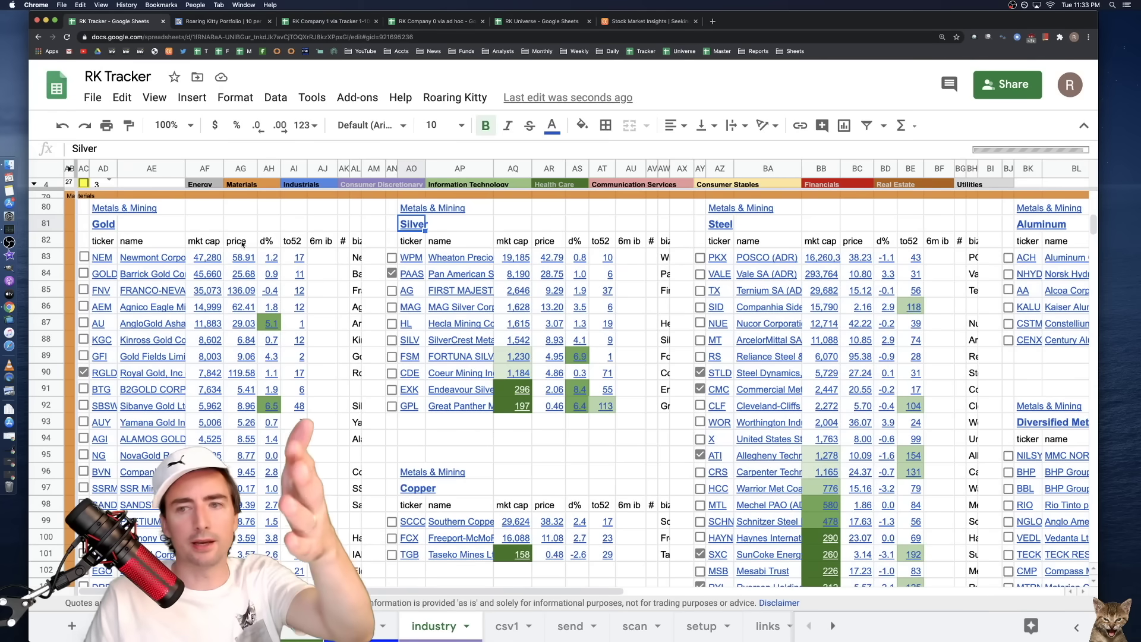
- Jump to the Energy section of the industry sheet through its sector link
click(196, 182)
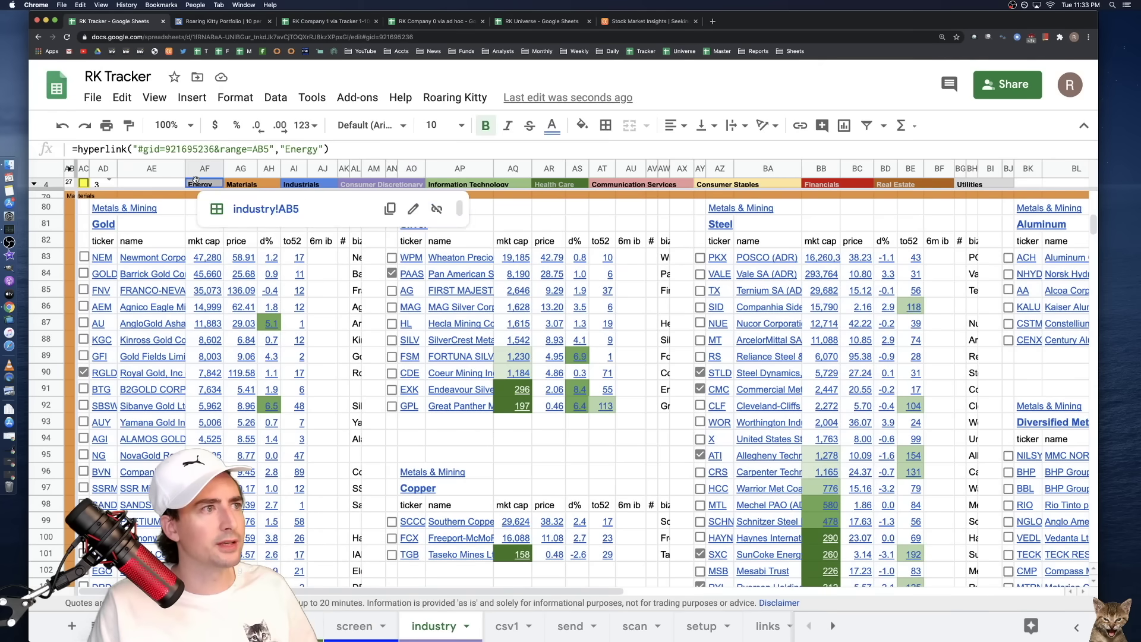
click(256, 210)
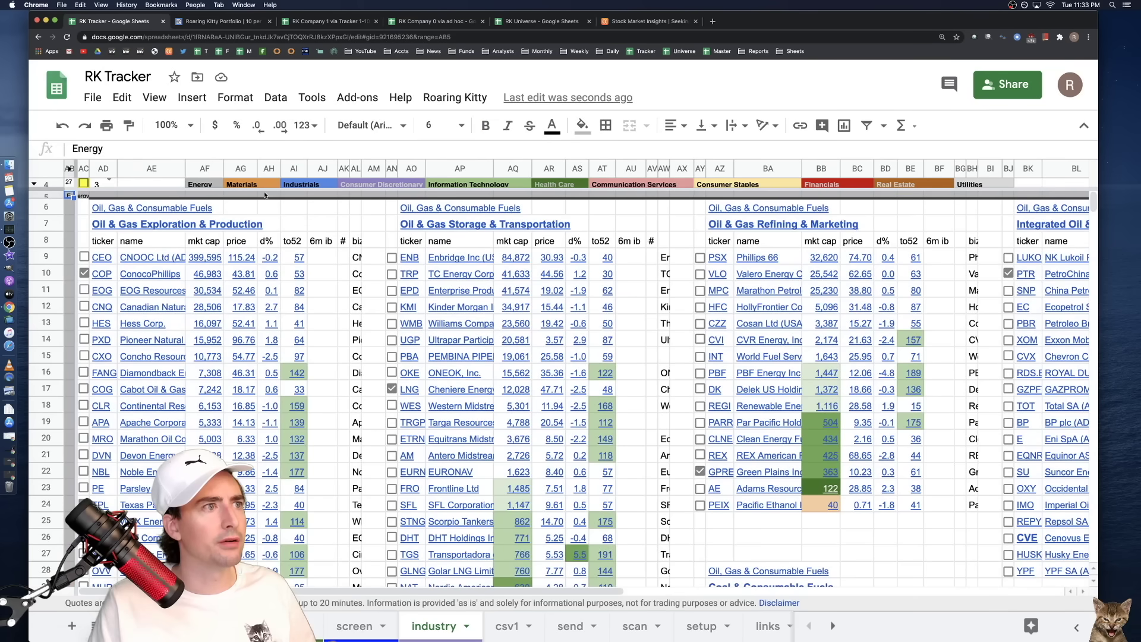
- Inspect the sector links for Industrials, Consumer Discretionary, Real Estate, Financials, Consumer Staples and Communication Services
click(292, 185)
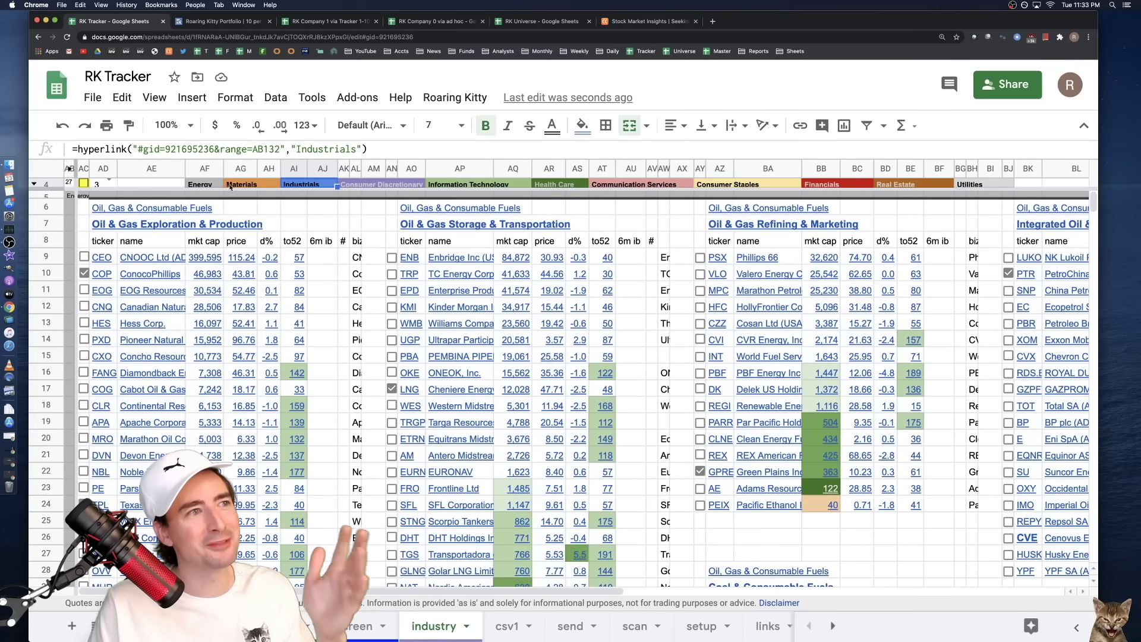
click(358, 186)
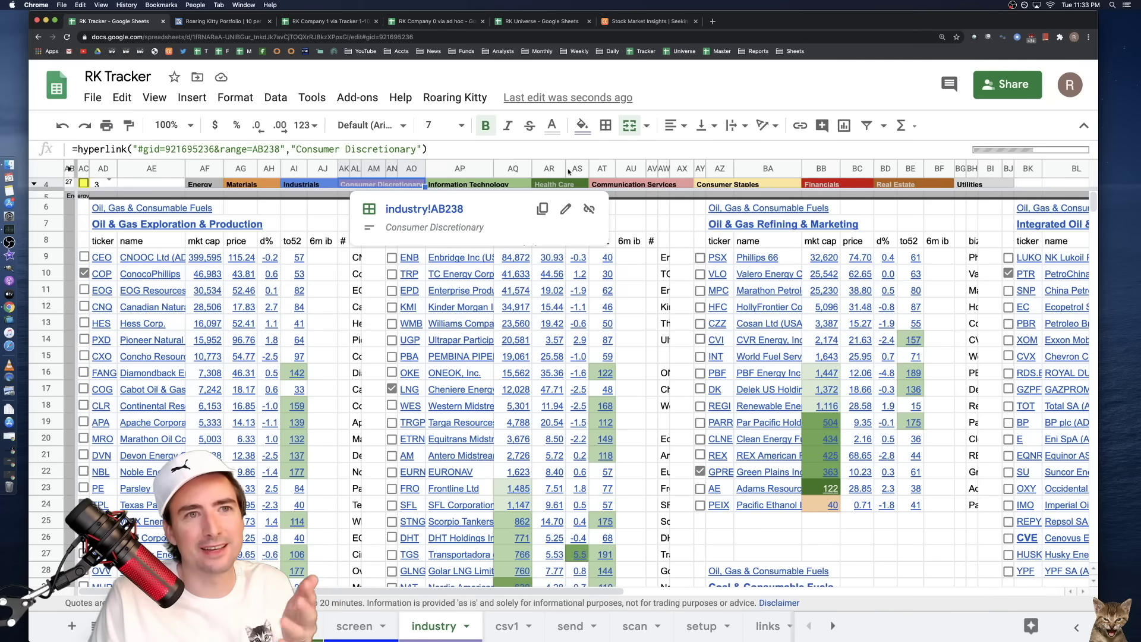
click(905, 185)
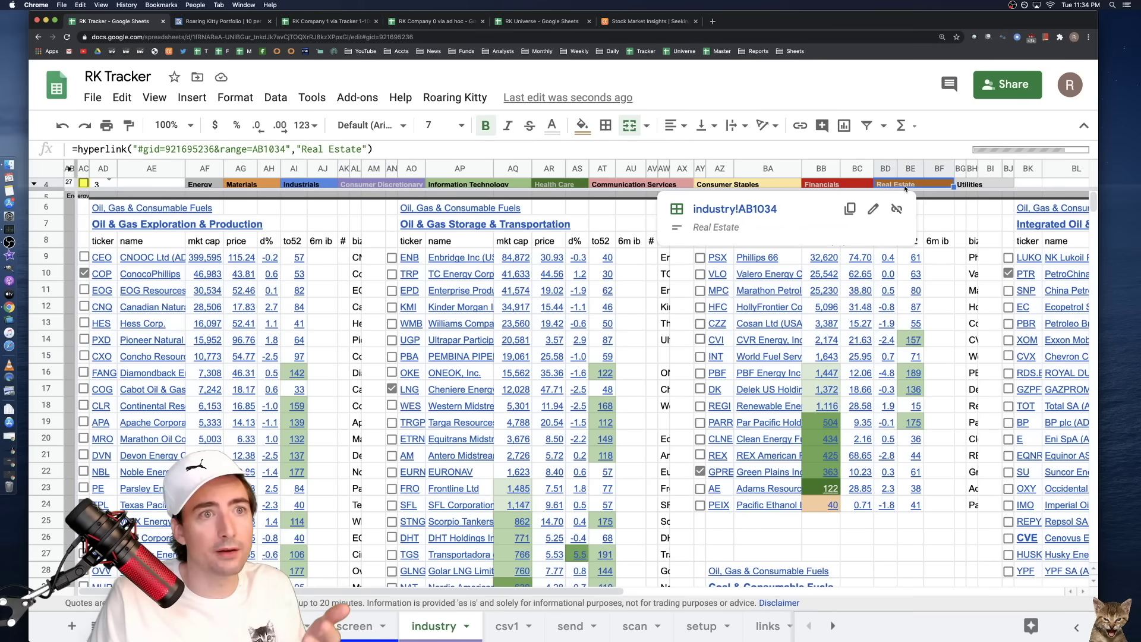
click(844, 185)
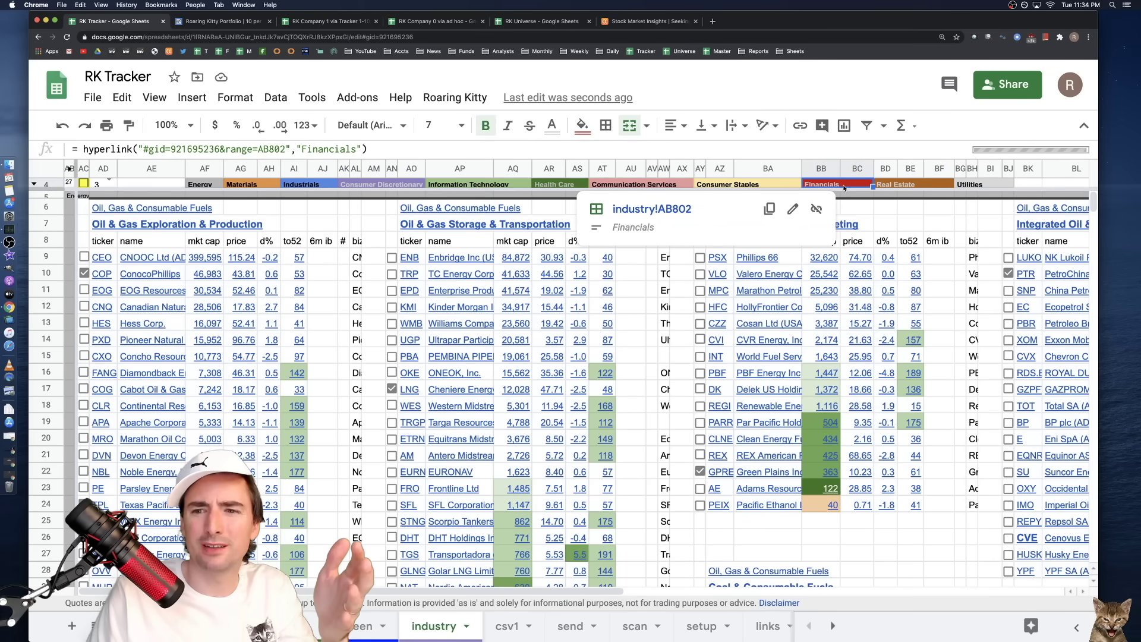
click(734, 186)
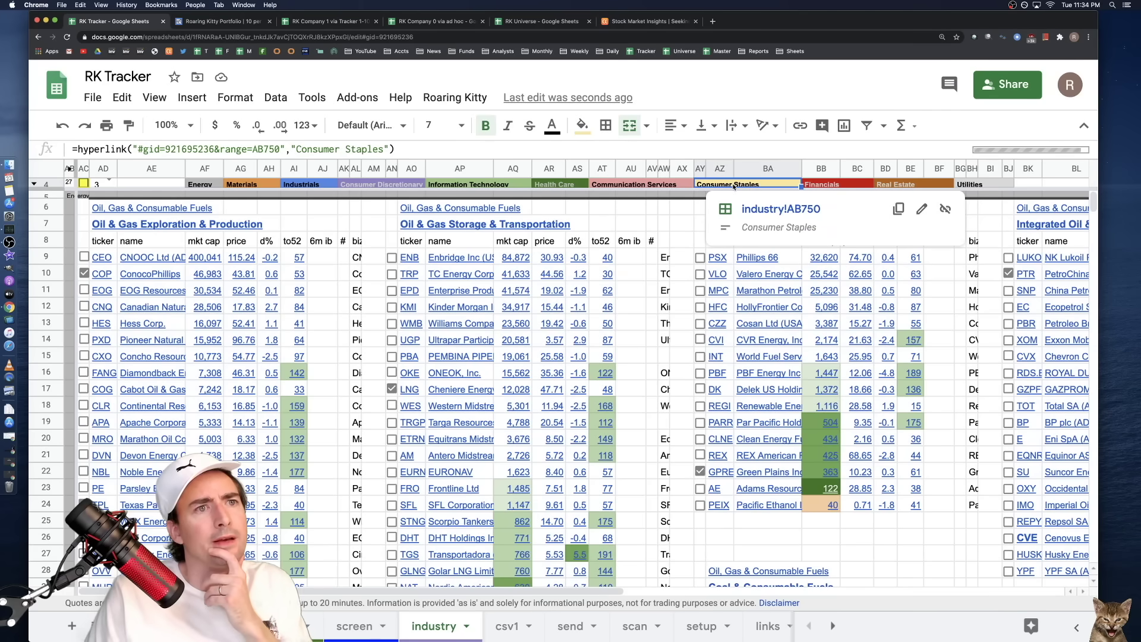
click(661, 186)
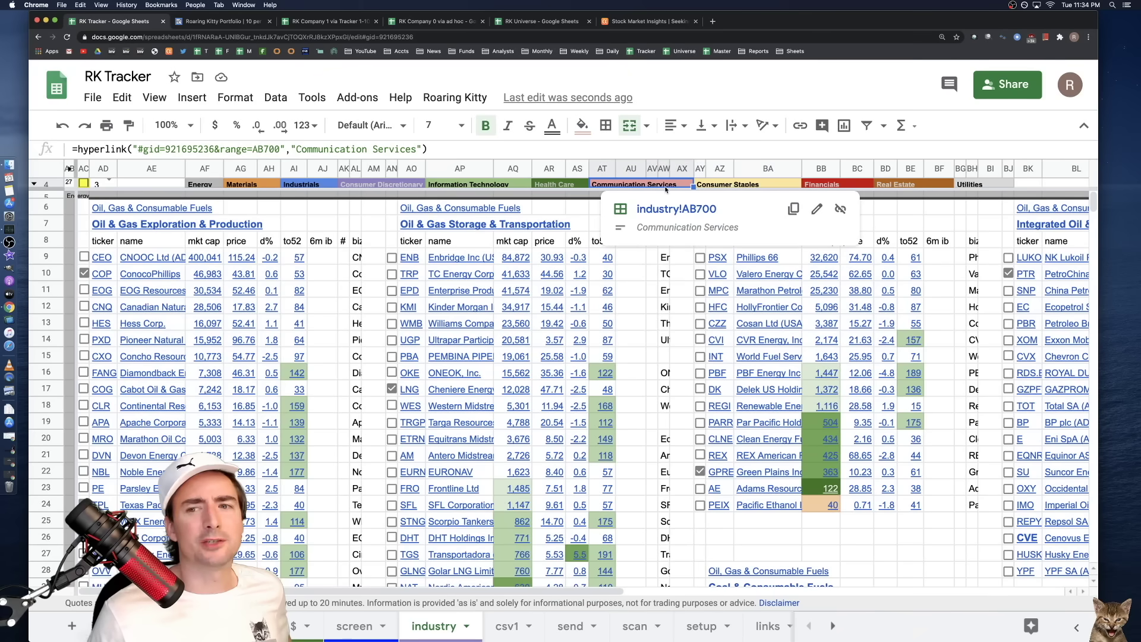
- Jump to the Information Technology section of the industry sheet through its sector link
click(476, 185)
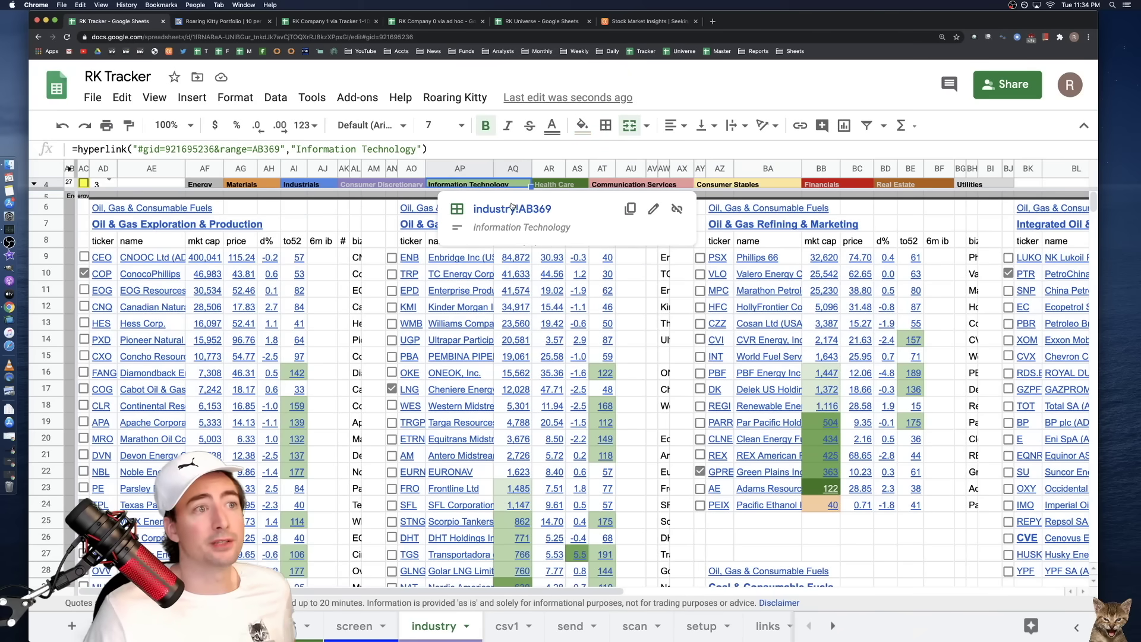
click(511, 207)
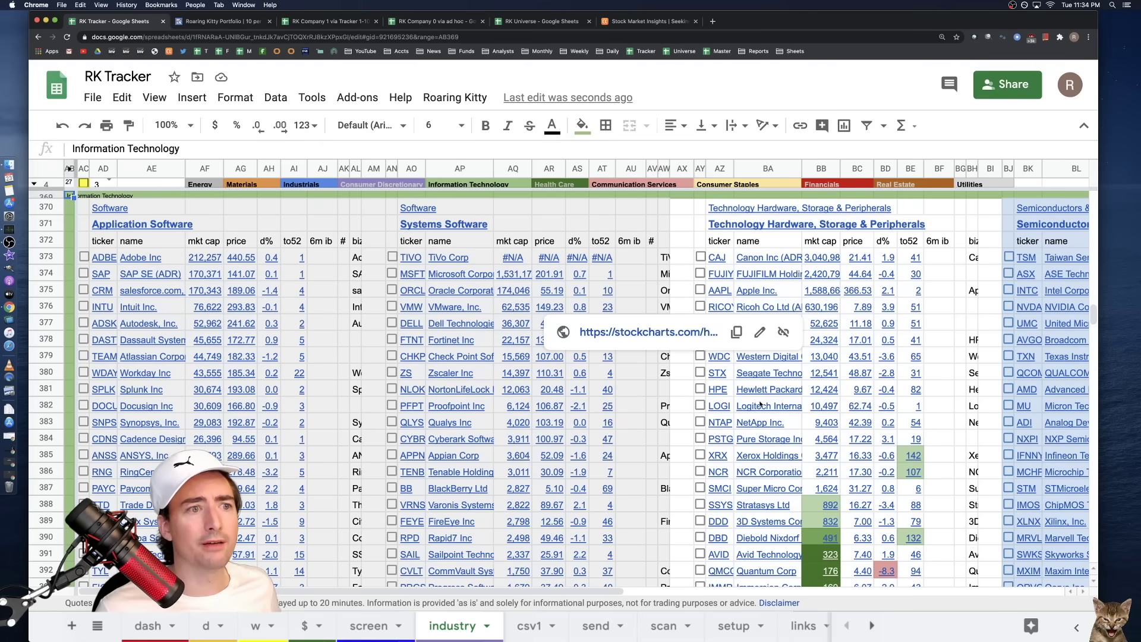
- Look across the Information Technology industry tables, from Application Software through Semiconductors
scroll(760, 405, right, 5)
scroll(651, 355, right, 3)
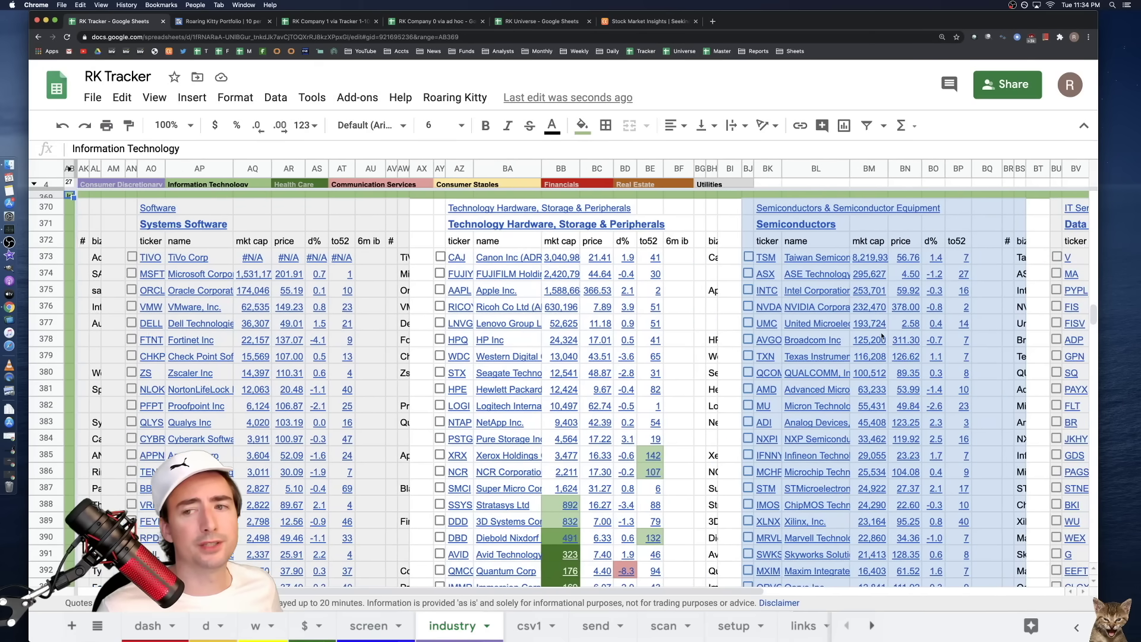
scroll(878, 338, left, 8)
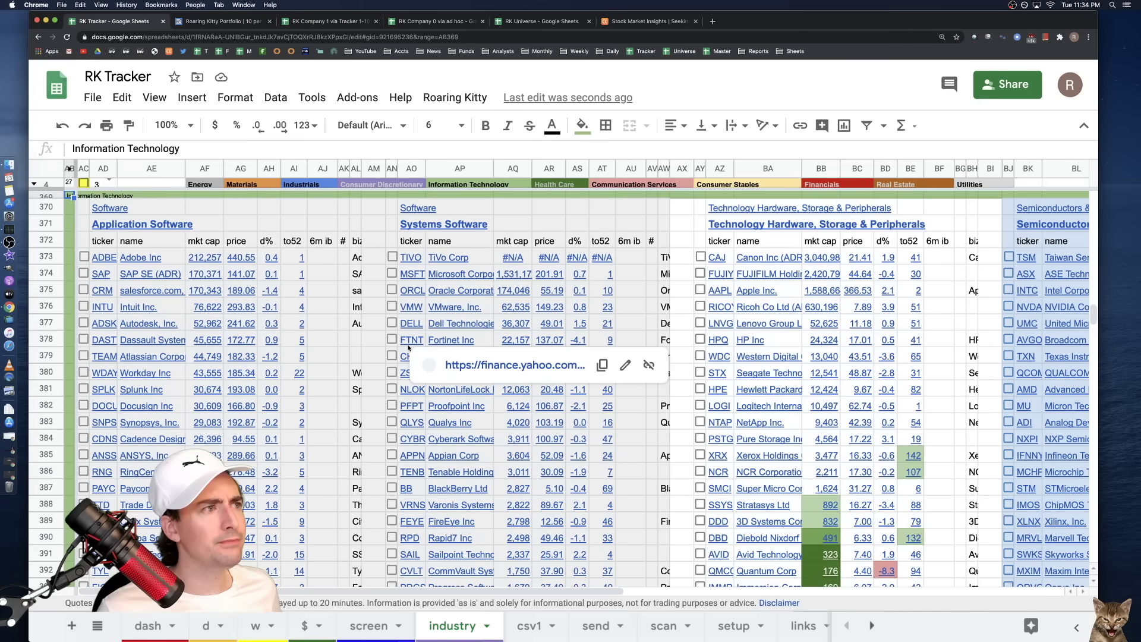
click(433, 324)
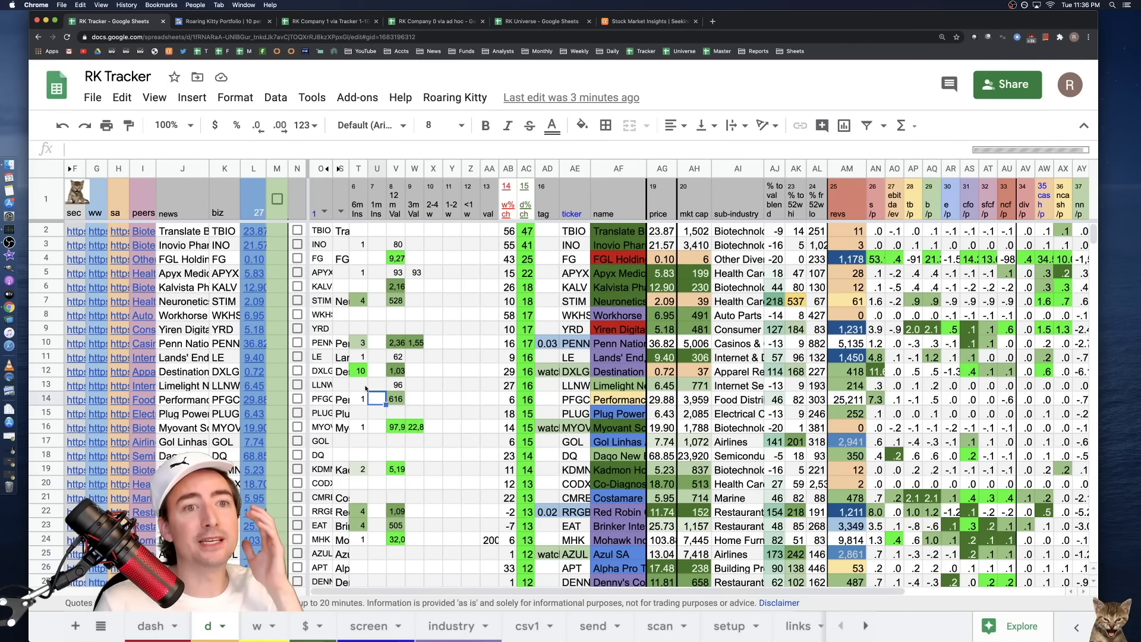
- On the d sheet, examine the formula behind the company list, the ranked rows and the colored company names
click(325, 235)
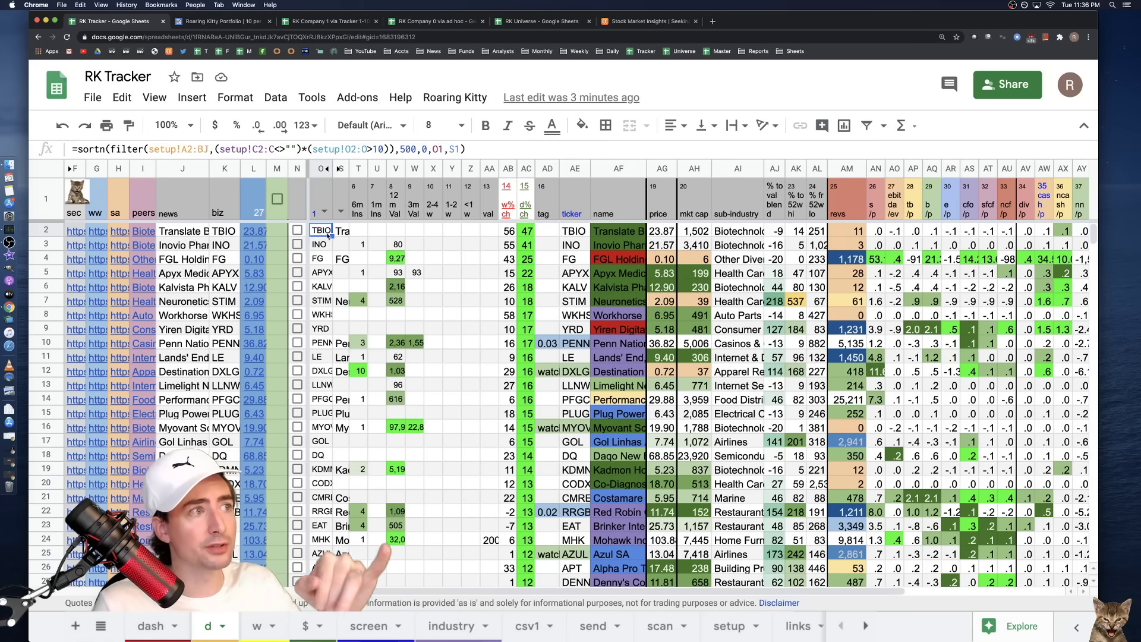
double_click(322, 232)
click(371, 274)
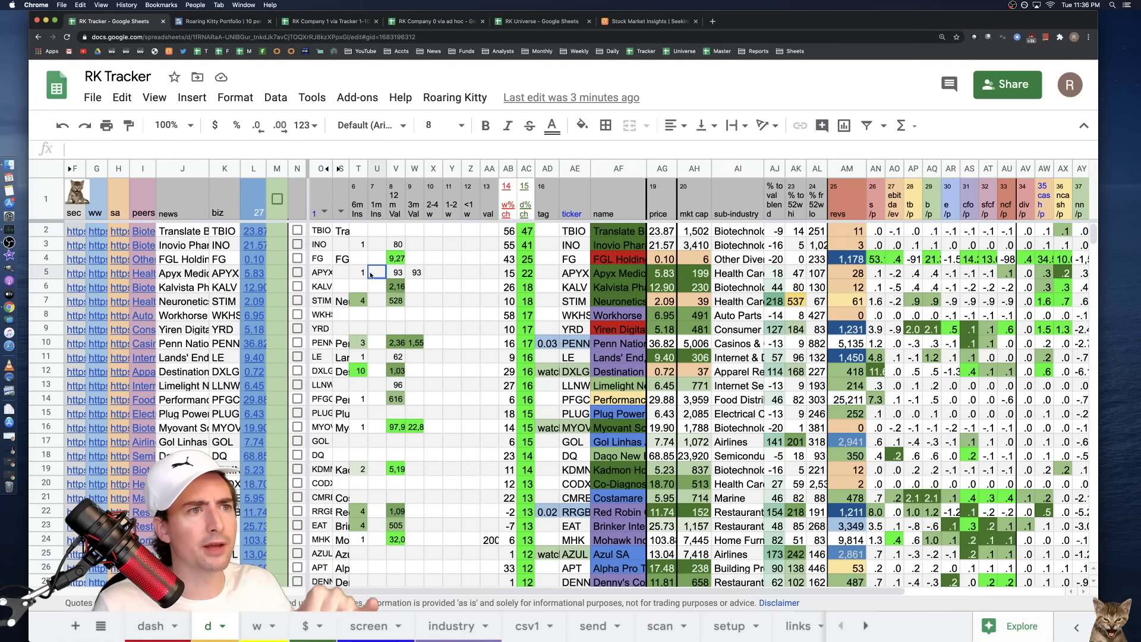
scroll(497, 279, down, 10)
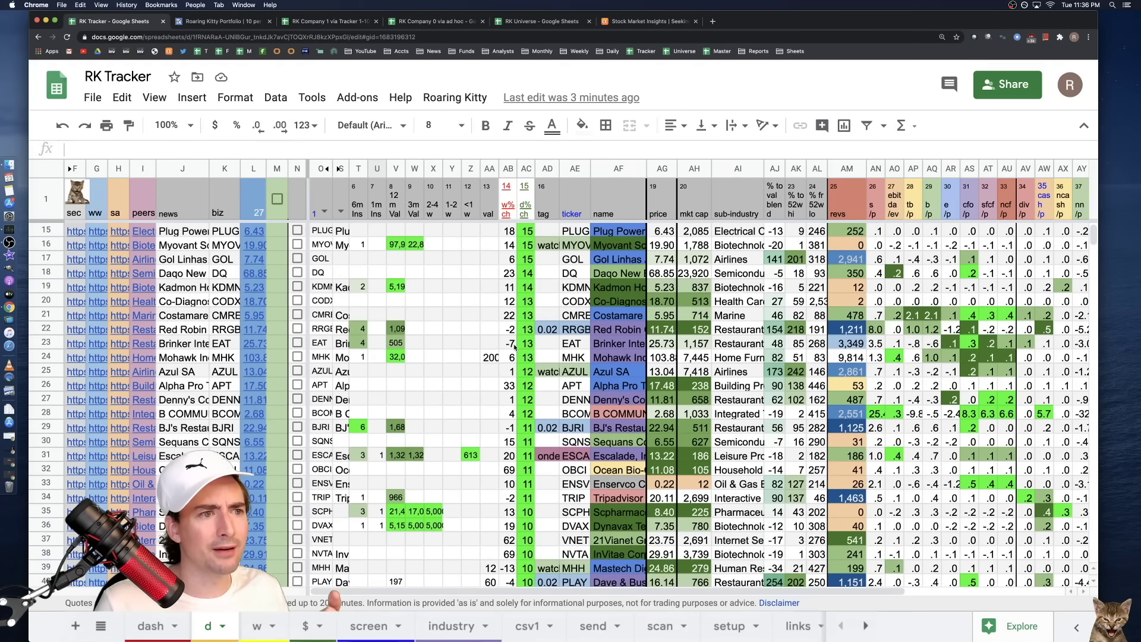
scroll(514, 346, up, 10)
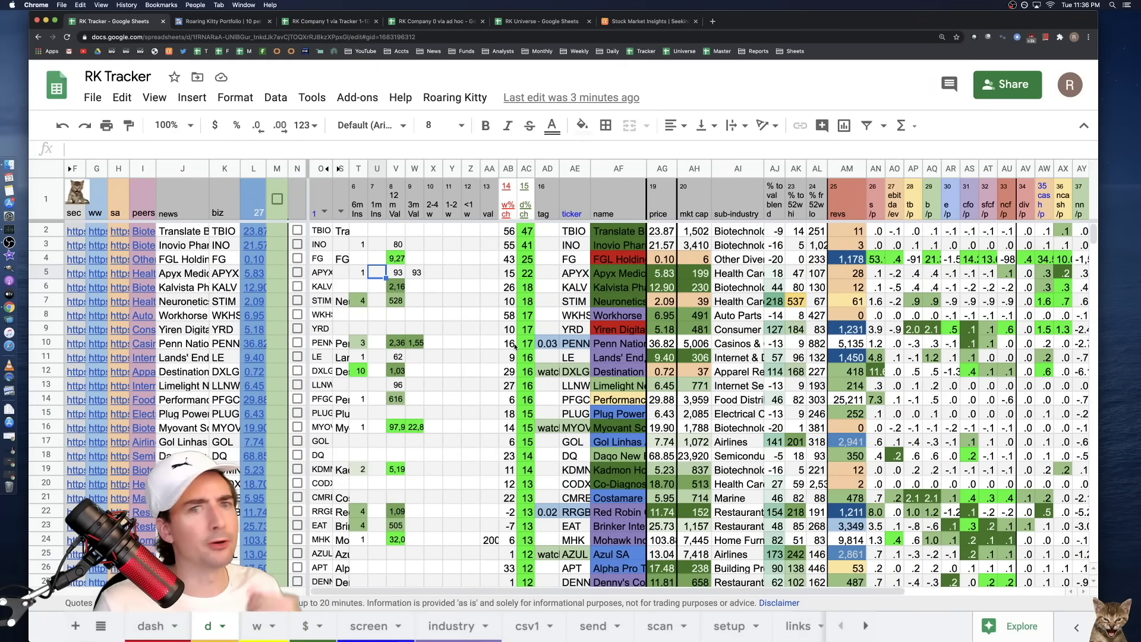
click(465, 327)
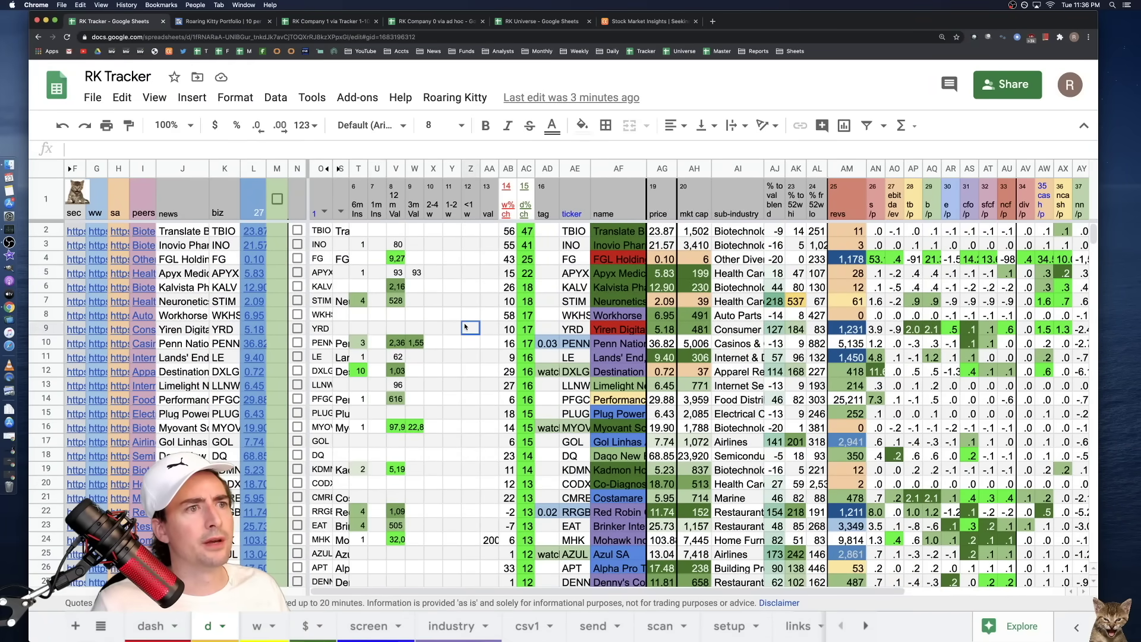
click(621, 297)
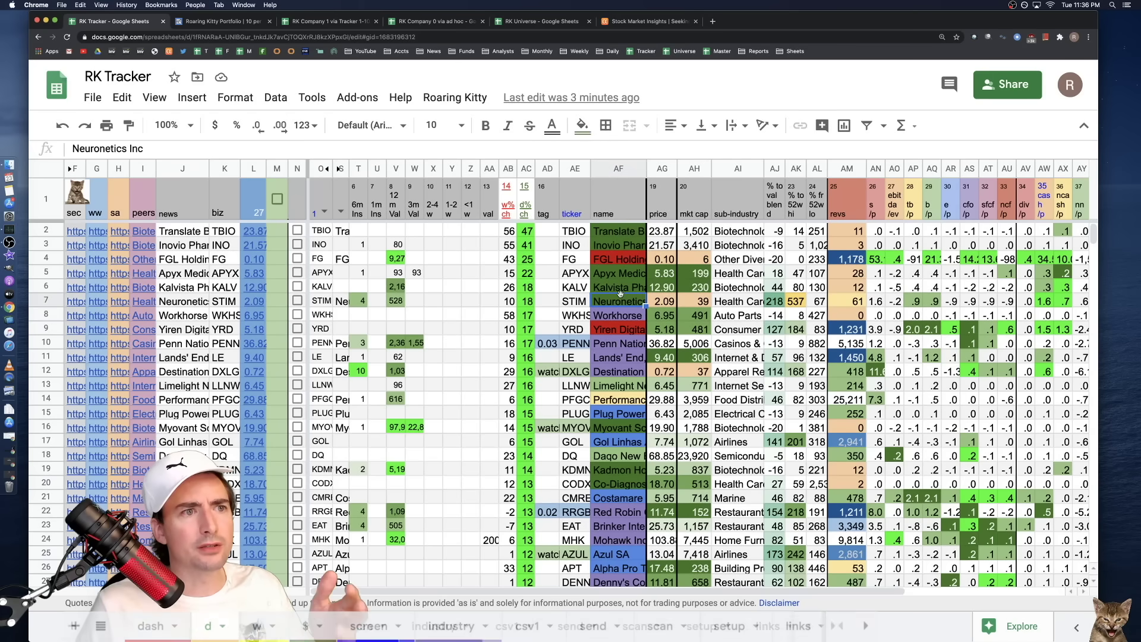
click(620, 288)
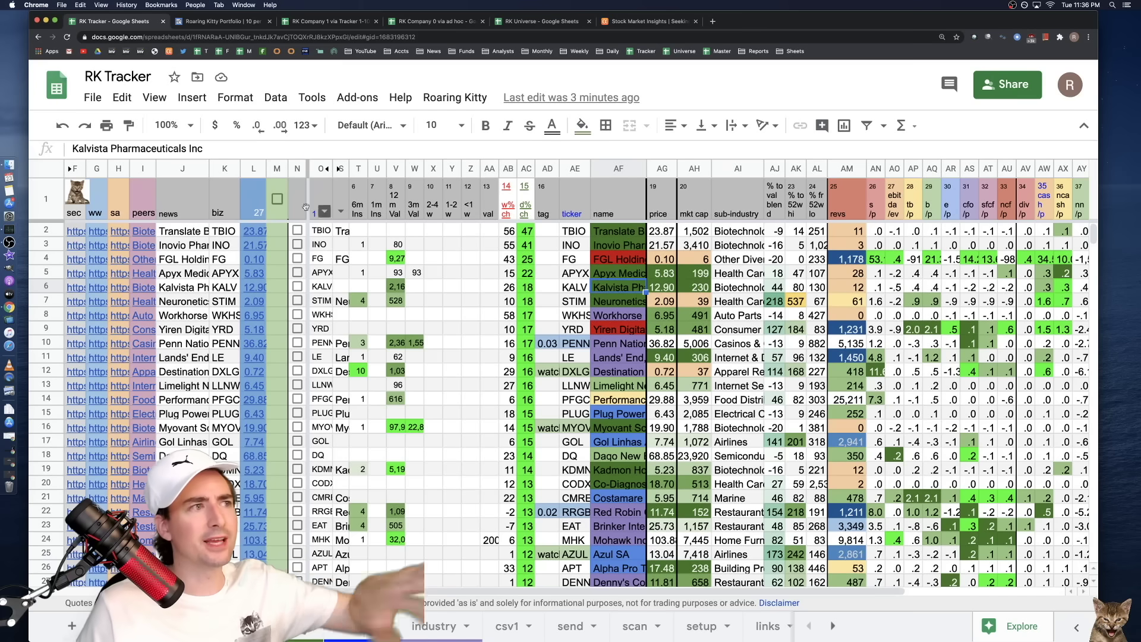
- Inspect the StockCharts price links and the Yahoo Finance biz link for the first two companies
click(252, 232)
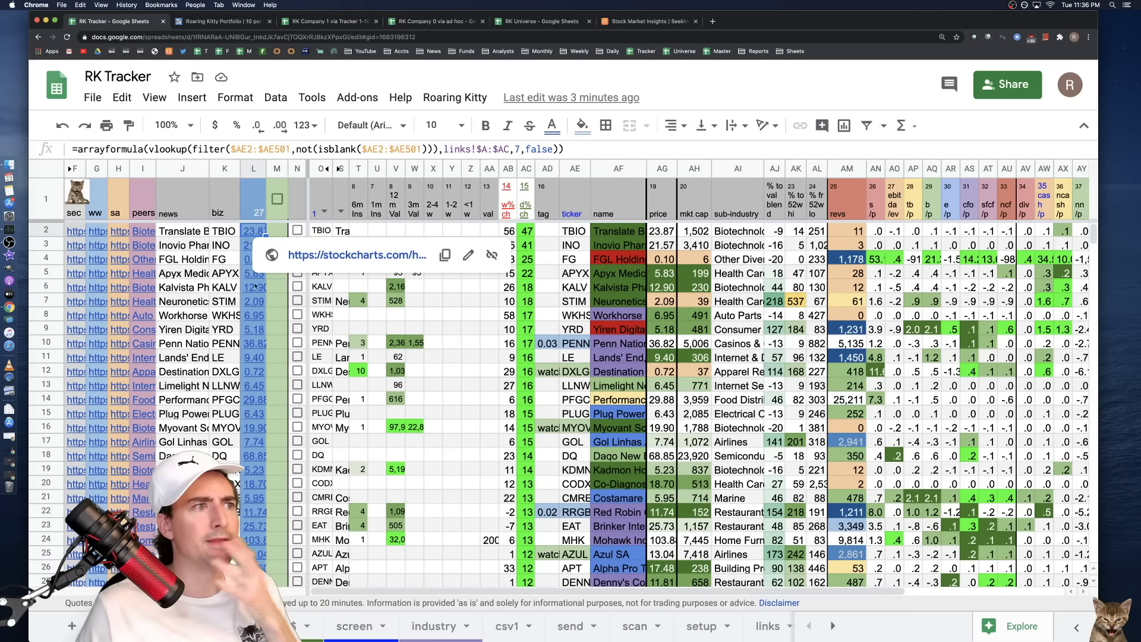
click(247, 245)
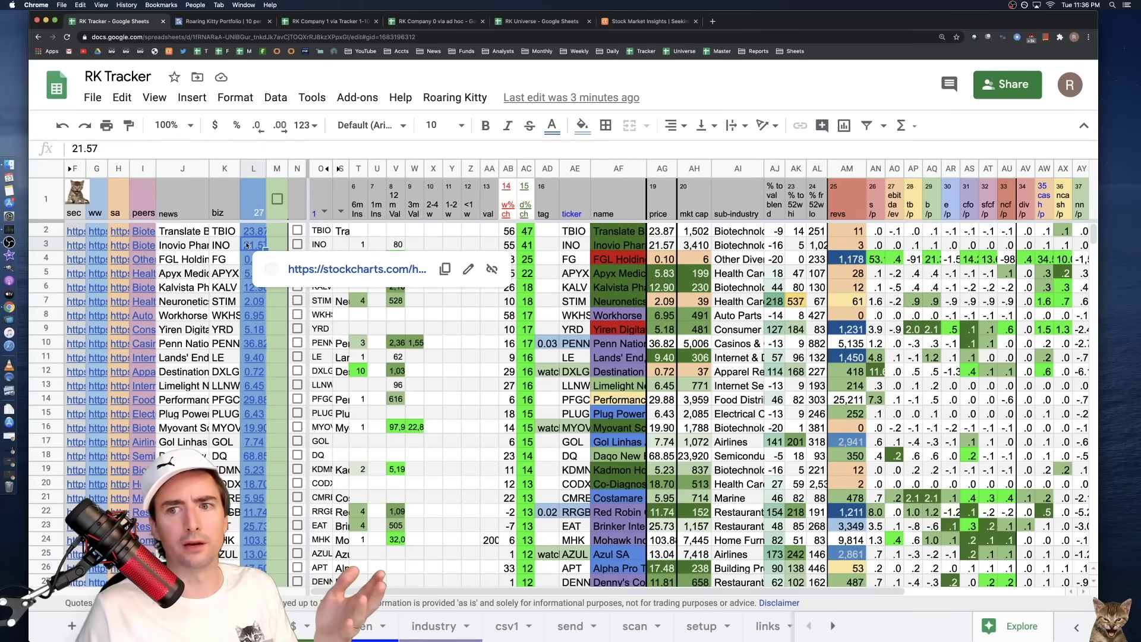
click(225, 236)
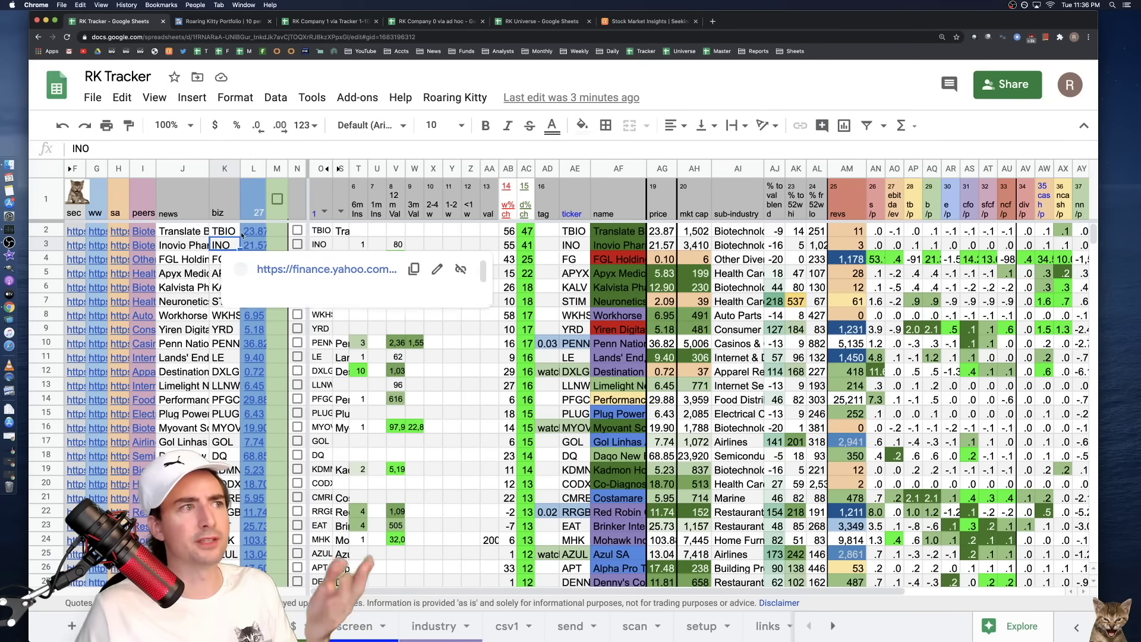
click(253, 232)
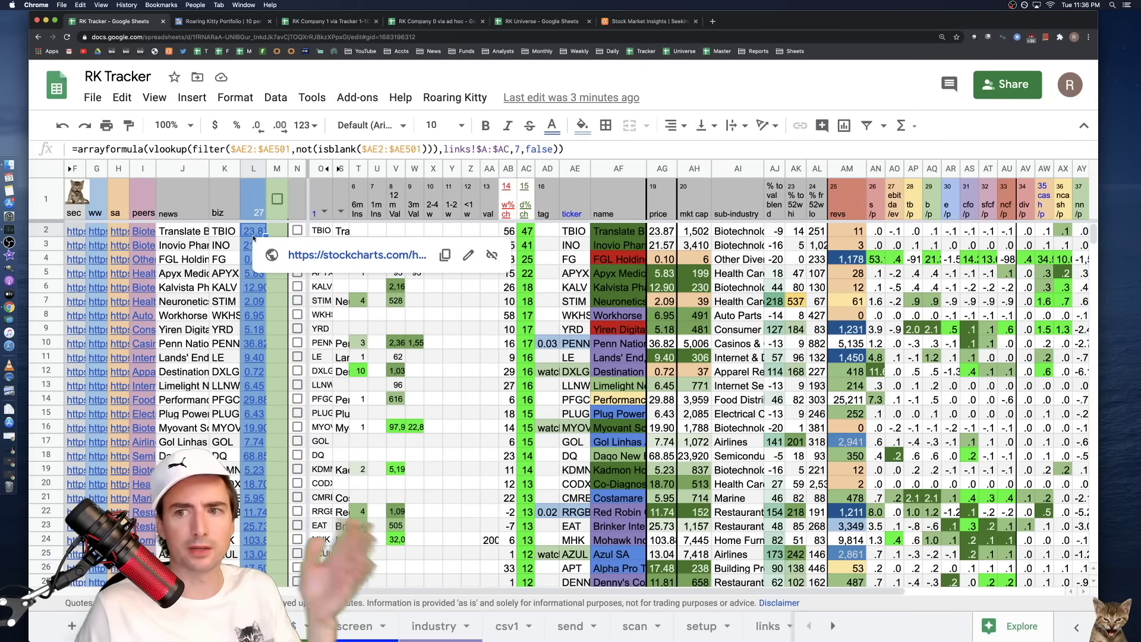
- Examine the daily change, tag, ticker and mkt cap columns of the company list
click(587, 243)
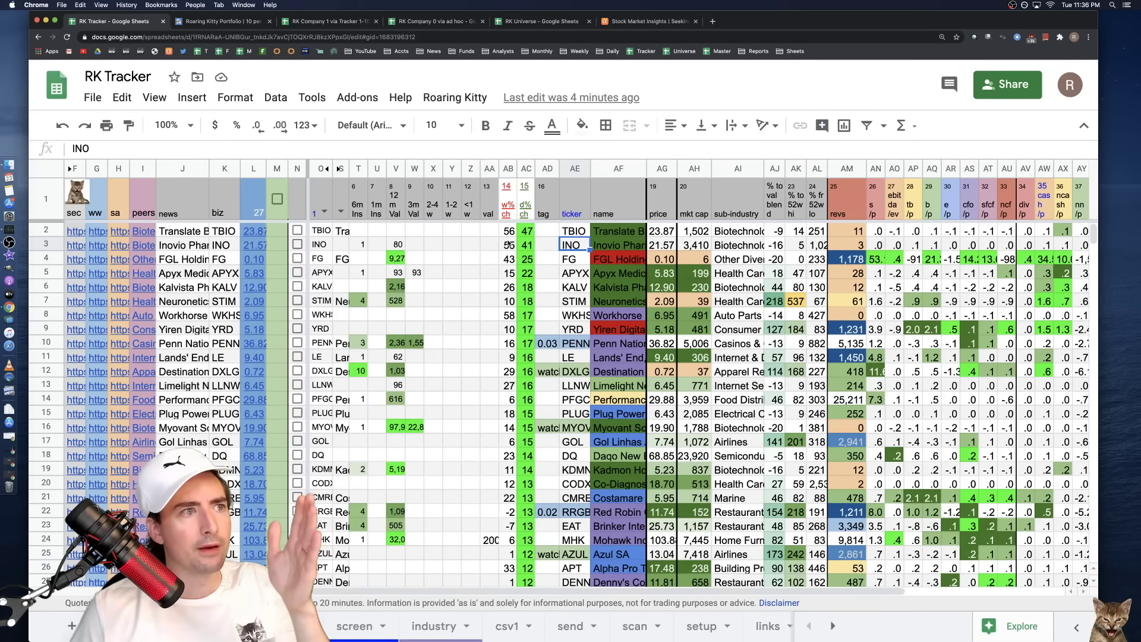
click(503, 243)
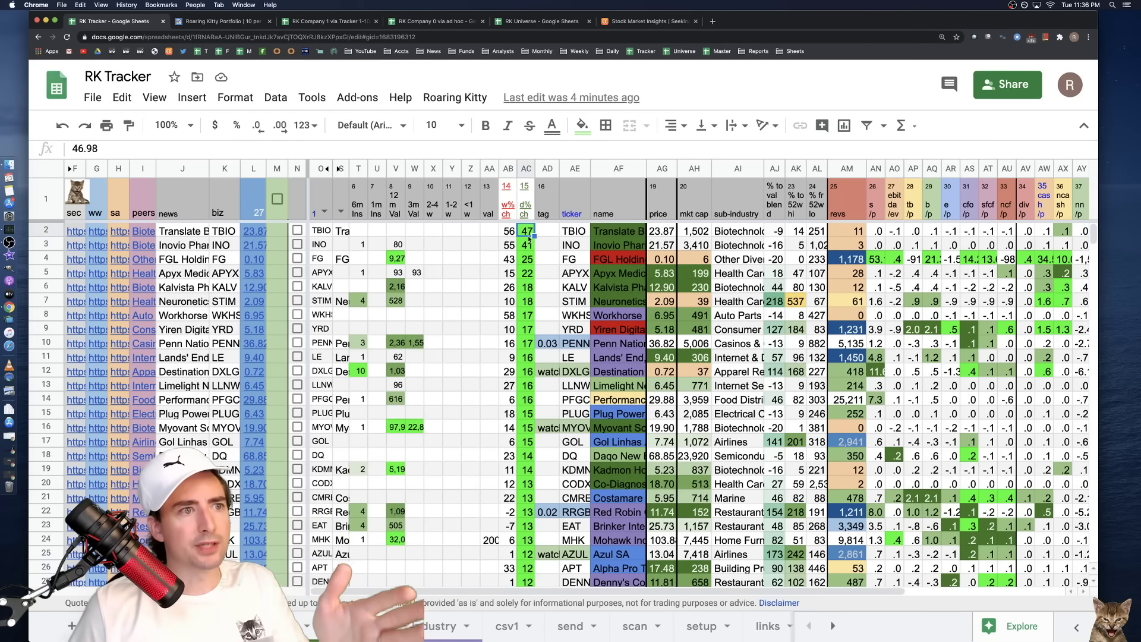
click(547, 168)
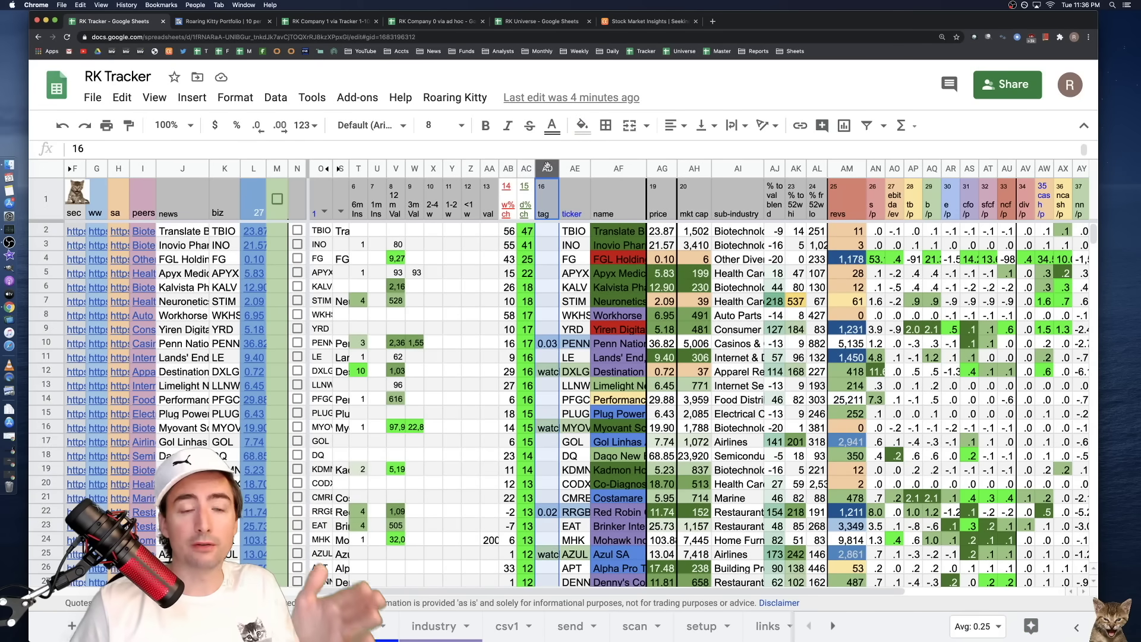
click(545, 344)
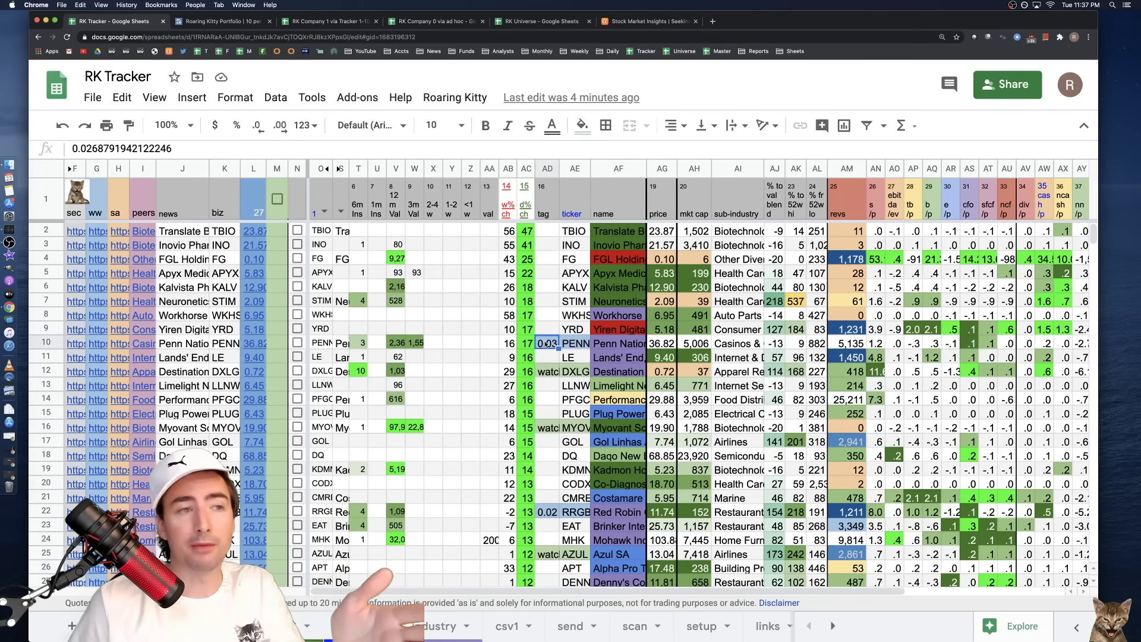
click(573, 168)
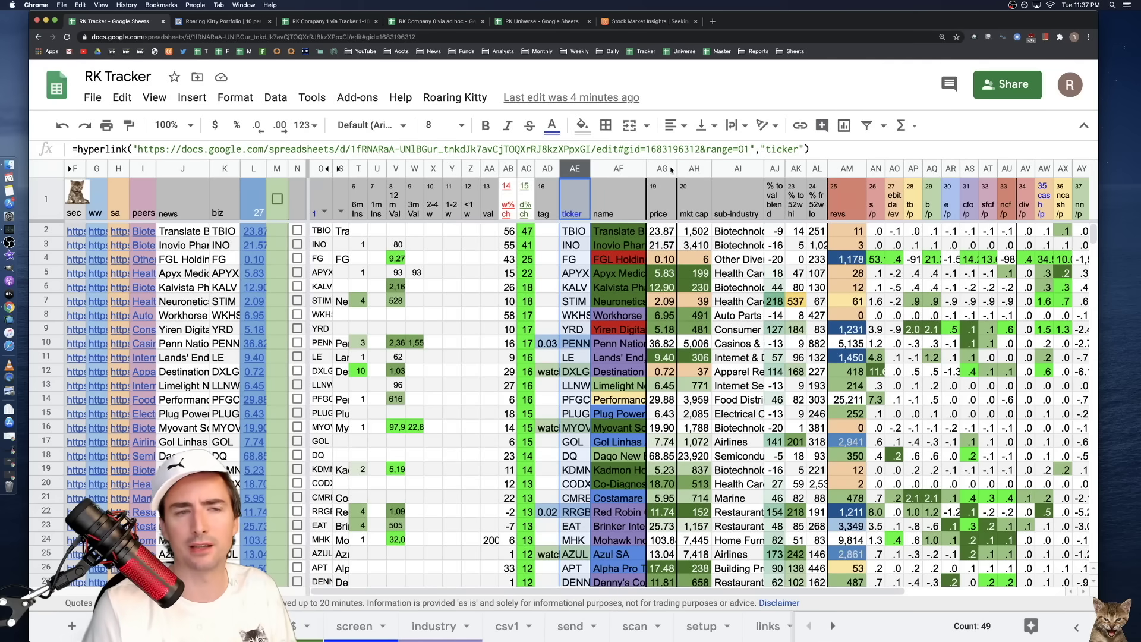
click(689, 169)
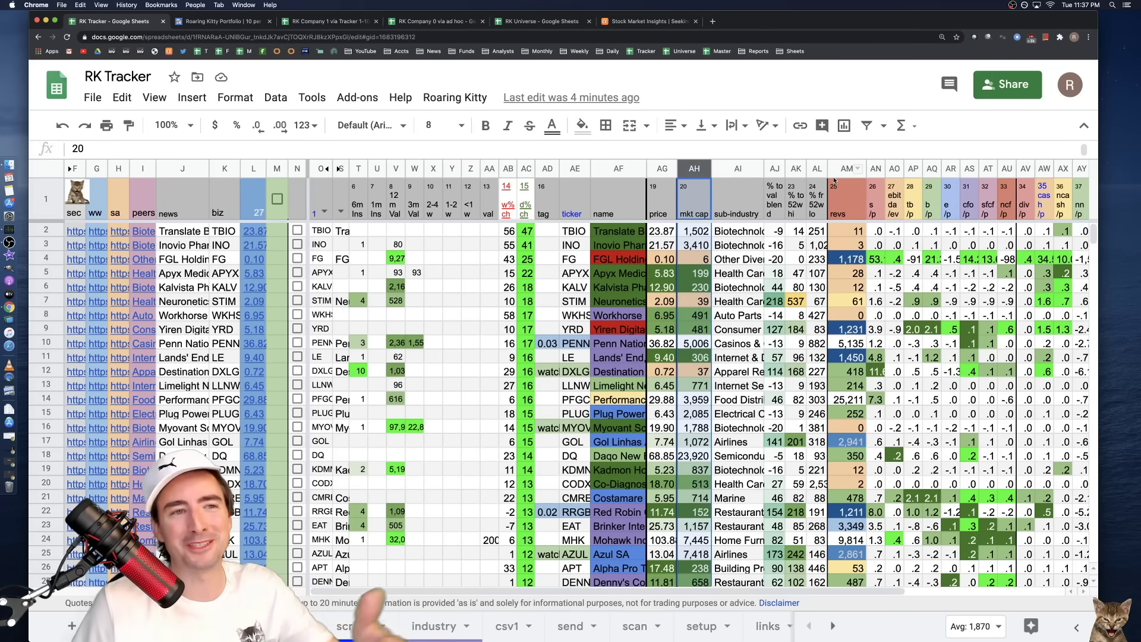
- Review the value-blend and 52-week high and low columns, along with the valuation ratio columns beyond revs
drag(776, 205, 813, 206)
click(810, 215)
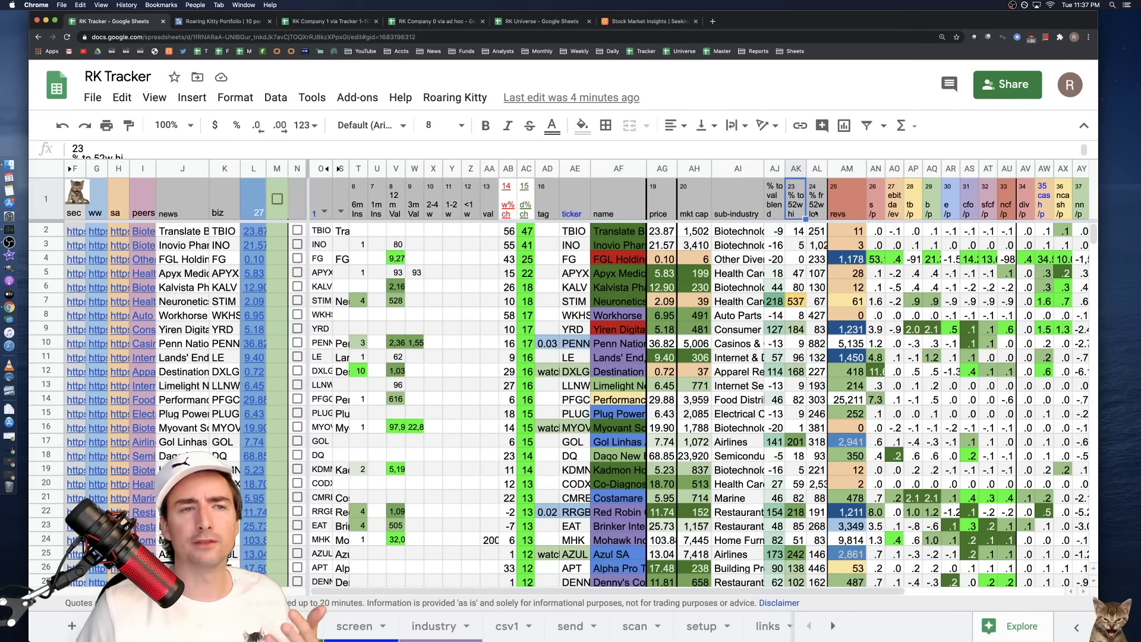
scroll(873, 196, right, 5)
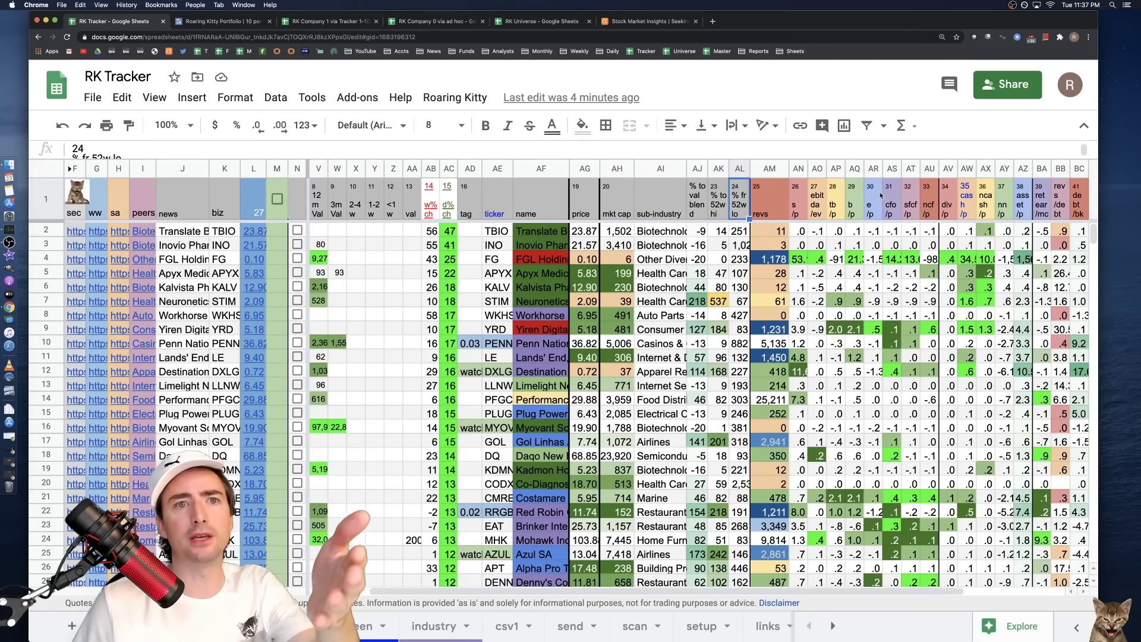
scroll(905, 194, right, 1)
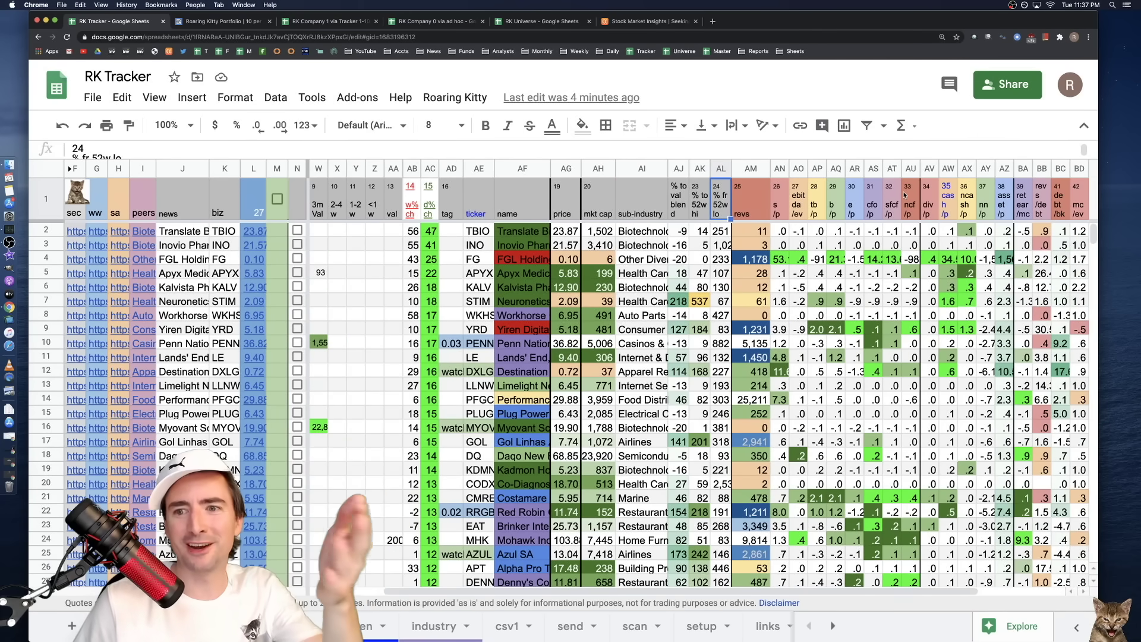
scroll(836, 206, left, 5)
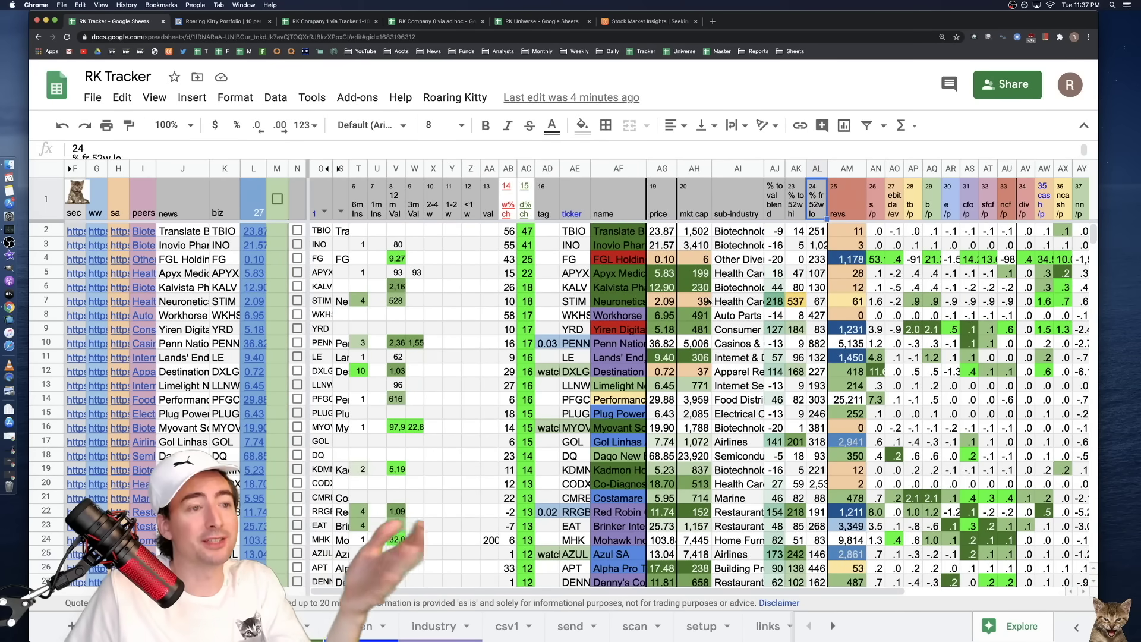
click(574, 287)
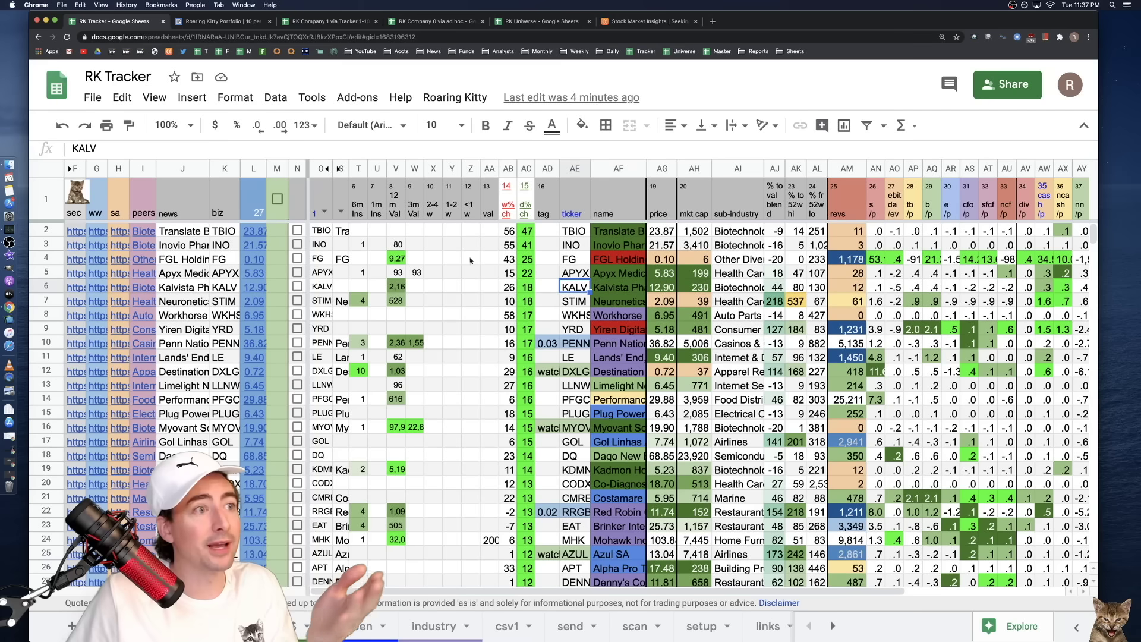
click(320, 214)
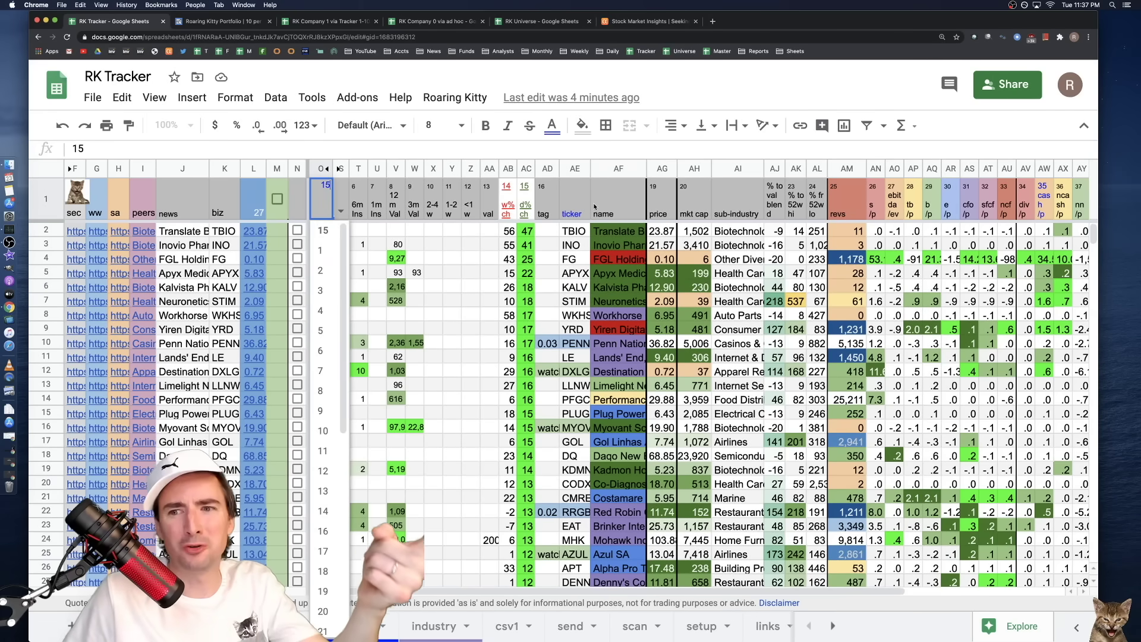
click(822, 188)
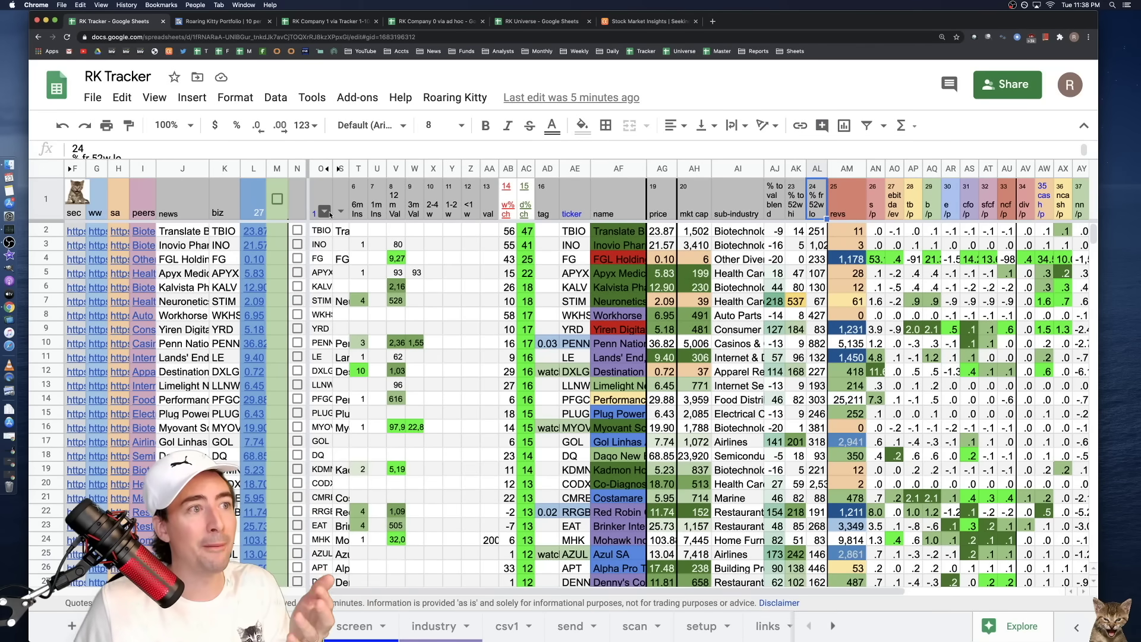
click(331, 215)
click(417, 247)
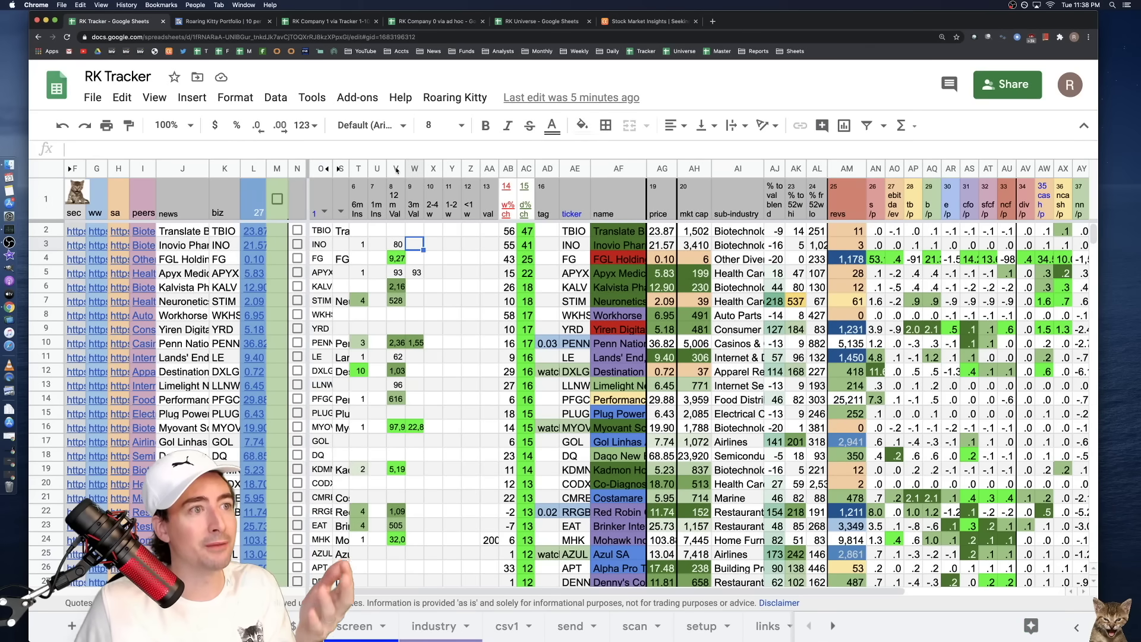
- Set the list's sort selector to 8, the 12m Val column, and inspect entries among the top-ranked companies
click(324, 212)
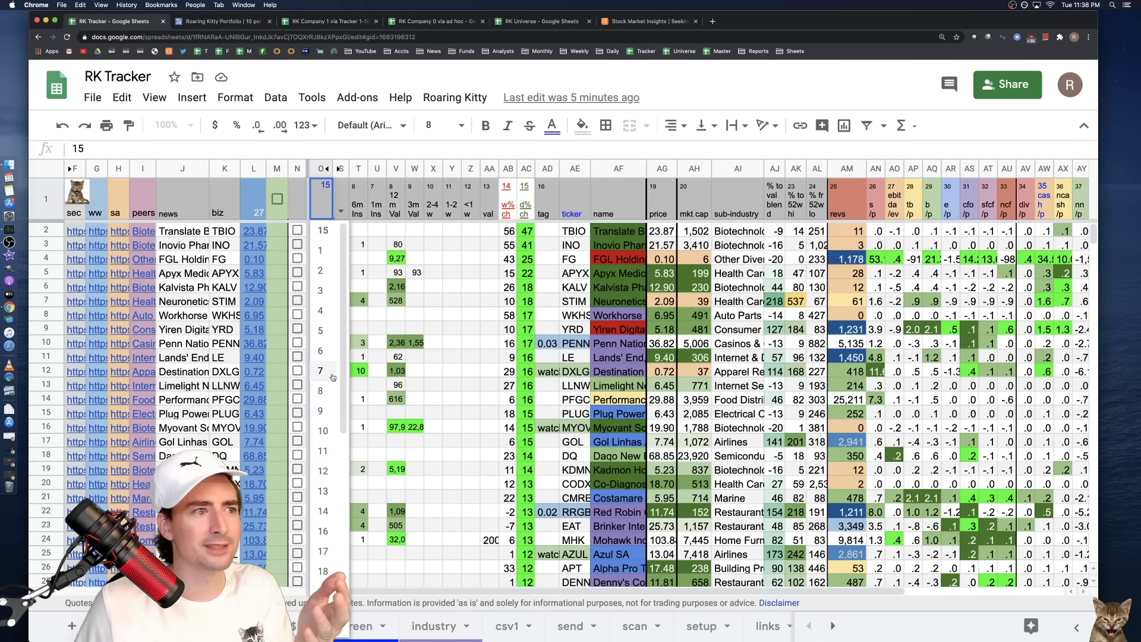
click(322, 391)
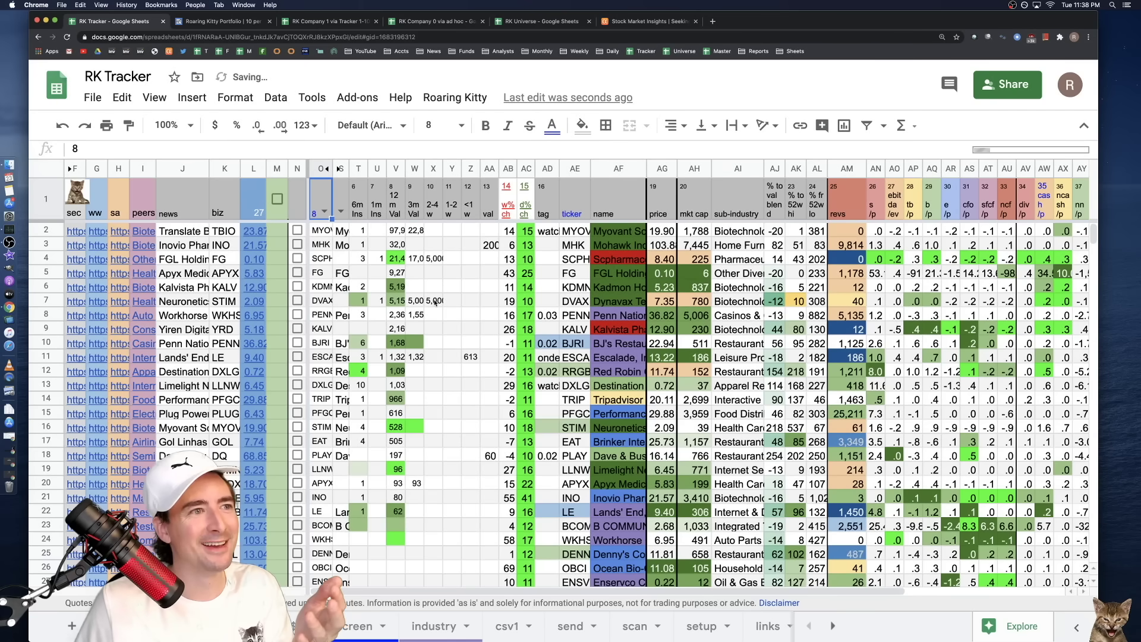
click(407, 272)
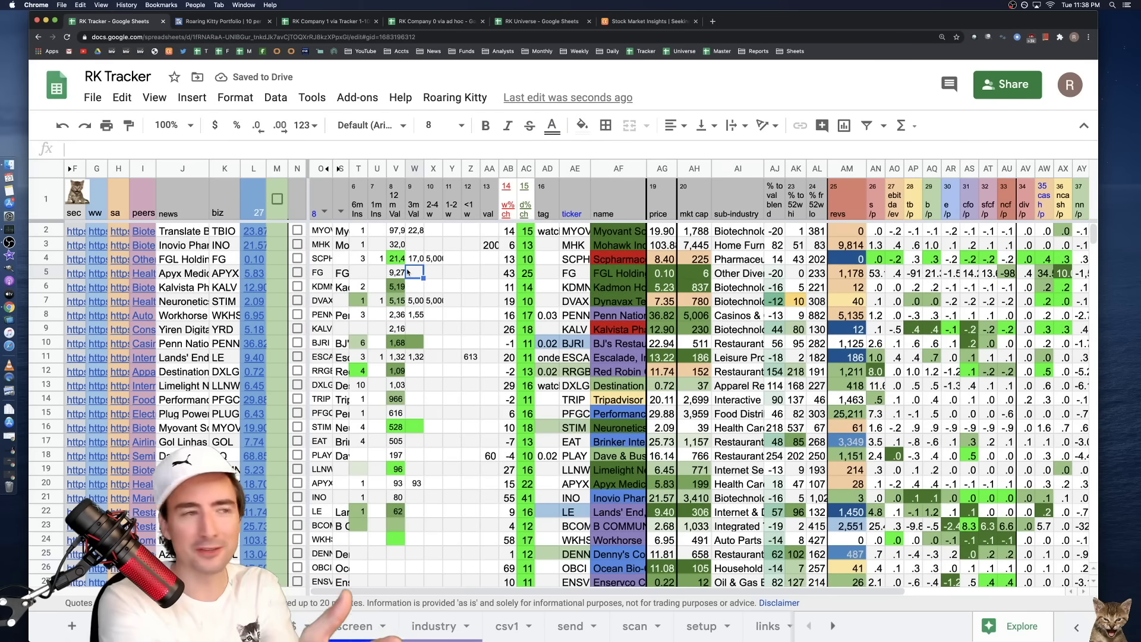
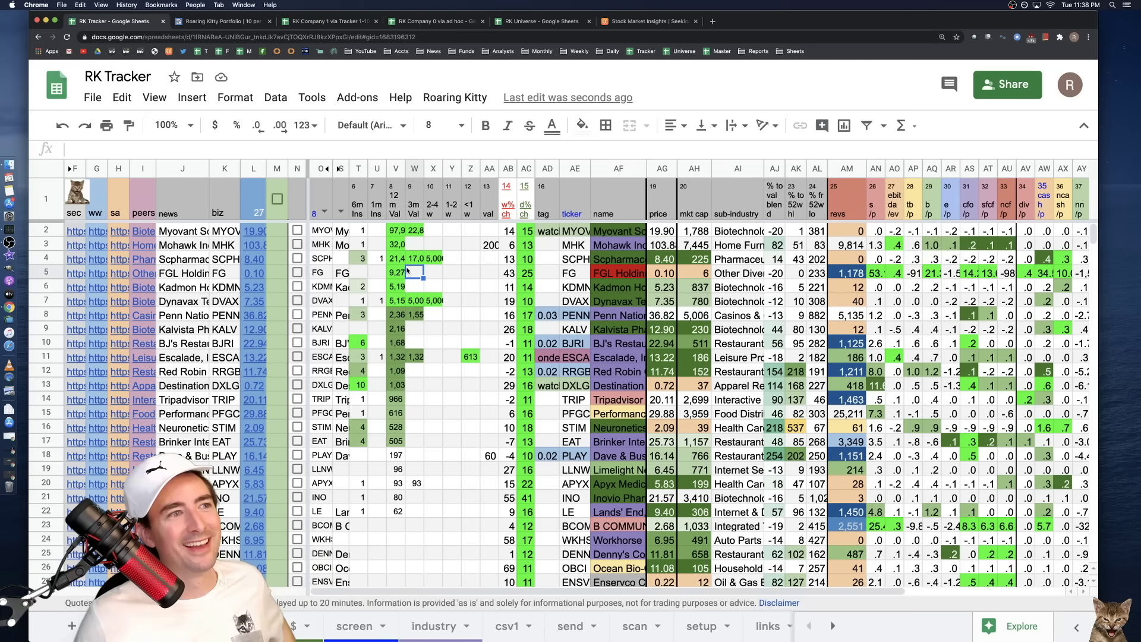
click(397, 245)
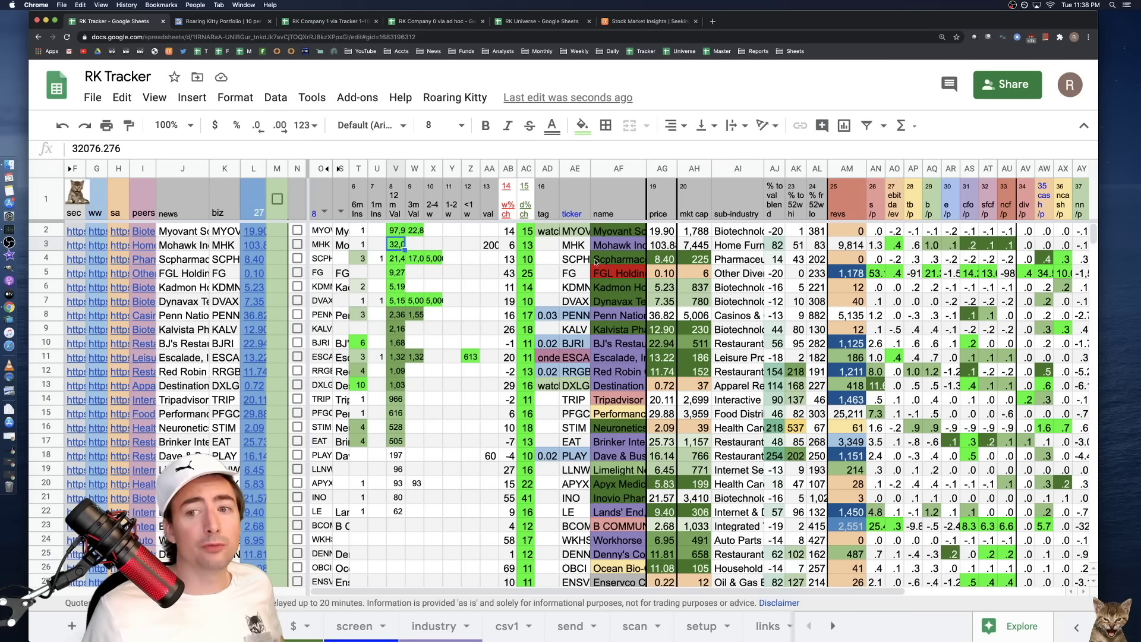
click(566, 273)
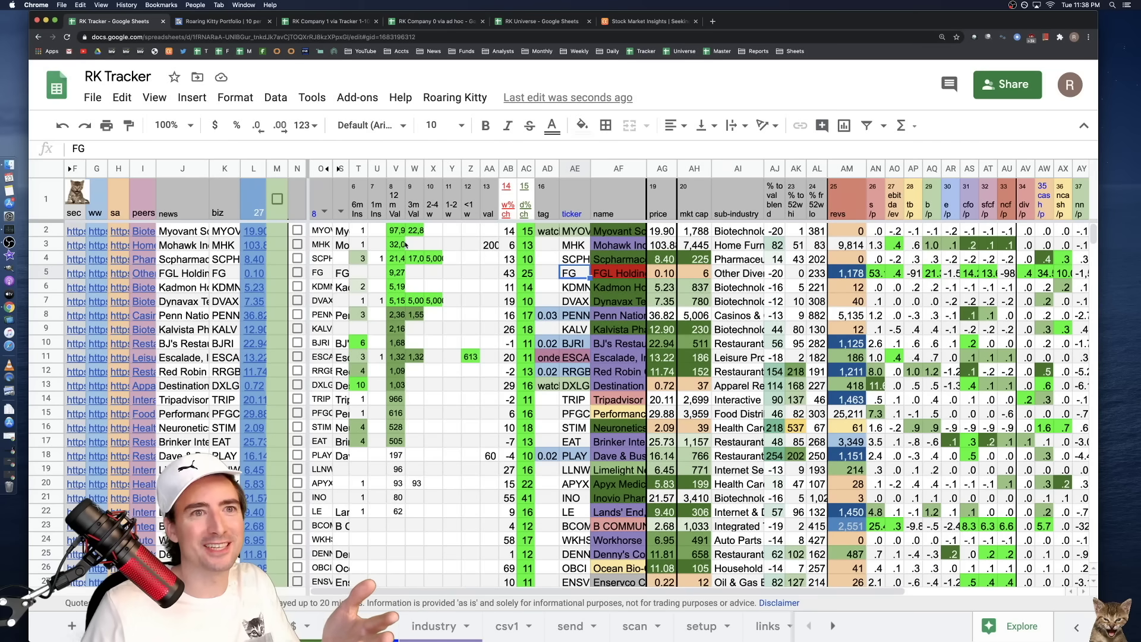
- Set the company list's sort selector to 28, the tb/p column
click(340, 212)
scroll(336, 559, down, 2)
click(323, 602)
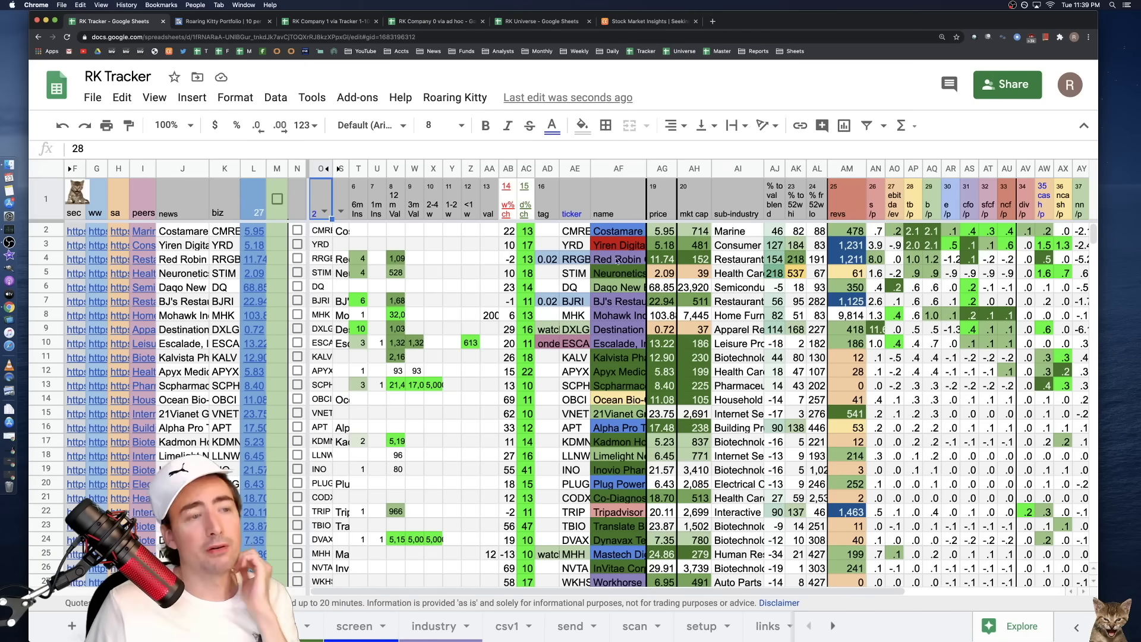
- Open the StockCharts price chart for Red Robin Gourmet Burgers from its price link, review it, and close the chart tab
drag(618, 260, 544, 232)
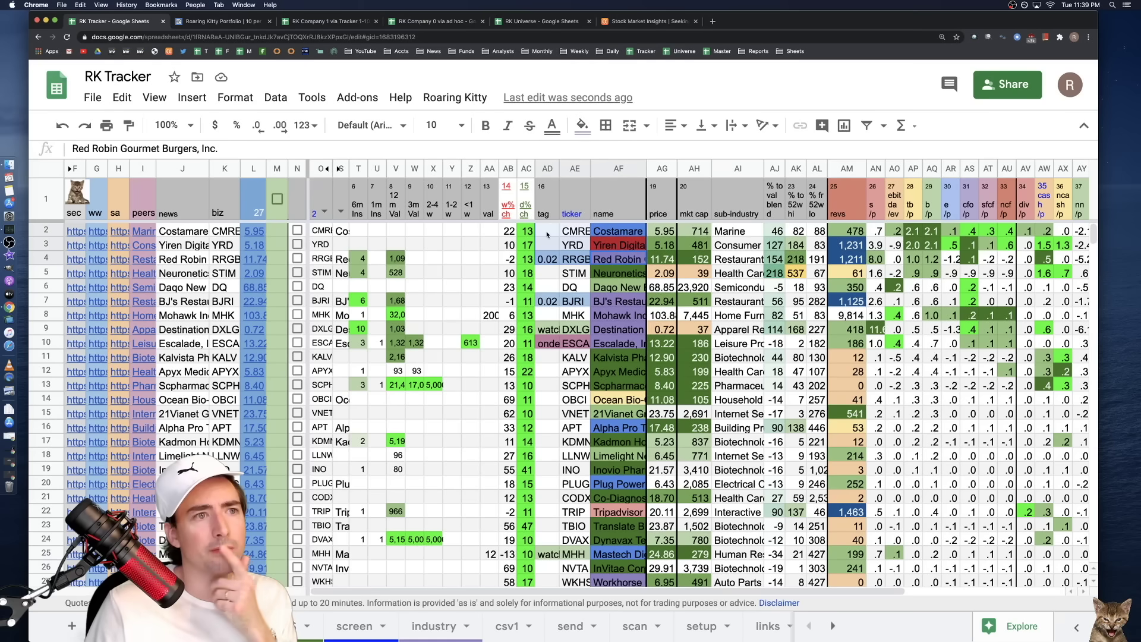
click(611, 263)
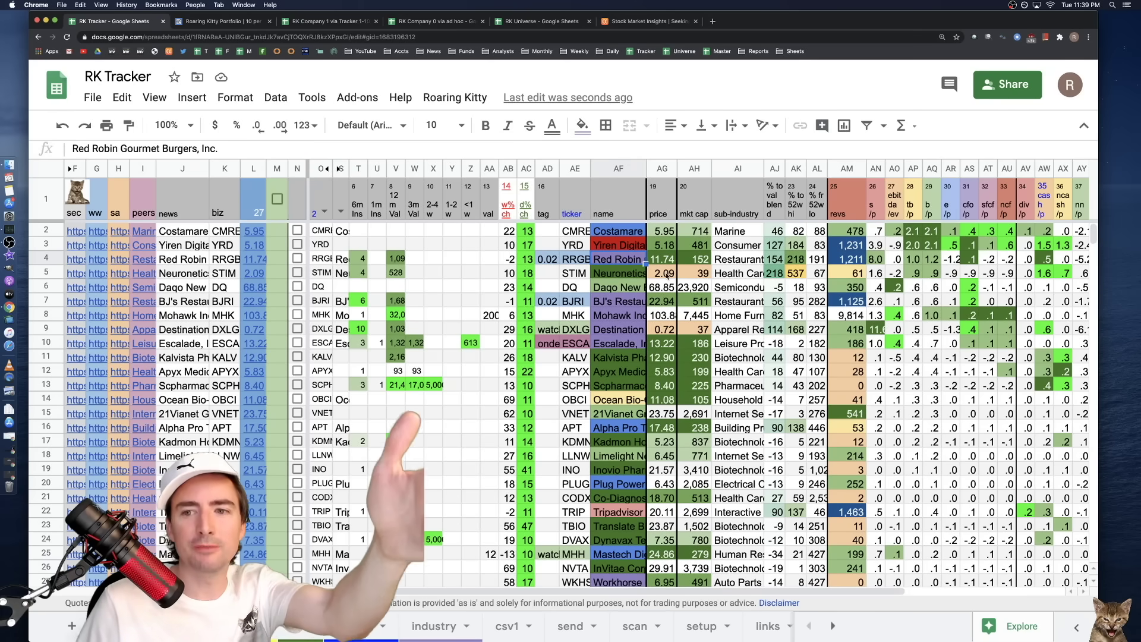
click(254, 259)
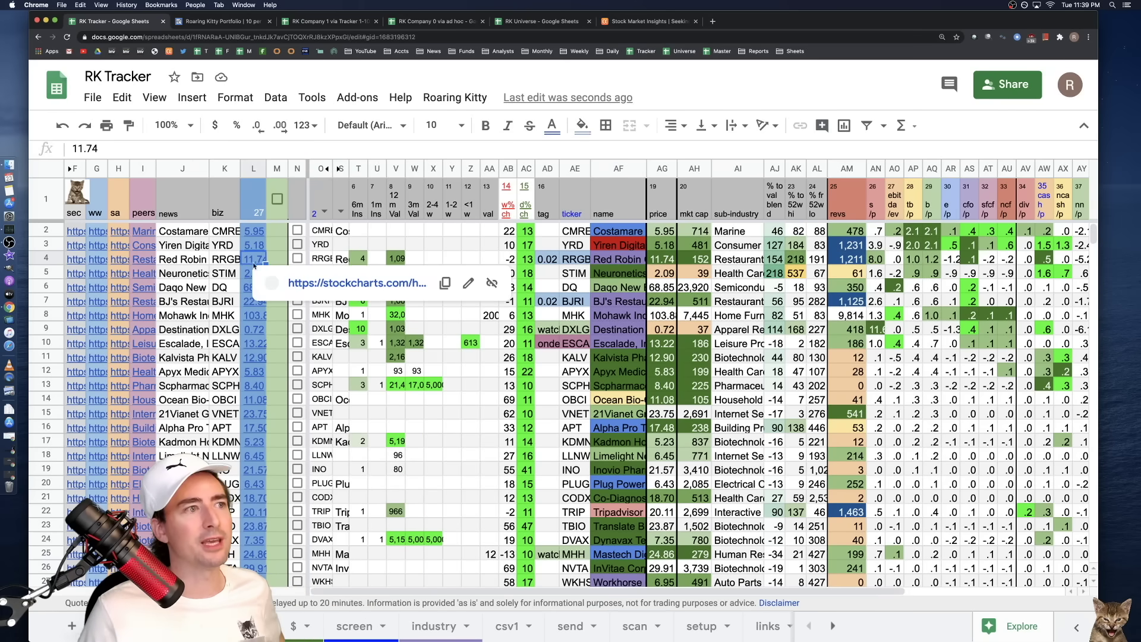
click(322, 286)
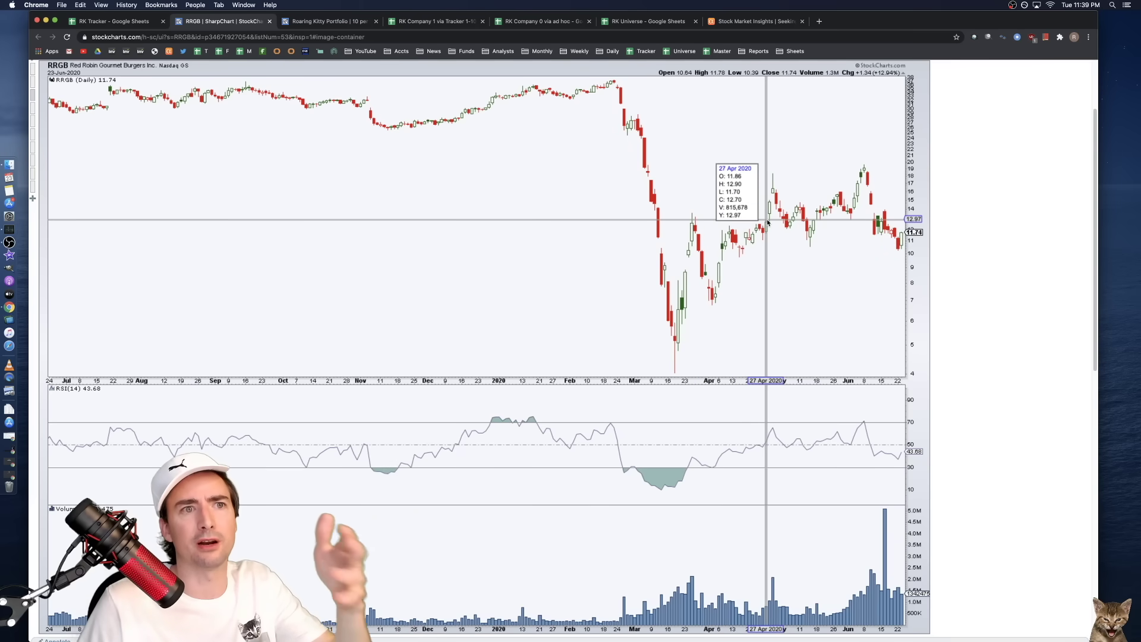
click(270, 22)
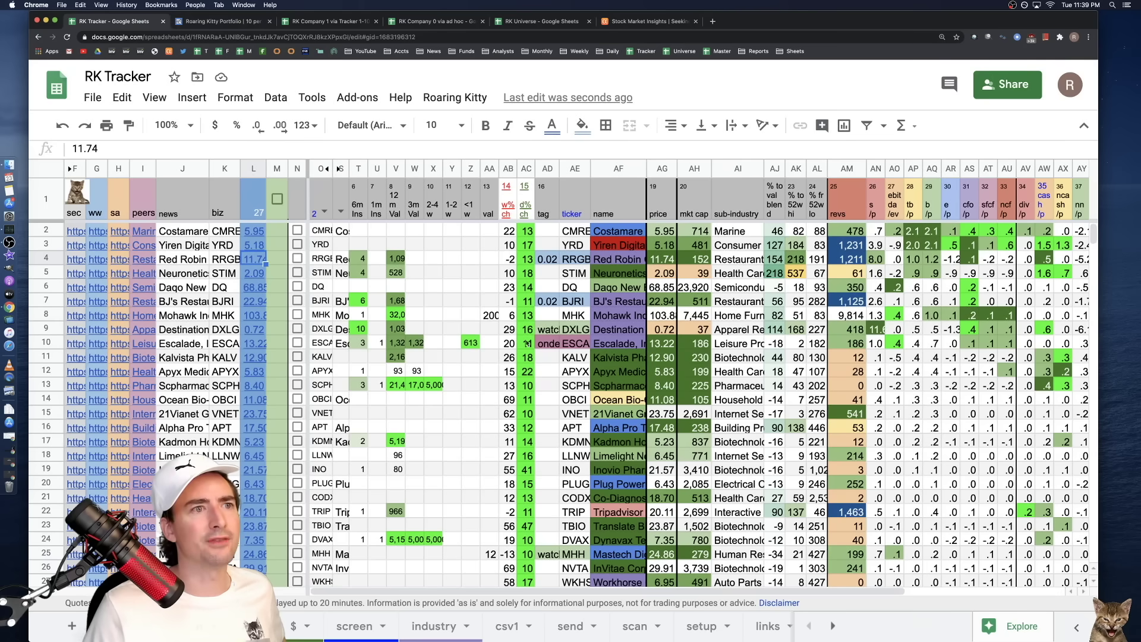
- Select Red Robin's ticker cell, and preview the sec, ww, sa and peers research links in the Costamare row
click(559, 263)
click(563, 262)
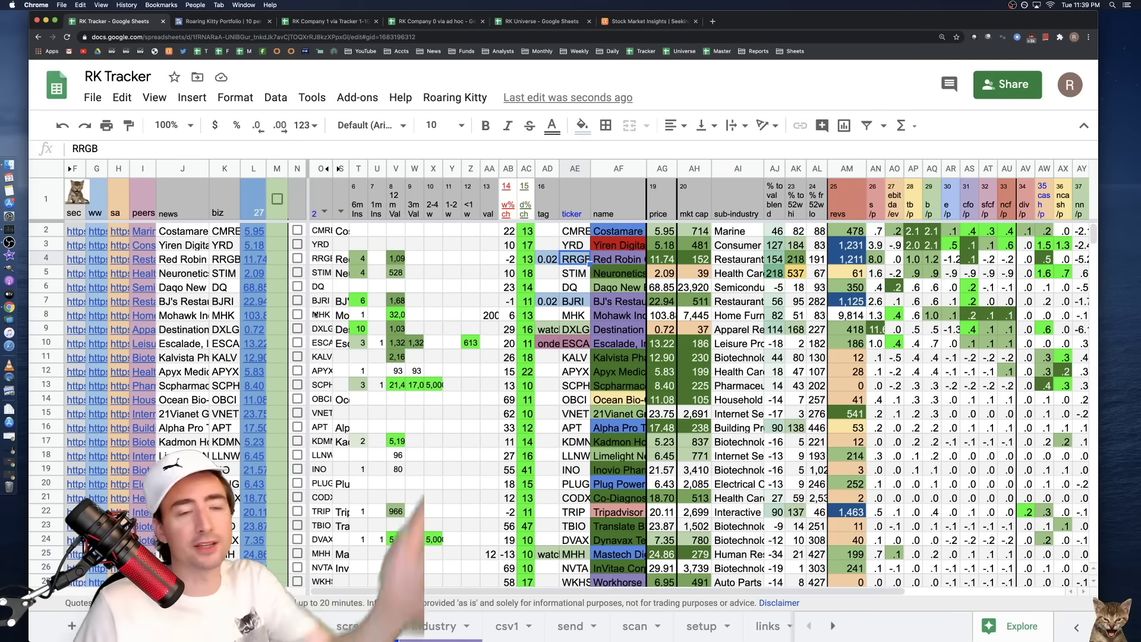
click(76, 234)
click(101, 234)
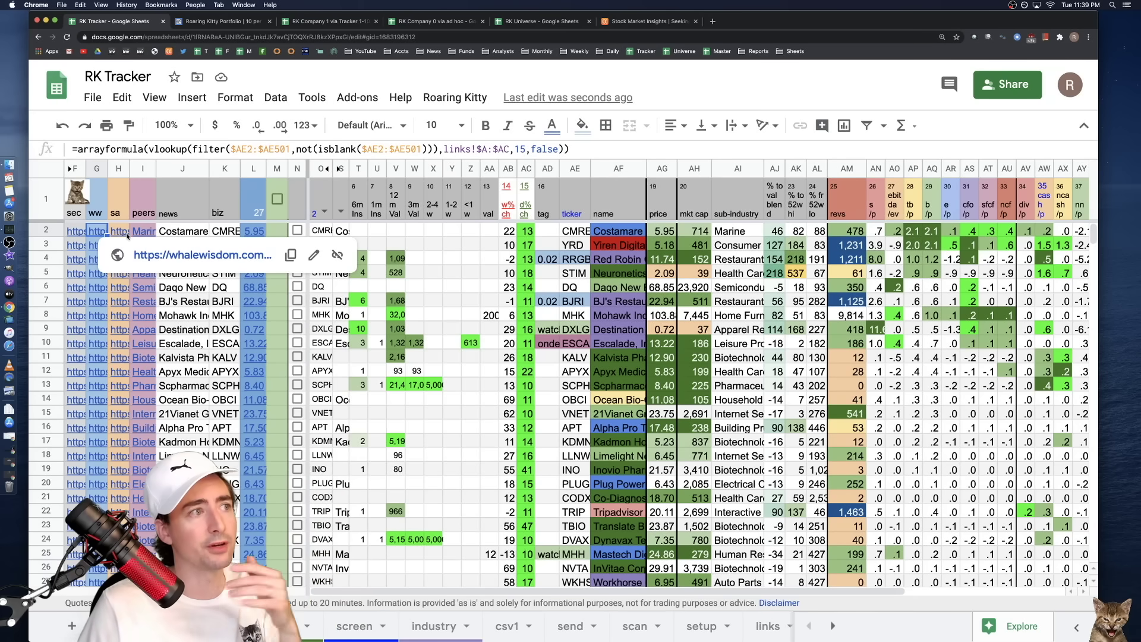
click(126, 234)
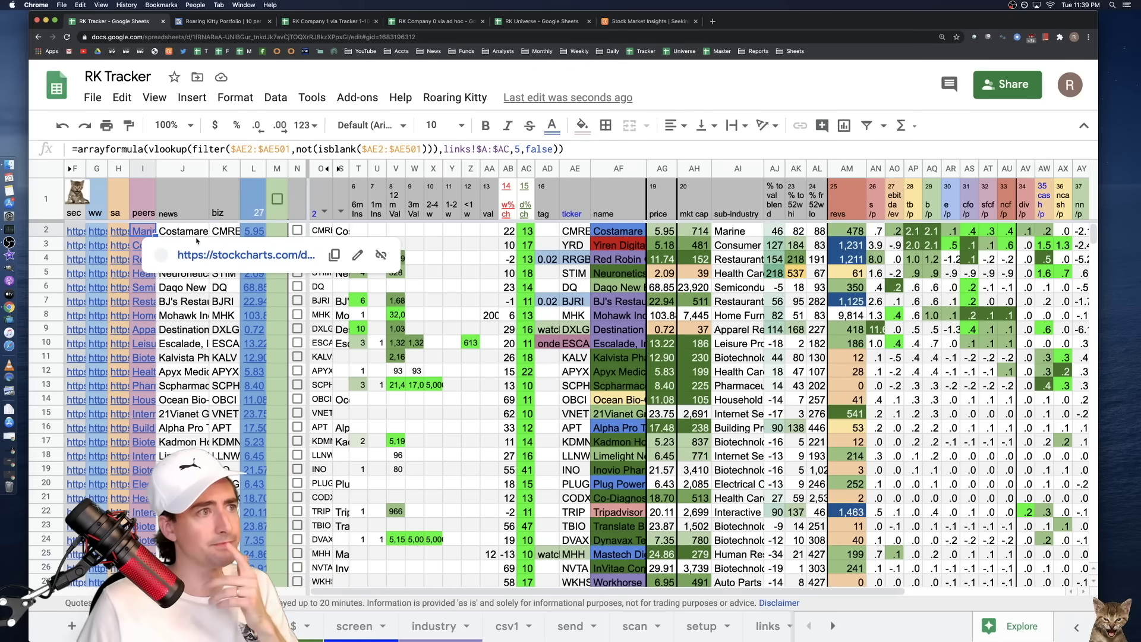
- Open Costamare's news link to view its investor relations press release search, and close that tab
click(198, 232)
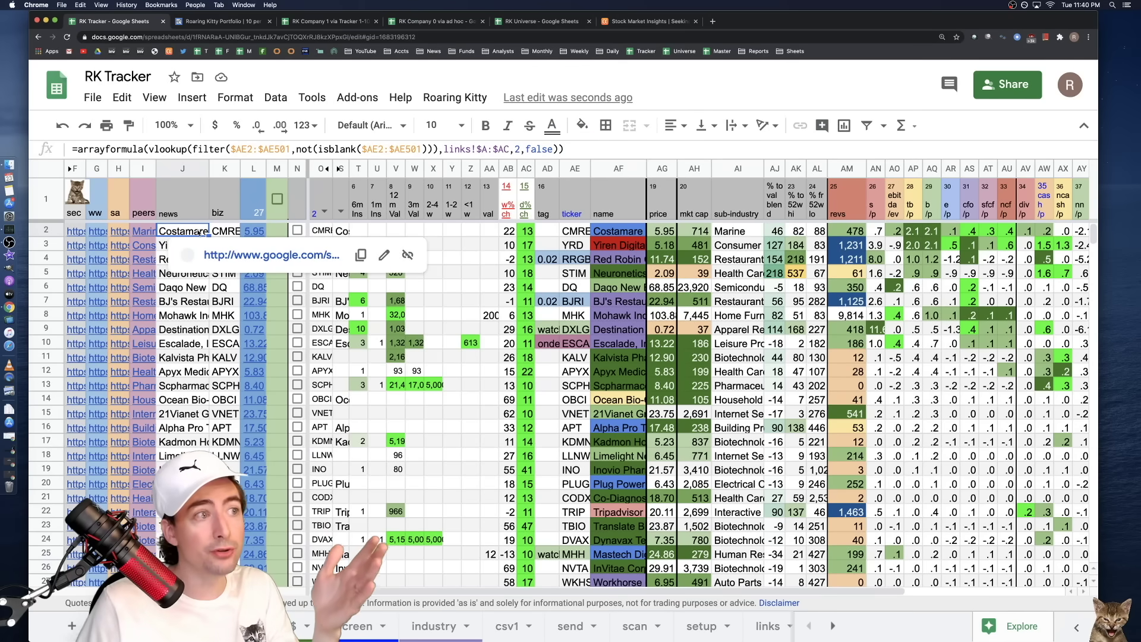
click(244, 255)
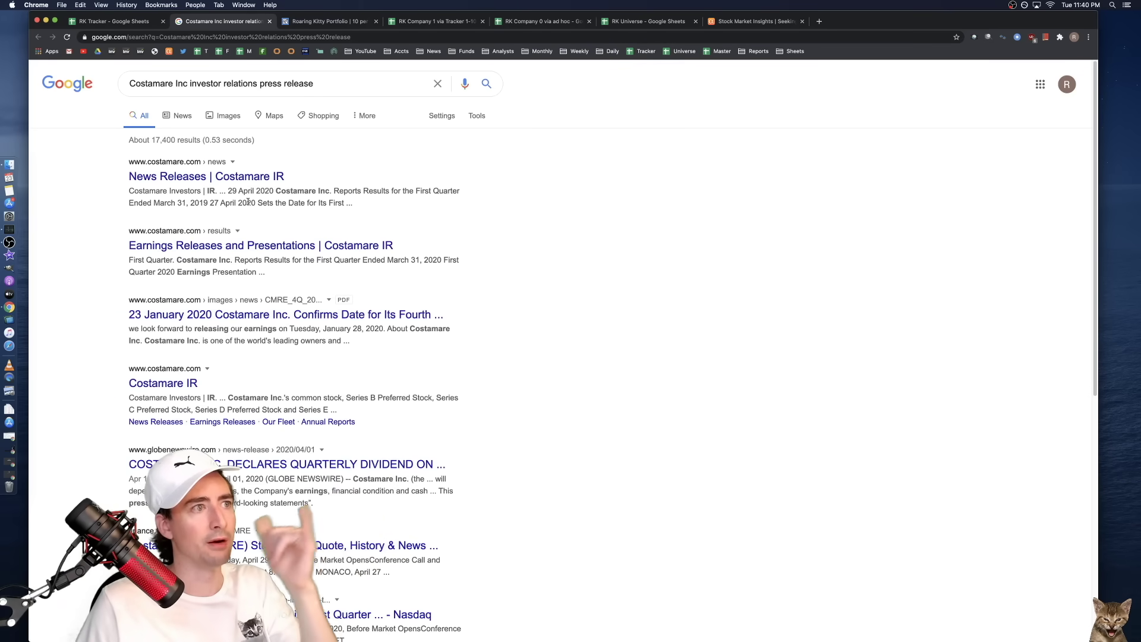
click(269, 21)
- Preview Costamare's biz link and read the full business description stored in column S of its row
click(225, 233)
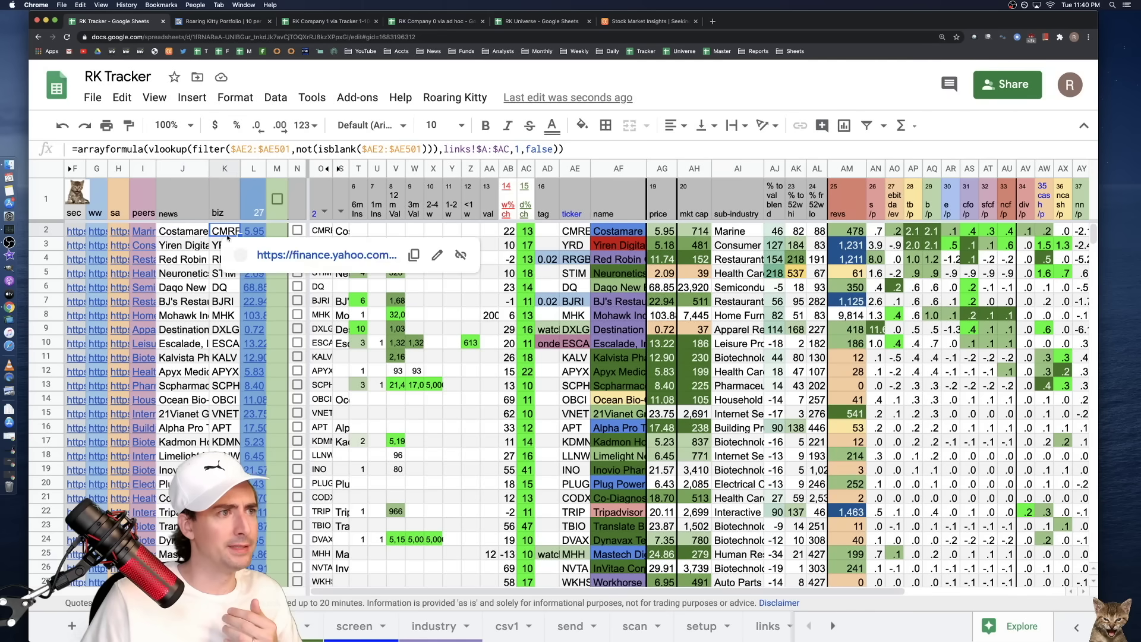
click(338, 231)
double_click(338, 232)
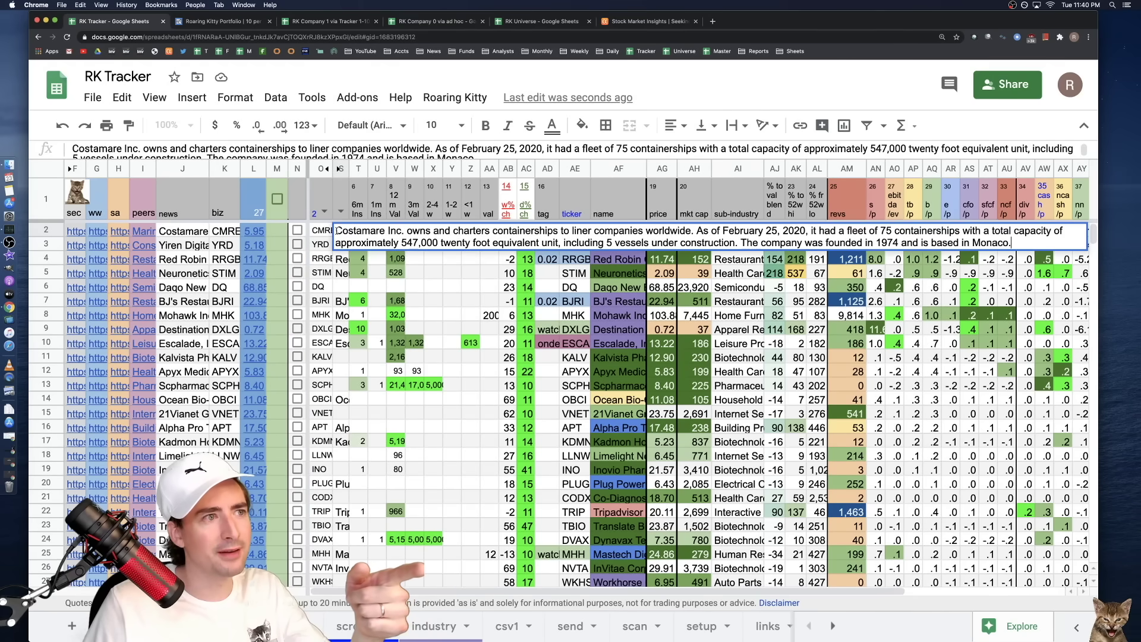
click(324, 274)
click(341, 249)
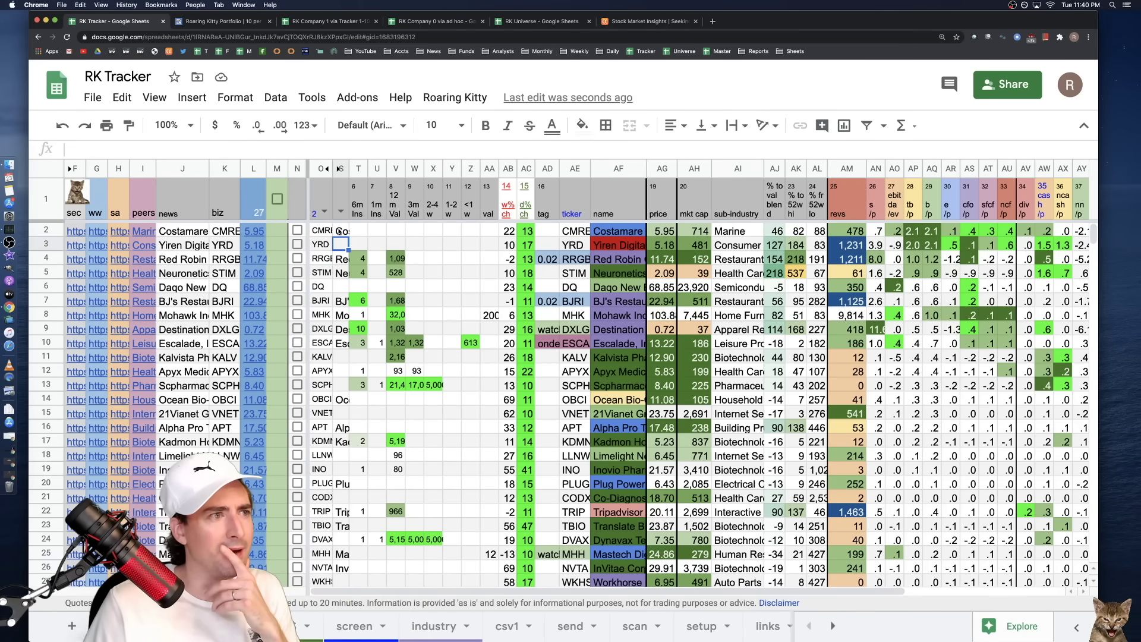
click(341, 231)
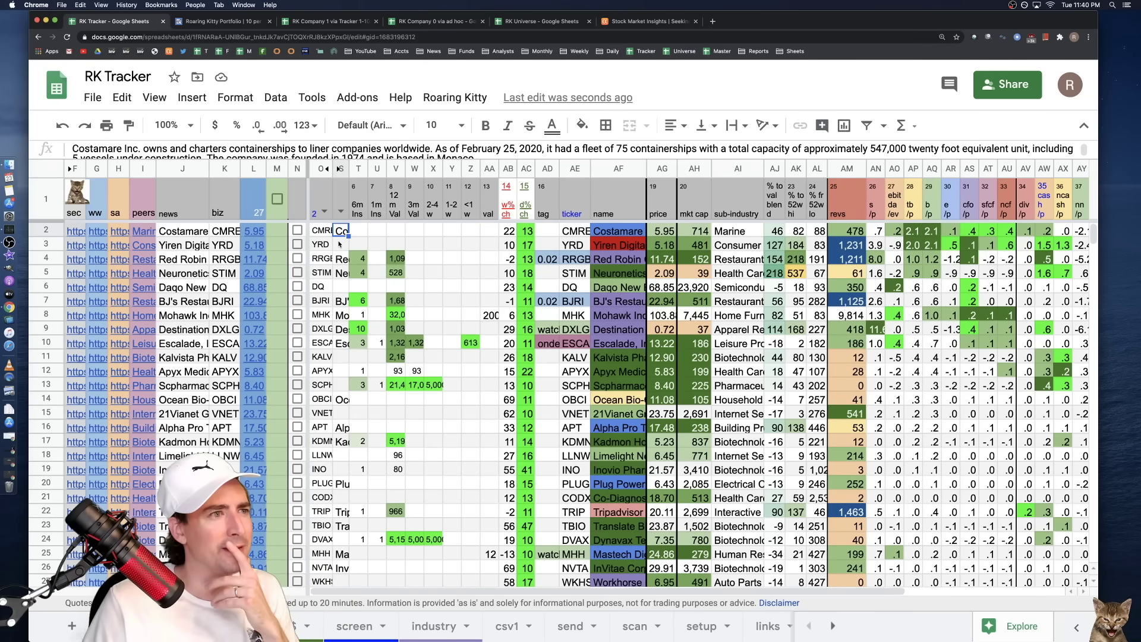
click(340, 244)
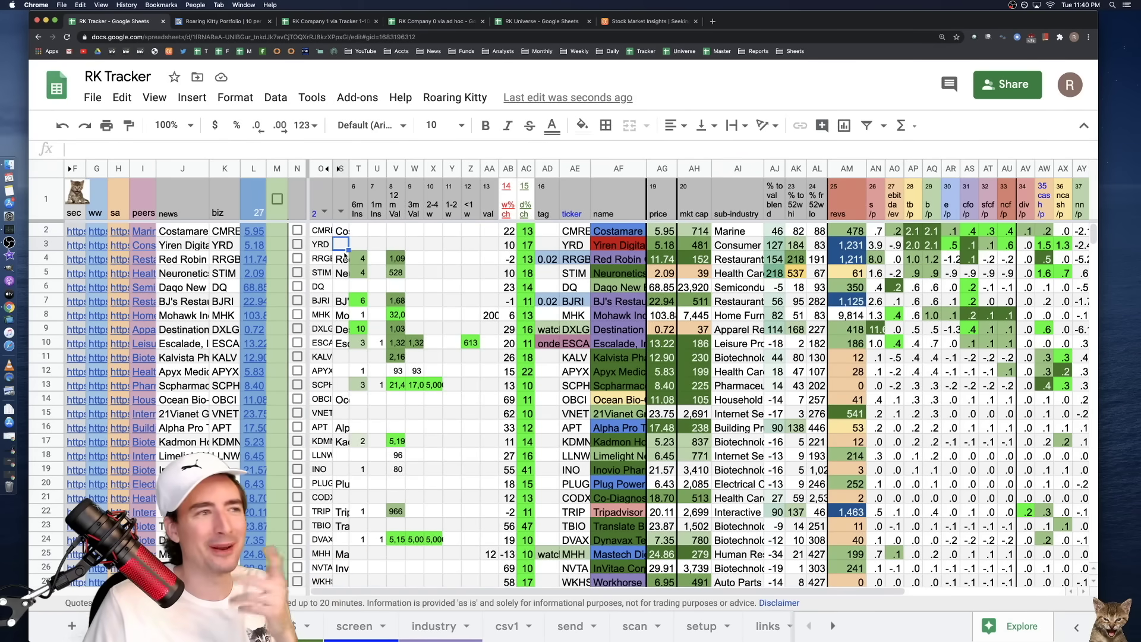
- Open Costamare's Yahoo Finance profile from its biz link, review the company description, and close the page
click(227, 236)
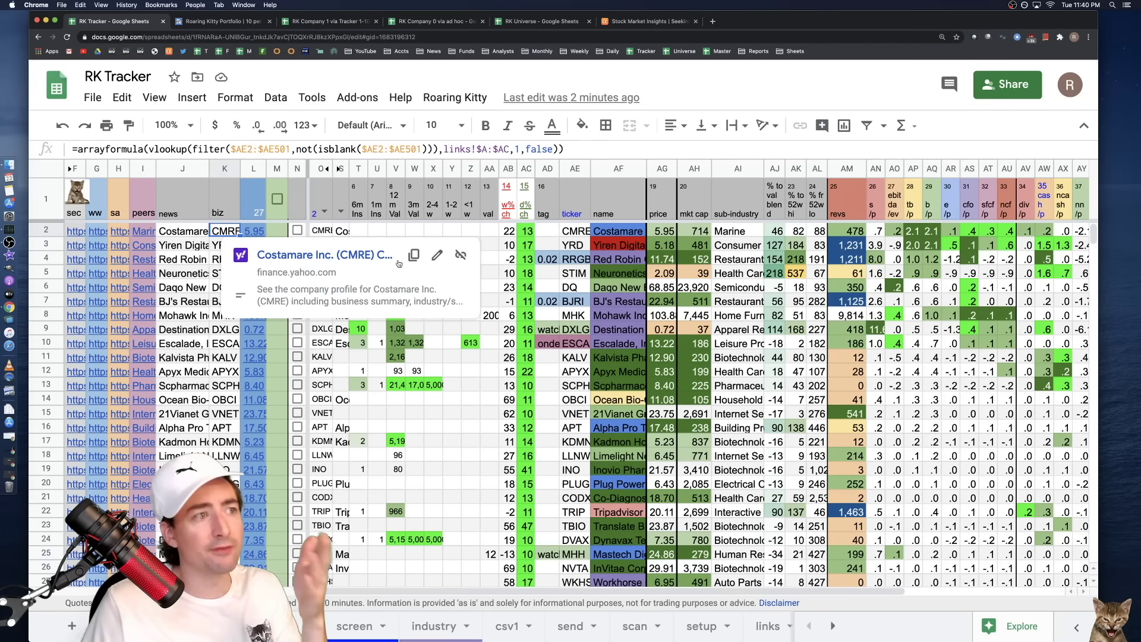
click(296, 254)
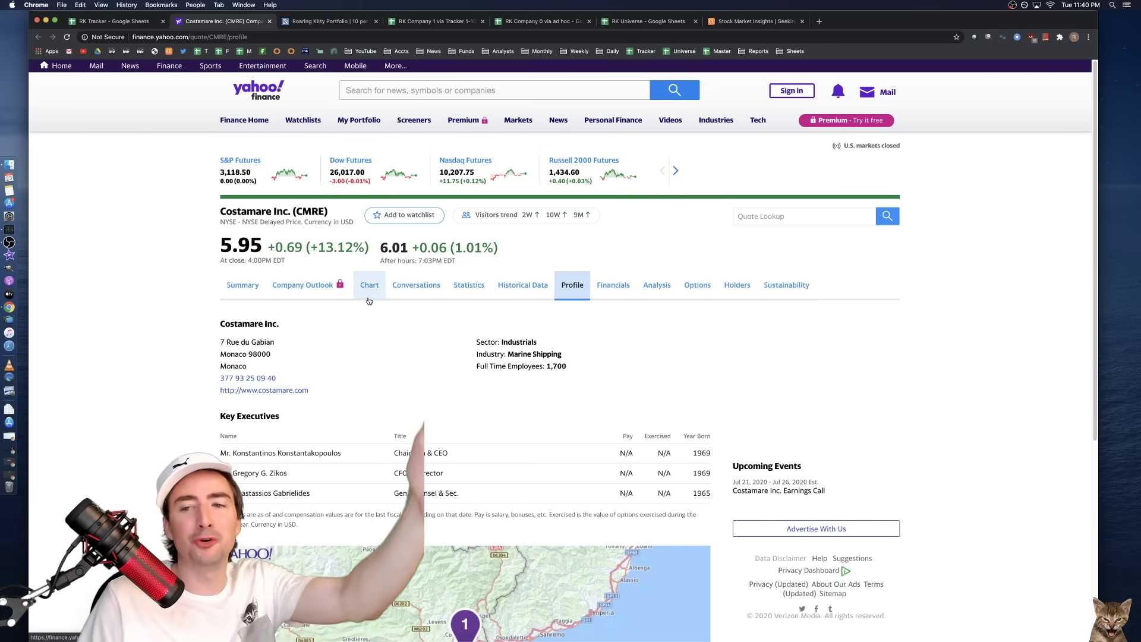
scroll(400, 346, down, 5)
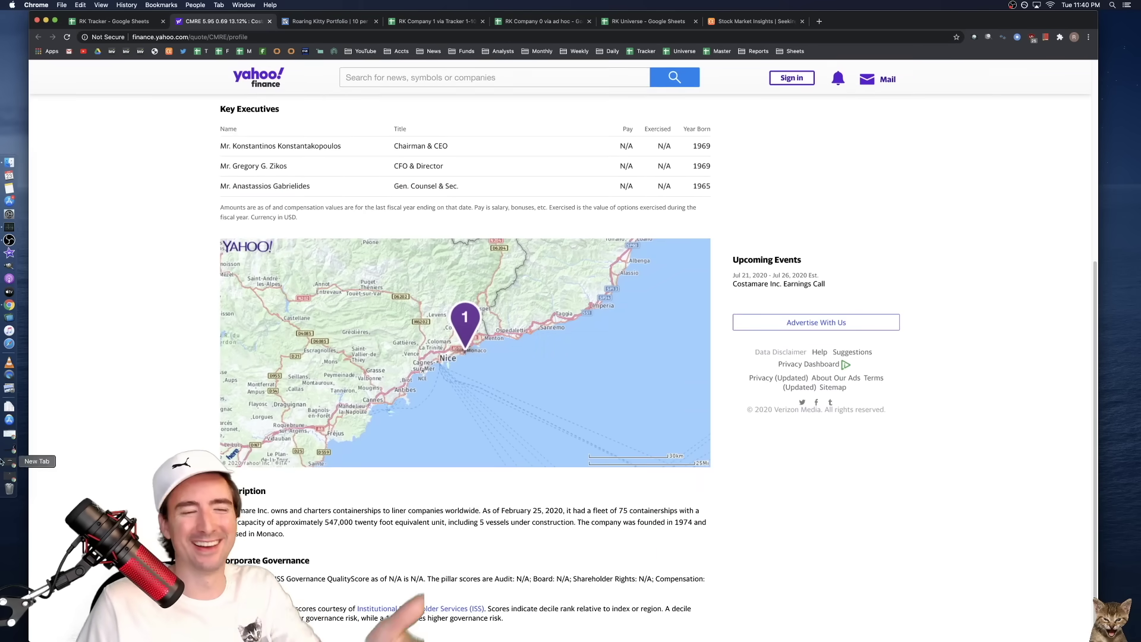
scroll(462, 388, up, 2)
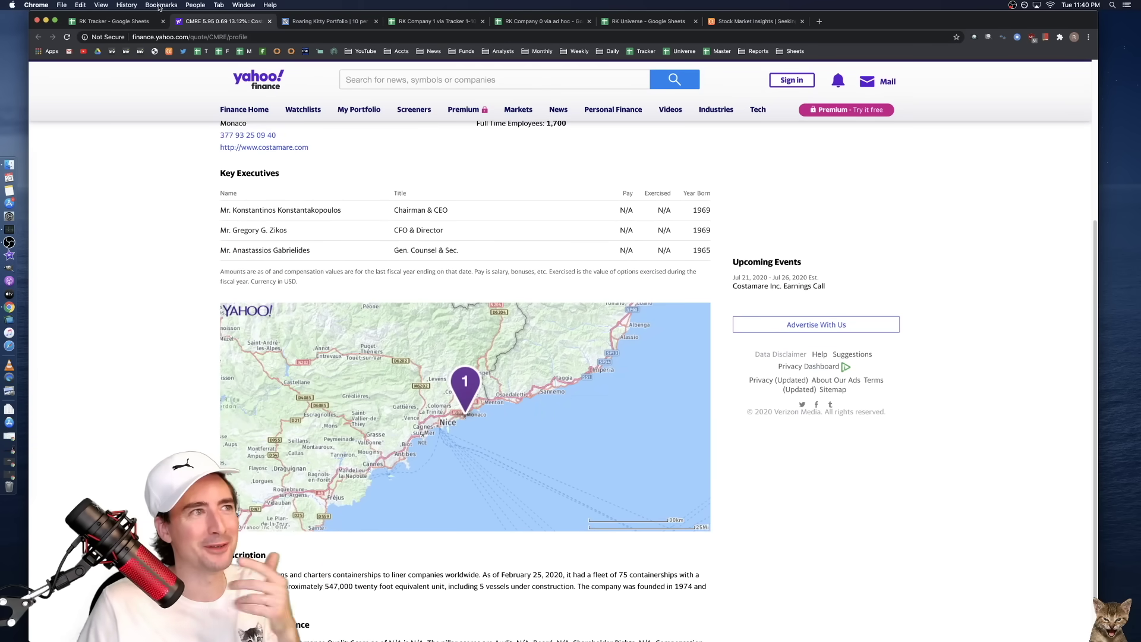
click(270, 21)
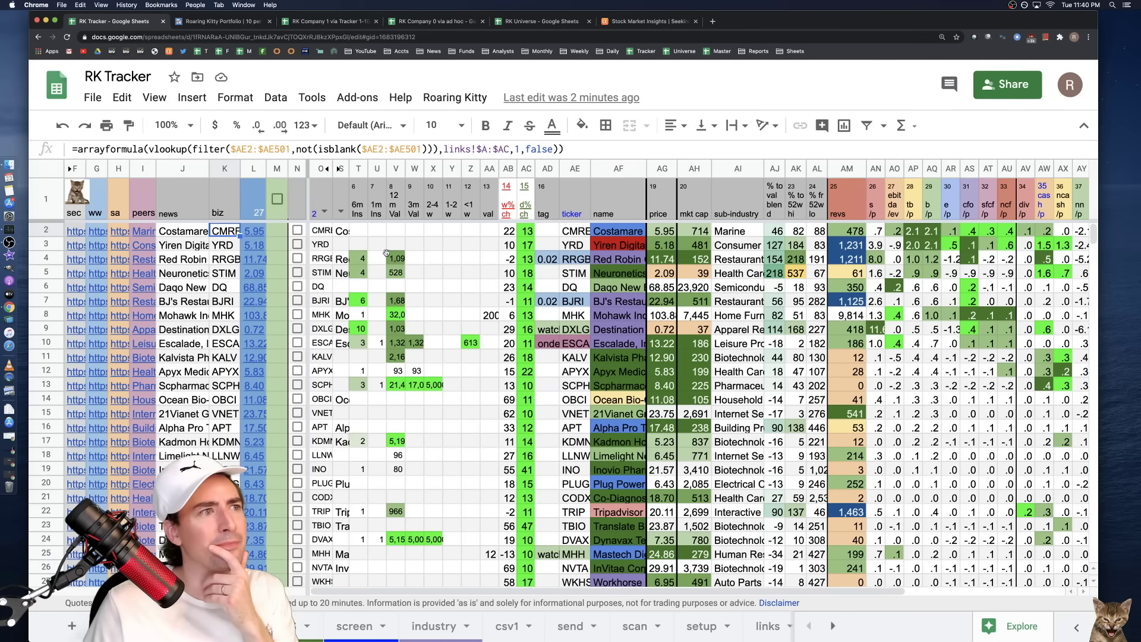
- Inspect Costamare's price chart link, the column M header and link formula, and its 12m Val cell
click(259, 235)
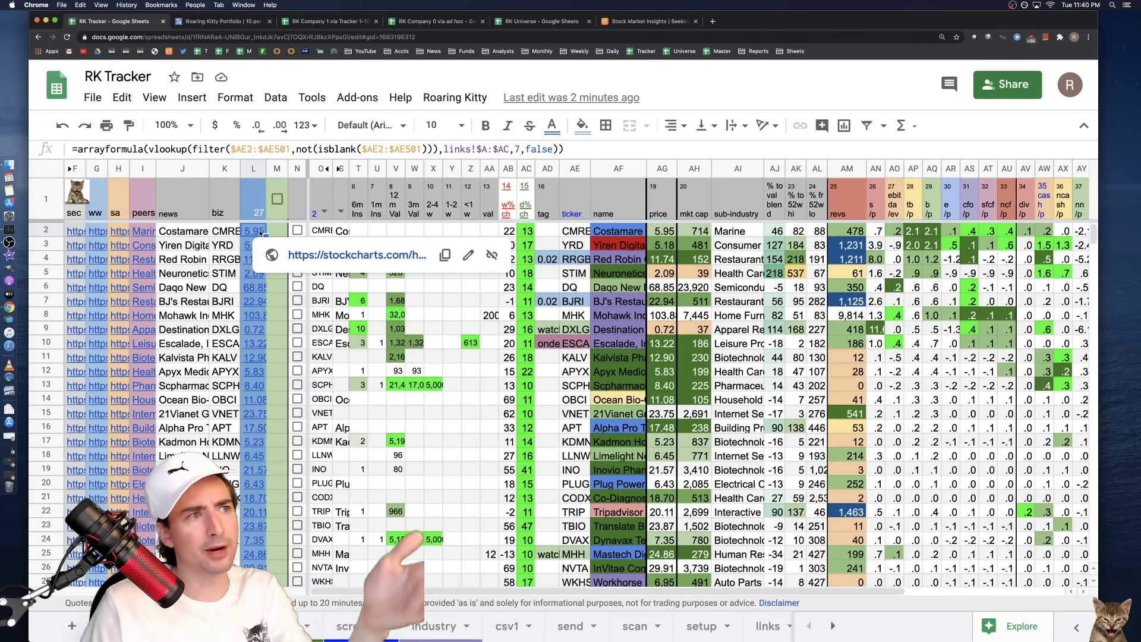
click(280, 232)
click(280, 211)
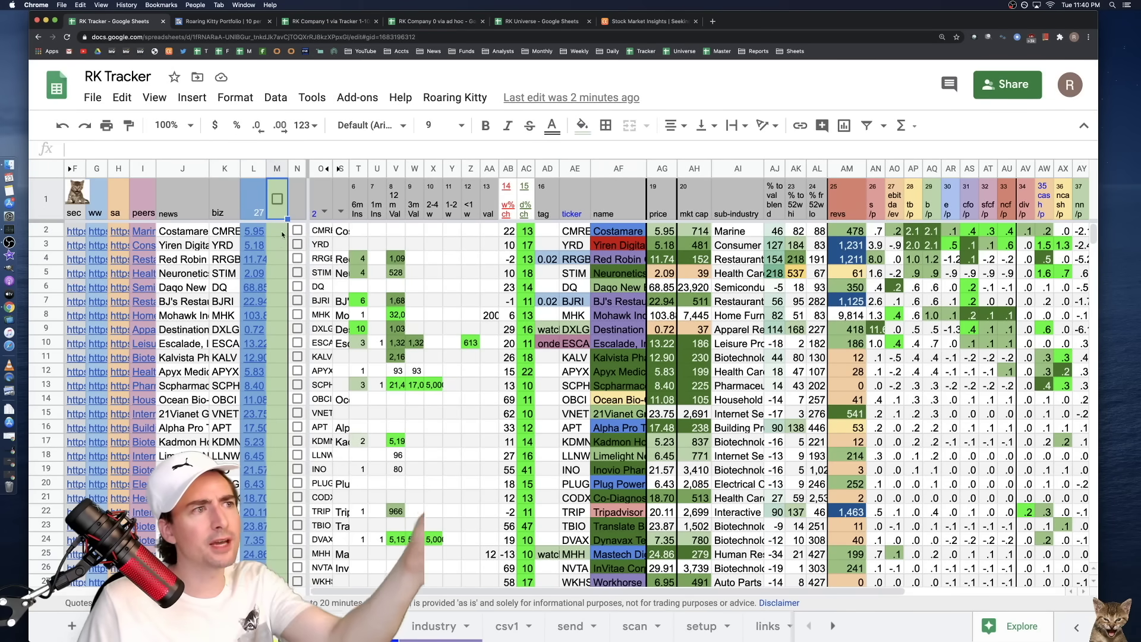
click(283, 234)
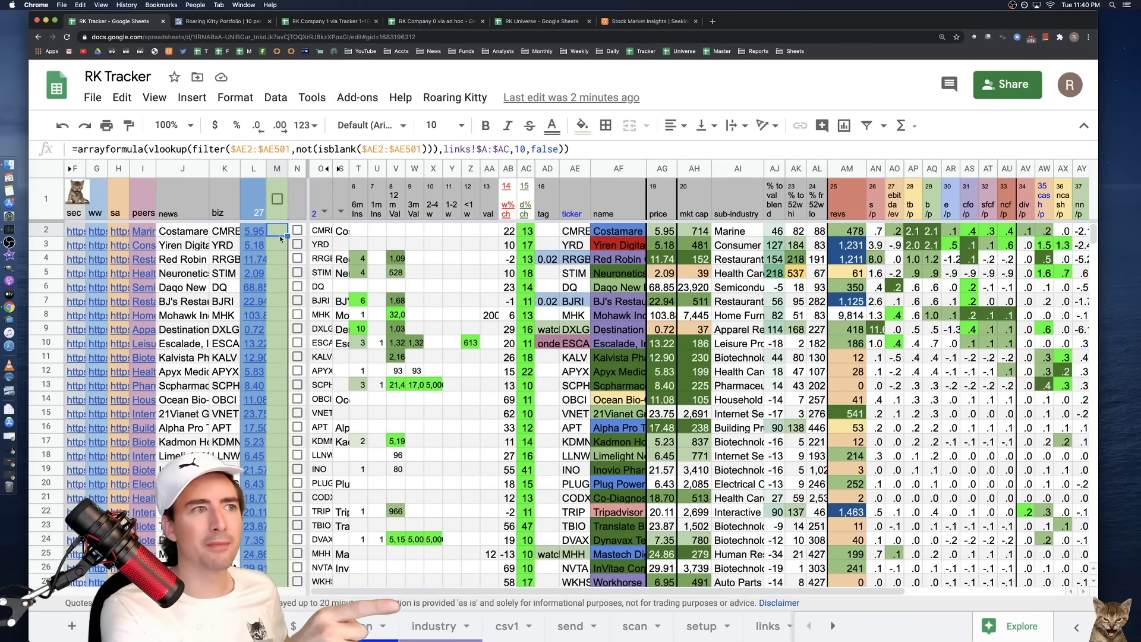
click(395, 231)
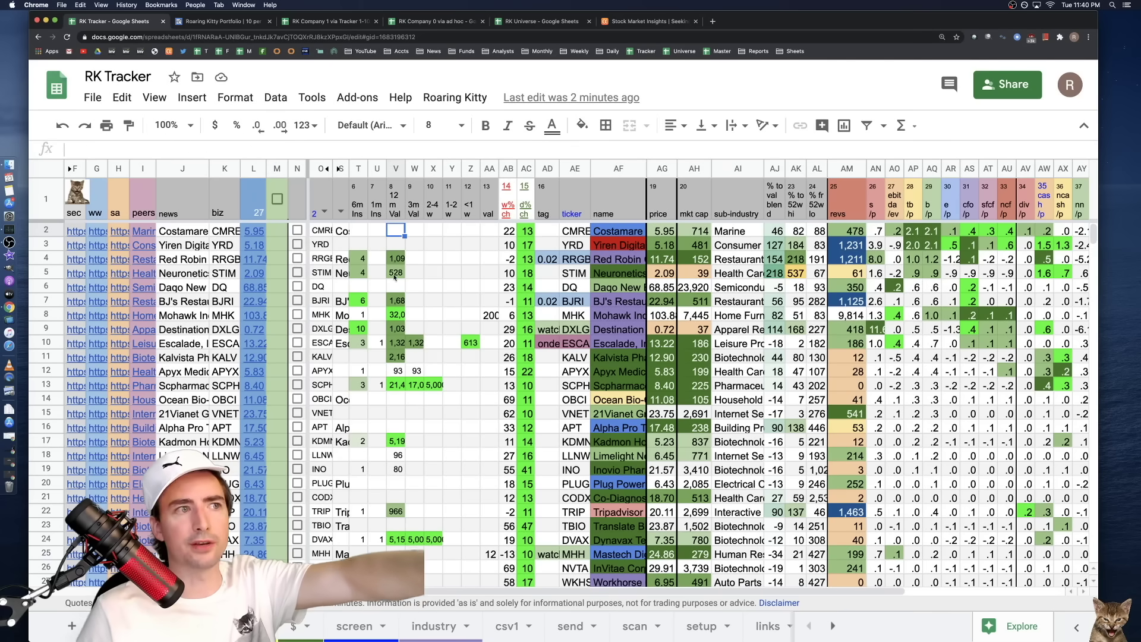
- Look up bjri on OpenInsider in a new tab, review its insider trades, and close the tab
click(274, 229)
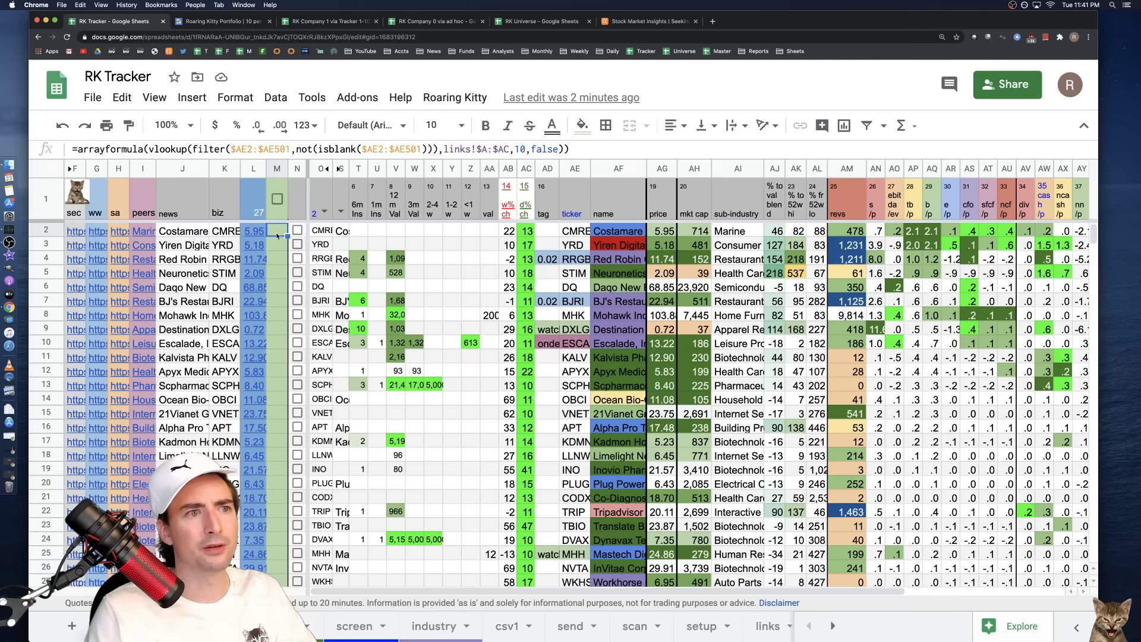
key(super+t)
text(oi)
key(Tab)
text(bjri)
key(Return)
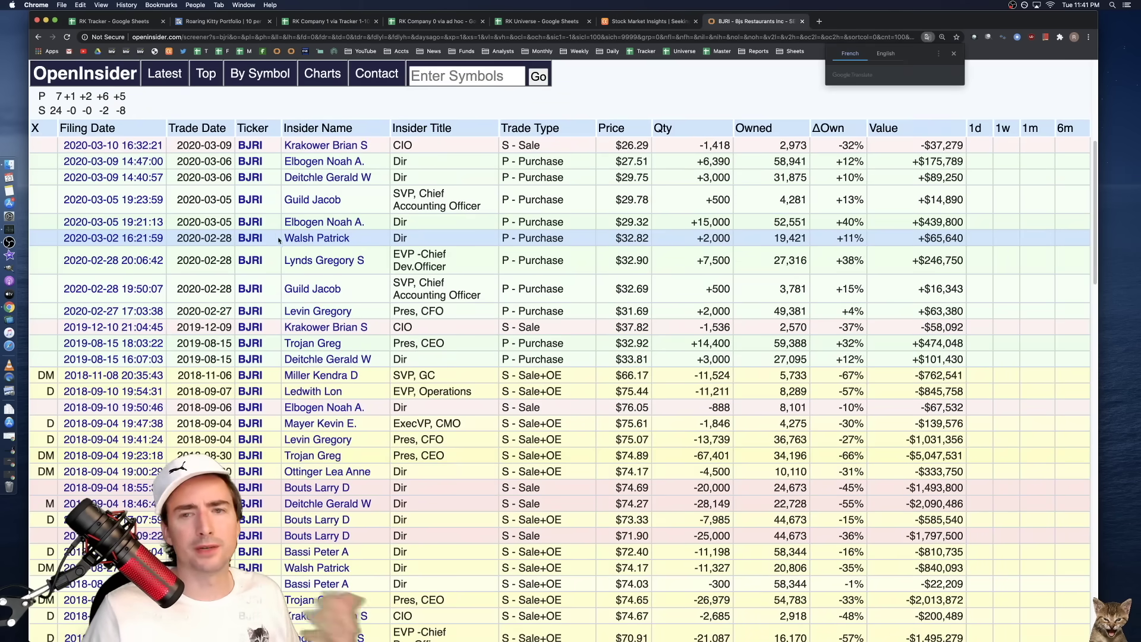
click(803, 22)
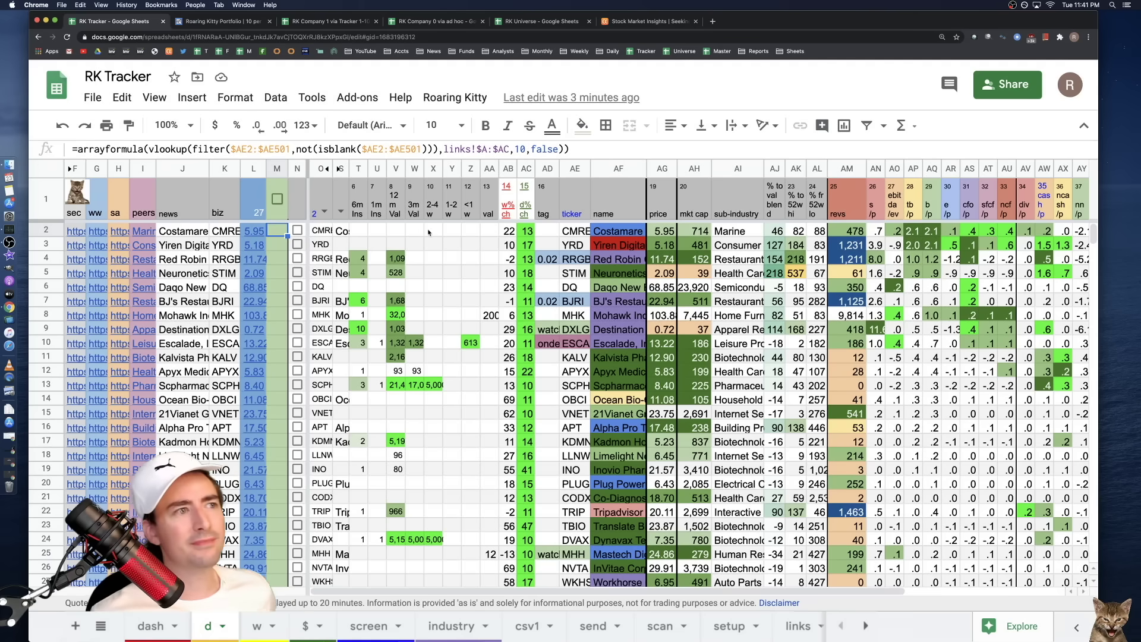
- Check Red Robin's 12m Val cell, and view the w sheet's company list before returning to the d sheet
click(397, 259)
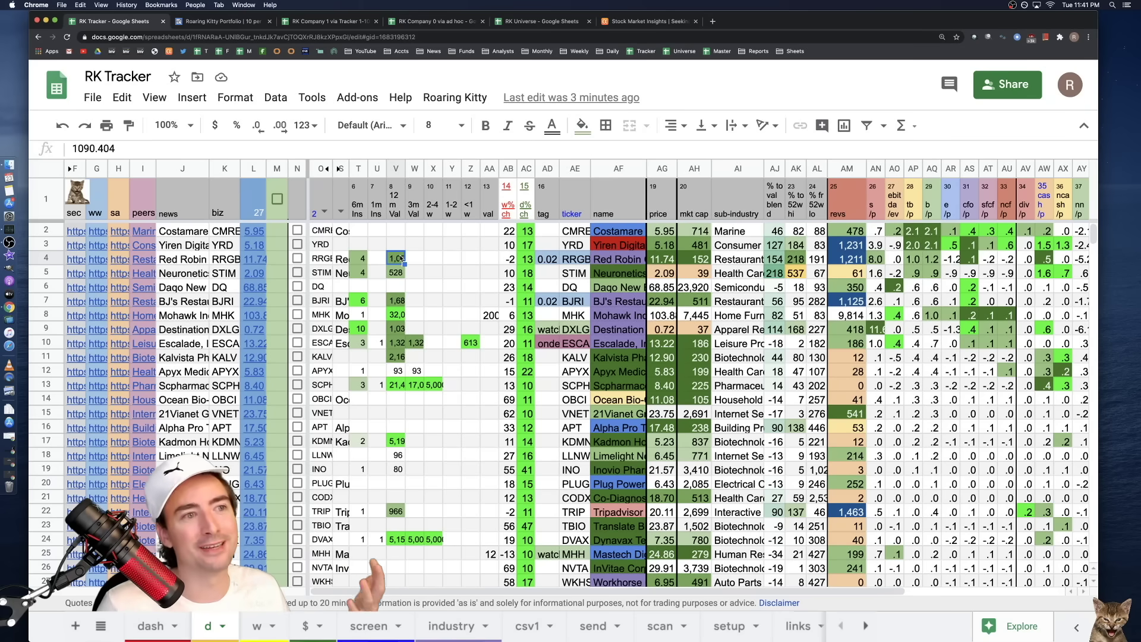
click(492, 274)
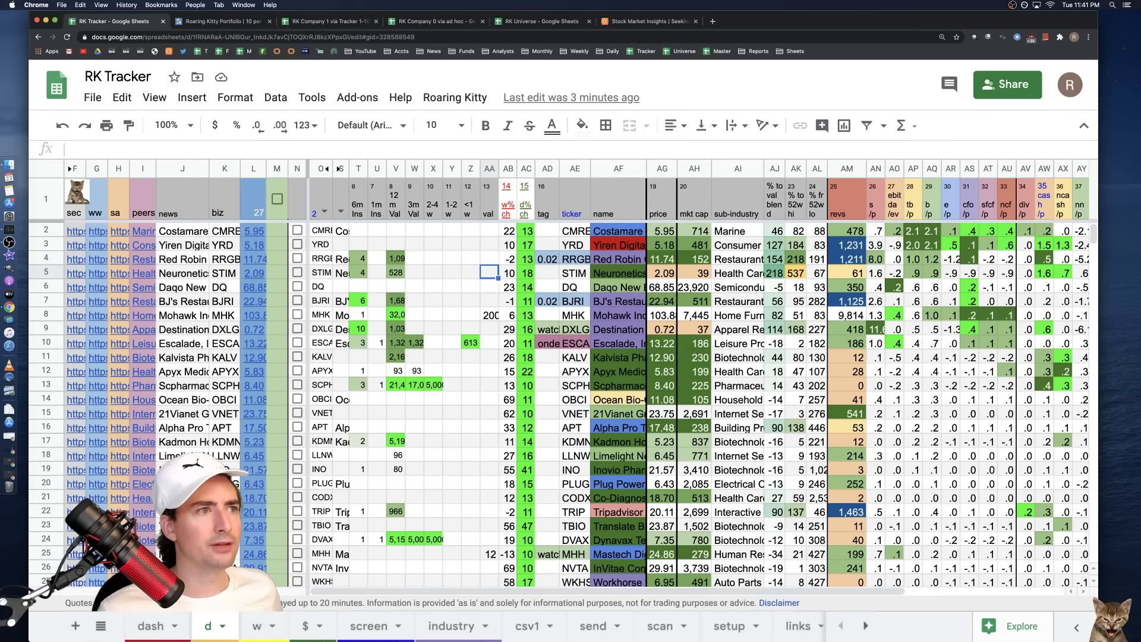
key(alt+Down)
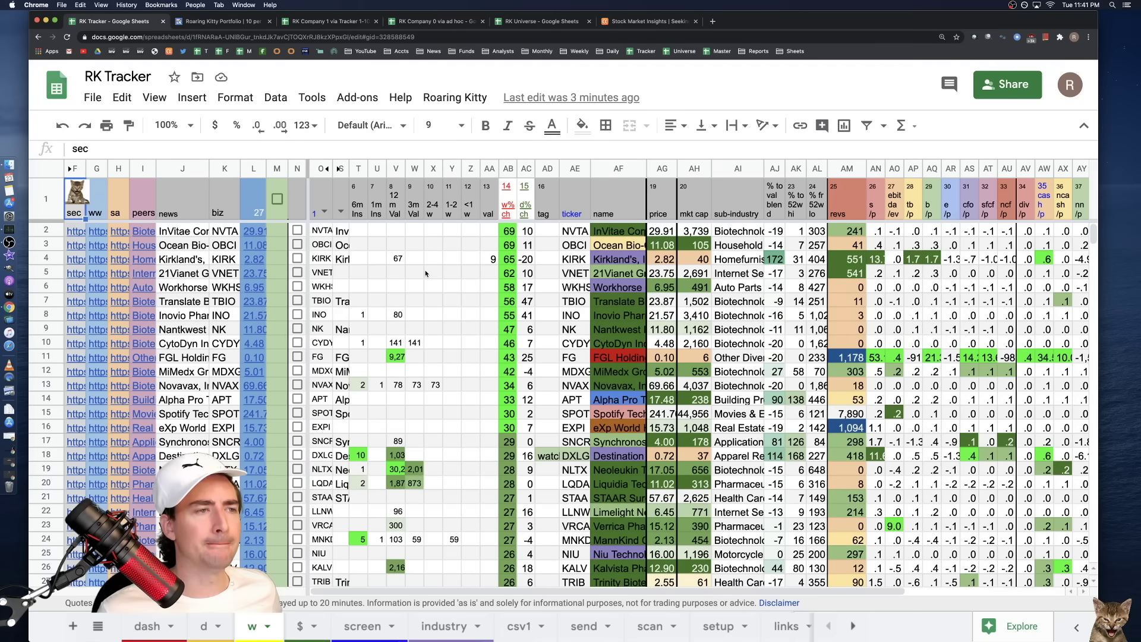
click(424, 273)
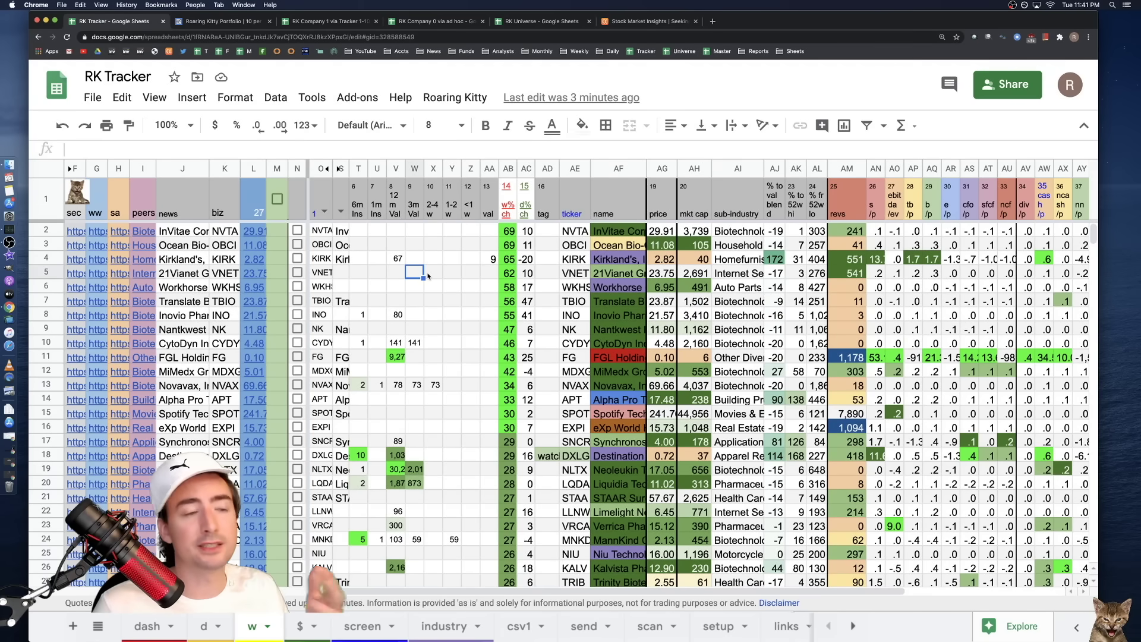
key(alt+Up)
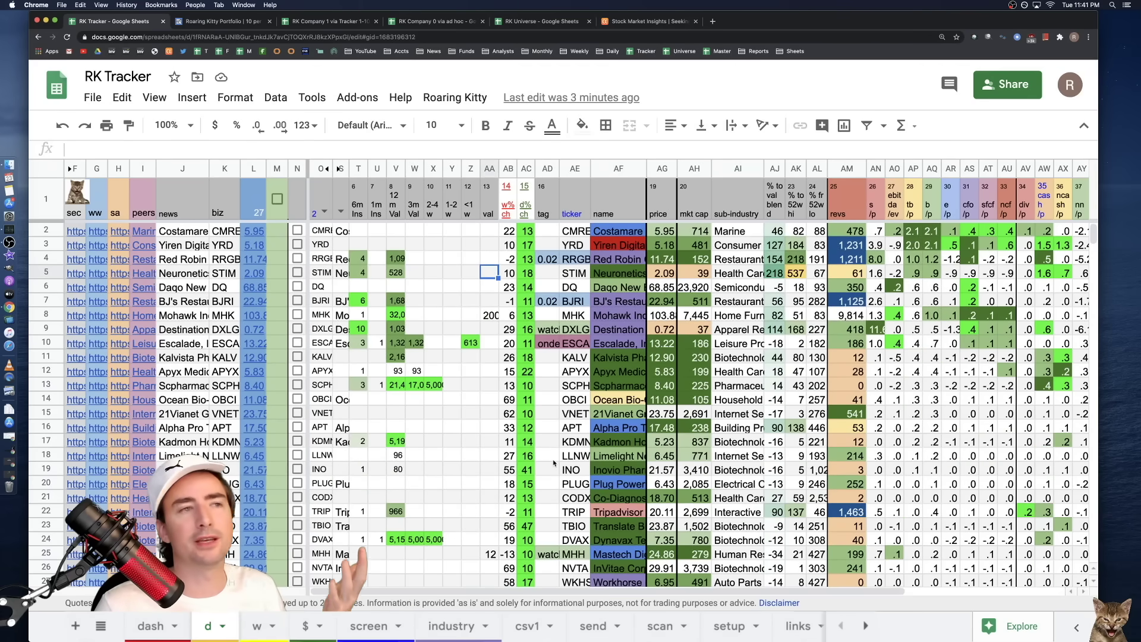
- Follow the w% ch header's link to d!N503 to view the lower company list, and switch to the w sheet
click(508, 215)
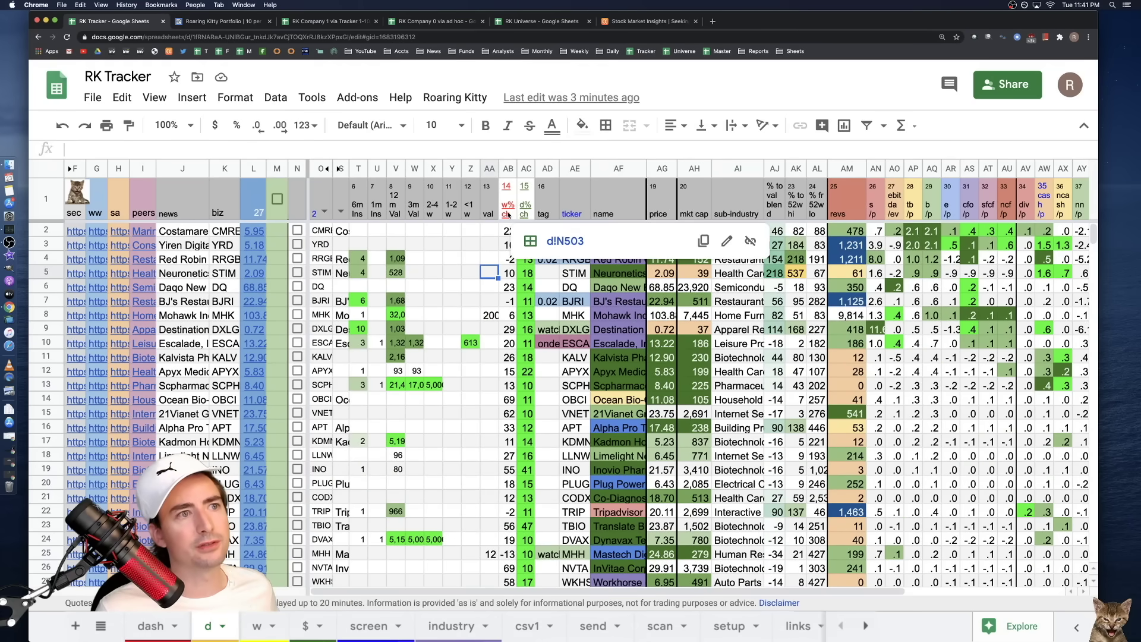
click(566, 243)
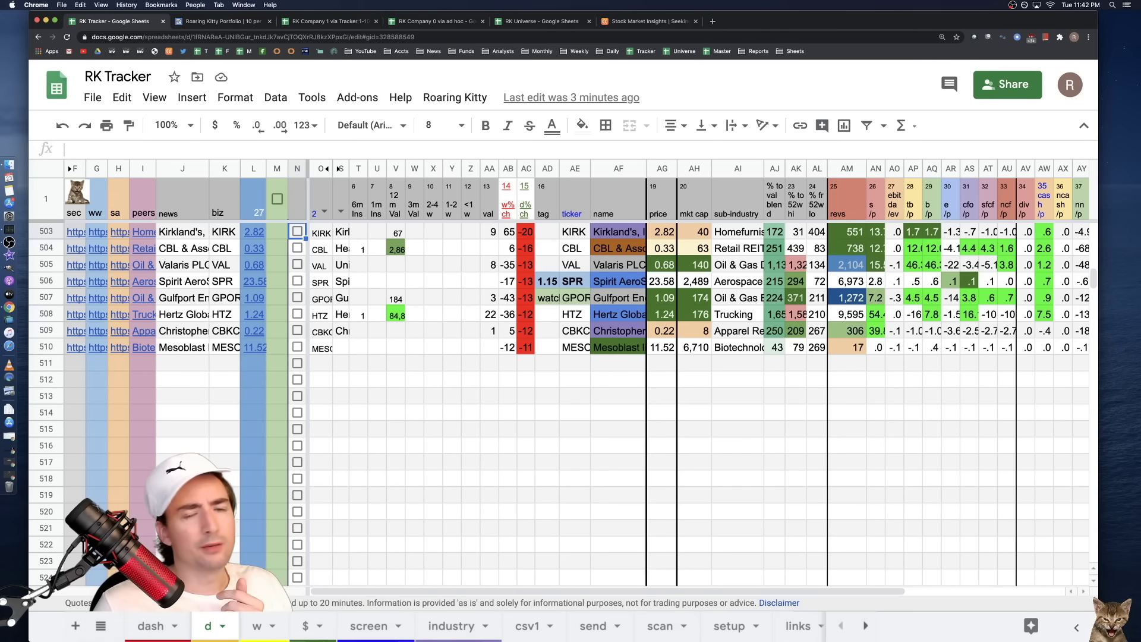
key(alt+Down)
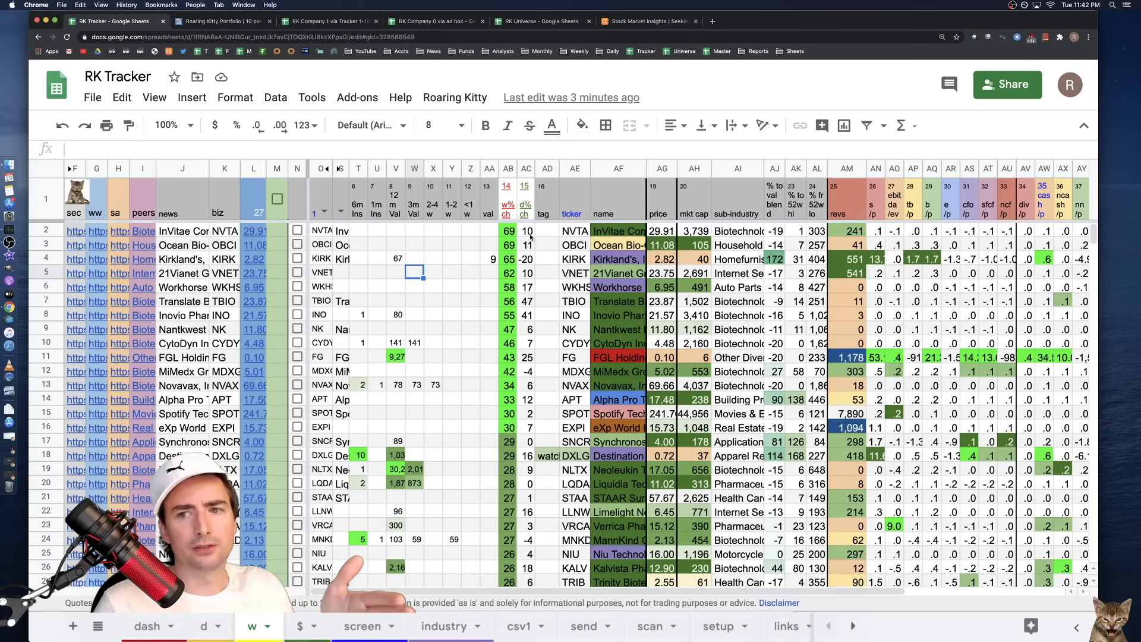
- Select the w% ch column and follow the cash/p header's link to d!BJ1
click(508, 168)
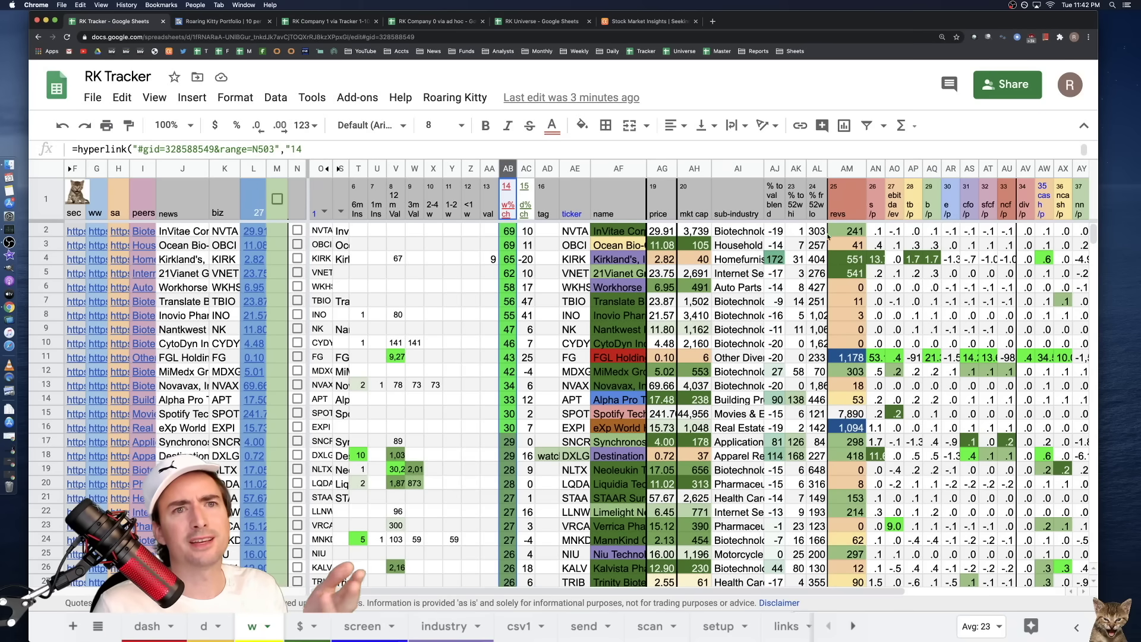
click(1041, 214)
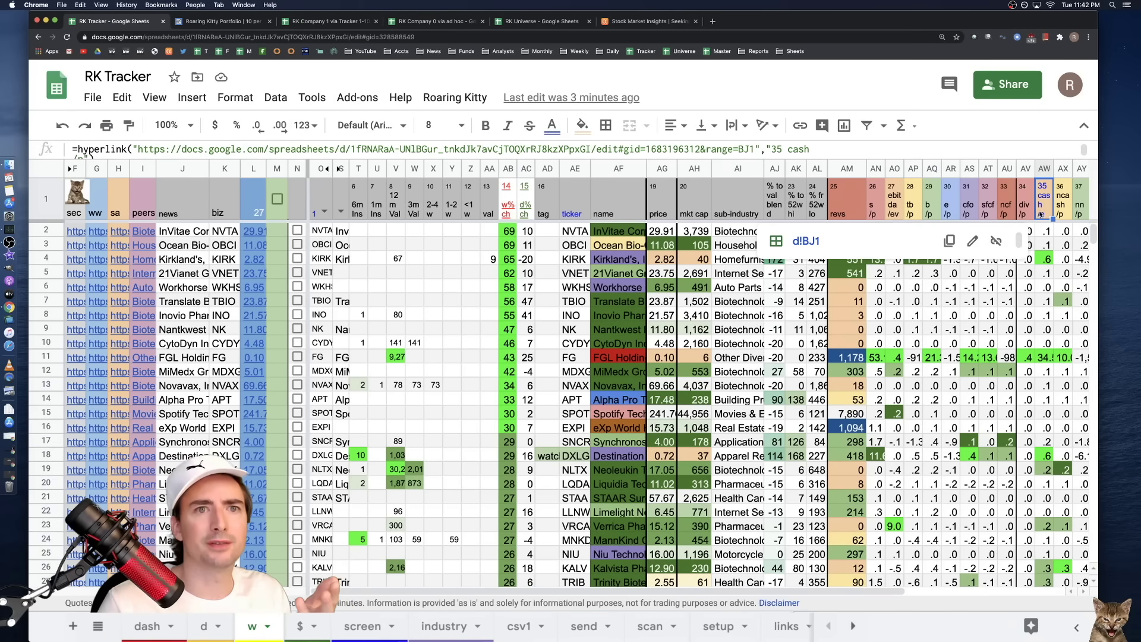
click(814, 241)
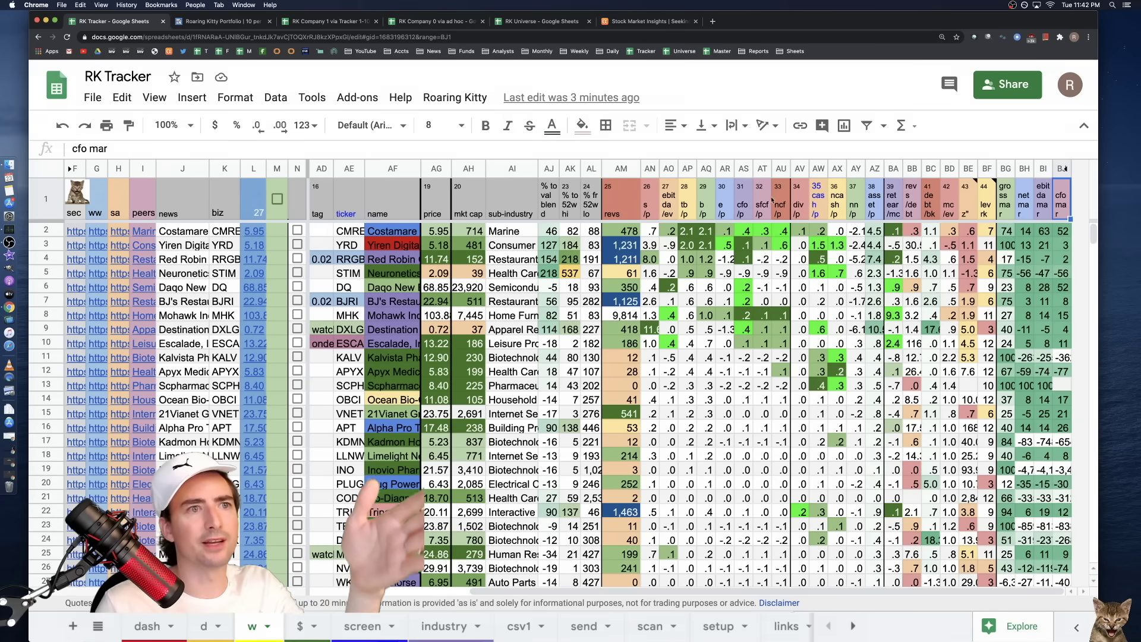
- Follow the ticker header's link to d!O1, then recheck that link and Yiren Digital's w% ch cell
click(350, 213)
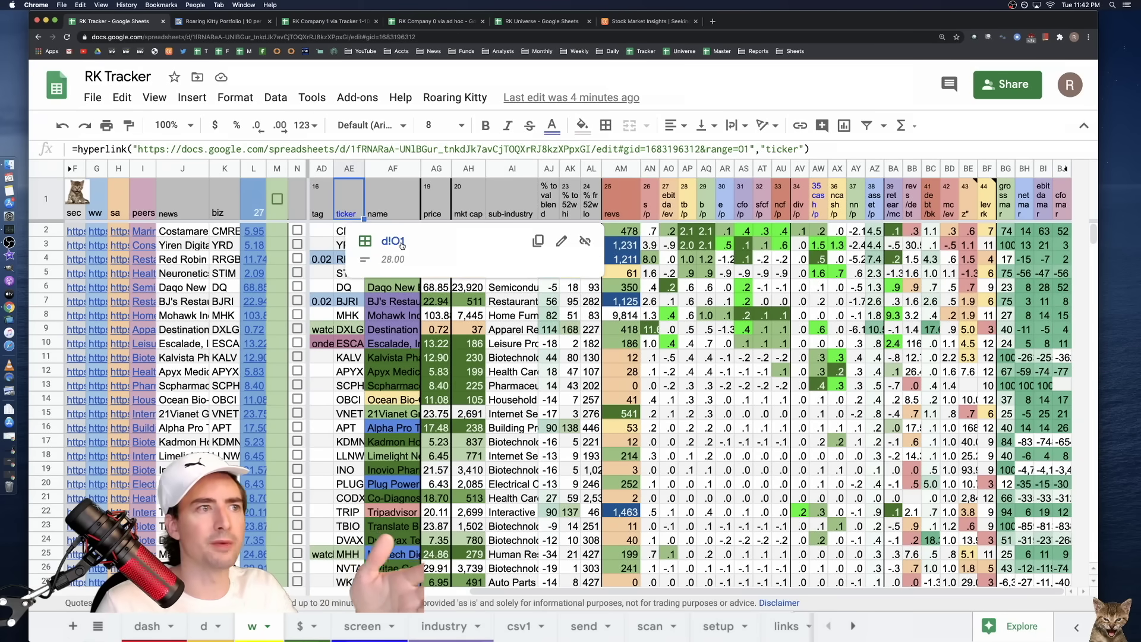
click(401, 245)
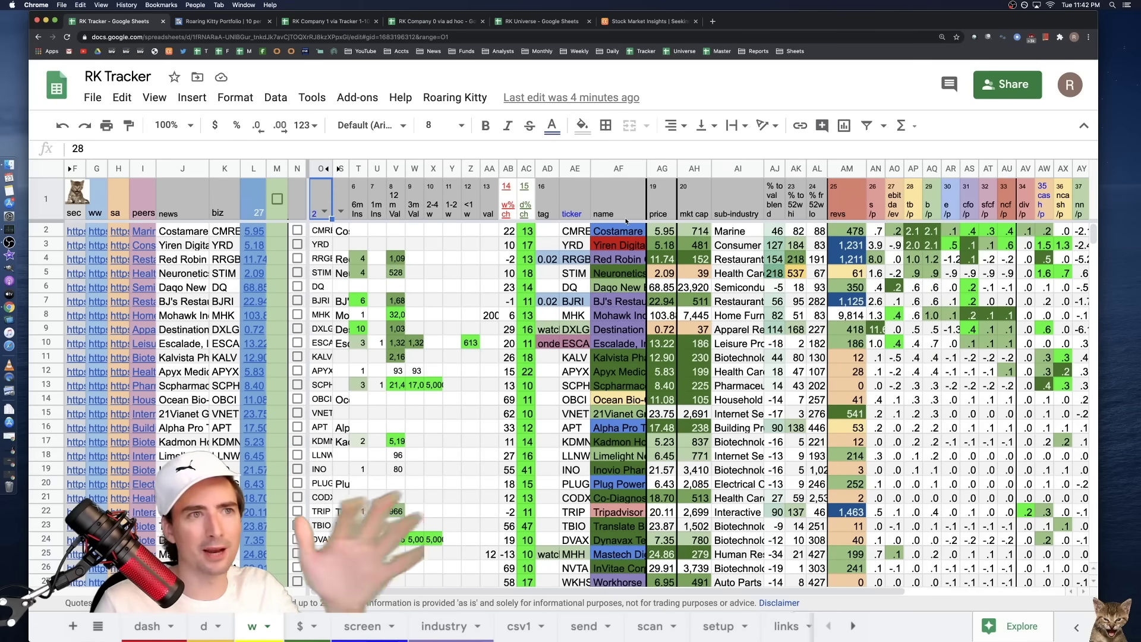
click(571, 215)
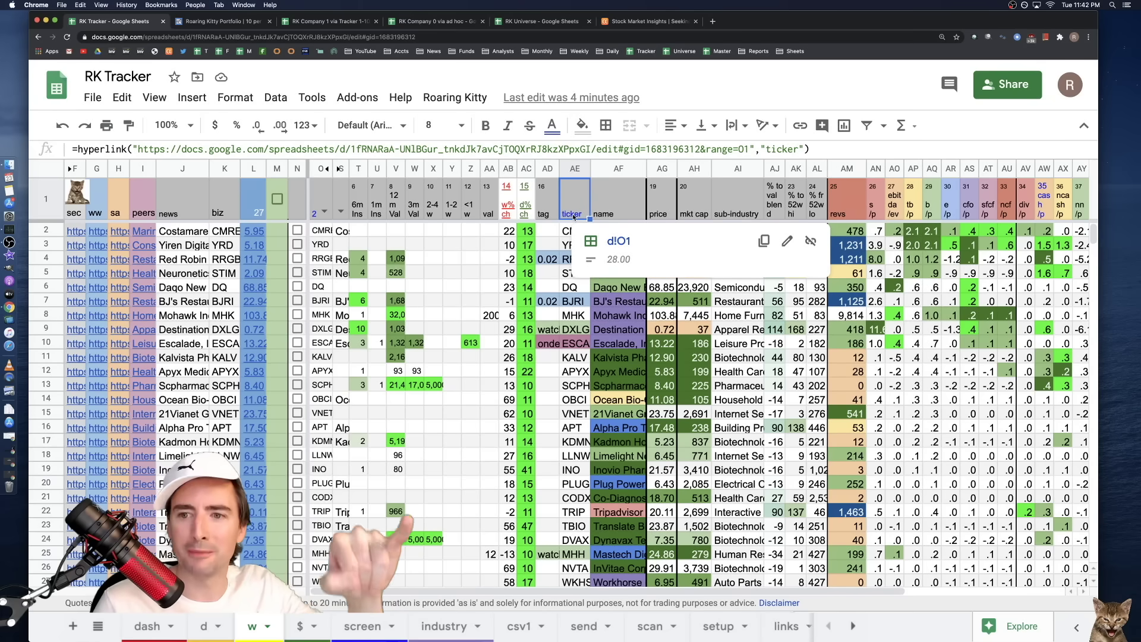
click(515, 245)
click(204, 626)
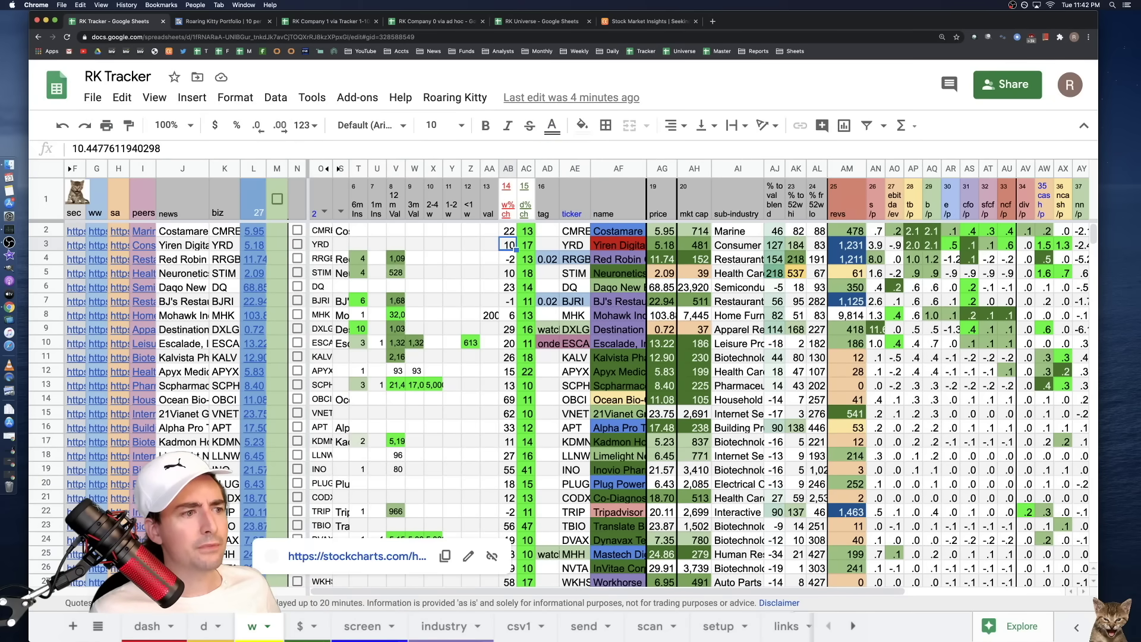
- Open the $ sheet and check Volt's 2-4w and Groupon's <1w insider value cells
click(301, 627)
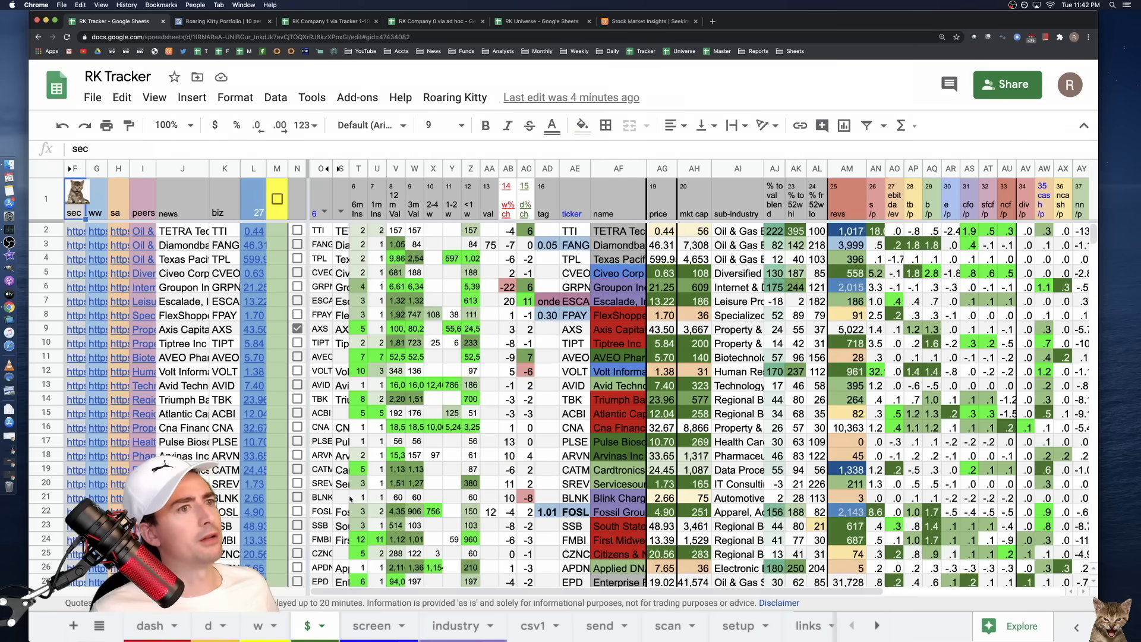
click(439, 371)
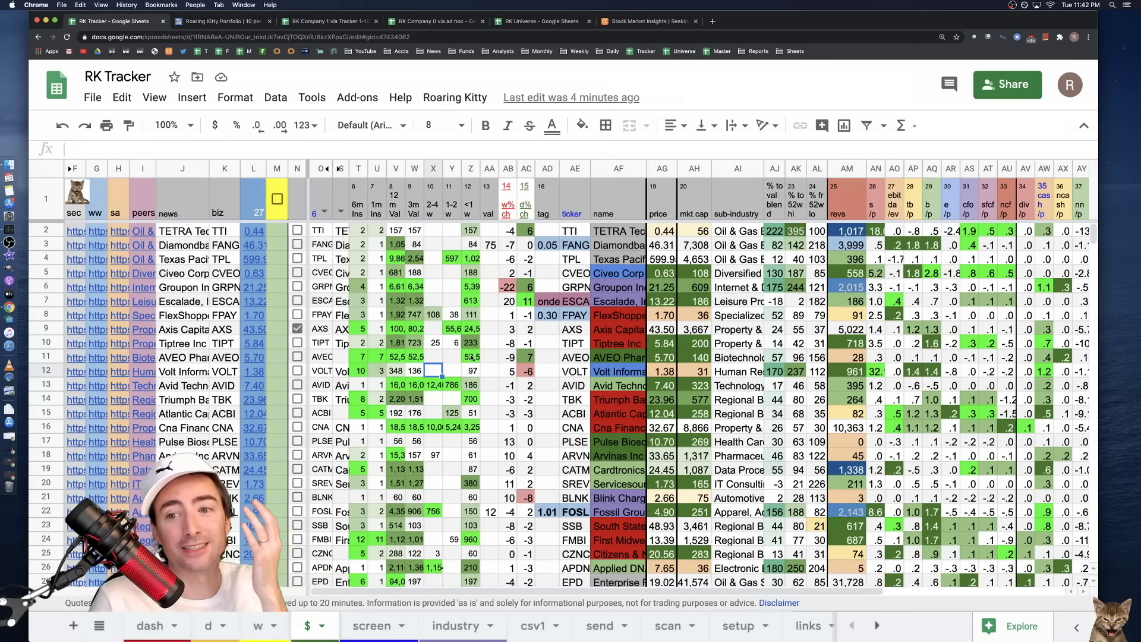
click(470, 288)
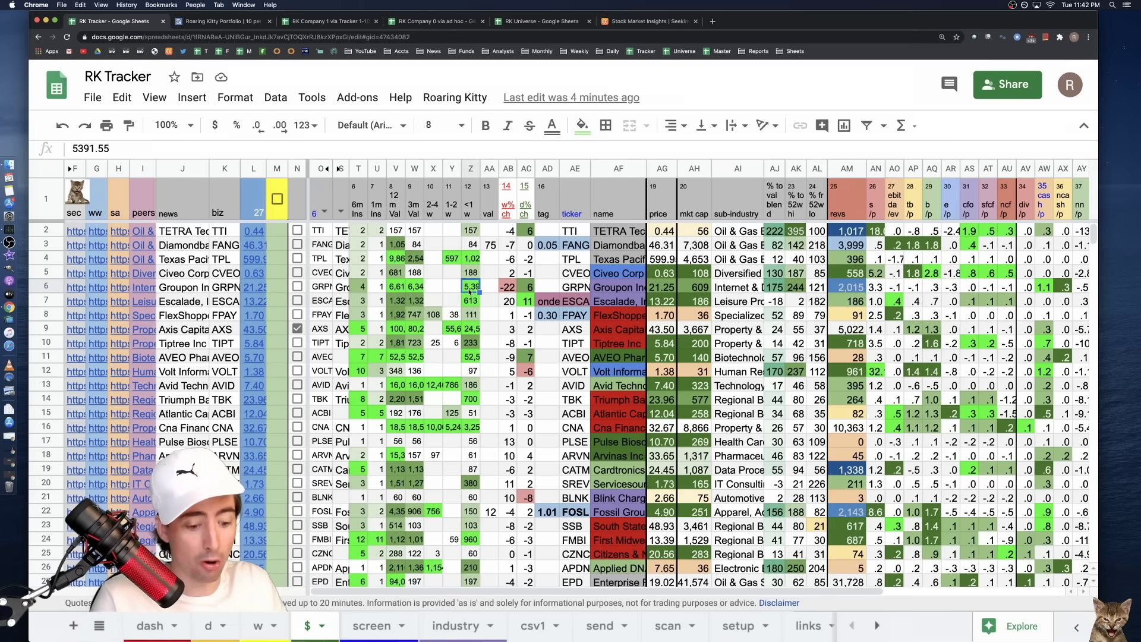
- Look up gme on OpenInsider in a new tab, reviewing its insider trades and previewing its price chart
key(super+t)
text(oi gme)
key(Return)
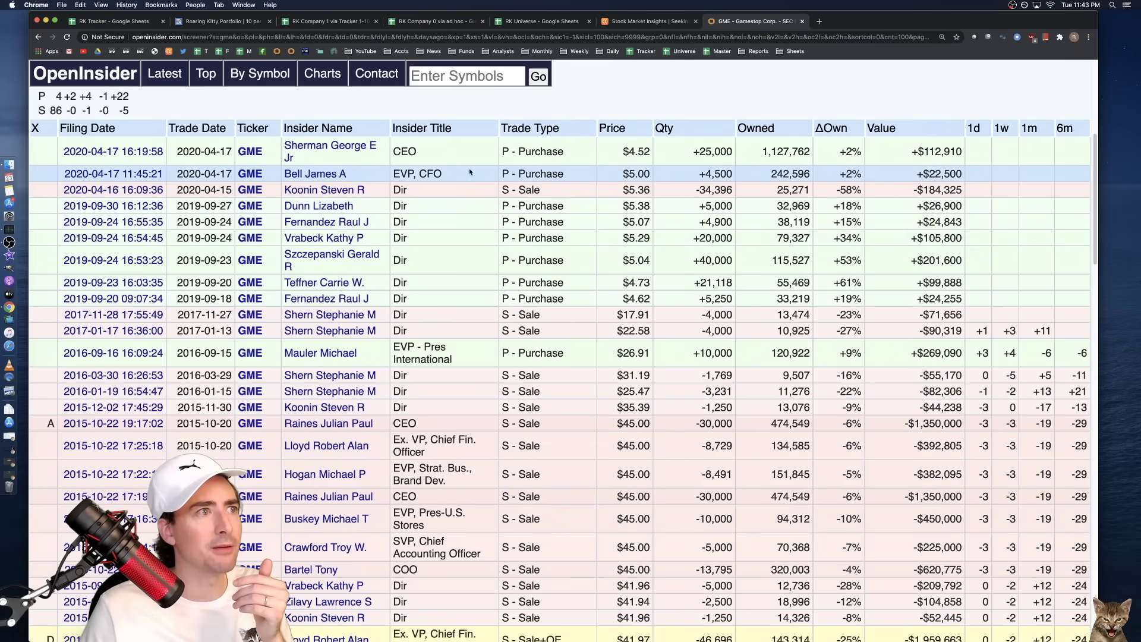
mouse_move(256, 152)
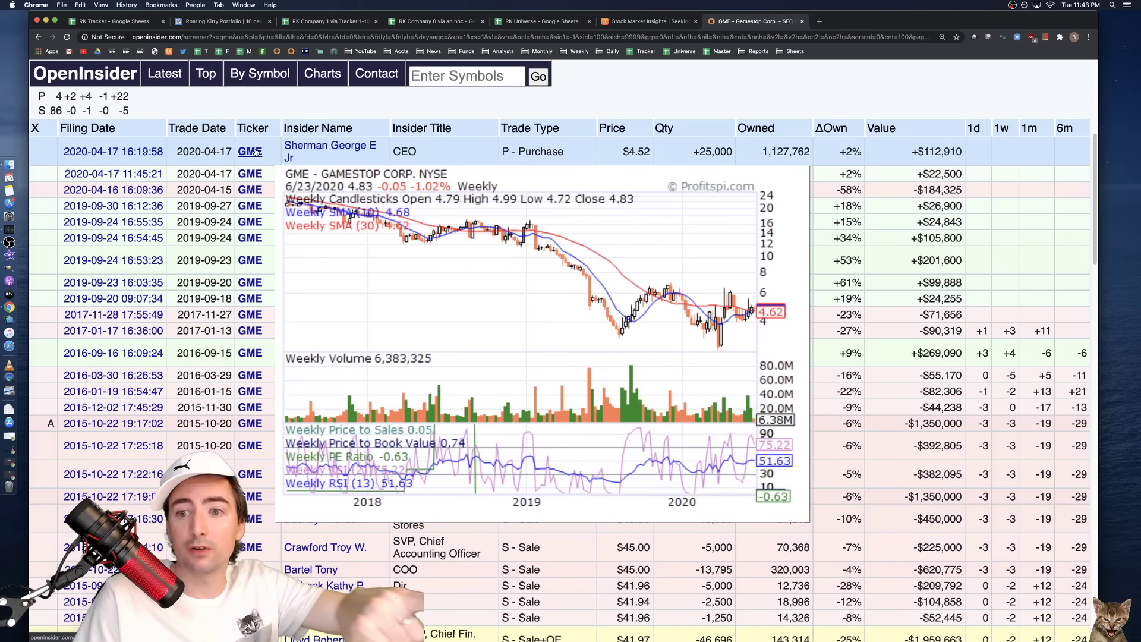
scroll(281, 167, up, 3)
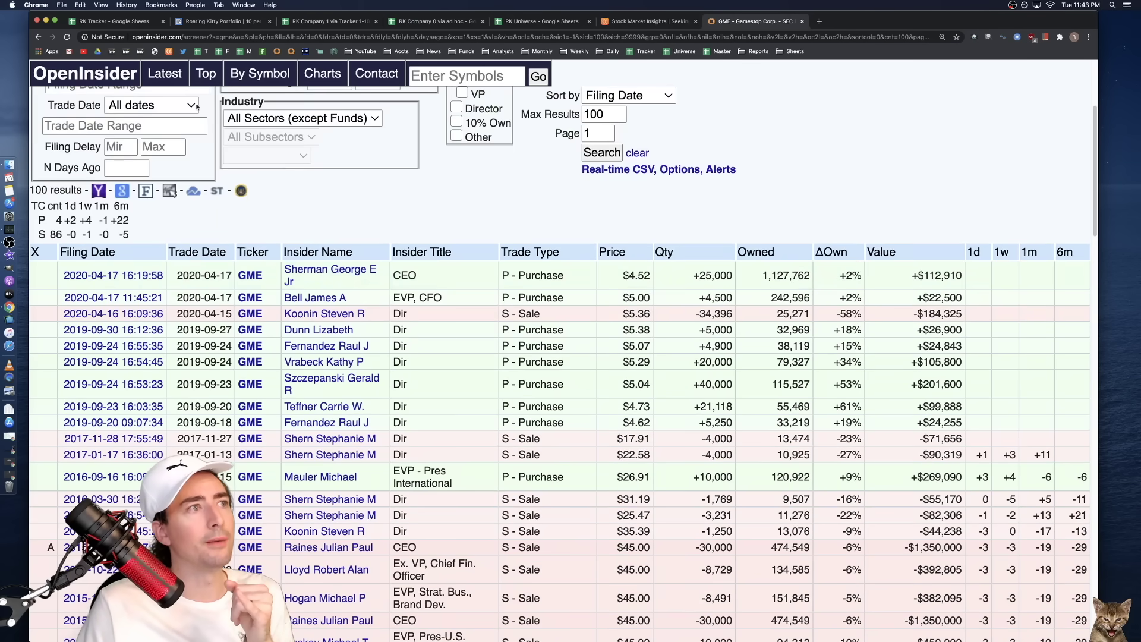
- Open OpenInsider's Latest Cluster Buys list and preview Royalty Pharma's chart
mouse_move(163, 75)
click(160, 102)
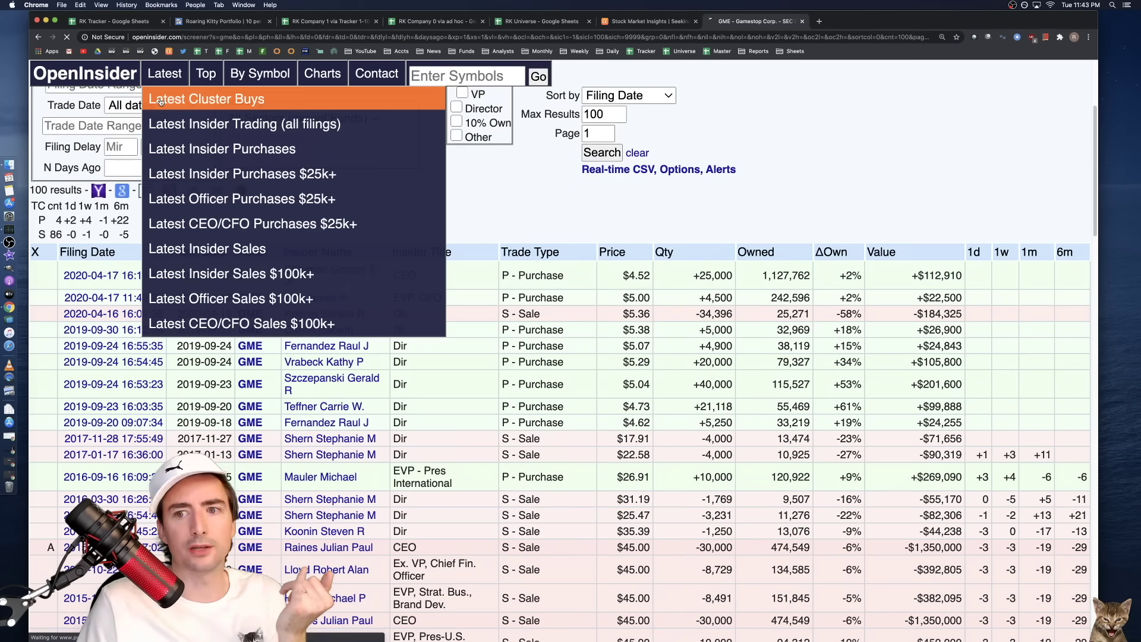
scroll(273, 274, down, 5)
mouse_move(260, 281)
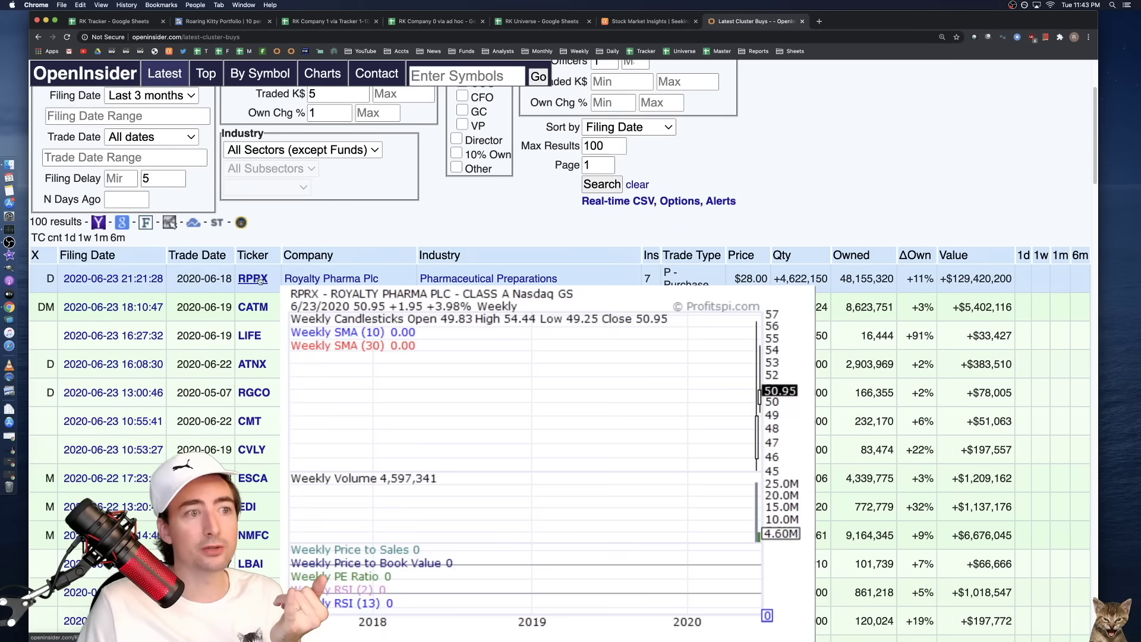
mouse_move(255, 310)
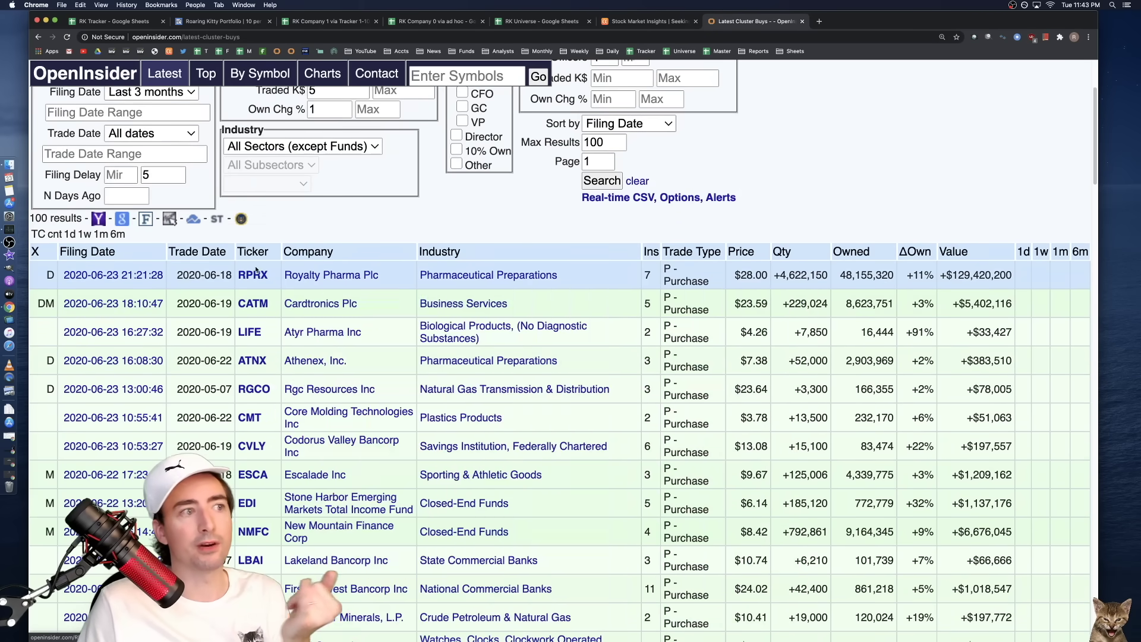
mouse_move(258, 278)
scroll(258, 278, down, 5)
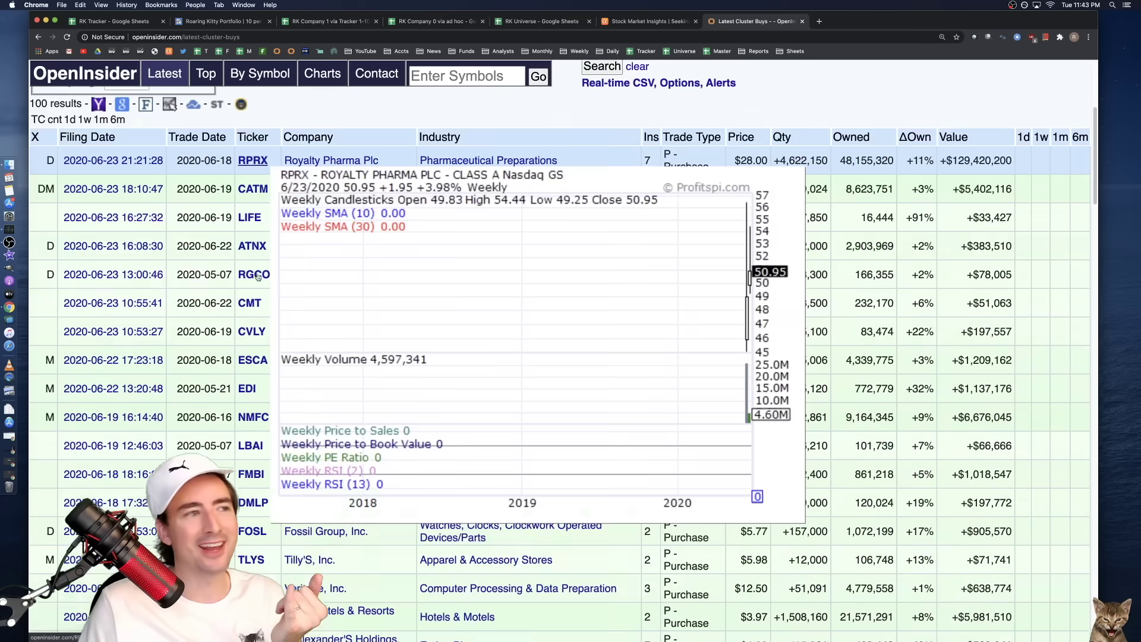
- Preview the charts of LIFE, CMT, CVLY and ESCA in the cluster buys list
mouse_move(260, 165)
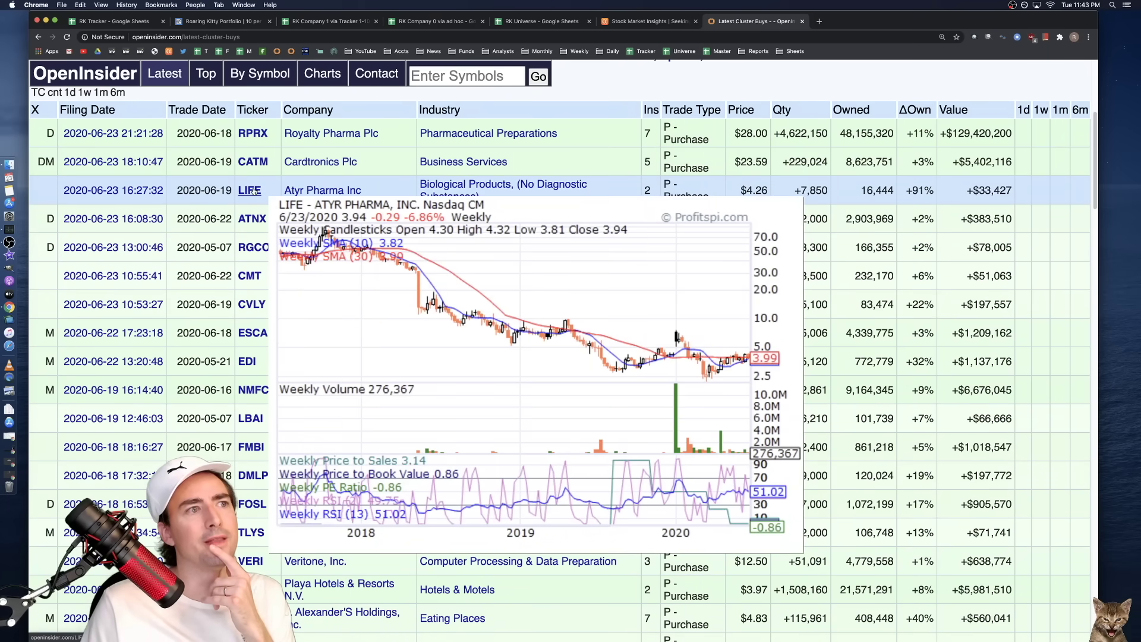
mouse_move(253, 220)
mouse_move(260, 198)
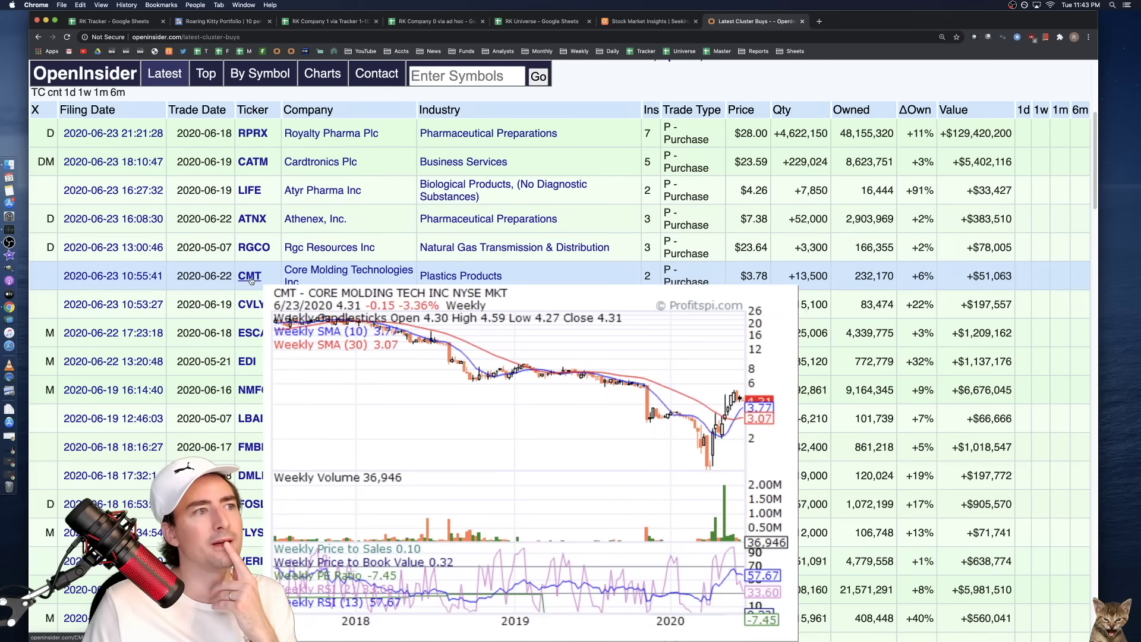
scroll(250, 280, down, 1)
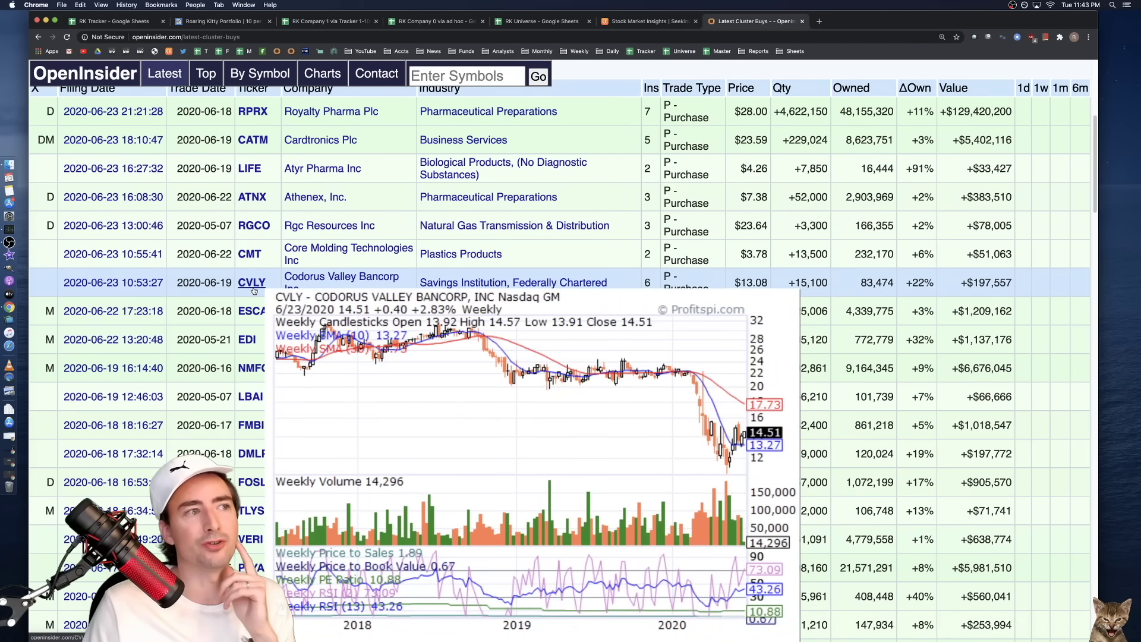
mouse_move(256, 257)
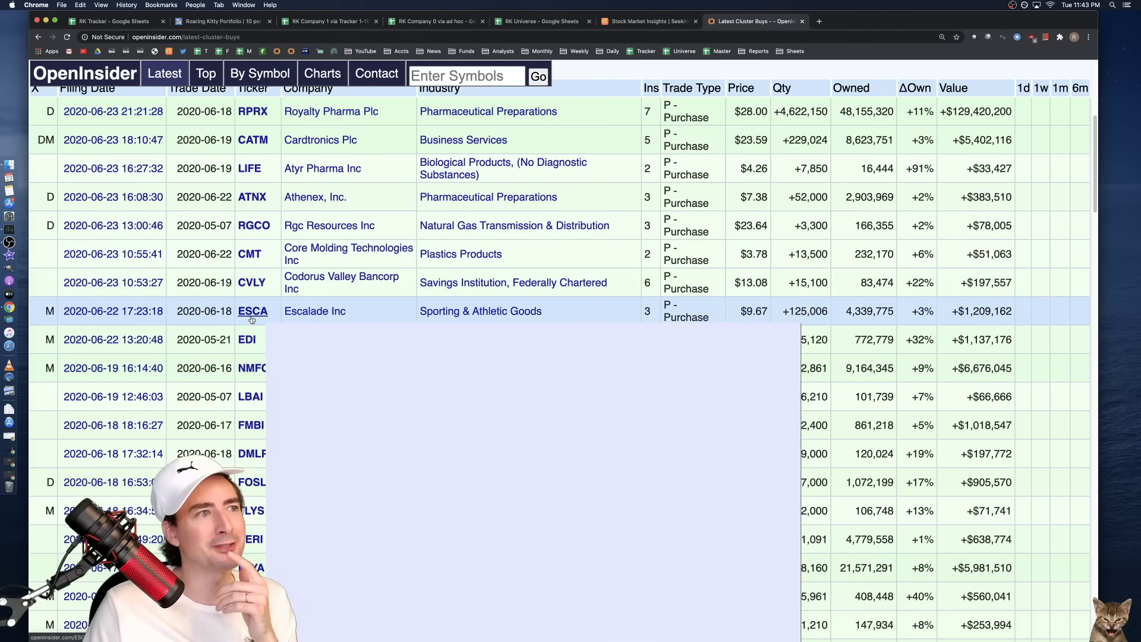
mouse_move(252, 320)
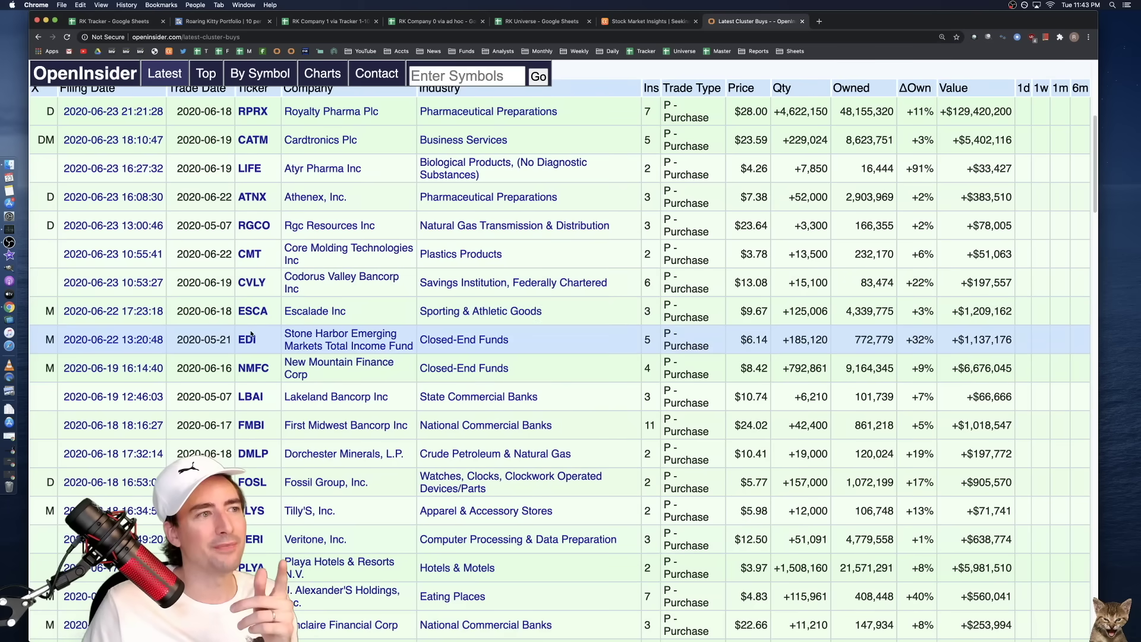
- Review the cluster buys further down, preview Fossil Group's chart, and close the OpenInsider tab
scroll(251, 332, down, 1)
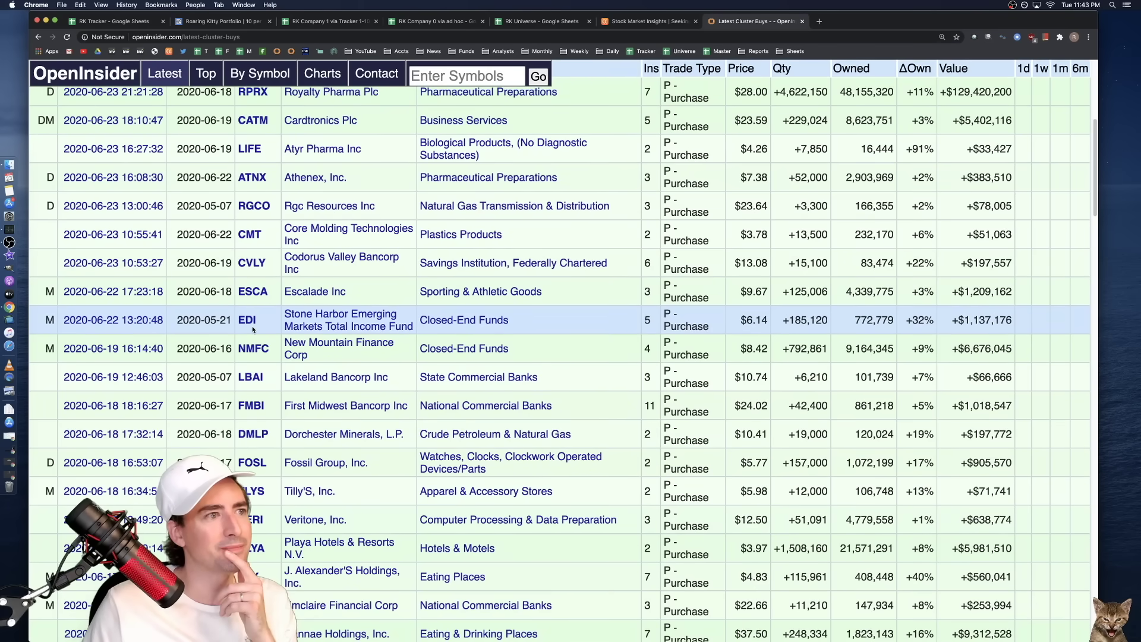
scroll(253, 329, down, 1)
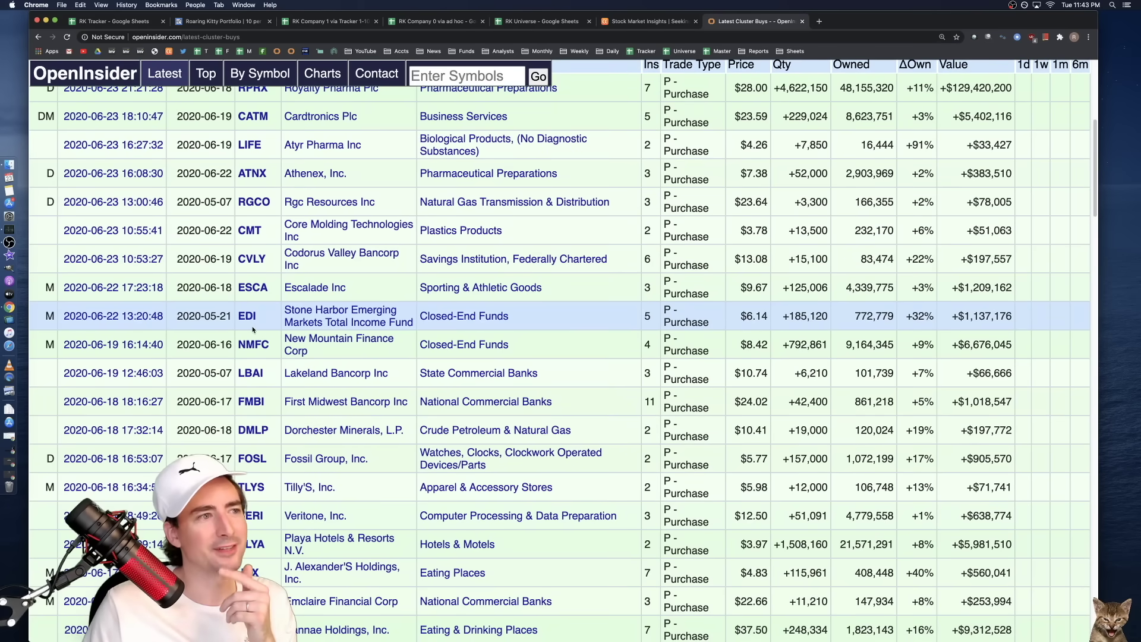
scroll(252, 328, down, 1)
mouse_move(257, 445)
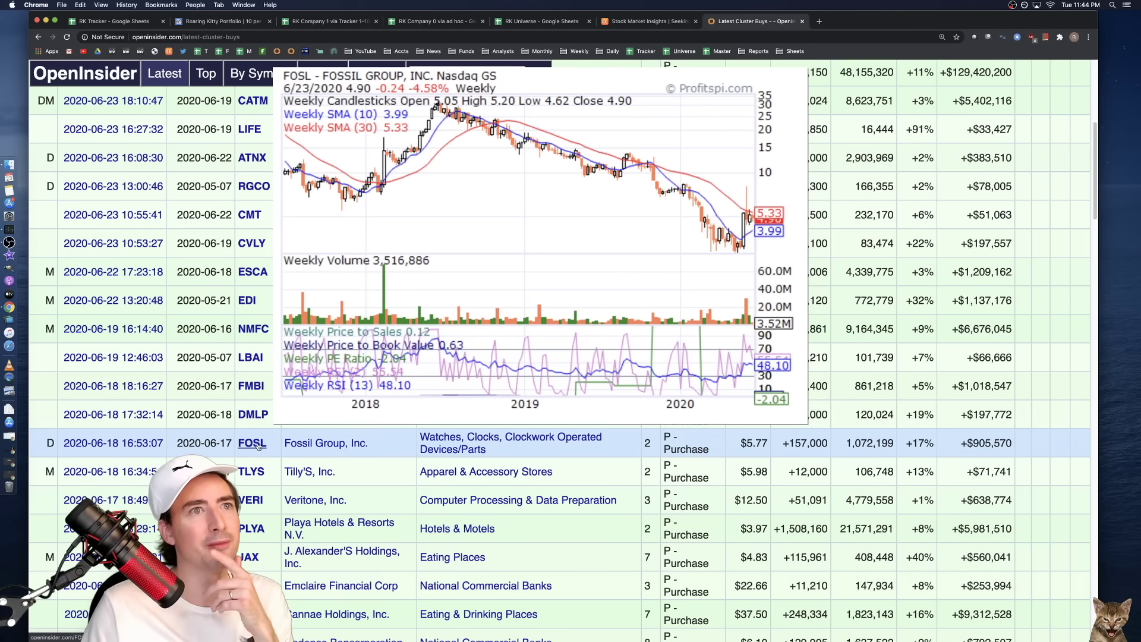
click(801, 22)
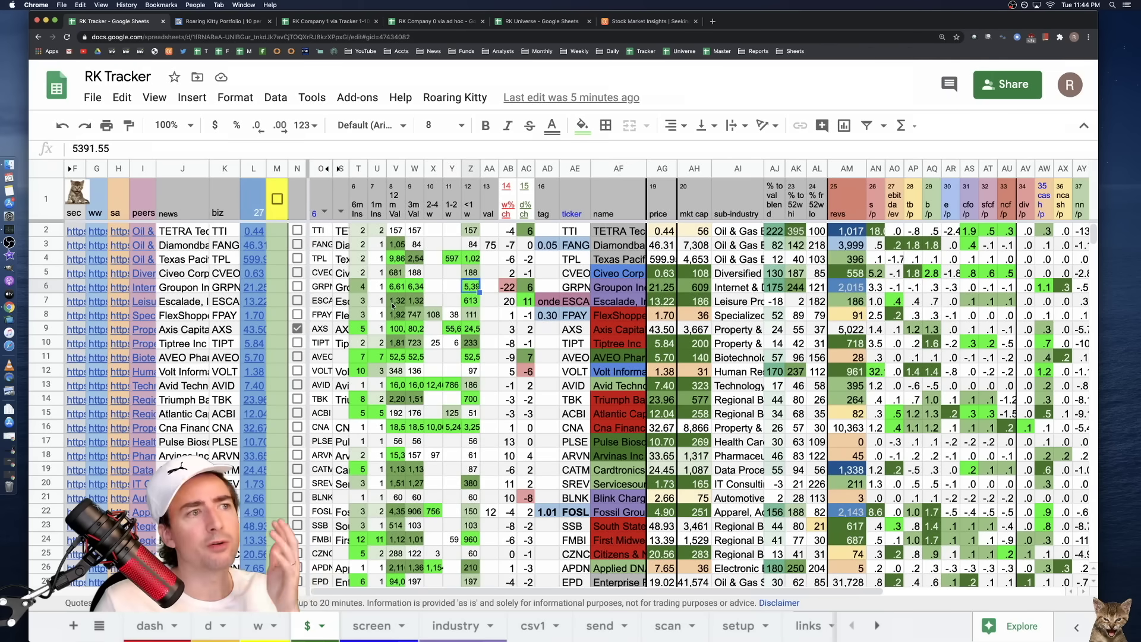
- Check Escalade's 12m Val and FlexShopper's 3m Val cells, and open the sort selector in O1 without choosing a value
click(392, 303)
click(414, 315)
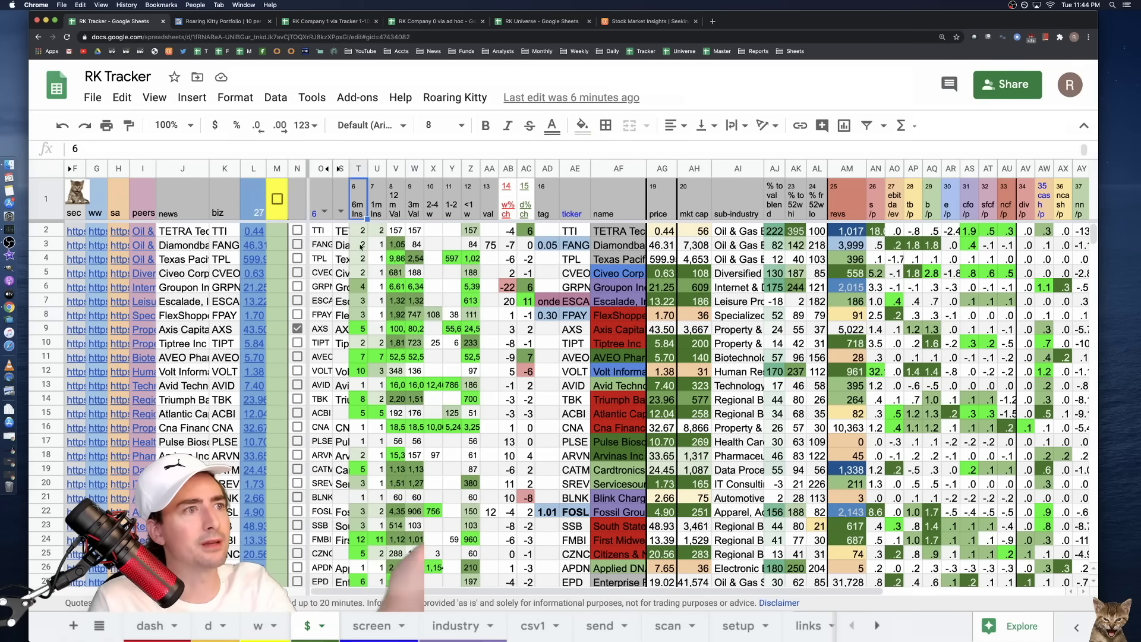
click(319, 204)
key(Escape)
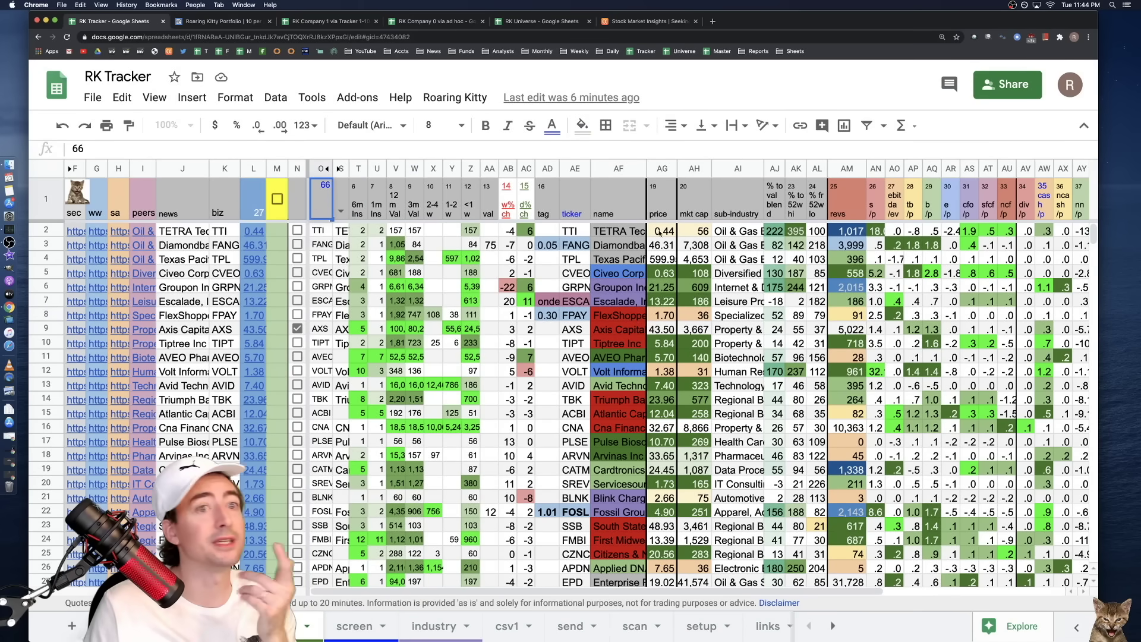
- Select Texas Pacific's price cell and view the valuation and margin columns of the $ sheet
click(662, 259)
scroll(698, 247, right, 5)
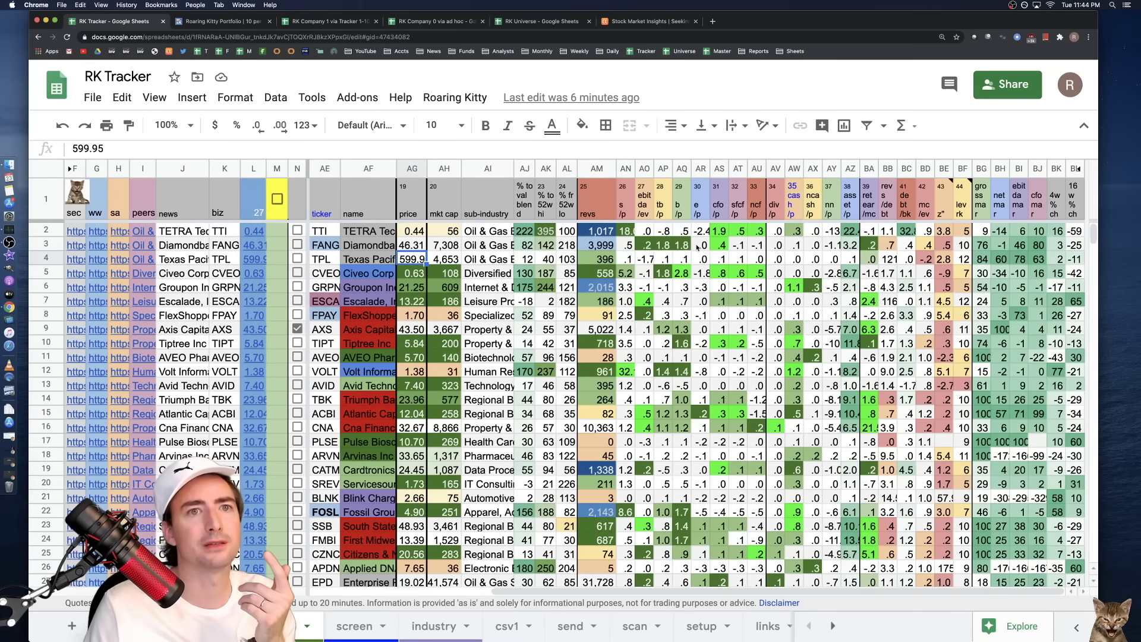
scroll(696, 248, left, 5)
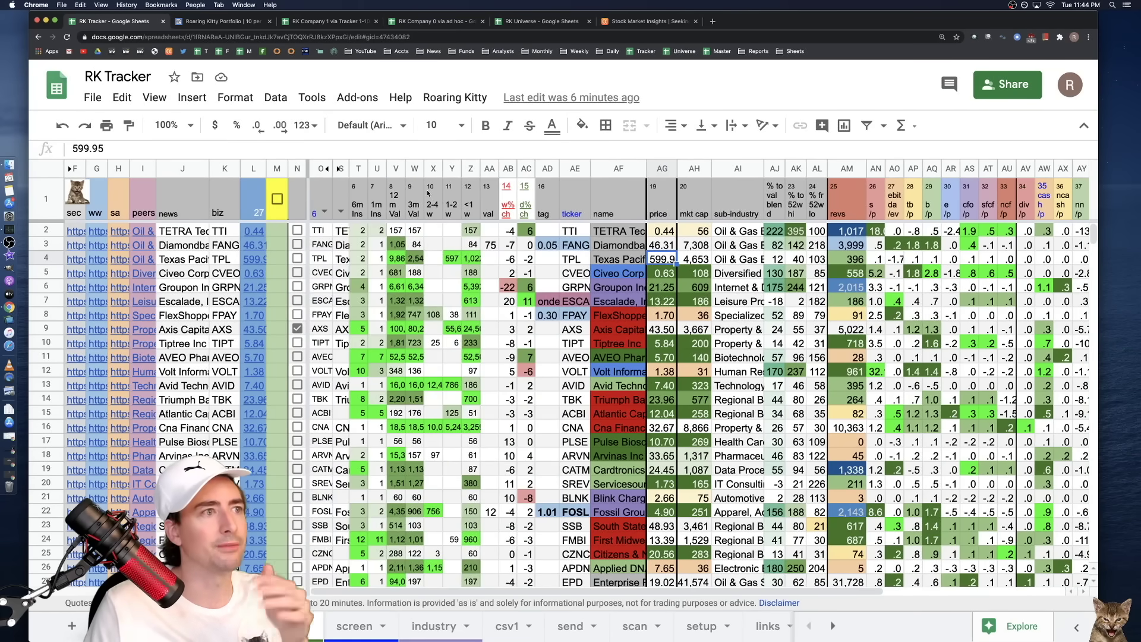
- Set the $ sheet's sort selector in O1 to 29 and check Civeo's tb/p cell
click(324, 213)
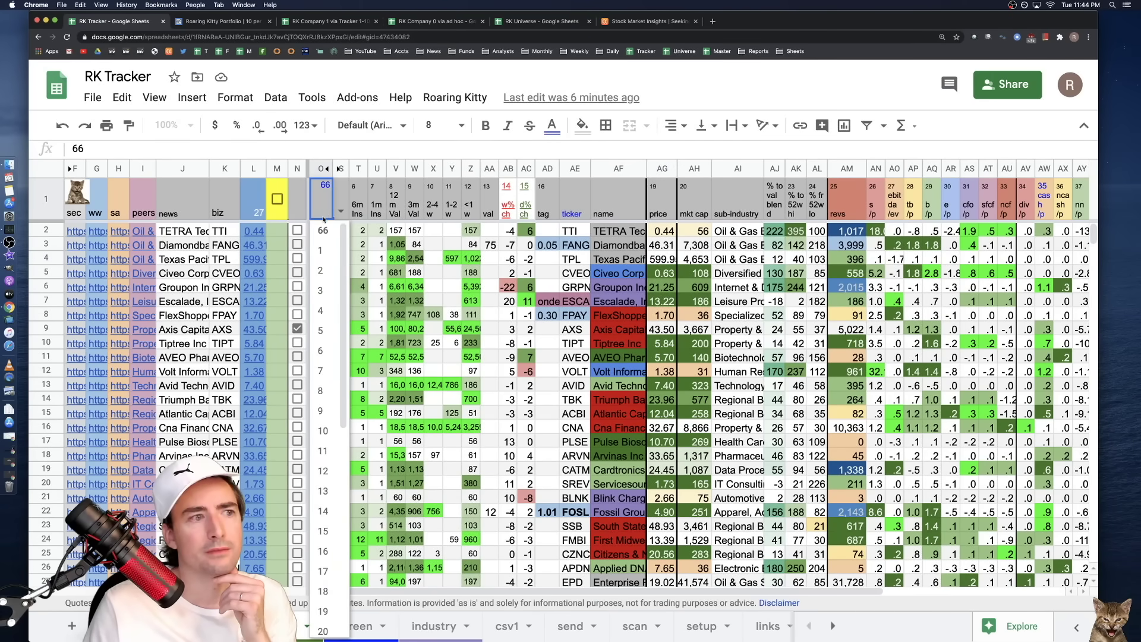
scroll(322, 568, down, 2)
scroll(323, 612, down, 1)
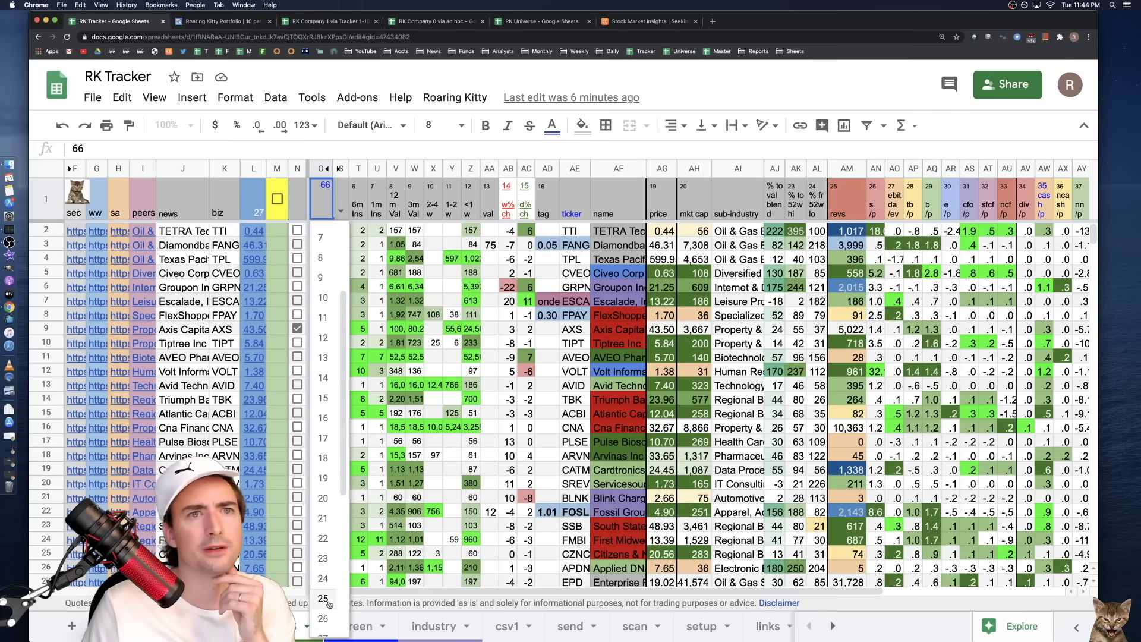
scroll(329, 605, down, 1)
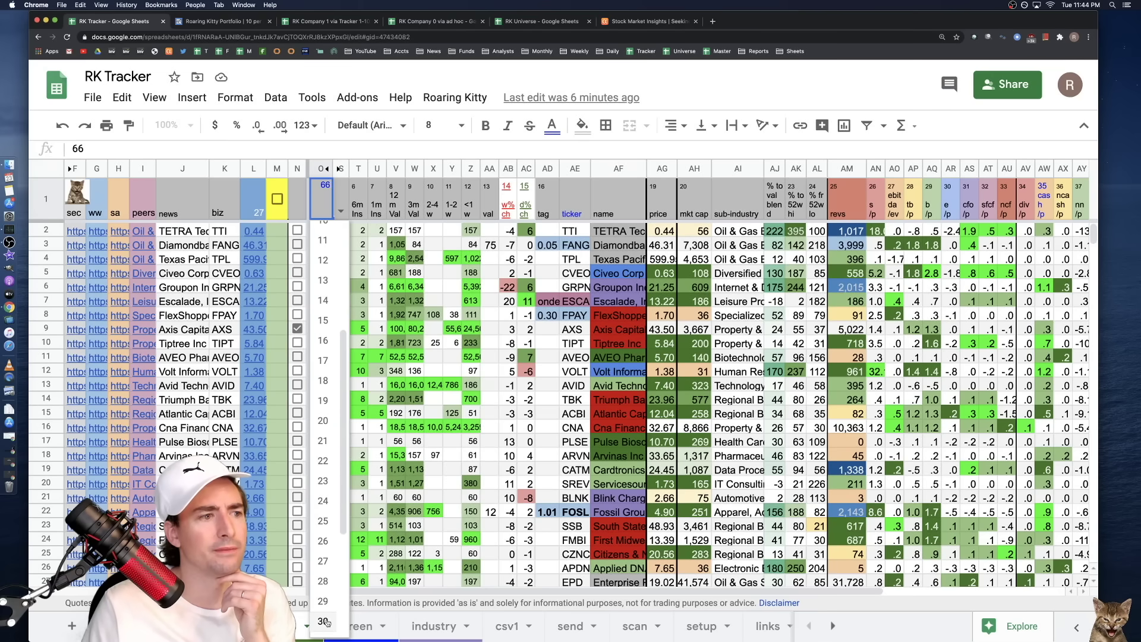
click(325, 602)
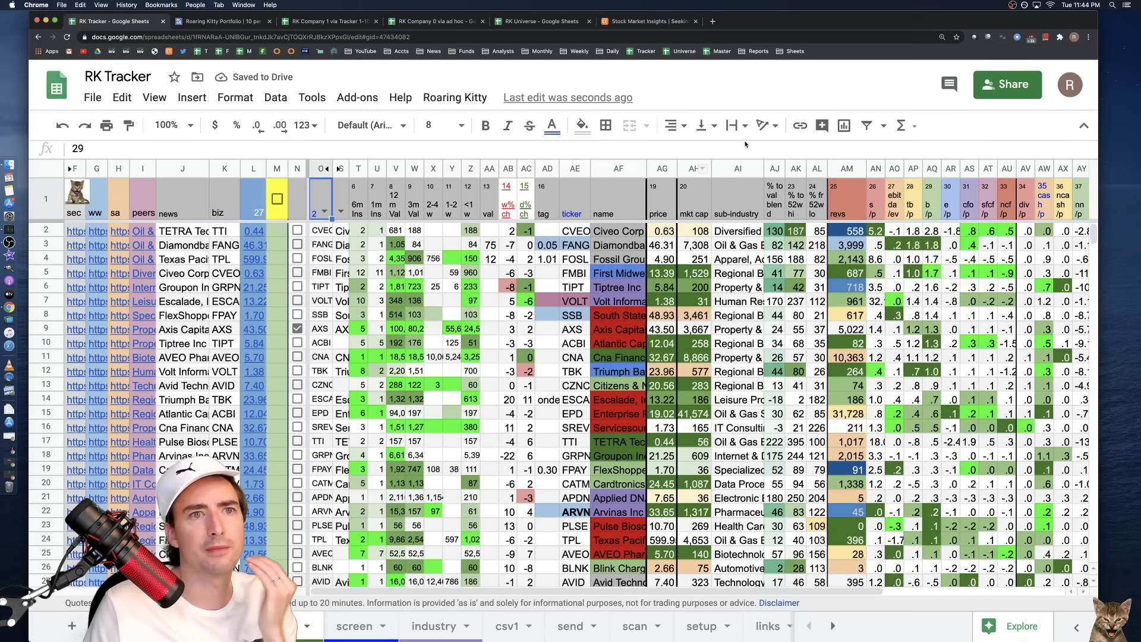
click(915, 233)
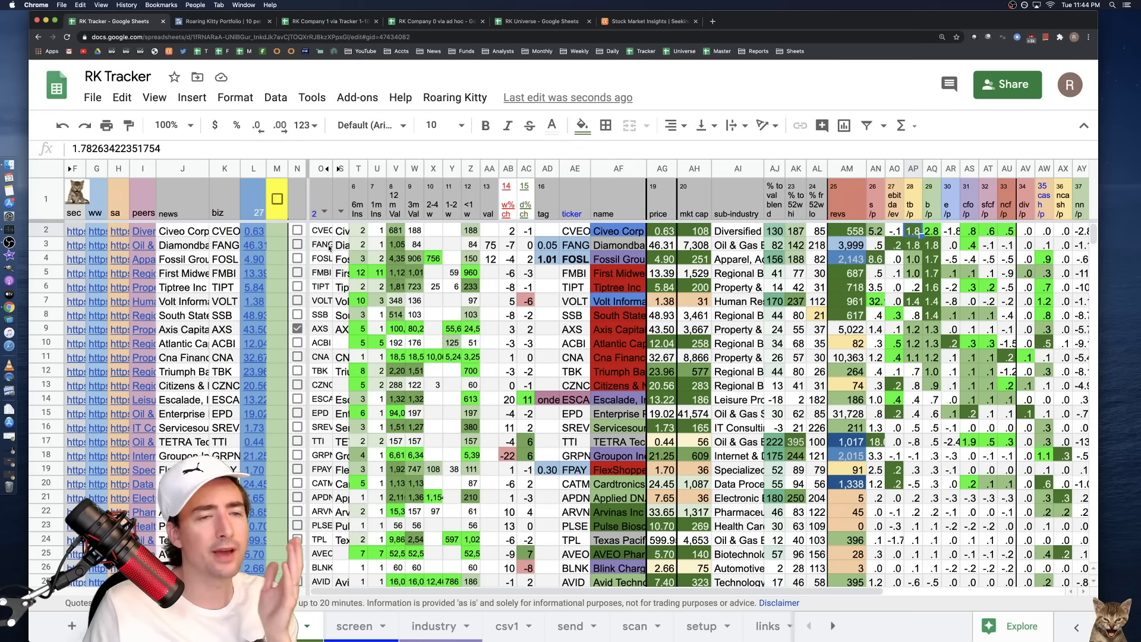
- Check Diamondback's tb/p cell and Fossil Group's name and b/p cells on the $ sheet
click(914, 245)
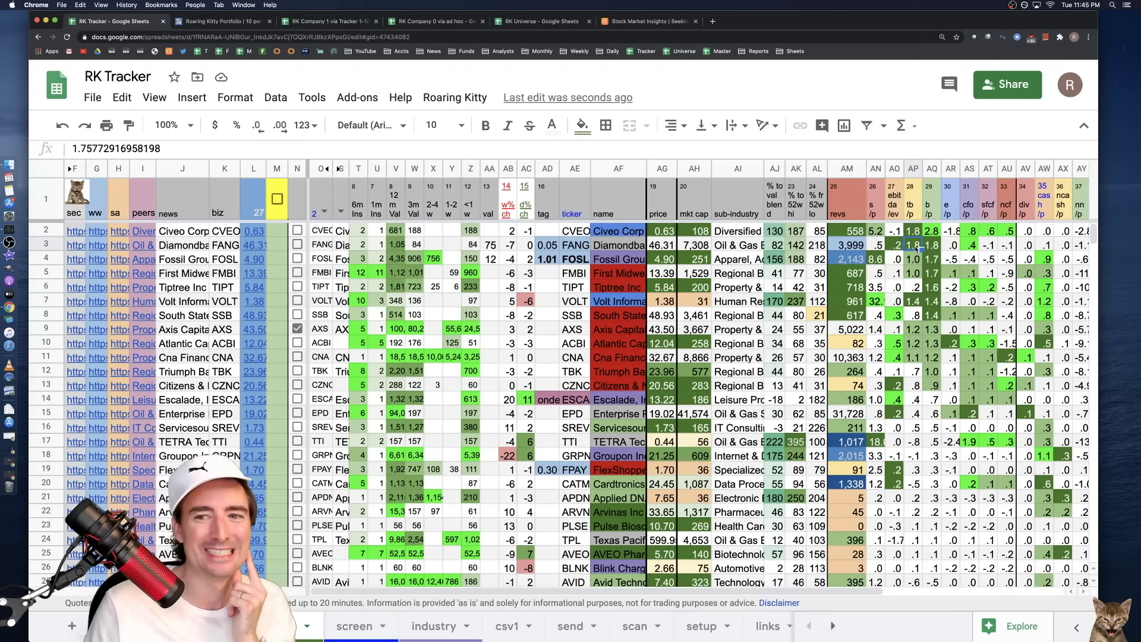
click(642, 260)
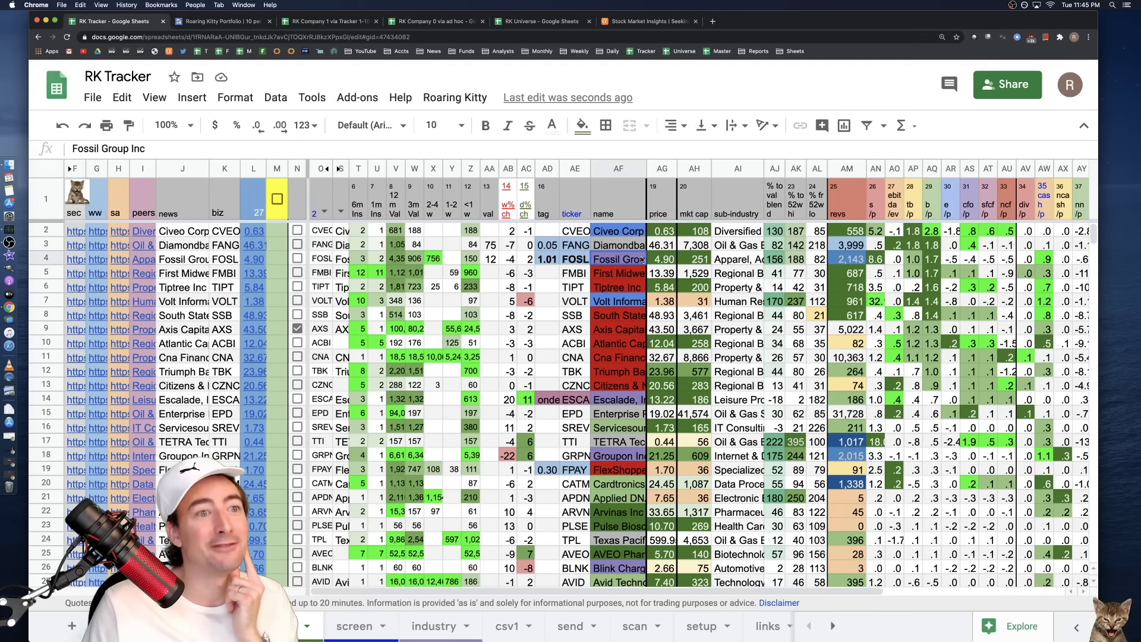
click(932, 260)
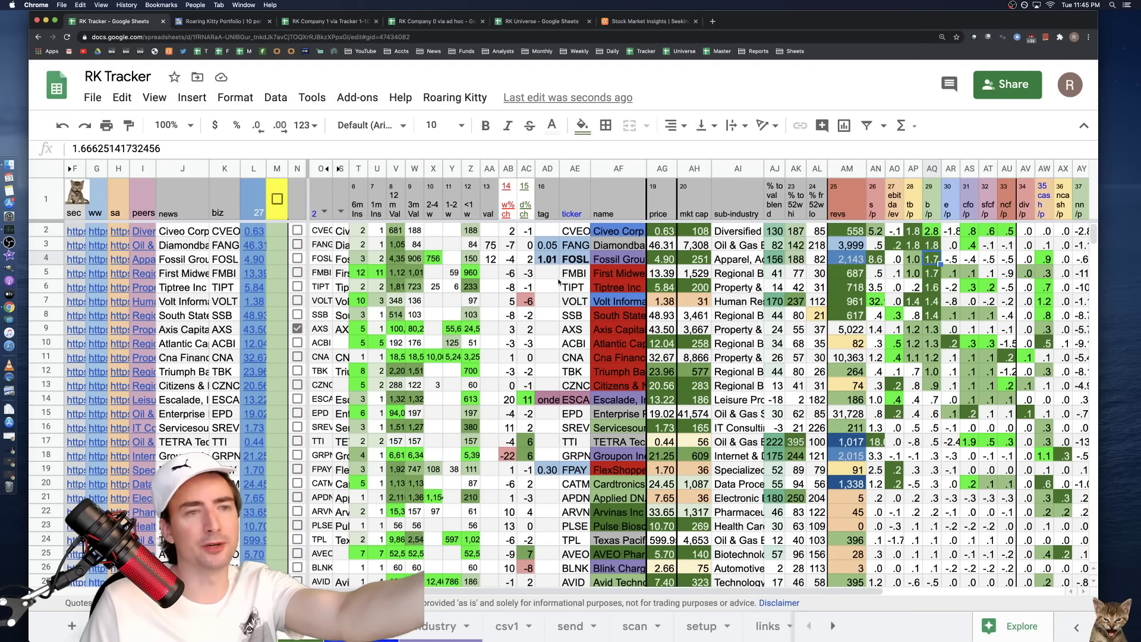
- Check the tag column cells for Diamondback, Fossil Group, Escalade and FlexShopper
click(552, 260)
drag(552, 249, 552, 262)
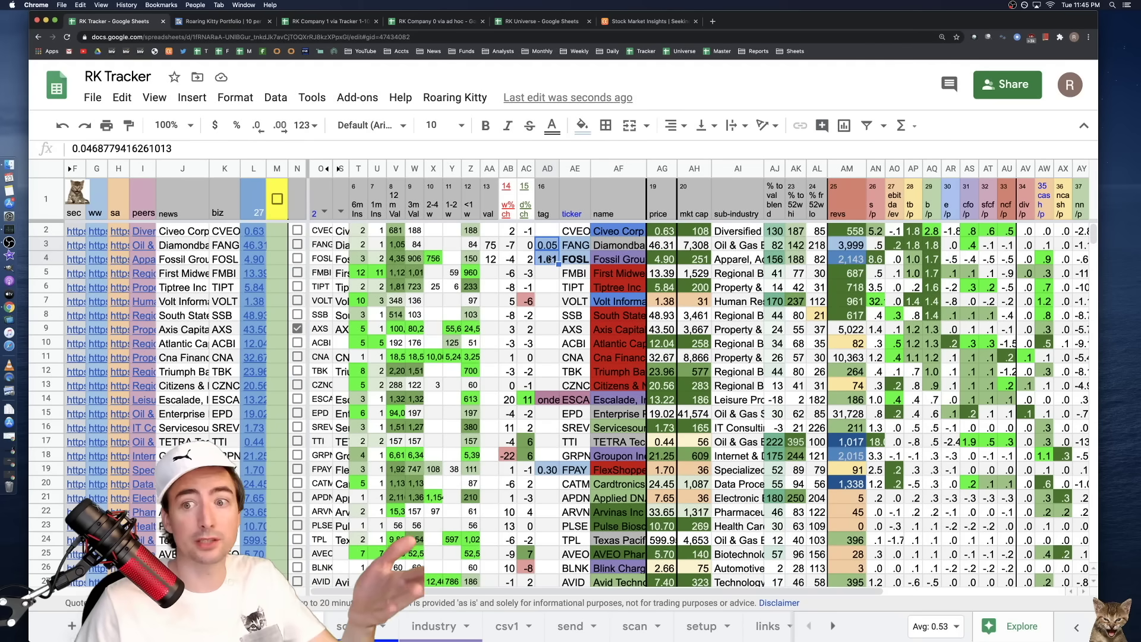
click(547, 259)
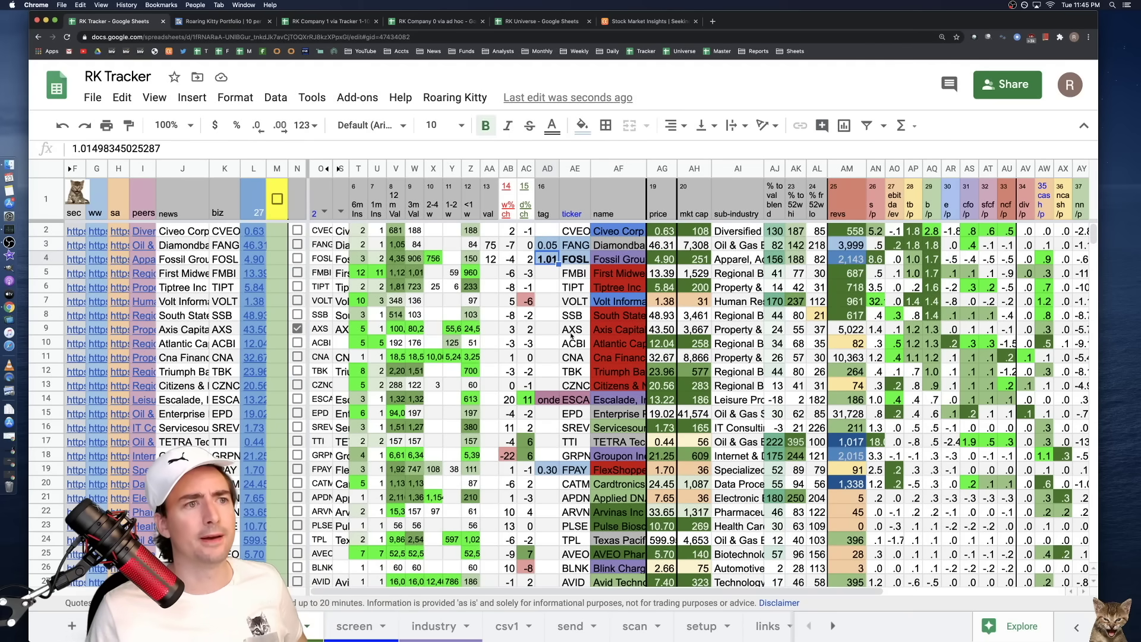
click(555, 406)
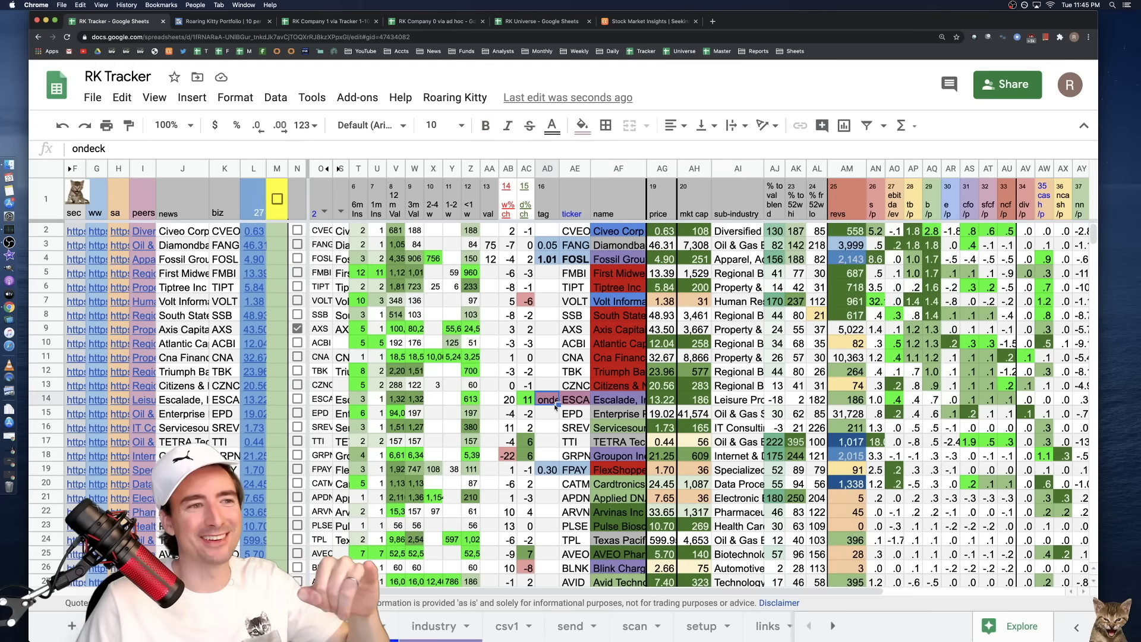
click(554, 473)
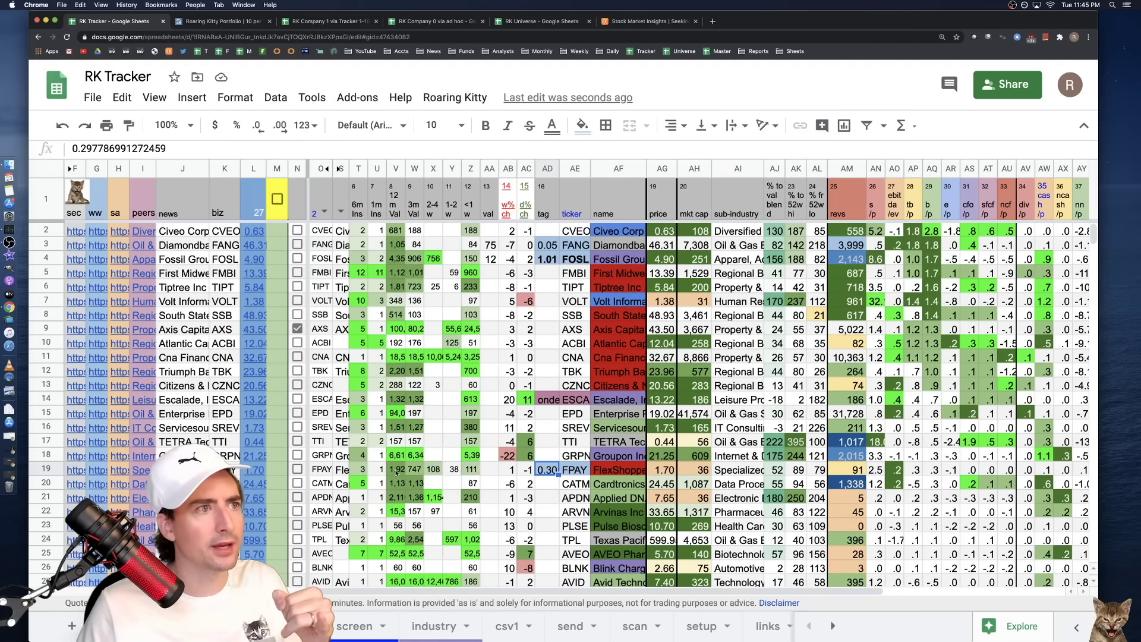
- Review the 12m Val and <1w column headers along with Civeo's 1-2w and 2-4w cells
click(395, 213)
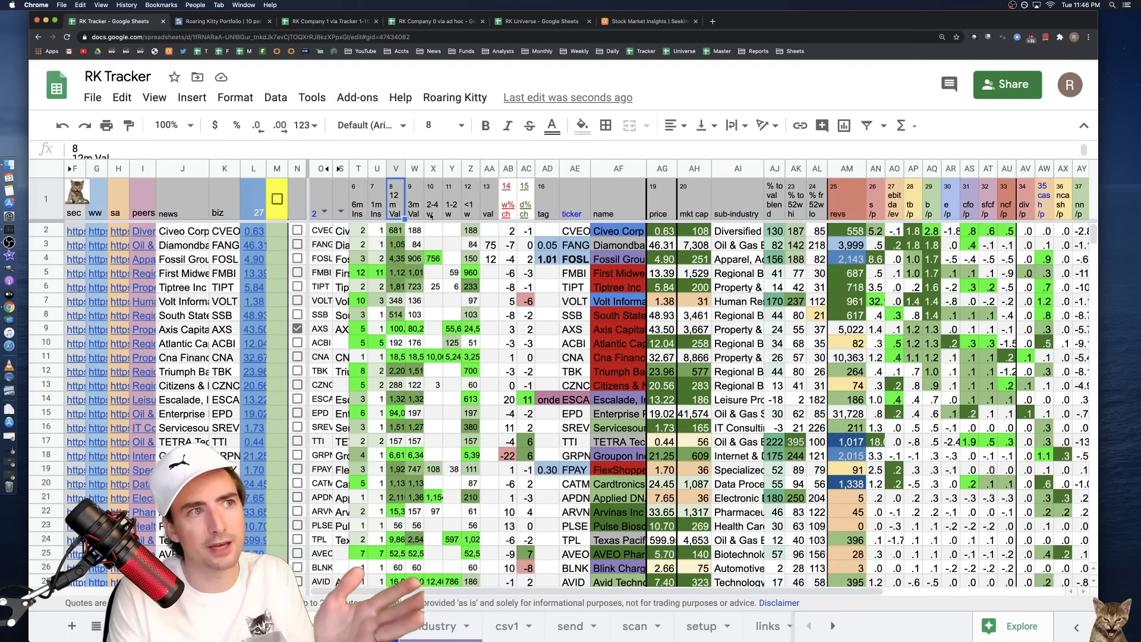
click(470, 214)
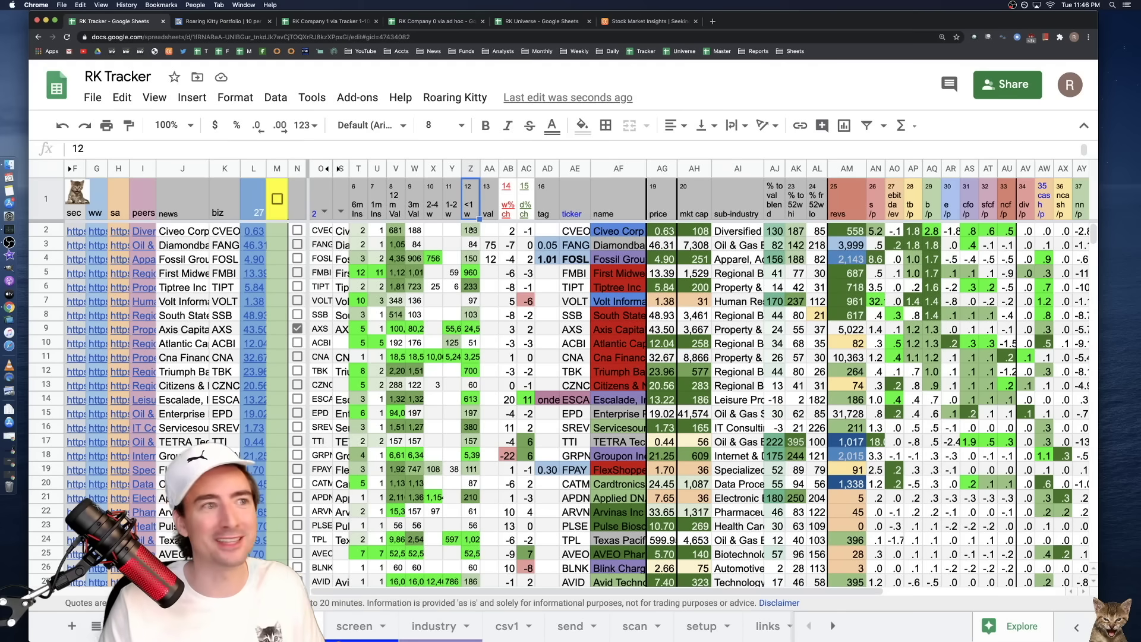
click(455, 230)
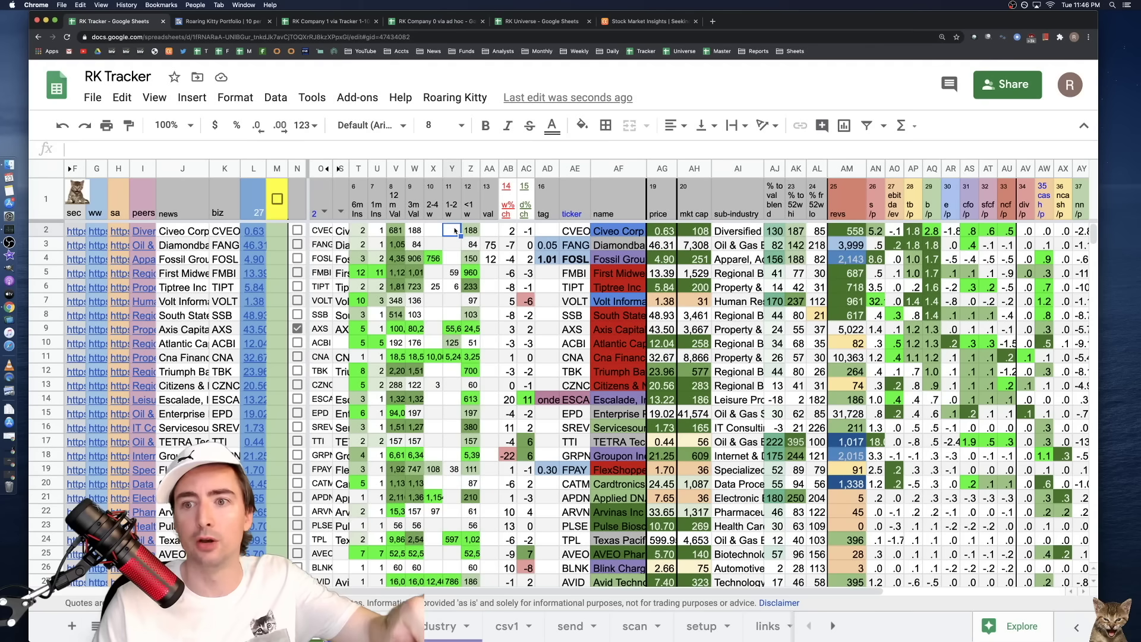
click(440, 233)
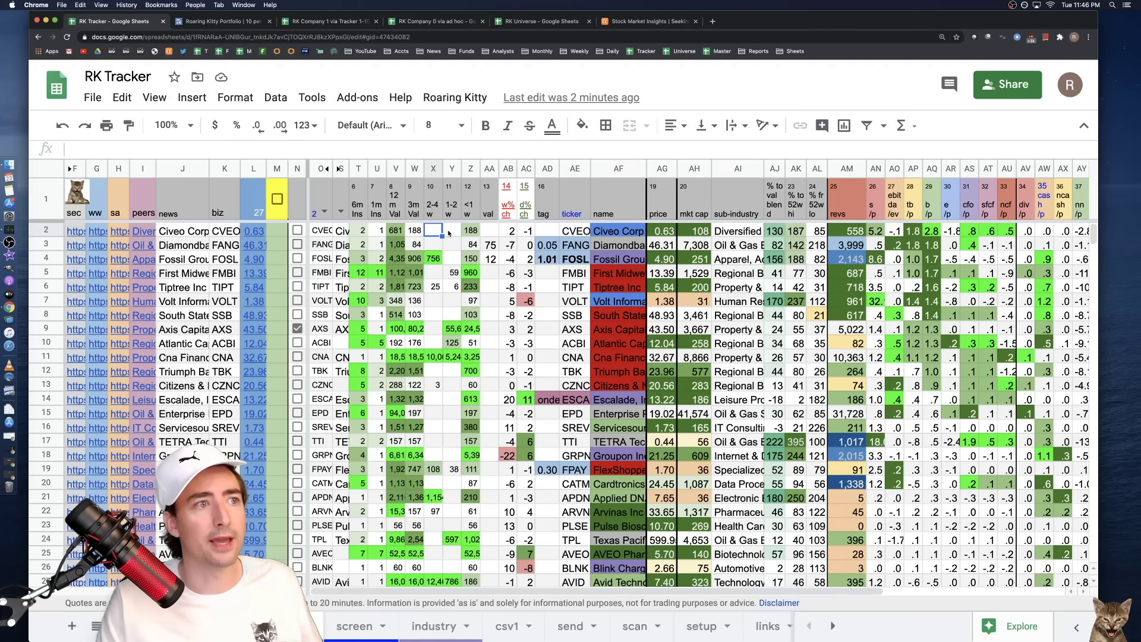
click(450, 231)
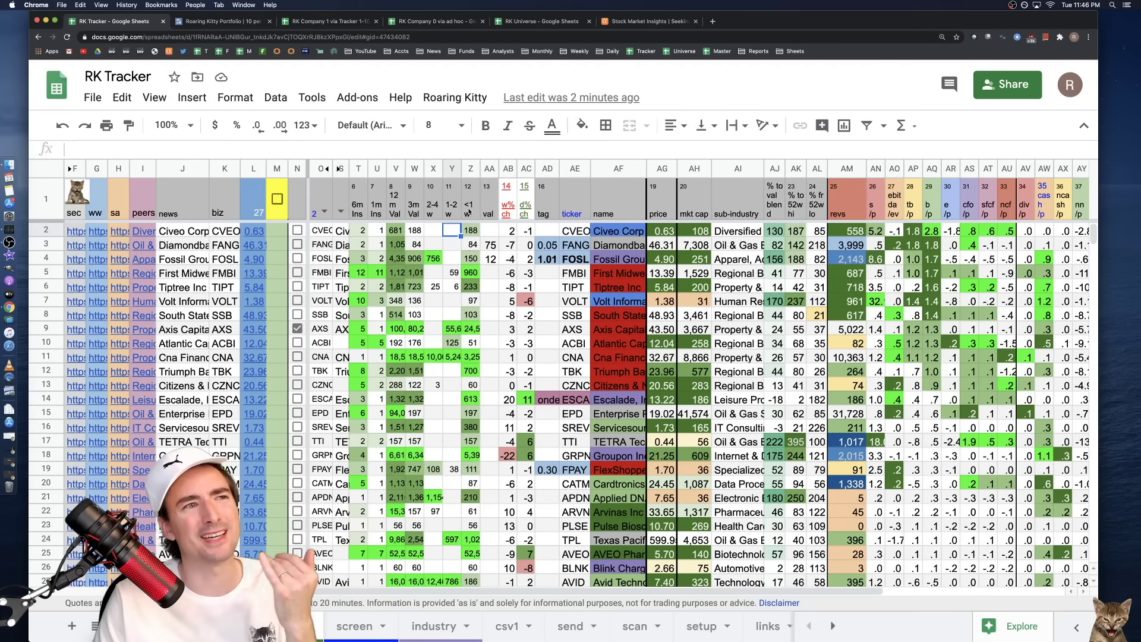
click(469, 212)
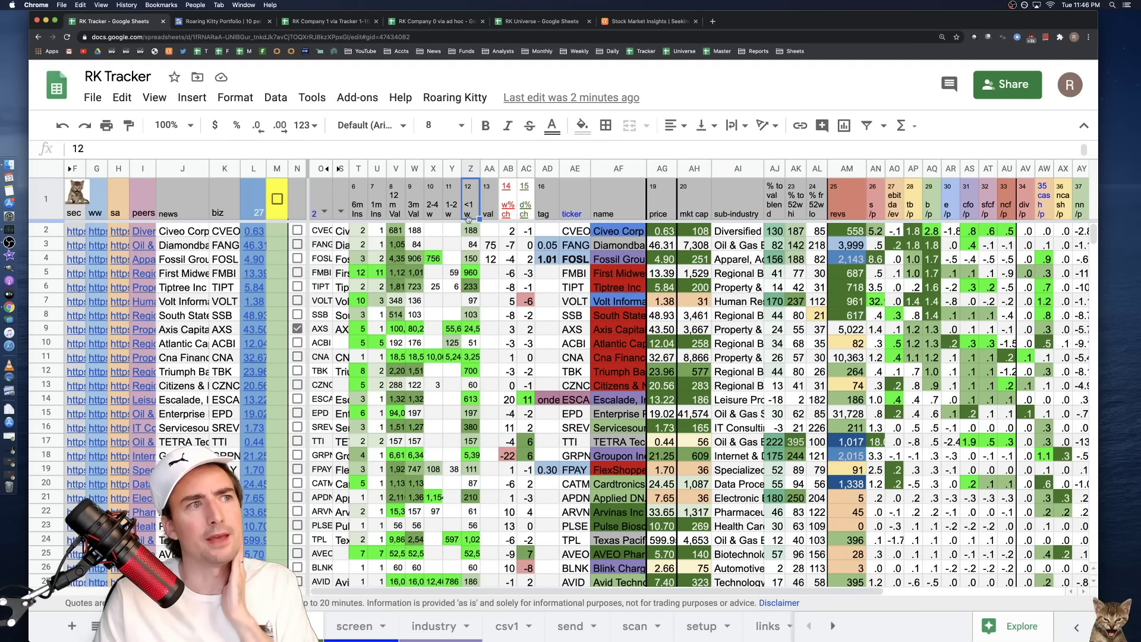
- Select the upper cells of the 6m Ins and 1m Ins columns, and check Civeo's <1w cell
drag(362, 215, 364, 249)
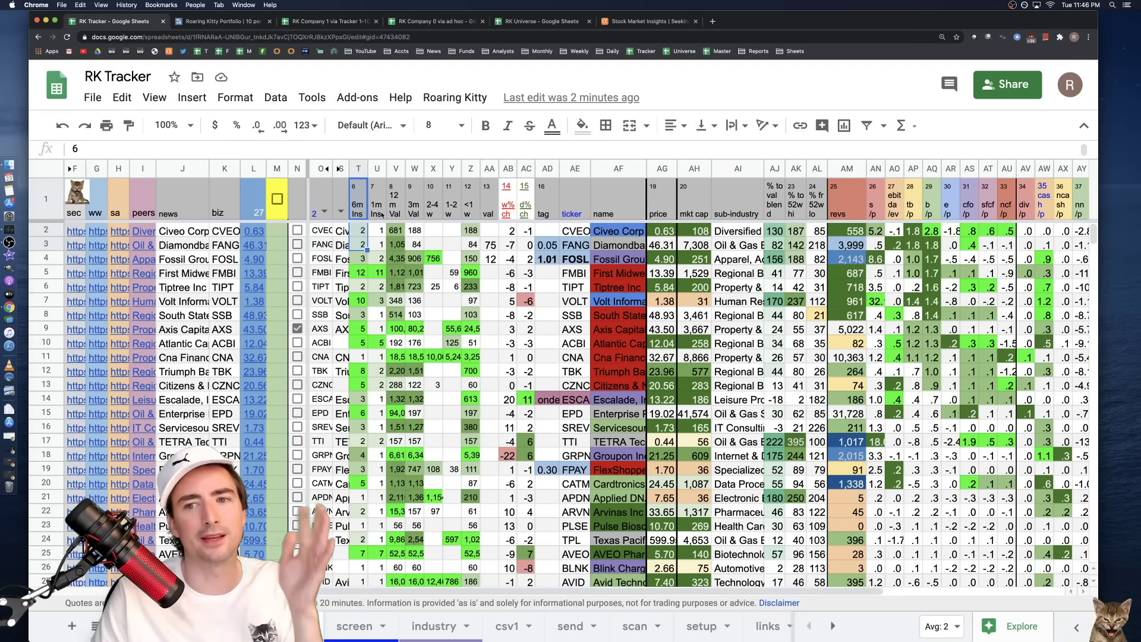
drag(363, 215, 356, 278)
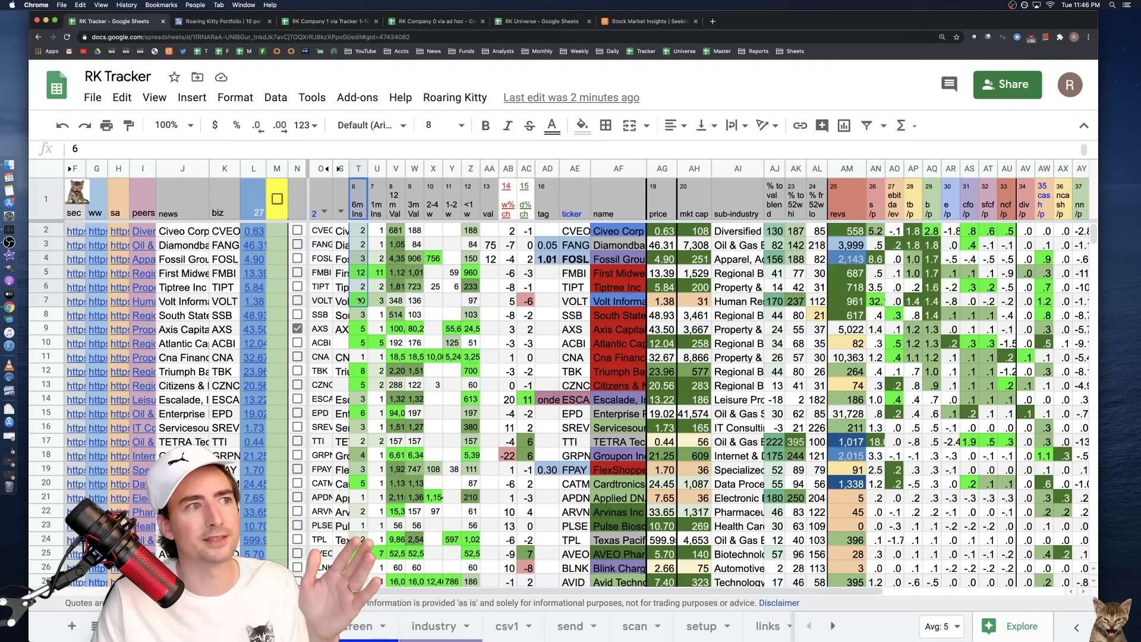
drag(376, 202, 384, 271)
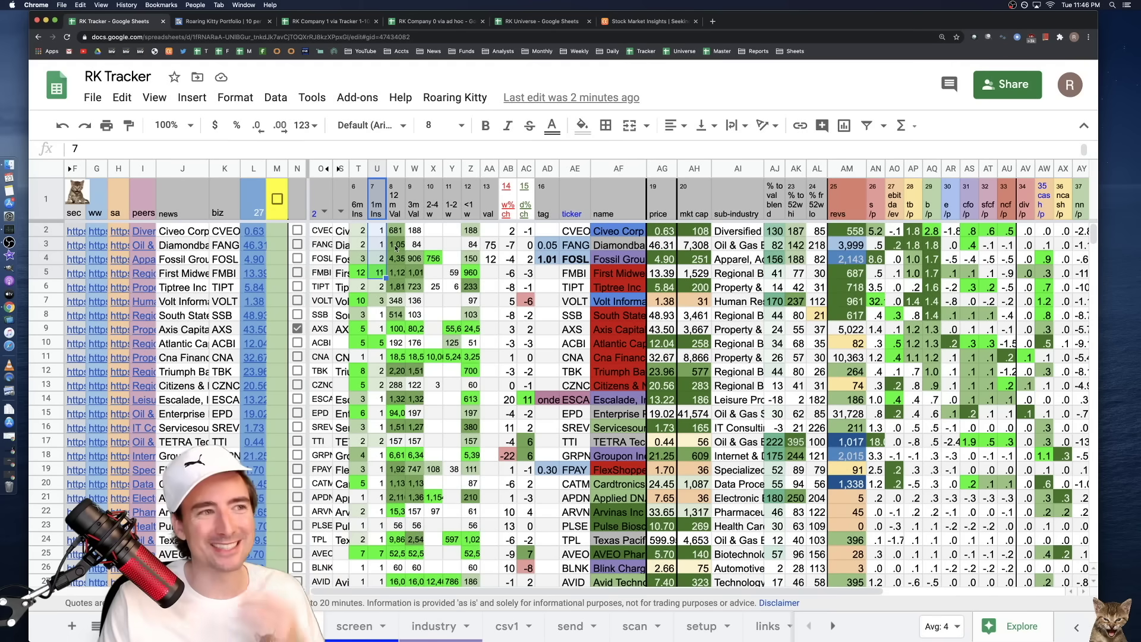
click(471, 234)
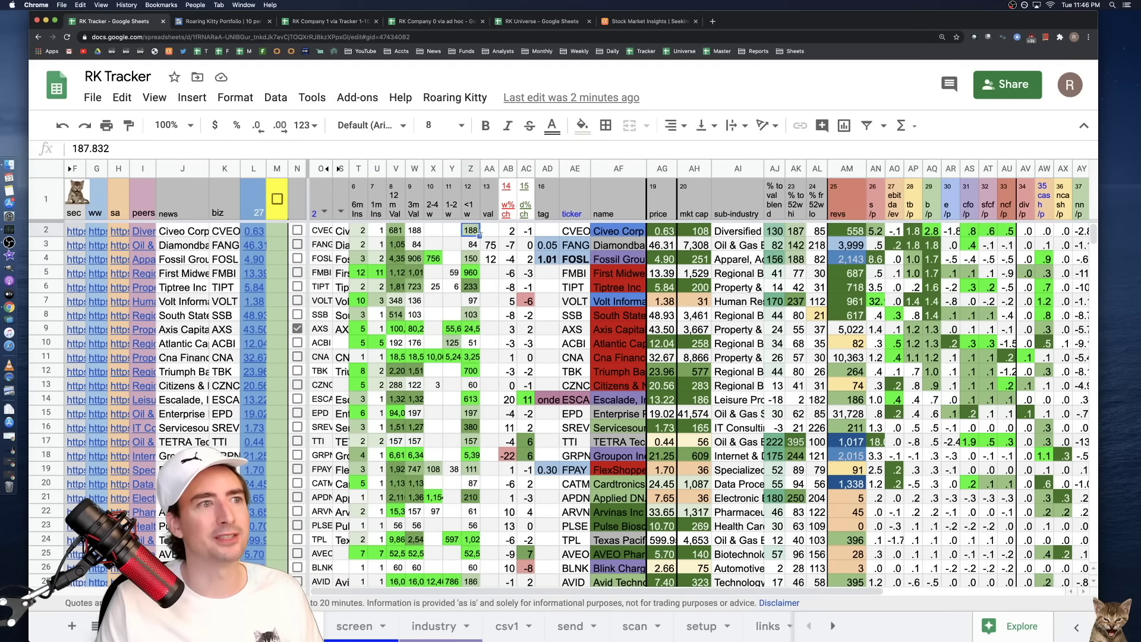
- Examine the val column's header and its Diamondback and Fossil Group cells, individually and together
click(489, 215)
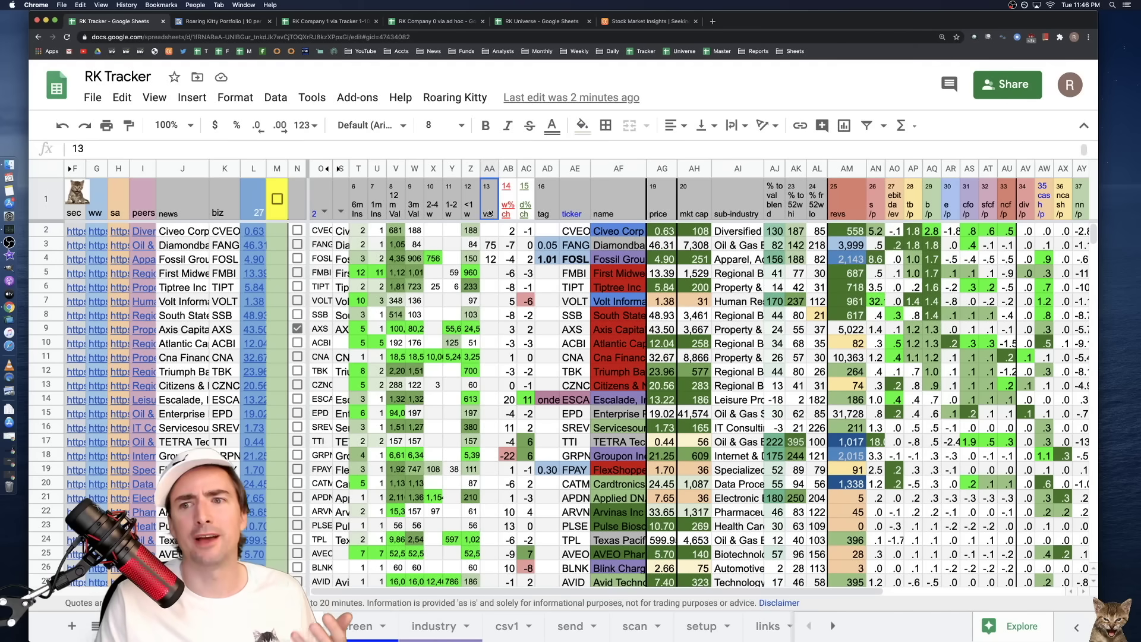
click(489, 246)
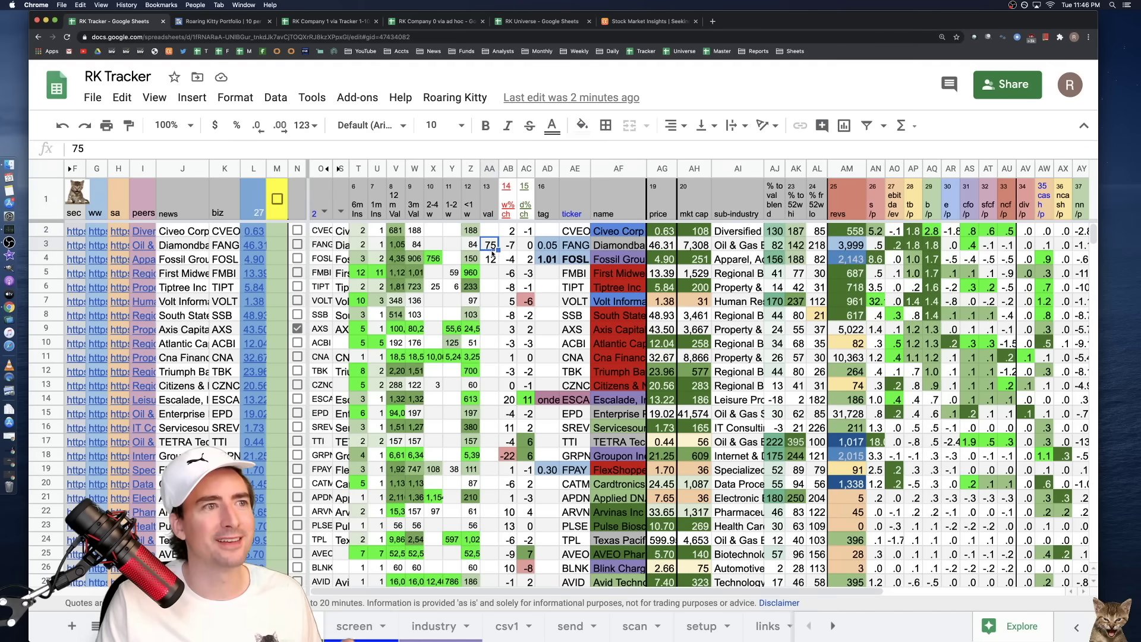
click(490, 259)
scroll(499, 250, right, 2)
scroll(511, 235, left, 2)
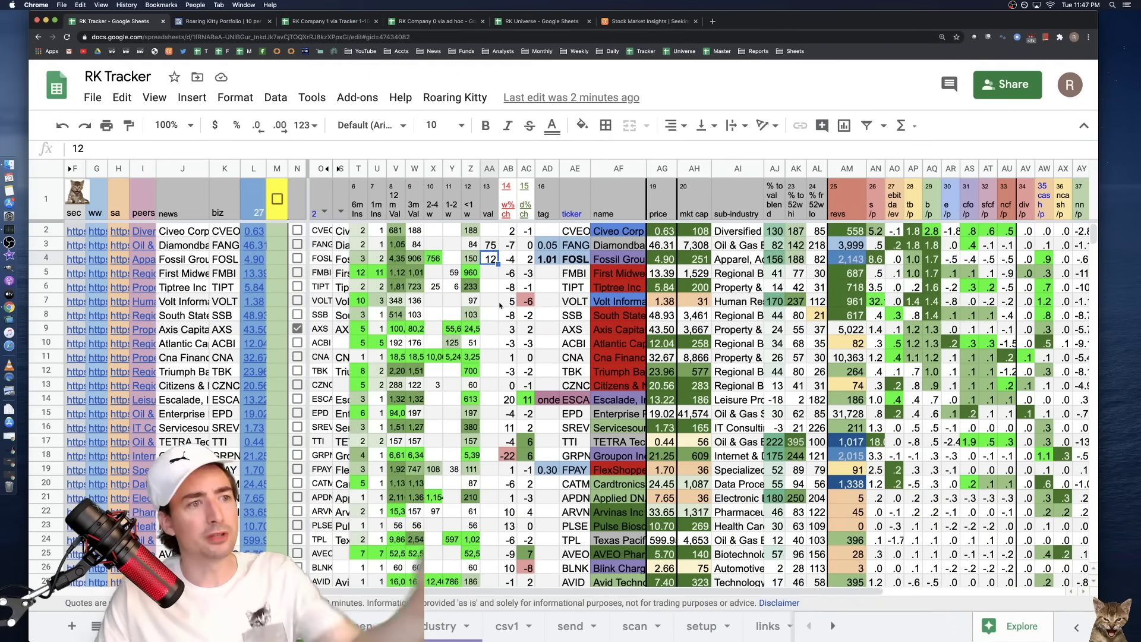
scroll(495, 319, down, 5)
scroll(492, 291, up, 5)
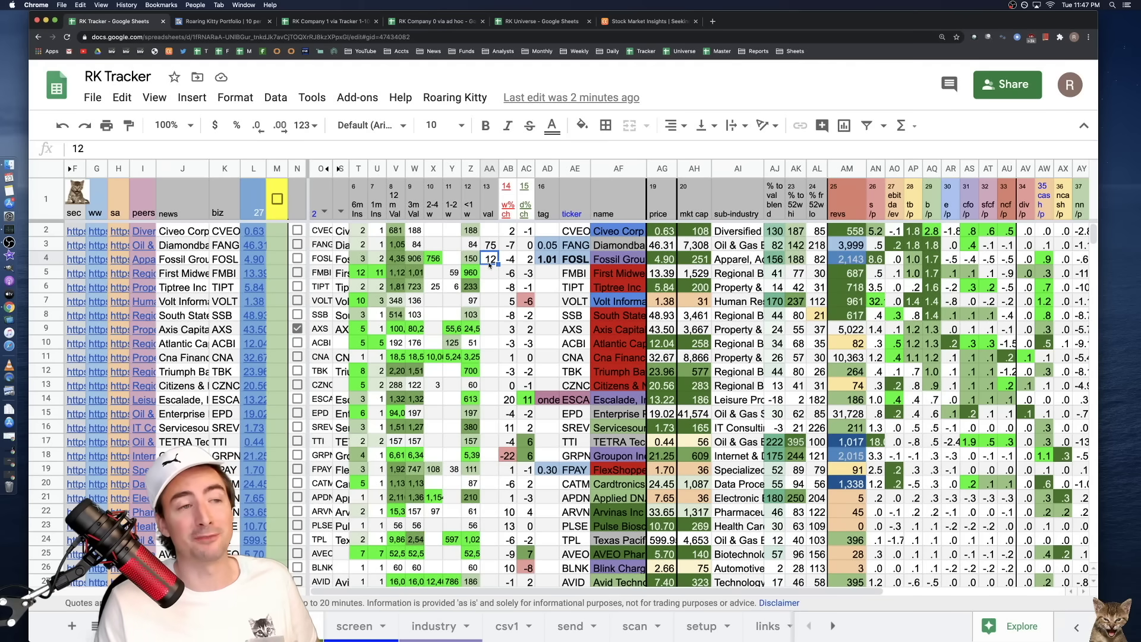
click(491, 245)
shift+click(492, 260)
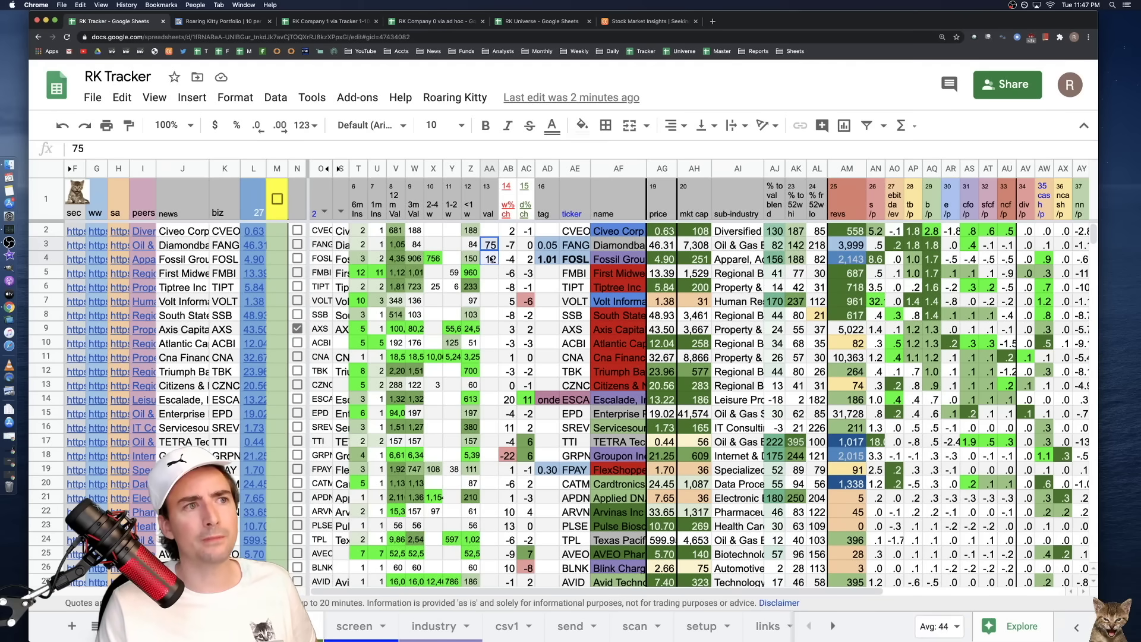
click(492, 248)
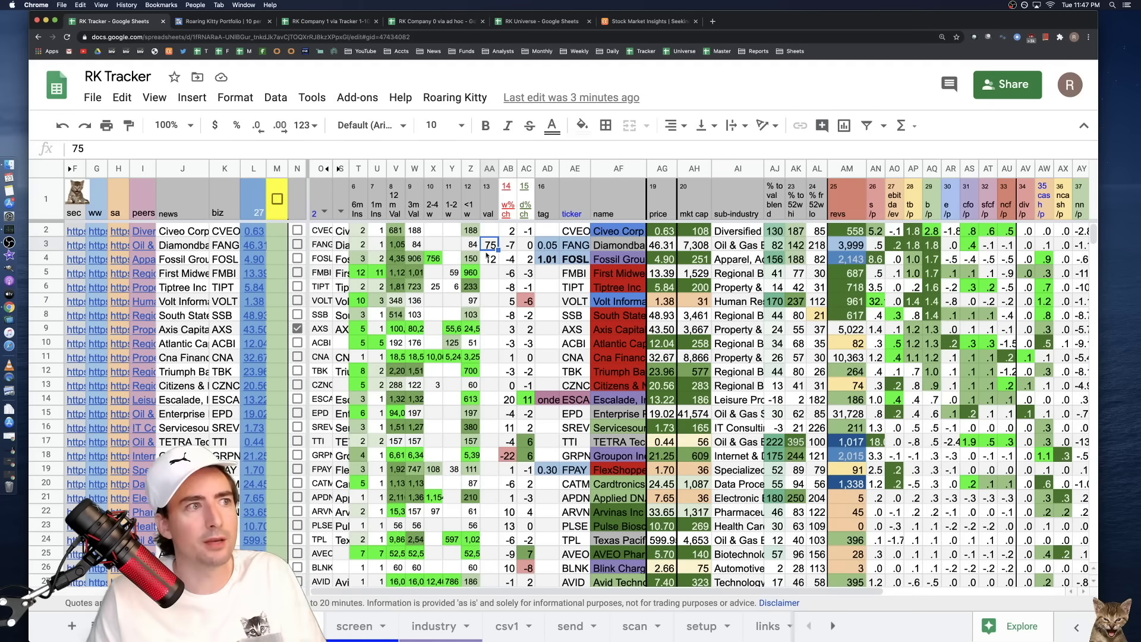
- Check Fossil Group's sa and peers links and South State's news cell, and select the Groupon and TETRA tag cells
click(123, 261)
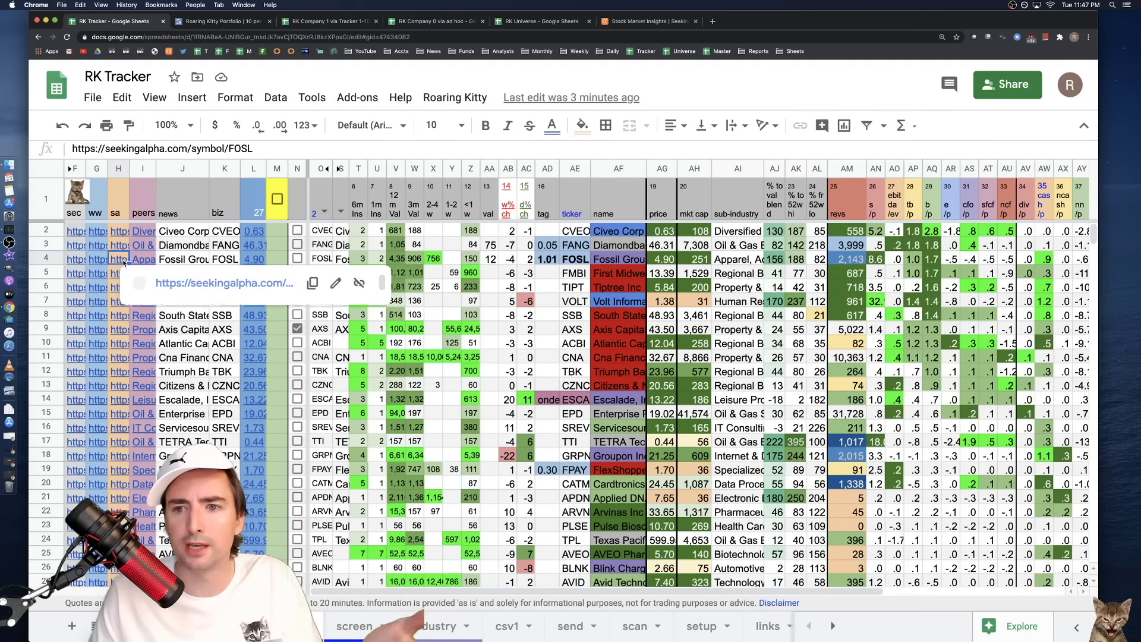
click(144, 261)
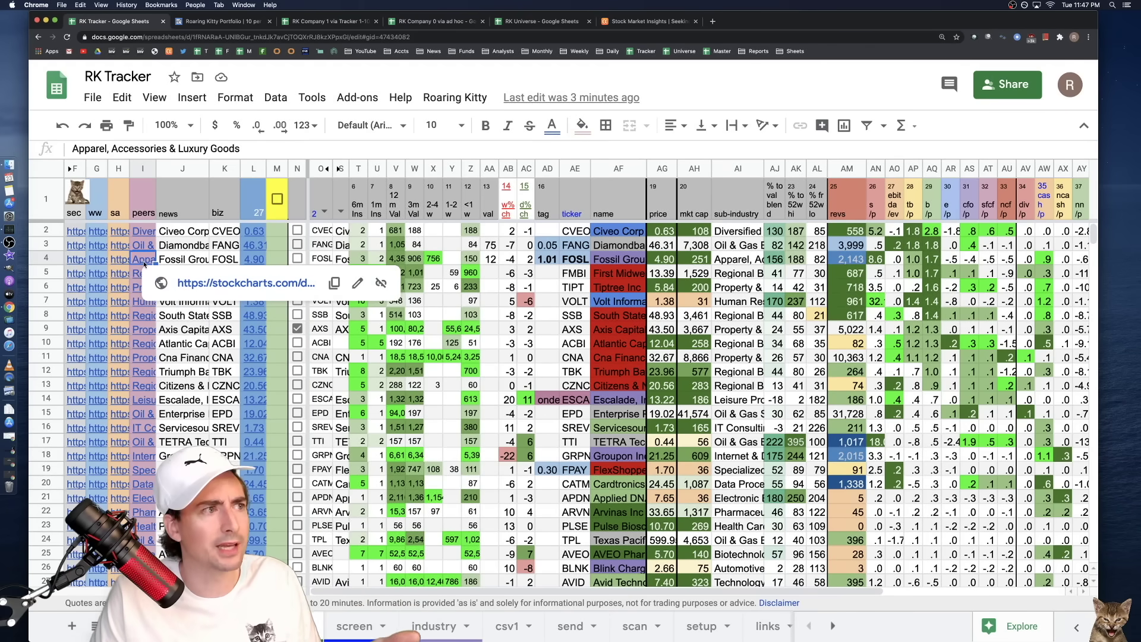
mouse_move(161, 359)
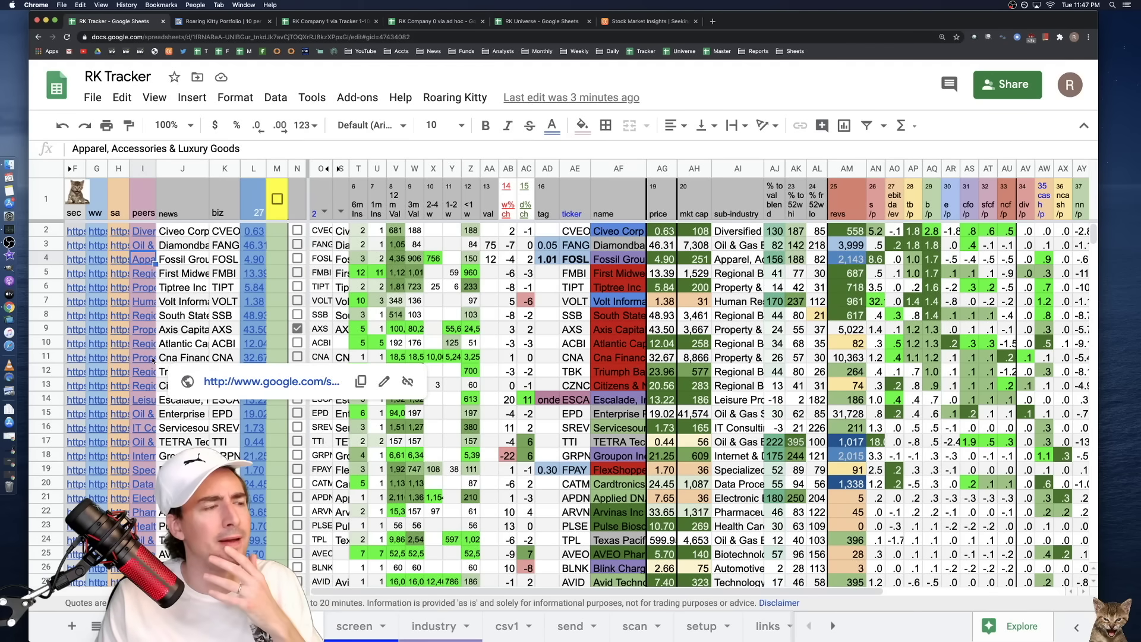
click(165, 315)
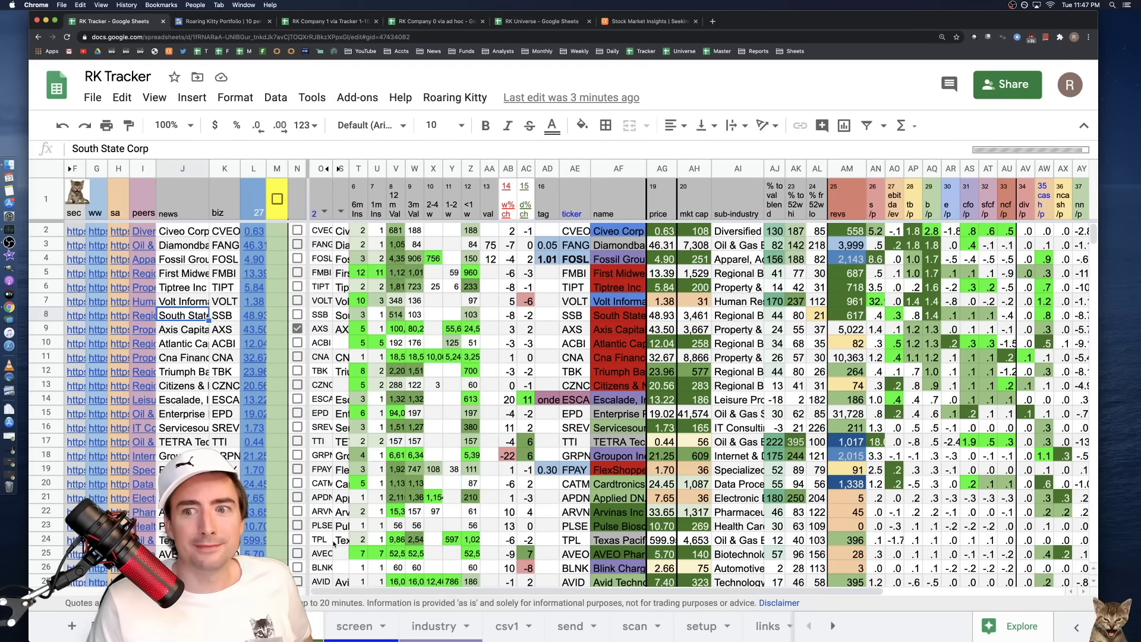
click(547, 454)
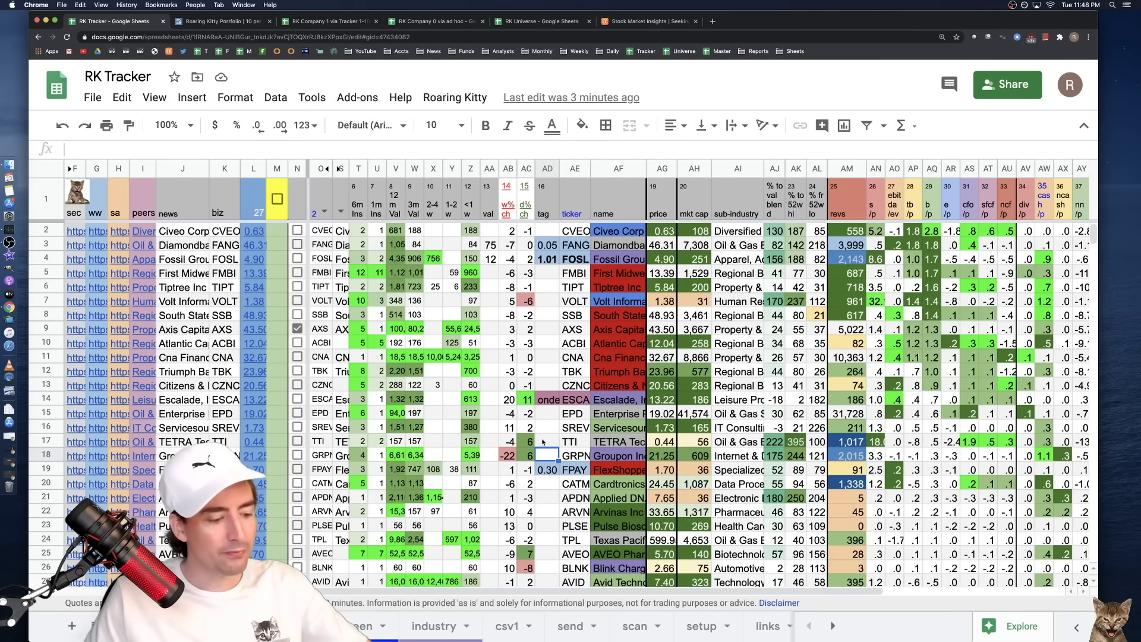
click(544, 441)
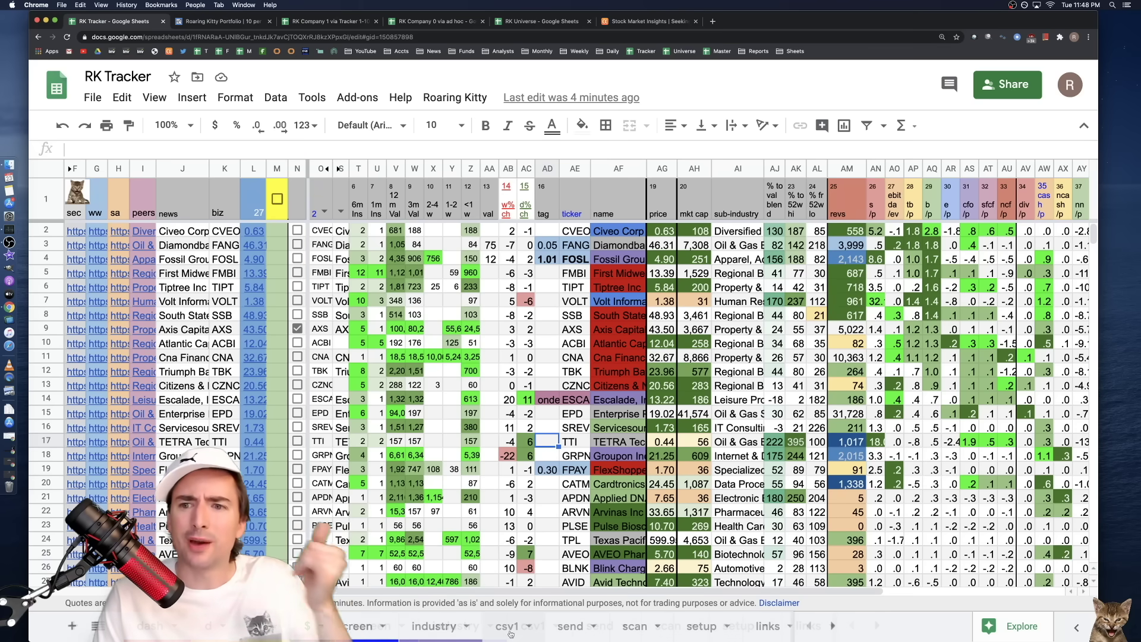
- Open the csv1 sheet and check the FTK ticker cell and the RK Portfolio, Trend and 1d Gainers StockCharts links
click(533, 626)
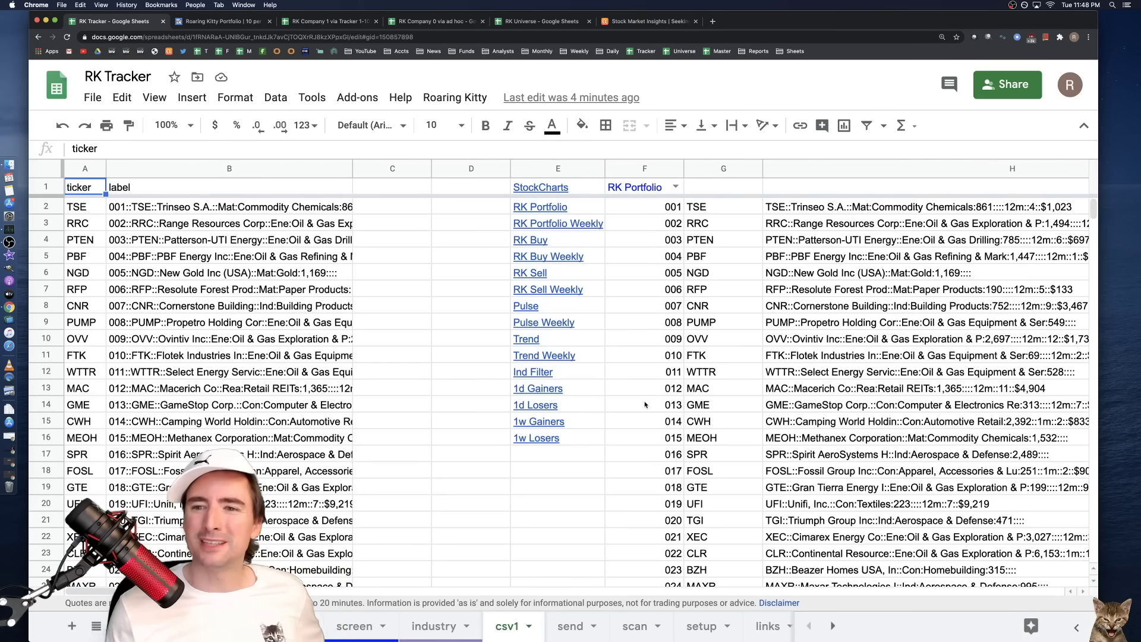
click(754, 356)
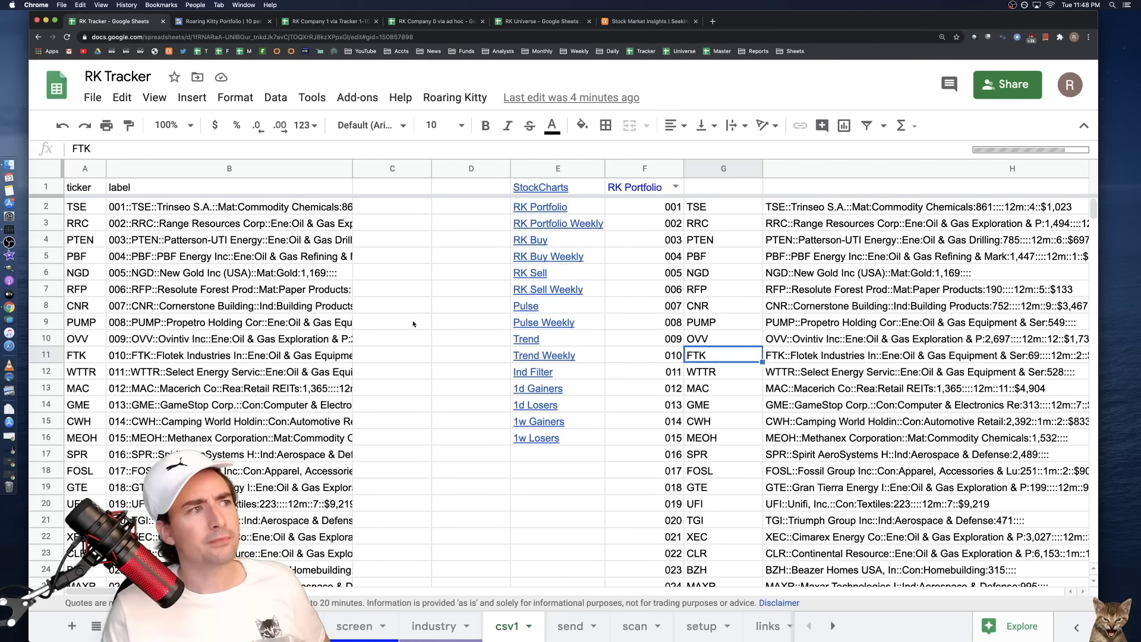
click(536, 209)
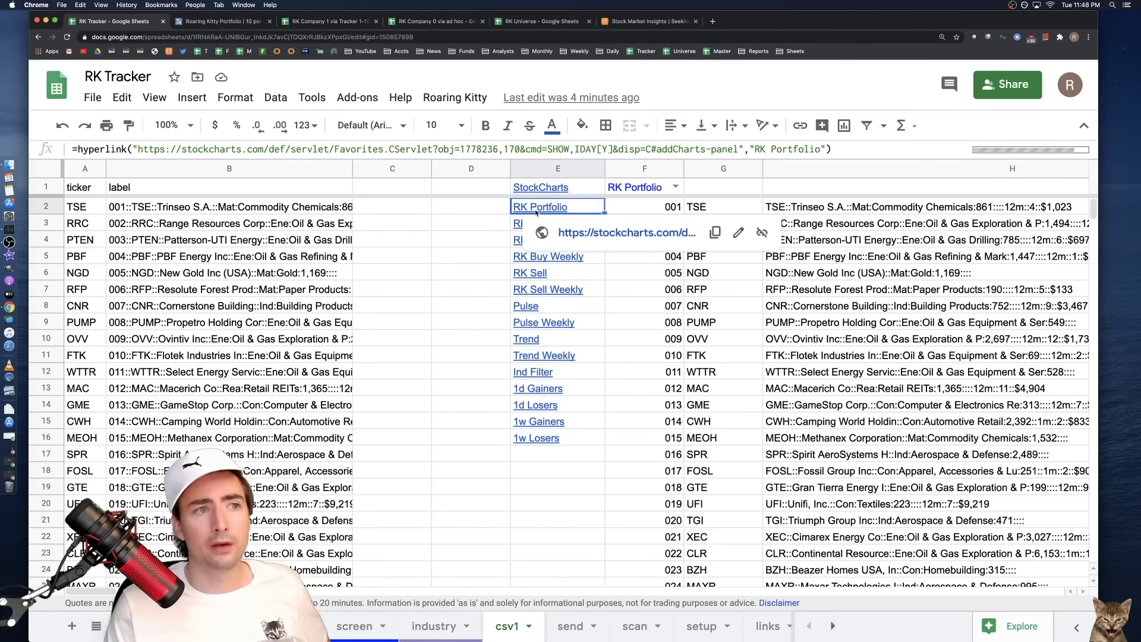
click(473, 277)
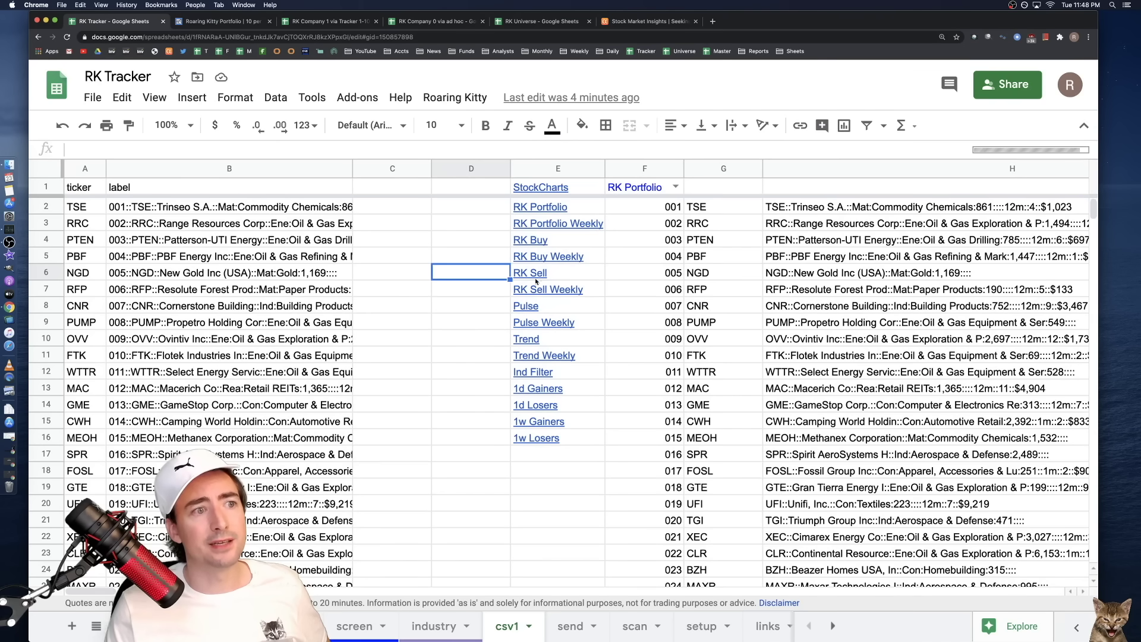
mouse_move(524, 339)
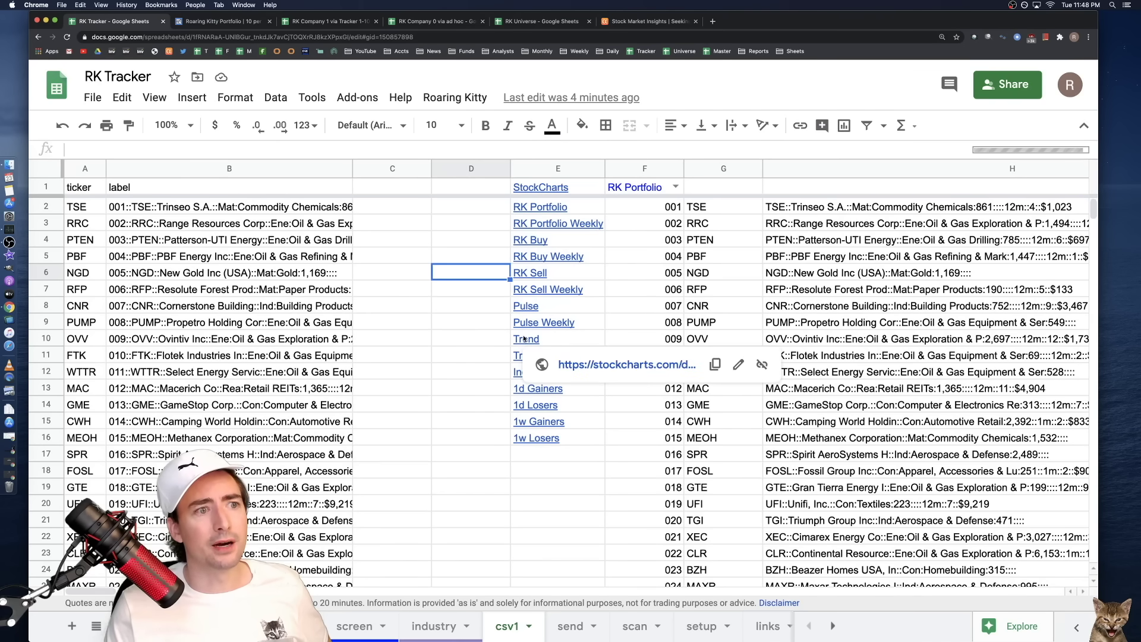
mouse_move(551, 393)
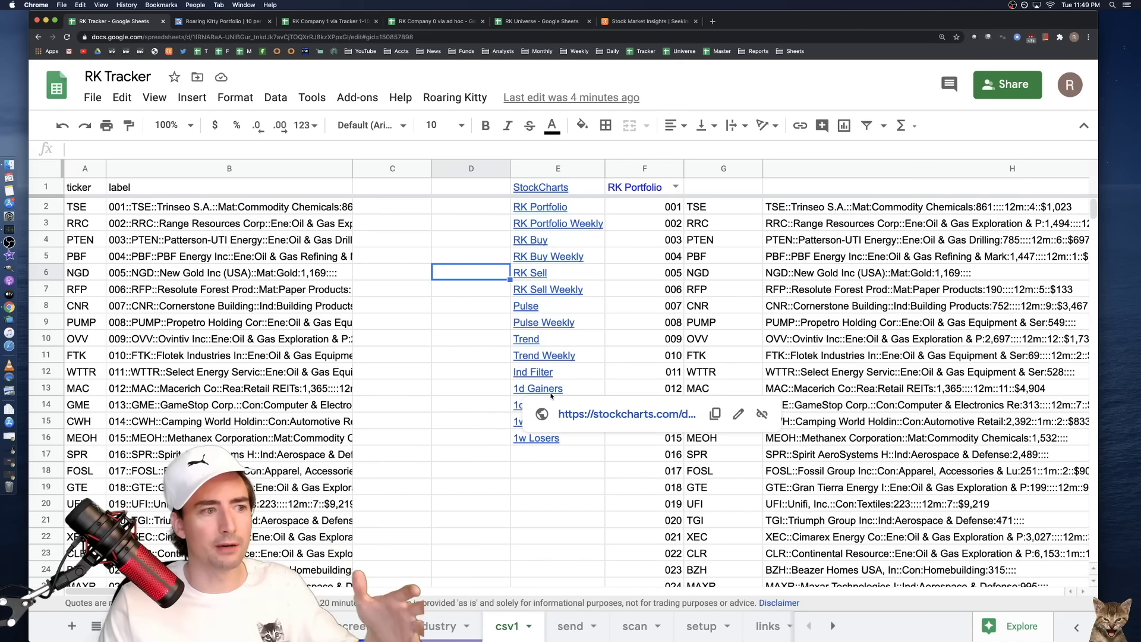
- Check the formulas of the first number cell F2 and the first ticker cell M2 on the csv1 sheet
click(455, 326)
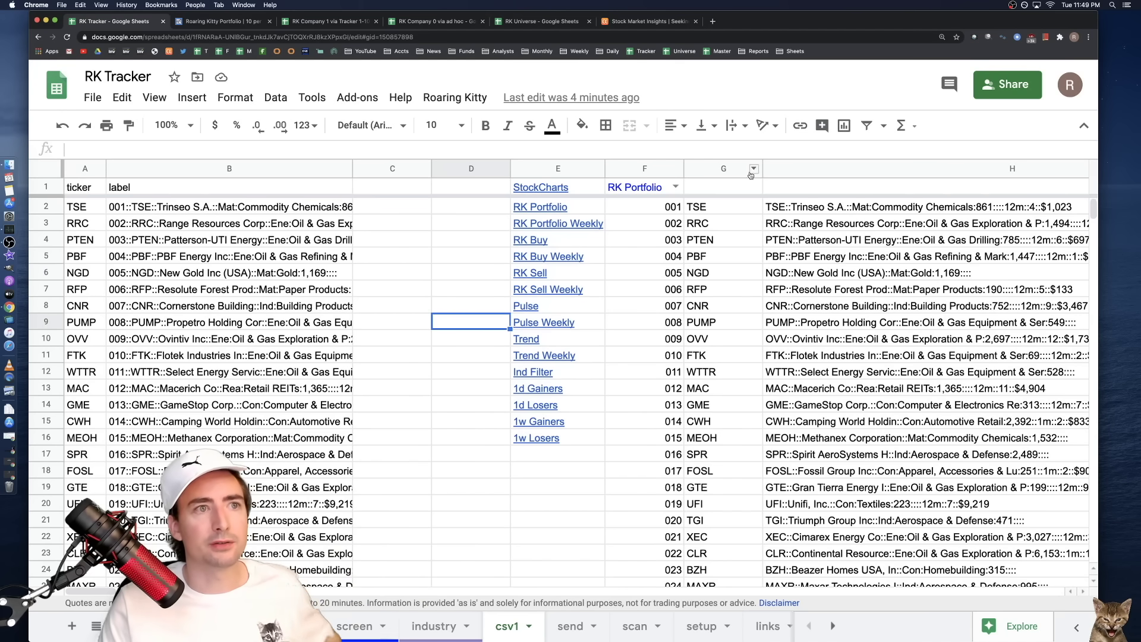
click(674, 188)
click(367, 540)
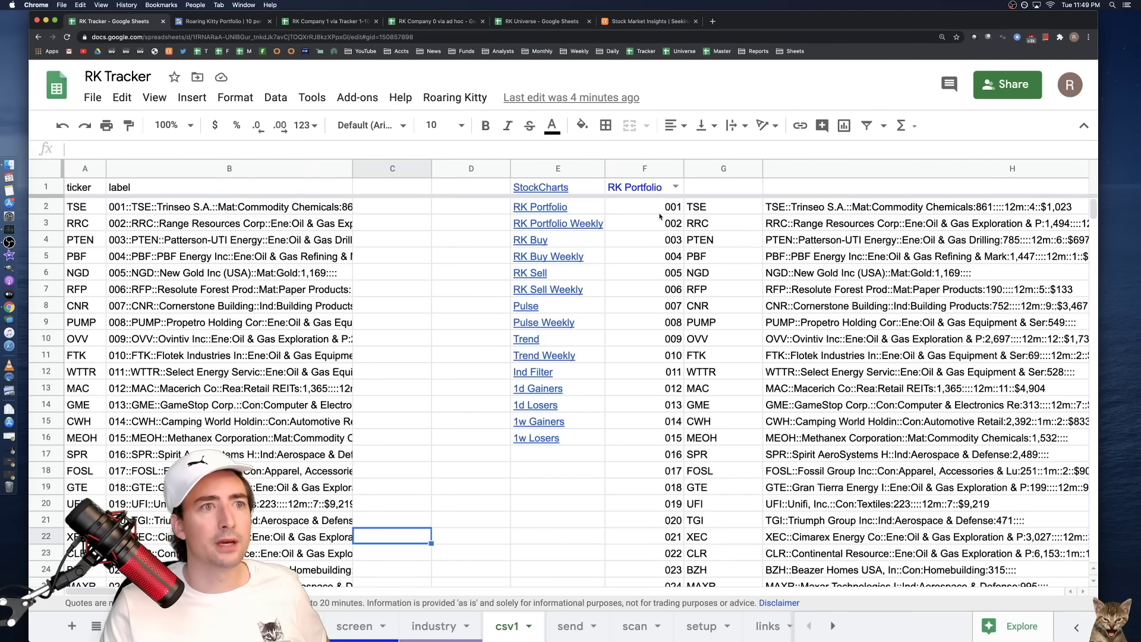
click(659, 209)
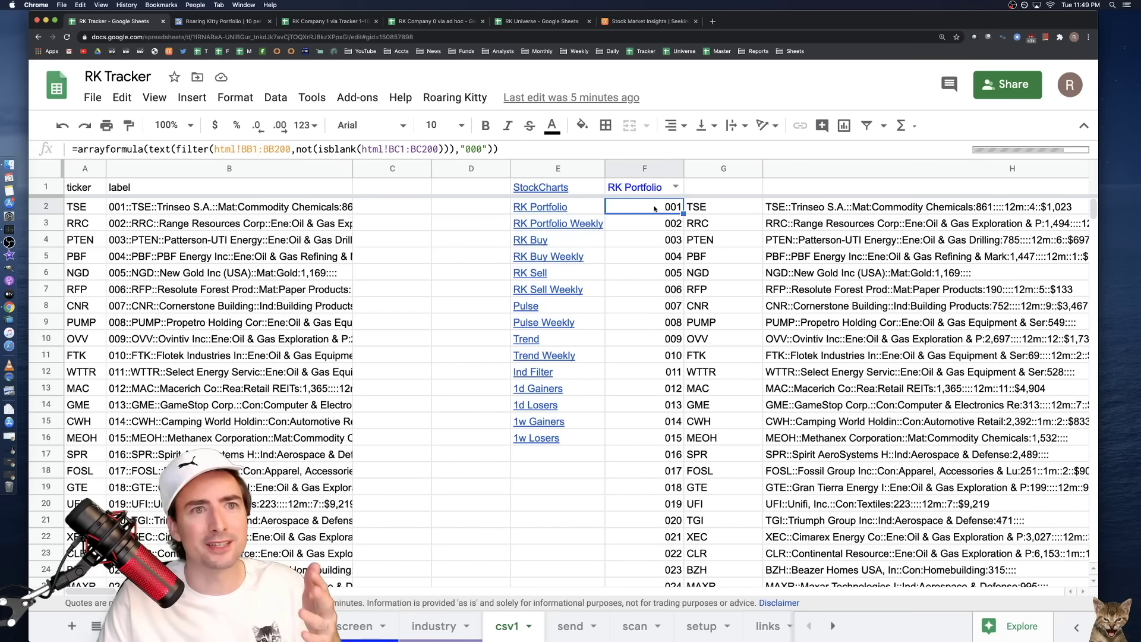
scroll(773, 214, right, 10)
scroll(595, 217, left, 10)
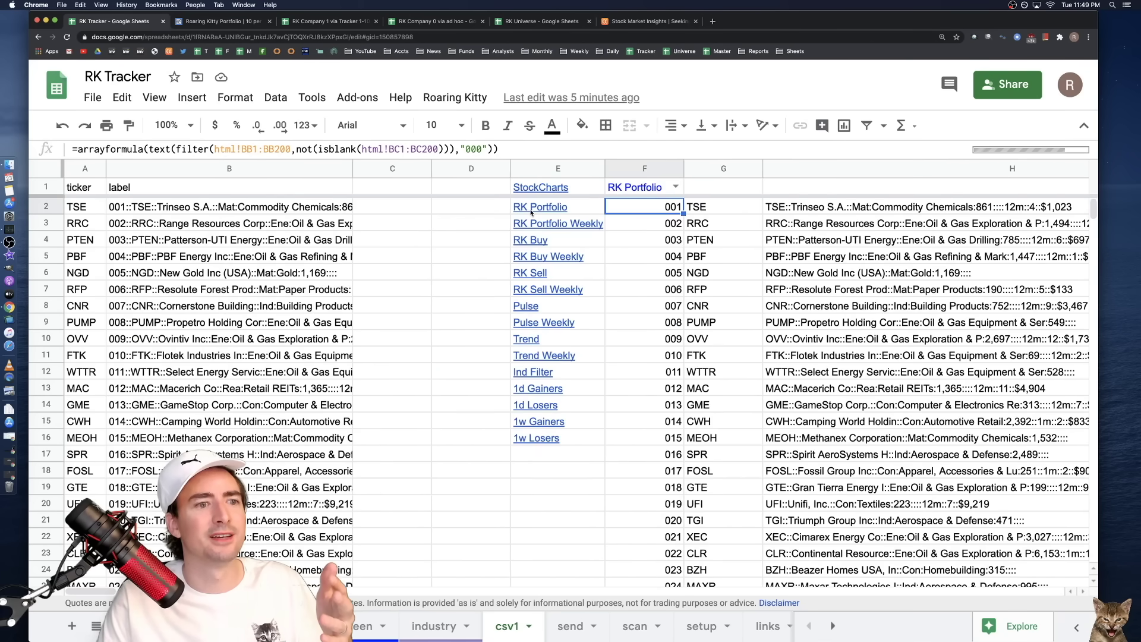
scroll(685, 223, right, 10)
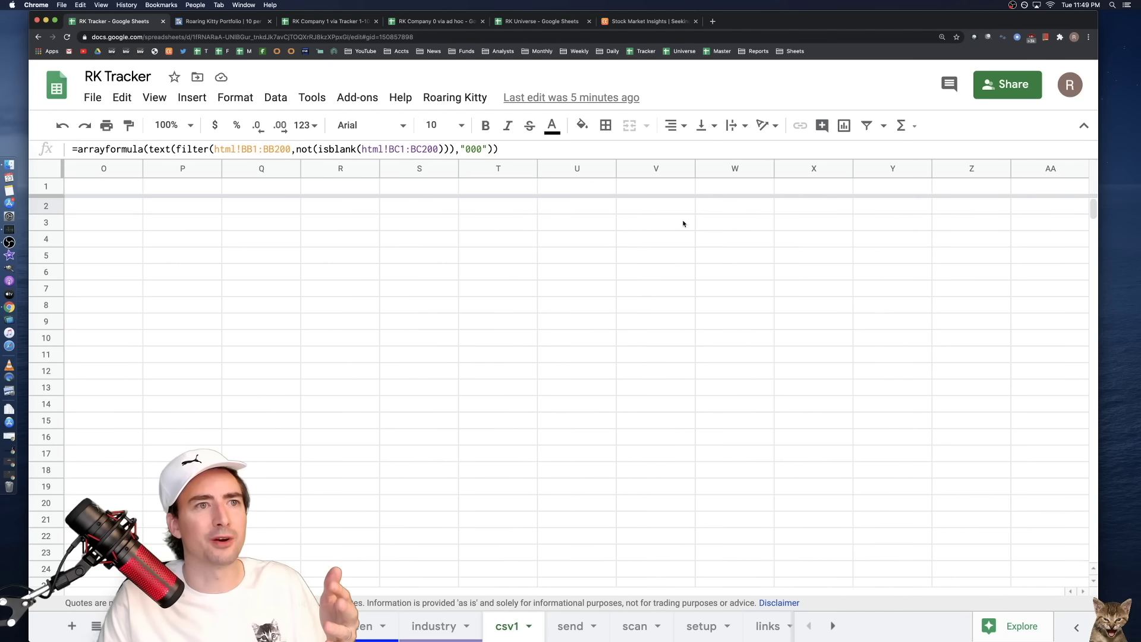
scroll(681, 224, left, 6)
double_click(985, 208)
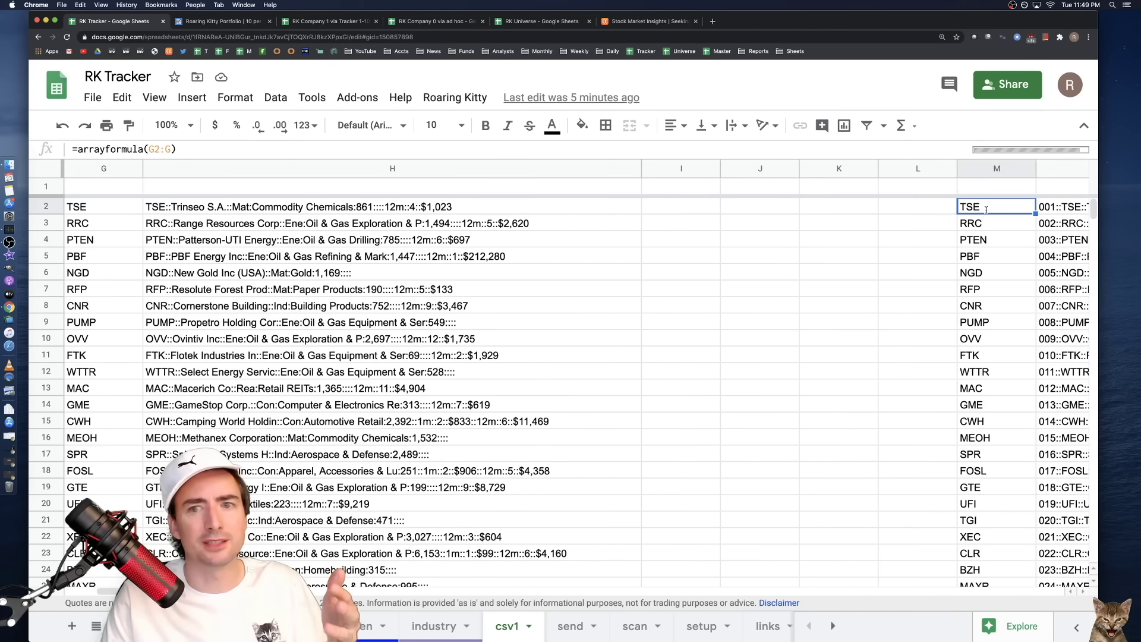
click(863, 230)
- Inspect the nested IF formula in G2 that picks the tickers for the chosen list
scroll(859, 230, left, 6)
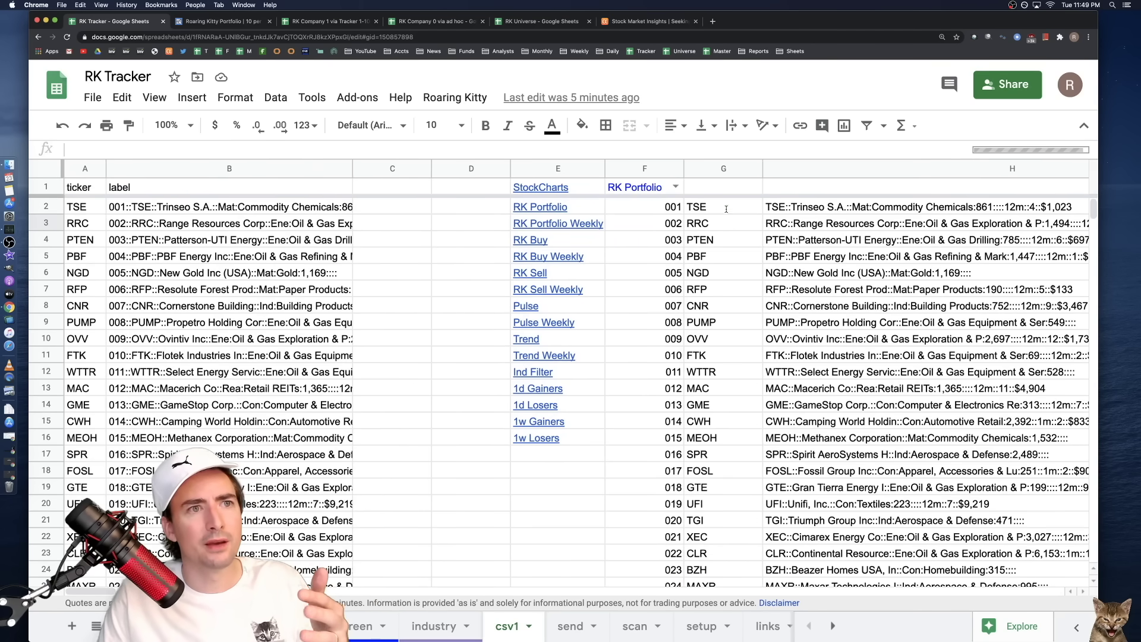
double_click(726, 209)
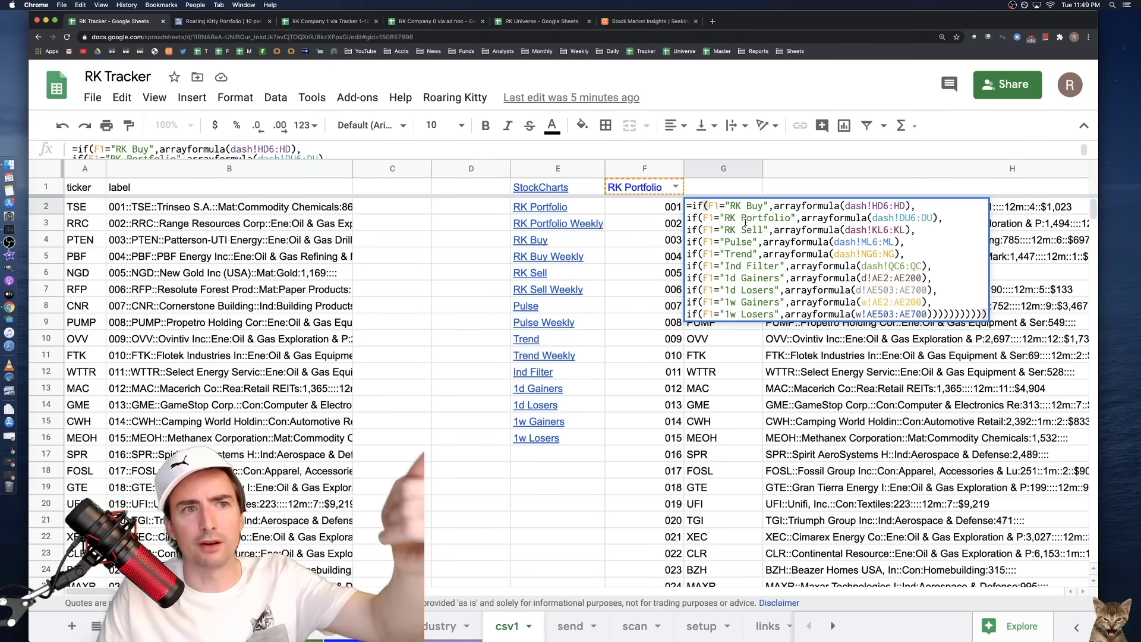
click(673, 214)
- Switch the list selector in F1 to 1d Gainers and select Red Robin's label cell
click(676, 186)
click(648, 327)
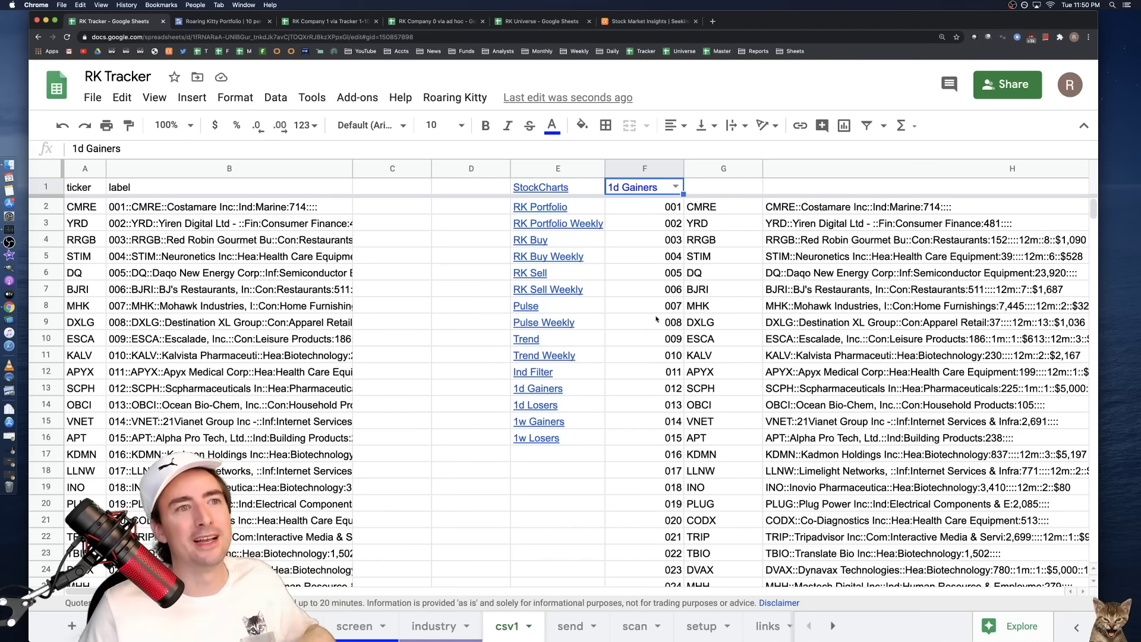
click(674, 238)
click(169, 234)
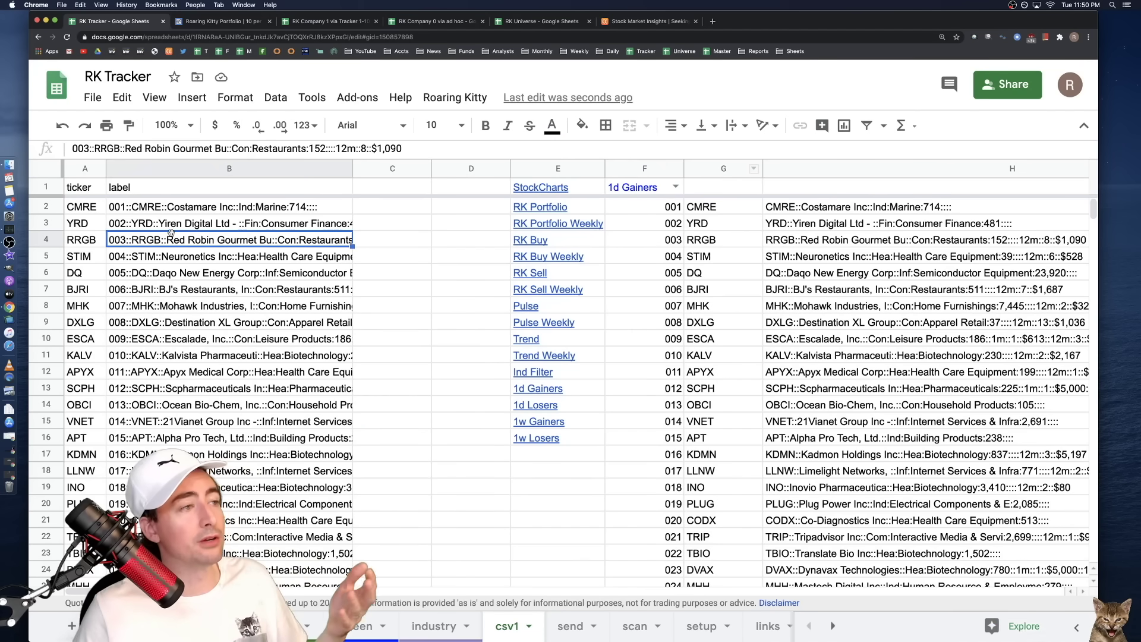
- Download the current csv1 sheet as comma-separated values
click(93, 97)
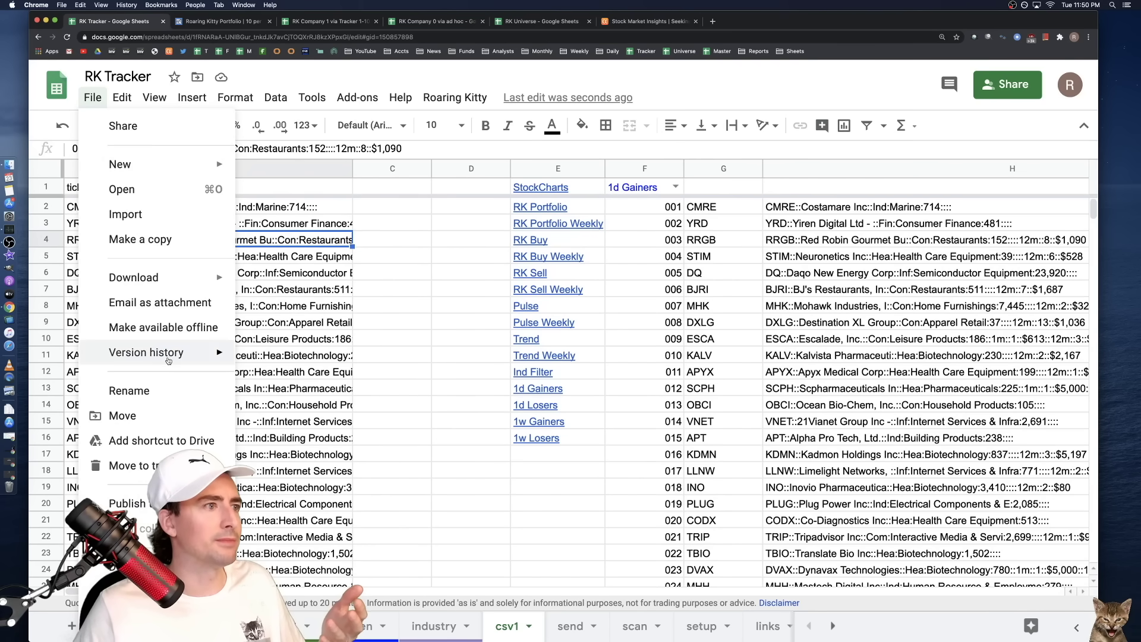
mouse_move(149, 277)
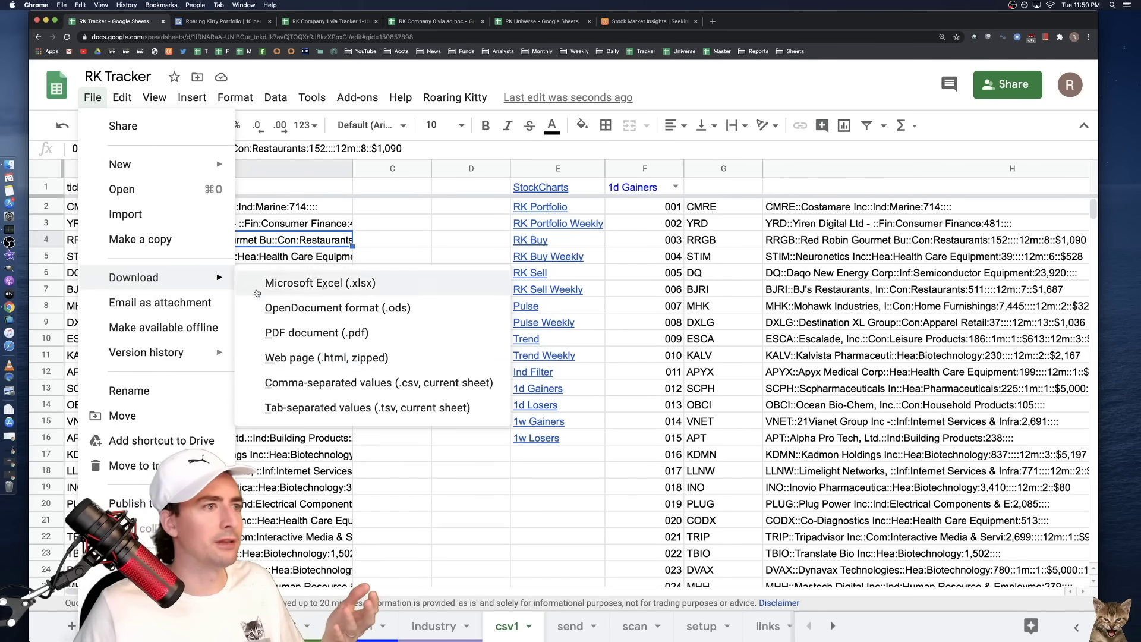
click(321, 383)
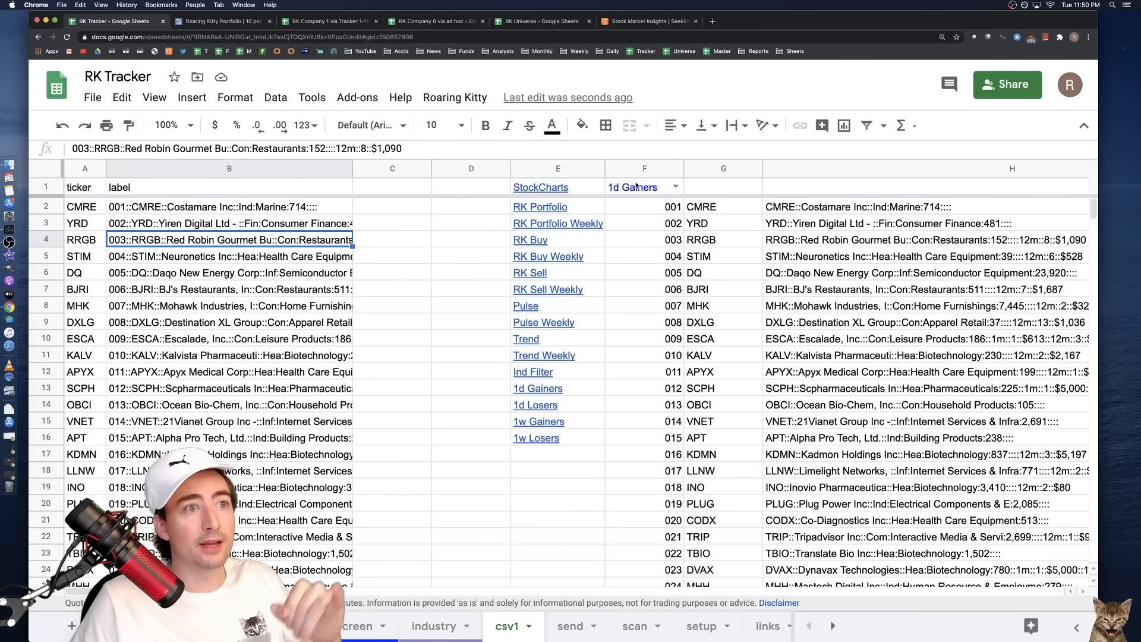
- Open the 1d Gainers list in StockCharts and try to upload the file RK Tracker - csv1 (2).csv to it
click(547, 392)
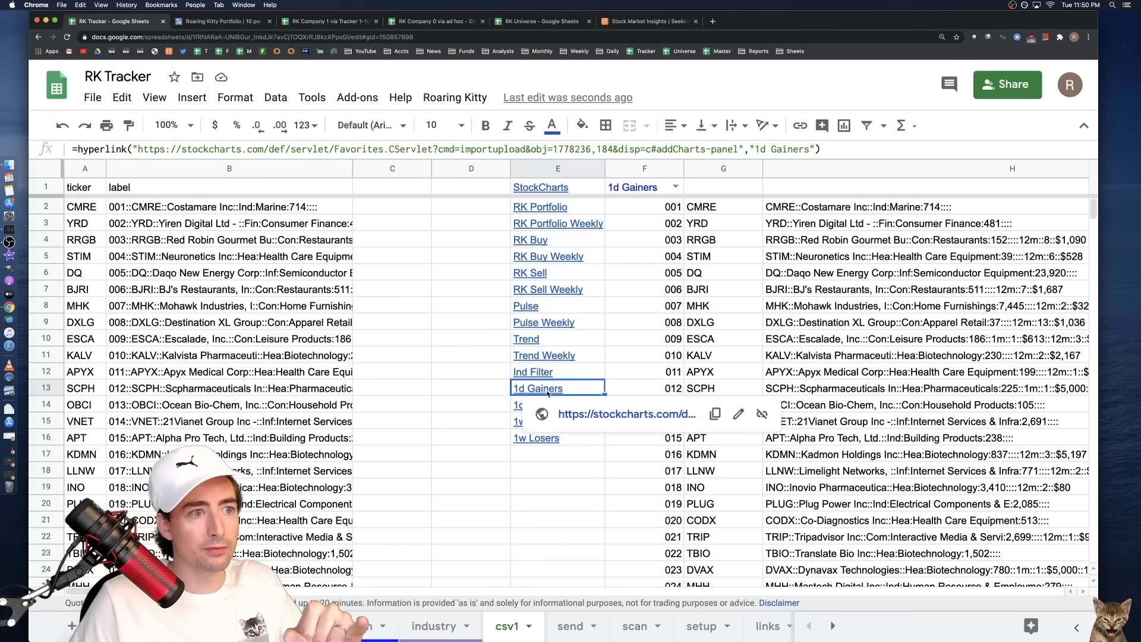
click(597, 415)
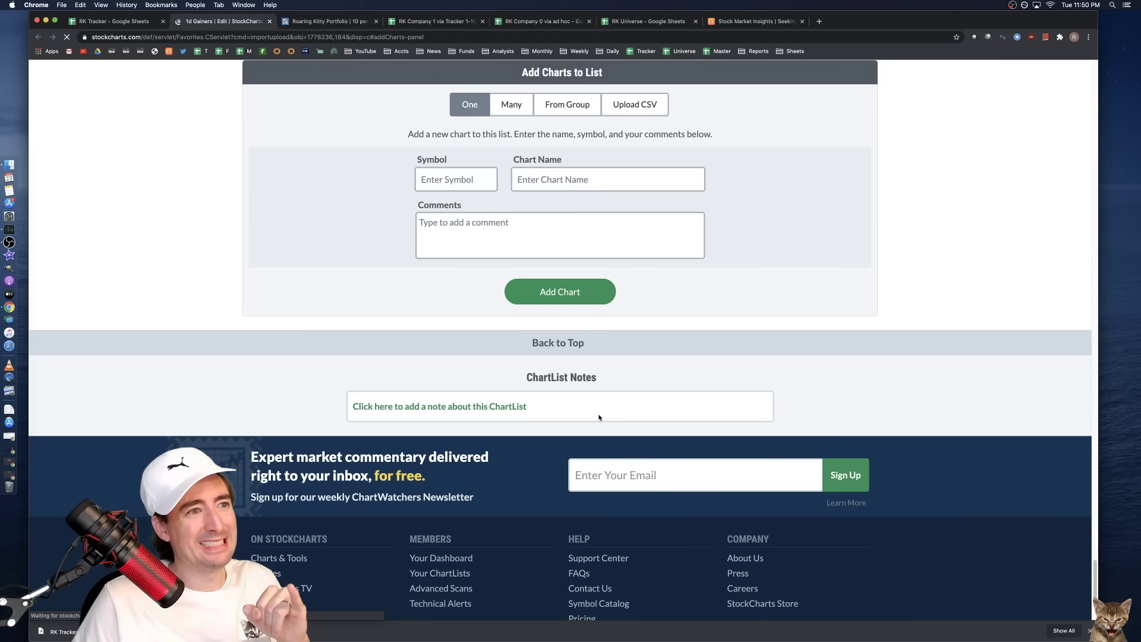
click(621, 111)
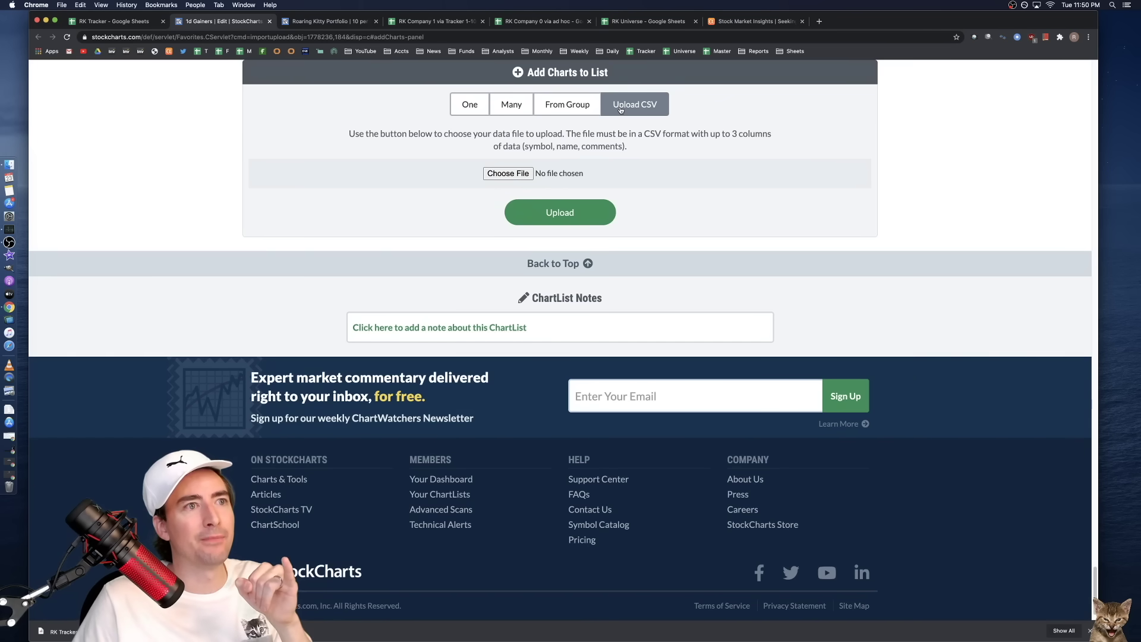
drag(43, 638, 515, 174)
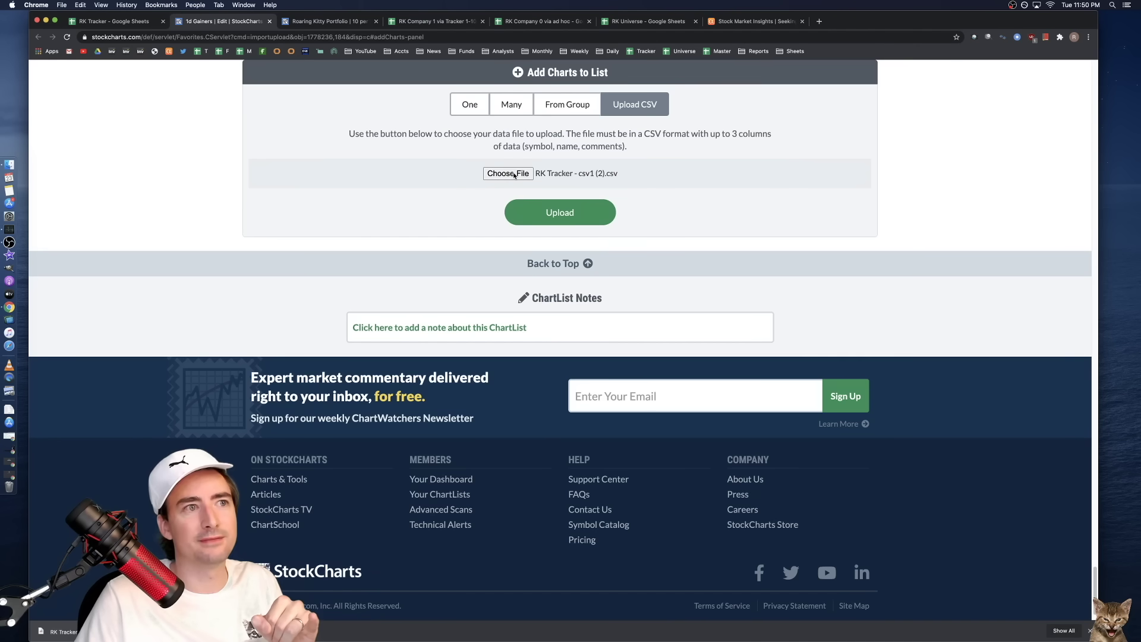
click(561, 213)
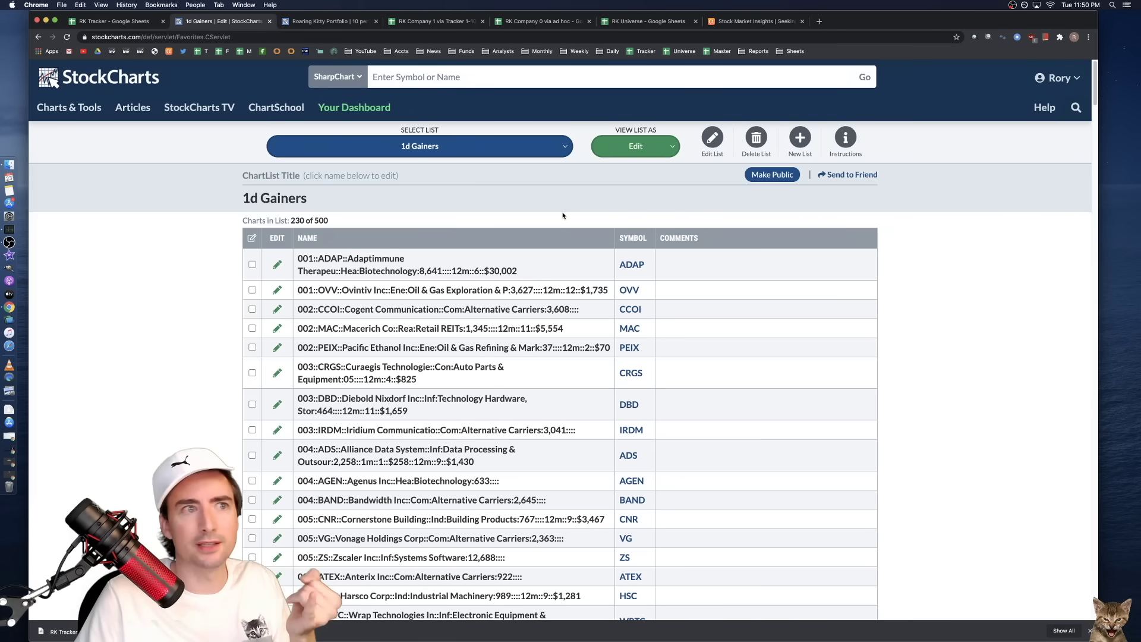
- View the 1d Gainers list as 10 Per Page, look through the first charts and close the page
click(642, 153)
click(639, 182)
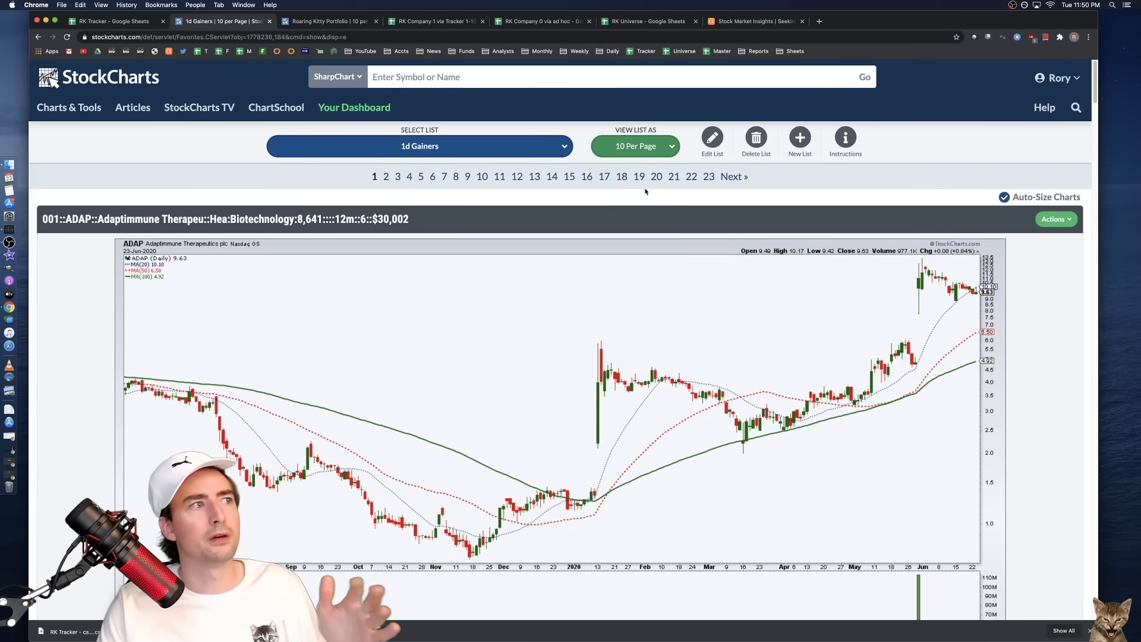
scroll(441, 324, down, 10)
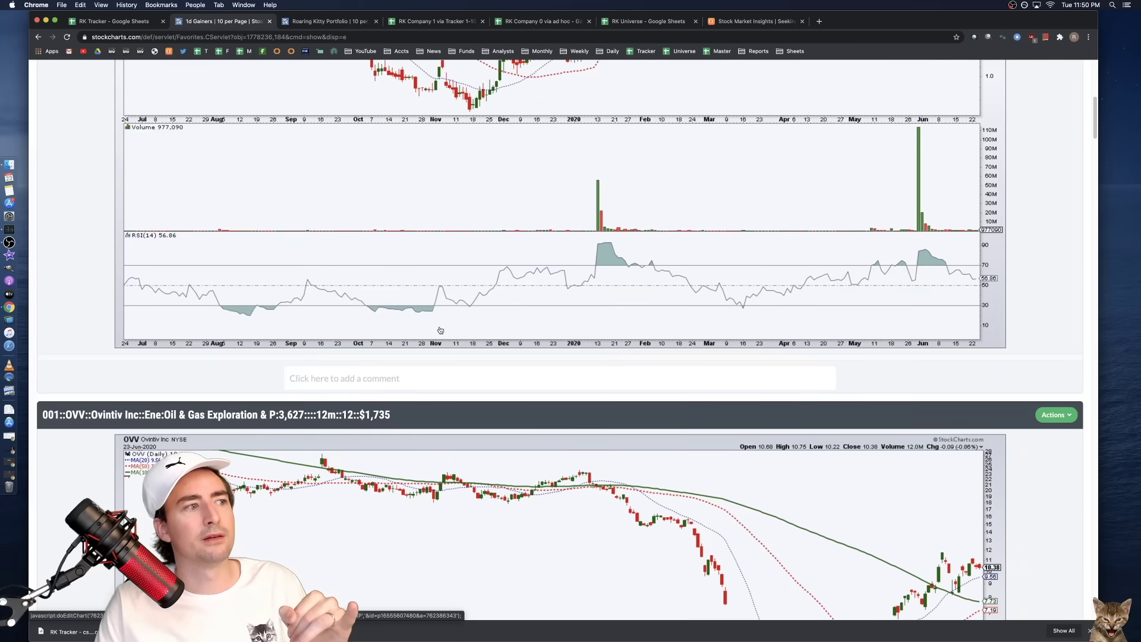
scroll(441, 330, up, 10)
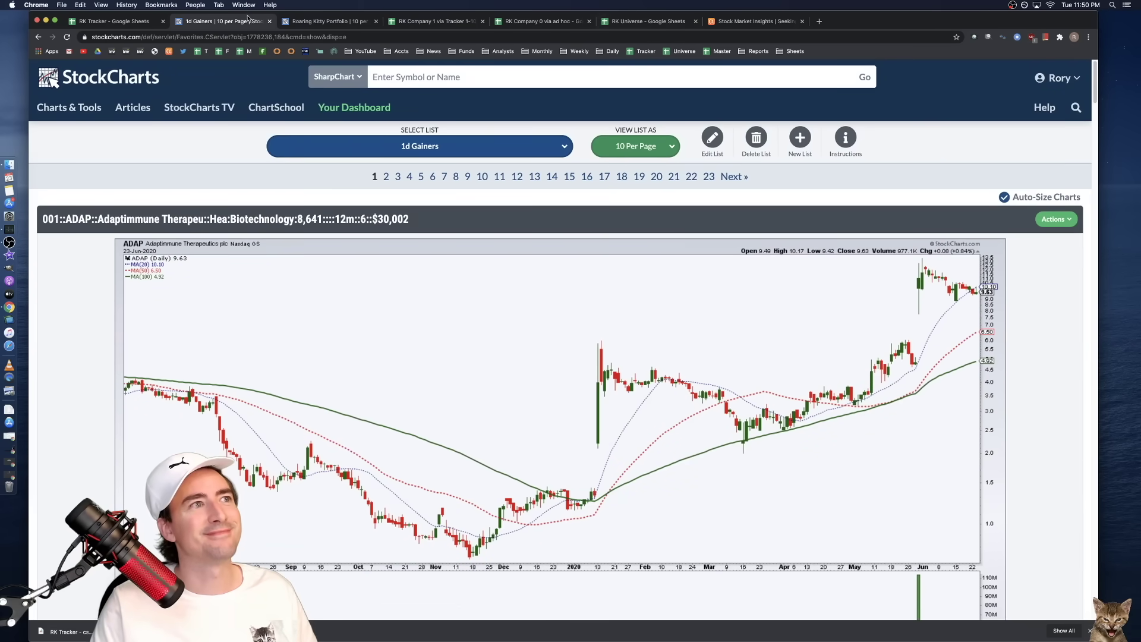
click(270, 22)
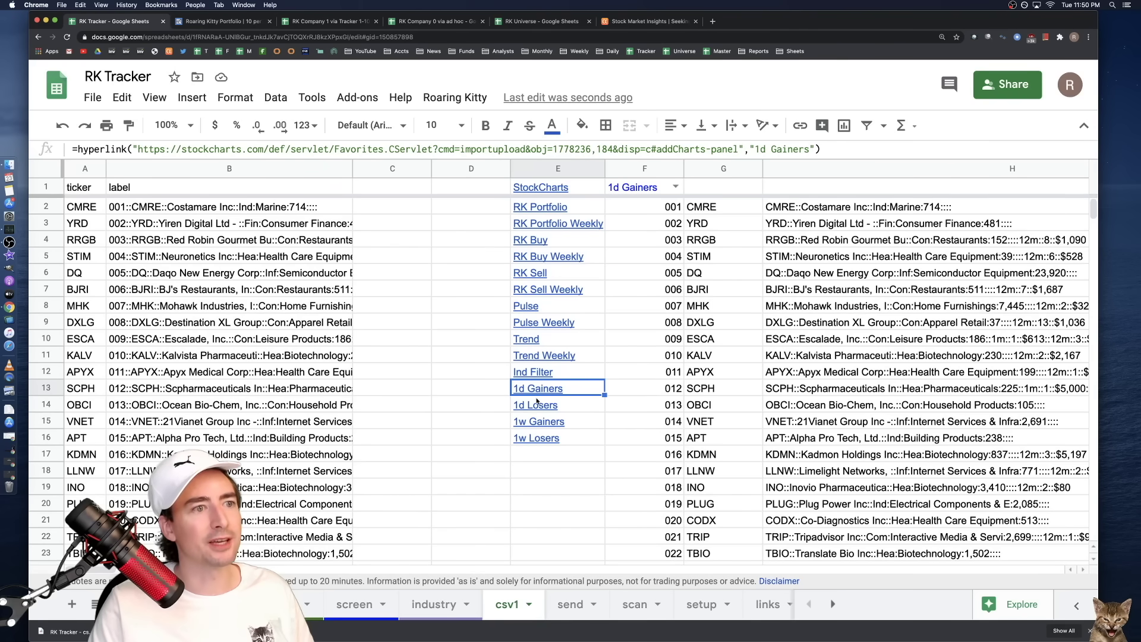
- Reopen the 1d Gainers StockCharts list, add the charts from the downloaded csv1 file and view it as 10 Per Page
click(584, 412)
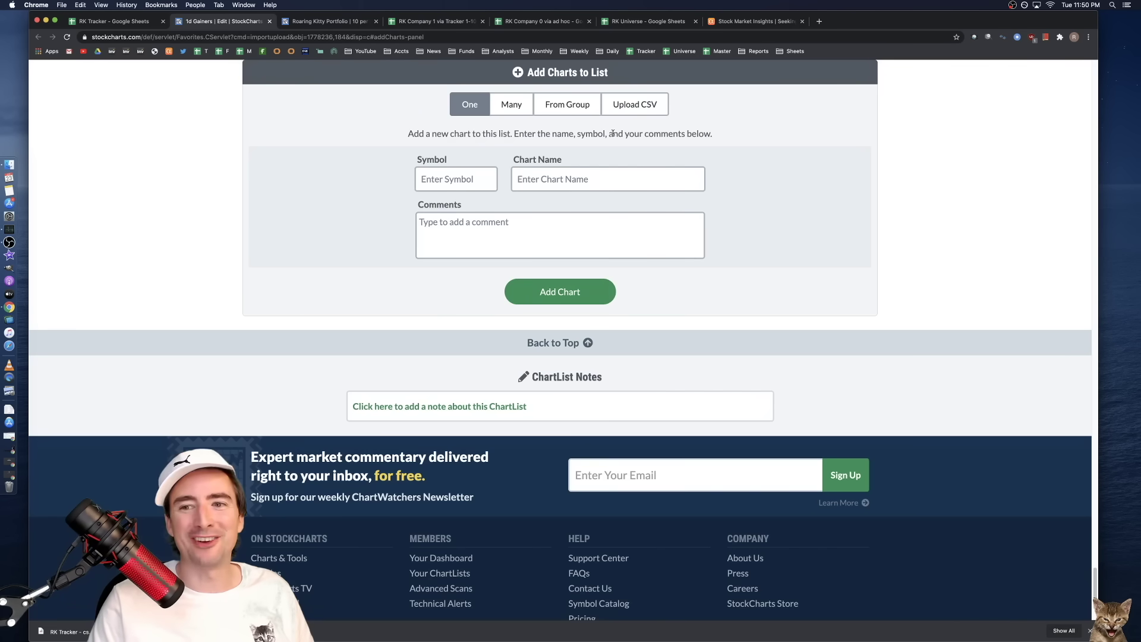
click(635, 105)
drag(61, 637, 510, 175)
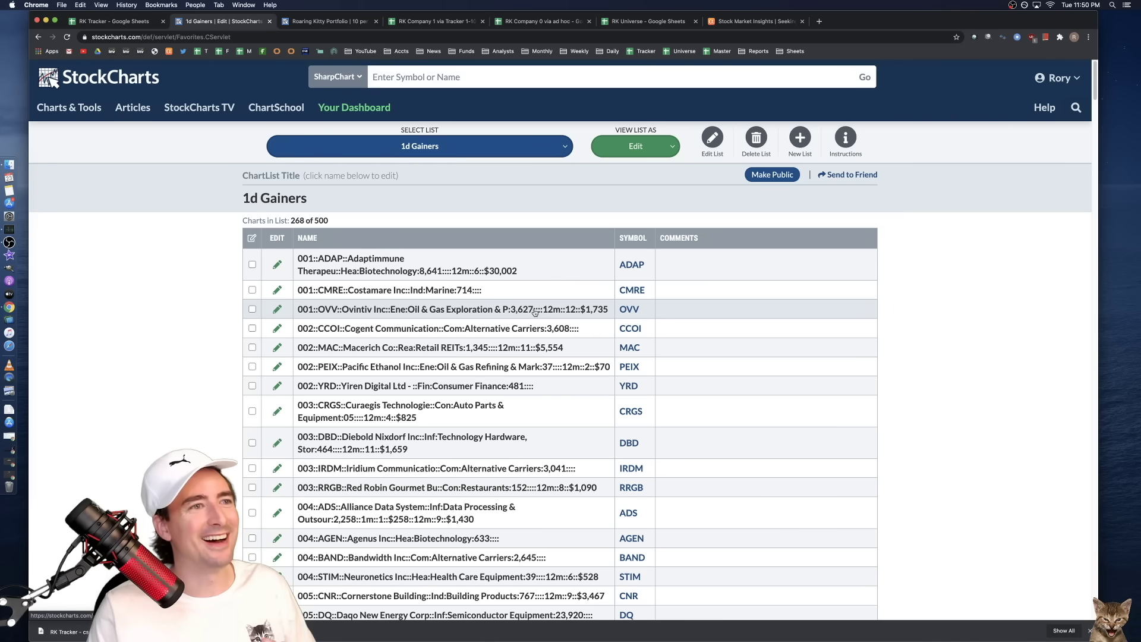
click(636, 146)
click(628, 191)
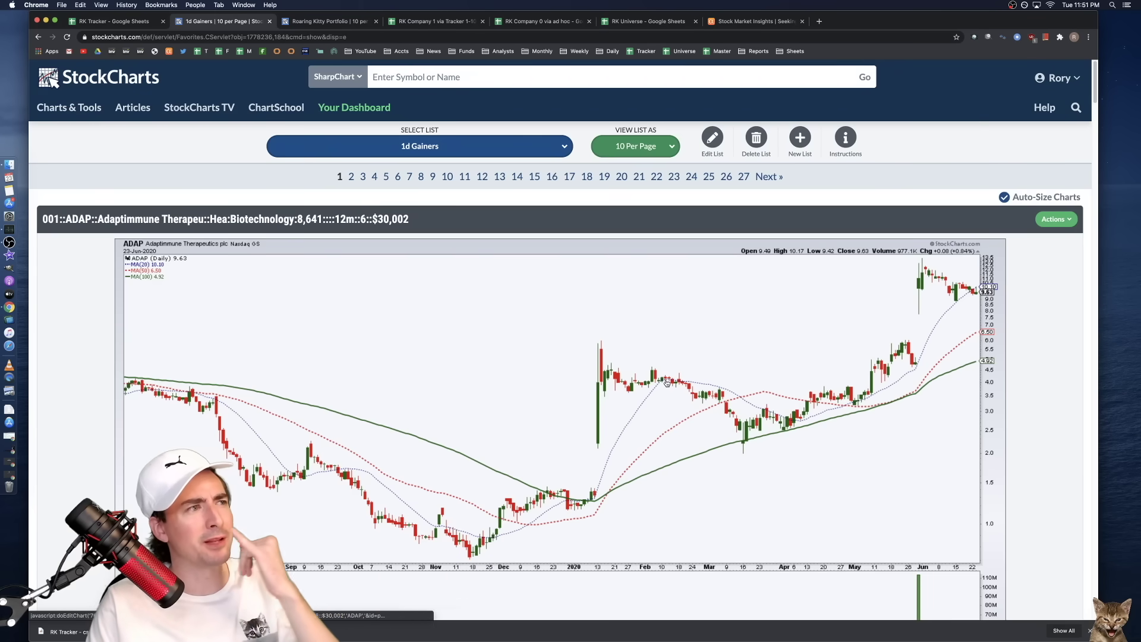
- Compare the 1d Gainers tickers on the RK Tracker csv1 sheet, and return to the StockCharts list
click(128, 24)
scroll(648, 250, down, 1)
scroll(648, 249, up, 1)
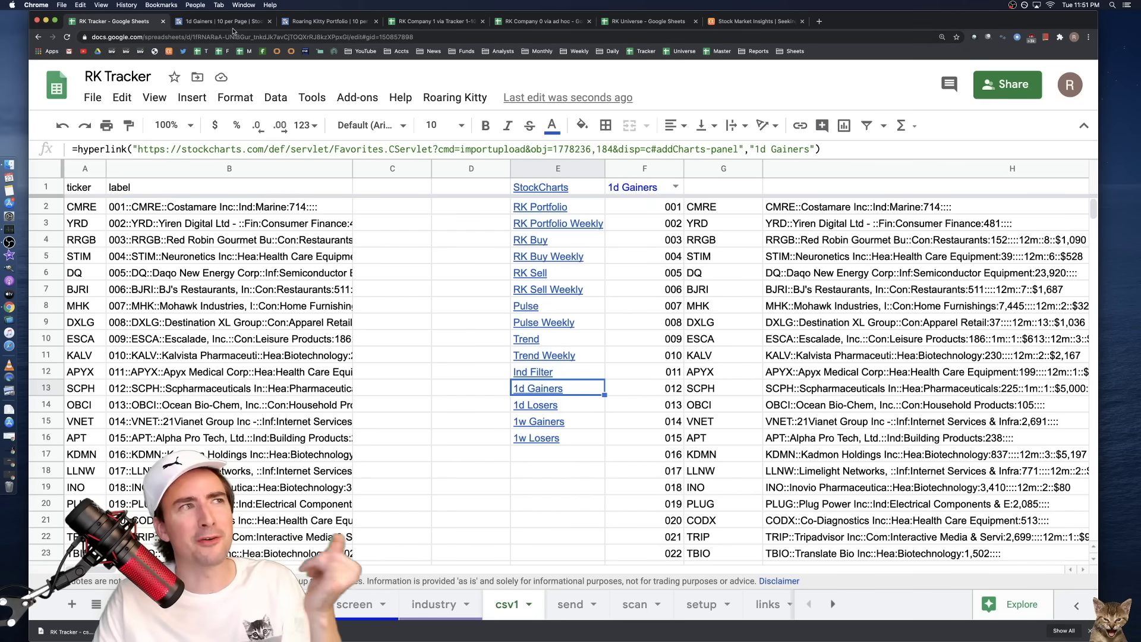
key(ctrl+Tab)
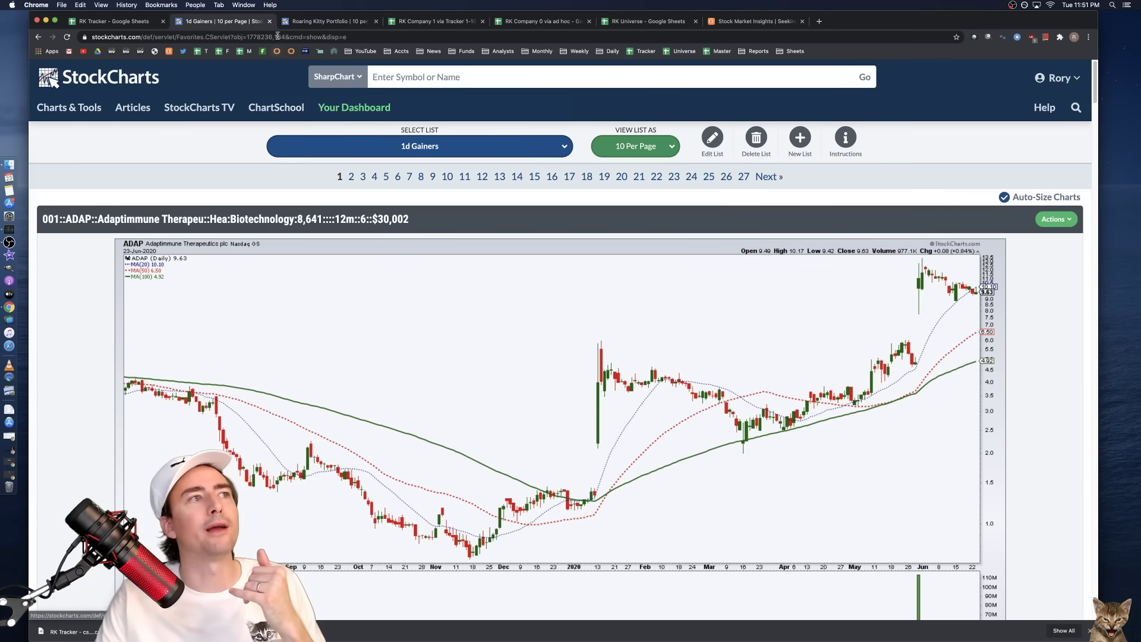
- Open the 1d Gainers list for editing, select all its charts and delete them
click(712, 137)
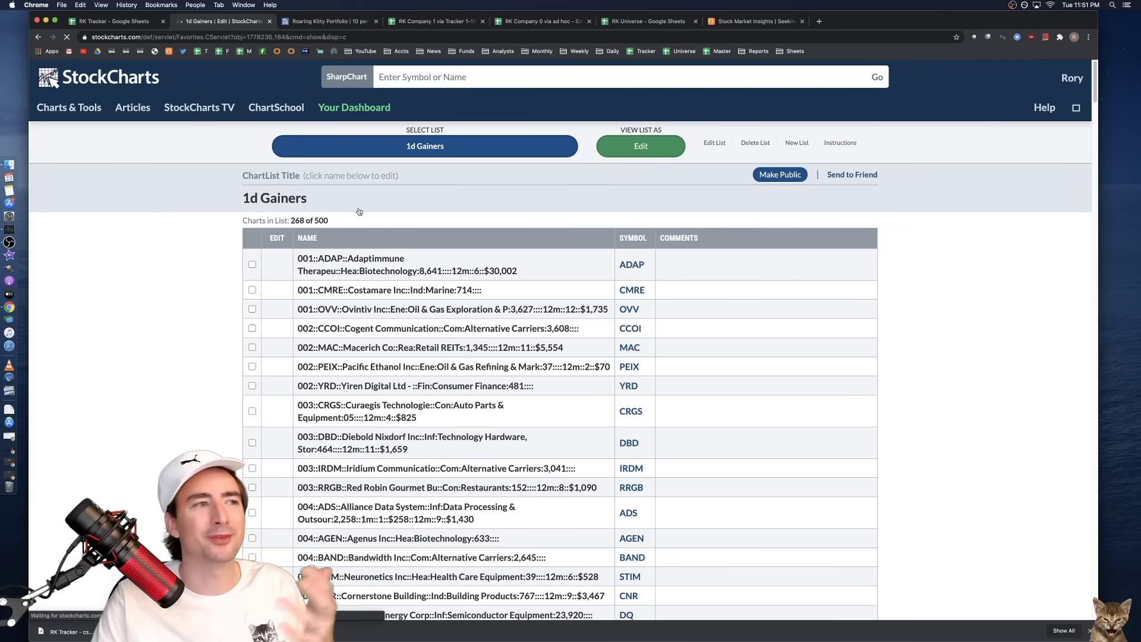
scroll(666, 444, down, 20)
scroll(662, 445, down, 20)
scroll(382, 528, up, 10)
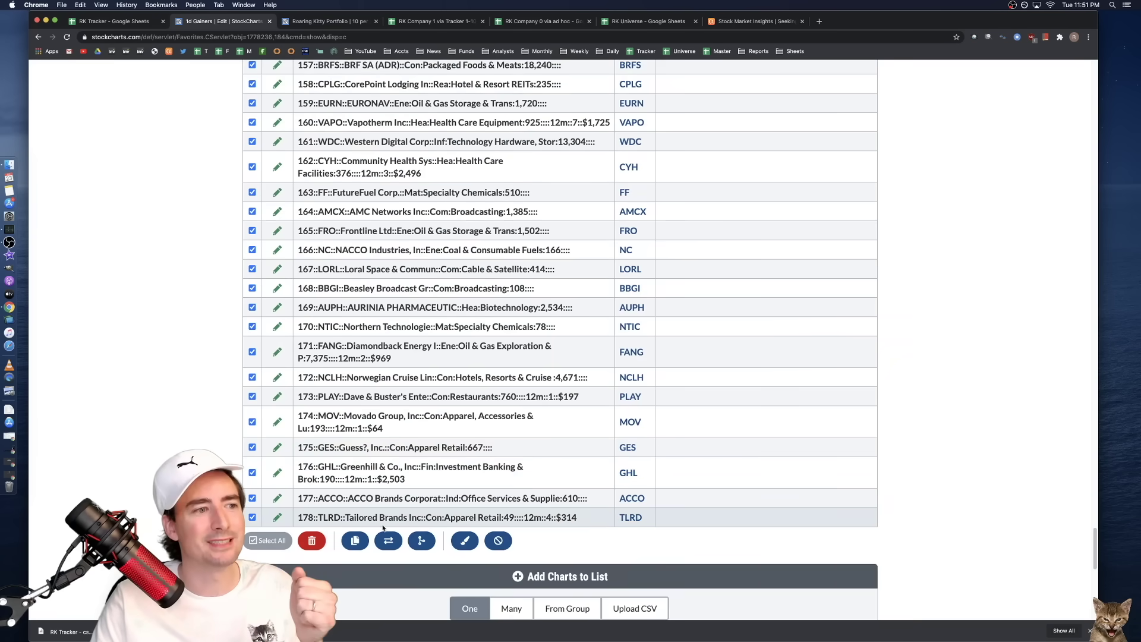
click(312, 540)
click(647, 105)
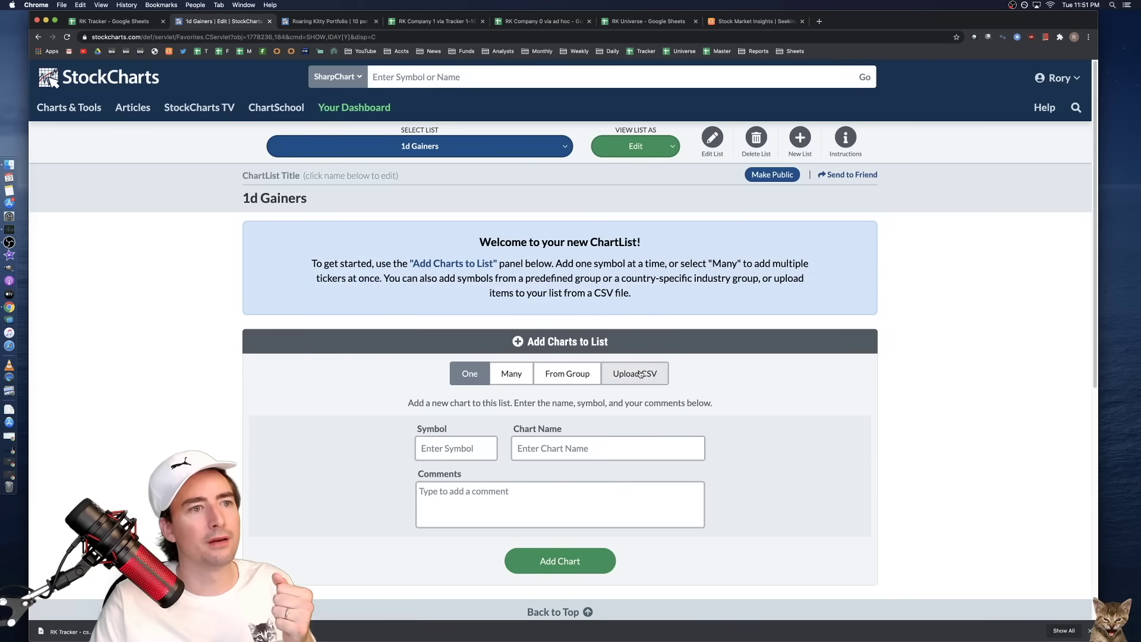
- Upload RK Tracker - csv1 (2).csv to the emptied 1d Gainers list, accept its entries and view it as 10 Per Page
click(641, 374)
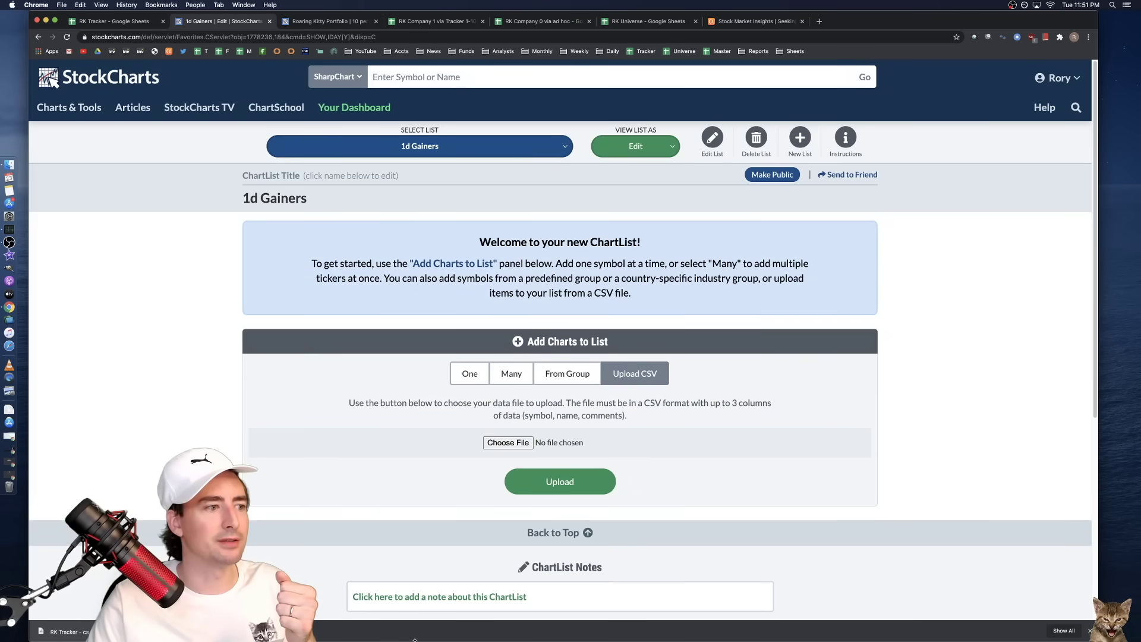
drag(45, 631, 518, 445)
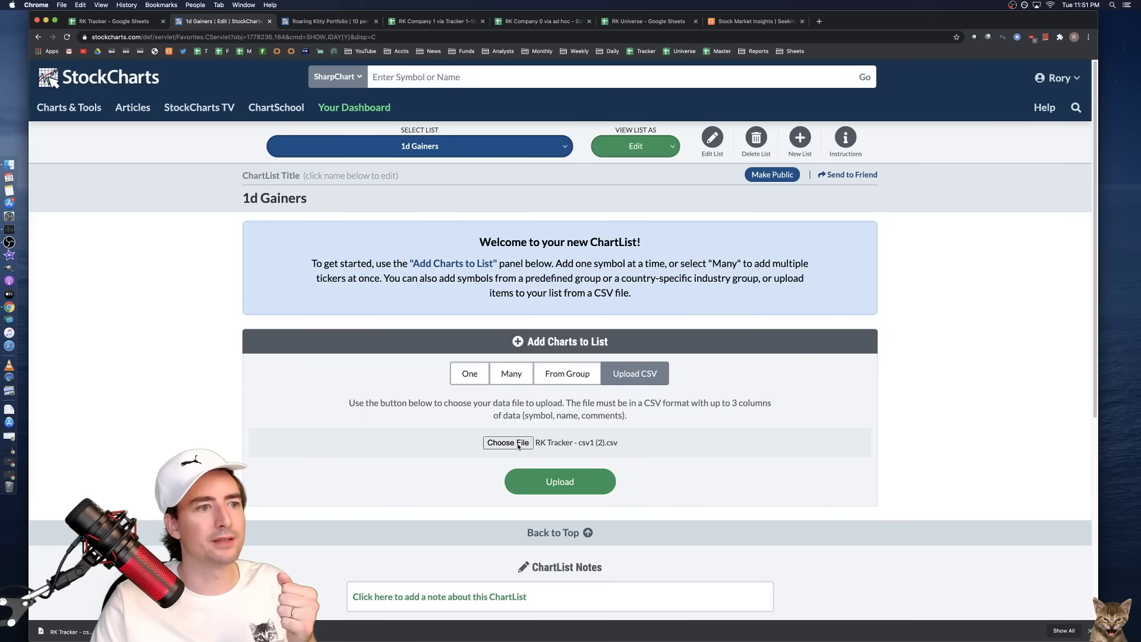
click(560, 482)
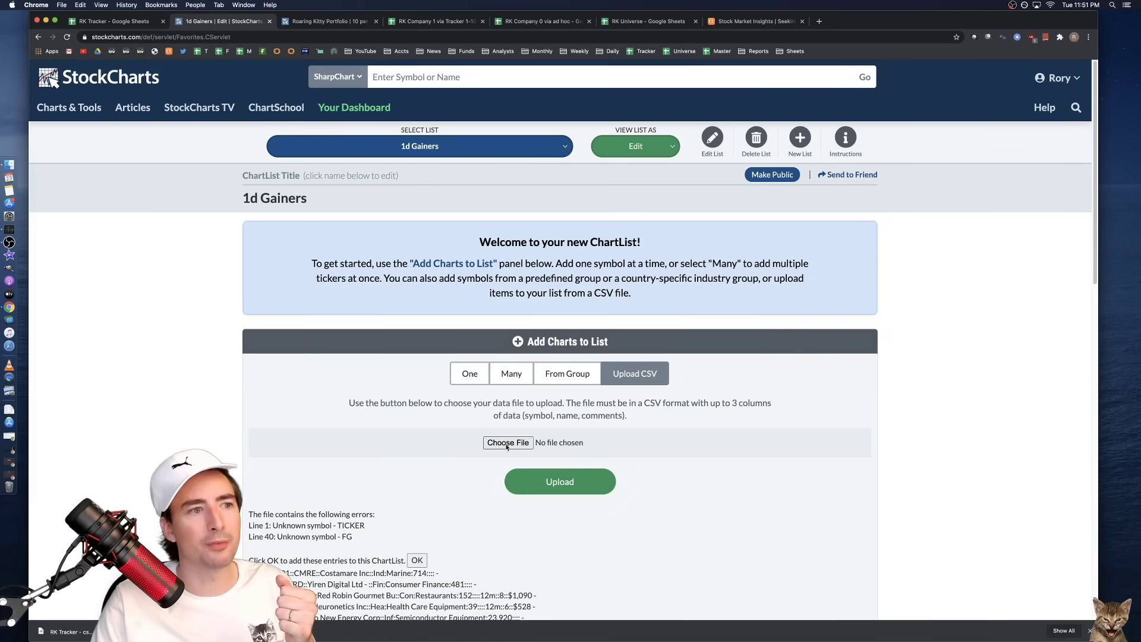
click(416, 560)
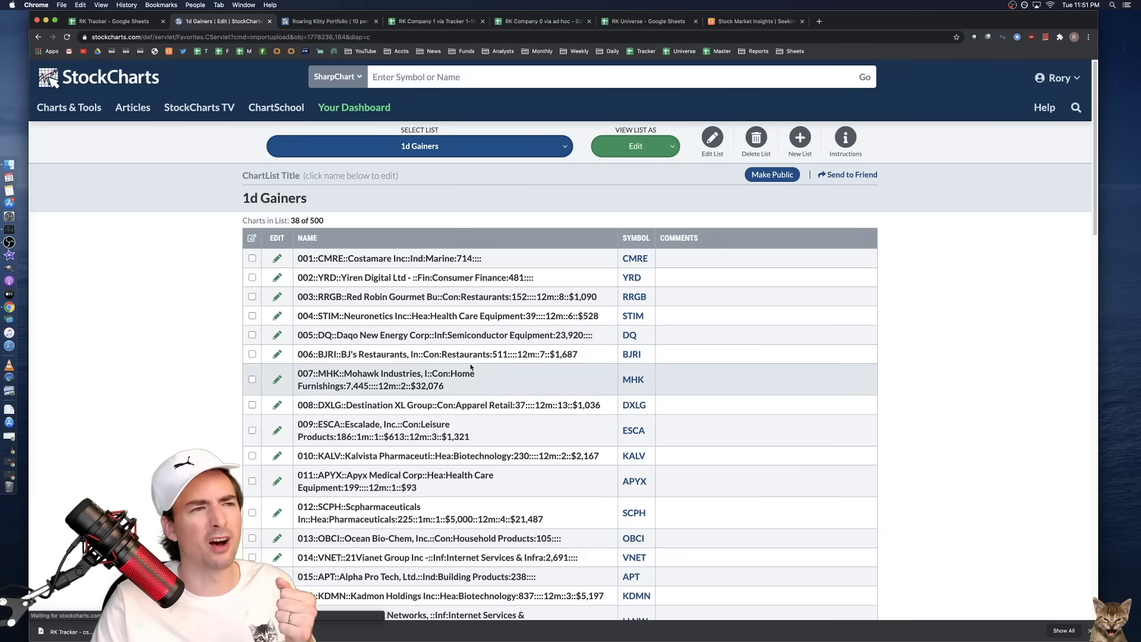
click(636, 147)
click(651, 181)
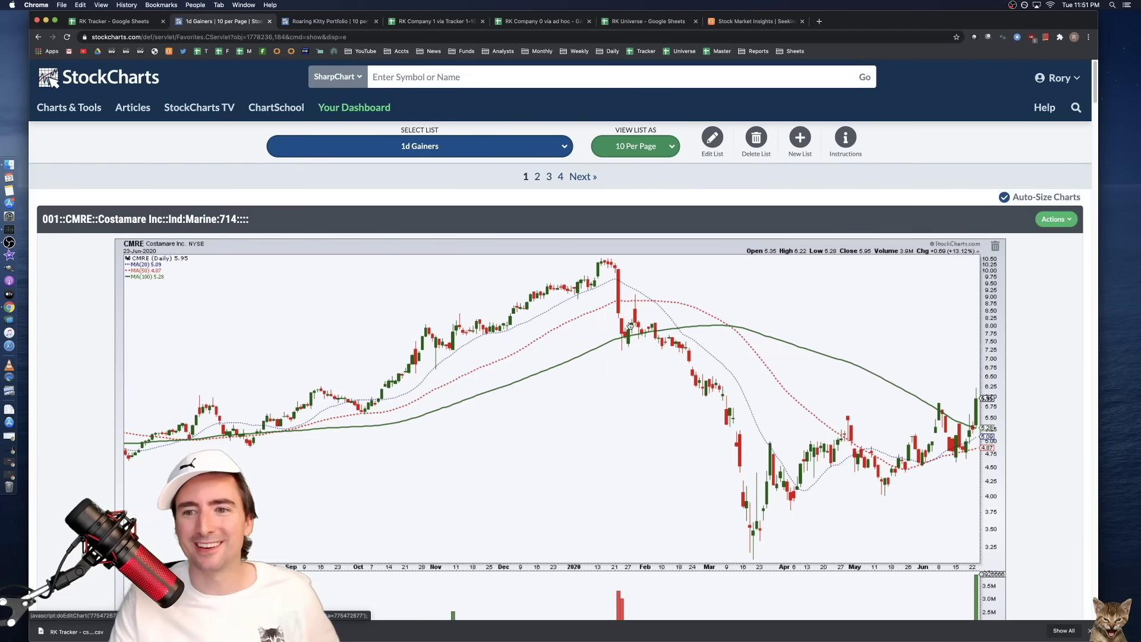
- Review the first three daily charts in the 1d Gainers list, from CMRE through YRD to RRGB
scroll(629, 327, down, 10)
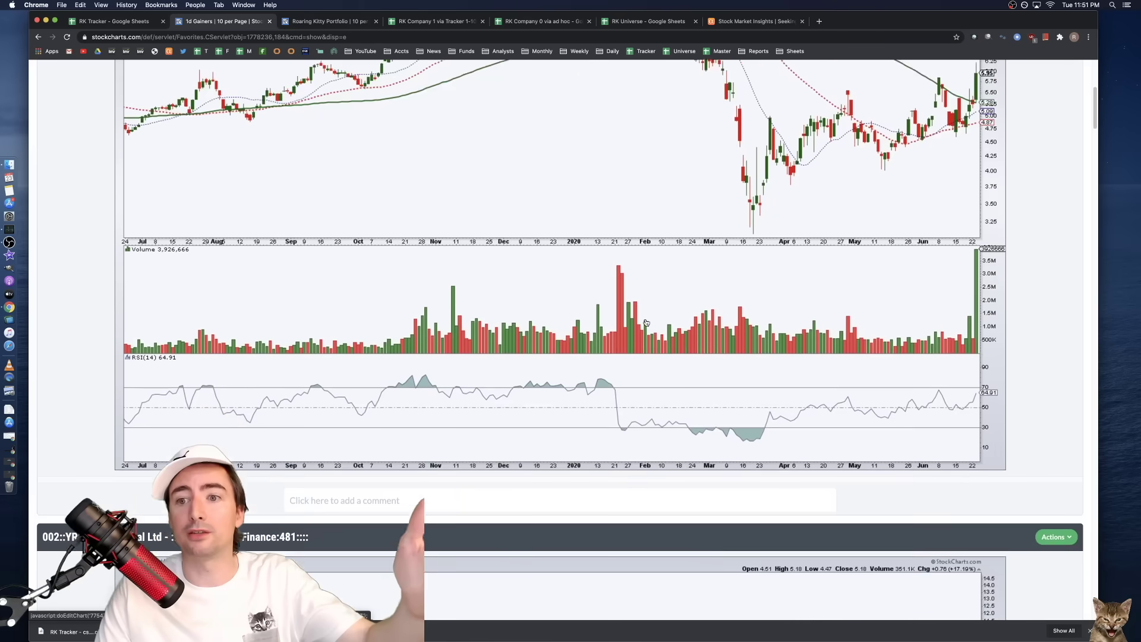
scroll(646, 322, down, 1)
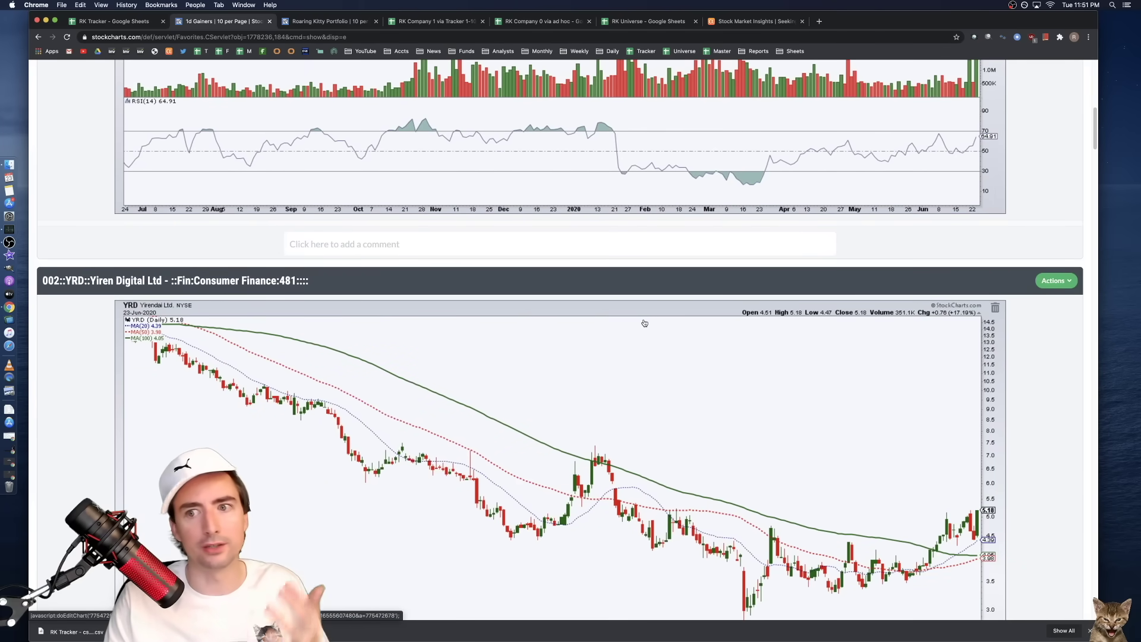
scroll(644, 323, down, 6)
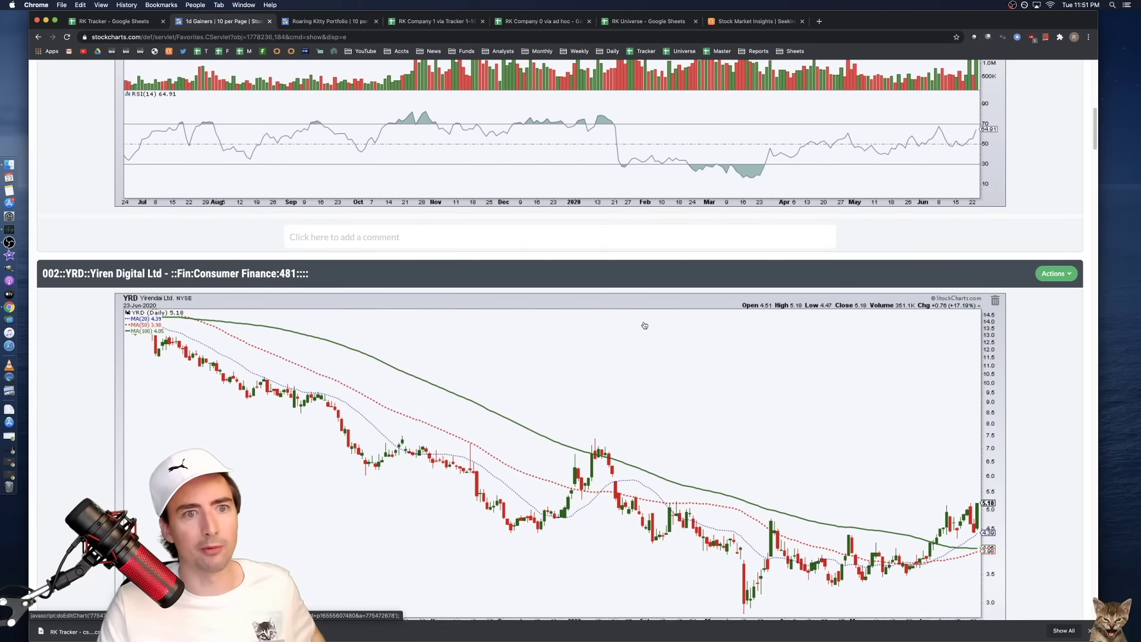
scroll(644, 325, down, 2)
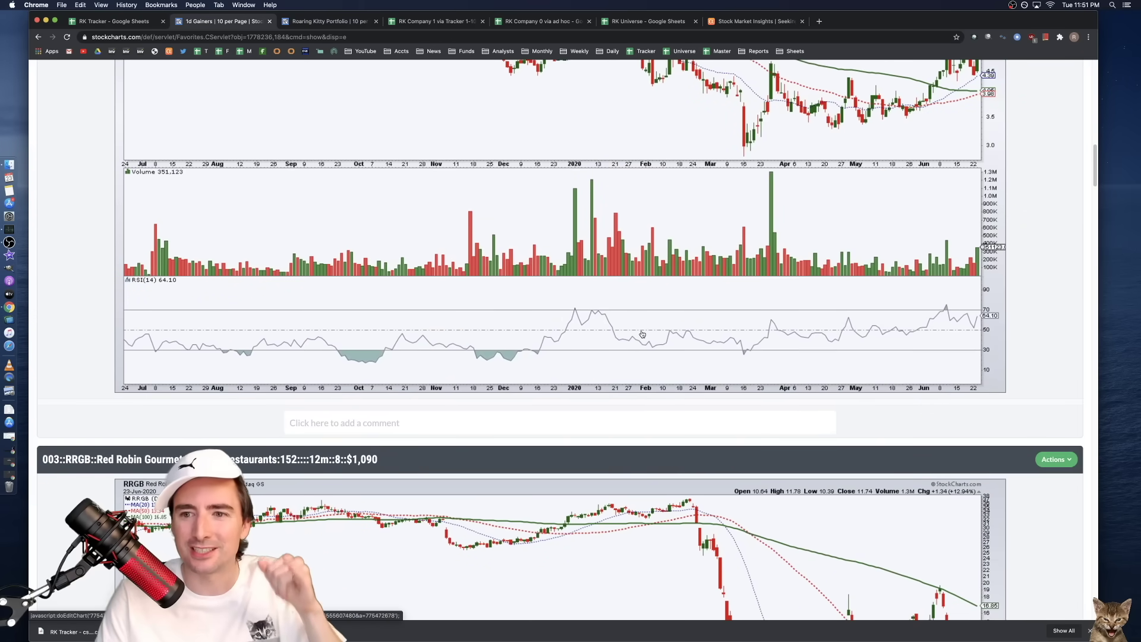
scroll(642, 356, down, 6)
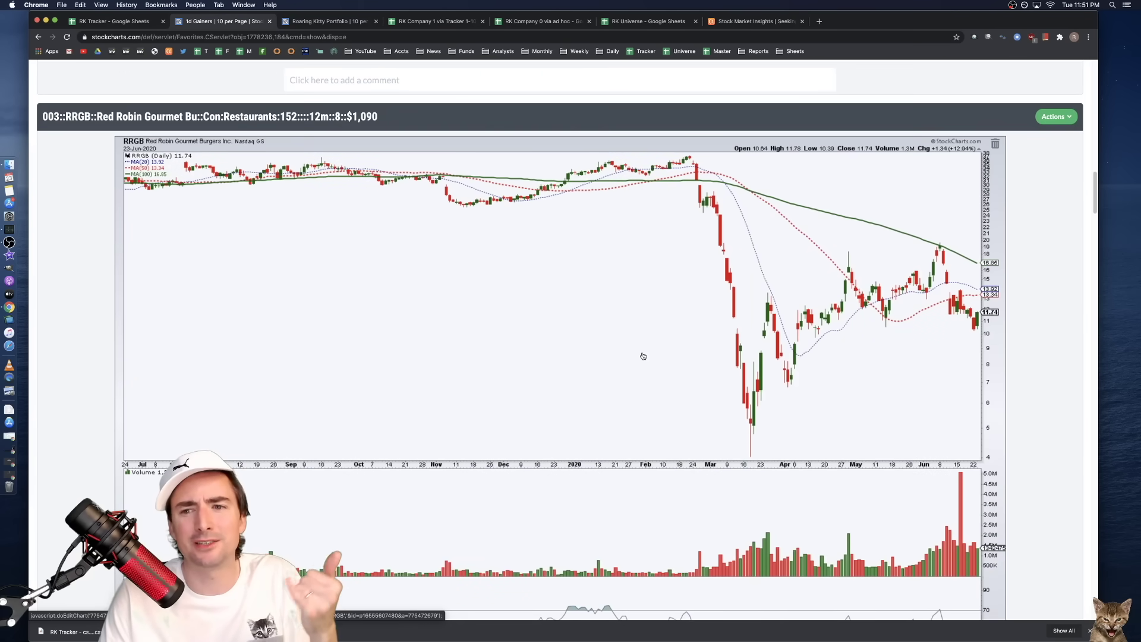
scroll(644, 356, down, 5)
- Return to the RK Tracker csv1 sheet and inspect its StockCharts list links, including RK Buy Weekly and RK Portfolio
key(super+1)
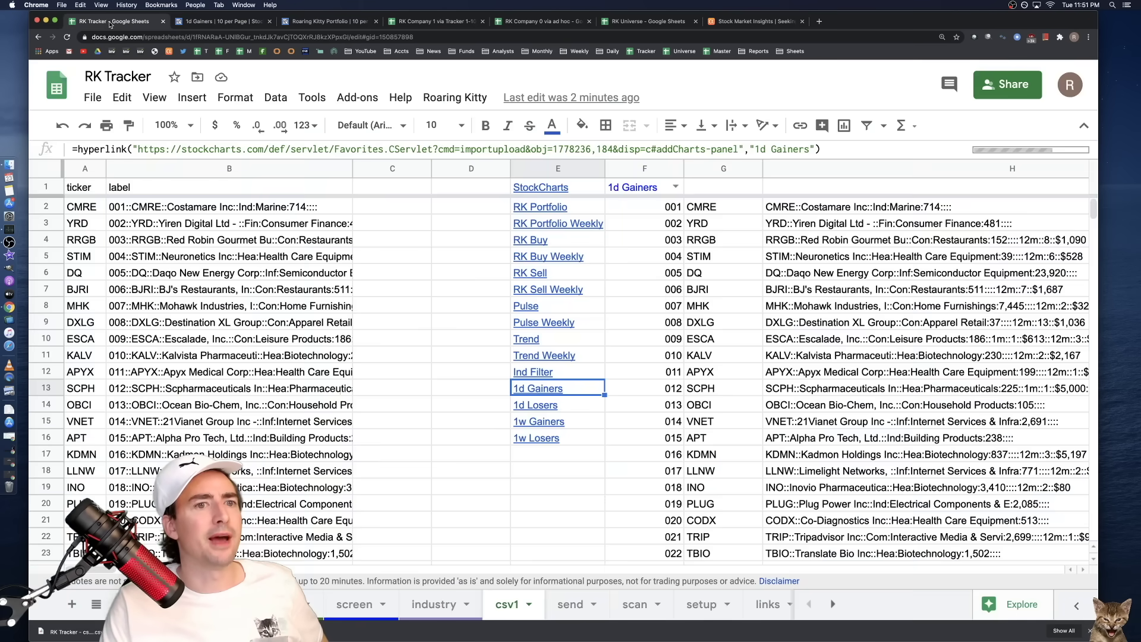
click(410, 255)
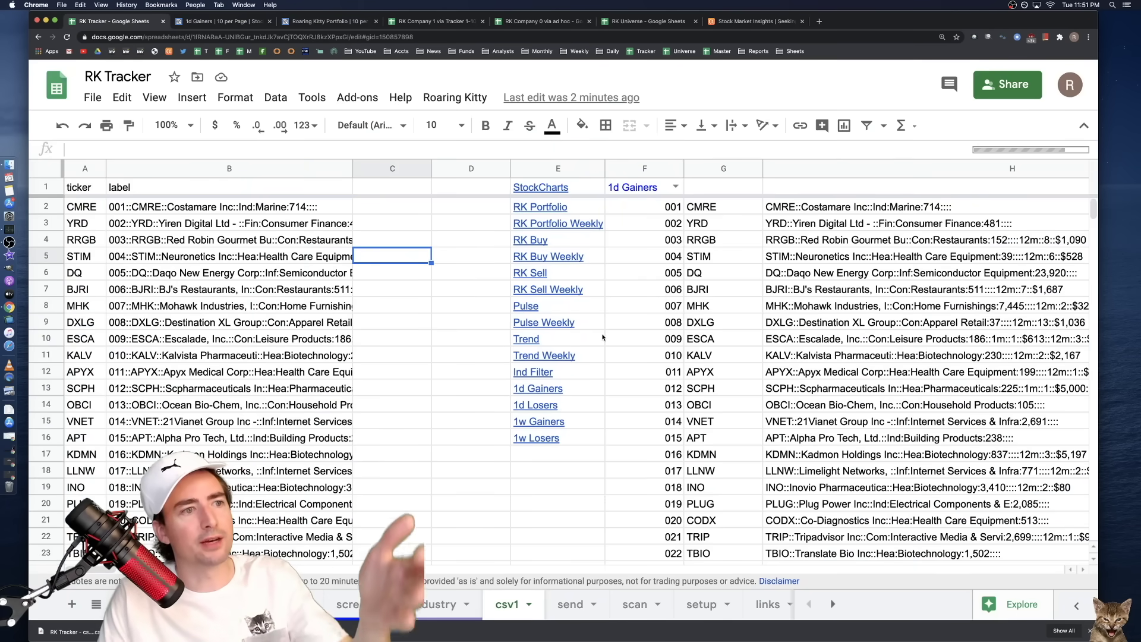
mouse_move(552, 262)
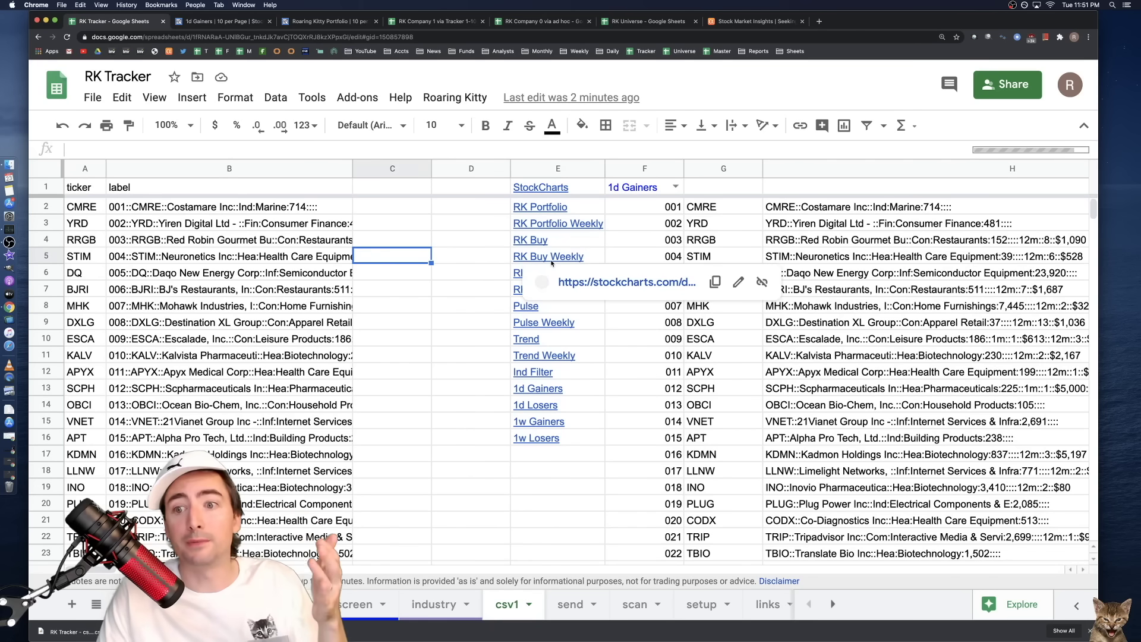
click(564, 211)
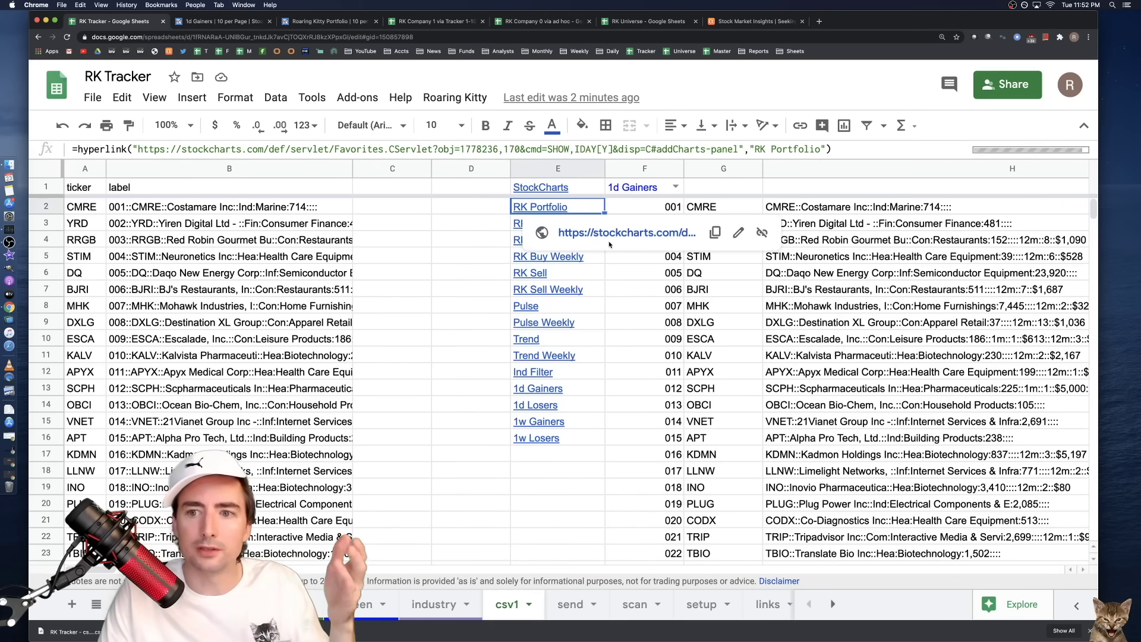
click(479, 301)
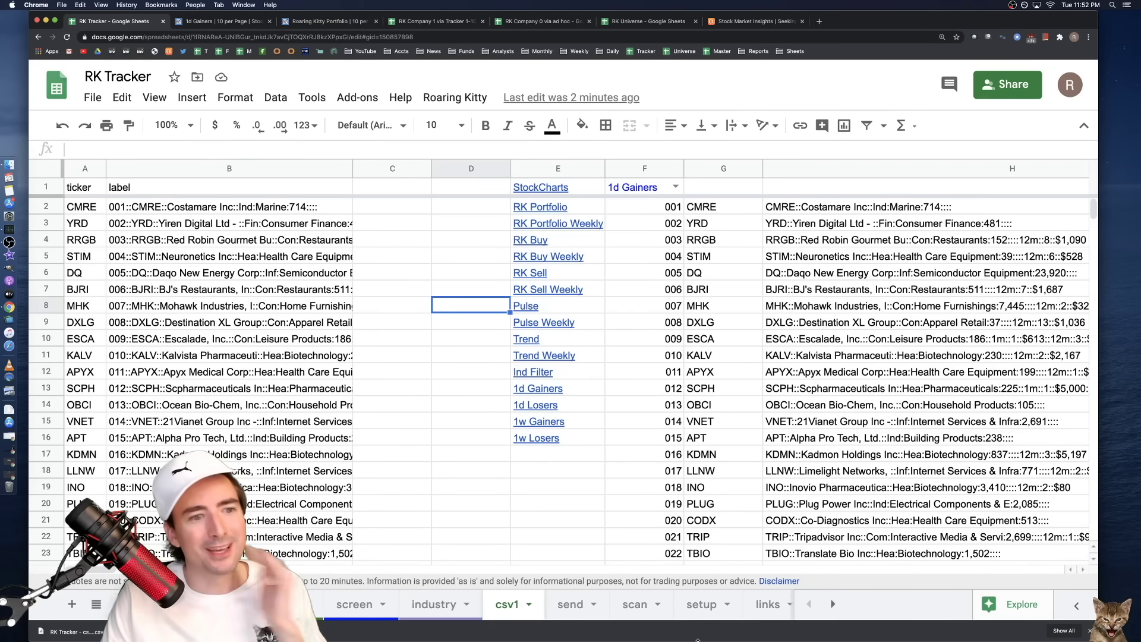
- Open the screen sheet of RK Tracker and look over the rows in its unfiltered stock table
click(833, 604)
click(809, 605)
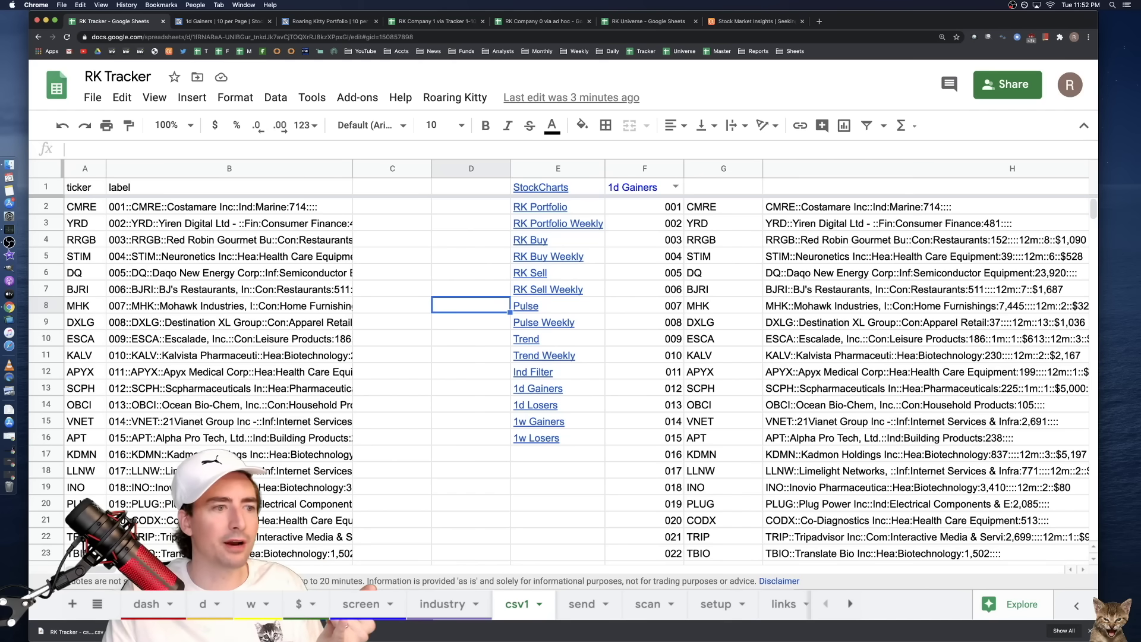
click(361, 605)
click(339, 347)
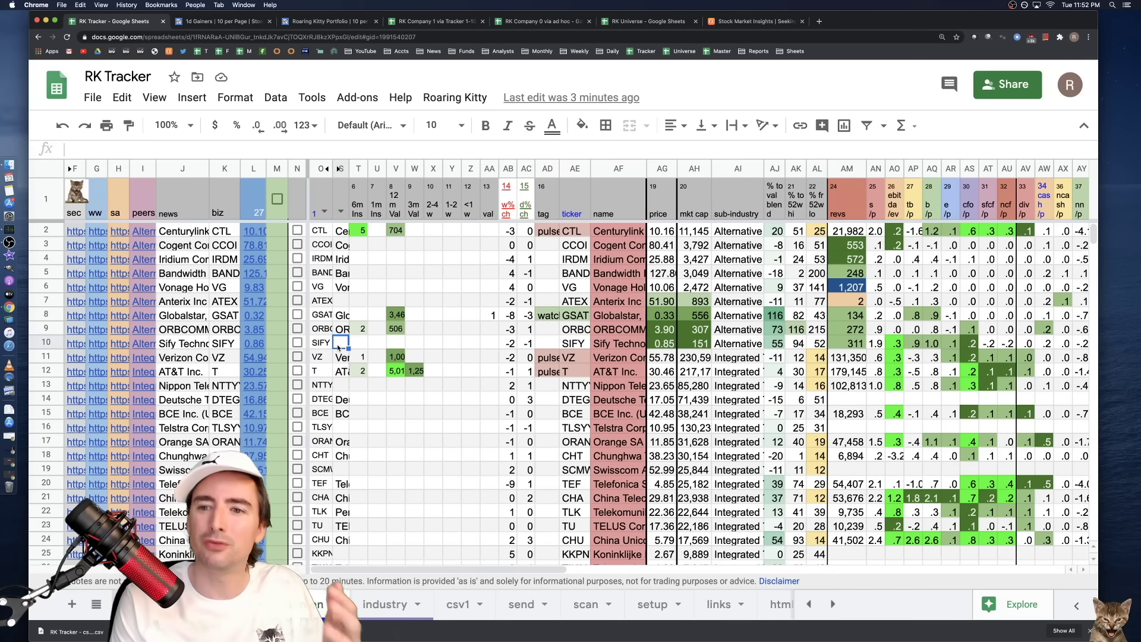
click(377, 329)
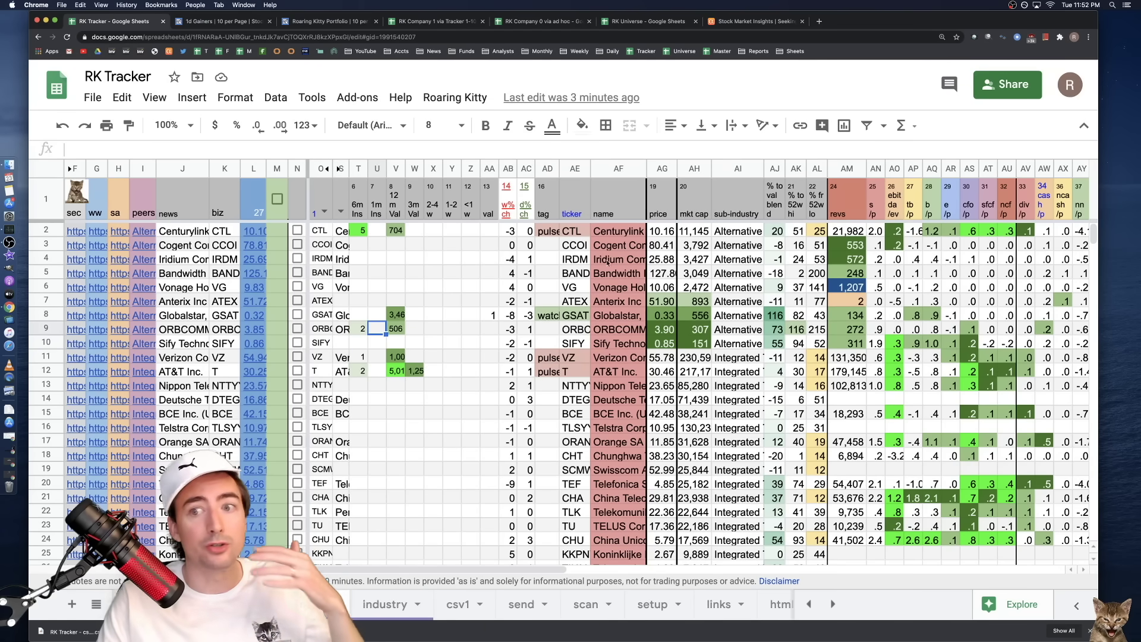
- Apply the saved Watch filter view to the screen sheet
click(597, 211)
click(275, 97)
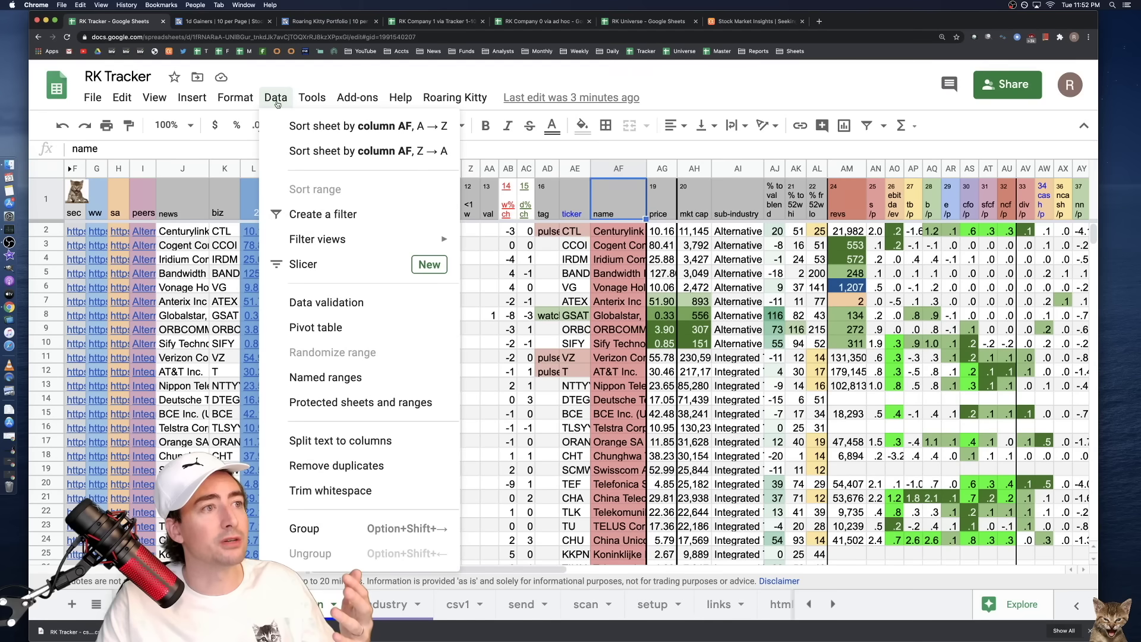
mouse_move(343, 244)
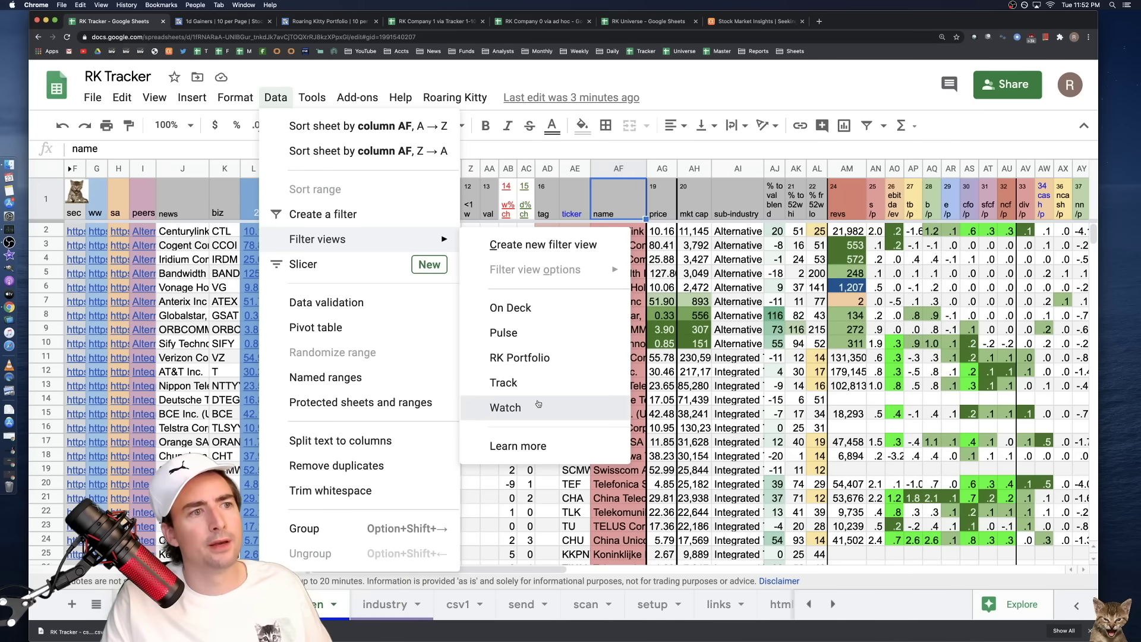
click(539, 405)
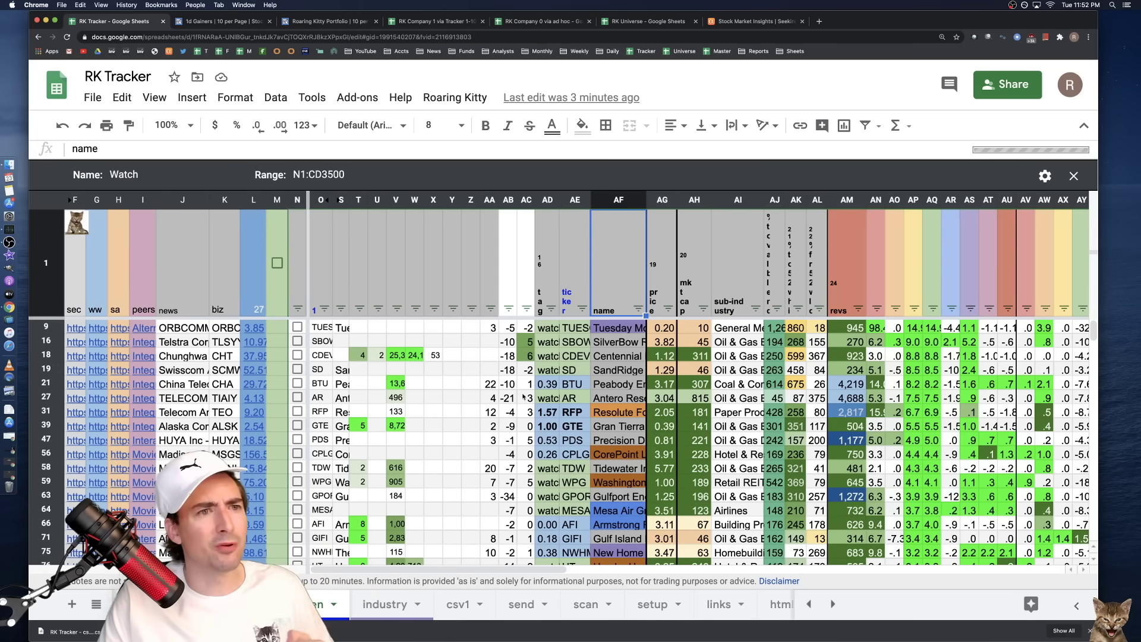
- Examine the ebitda and cash flow ratio columns, market caps and company names of the stocks in the Watch view
click(893, 290)
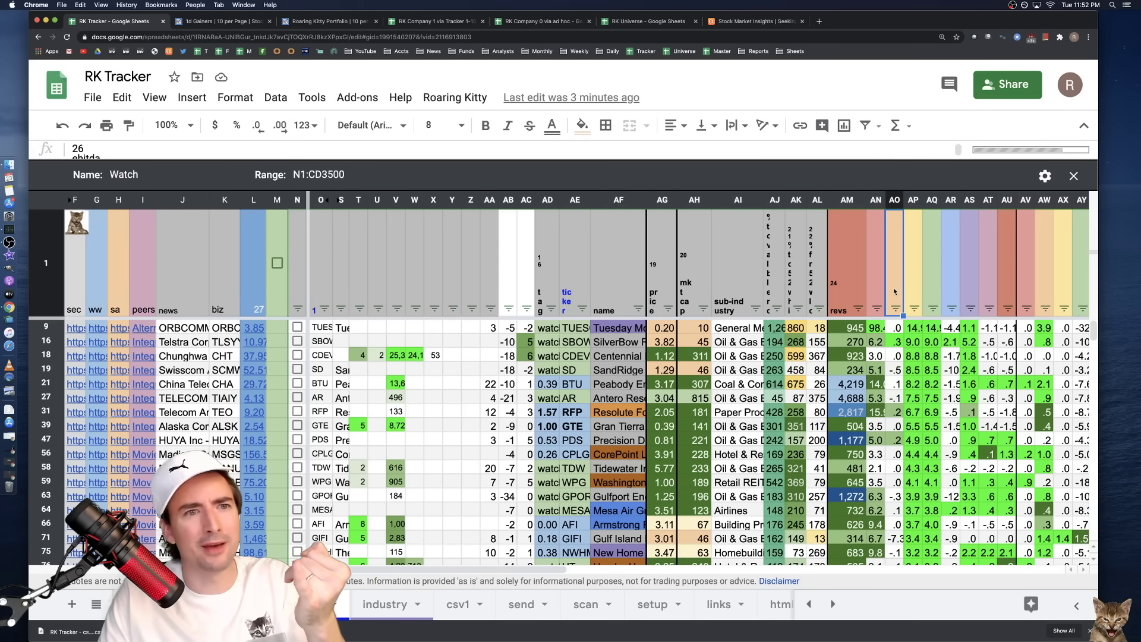
click(896, 384)
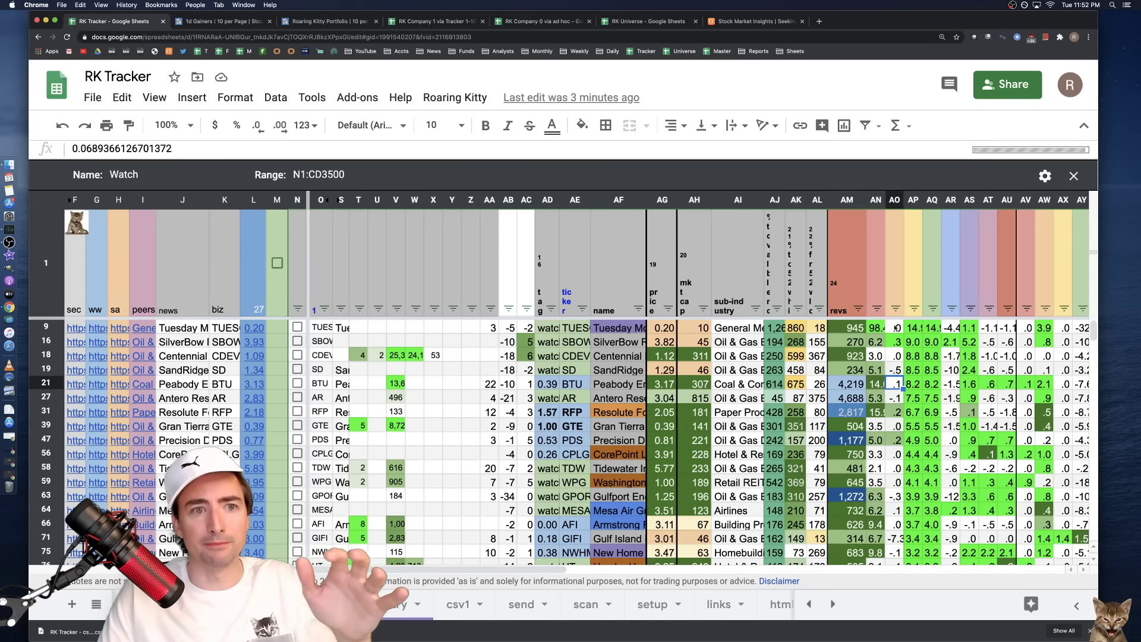
click(913, 309)
click(970, 325)
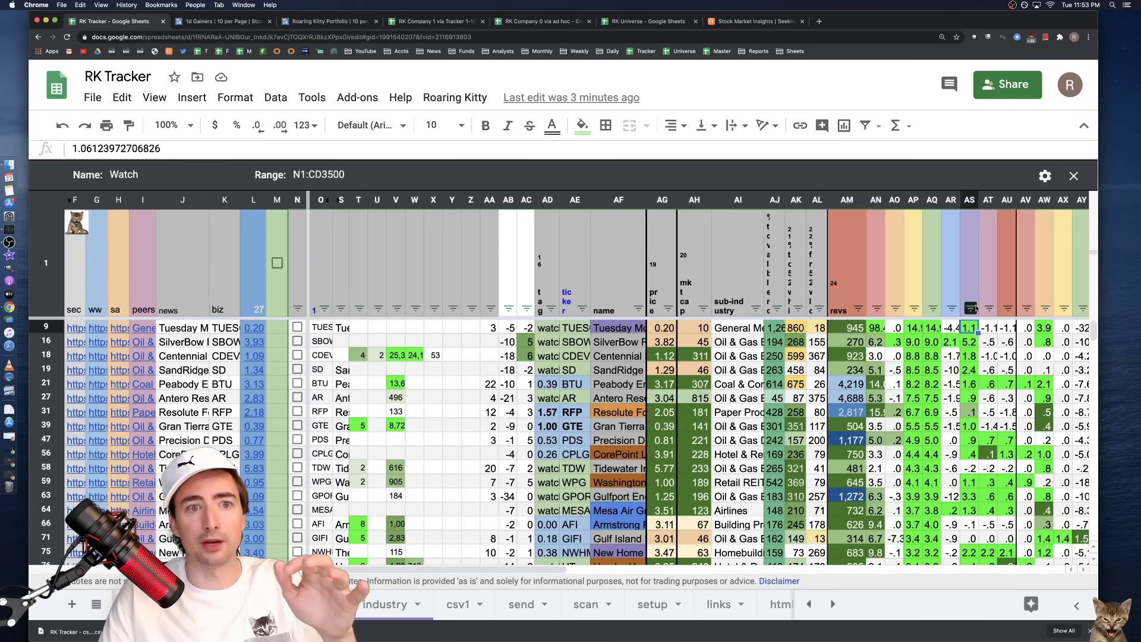
click(970, 309)
click(680, 370)
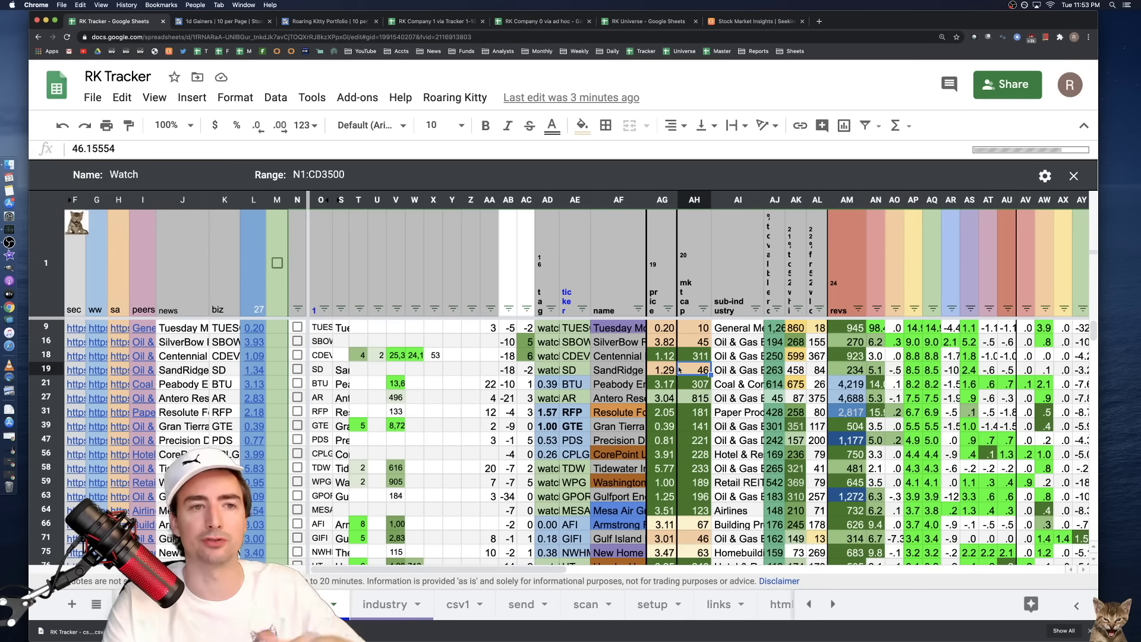
click(637, 390)
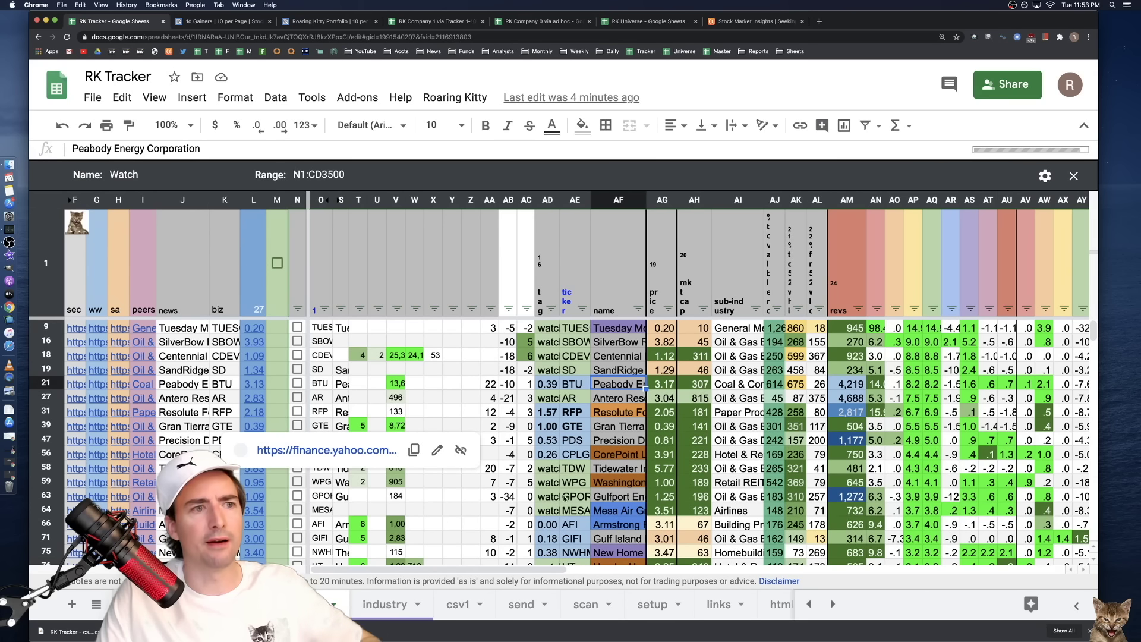
click(619, 469)
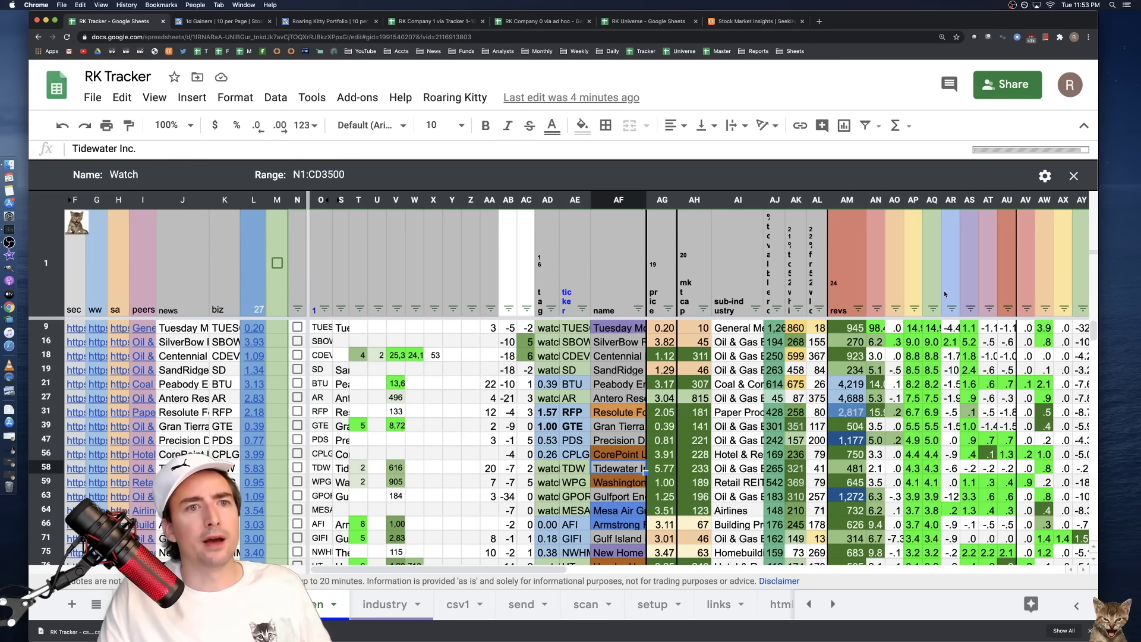
- Check the ebitda column's filter options in the Watch view and leave them without applying a filter
click(899, 299)
click(896, 308)
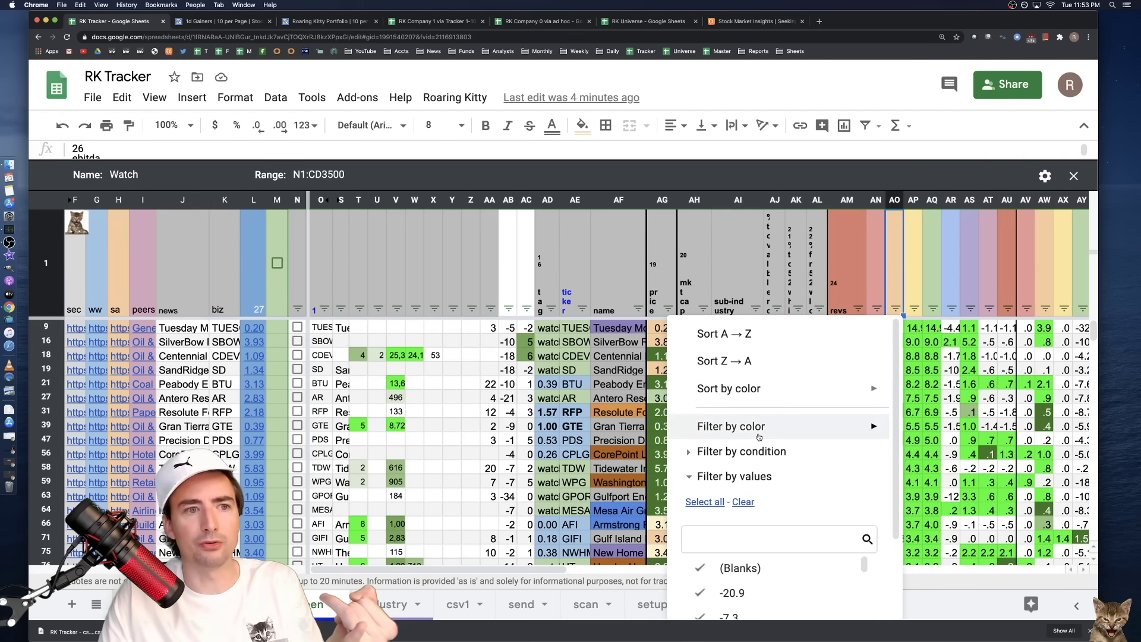
click(763, 478)
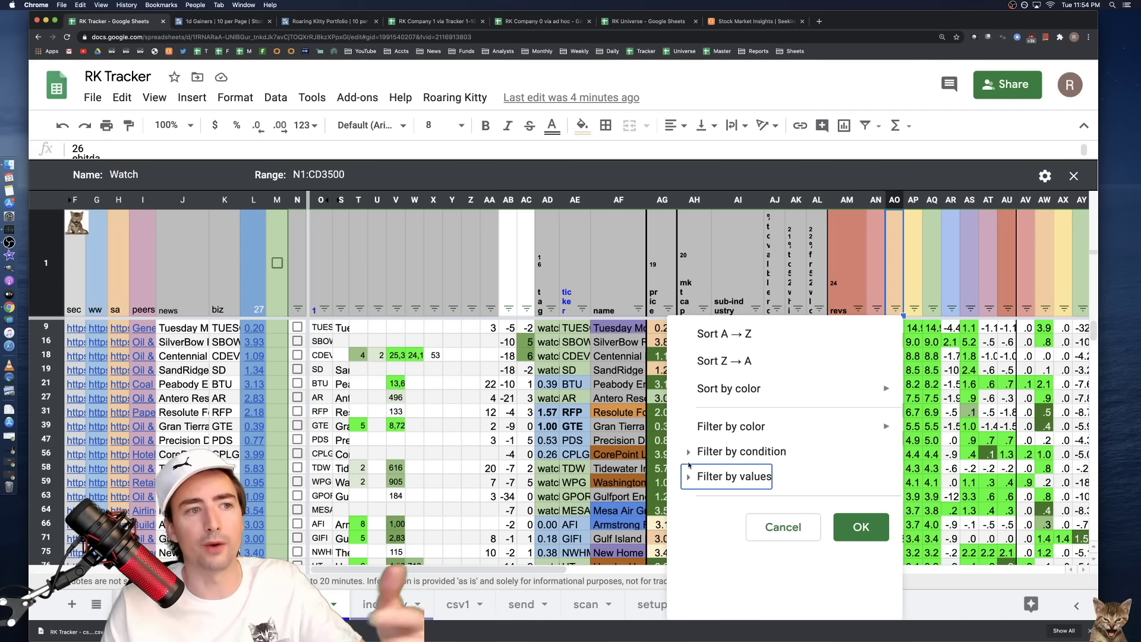
click(621, 441)
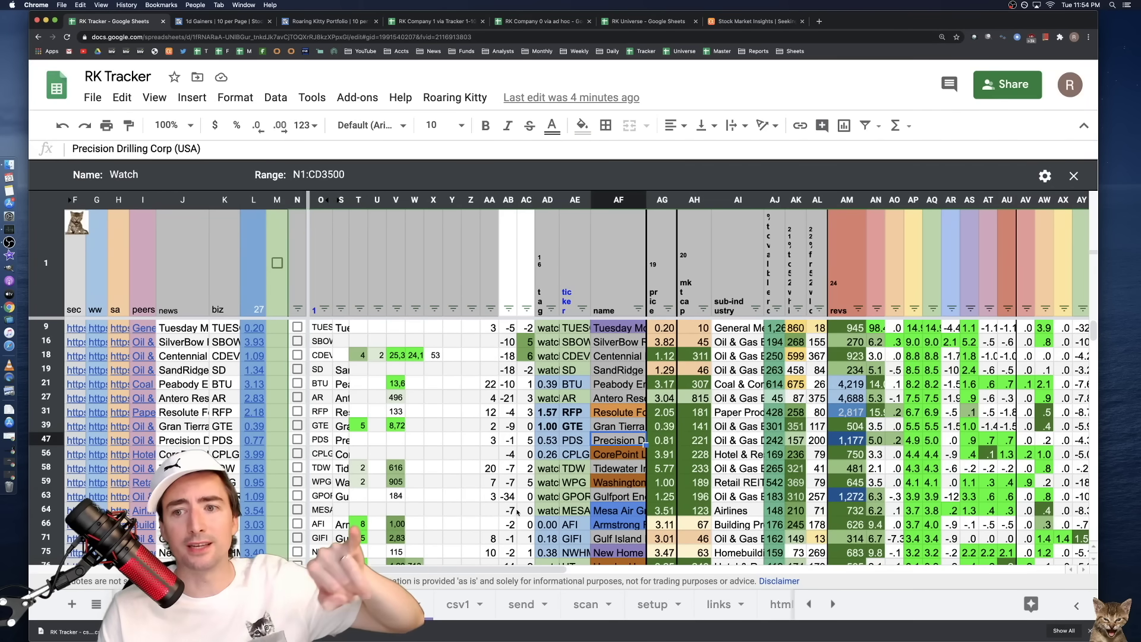
- Check the sub-industry column's filter options, and inspect the Antero Resources row's ratio, SEC link and insider figure
click(330, 329)
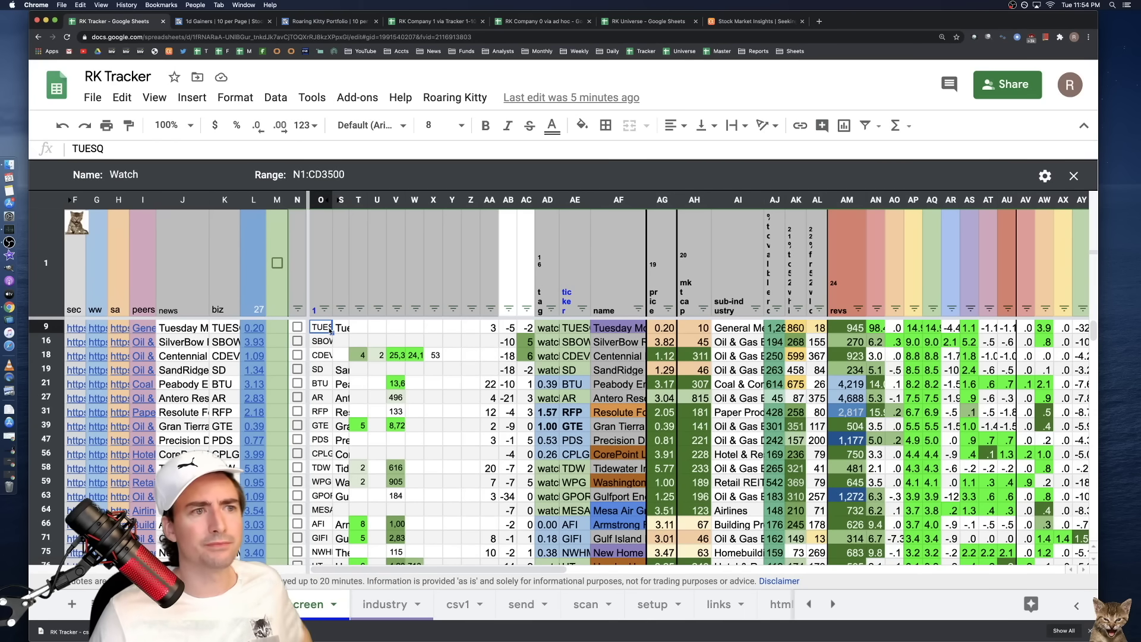
click(492, 373)
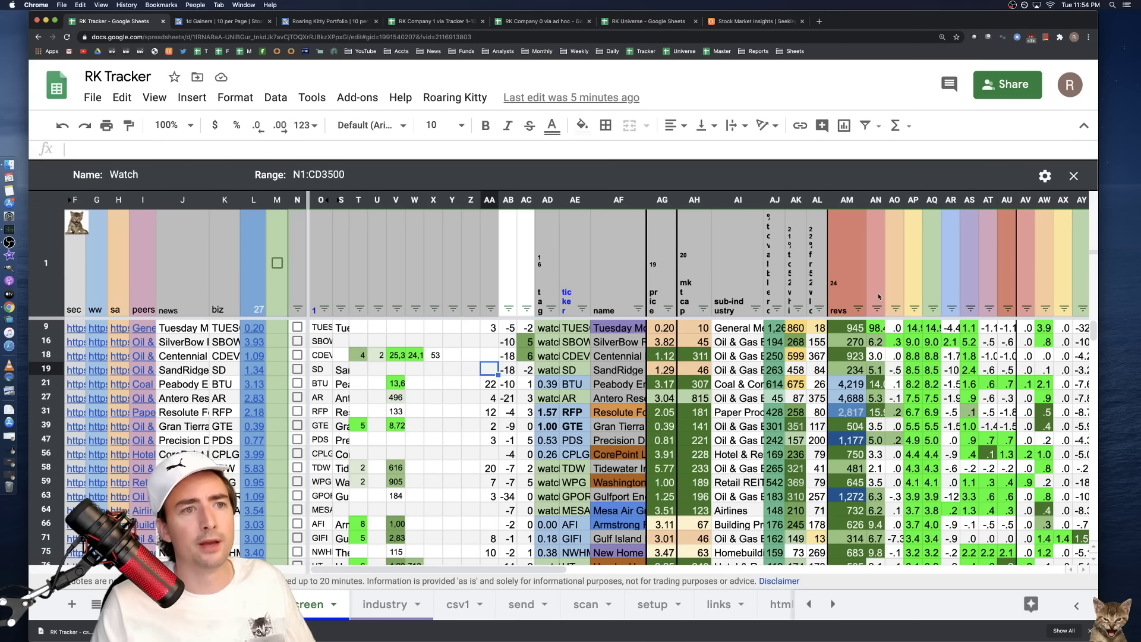
click(756, 309)
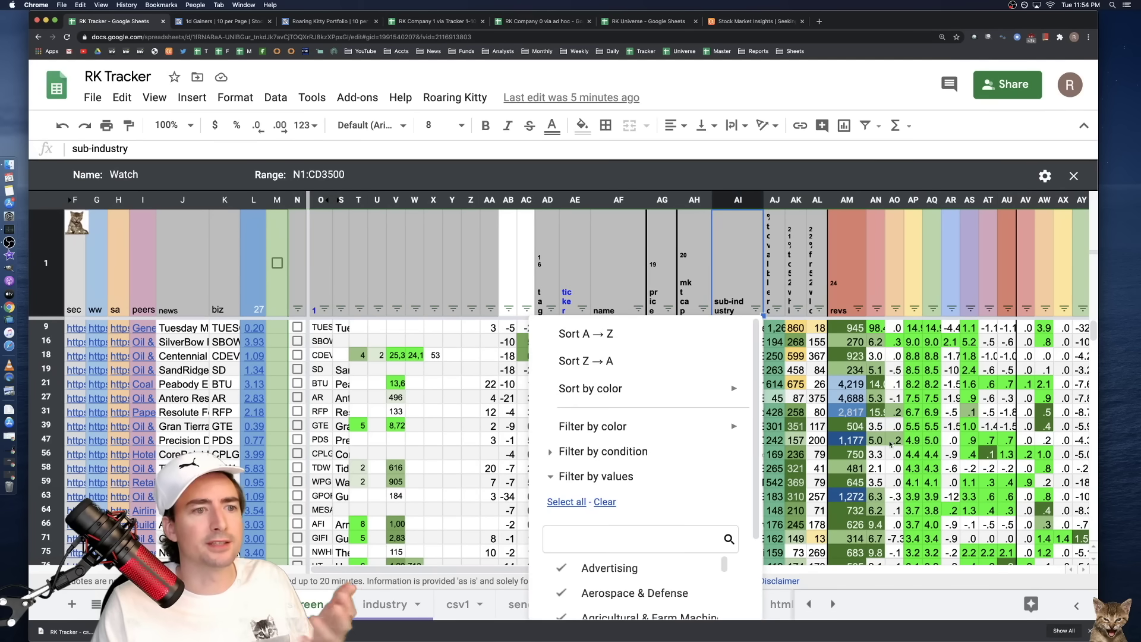
click(932, 399)
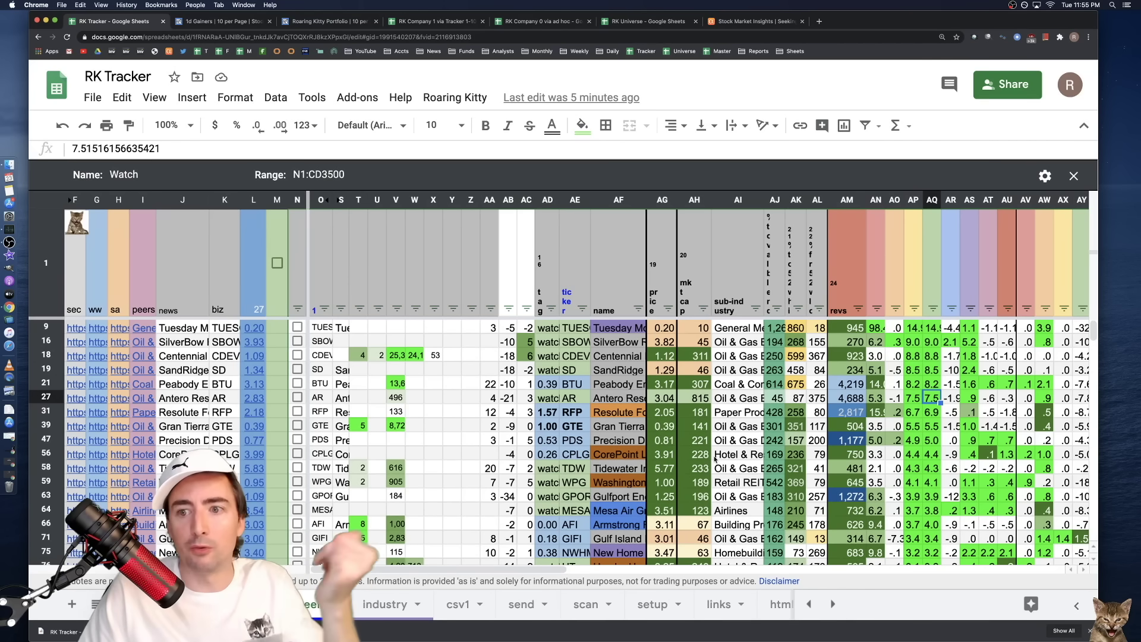
mouse_move(72, 396)
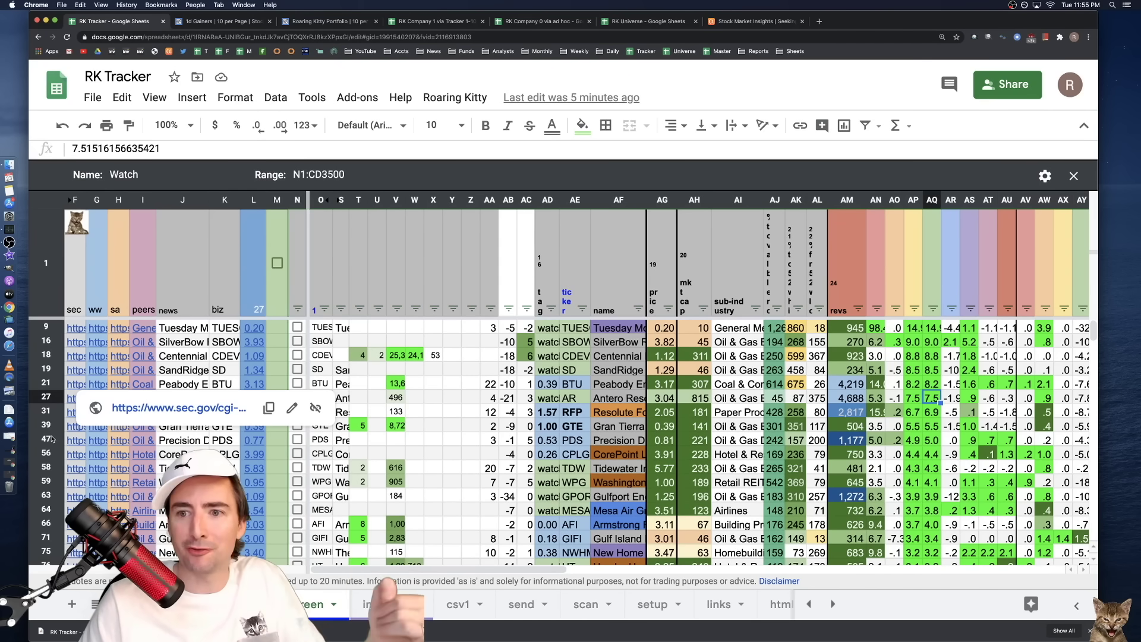
click(401, 401)
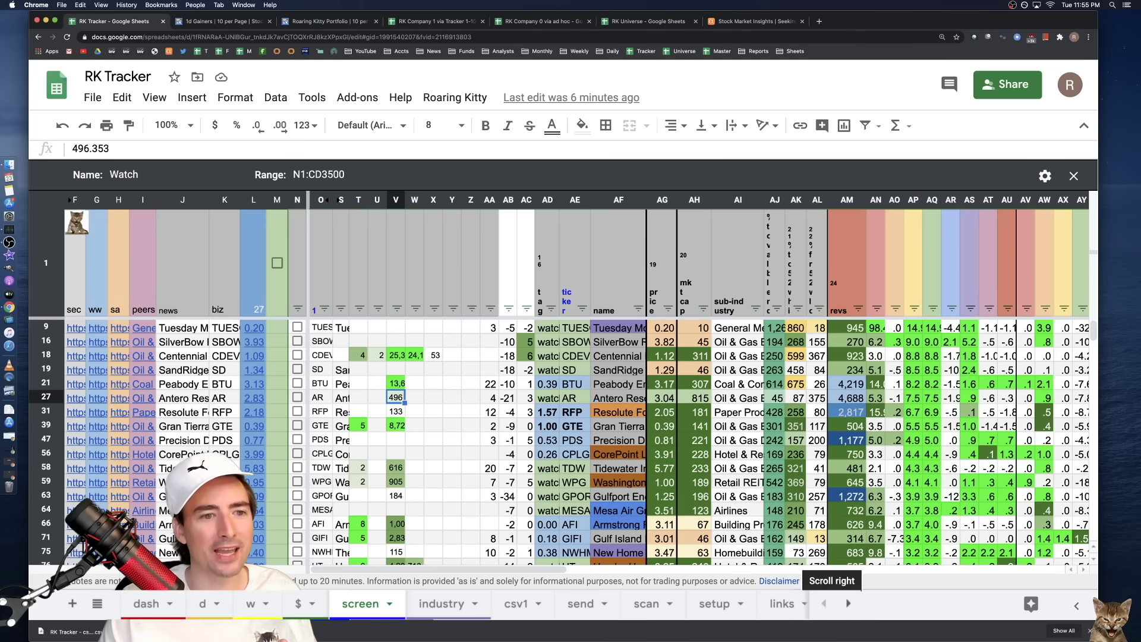
- Go to the vis sheet and open the TRANSPOSE formula in cell E2 under ticker to read it in full
key(super+[)
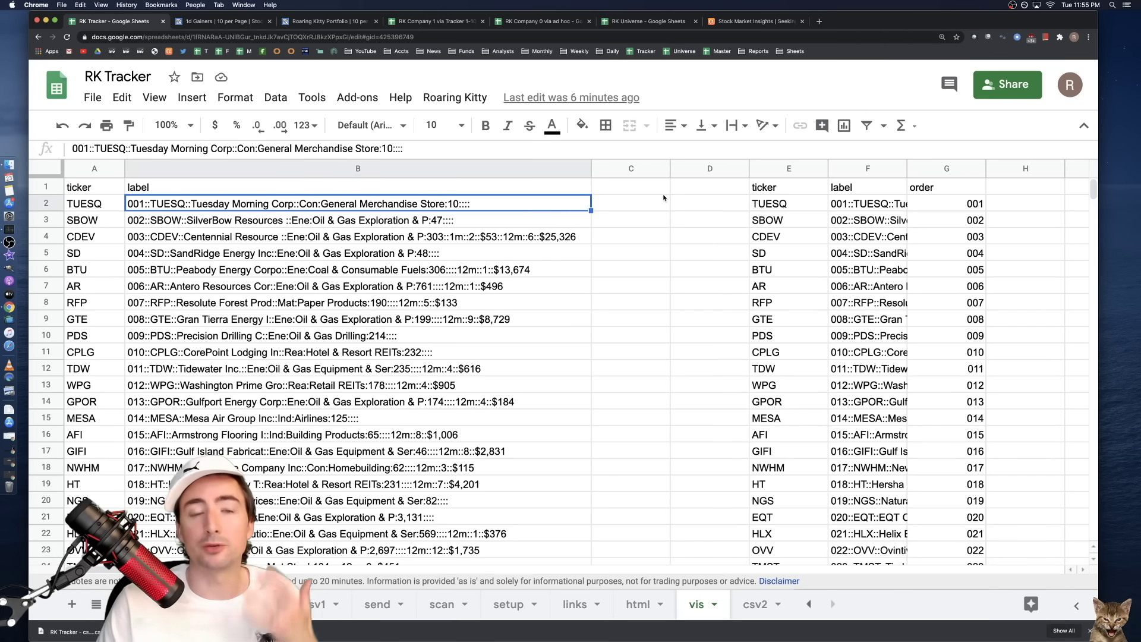
click(796, 202)
scroll(793, 202, right, 2)
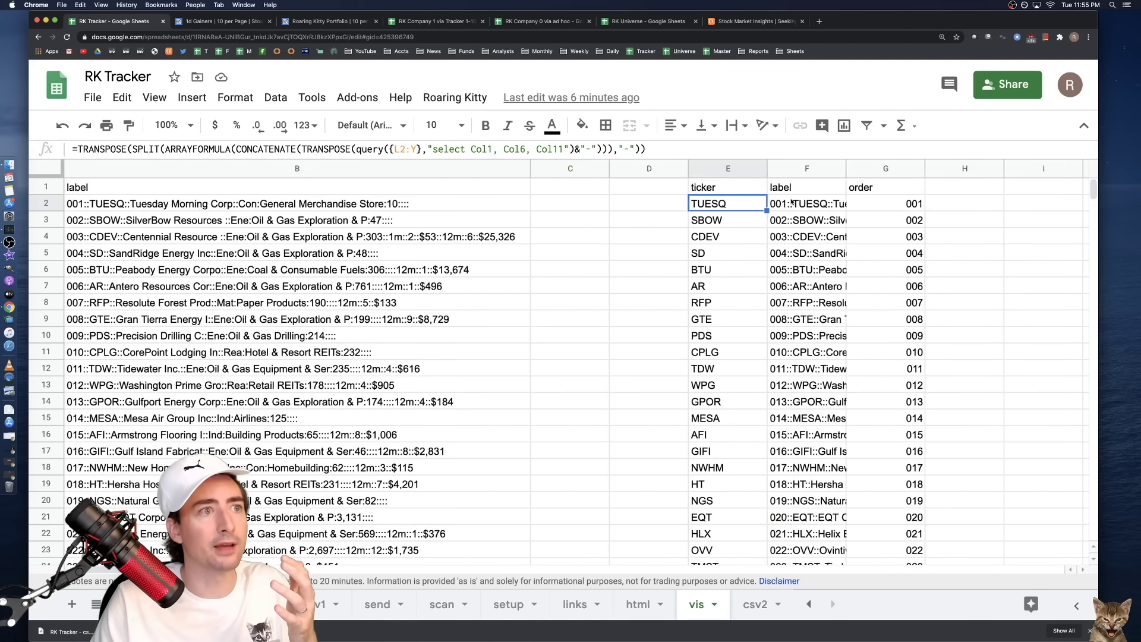
scroll(792, 202, left, 2)
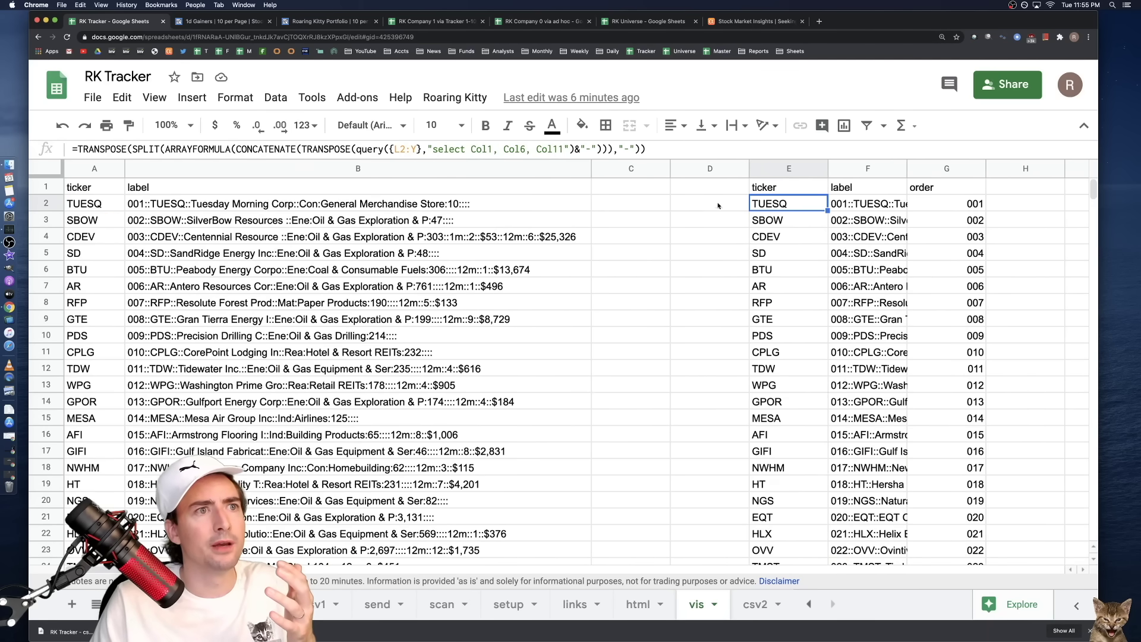
double_click(776, 206)
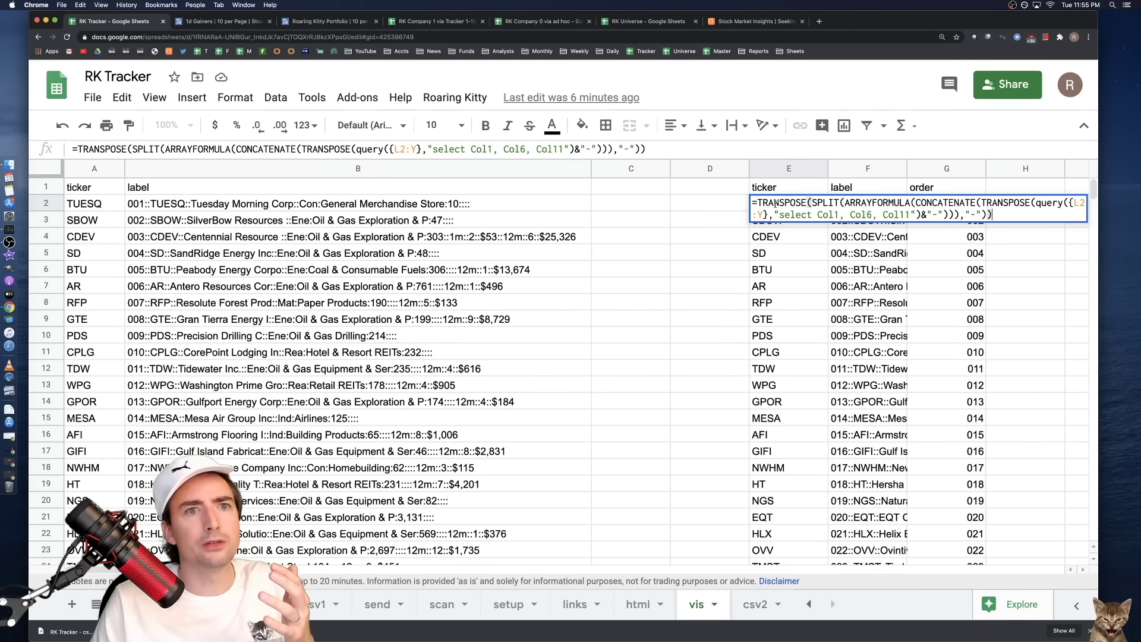
- Leave the formula in E2 unchanged and check the filter formula in A1 behind the ticker and label columns
click(660, 206)
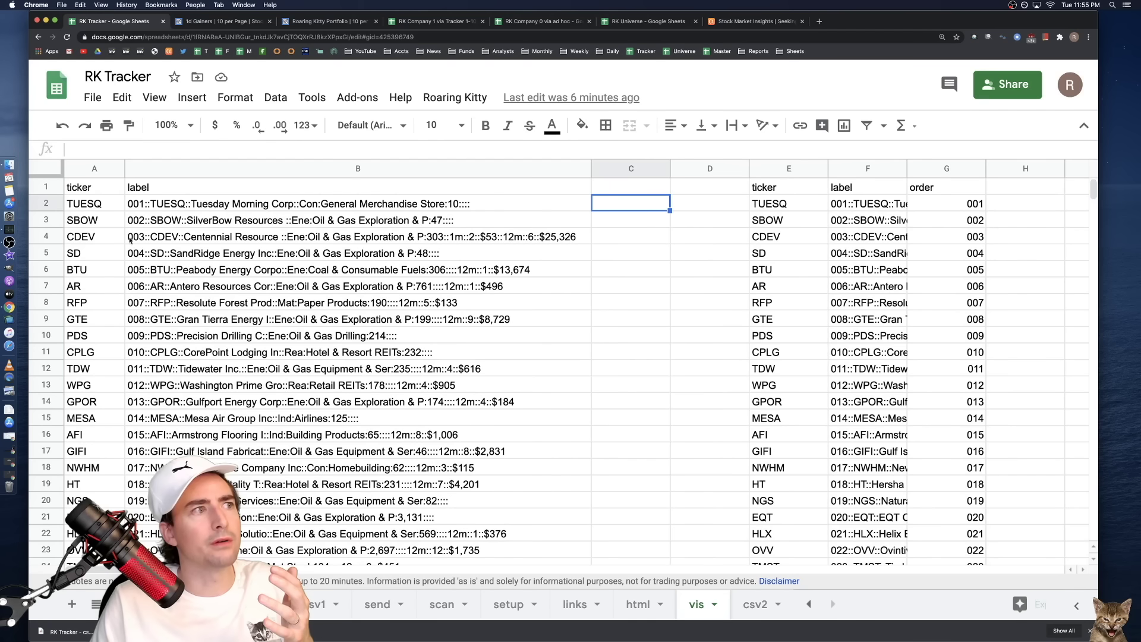
click(100, 207)
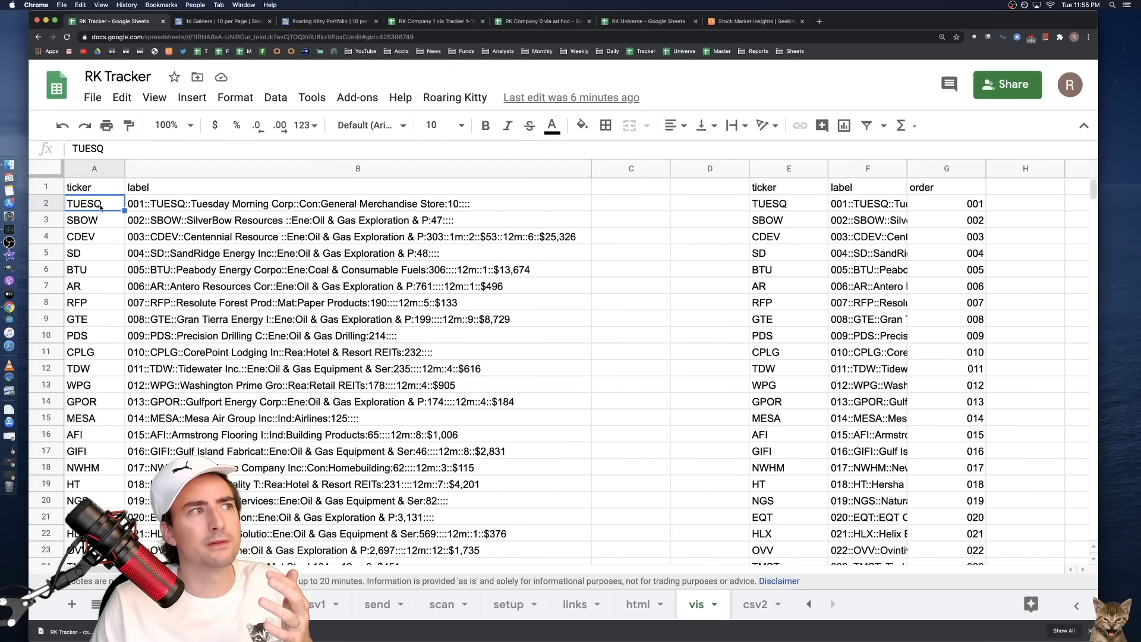
click(104, 190)
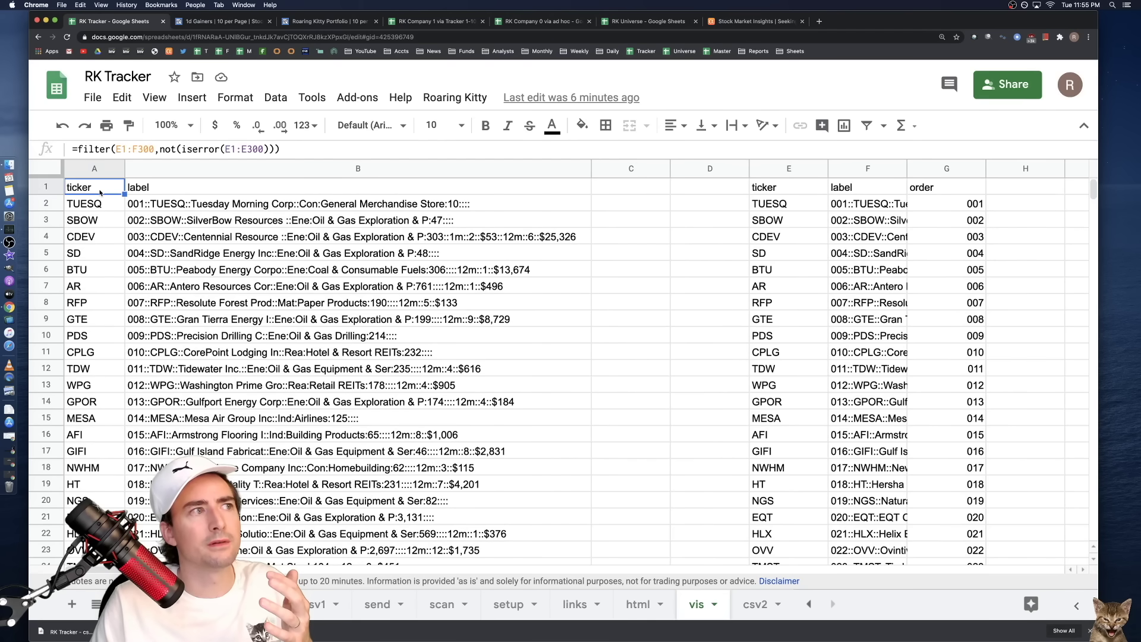
- Open the query formula in cell L2 under ticker to read it in full, and leave it unchanged
click(753, 188)
scroll(417, 297, right, 15)
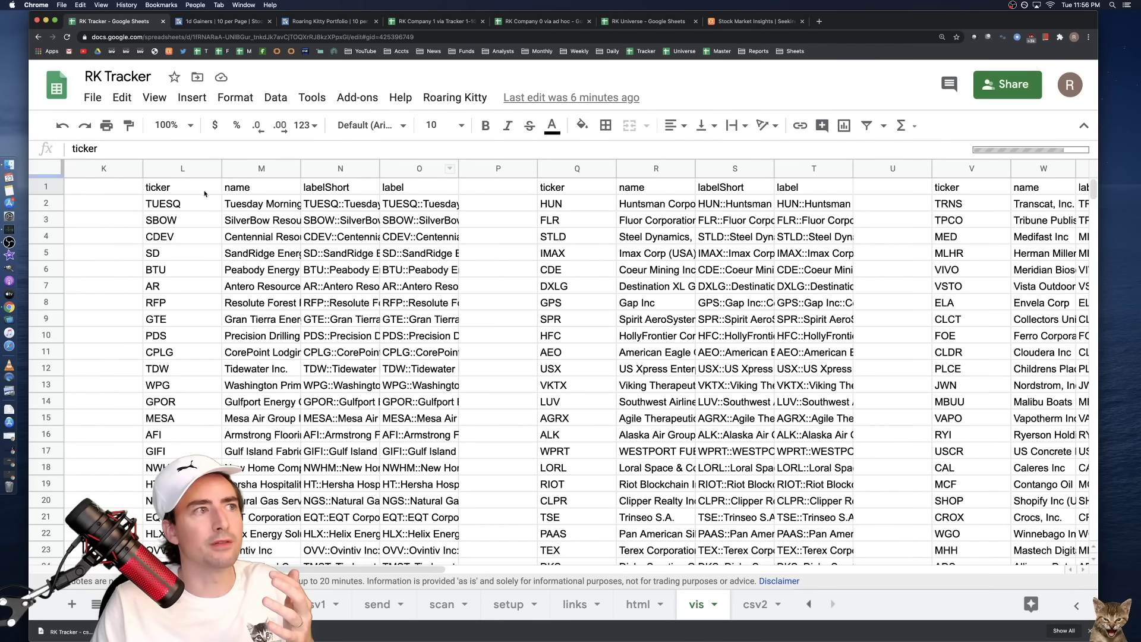
click(207, 192)
click(199, 205)
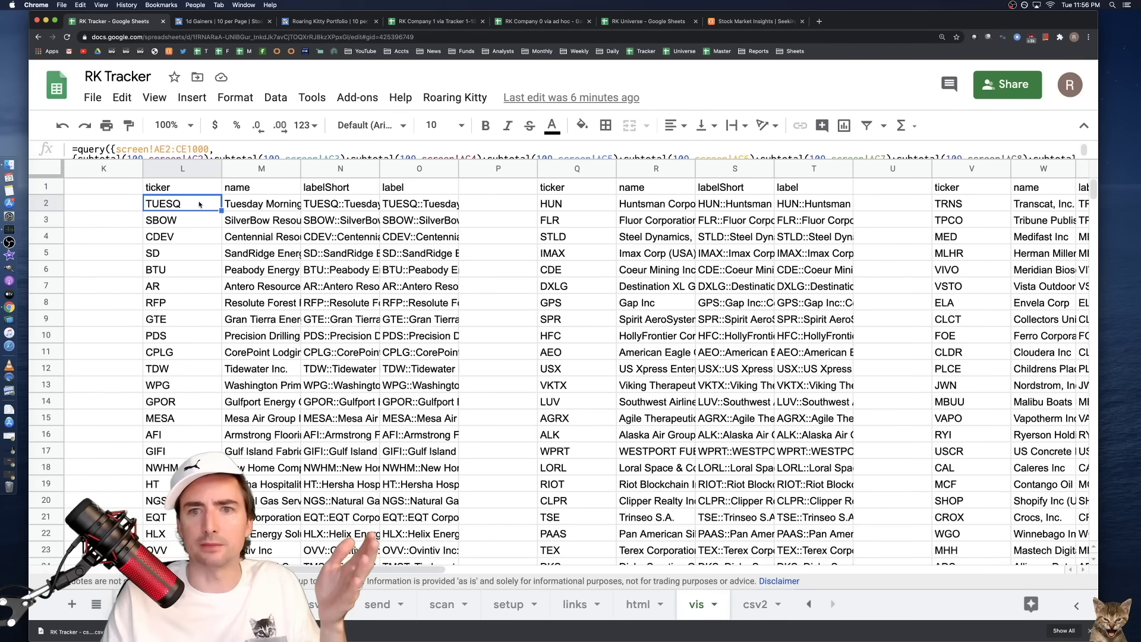
double_click(199, 205)
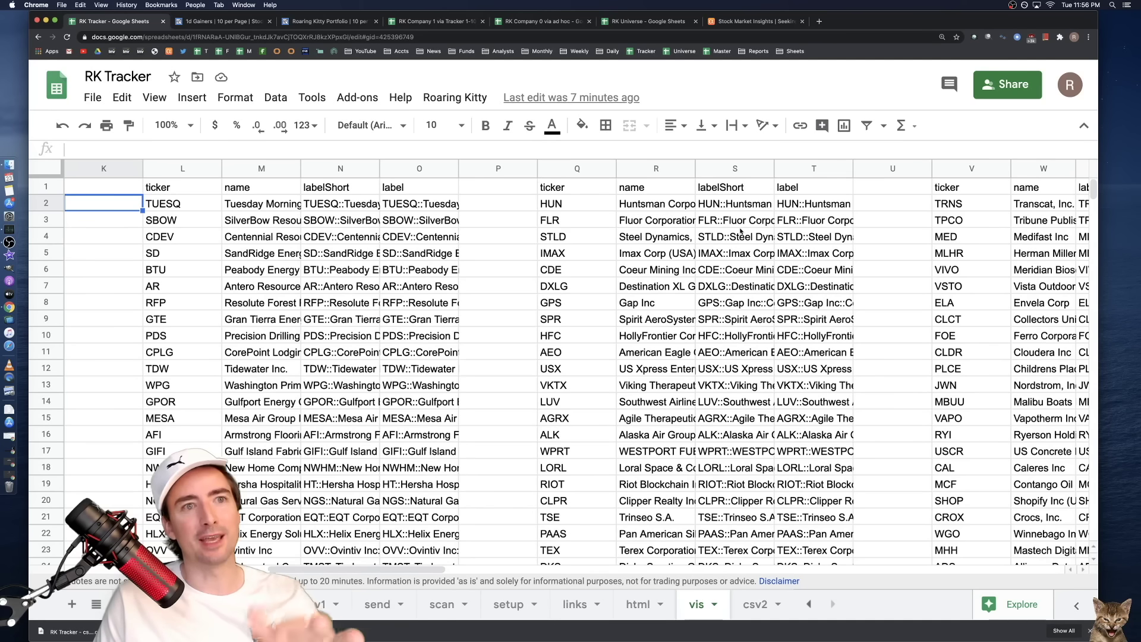
click(113, 208)
- Return to the vis sheet's first columns and recheck how A1 filters errors out of the range E1:F300
scroll(742, 231, left, 3)
scroll(725, 226, right, 1)
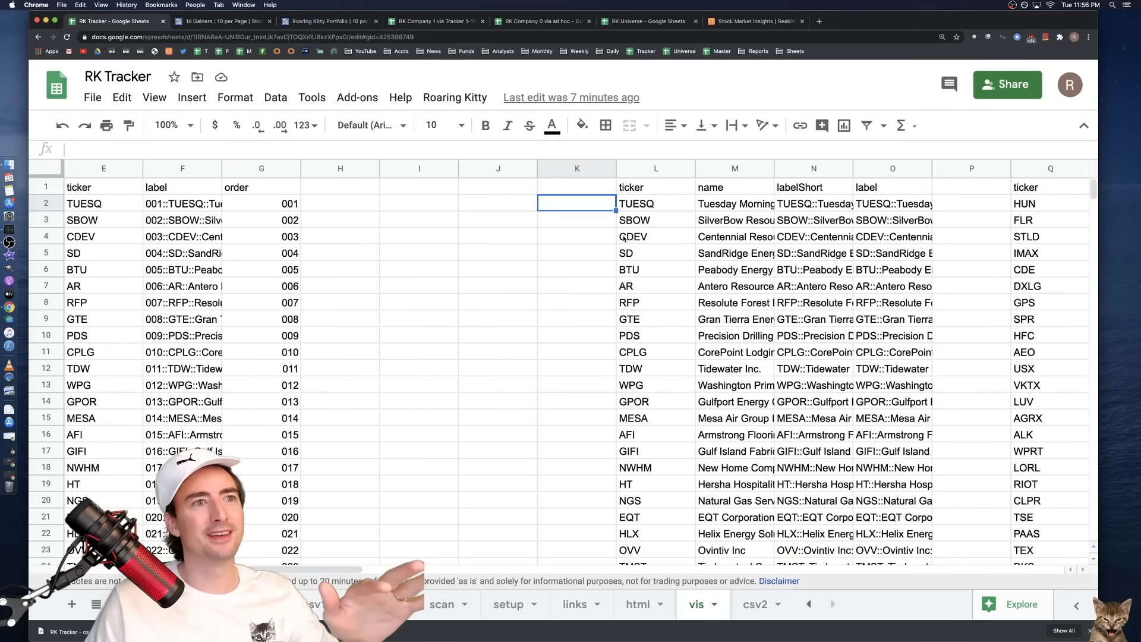
scroll(297, 205, left, 10)
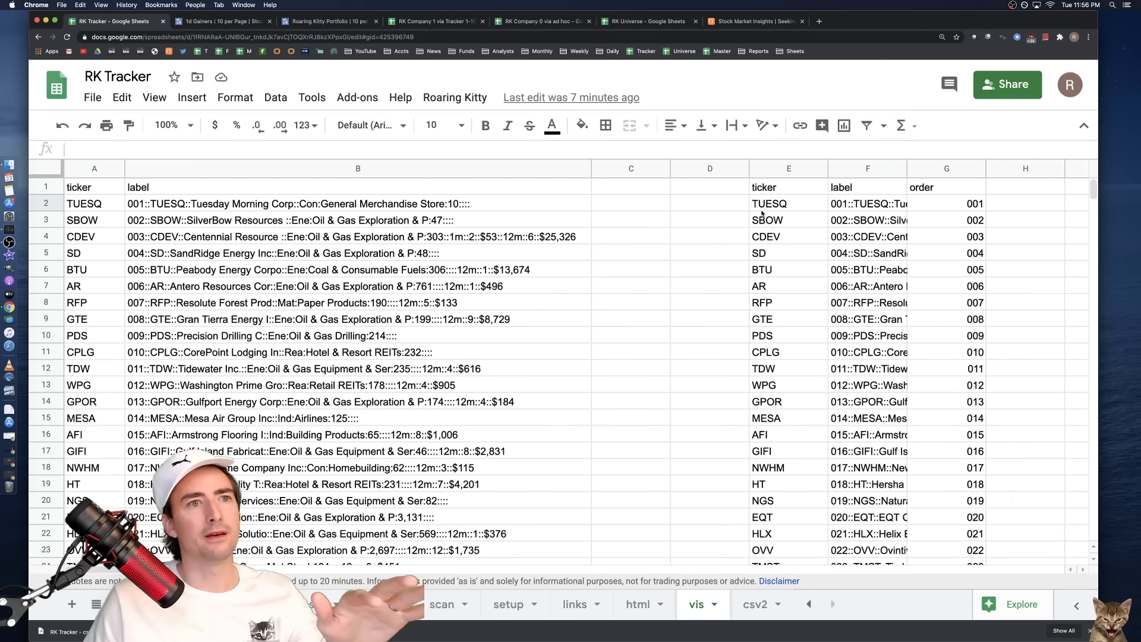
click(658, 193)
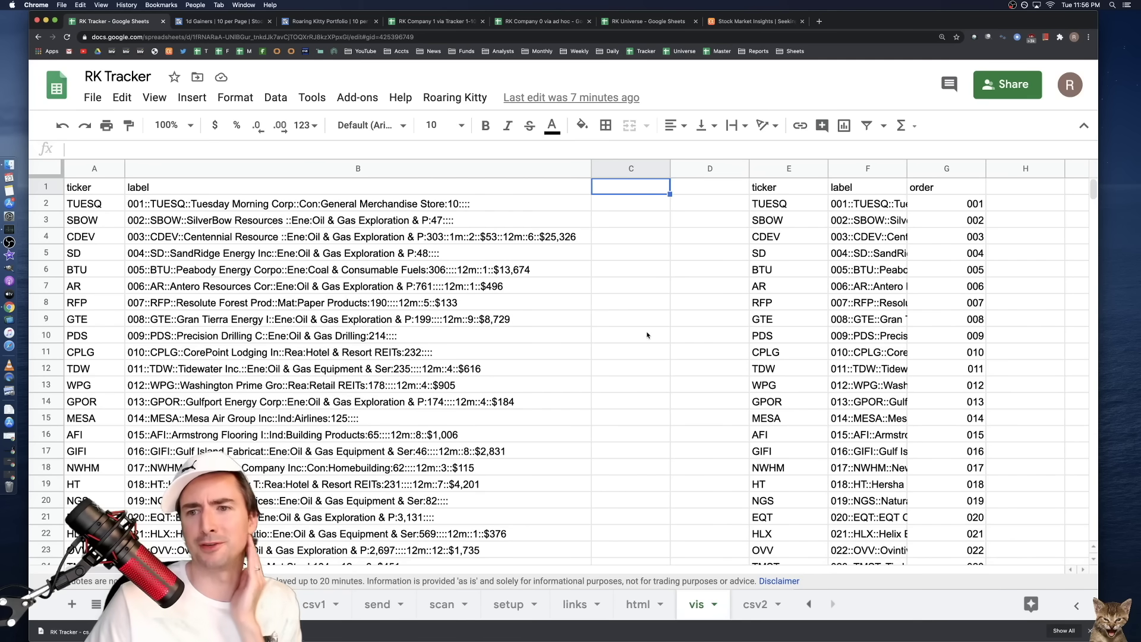
click(104, 204)
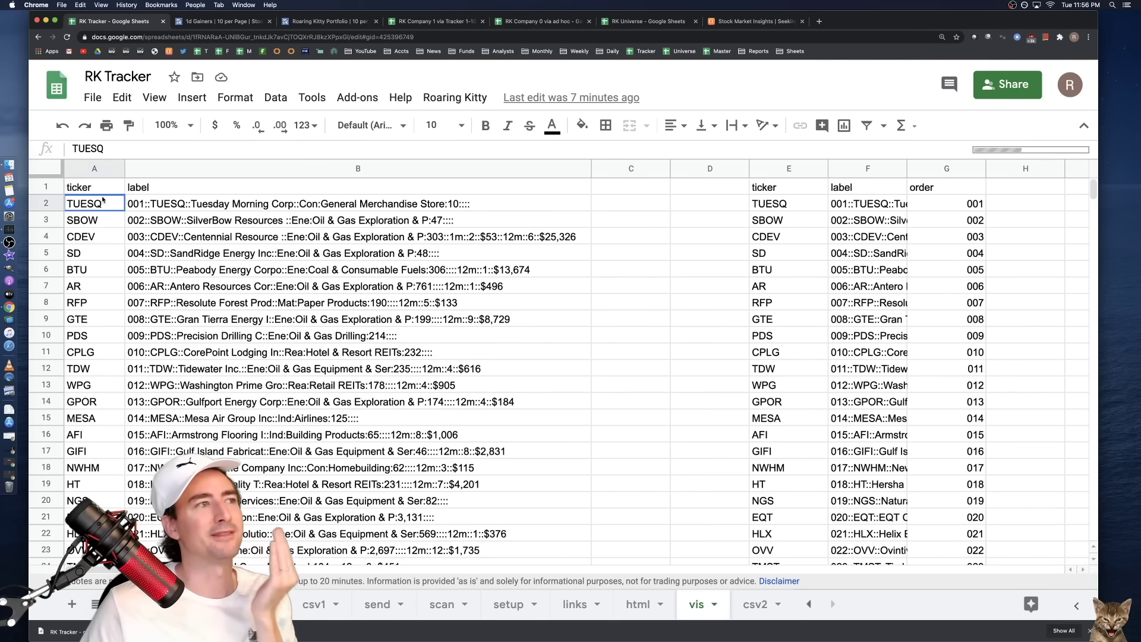
click(102, 189)
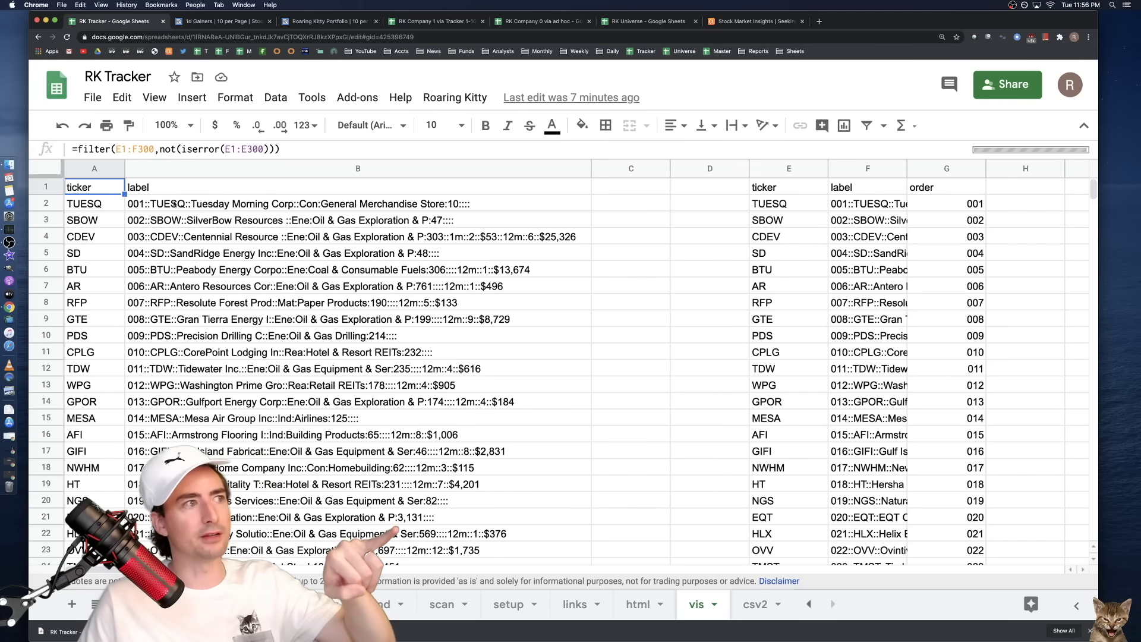
- Examine the ticker and label output in A1:B17 and the label strings for HT, BTU, AR and CDEV
drag(92, 187, 291, 460)
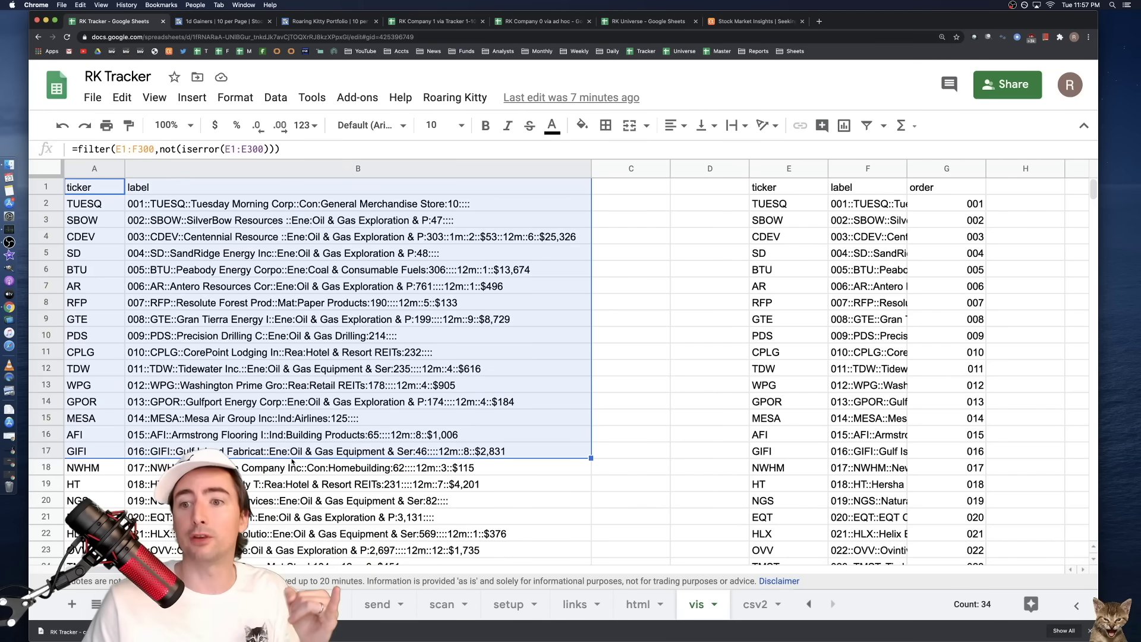
click(257, 484)
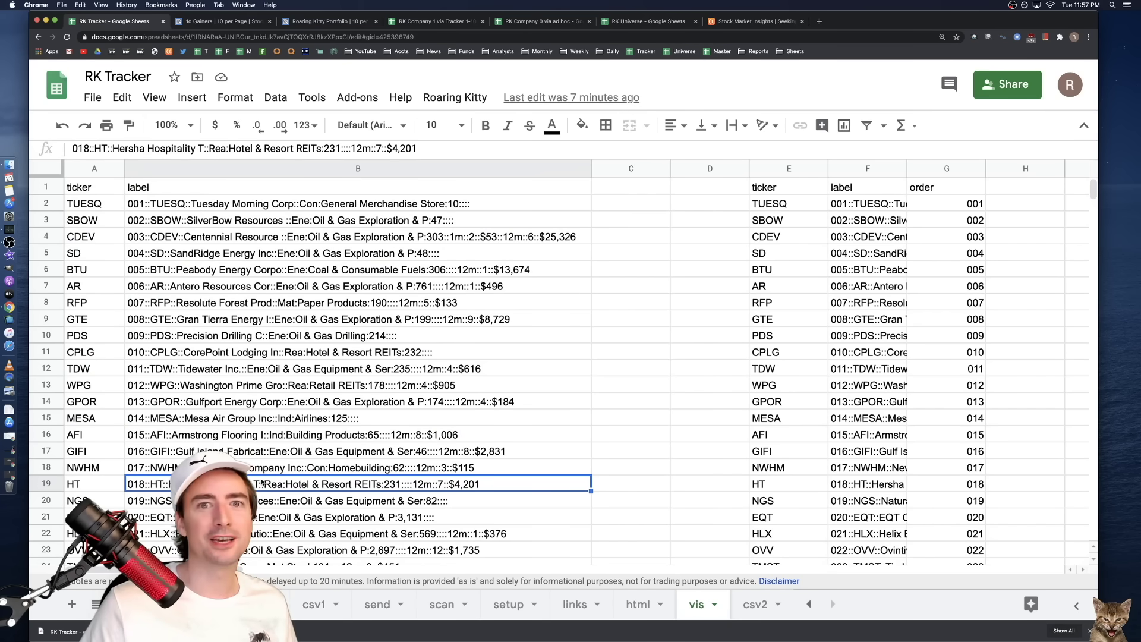
click(296, 274)
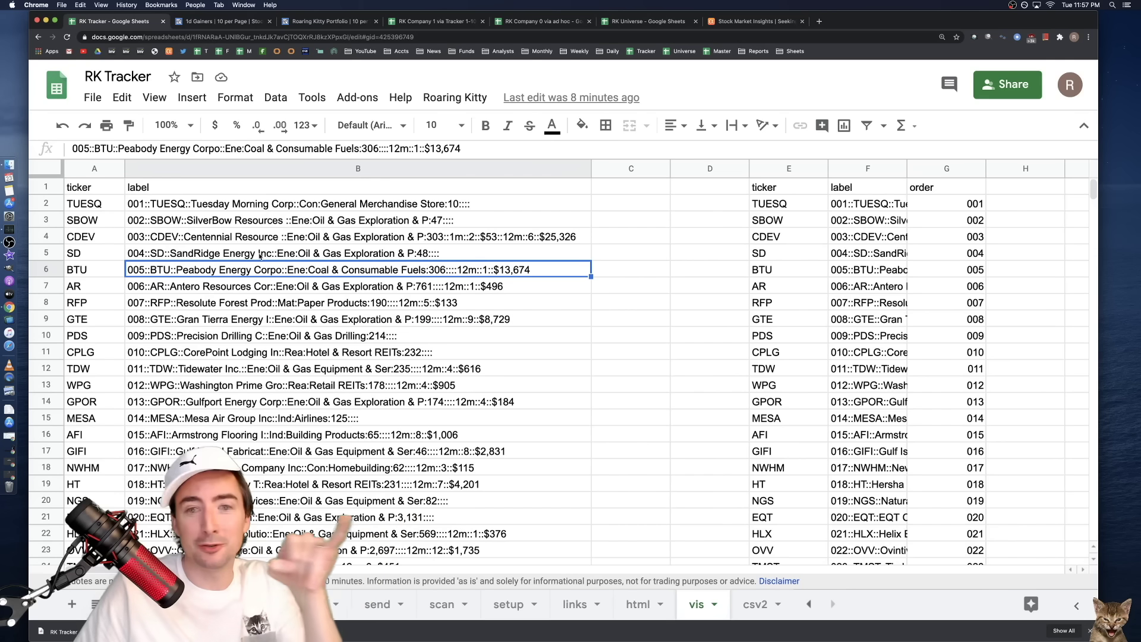
click(130, 285)
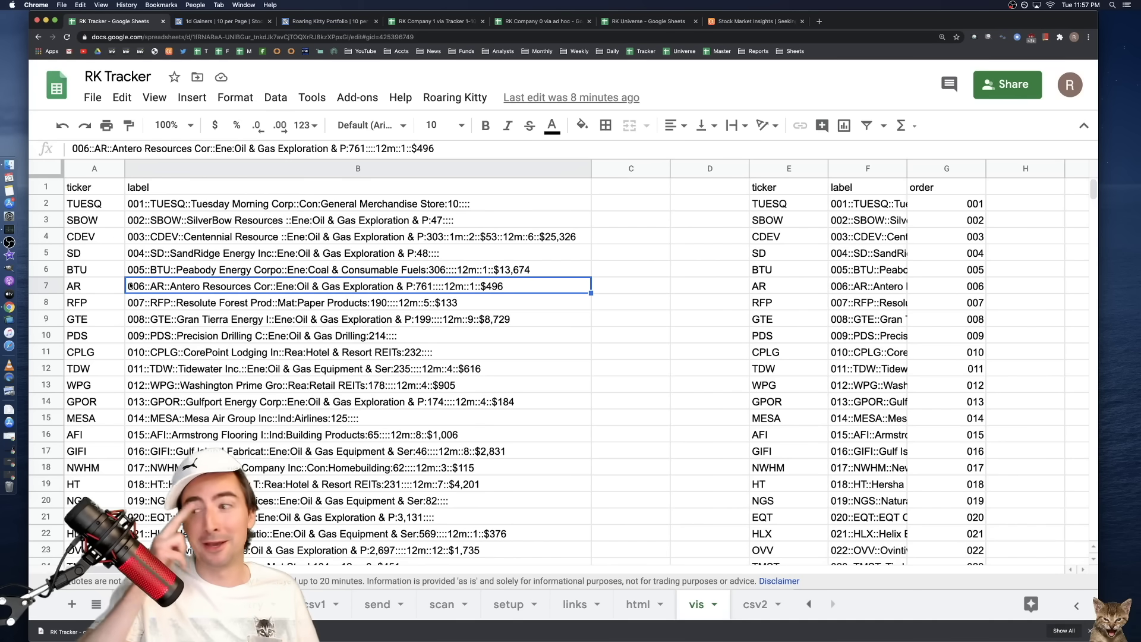
click(192, 241)
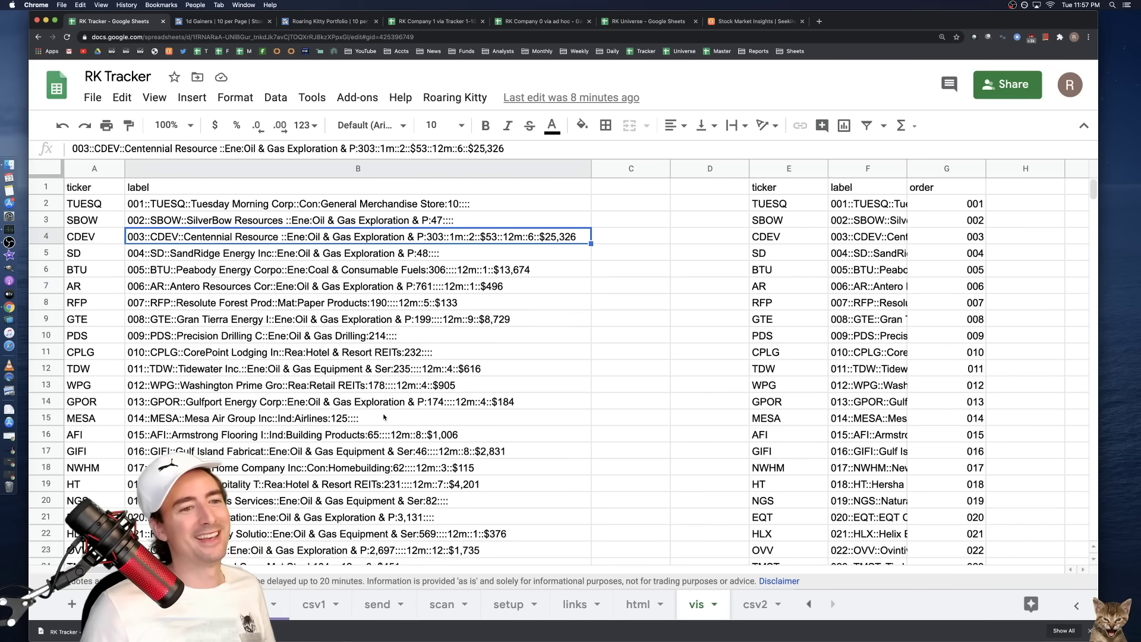
- Compare the vis sheet's ticker and label columns with those on the csv2 sheet
click(750, 610)
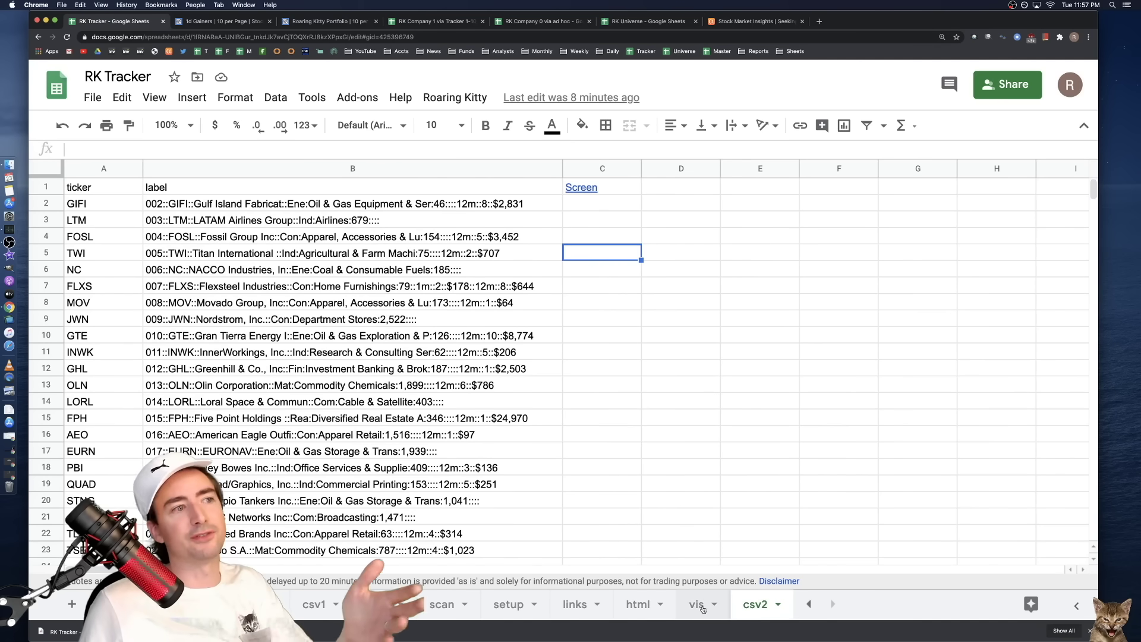
click(718, 613)
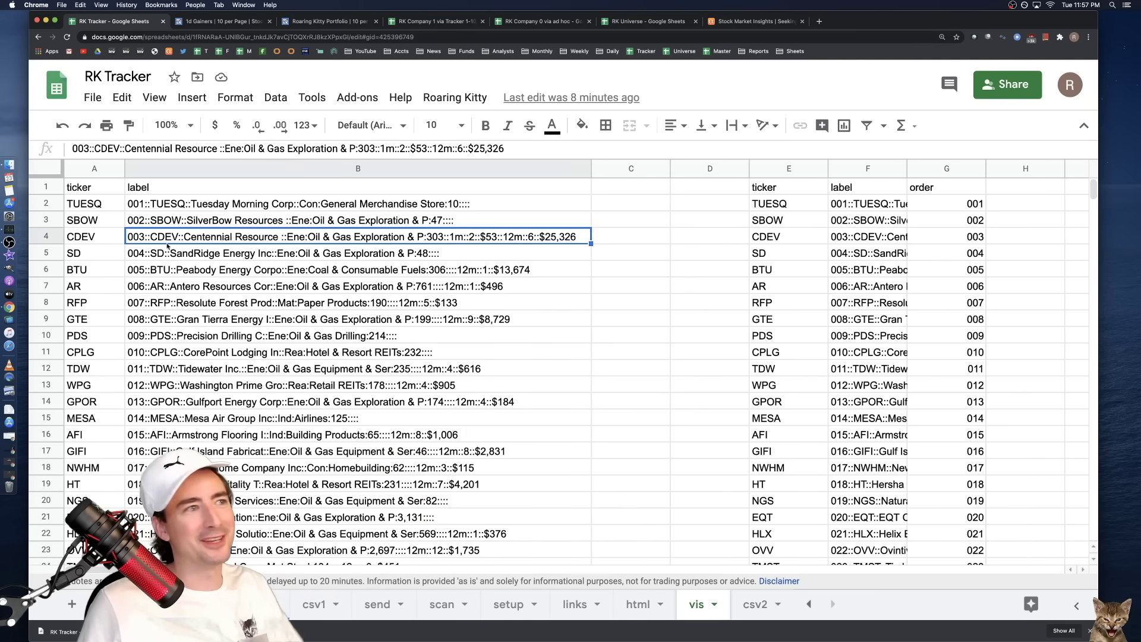
click(139, 188)
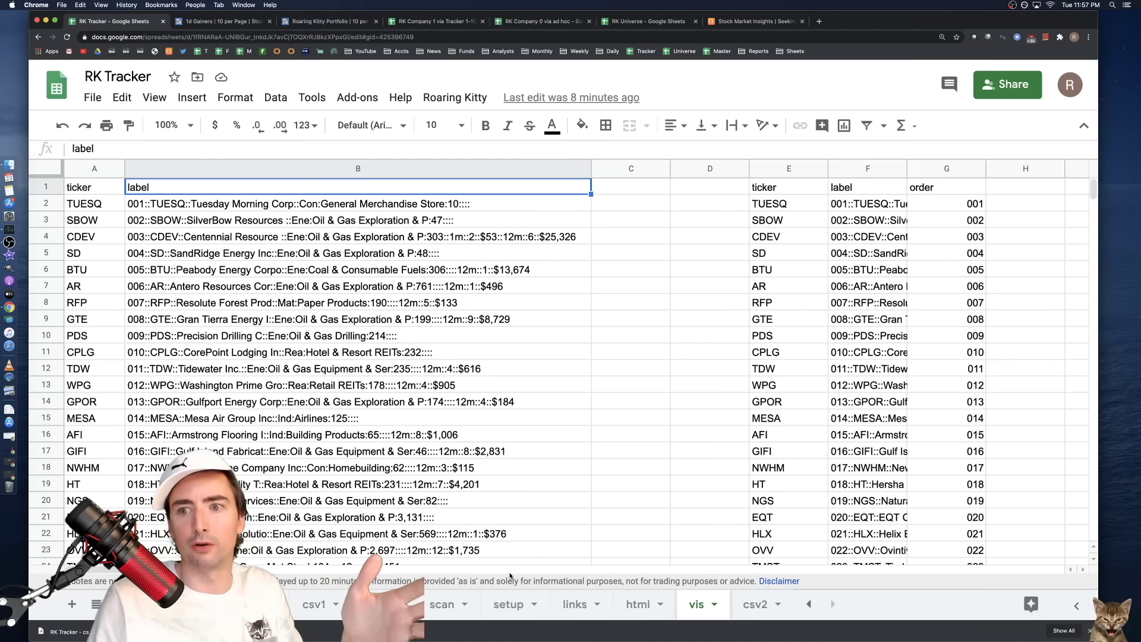
click(742, 605)
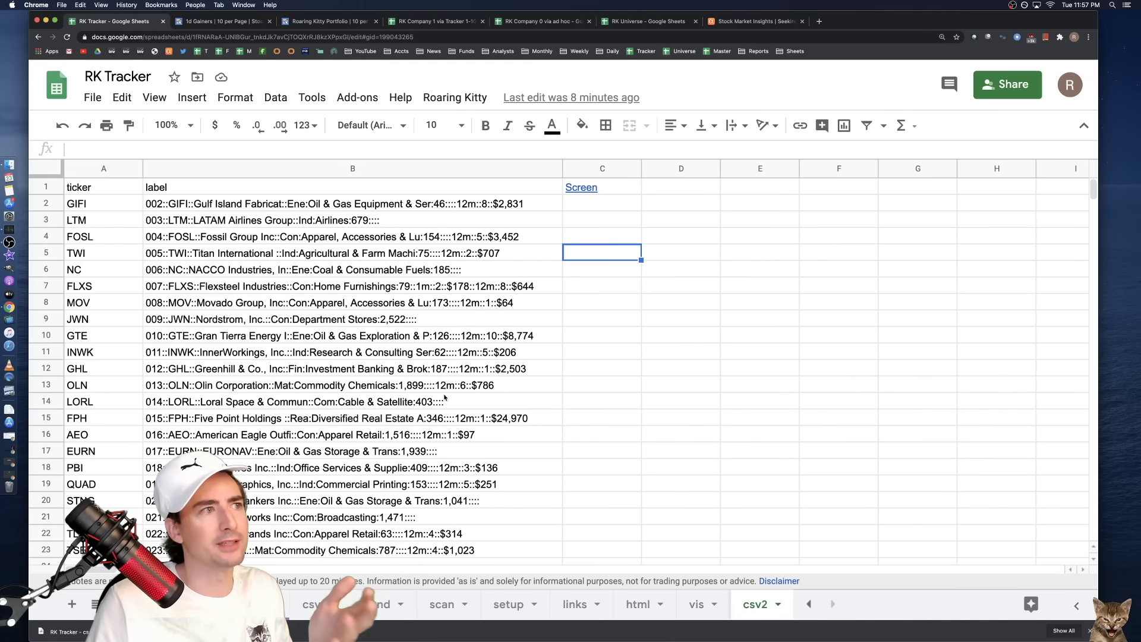
- Examine the csv2 label strings for NACCO Industries, Fossil Group and LATAM Airlines, and the Screen link cell
click(220, 274)
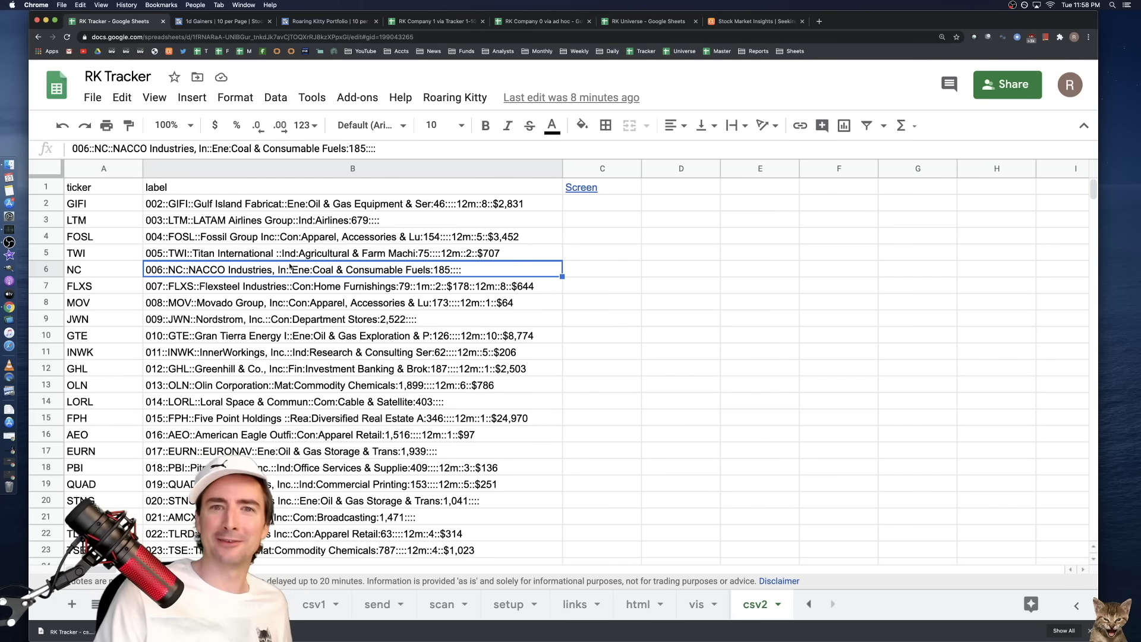
click(275, 238)
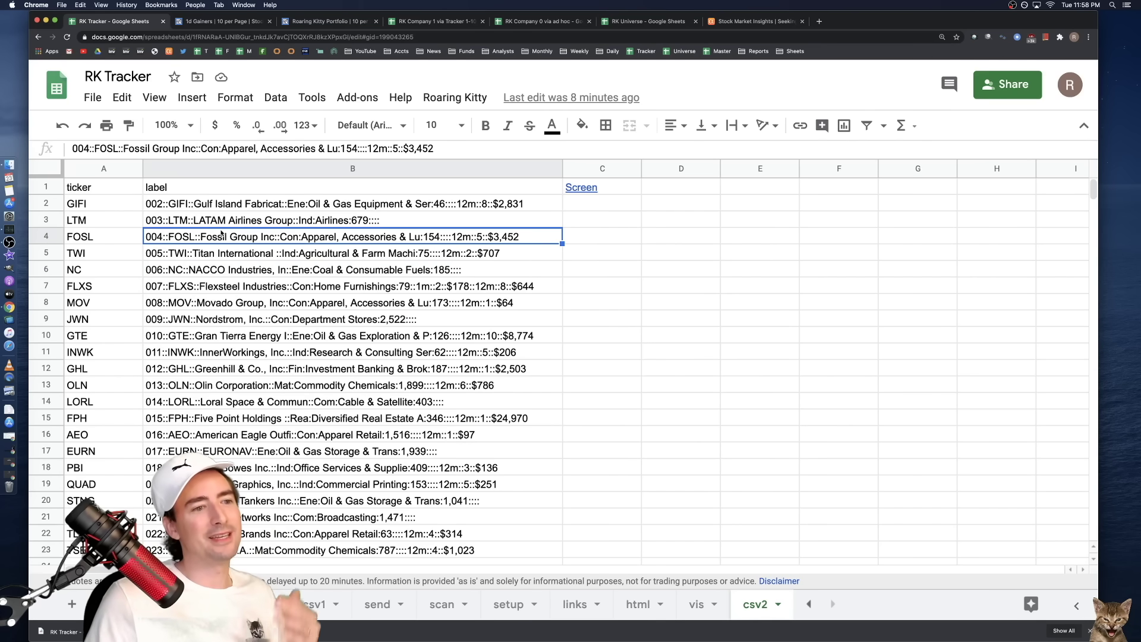
click(591, 189)
click(450, 238)
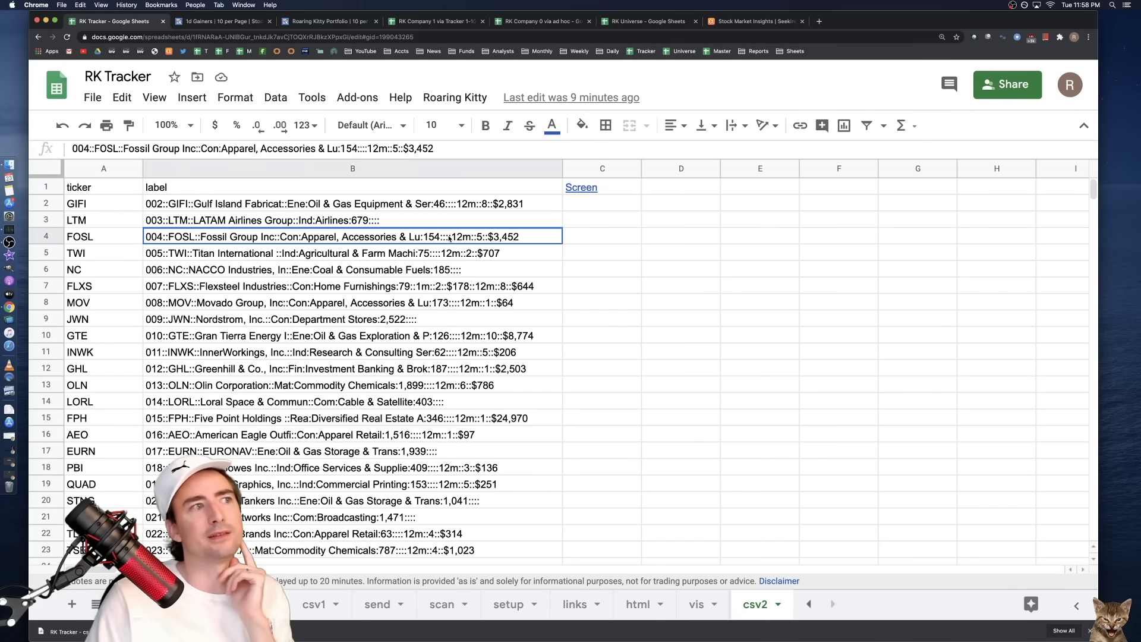
click(425, 219)
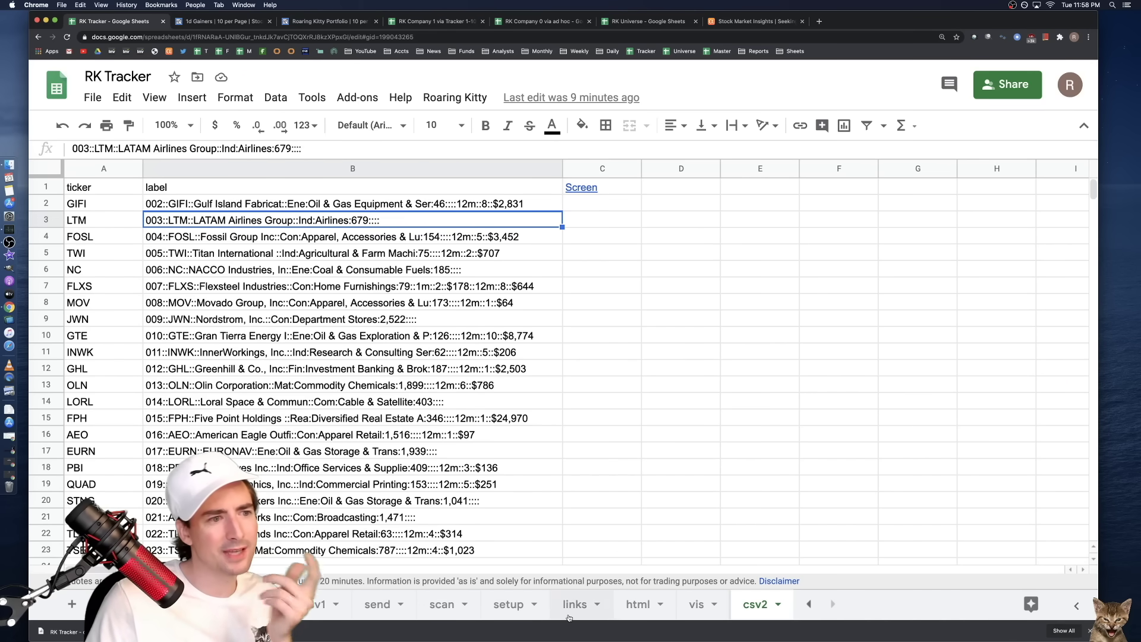
- Look through the browser's bookmark folders, including Daily, and return to the csv2 sheet without opening any bookmark
scroll(538, 609, left, 5)
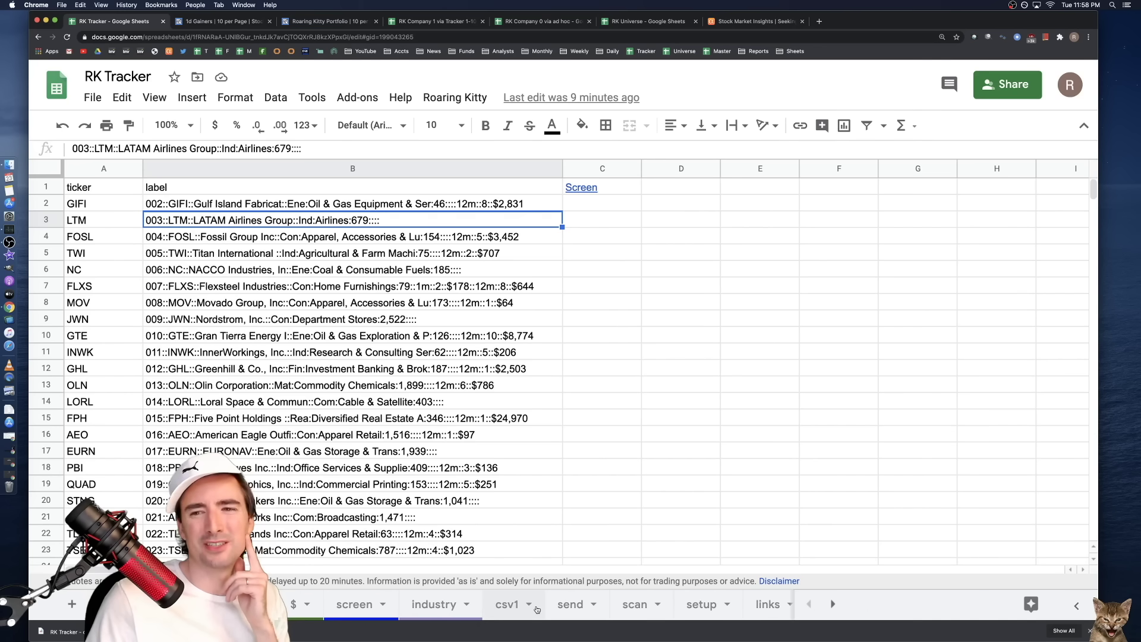
click(796, 51)
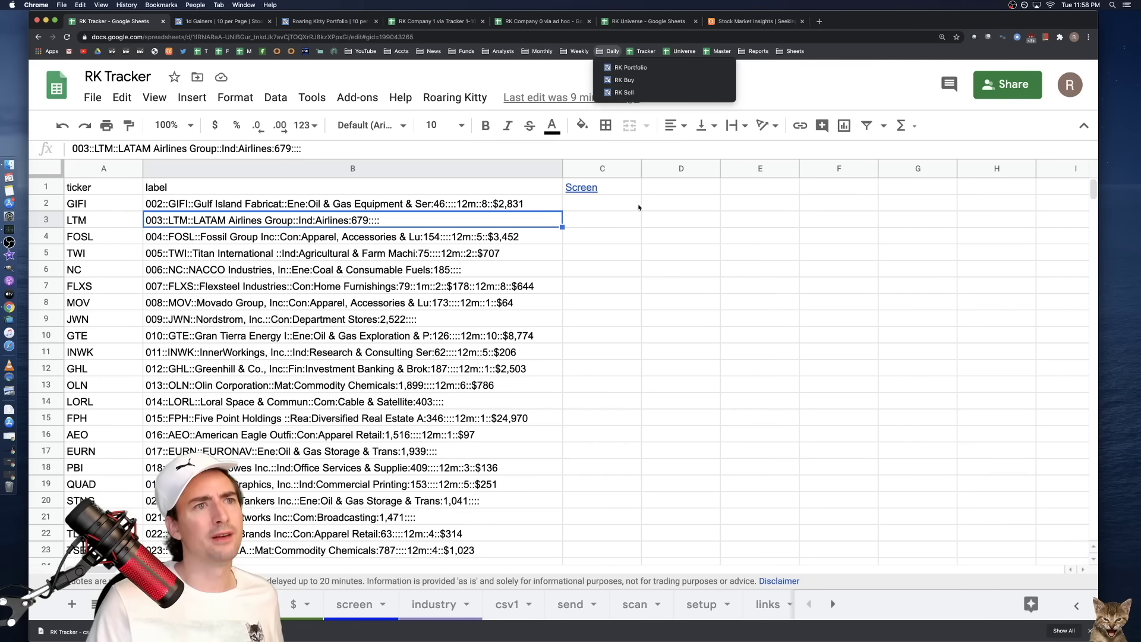
click(639, 275)
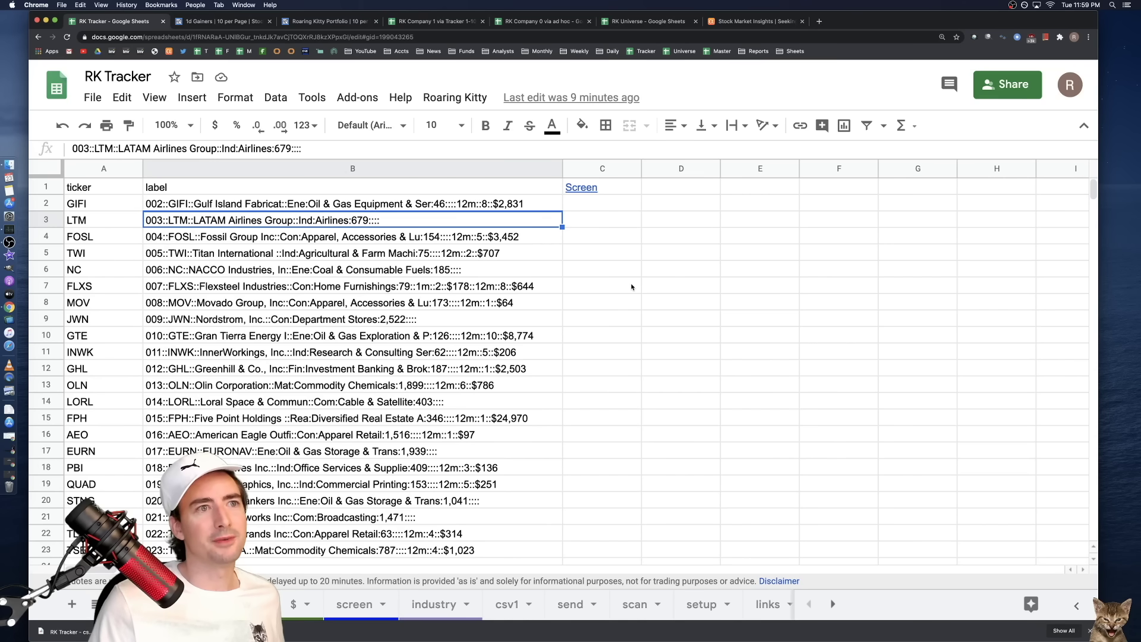
click(633, 287)
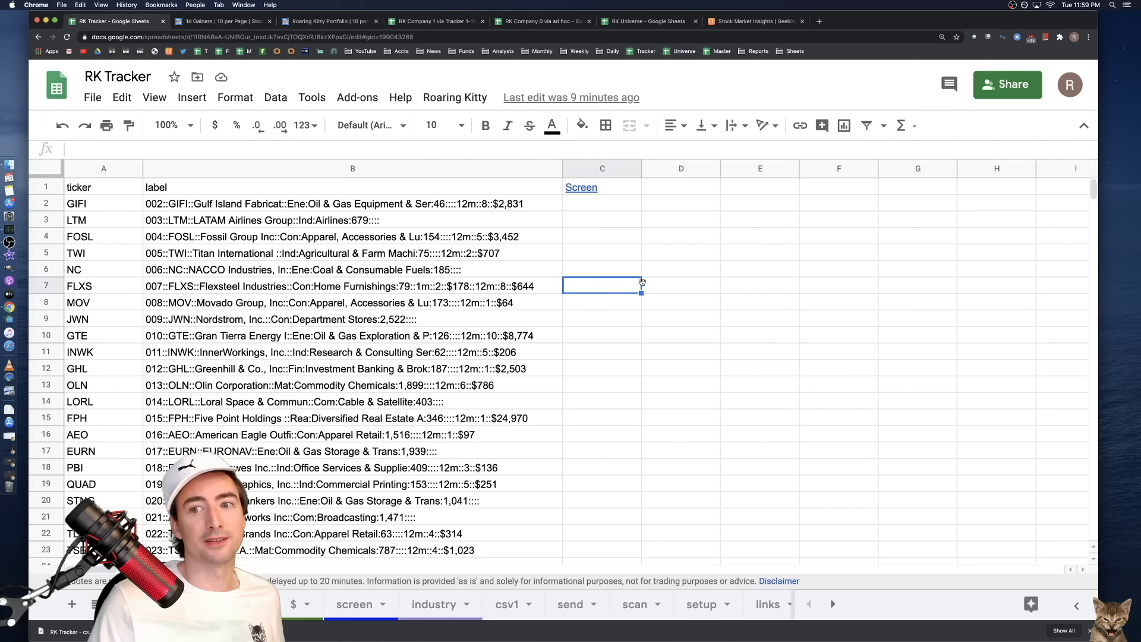
click(612, 218)
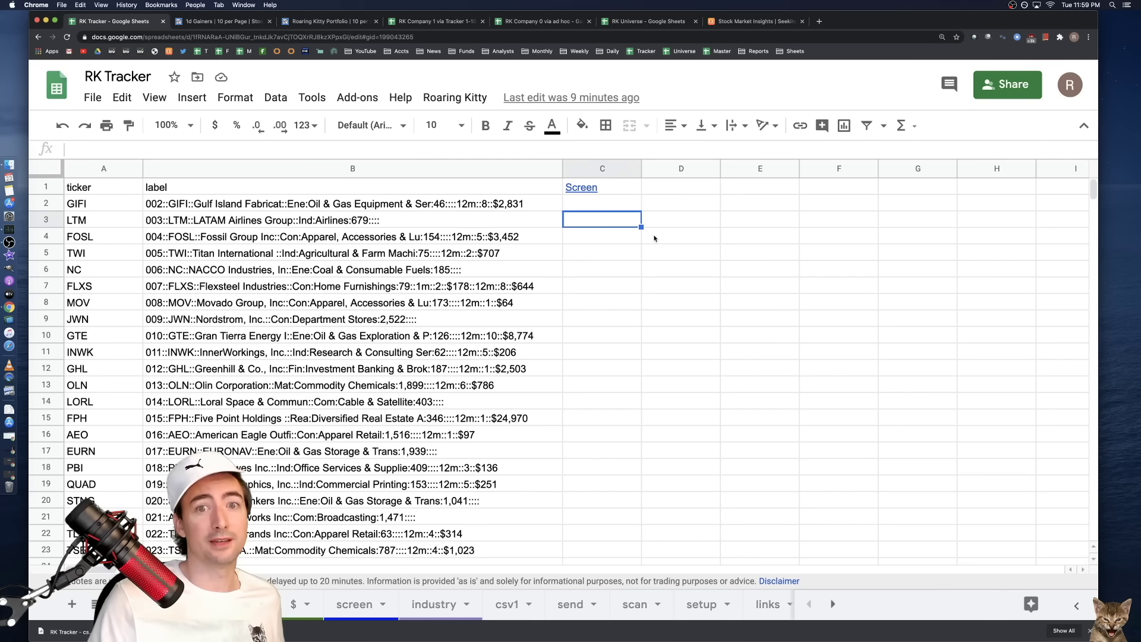
click(422, 232)
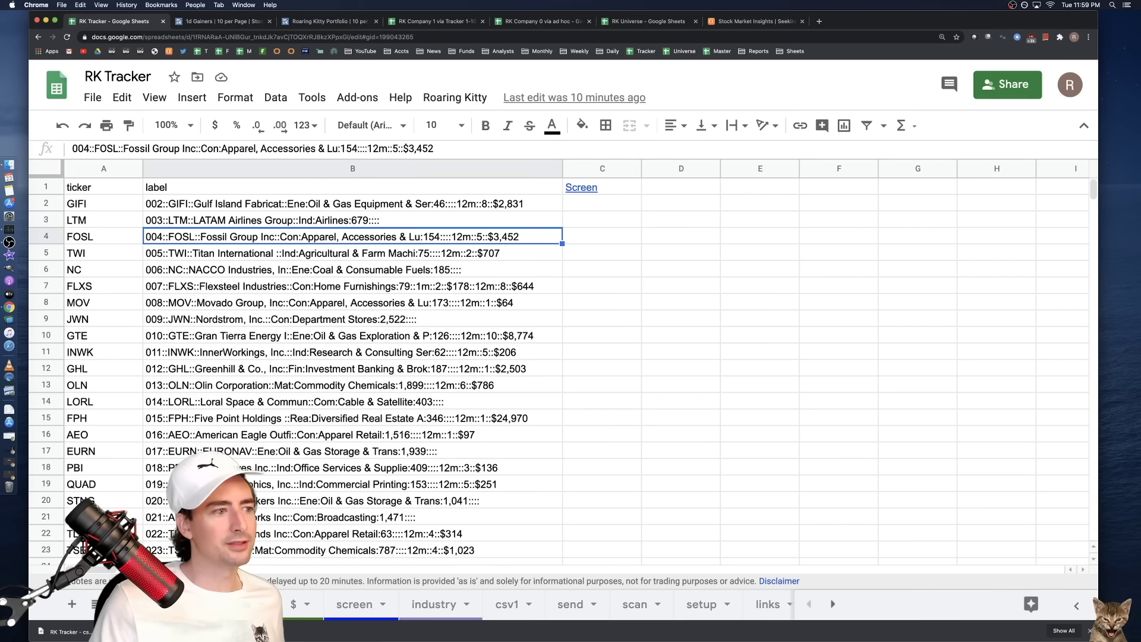
- Go to the dash sheet, look over its sector and industry lists, and jump to the Debt section at its start
click(145, 604)
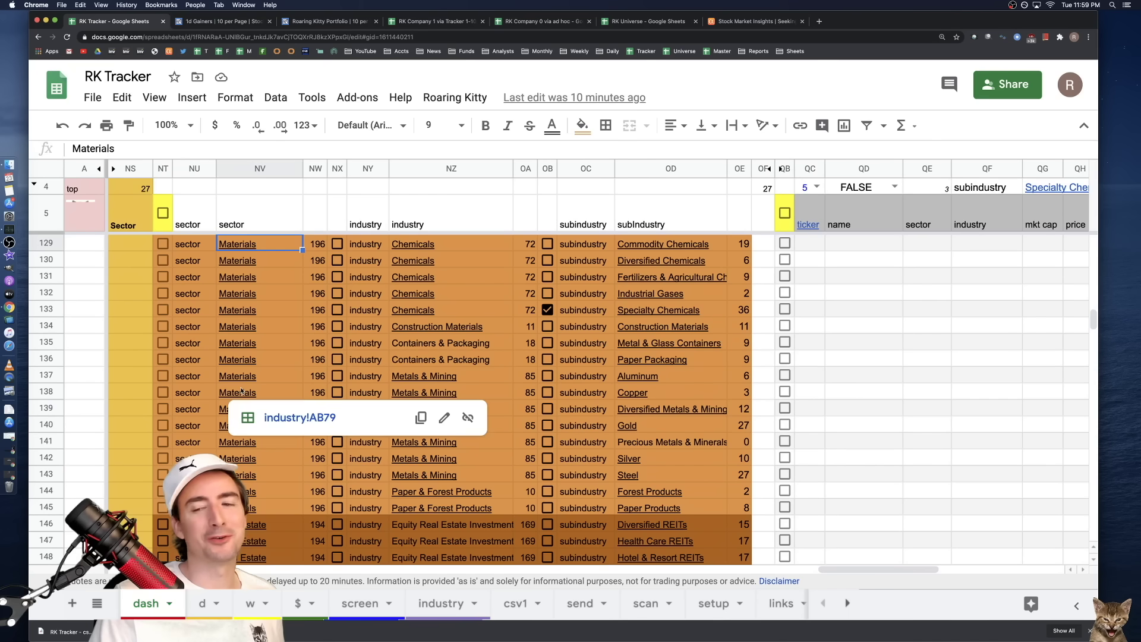
click(297, 345)
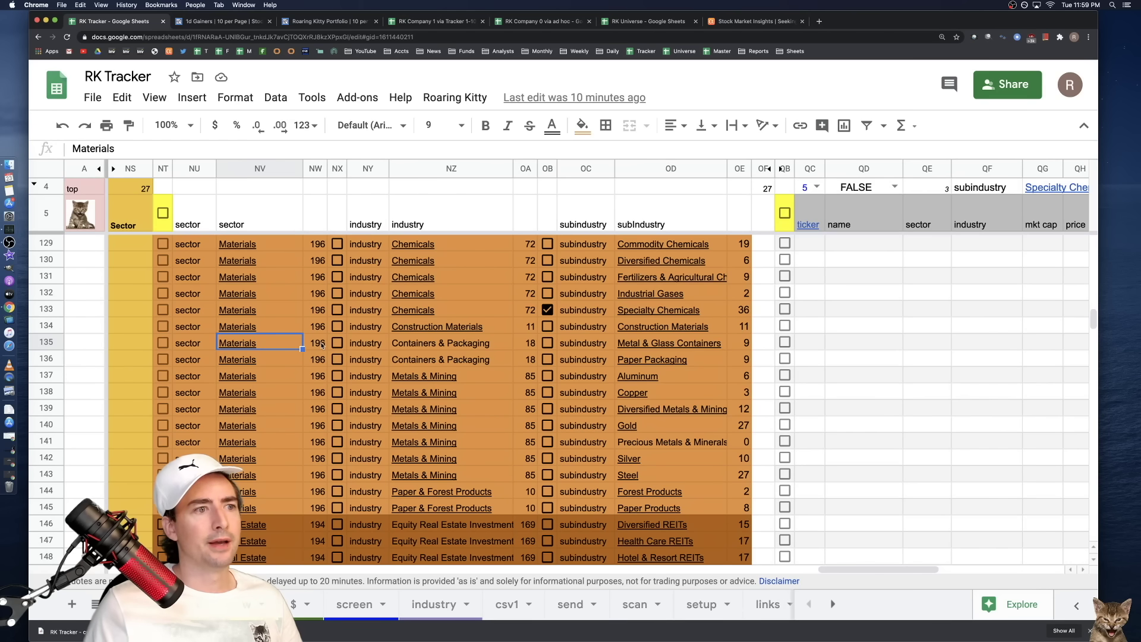
click(430, 219)
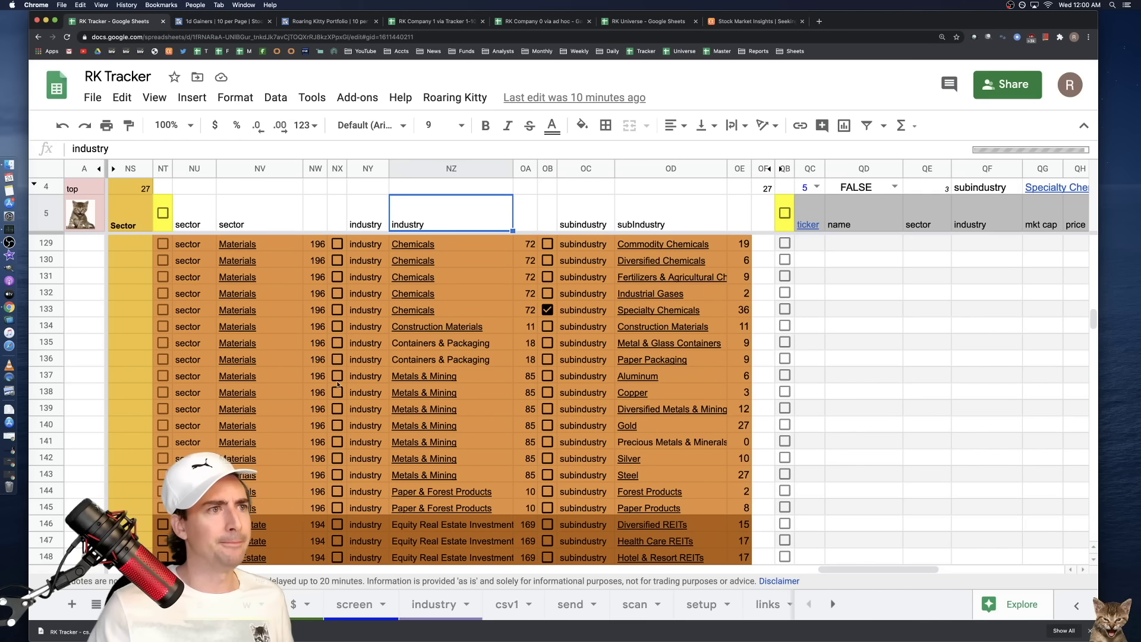
scroll(337, 384, up, 20)
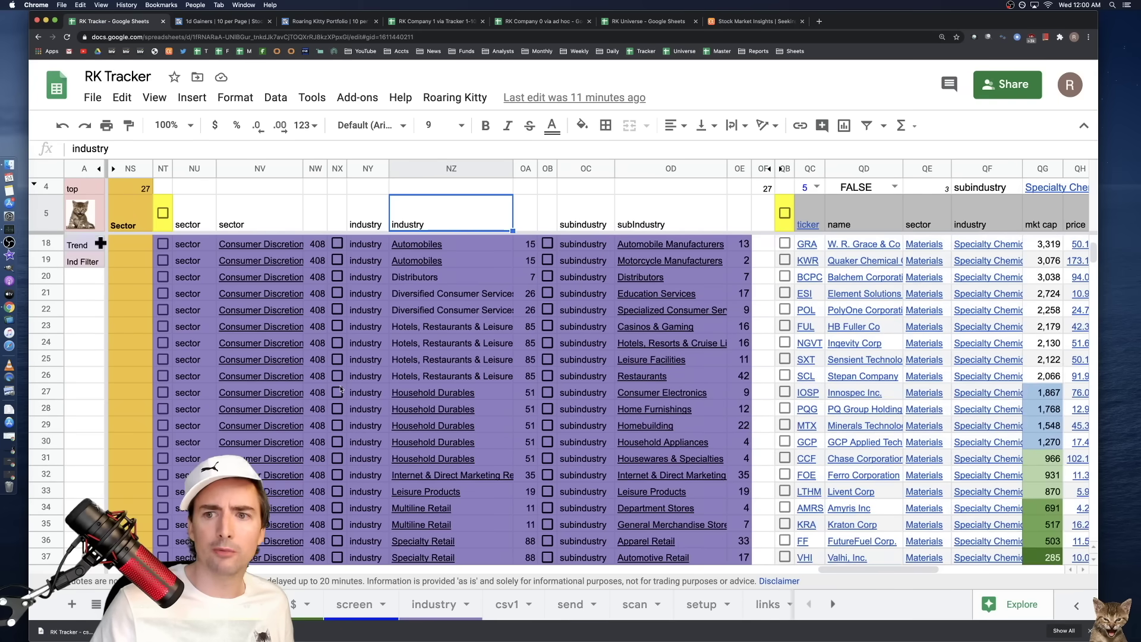
scroll(340, 390, up, 2)
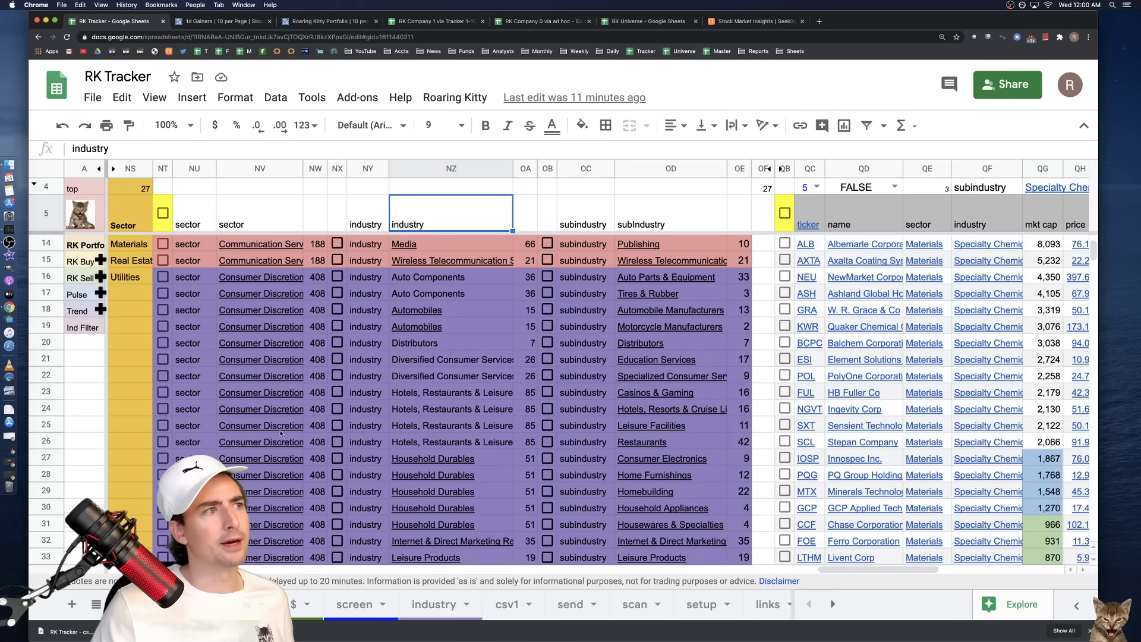
click(90, 189)
click(129, 214)
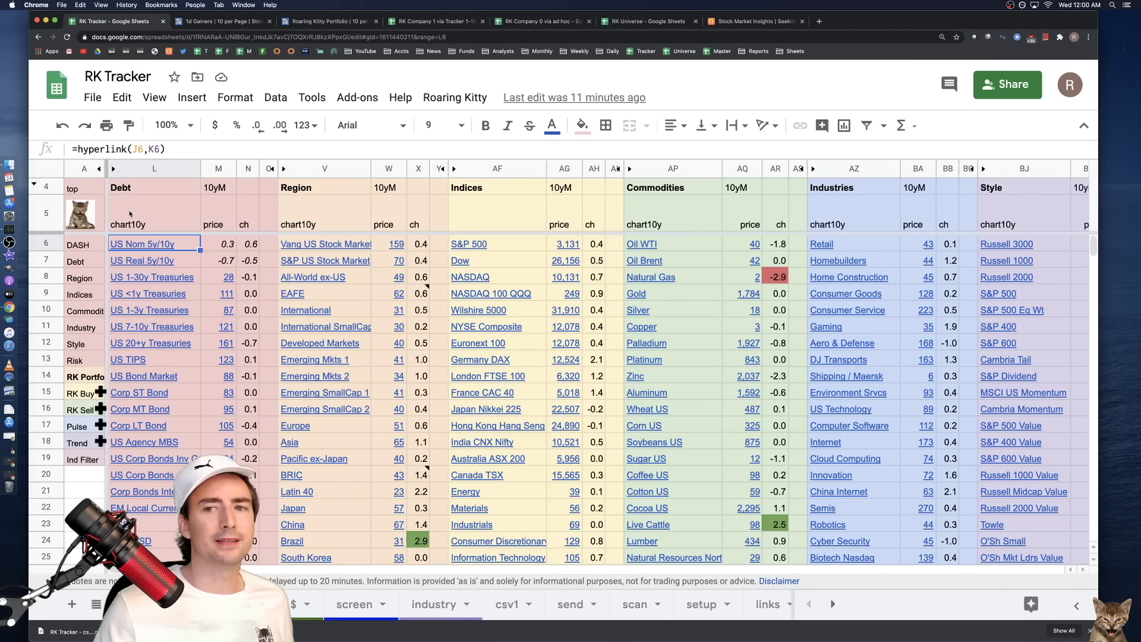